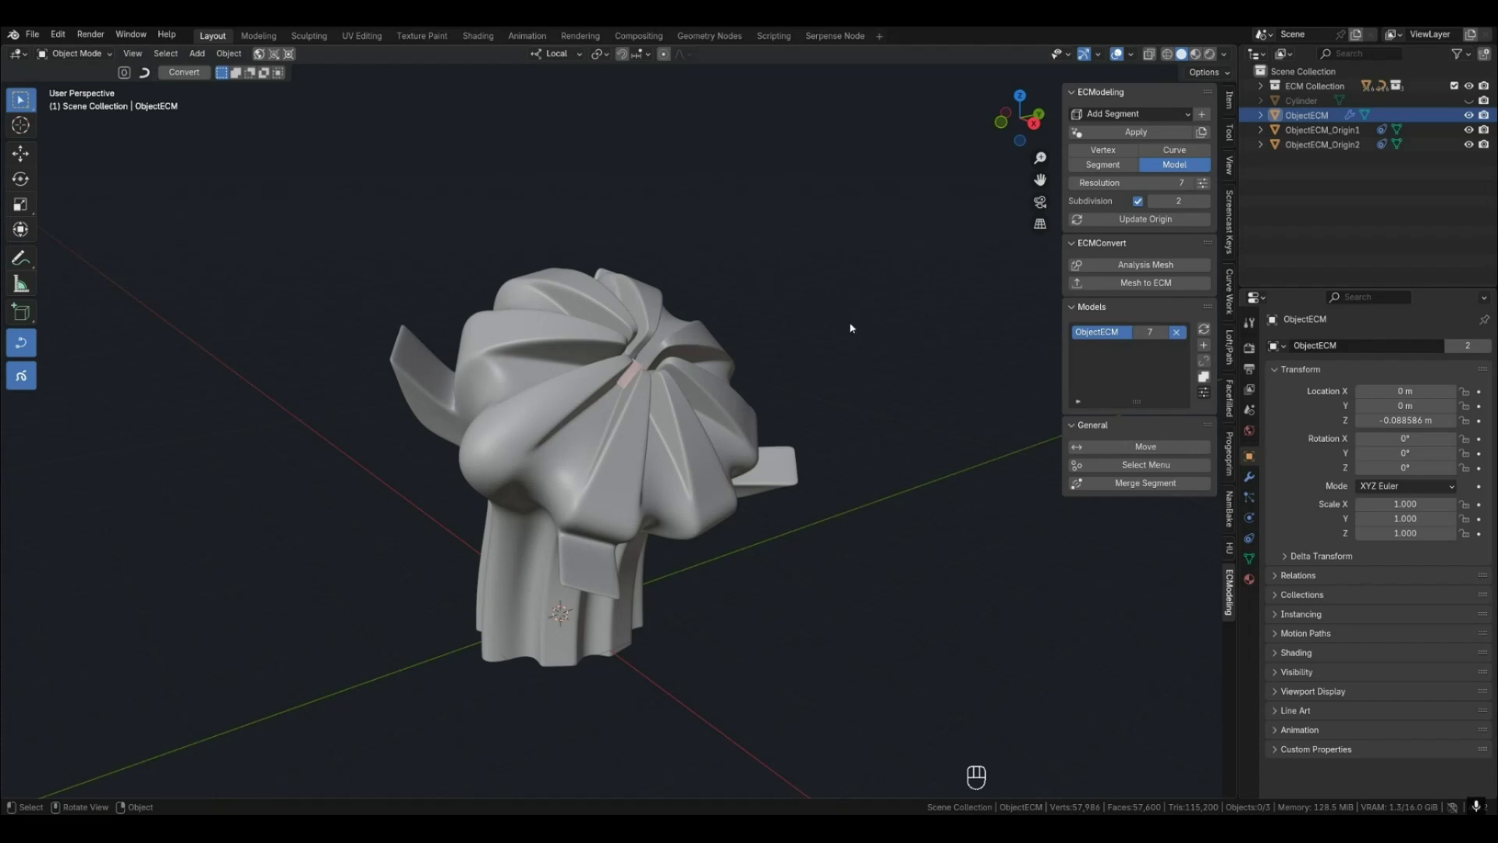
# Examine the mushroom-shaped model in its Curve, Segment and Vertex modes, ending in Model mode.
pyautogui.click(789, 542)
pyautogui.click(653, 484)
pyautogui.press('v')
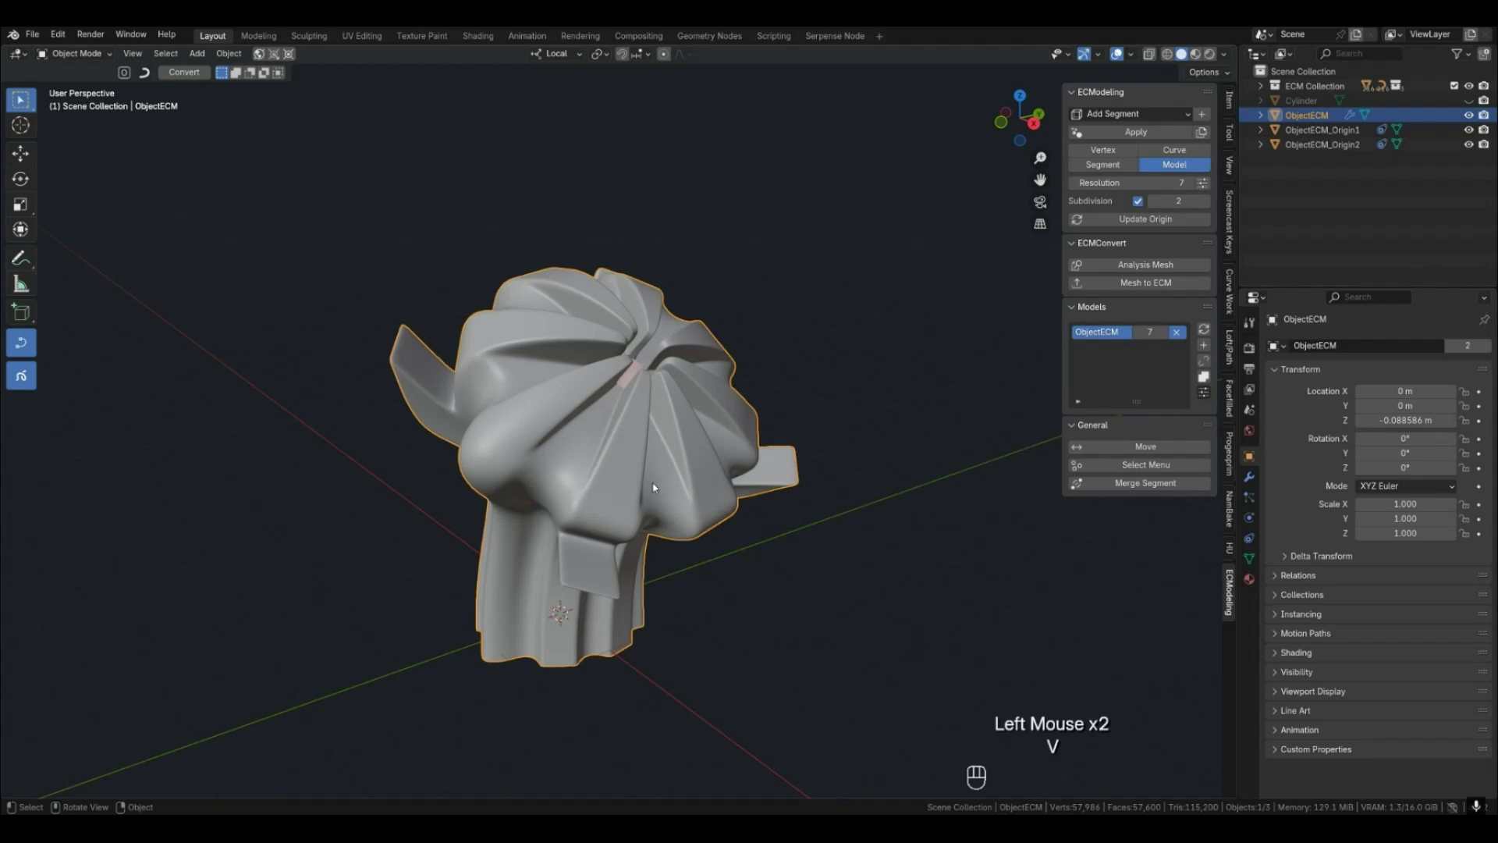
pyautogui.press('2')
pyautogui.press('v')
pyautogui.press('3')
pyautogui.press('v')
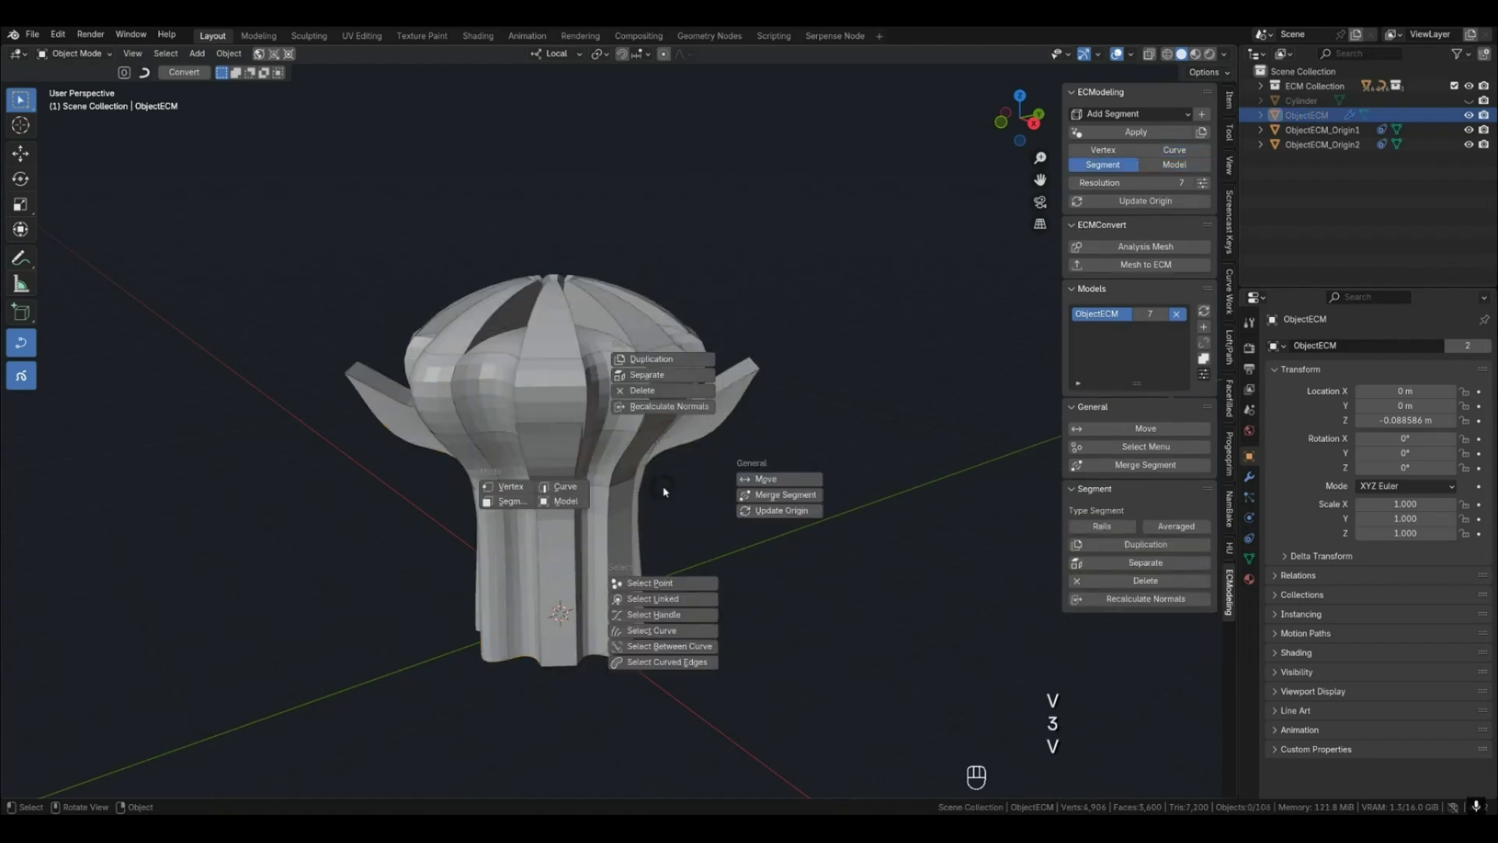
pyautogui.press('v')
pyautogui.press('v')
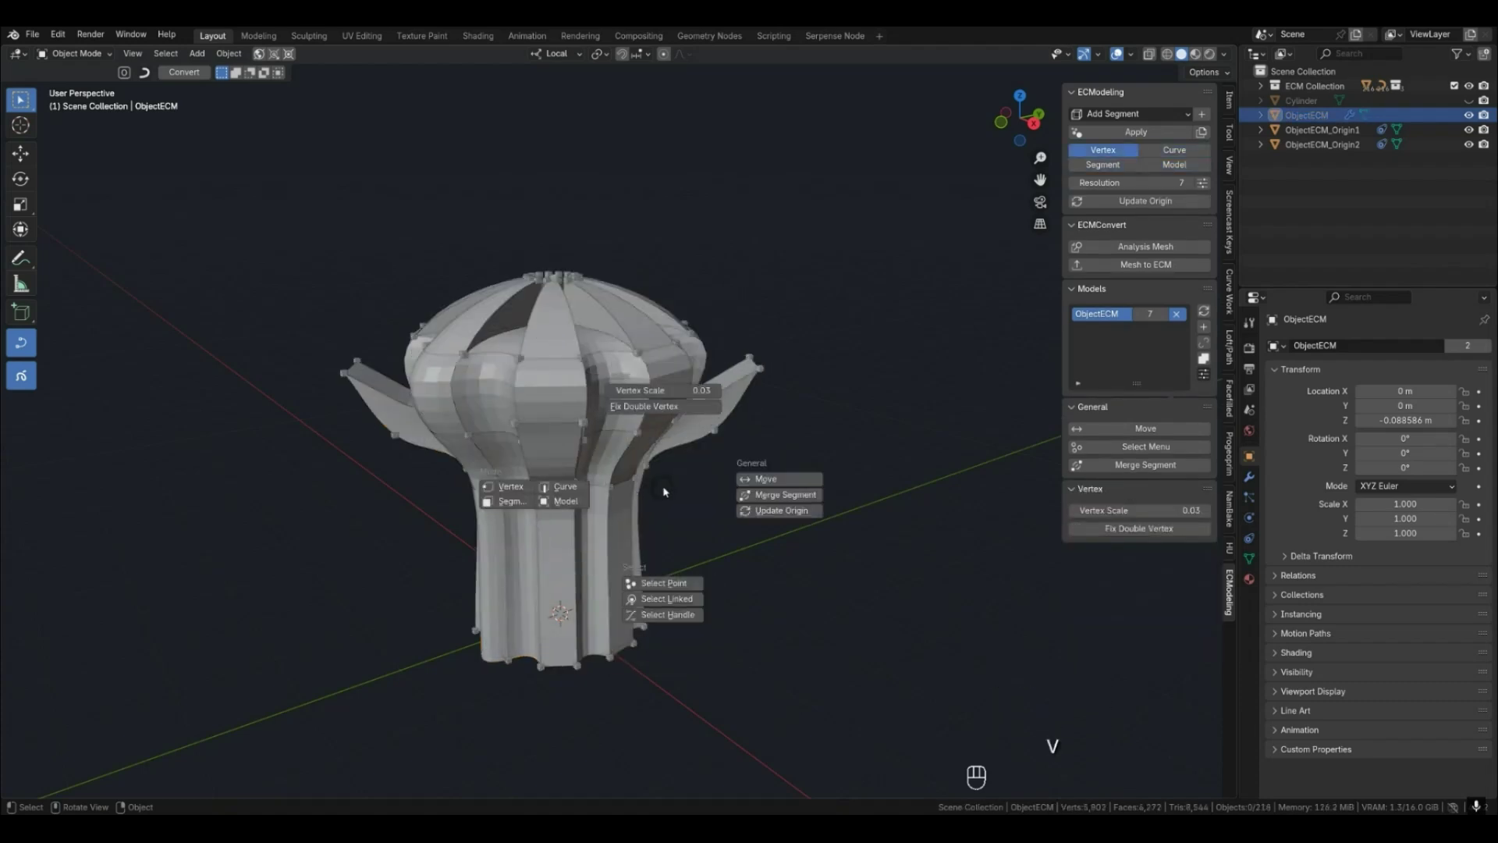
pyautogui.press('4')
pyautogui.click(664, 491)
# Inspect the wireframe of the mushroom-shaped model, ending in plain solid shading.
pyautogui.press('q')
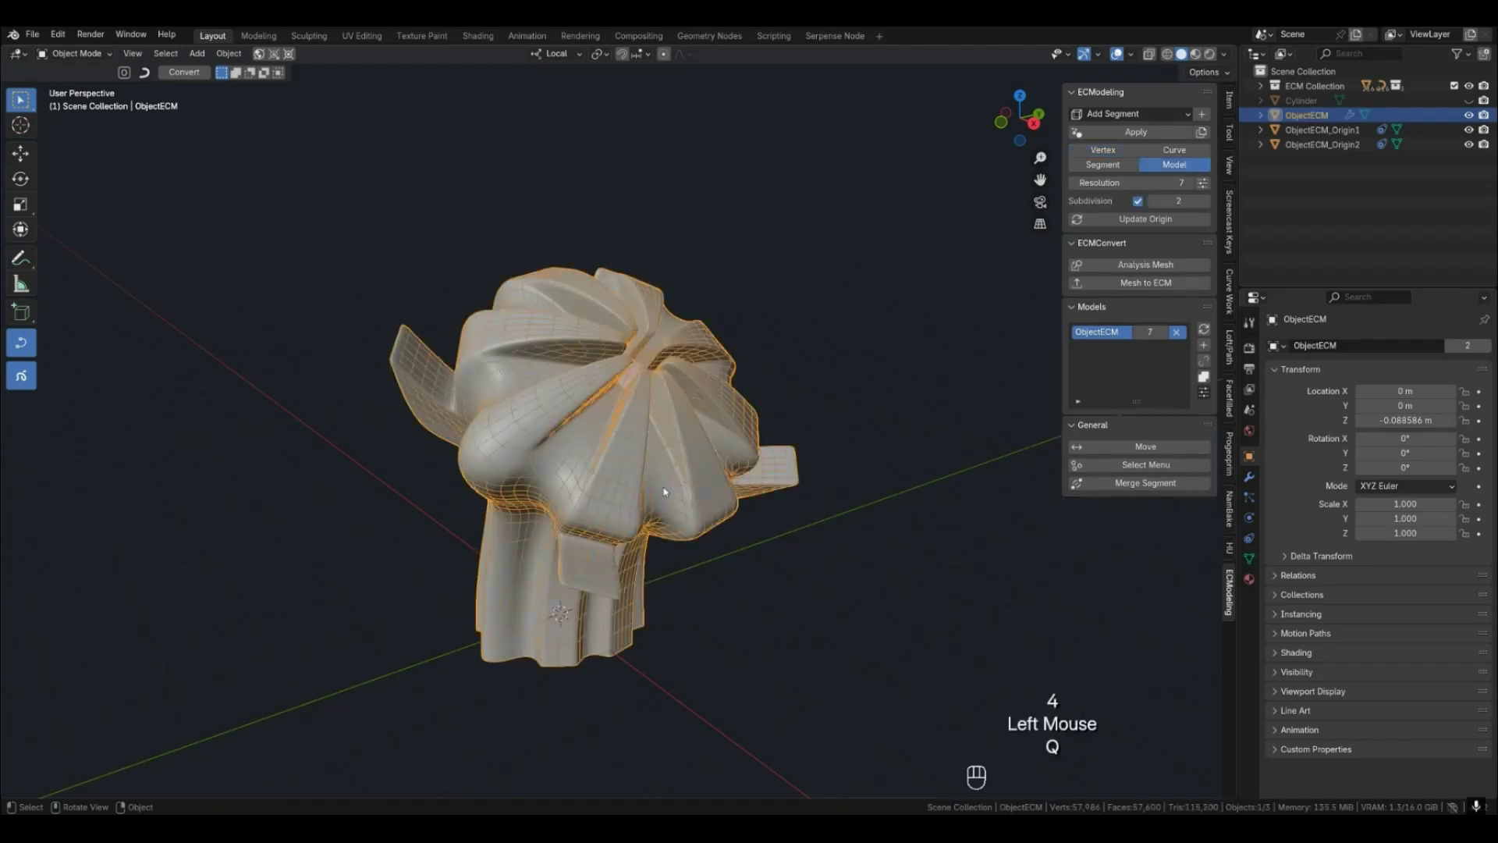
pyautogui.click(786, 578)
pyautogui.moveTo(785, 578); pyautogui.dragTo(676, 539, button='middle')
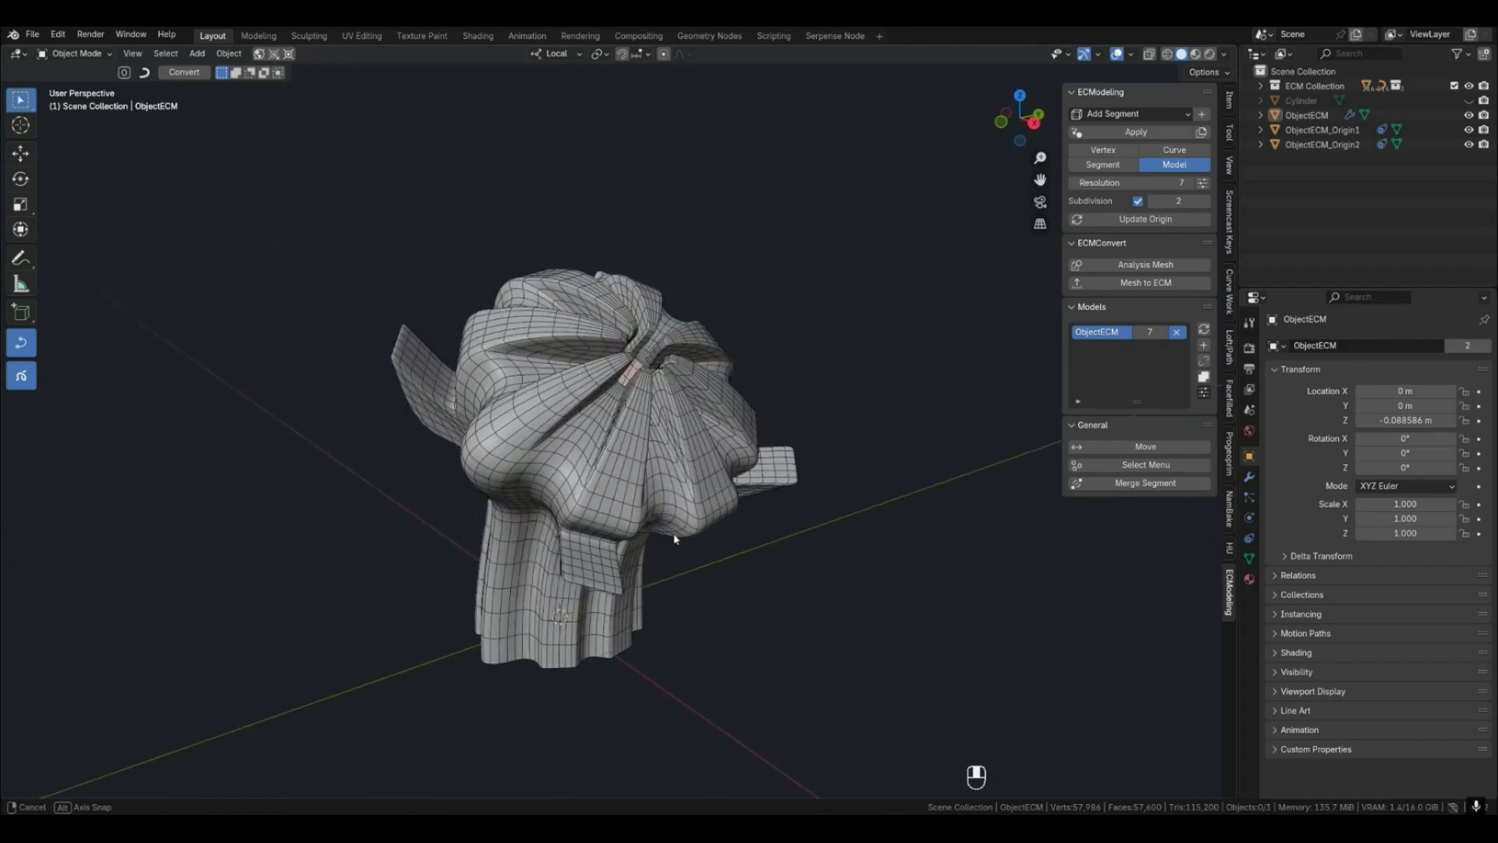
pyautogui.press('q')
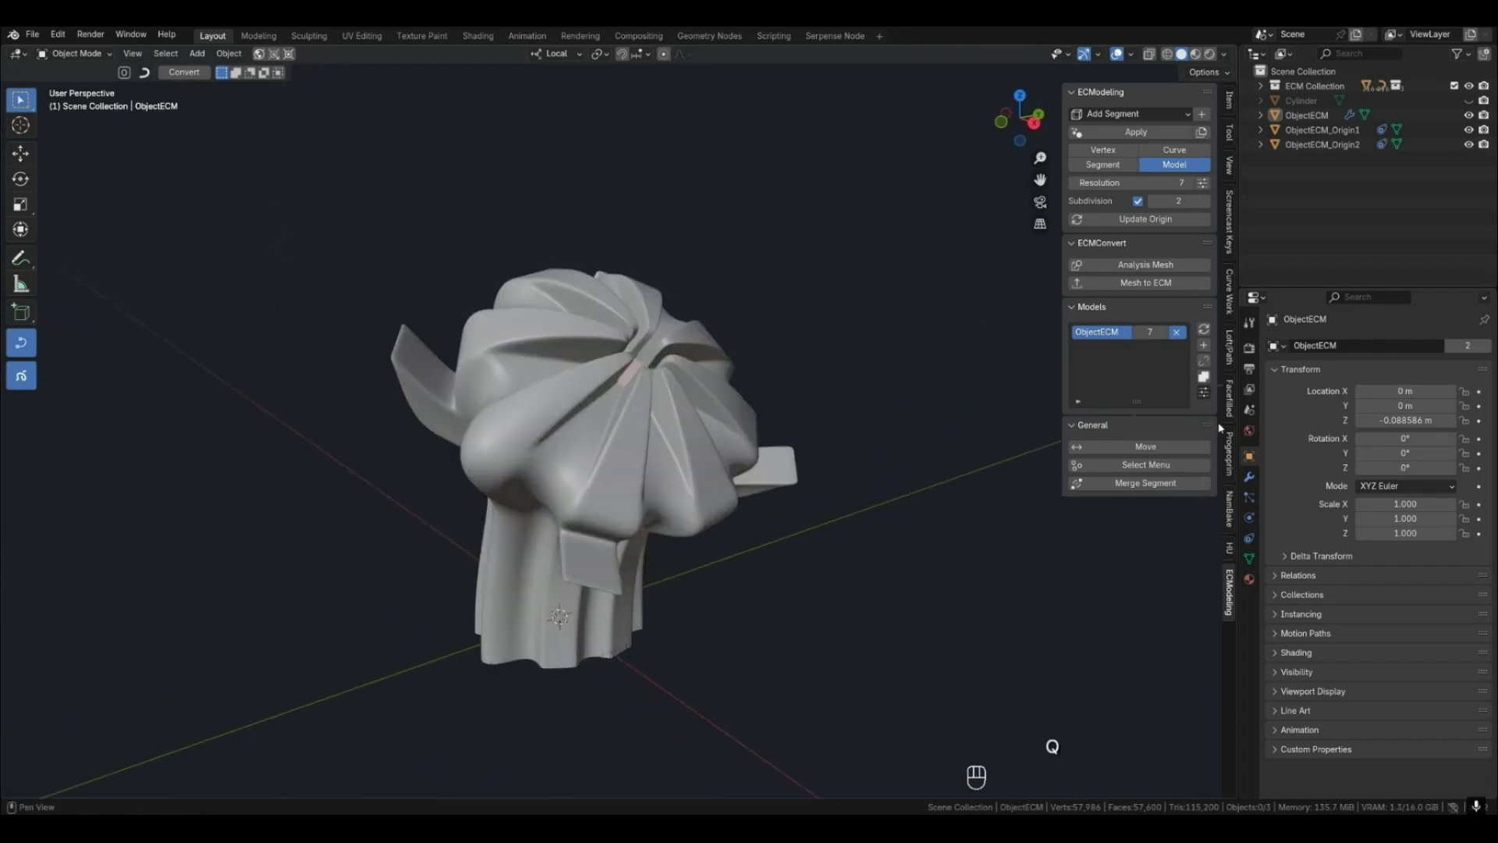
# Review the bent model's Curve and Segment modes from another angle, ending in Model mode.
pyautogui.press('2')
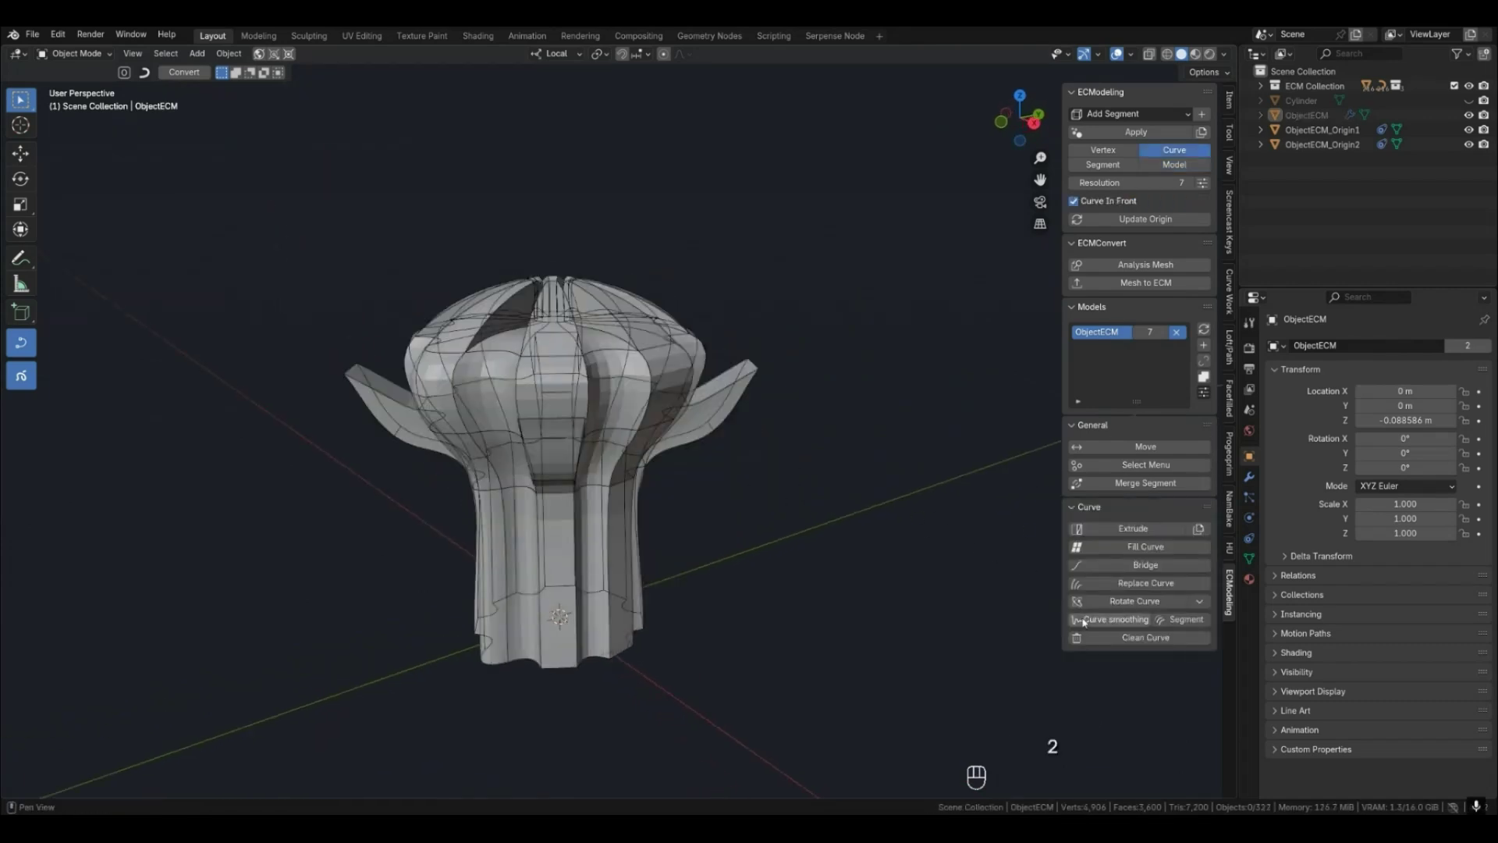
pyautogui.moveTo(749, 545); pyautogui.dragTo(640, 515, button='middle')
pyautogui.press('3')
pyautogui.press('4')
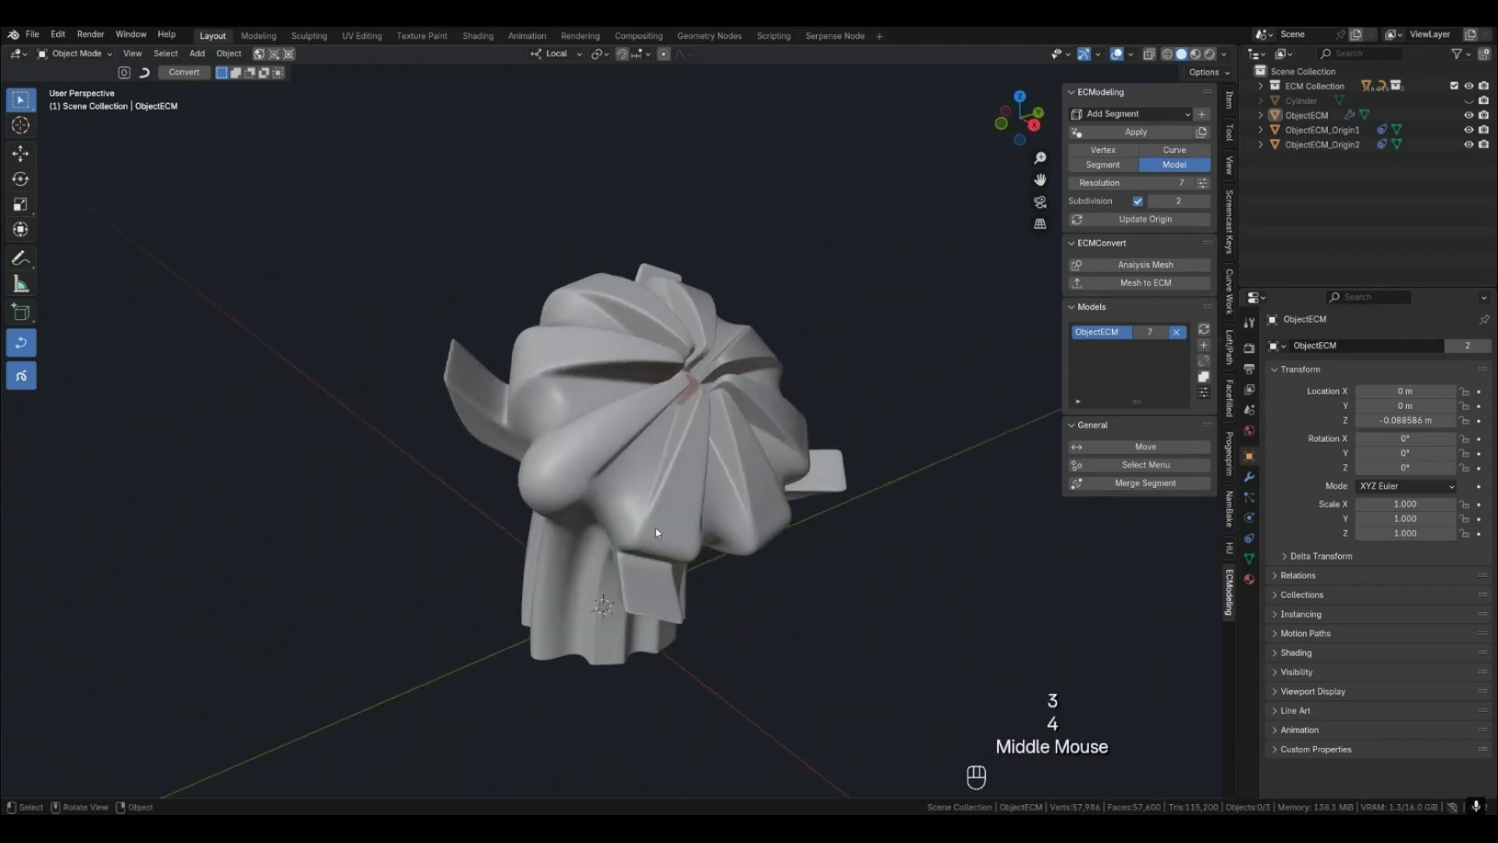
# Reset the mushroom-shaped model's Object Deform angle to 0° and deselect the model.
pyautogui.click(640, 515)
pyautogui.click(1229, 453)
pyautogui.moveTo(1143, 237)
pyautogui.mouseDown()
pyautogui.moveTo(1046, 237)
pyautogui.moveTo(1166, 237)
pyautogui.moveTo(1116, 237)
pyautogui.moveTo(1133, 223)
pyautogui.moveTo(1112, 223)
pyautogui.moveTo(1135, 238)
pyautogui.moveTo(1163, 223)
pyautogui.moveTo(1123, 223)
pyautogui.moveTo(1139, 237)
pyautogui.mouseUp()
pyautogui.write('0')
pyautogui.press('Return')
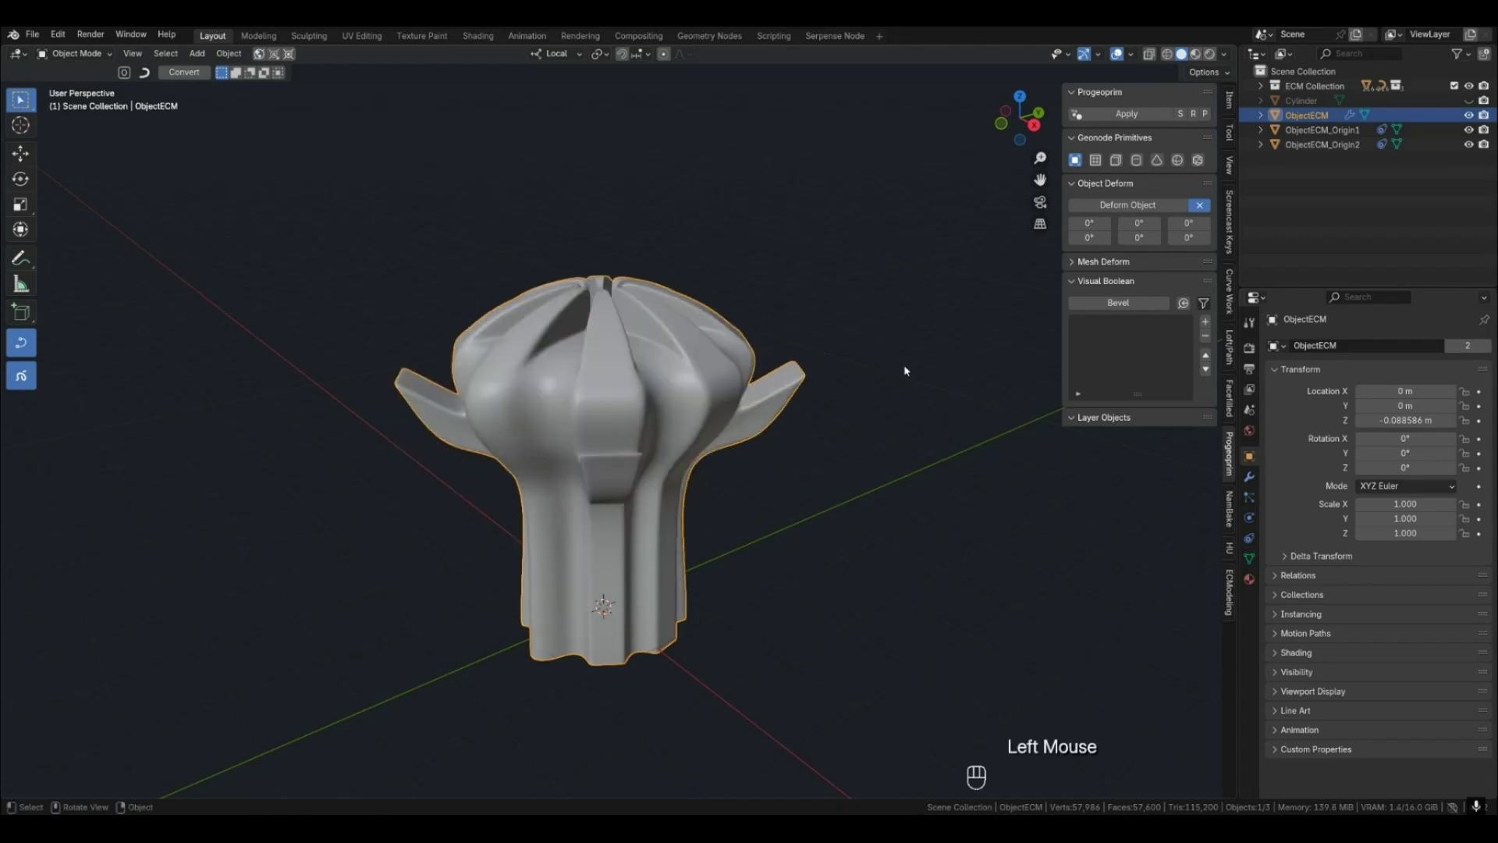
pyautogui.click(903, 425)
pyautogui.moveTo(902, 425); pyautogui.dragTo(852, 448, button='middle')
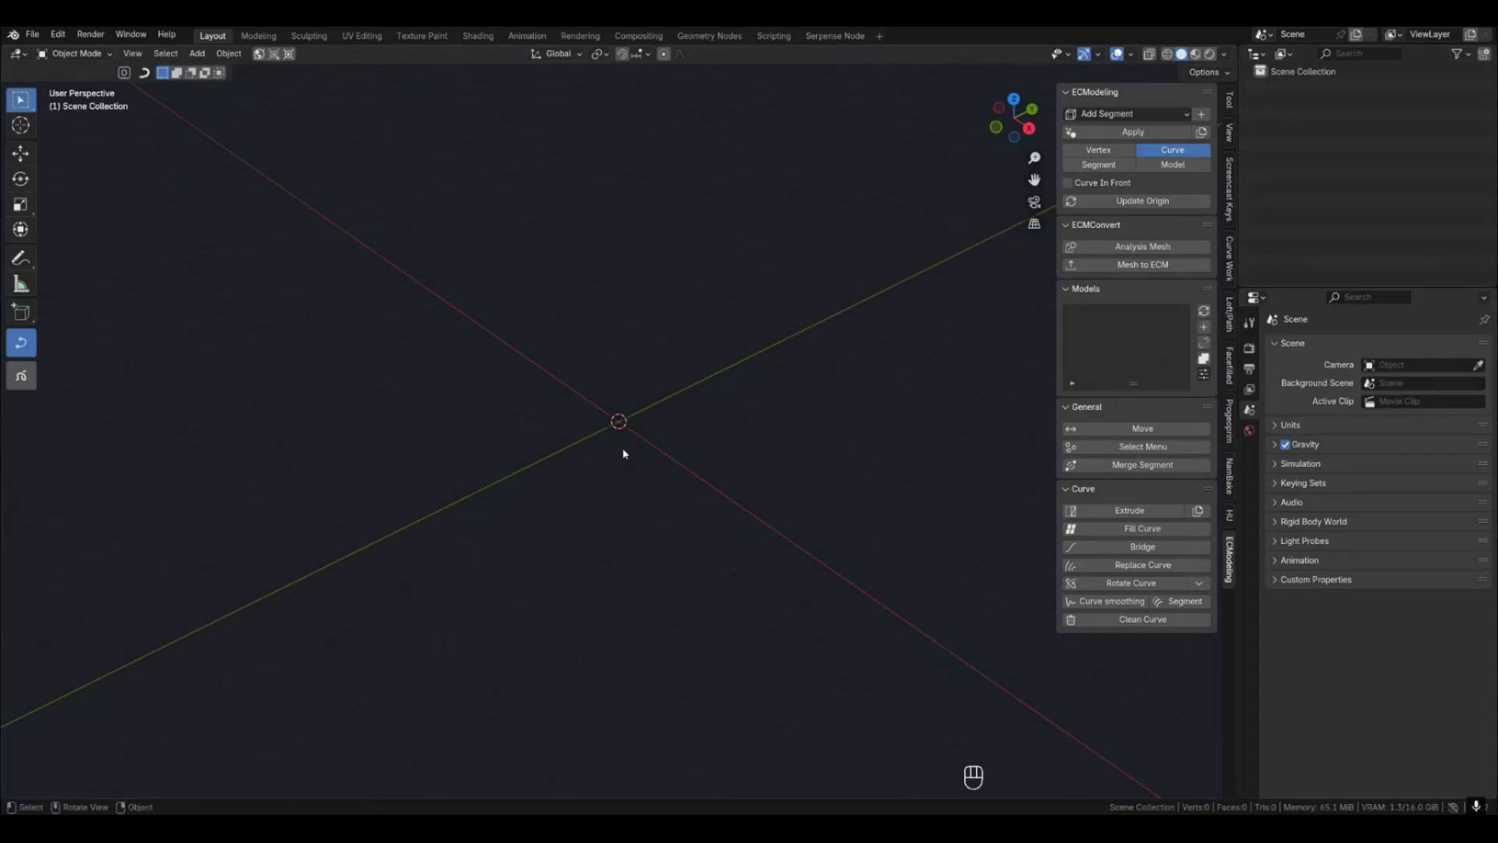
# Turn on the ECM toggle and switch the empty ECM model through Vertex and Curve modes to Segment mode.
pyautogui.click(27, 383)
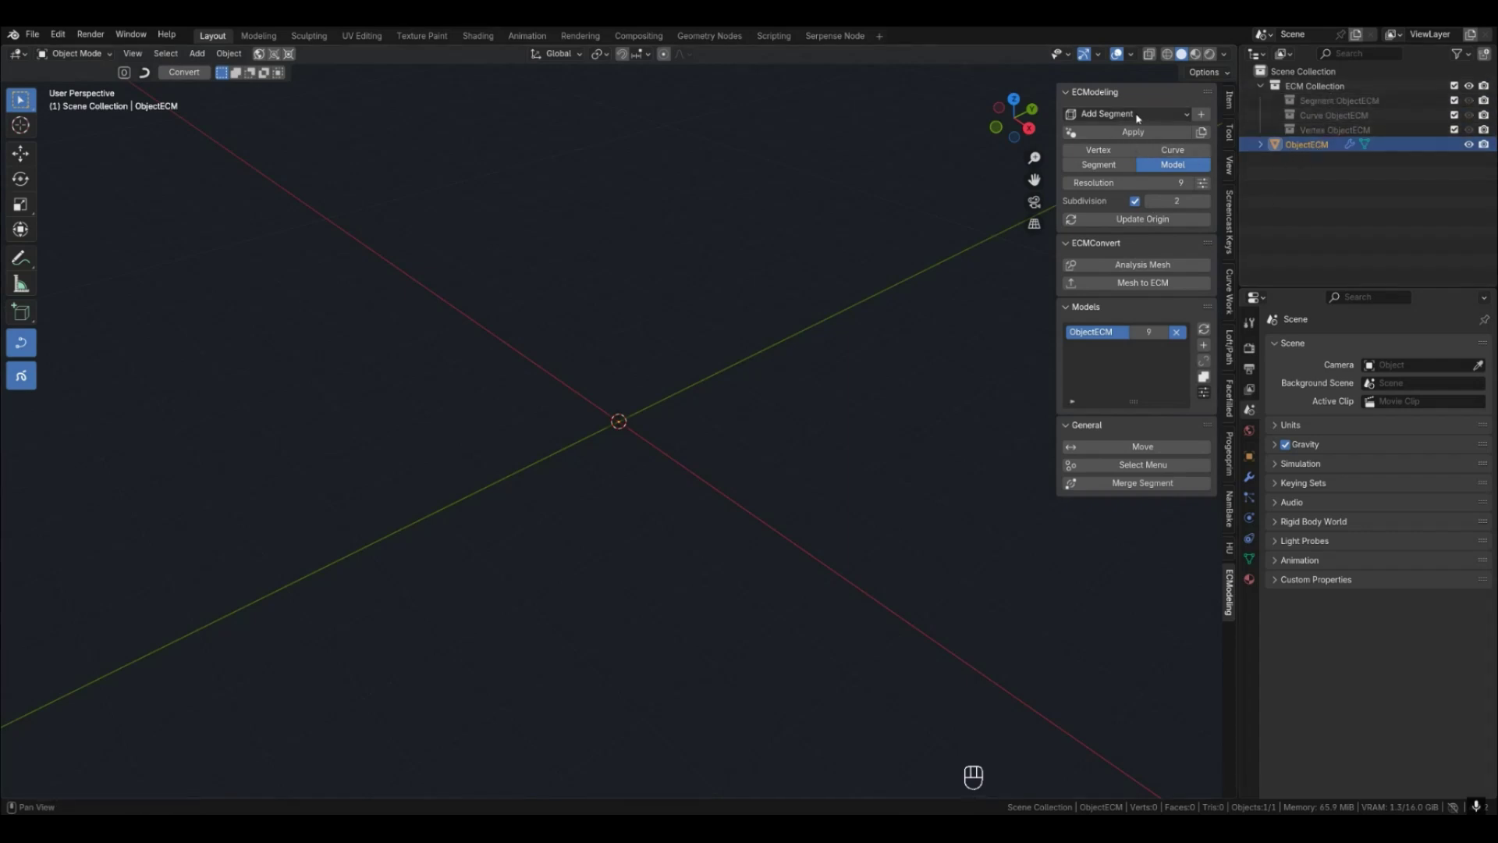
pyautogui.click(1114, 152)
pyautogui.click(1163, 150)
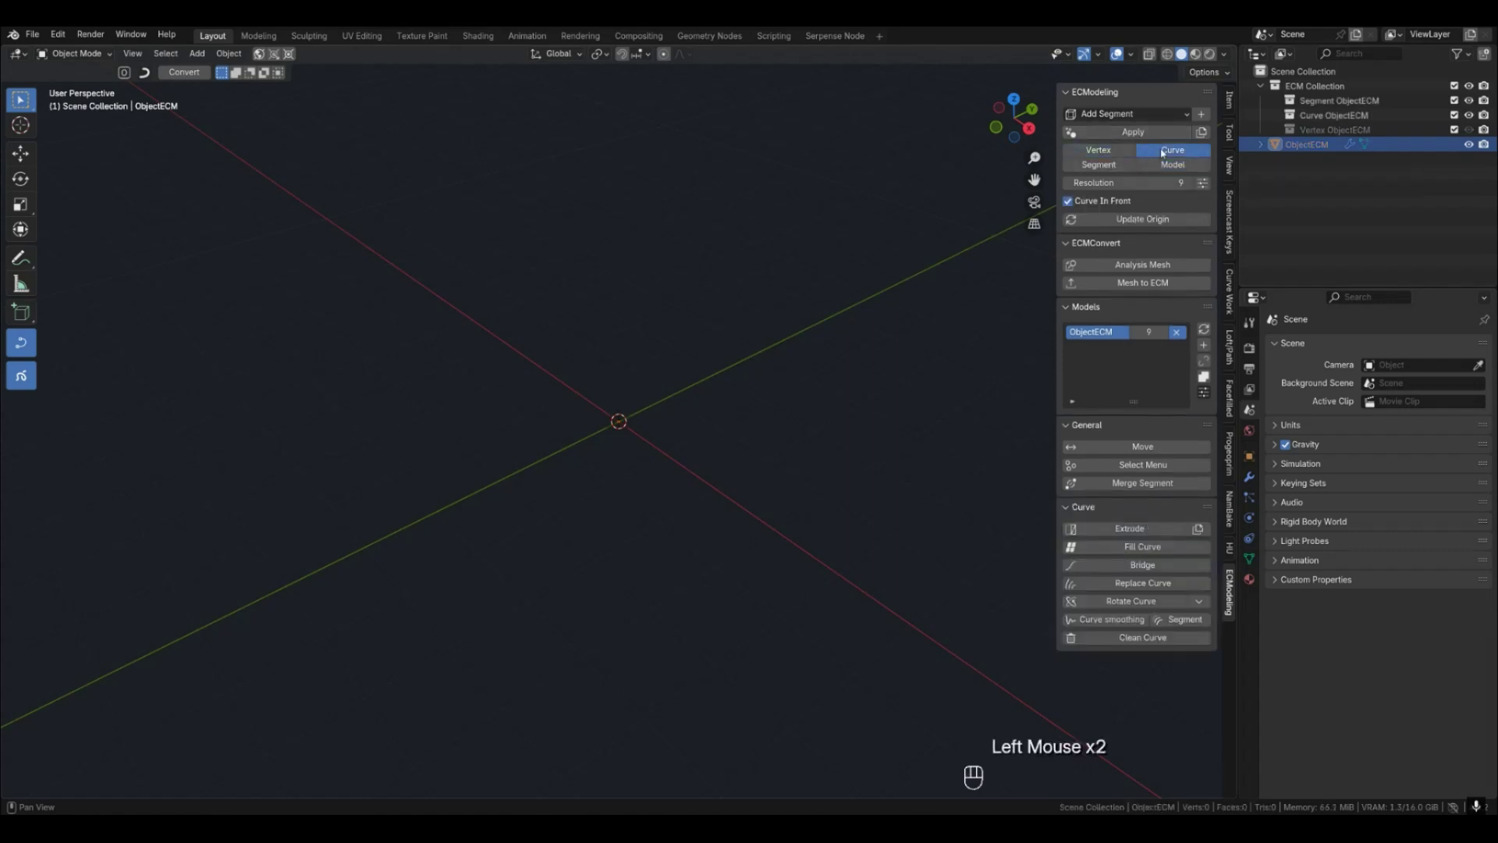
pyautogui.click(1116, 167)
# Add a Cube segment to the ECM model and collapse its Segment, Curve and Vertex collections in the outliner.
pyautogui.click(1144, 115)
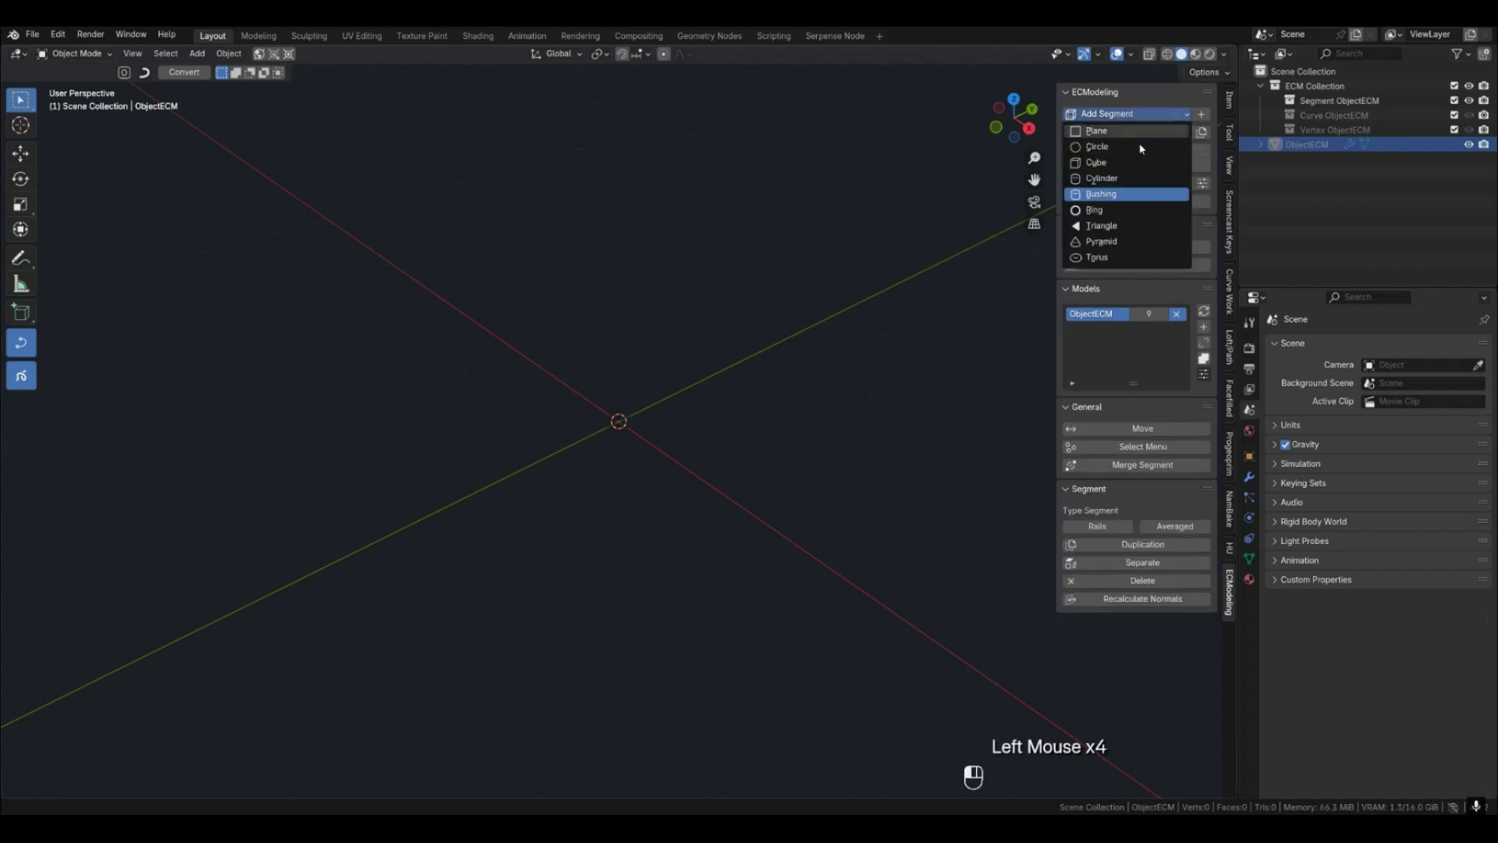
pyautogui.click(1106, 167)
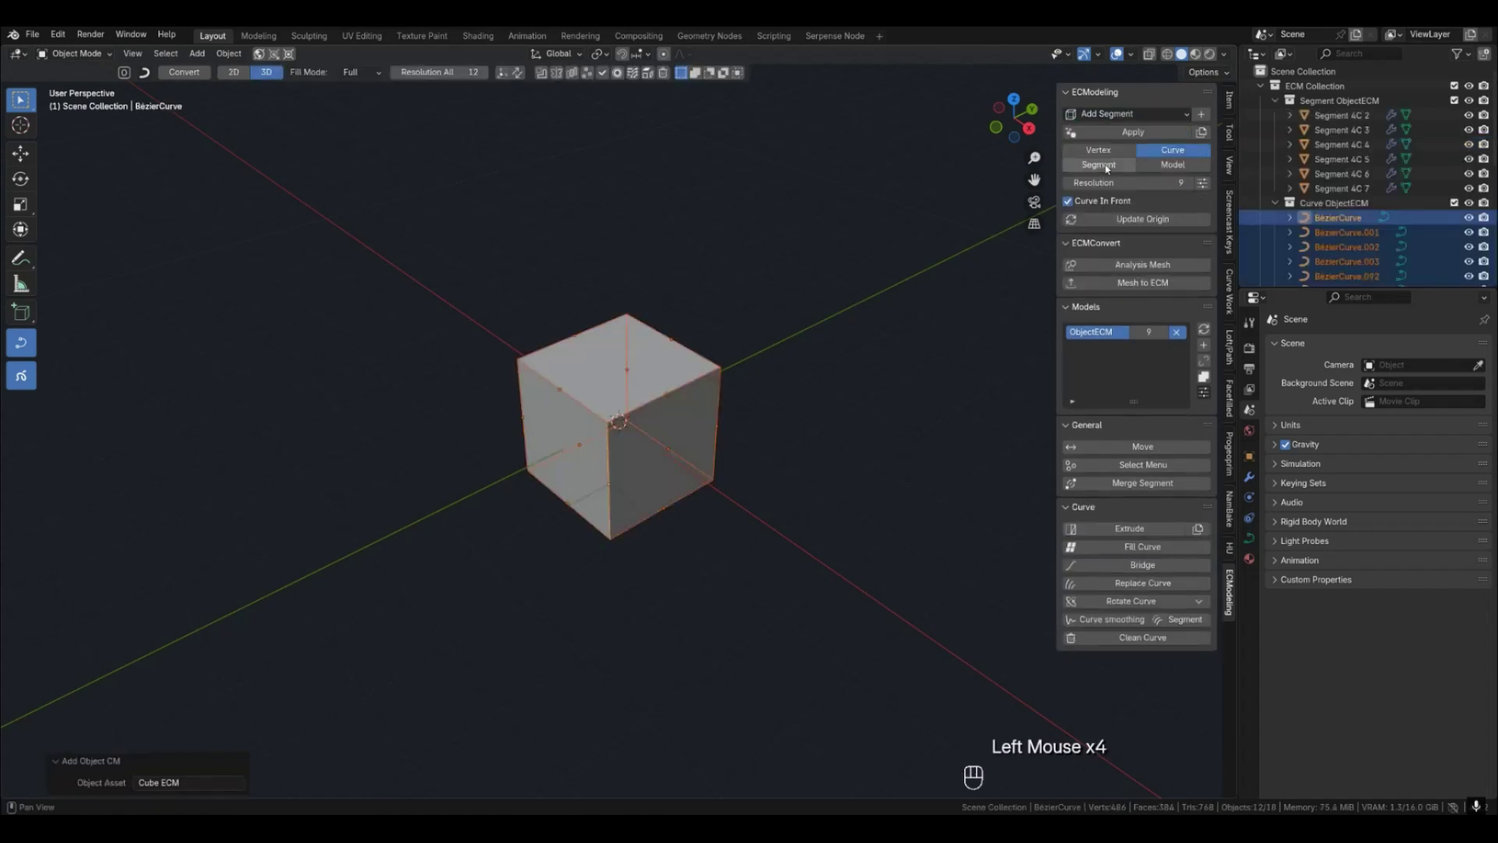
pyautogui.click(1275, 99)
pyautogui.click(1276, 116)
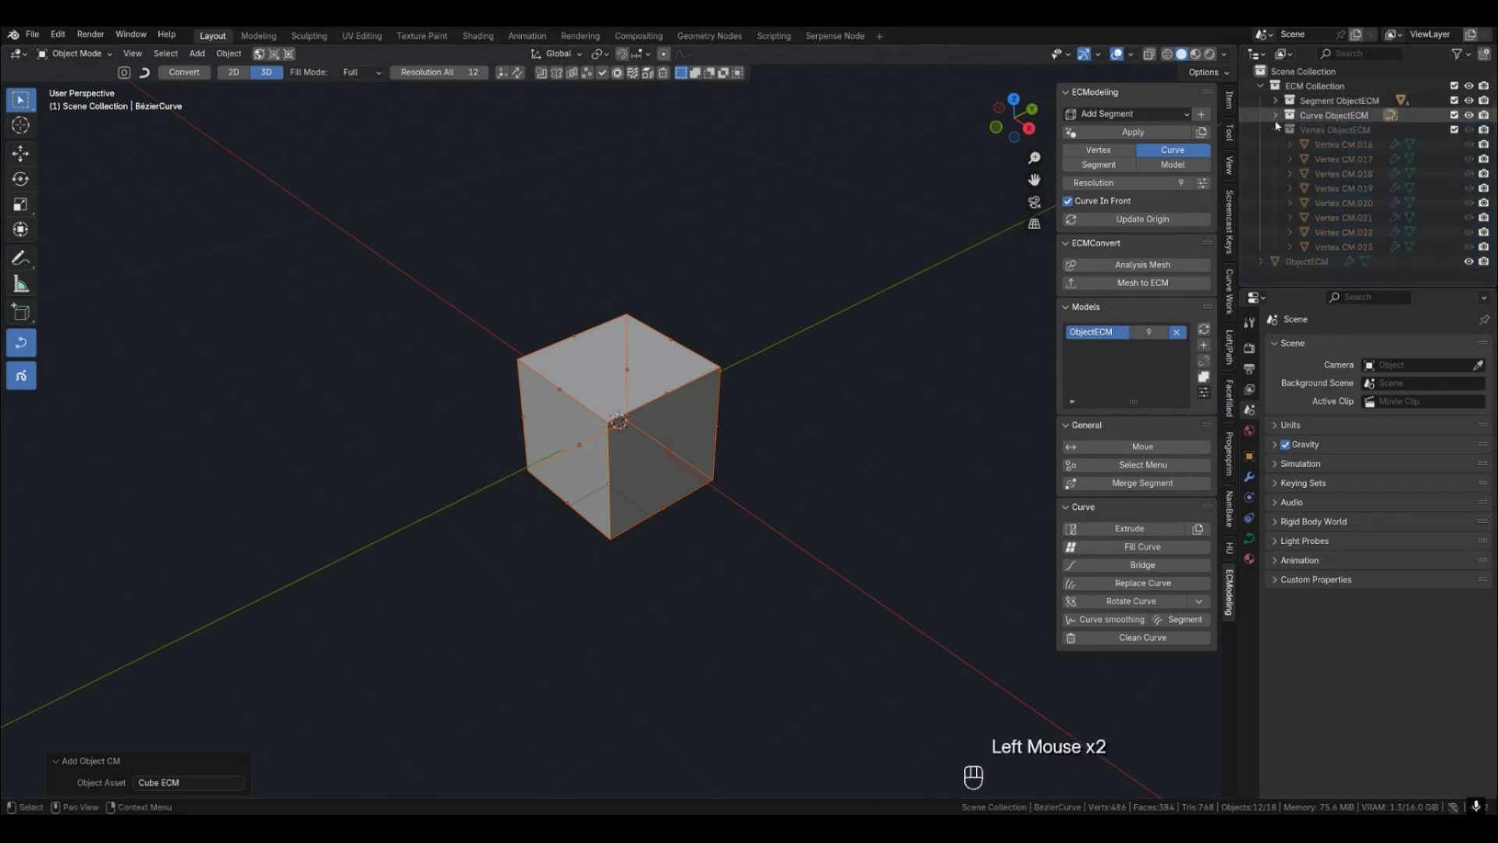
pyautogui.click(1275, 129)
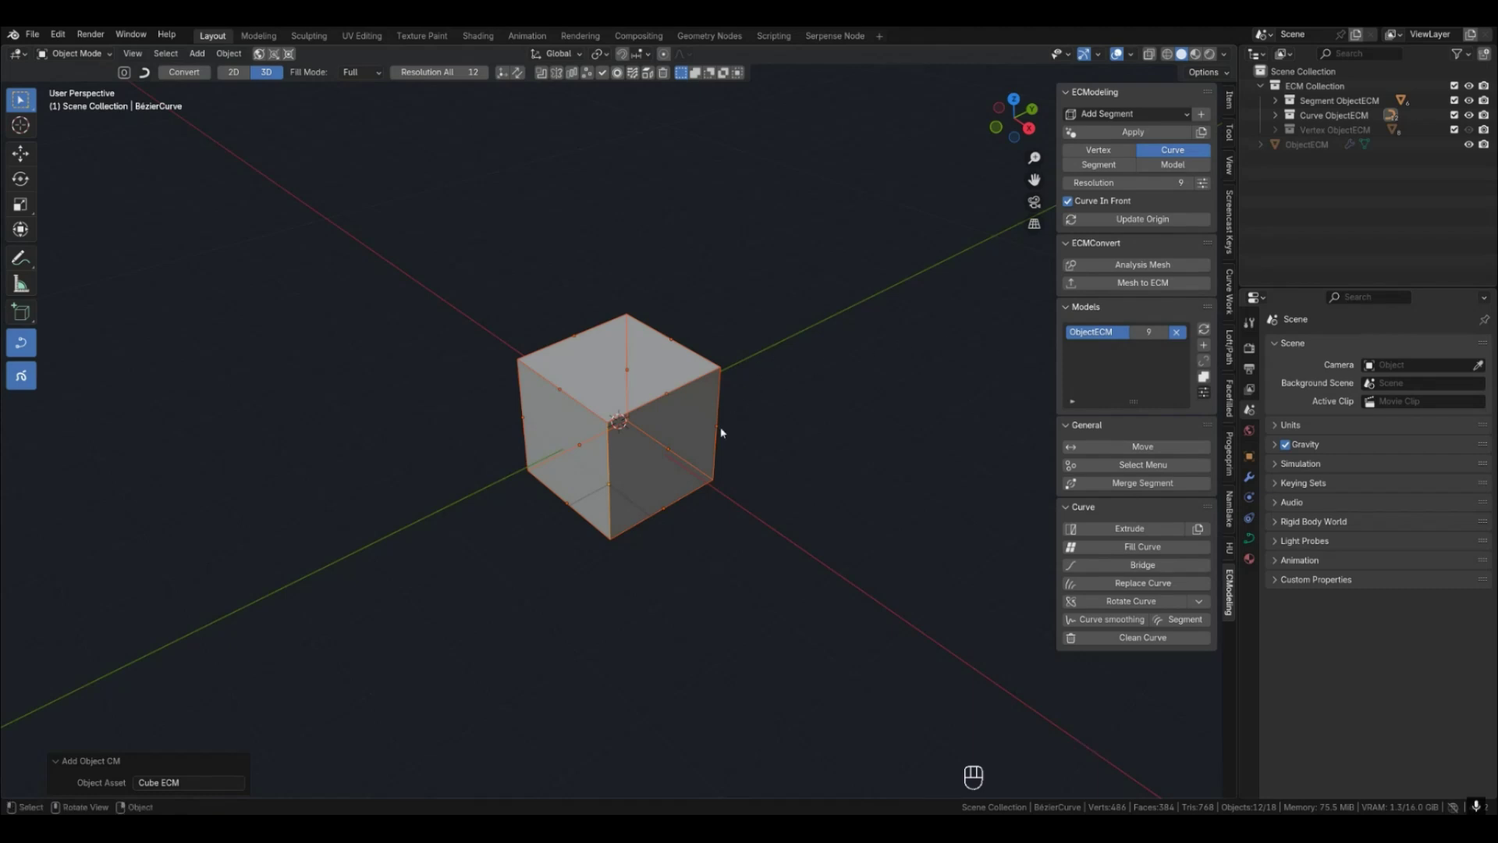
# Compare the cube in Vertex, Curve, Segment and Model modes, ending in Model mode with nothing selected.
pyautogui.click(781, 431)
pyautogui.press('4')
pyautogui.press('3')
pyautogui.press('2')
pyautogui.press('1')
pyautogui.press('3')
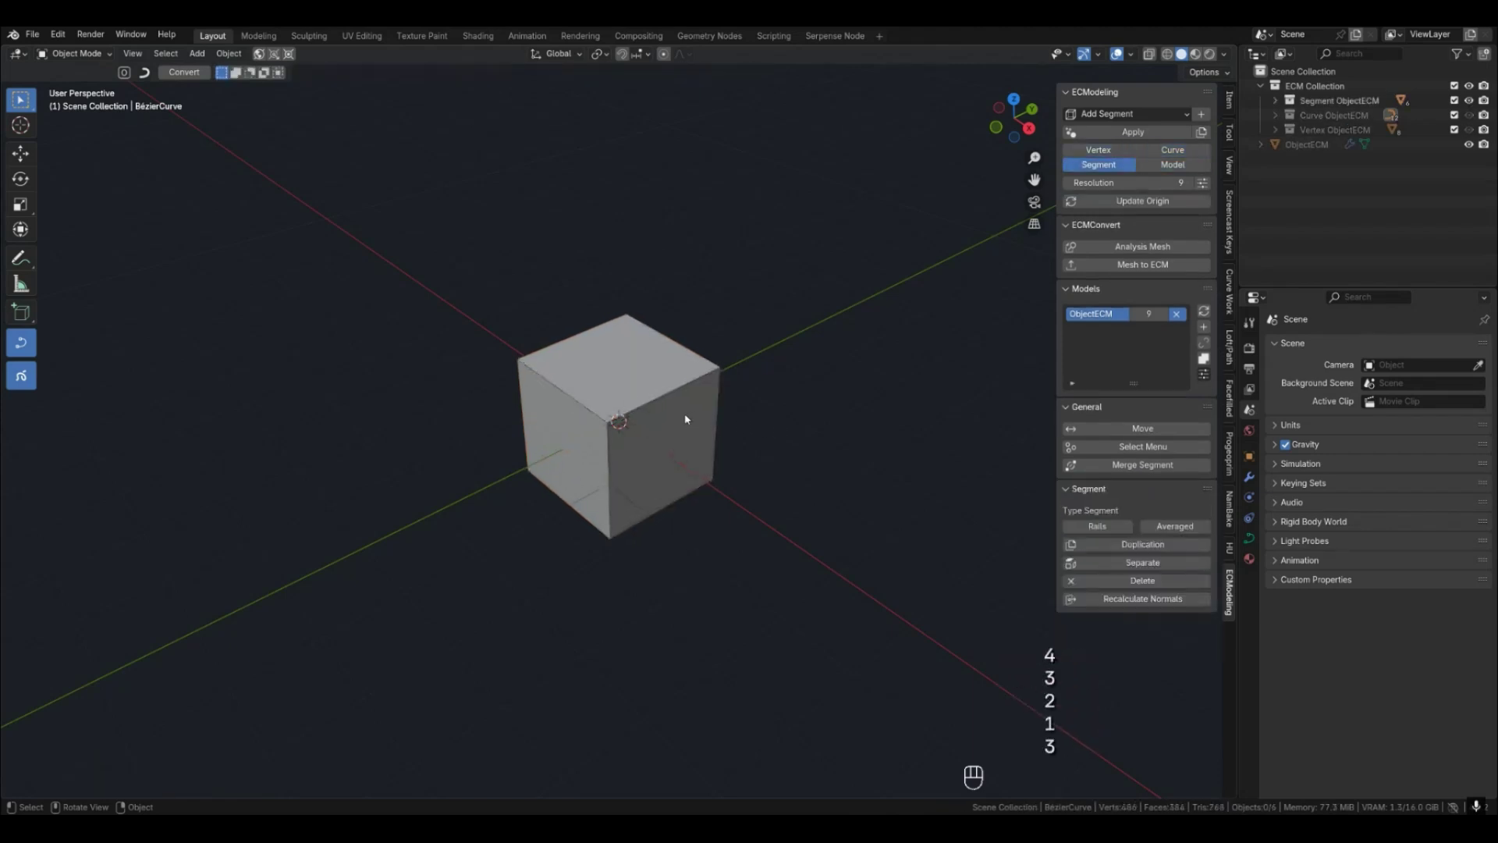
pyautogui.press('4')
pyautogui.click(781, 390)
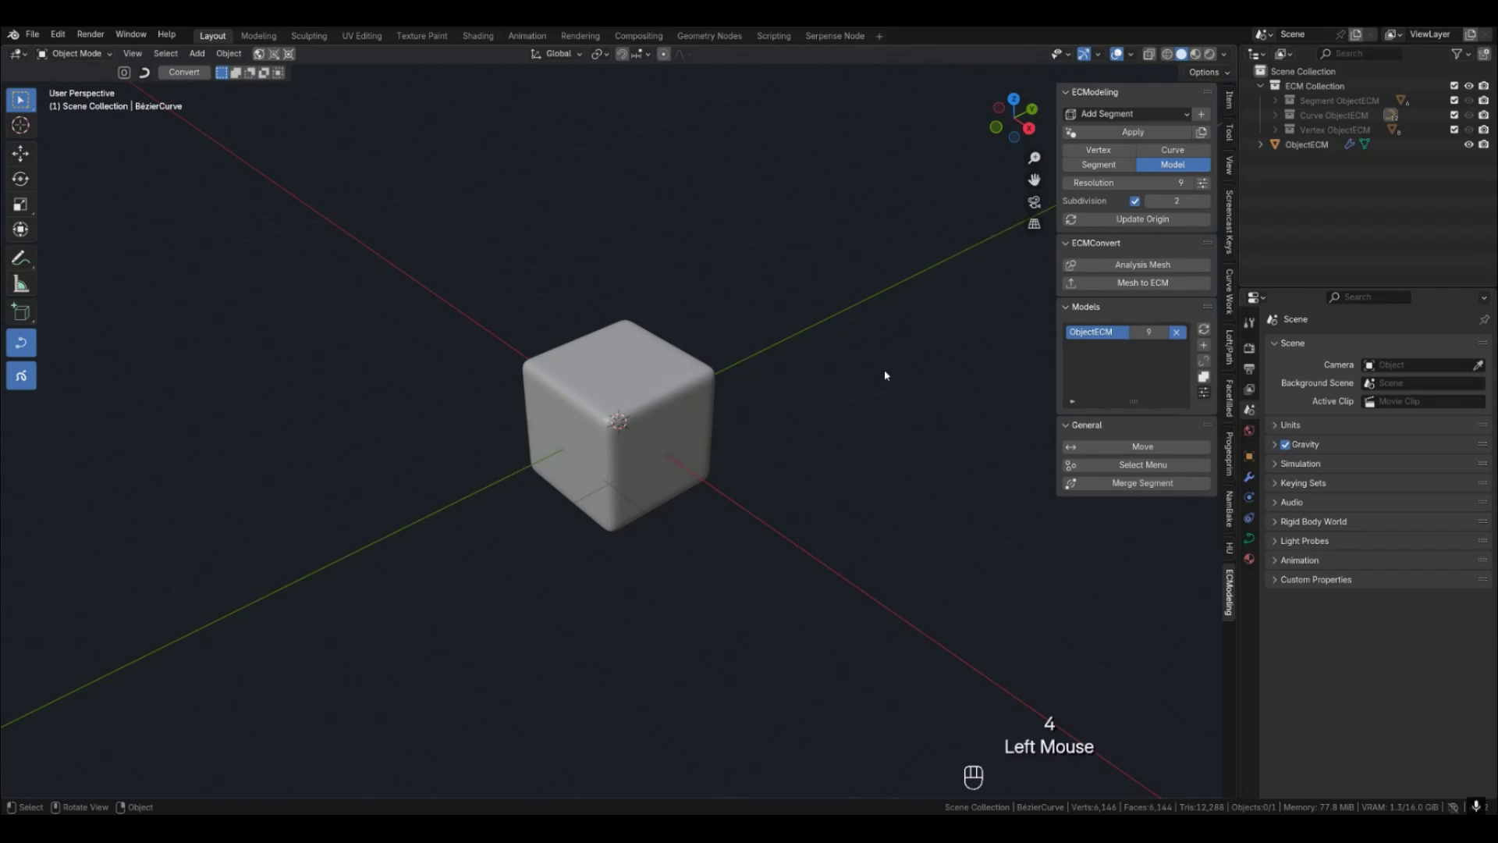
# Add a Bushing segment as a separate ECM model and move it beside the cube by about -2.14 m in X and -2.47 m in Y.
pyautogui.click(1050, 361)
pyautogui.moveTo(1050, 362); pyautogui.dragTo(1045, 363)
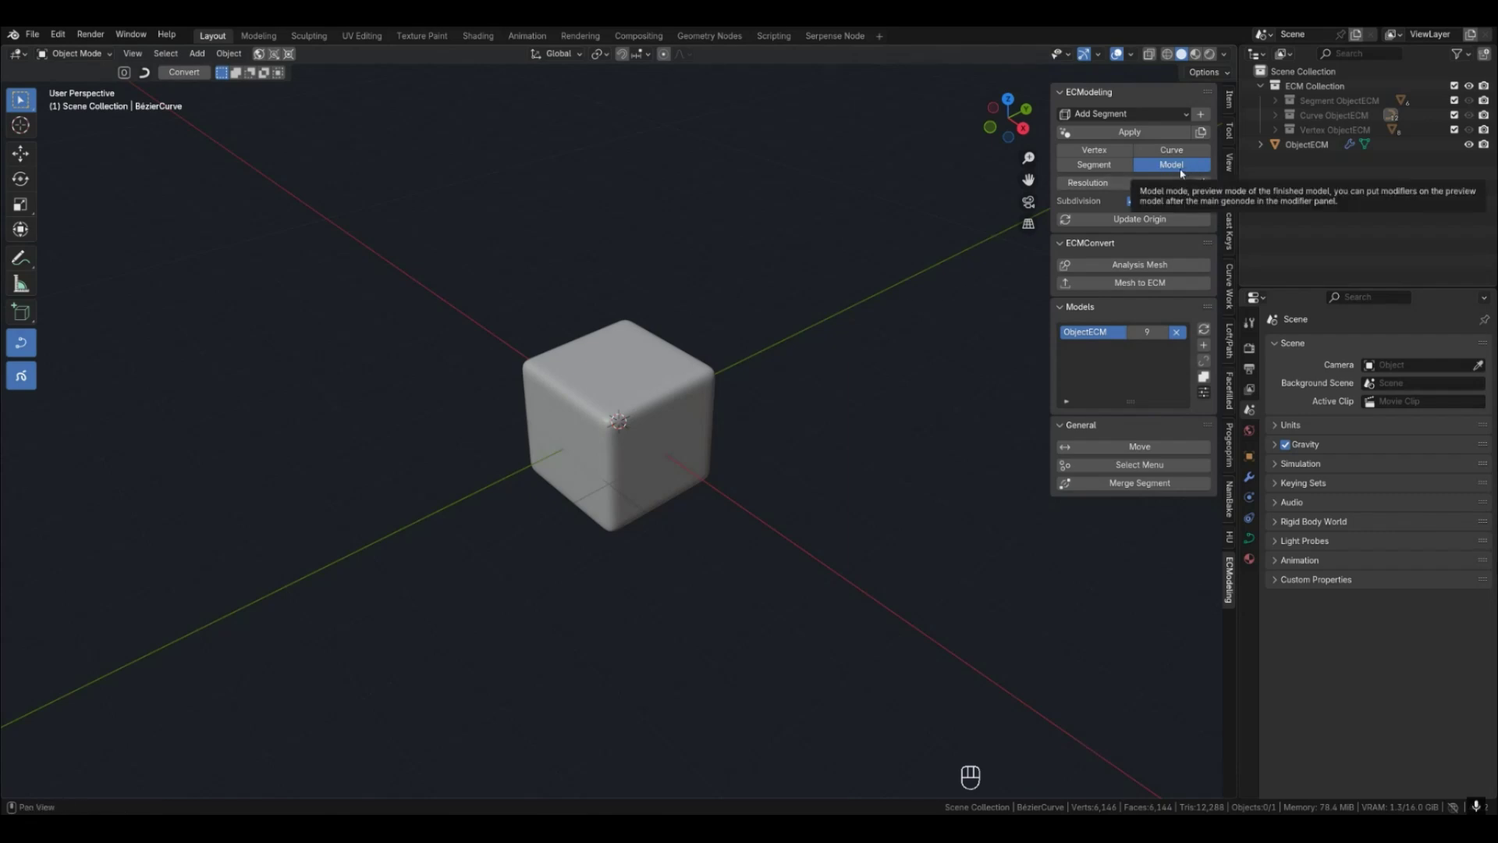
pyautogui.click(1130, 118)
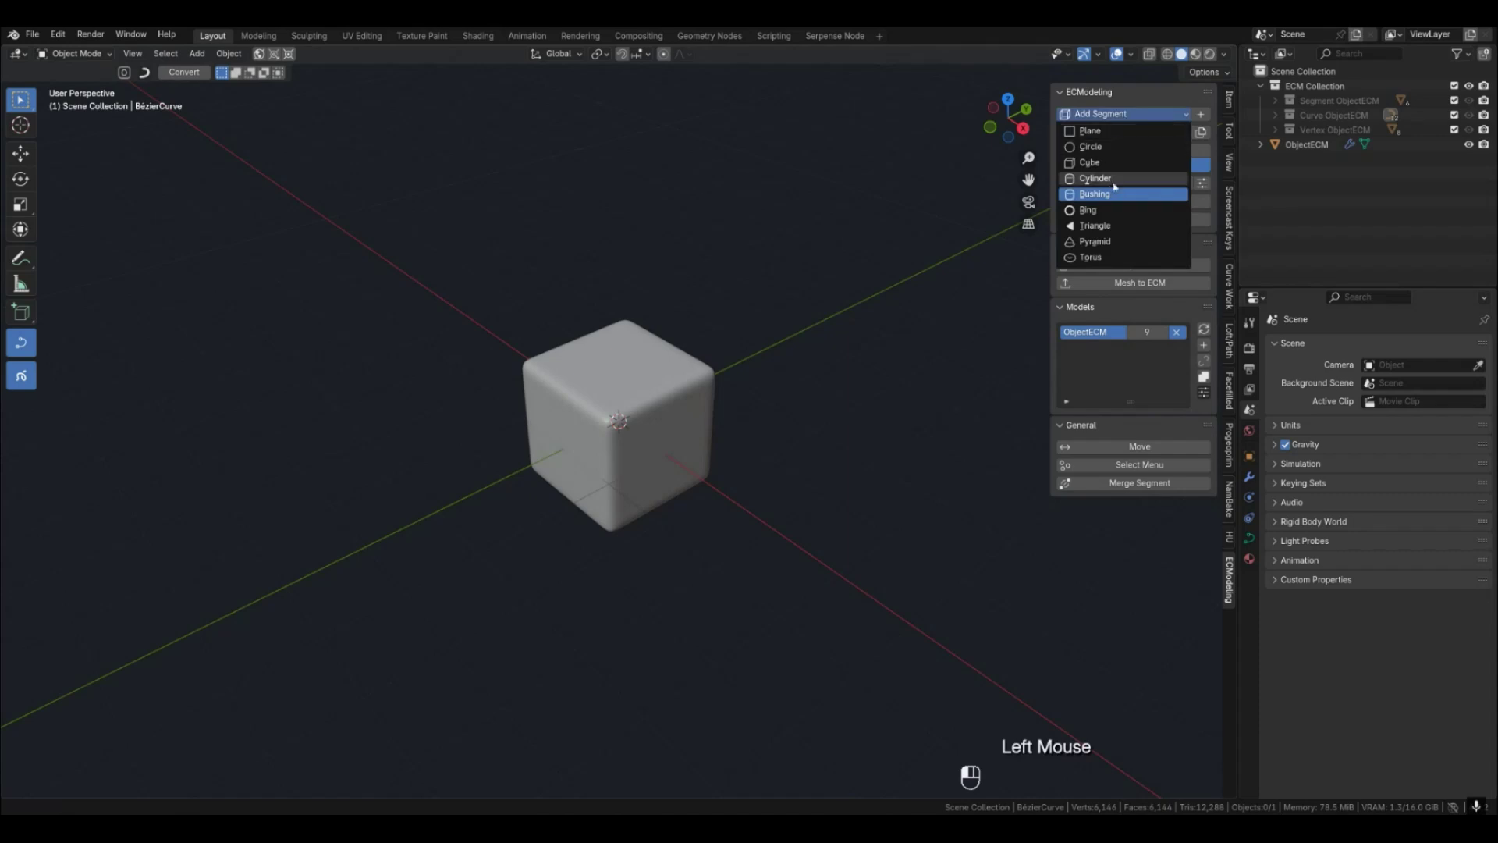
pyautogui.click(1092, 193)
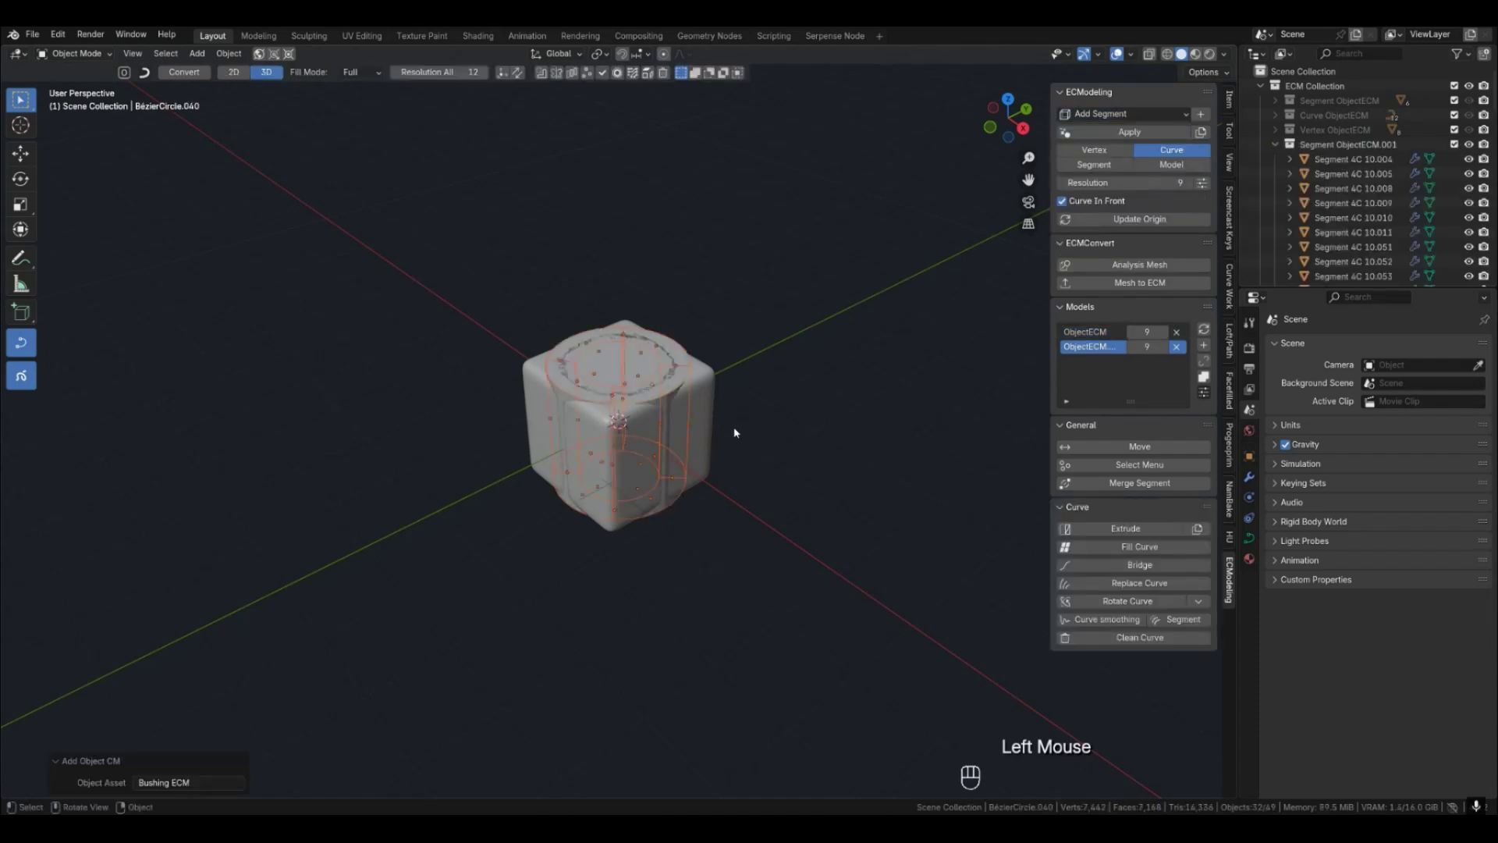
pyautogui.press('g')
pyautogui.click(509, 425)
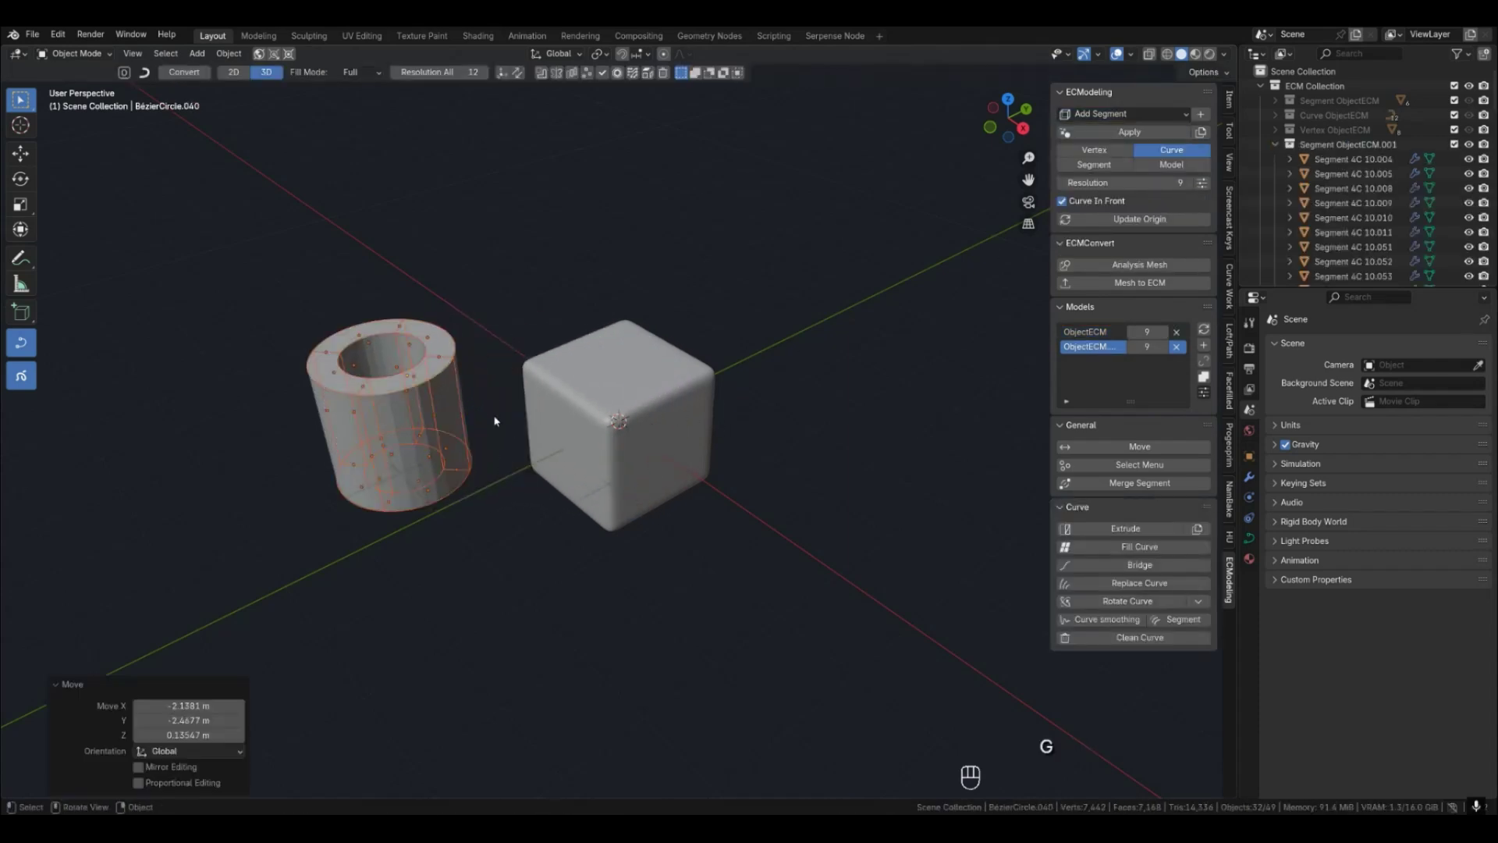
# Review the bushing in Vertex, Curve, Segment and Model modes, ending in Vertex mode.
pyautogui.press('1')
pyautogui.press('2')
pyautogui.press('3')
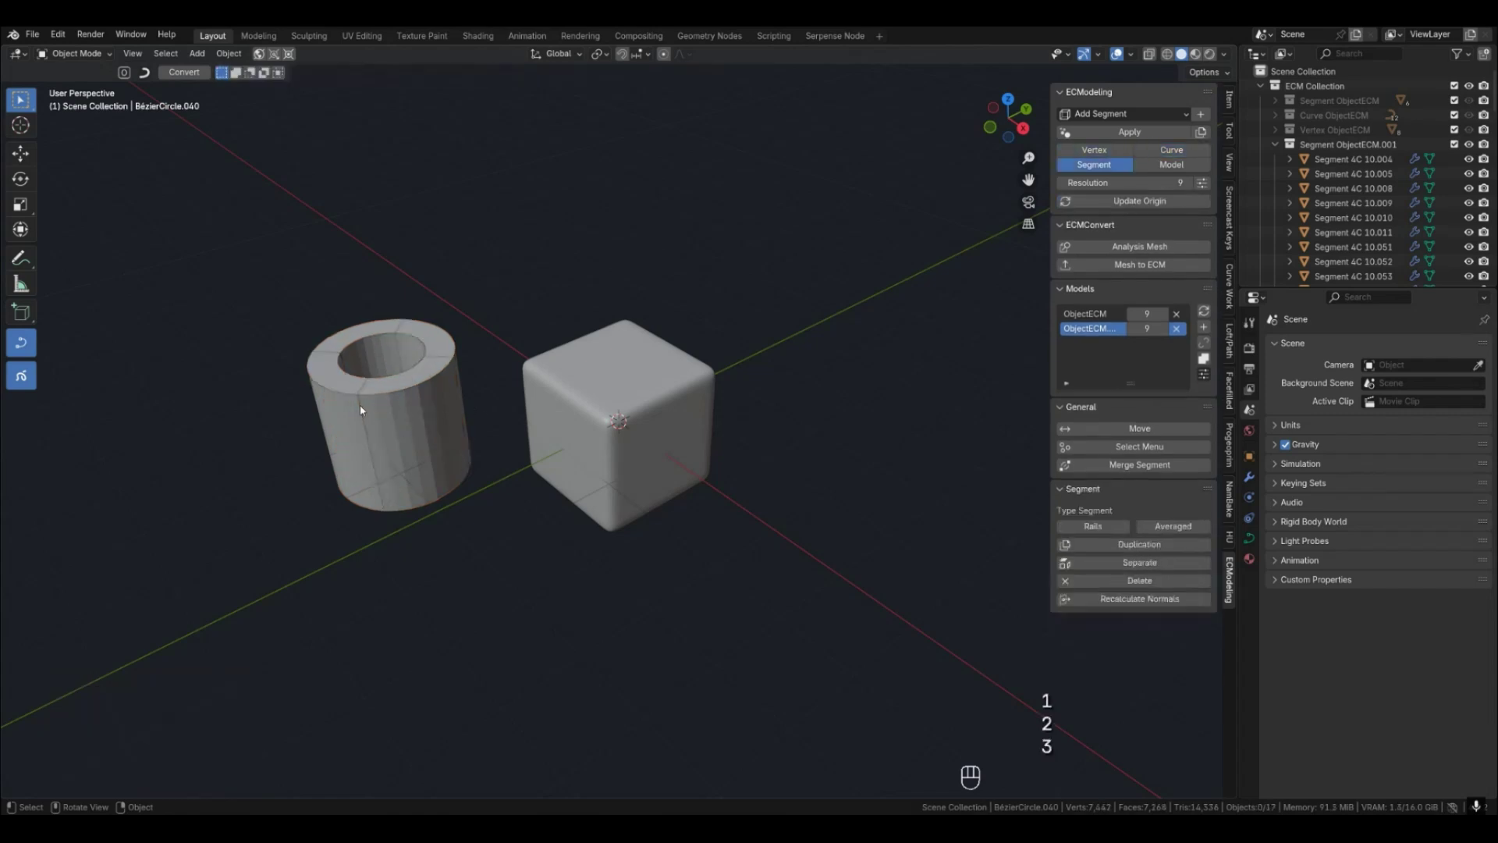
pyautogui.press('4')
pyautogui.press('2')
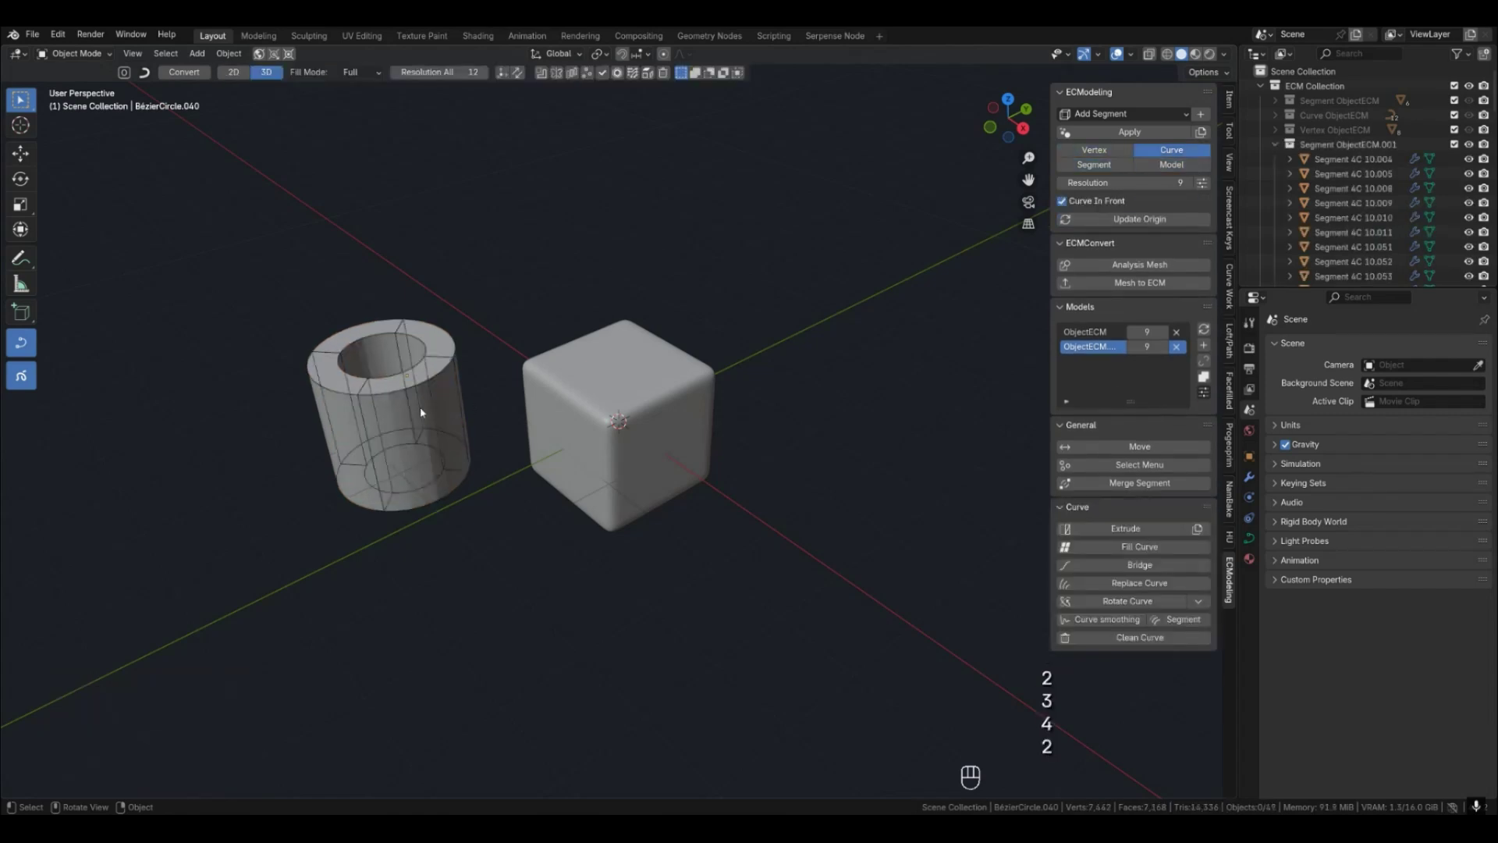
pyautogui.press('1')
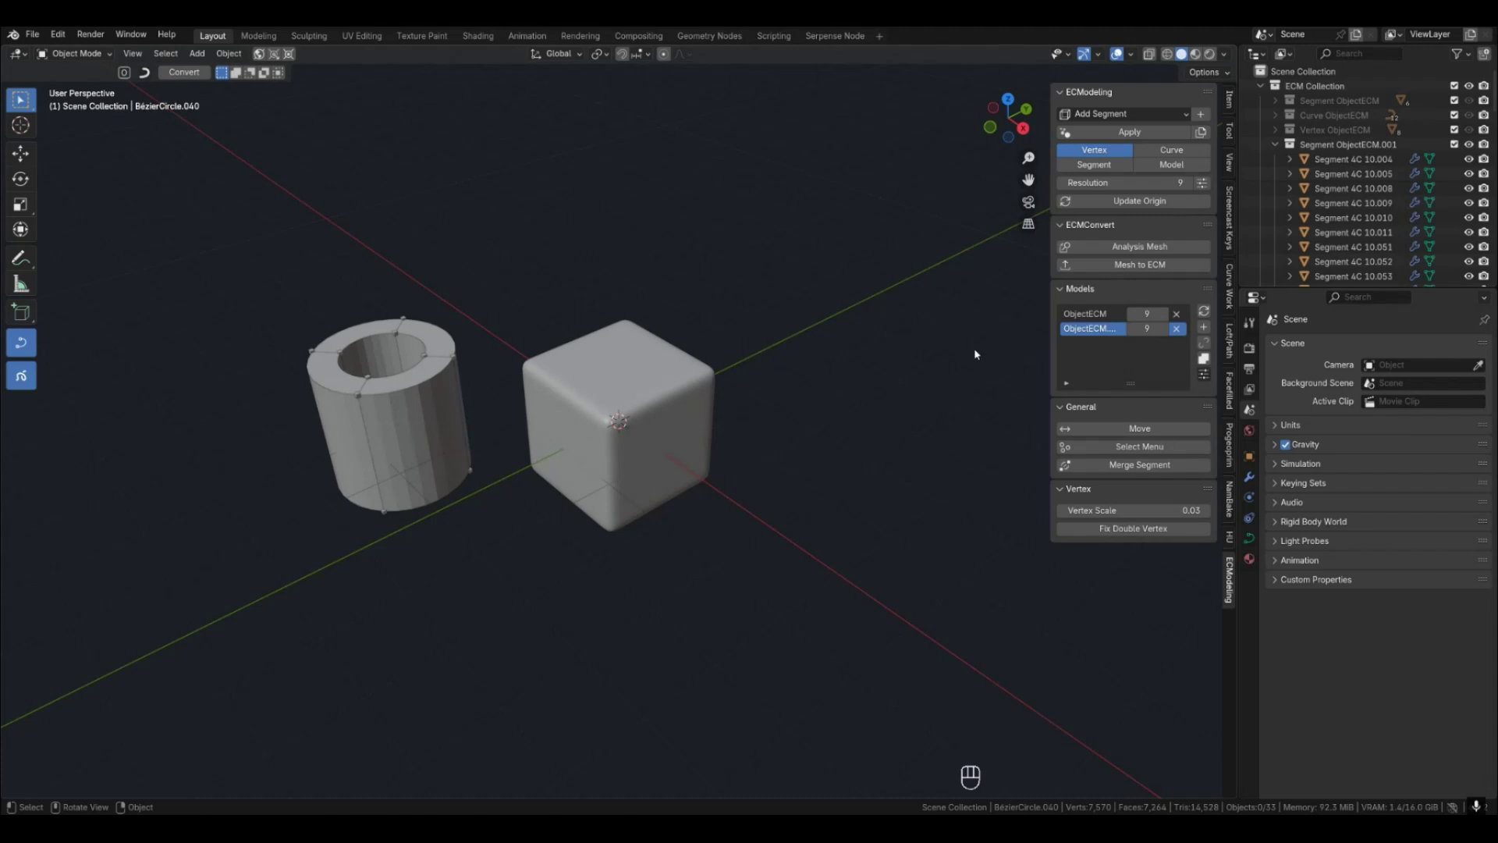
# Widen the sidebar to show full model names and collapse the ObjectECM.001 collections in the outliner.
pyautogui.moveTo(1050, 348); pyautogui.dragTo(1040, 348)
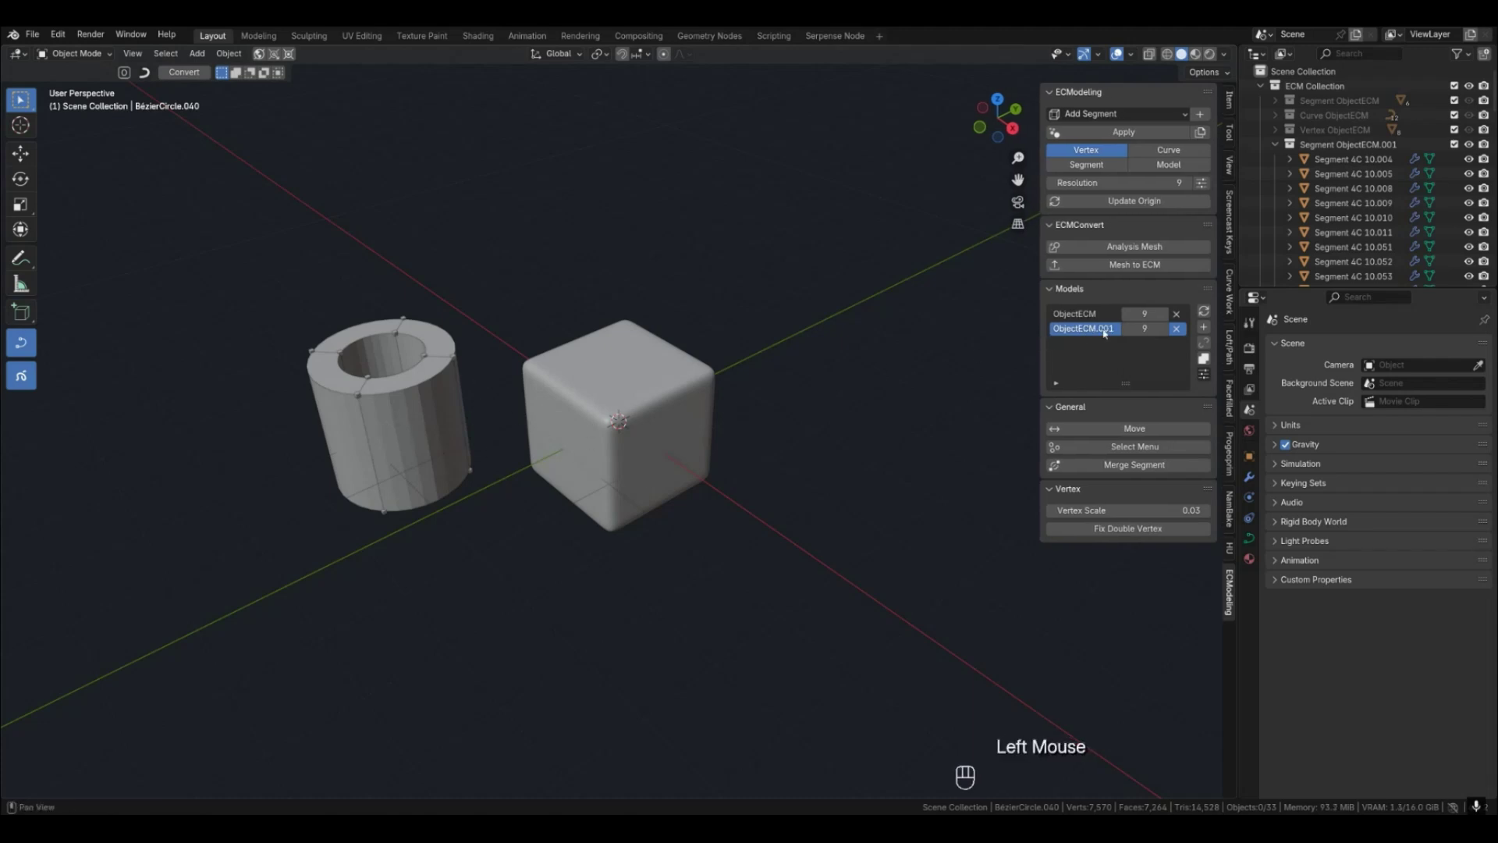
pyautogui.click(1275, 144)
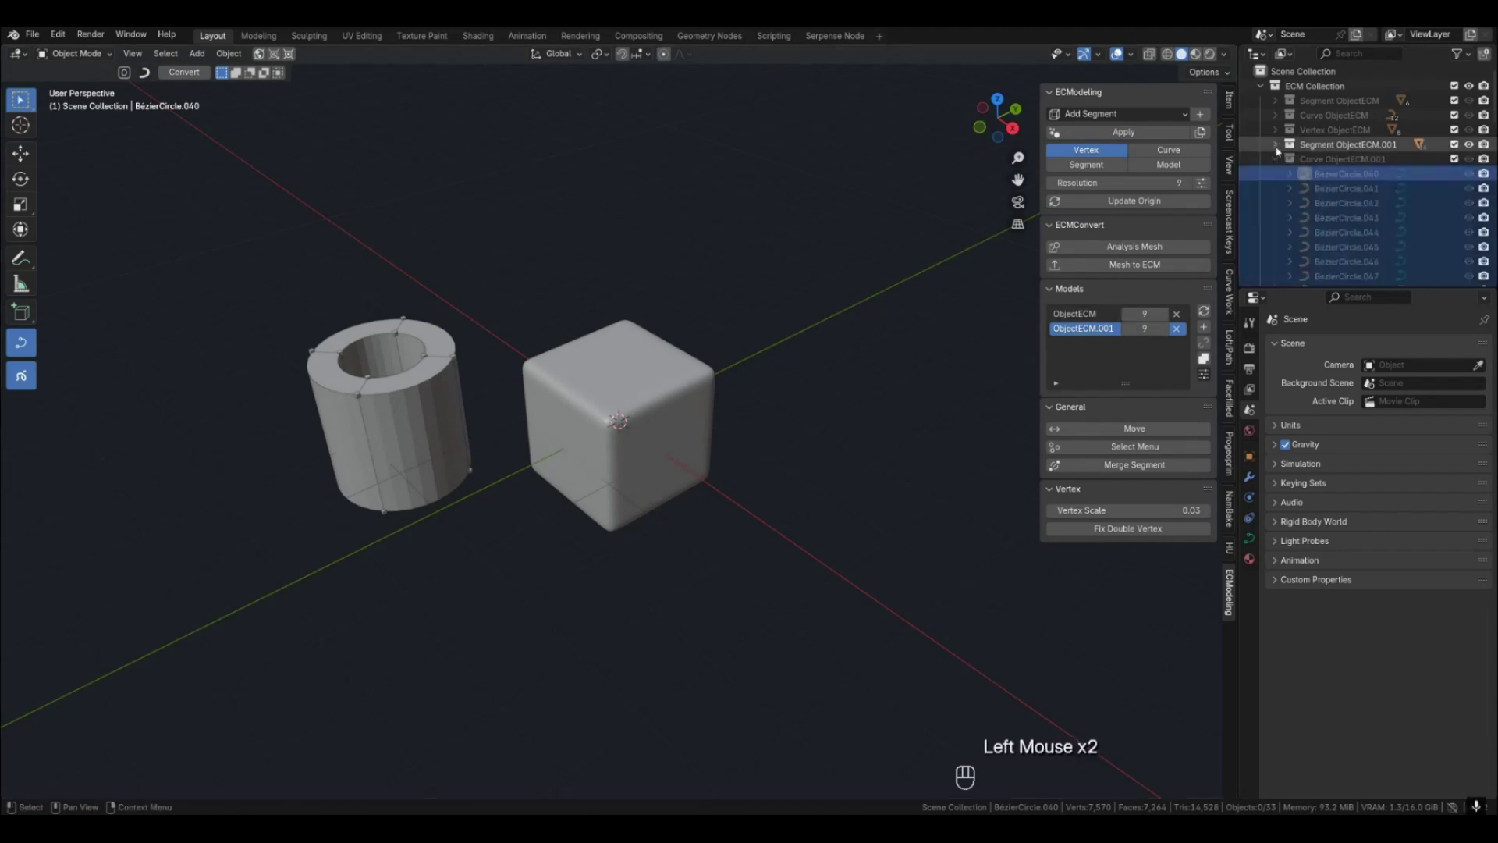
pyautogui.click(1277, 173)
pyautogui.click(1276, 173)
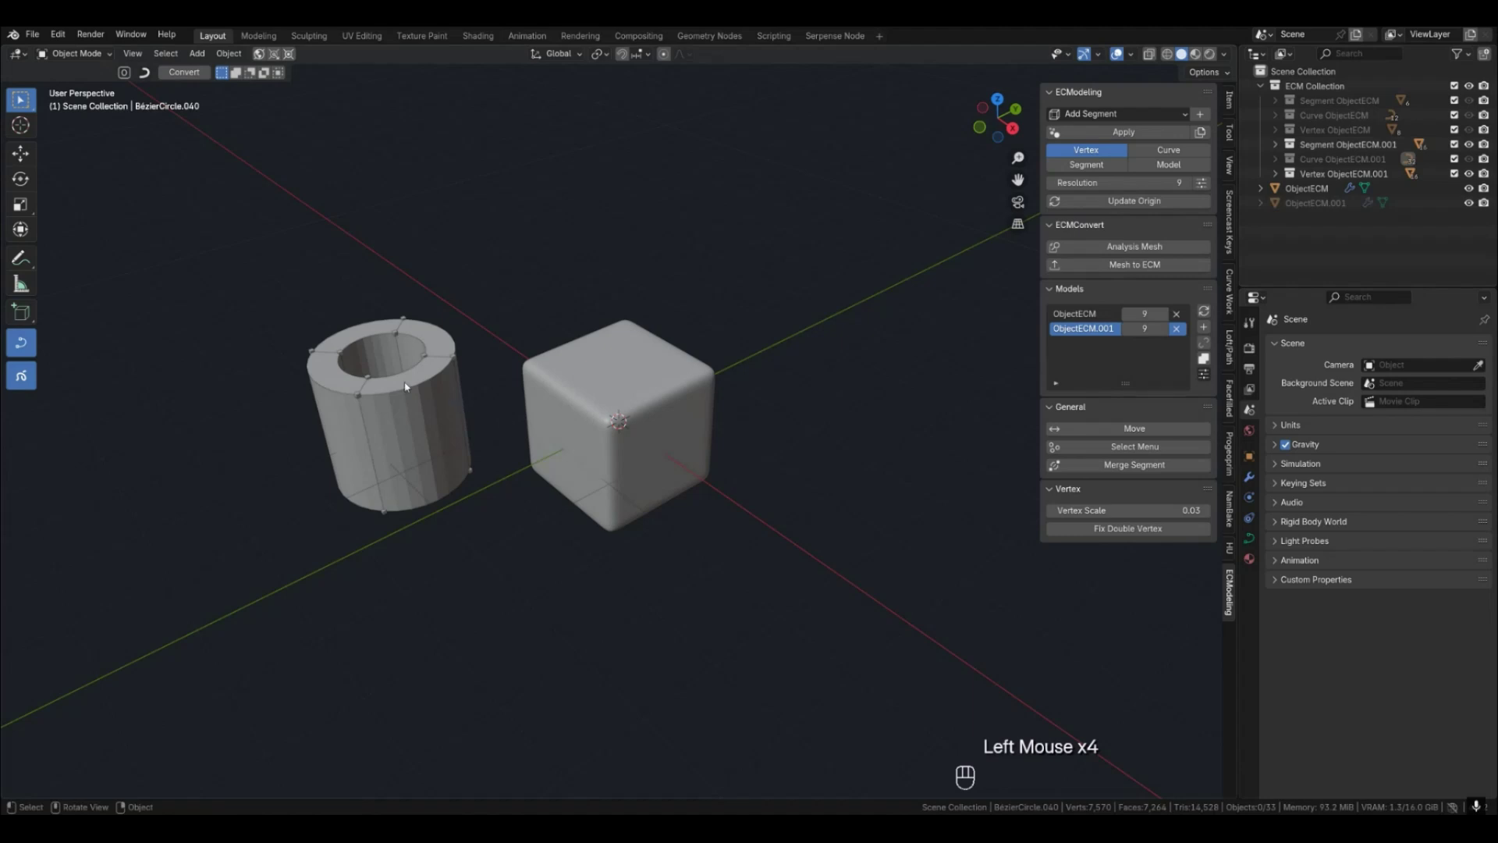
# Return the bushing to Model mode, make ObjectECM active and view the cube in every mode, ending in Model mode.
pyautogui.press('4')
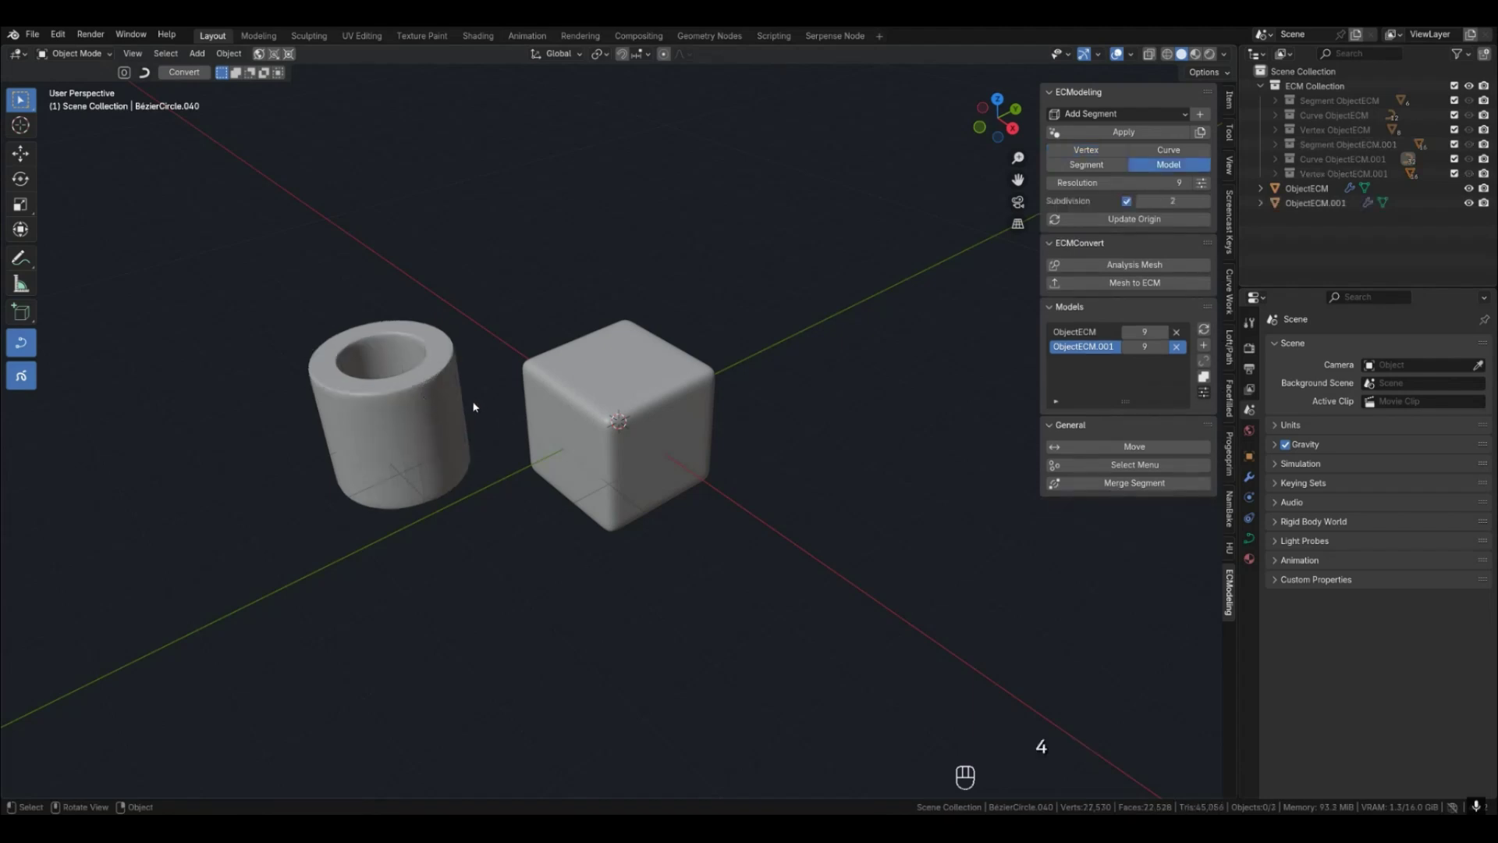
pyautogui.click(1080, 334)
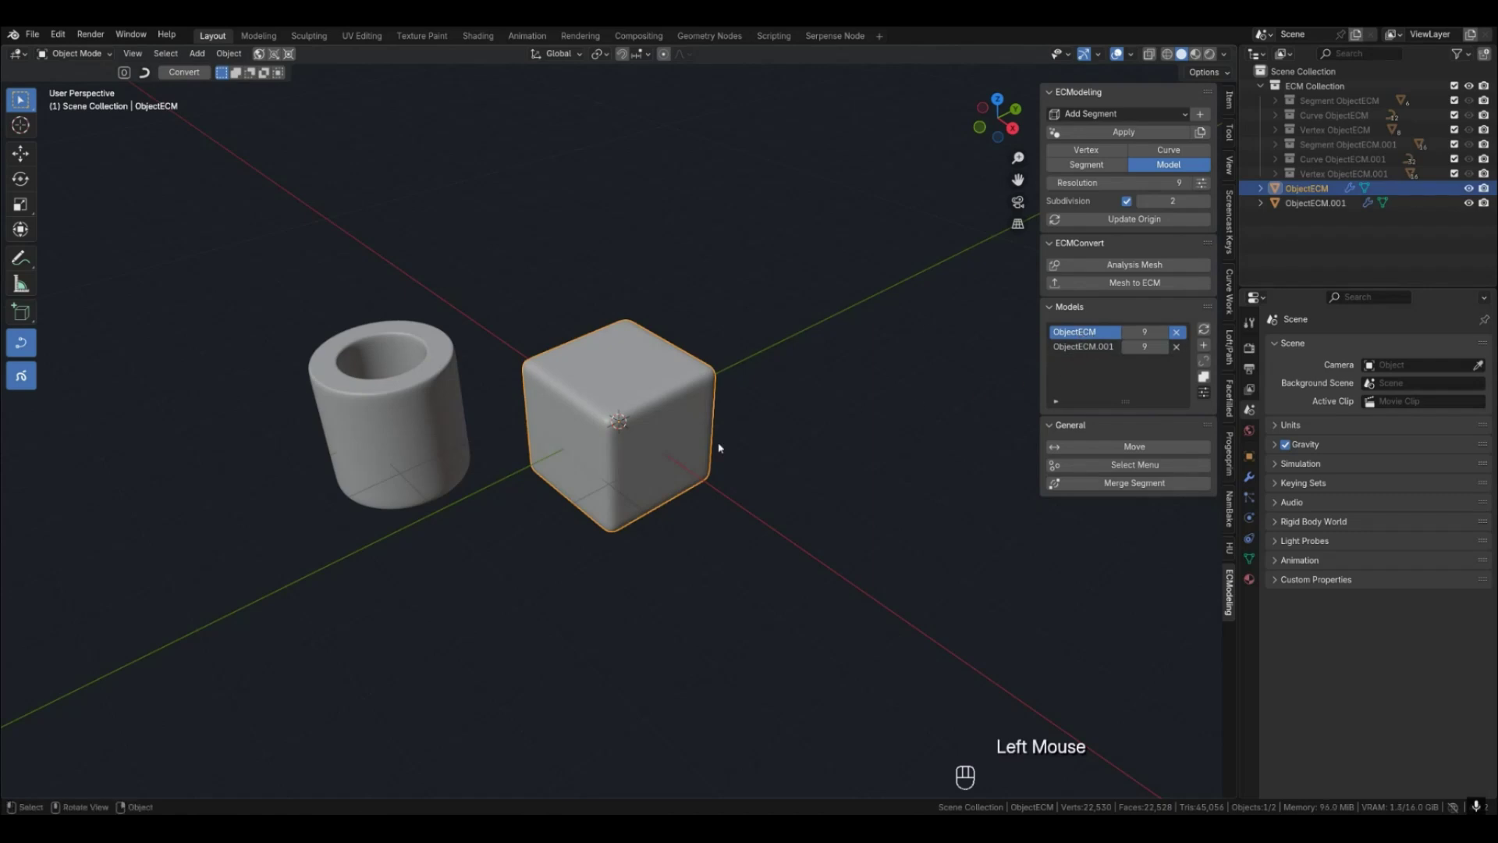
pyautogui.press('2')
pyautogui.press('1')
pyautogui.press('3')
pyautogui.press('4')
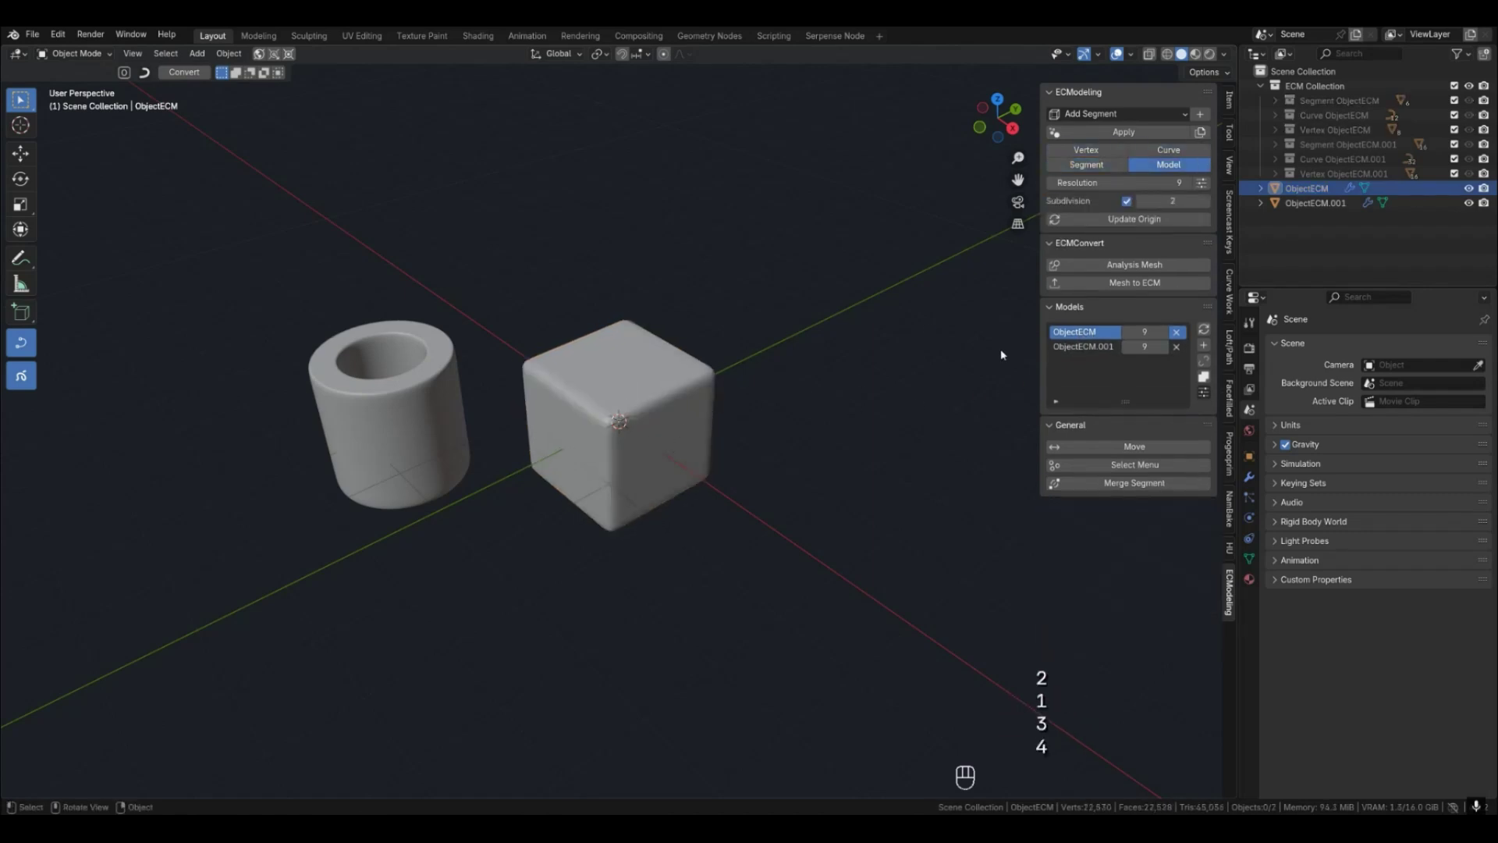
# Make ObjectECM.001 the active model and view the bushing in every mode, ending in Model mode.
pyautogui.click(1075, 347)
pyautogui.press('1')
pyautogui.press('2')
pyautogui.press('3')
pyautogui.press('4')
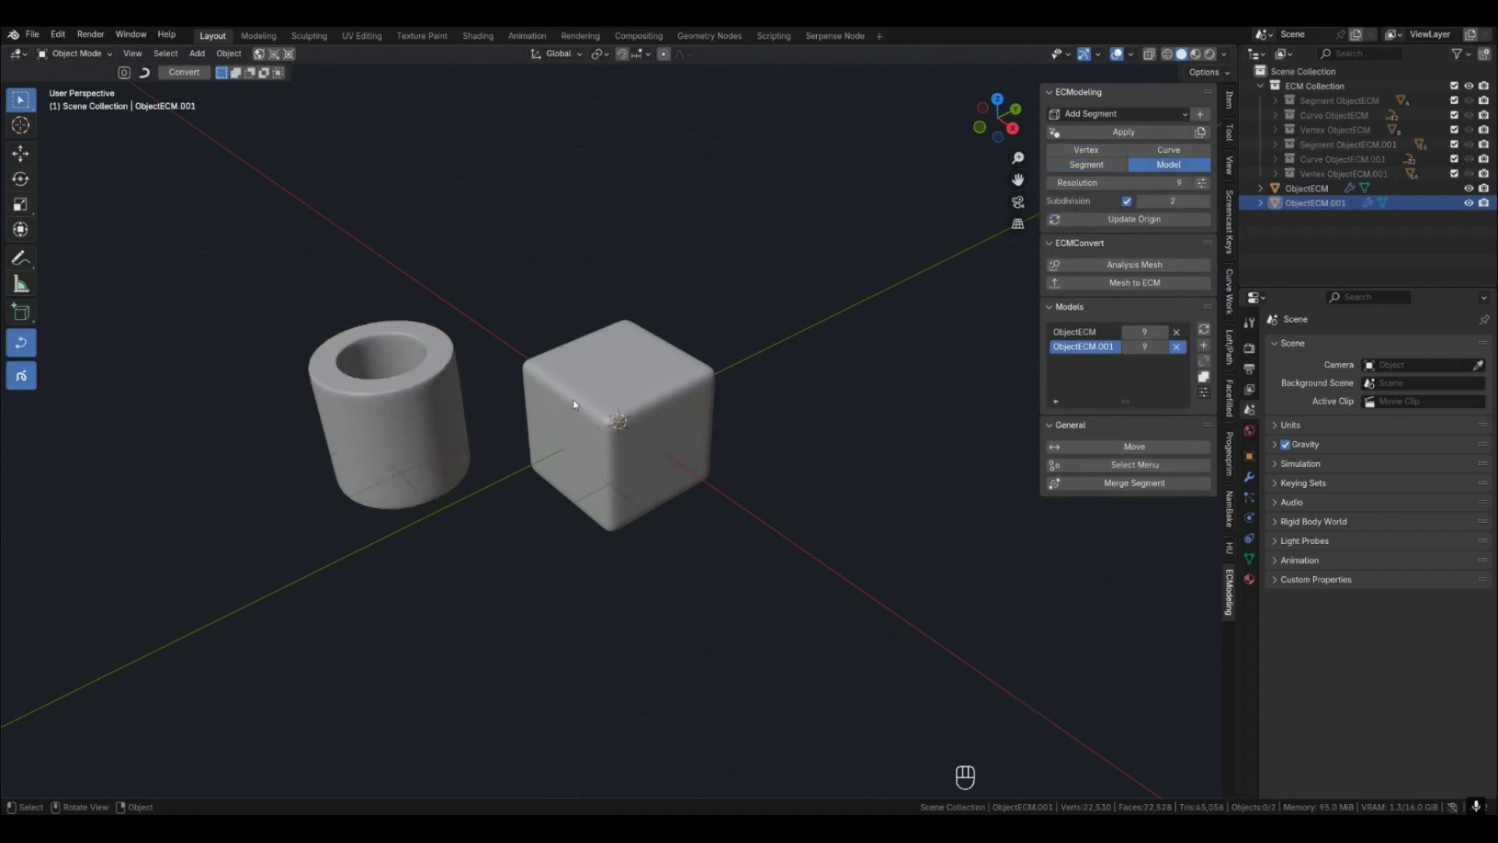
# Switch the active ECM model in the viewport from cube to bushing and back, then show the cube in Curve mode.
pyautogui.click(574, 404)
pyautogui.hotkey('shift', 'Tab')
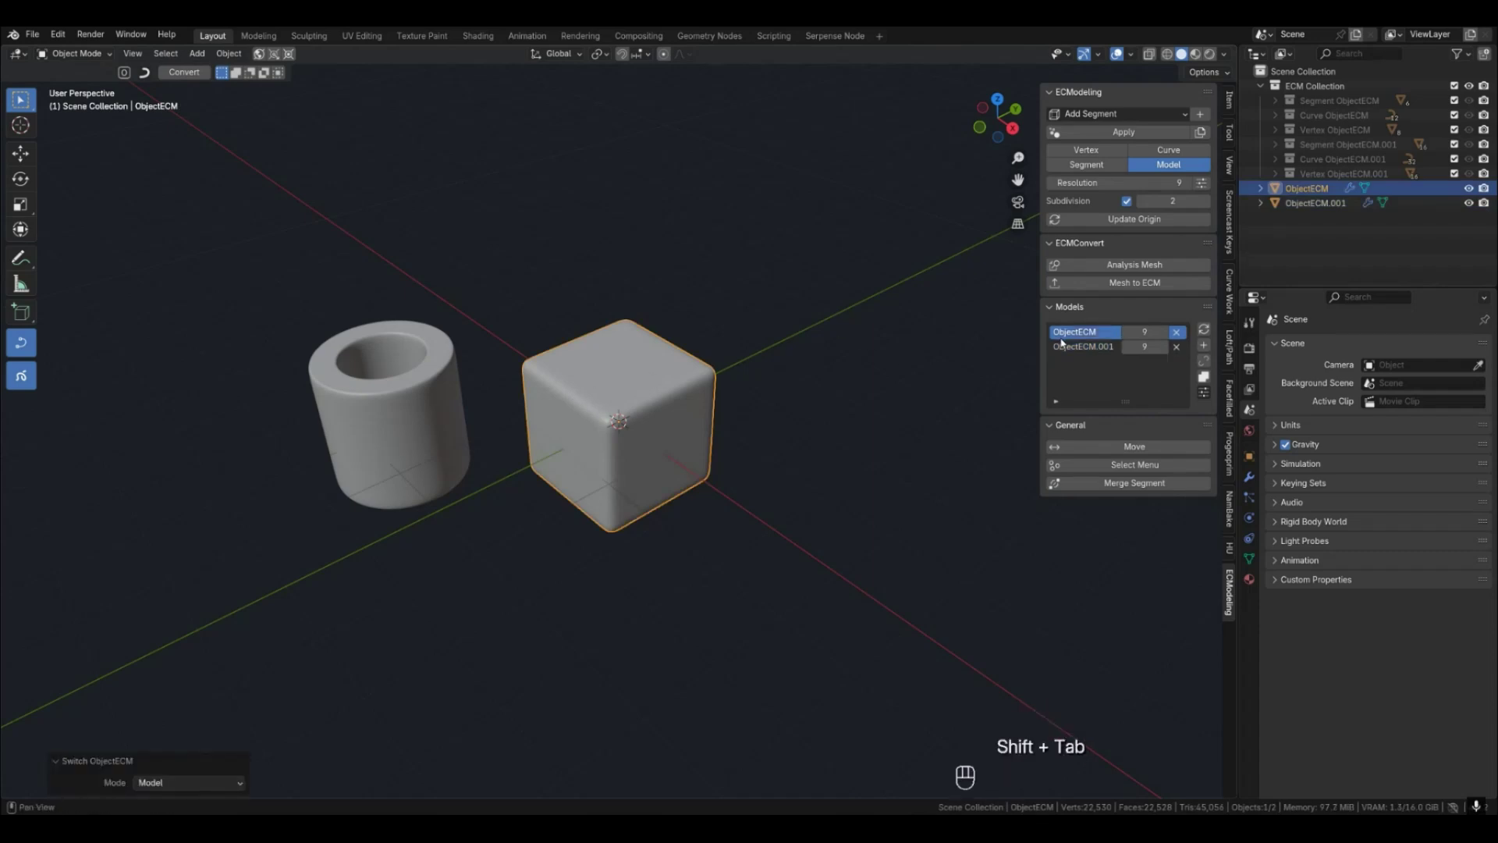
pyautogui.click(428, 422)
pyautogui.hotkey('shift', 'Tab')
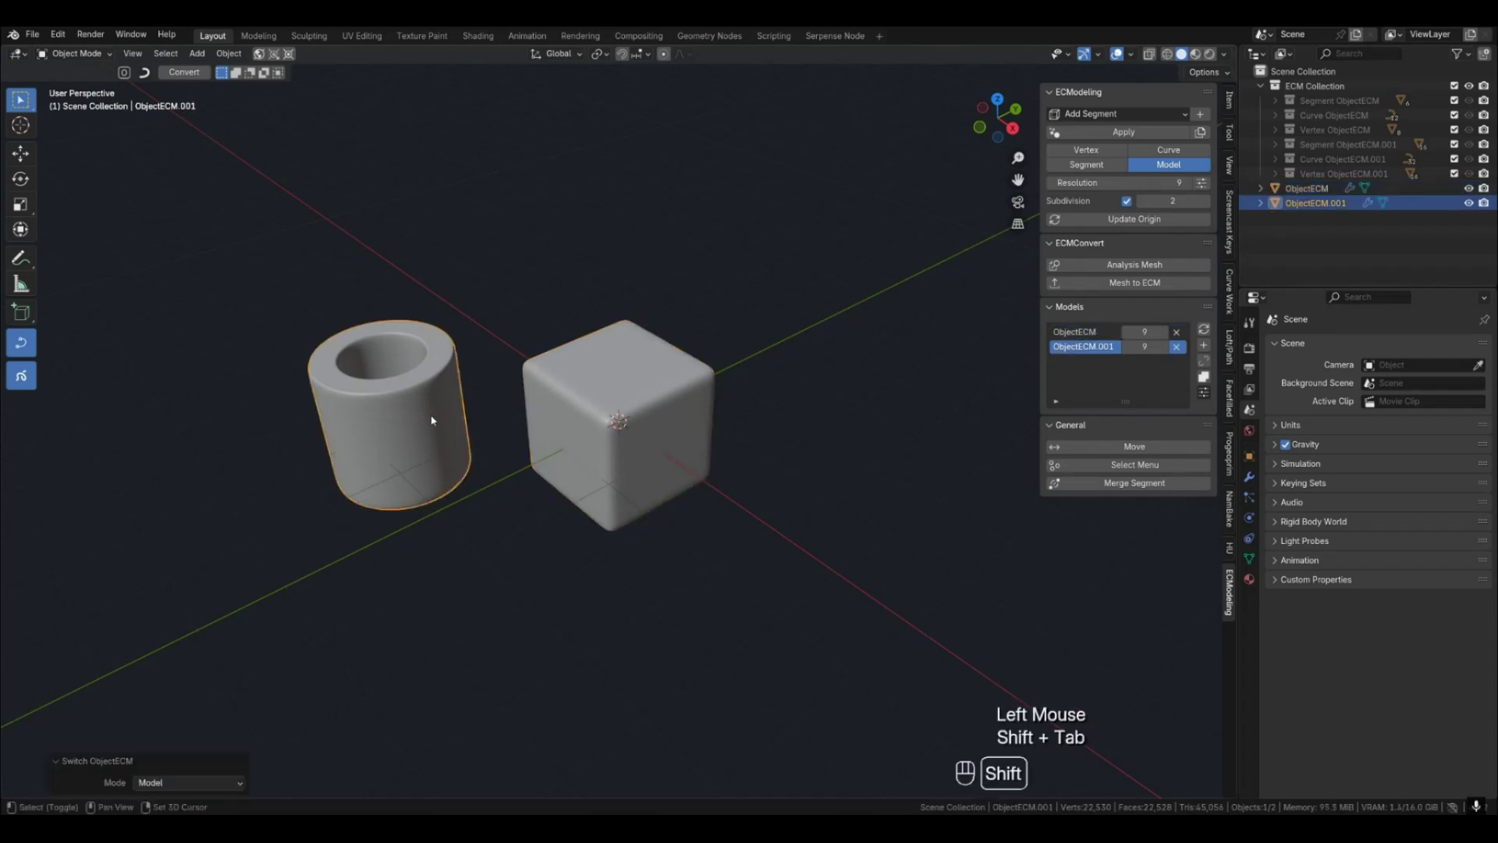
pyautogui.keyDown('shift'); pyautogui.click(585, 396); pyautogui.keyUp('shift')
pyautogui.hotkey('shift', 'Tab')
pyautogui.press('2')
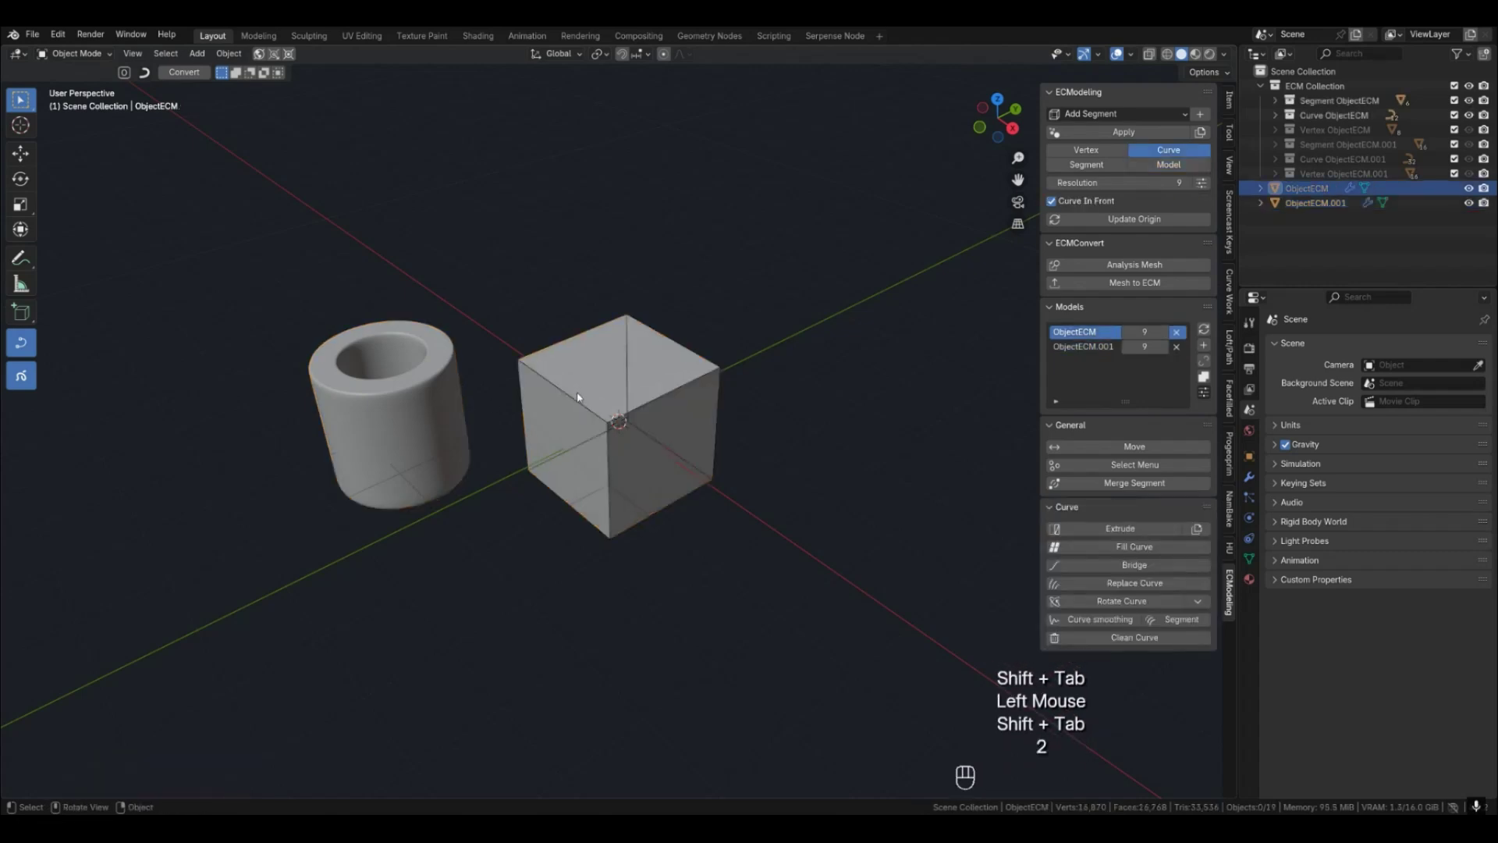
# Switch to the bushing and show it in Curve mode, then make the cube active and the bushing active again in Model mode.
pyautogui.click(429, 417)
pyautogui.hotkey('shift', 'Tab')
pyautogui.press('2')
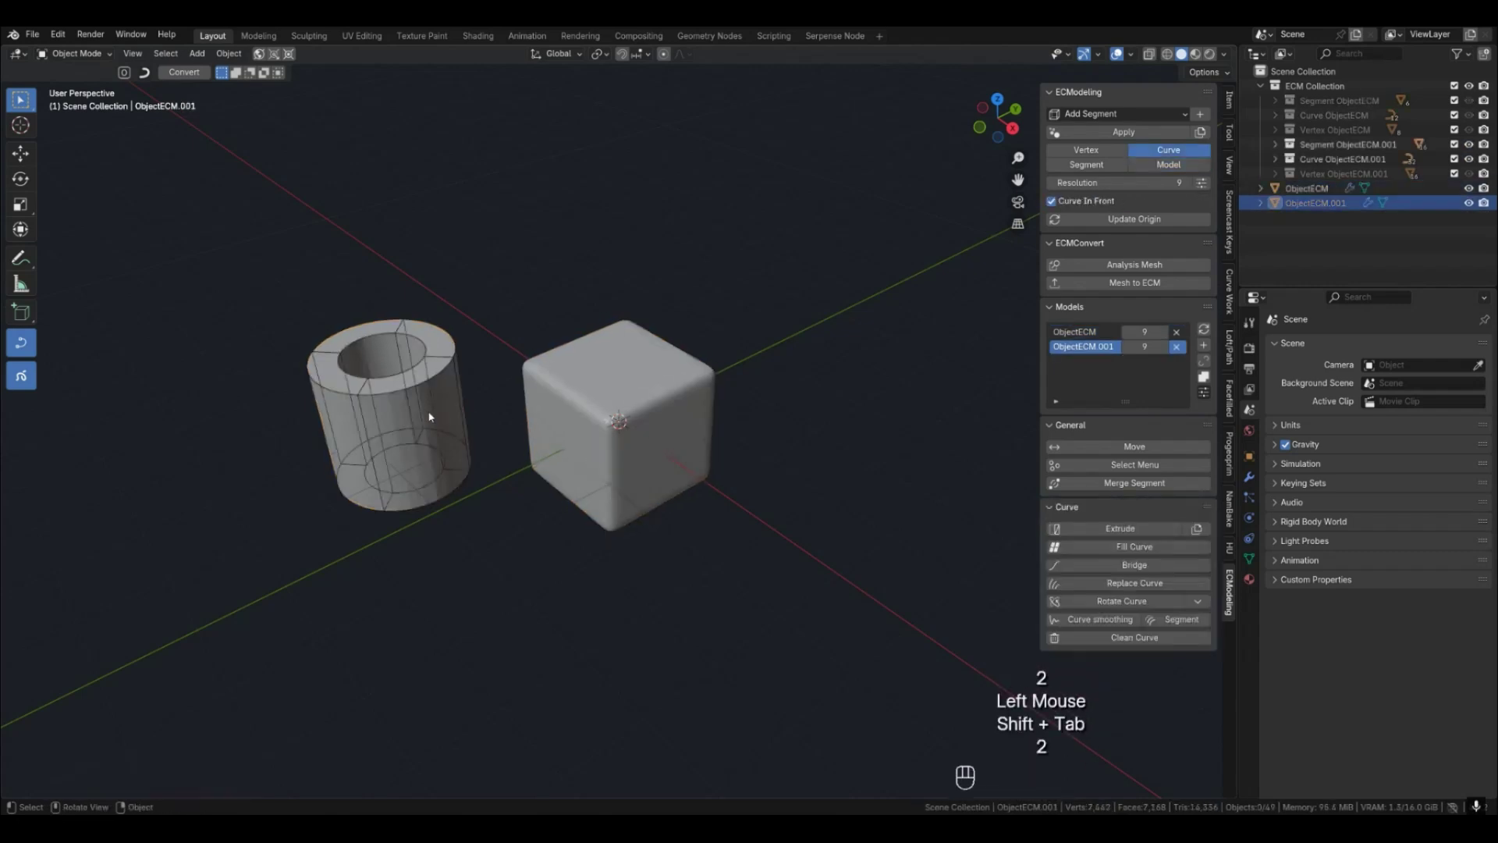
pyautogui.click(634, 407)
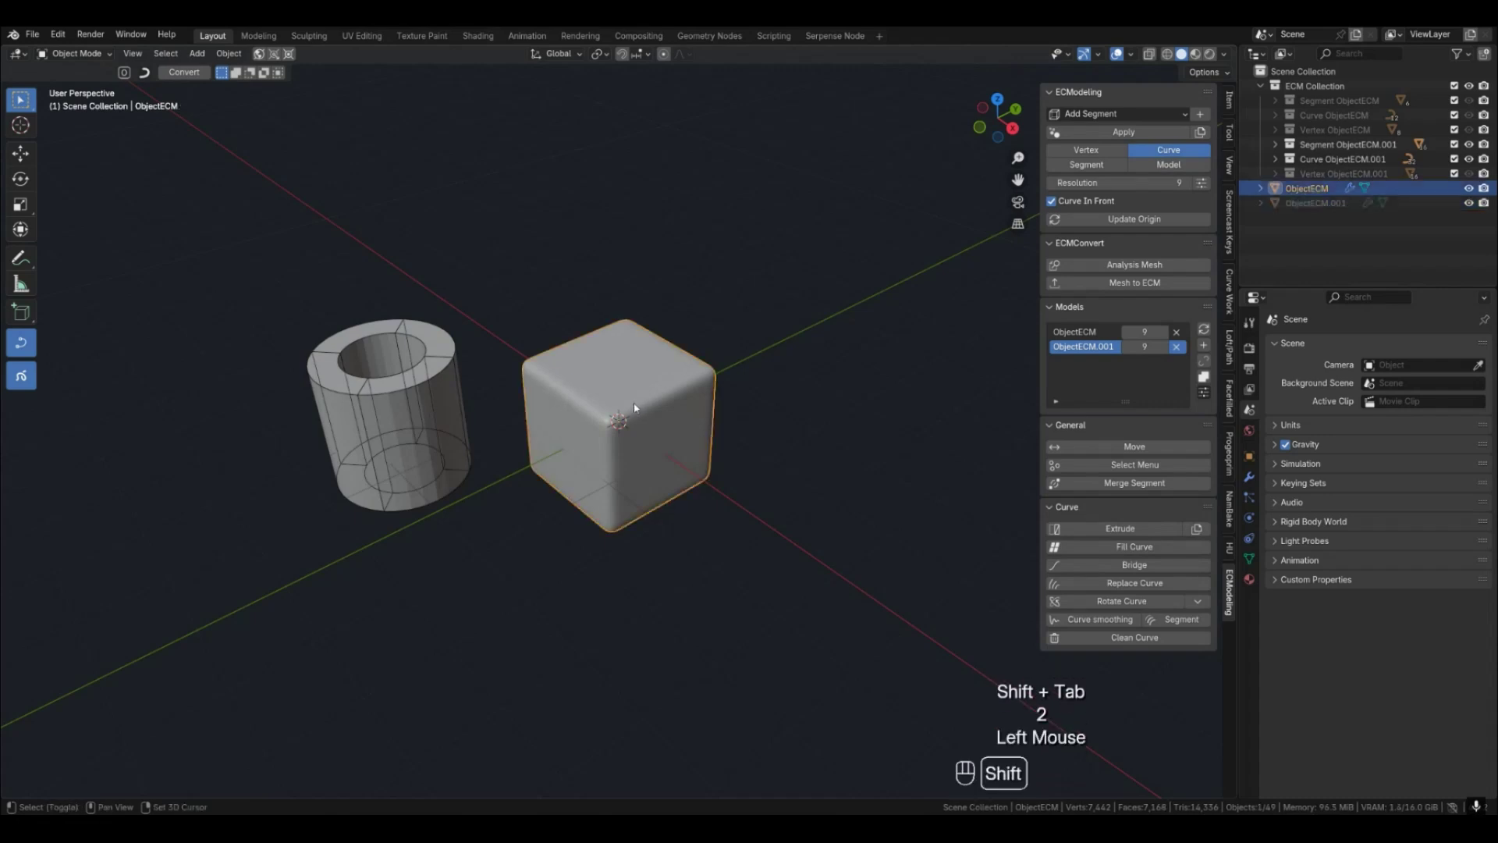
pyautogui.hotkey('shift', 'Tab')
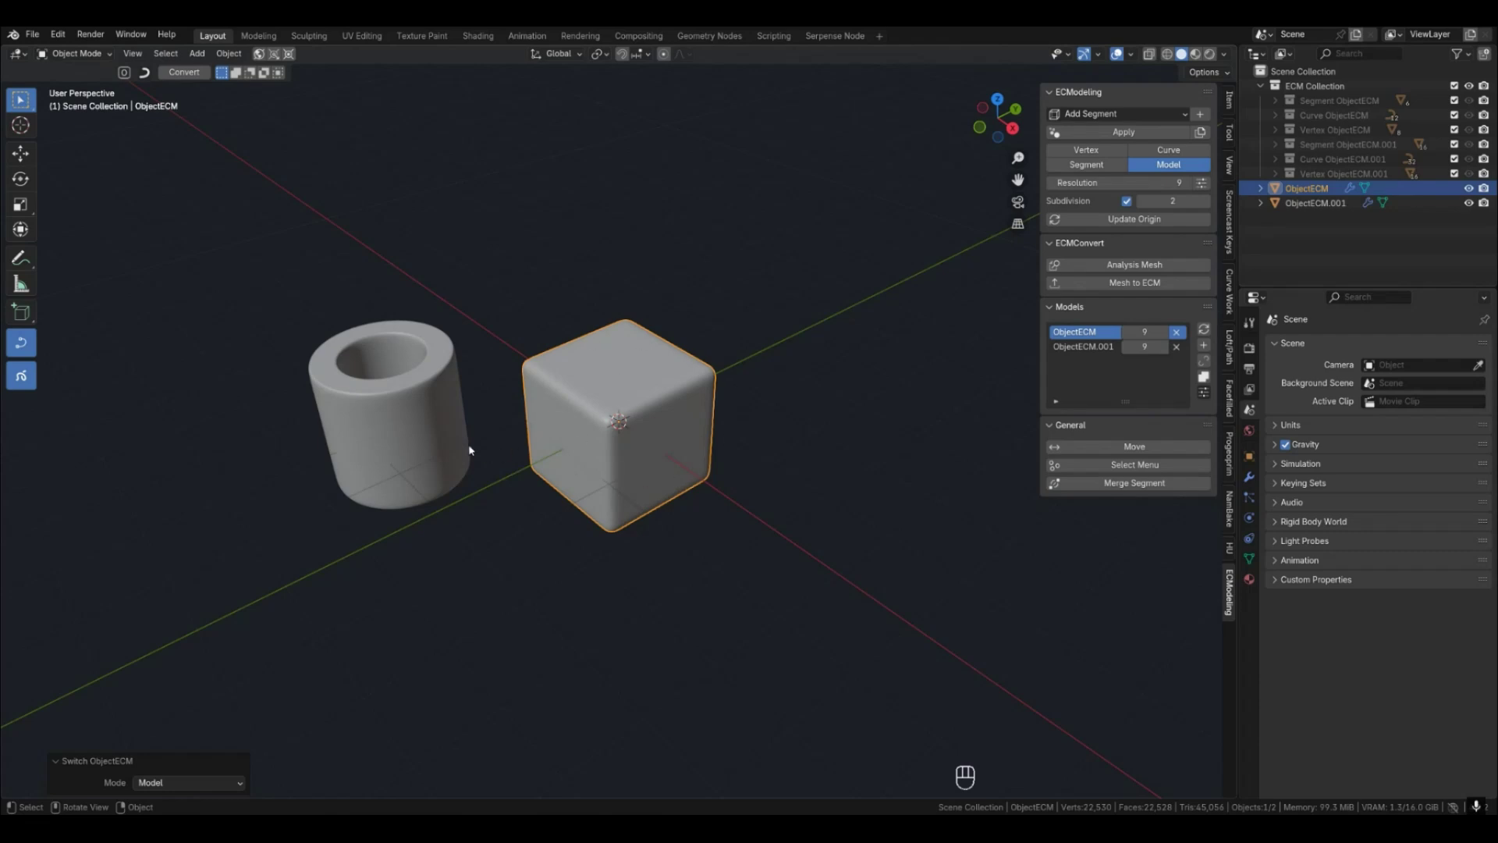
pyautogui.click(400, 412)
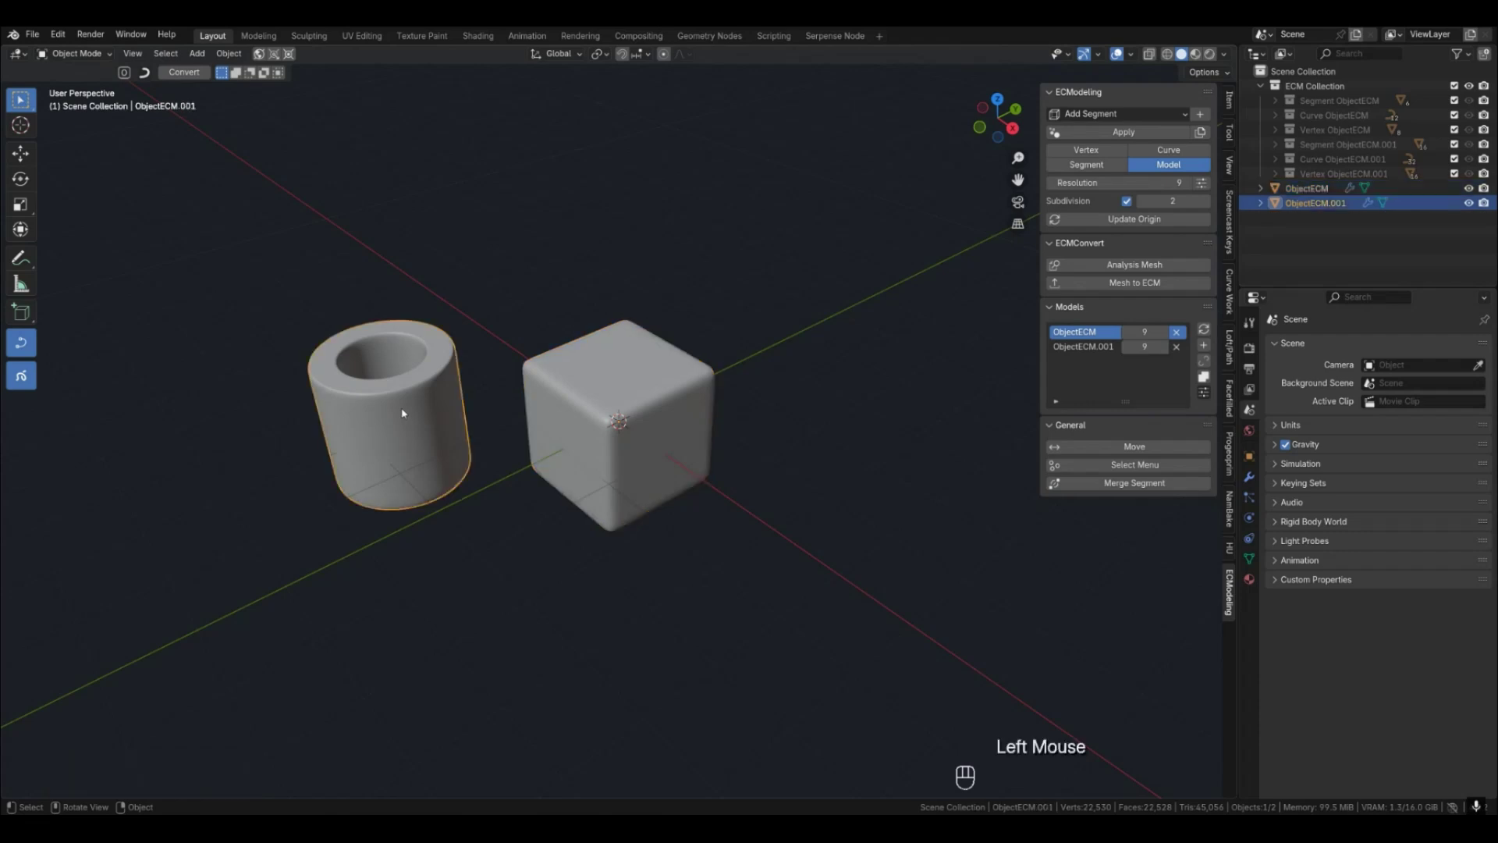
pyautogui.hotkey('shift', 'Tab')
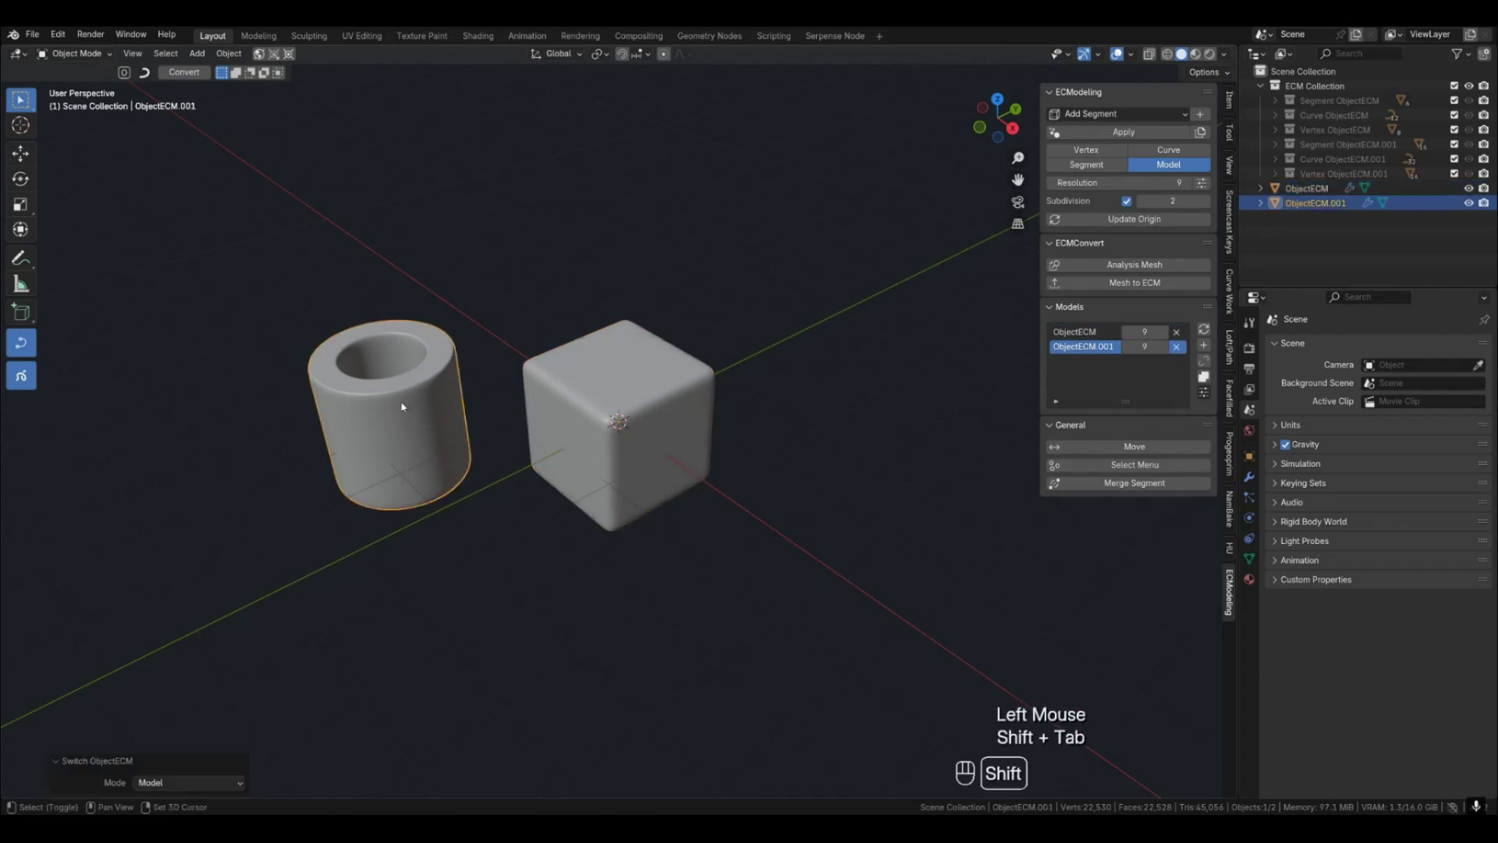
# Set the Switch ObjectECM mode to Curve, then switch the active model to the cube and back to the bushing.
pyautogui.click(181, 781)
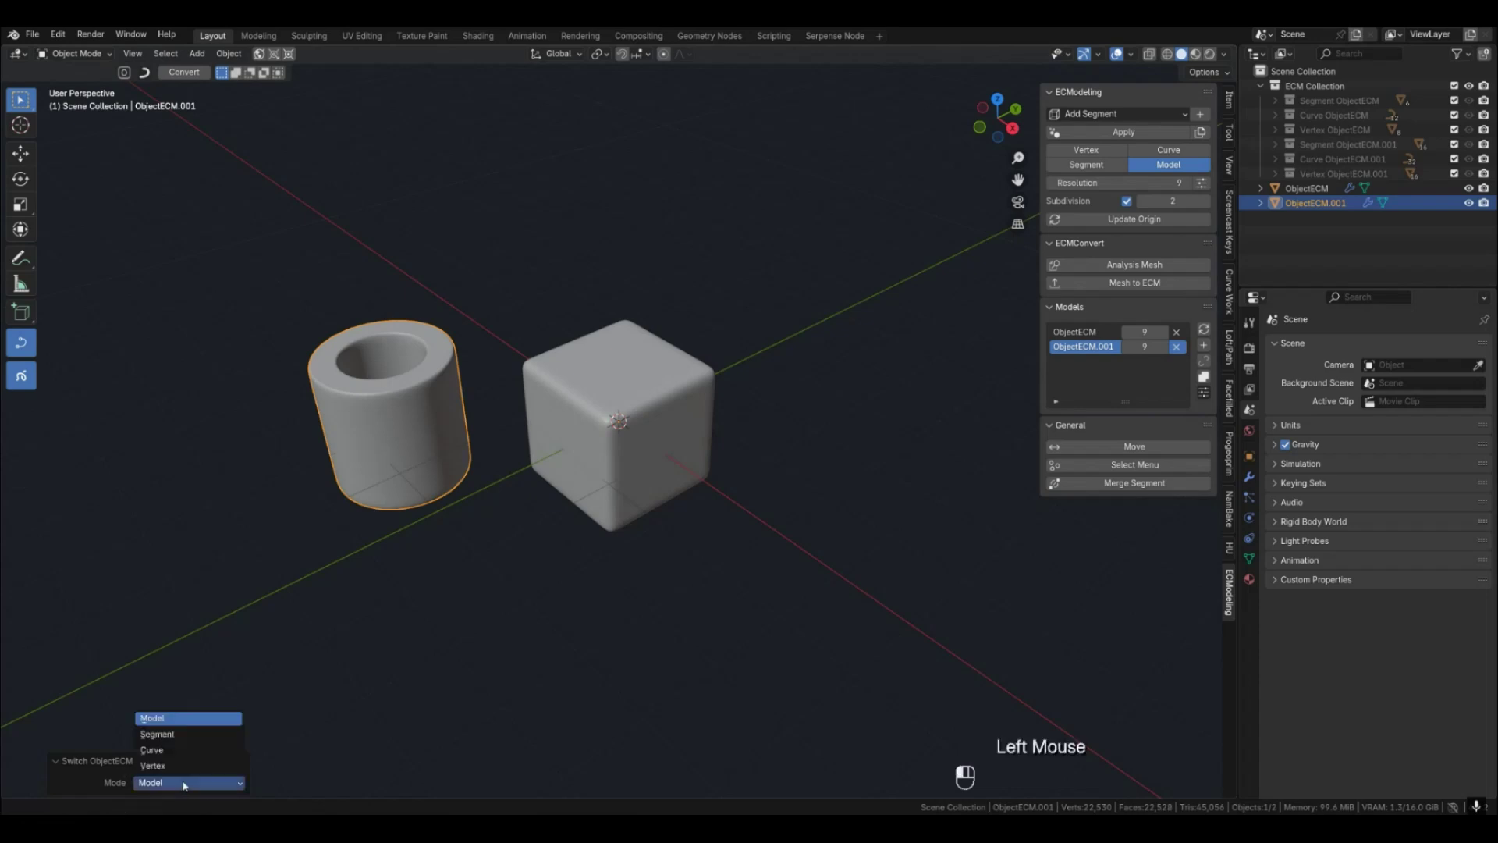
pyautogui.click(156, 750)
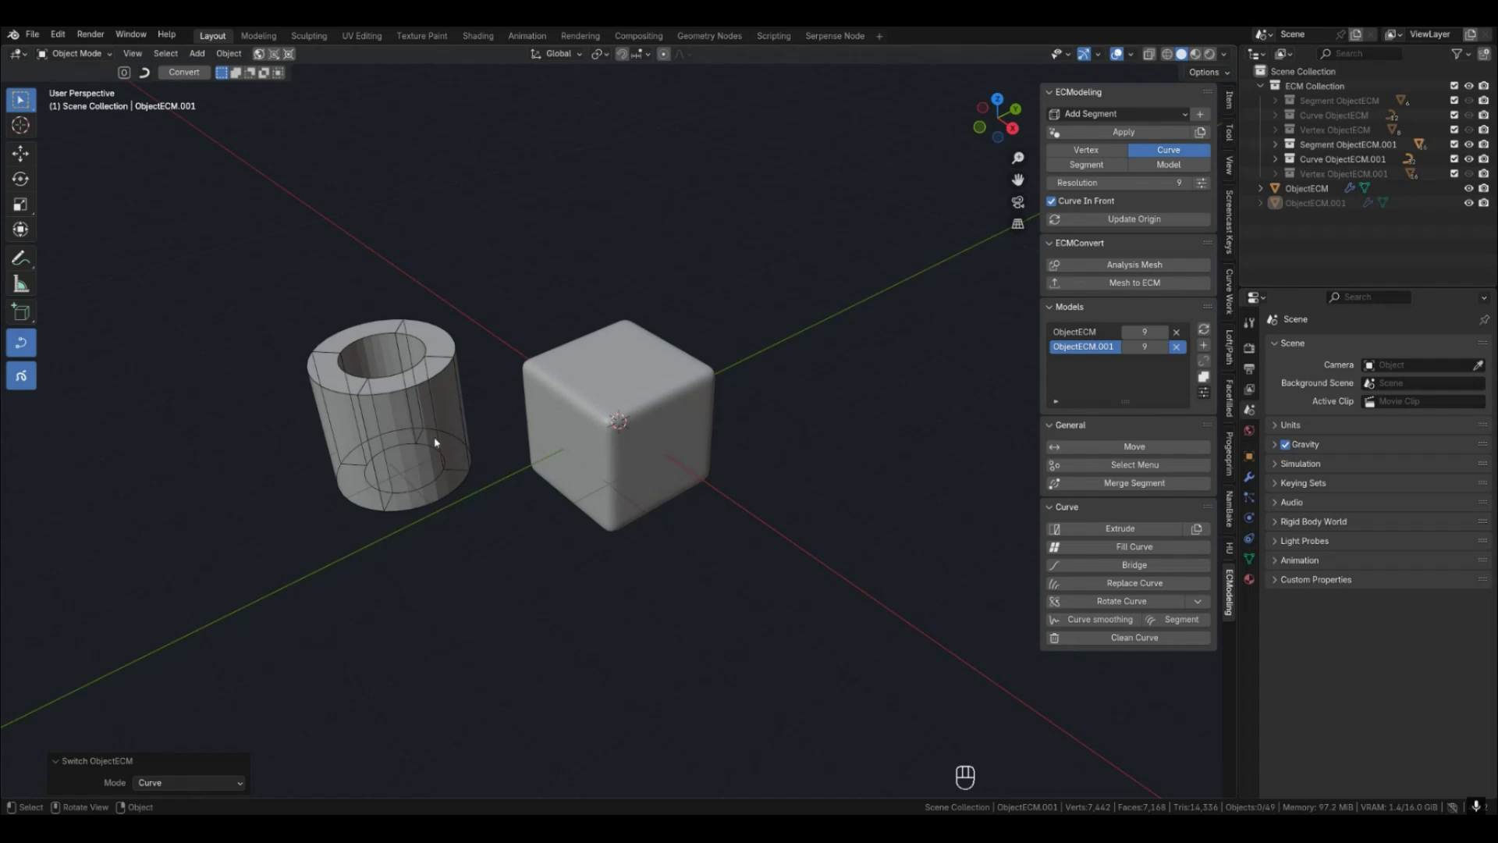
pyautogui.click(649, 350)
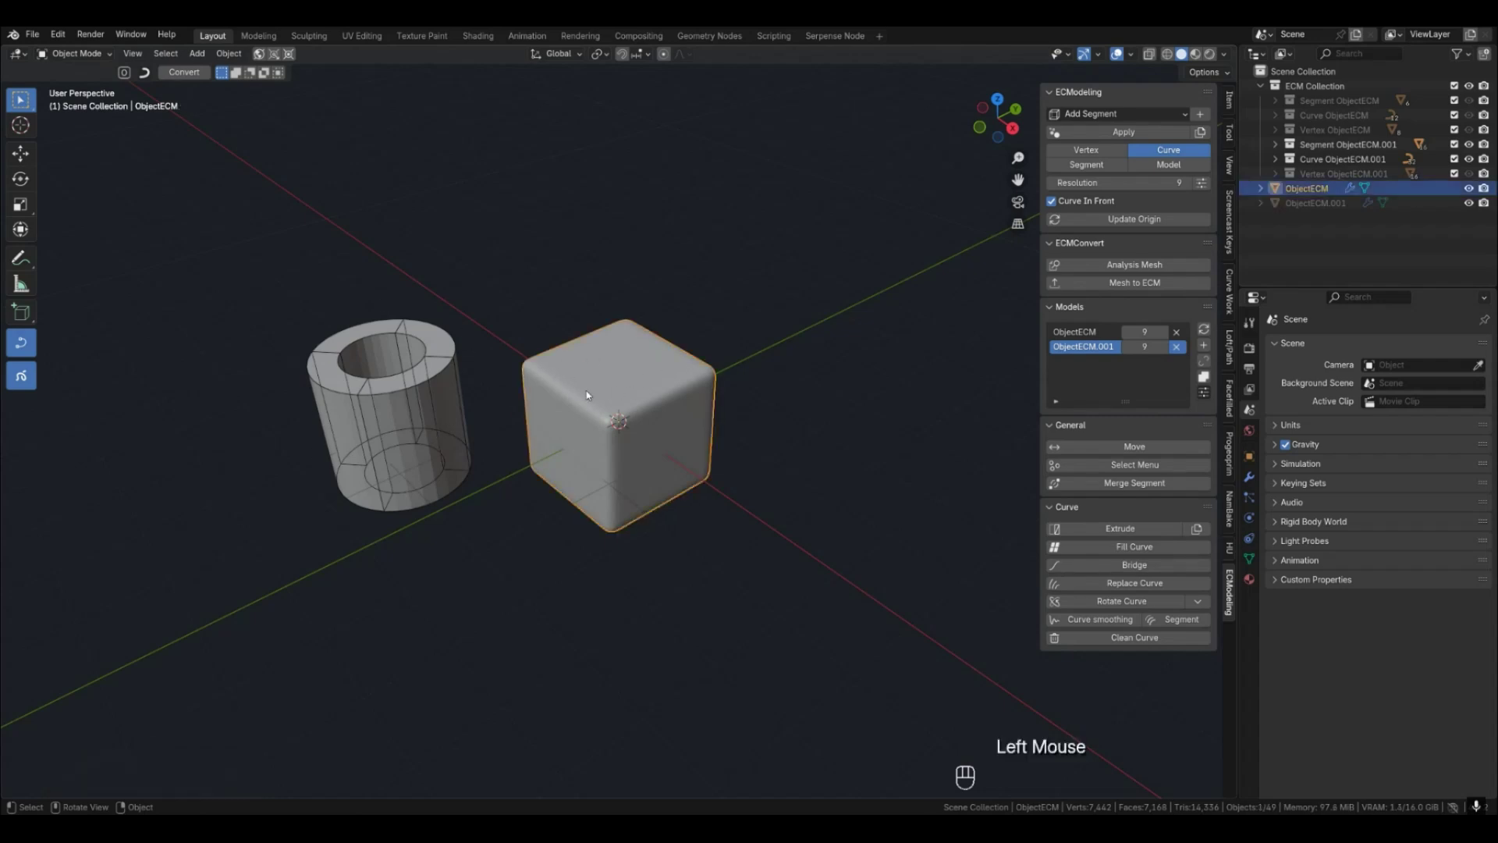
pyautogui.hotkey('shift', 'Tab')
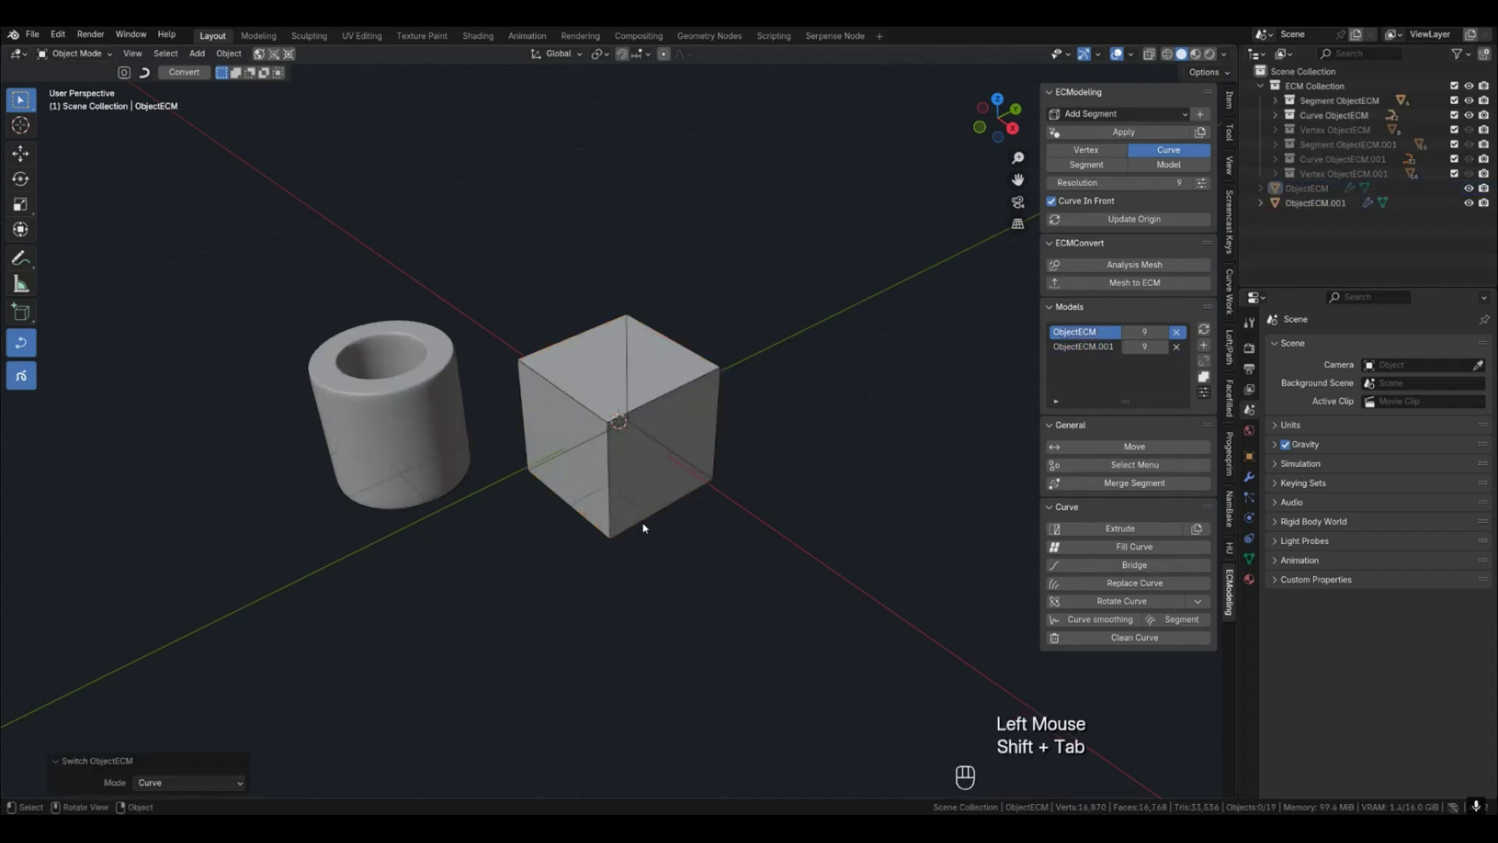
pyautogui.click(415, 432)
pyautogui.hotkey('shift', 'Tab')
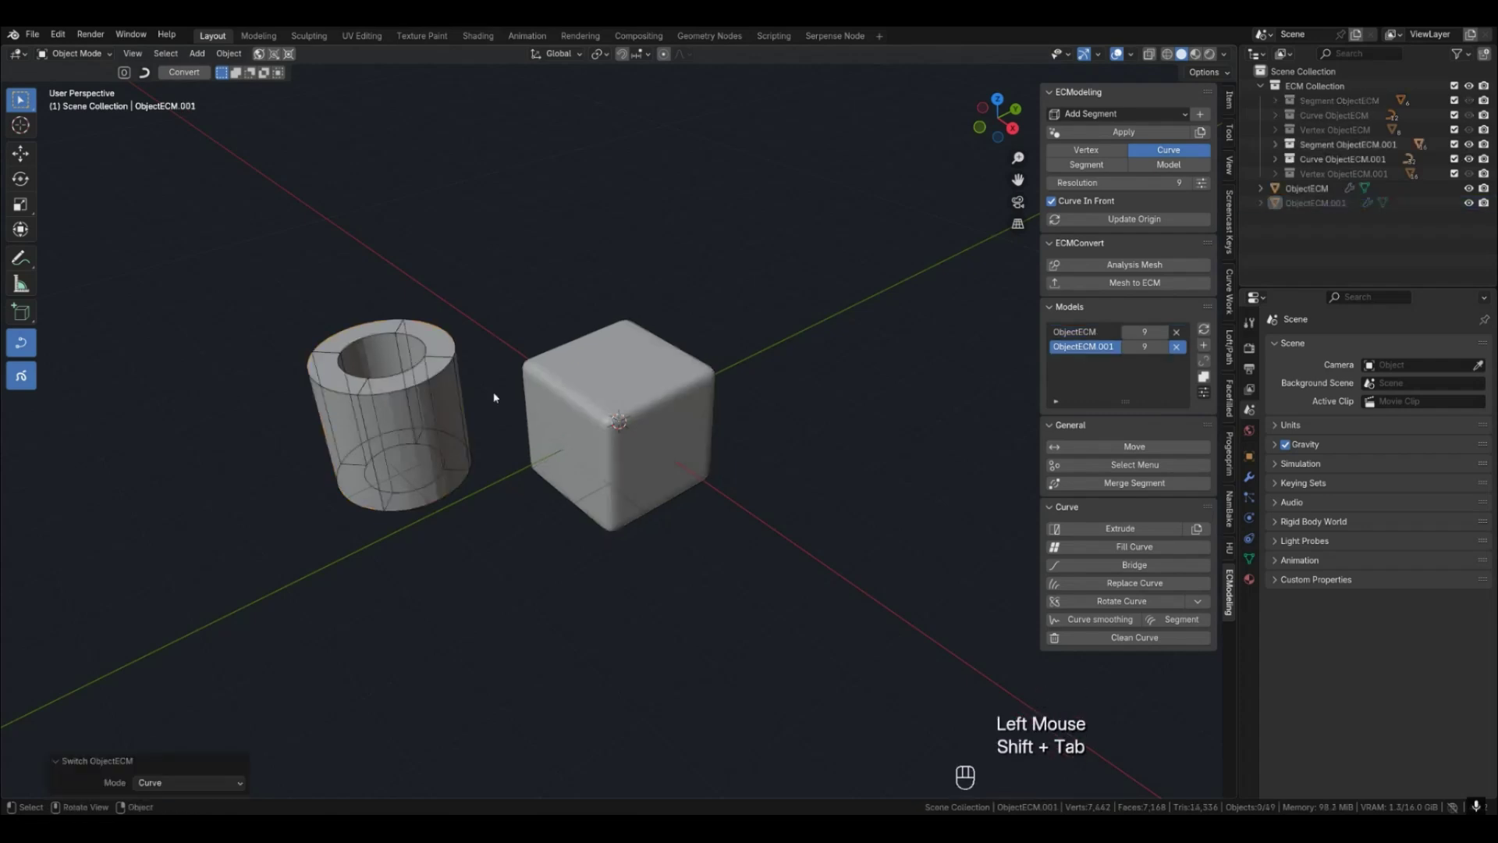
# Set the Models list's SwitchModeECM option to Segment and alternate the active model there, ending on ObjectECM.
pyautogui.click(1204, 393)
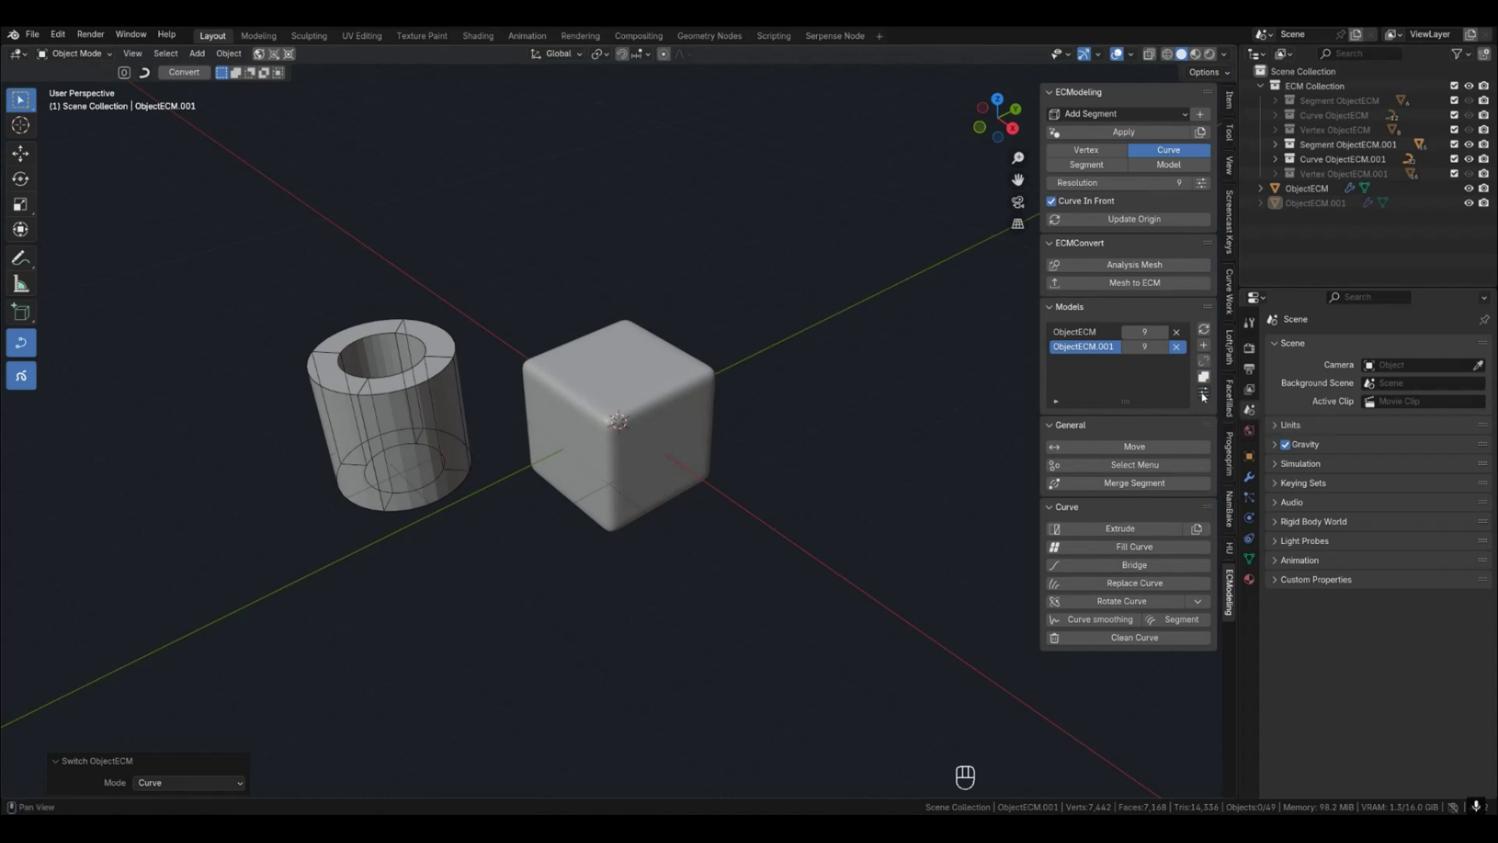
pyautogui.click(1204, 392)
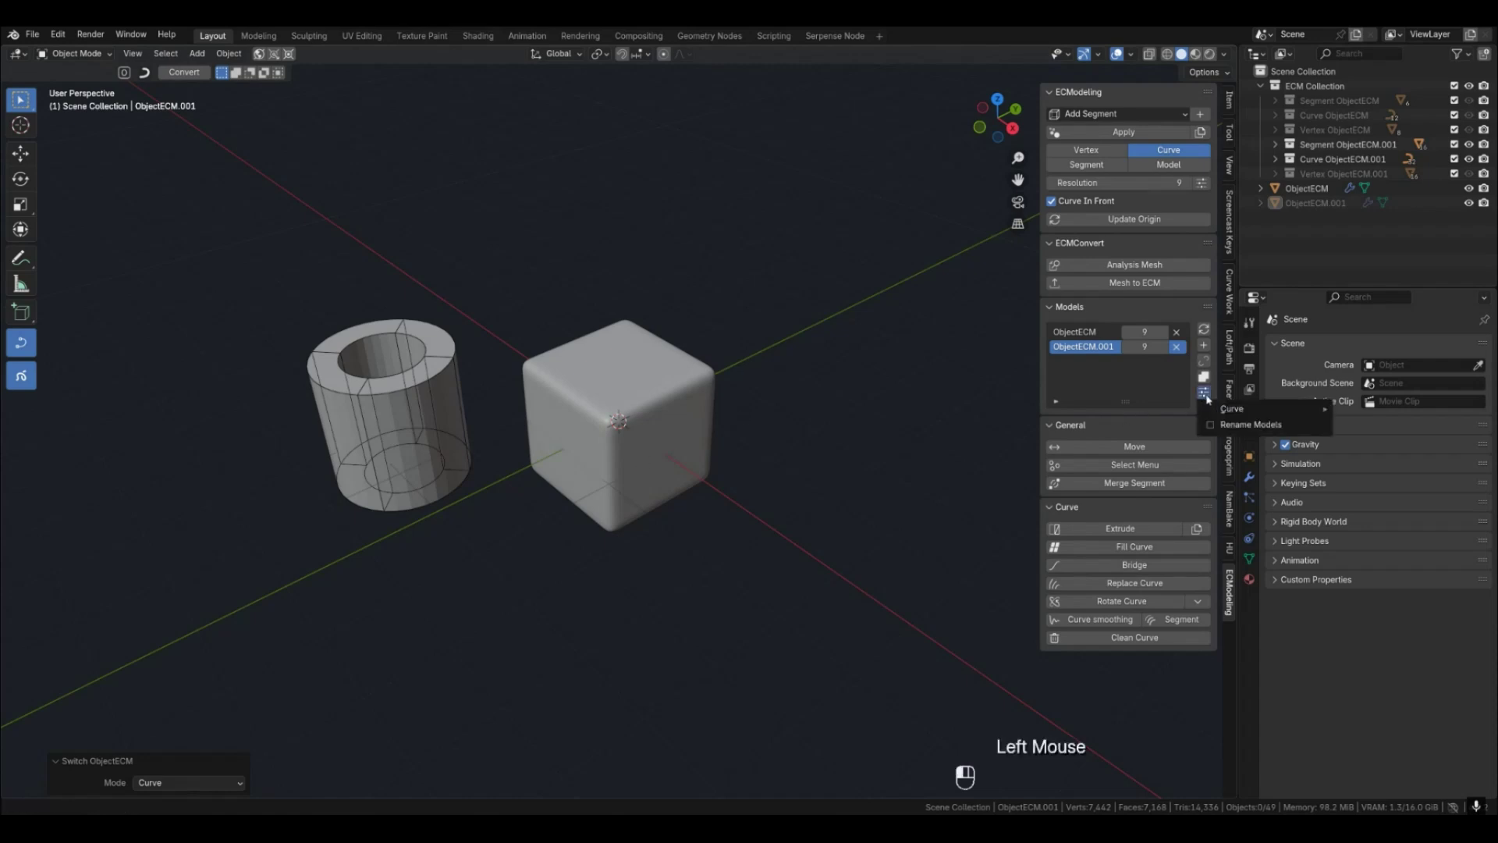
pyautogui.moveTo(1245, 409)
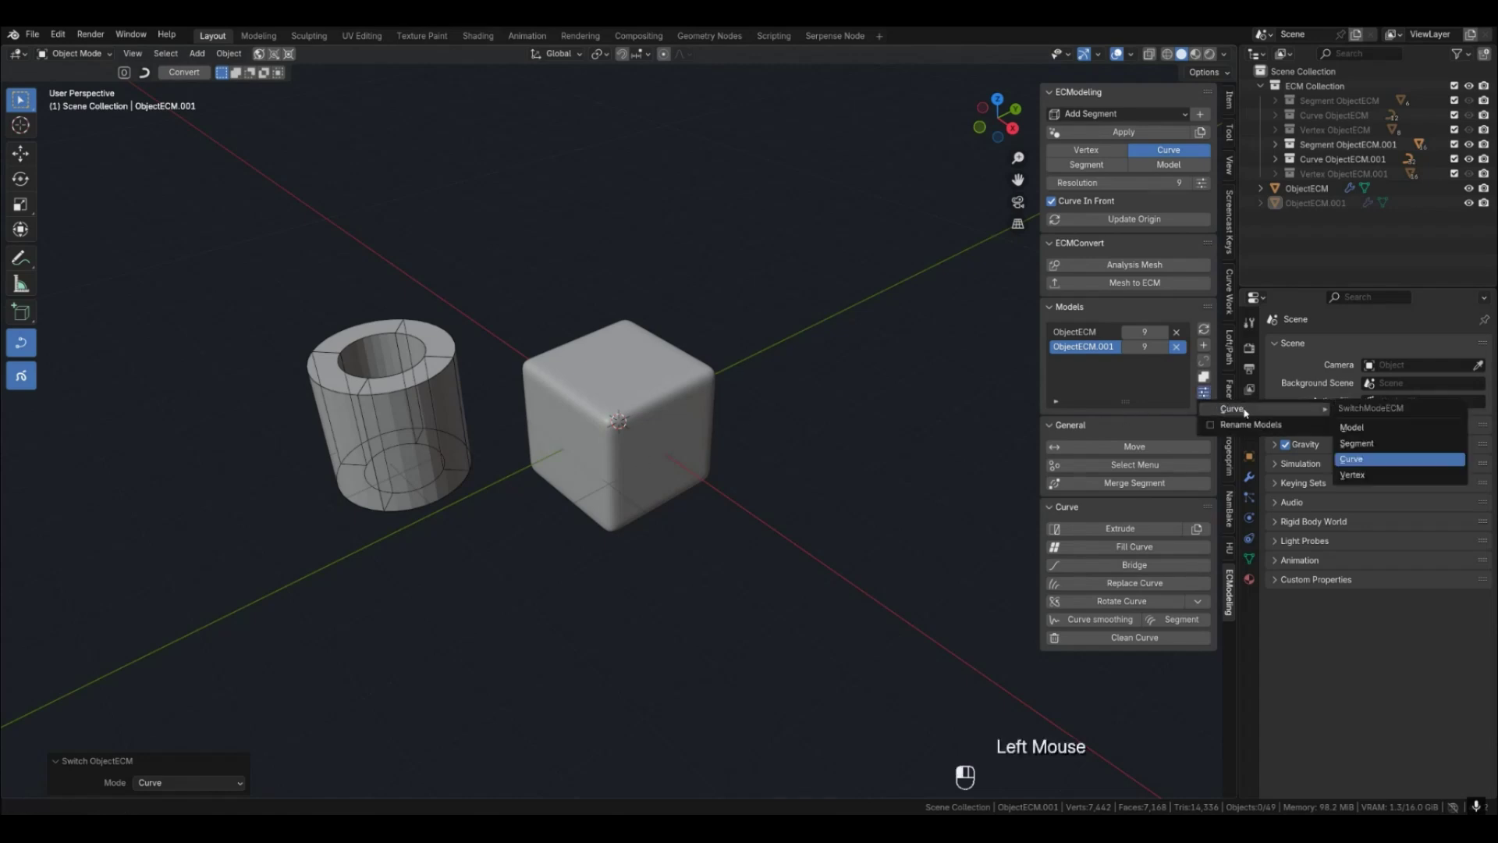
pyautogui.click(1358, 443)
pyautogui.click(1087, 334)
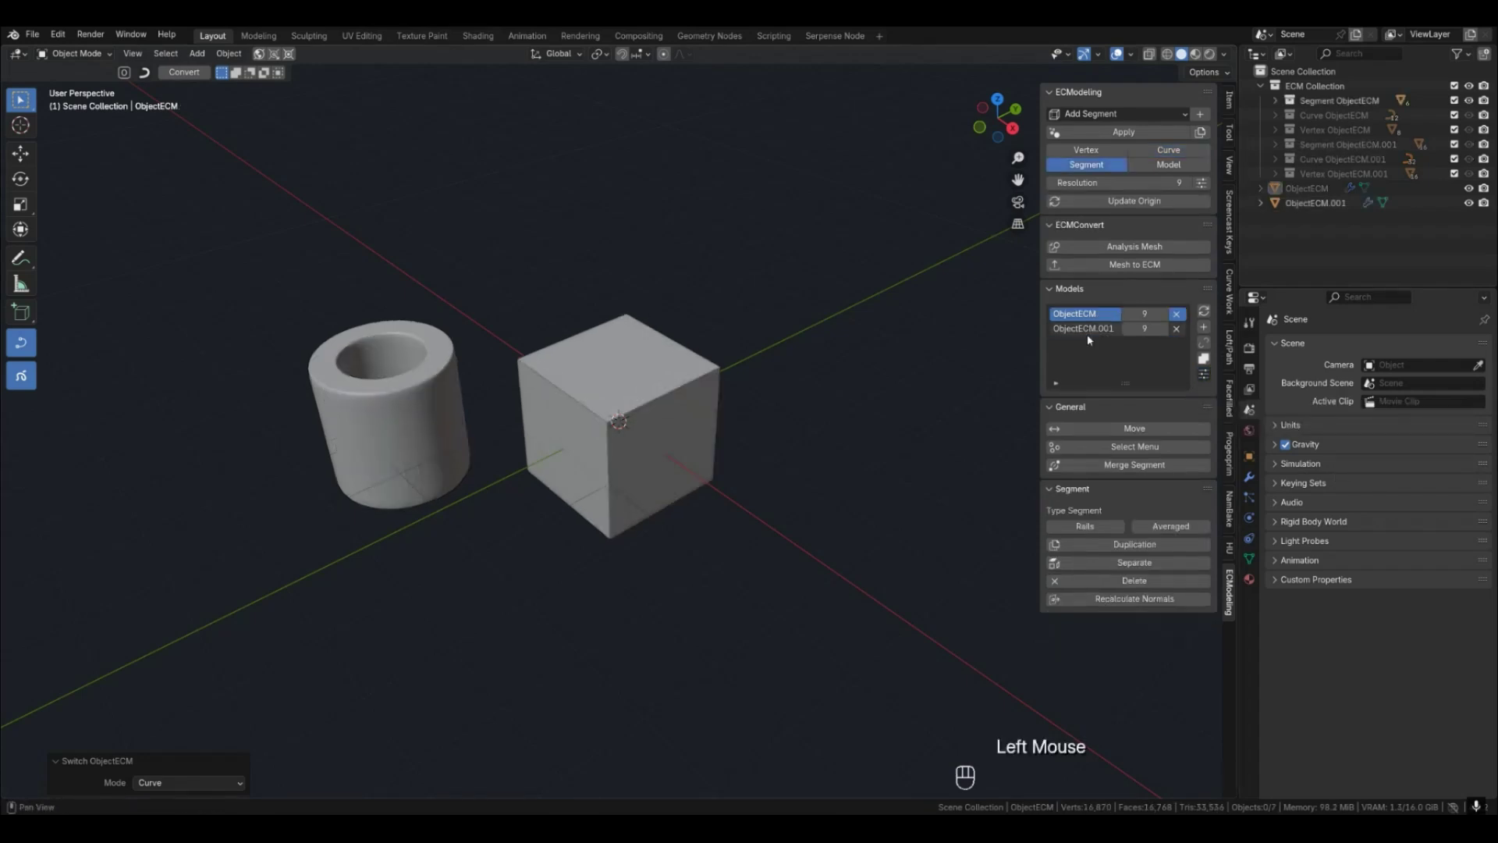
pyautogui.click(1082, 330)
pyautogui.click(1079, 316)
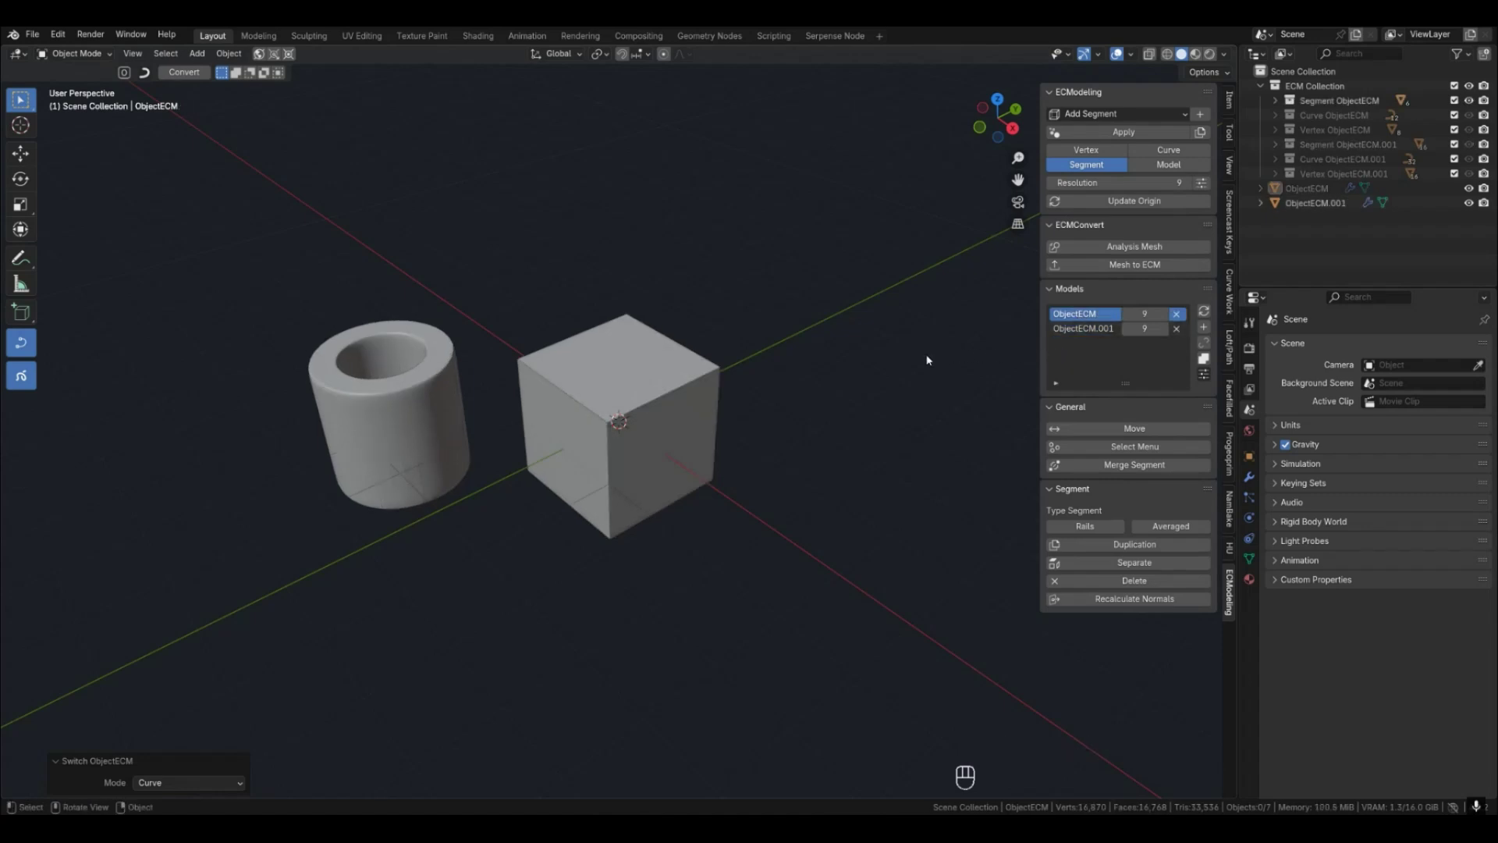
# Add a new empty ECM model to the Models list and collapse the ECM Collection in the outliner.
pyautogui.click(875, 367)
pyautogui.click(1205, 329)
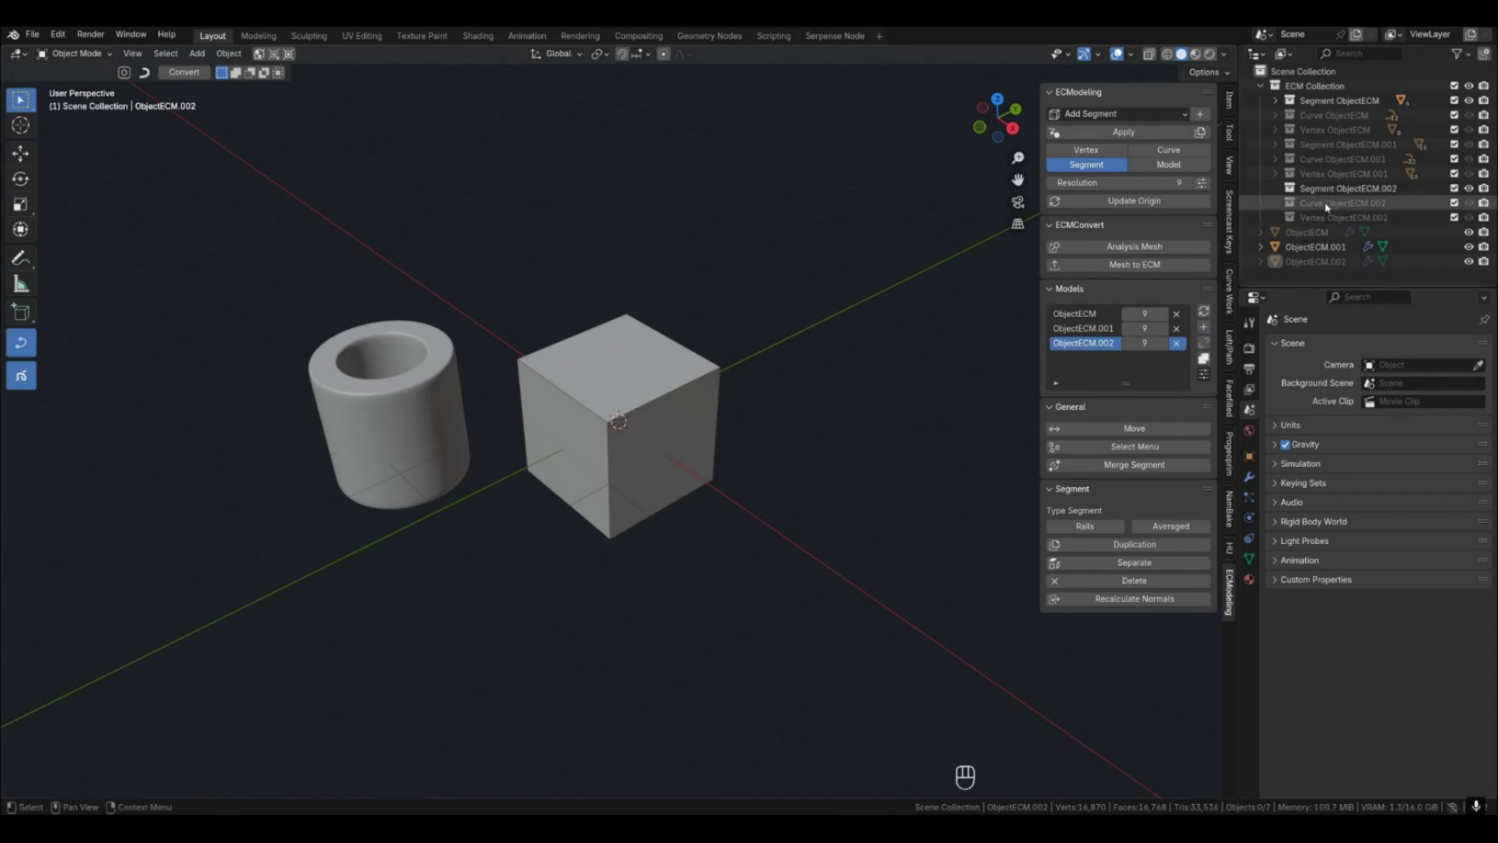
pyautogui.click(1261, 86)
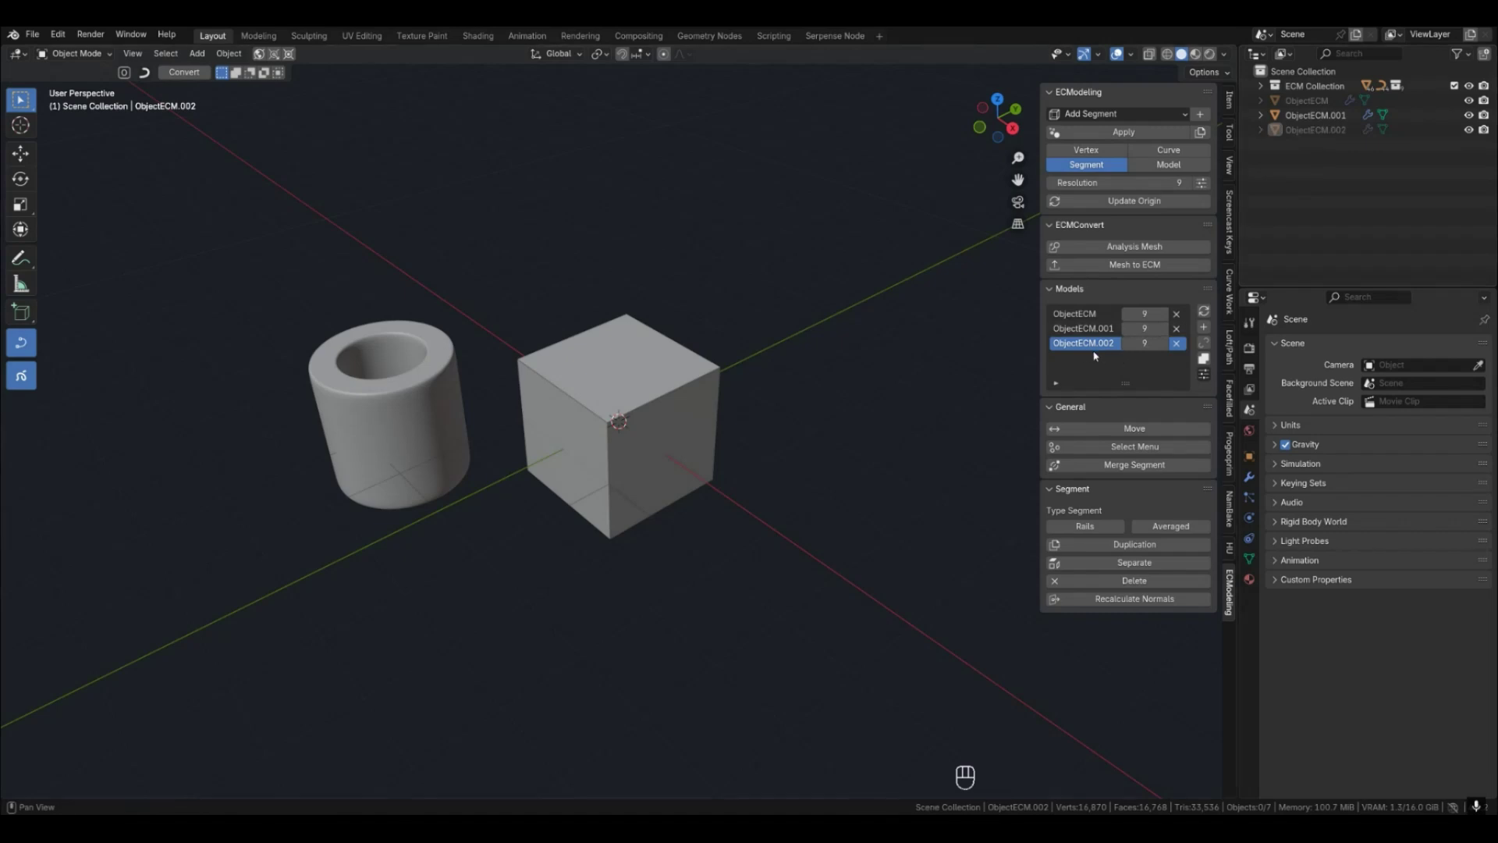
# Add a Bézier curve in Curve mode and move it about 2.8 m in X, 2.6 m in Y and -0.43 m in Z, beside the cube.
pyautogui.scroll(-2, 754, 523)
pyautogui.keyDown('shift'); pyautogui.moveTo(763, 529); pyautogui.dragTo(680, 397, button='middle'); pyautogui.keyUp('shift')
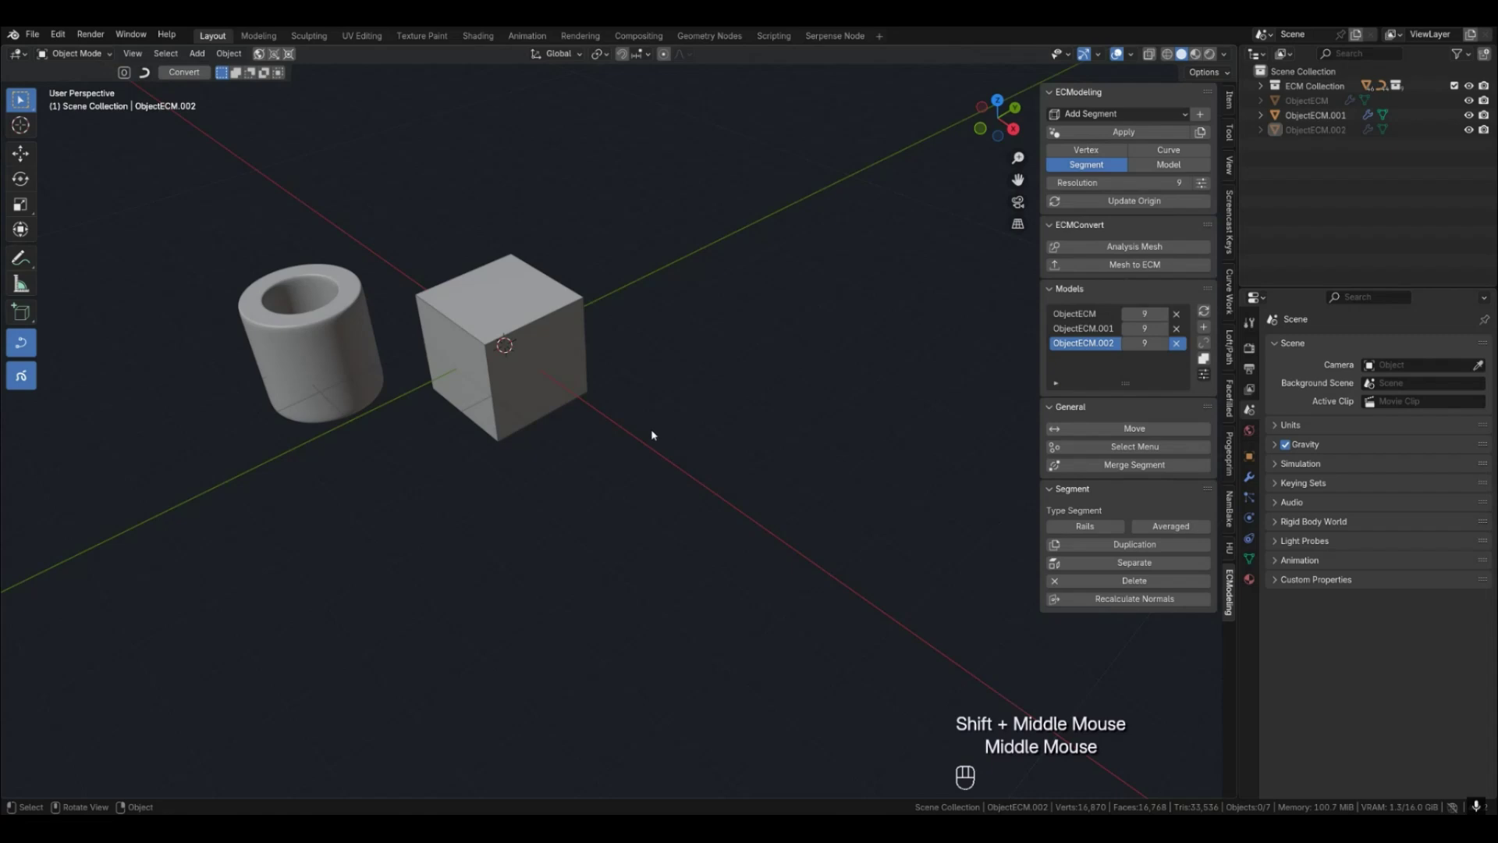
pyautogui.click(1167, 150)
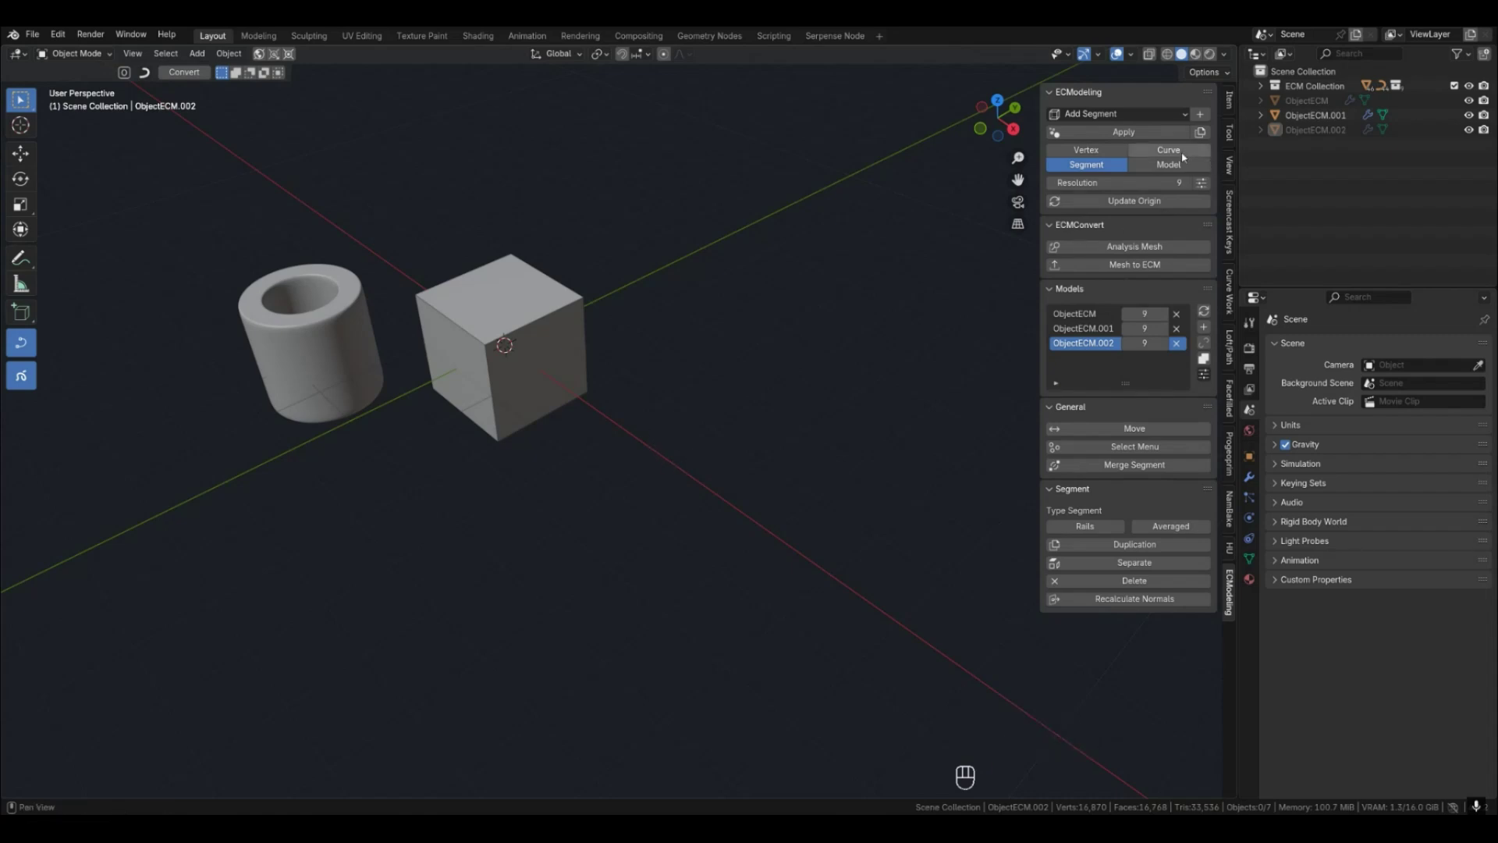
pyautogui.hotkey('shift', 'alt', 'a')
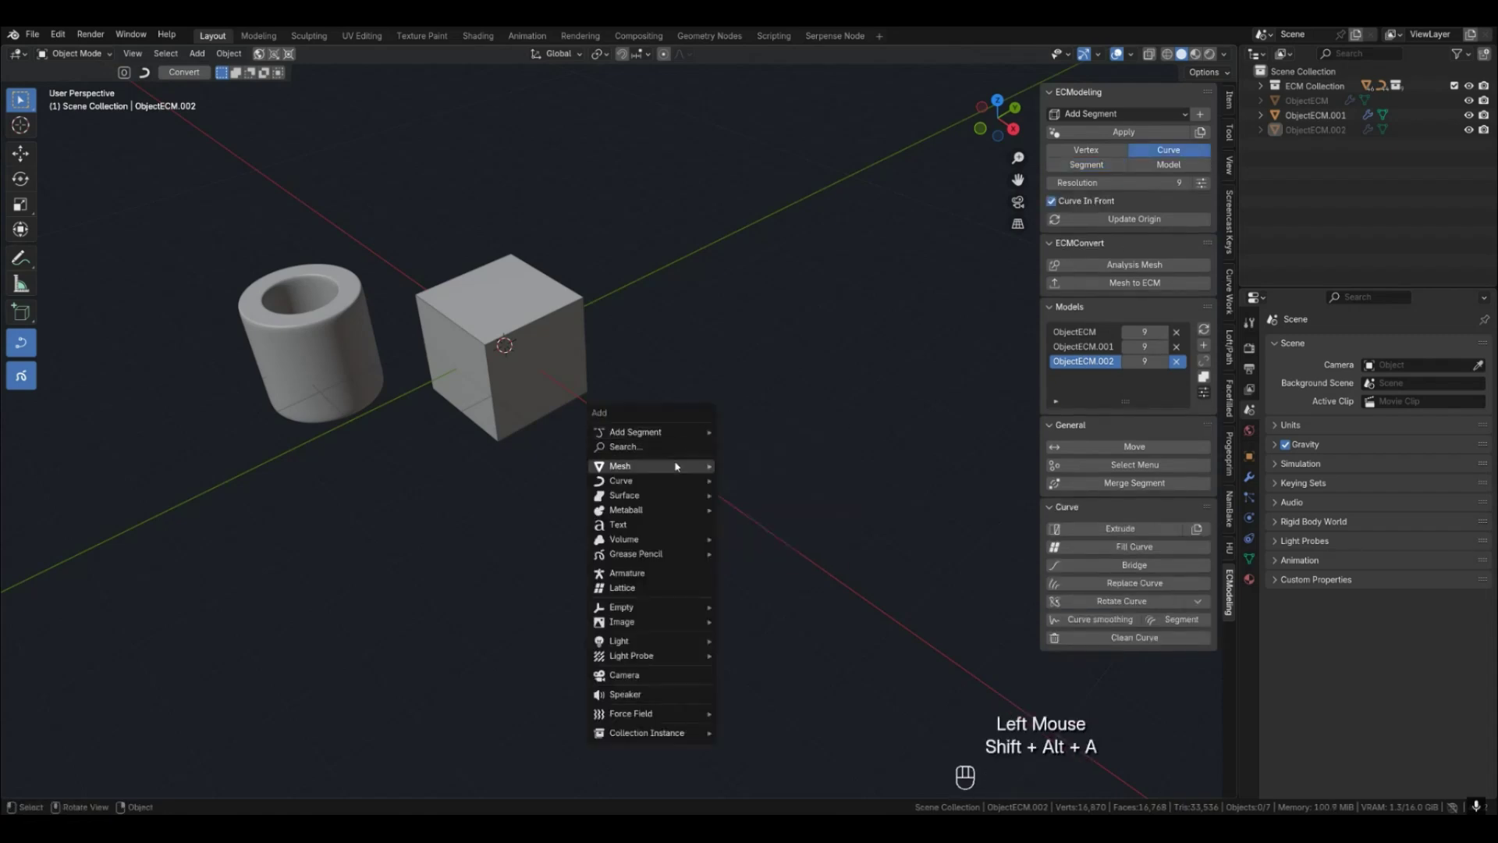
pyautogui.moveTo(670, 480)
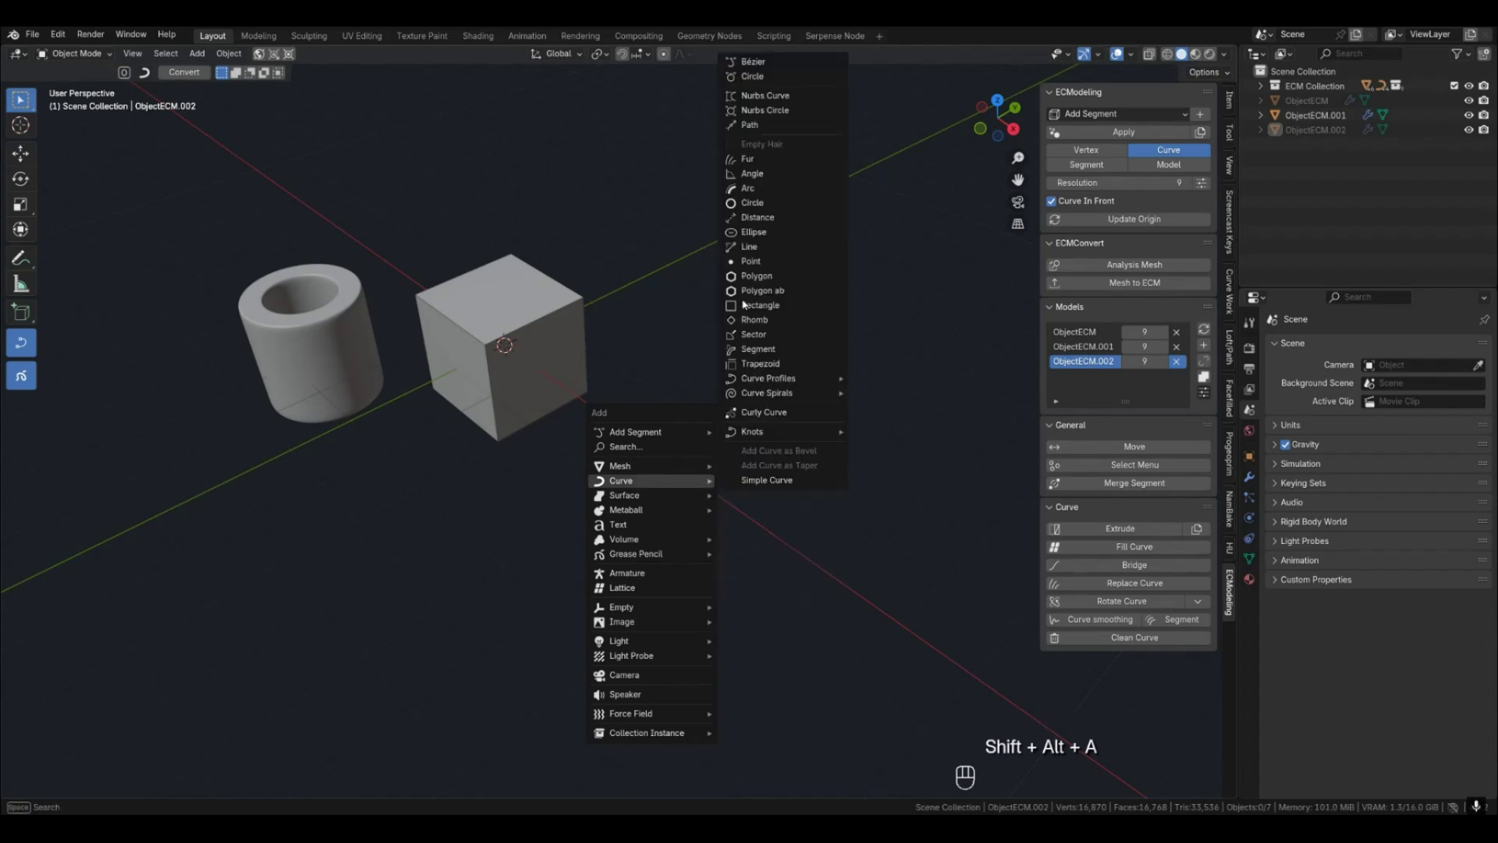
pyautogui.click(810, 63)
pyautogui.press('g')
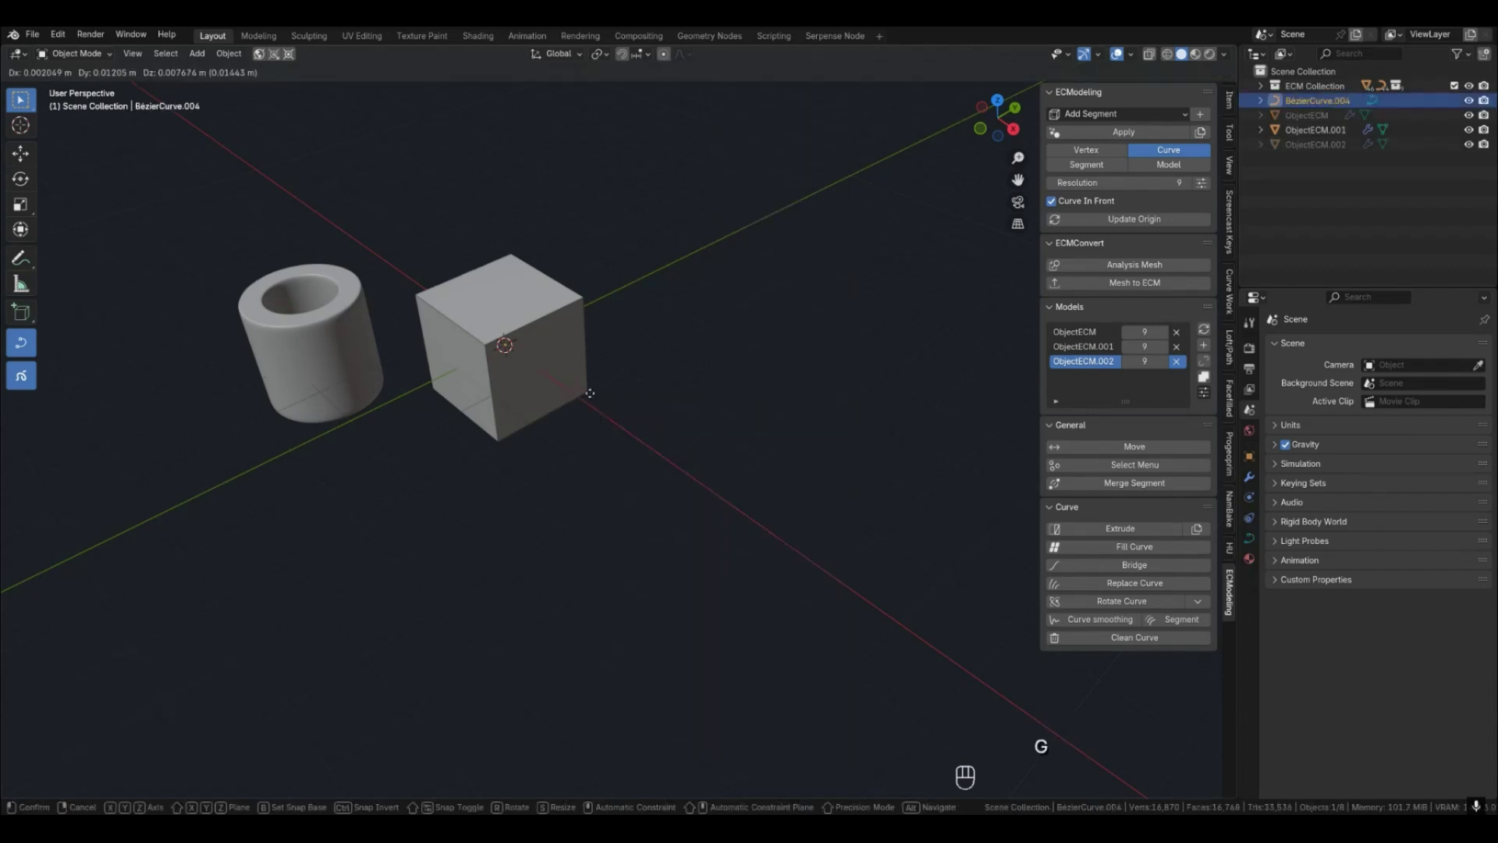
pyautogui.click(794, 426)
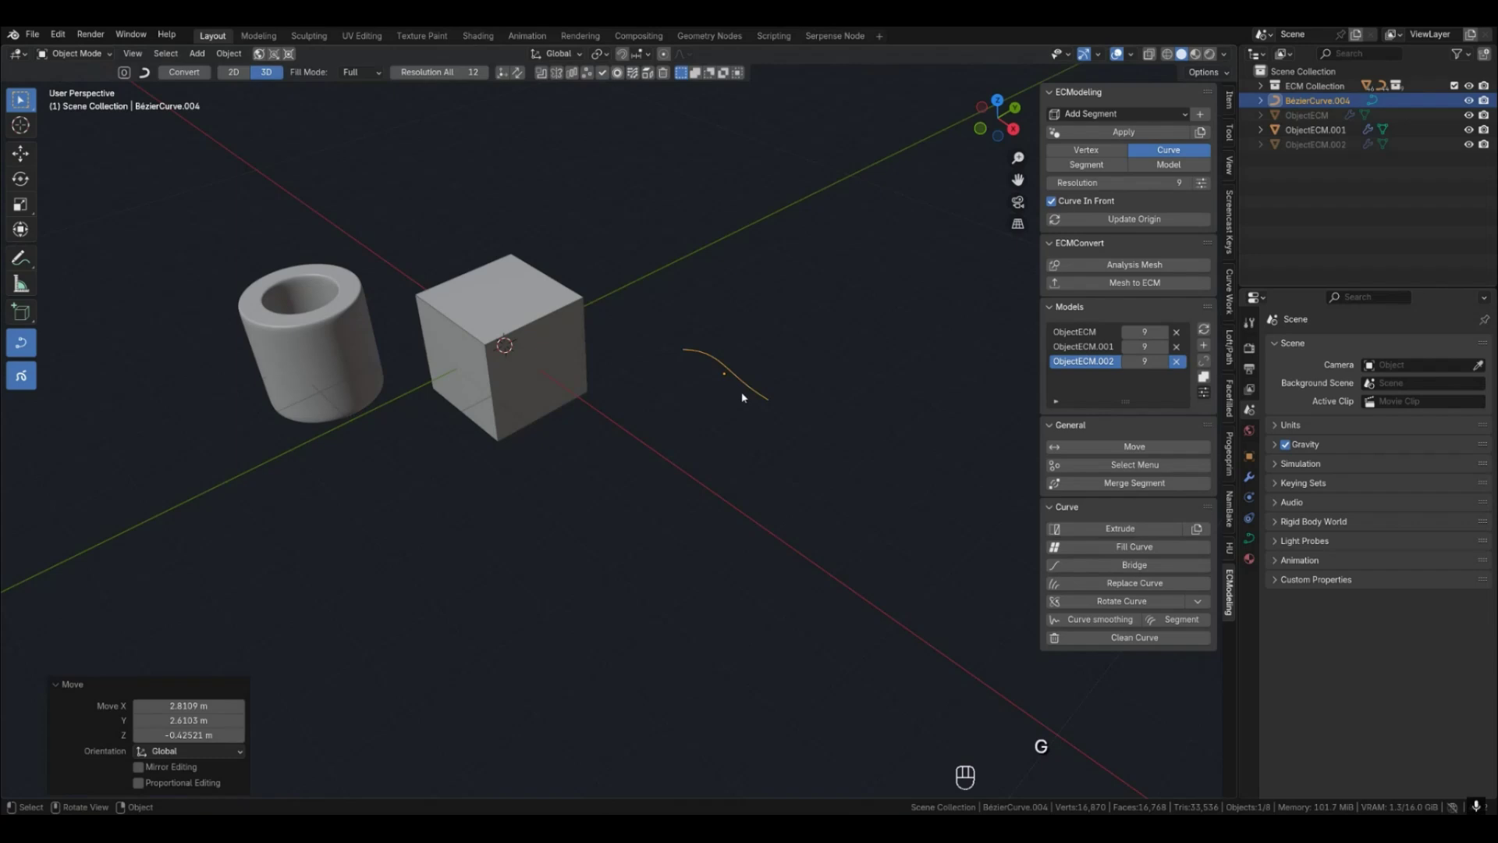
# Extrude the Bézier curve upward along Z into a curved sheet segment.
pyautogui.press('e')
pyautogui.press('z')
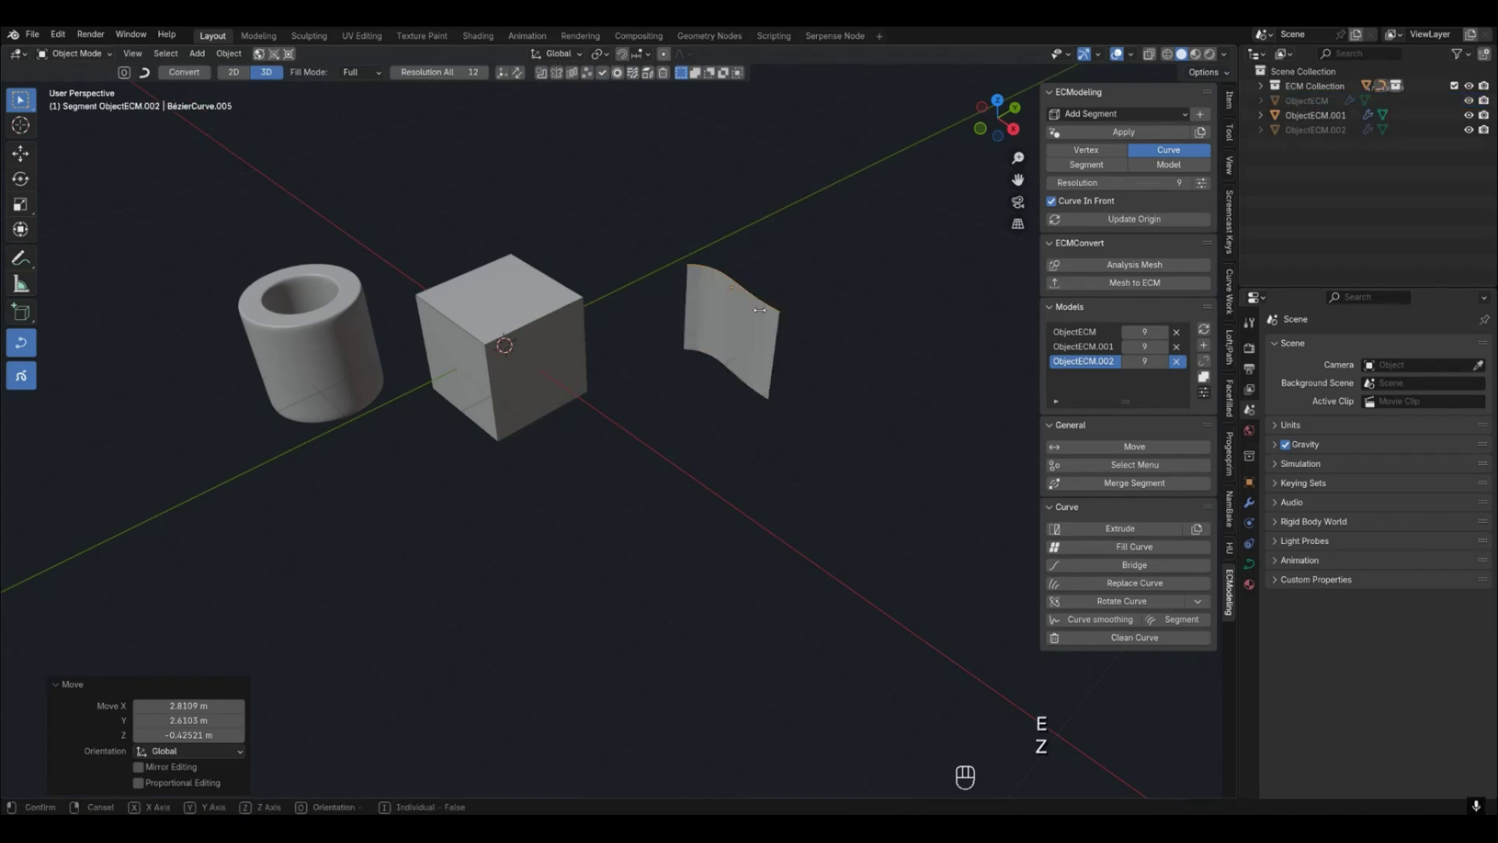
pyautogui.click(764, 320)
# View the curved sheet in Vertex, Curve and Segment modes, ending in Vertex mode.
pyautogui.moveTo(812, 378); pyautogui.dragTo(794, 344, button='middle')
pyautogui.press('1')
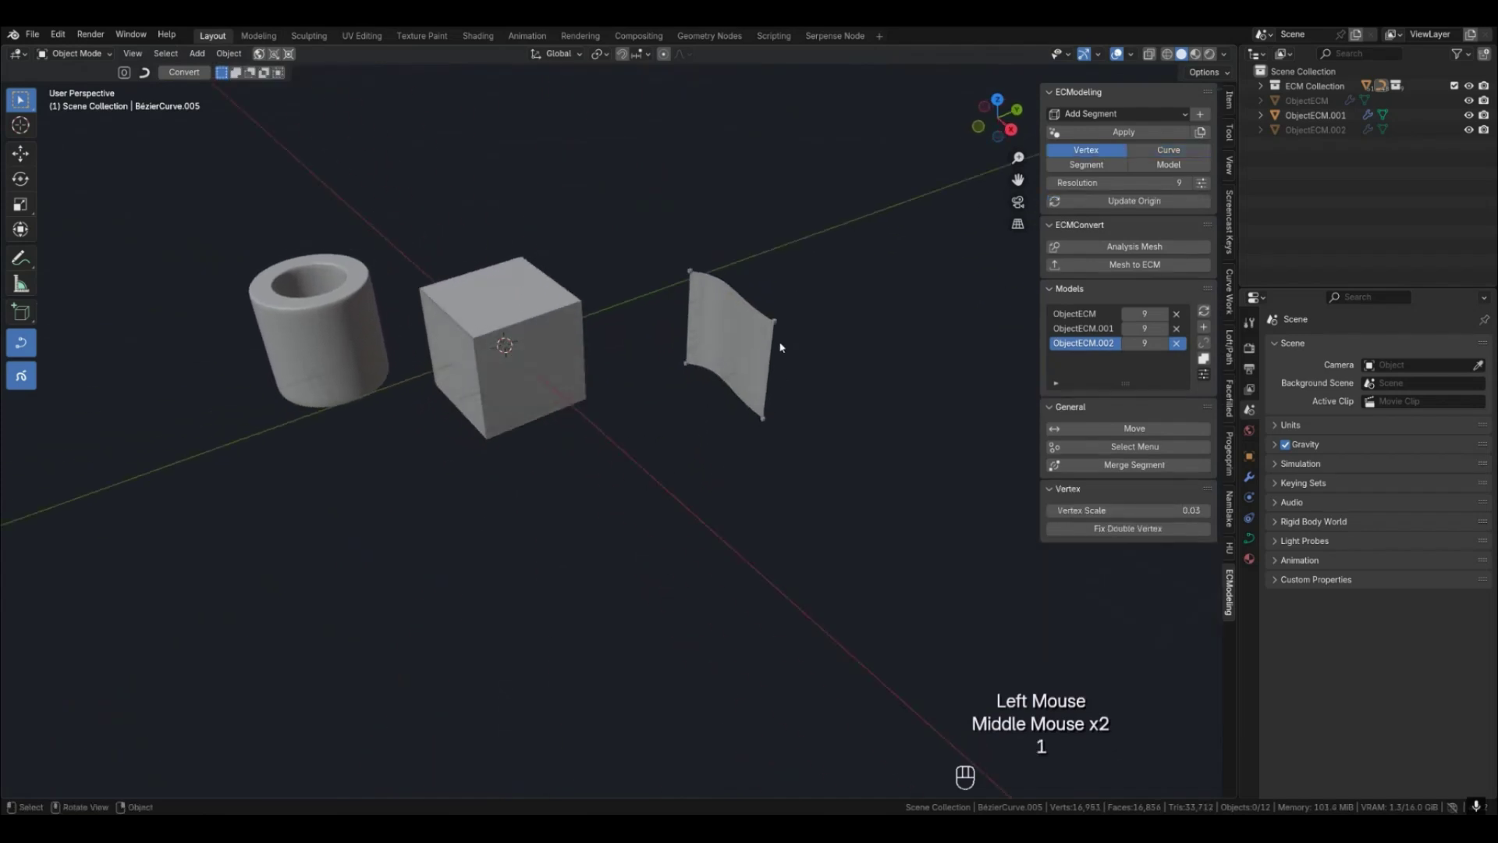
pyautogui.press('2')
pyautogui.press('3')
pyautogui.scroll(1, 780, 347)
pyautogui.press('1')
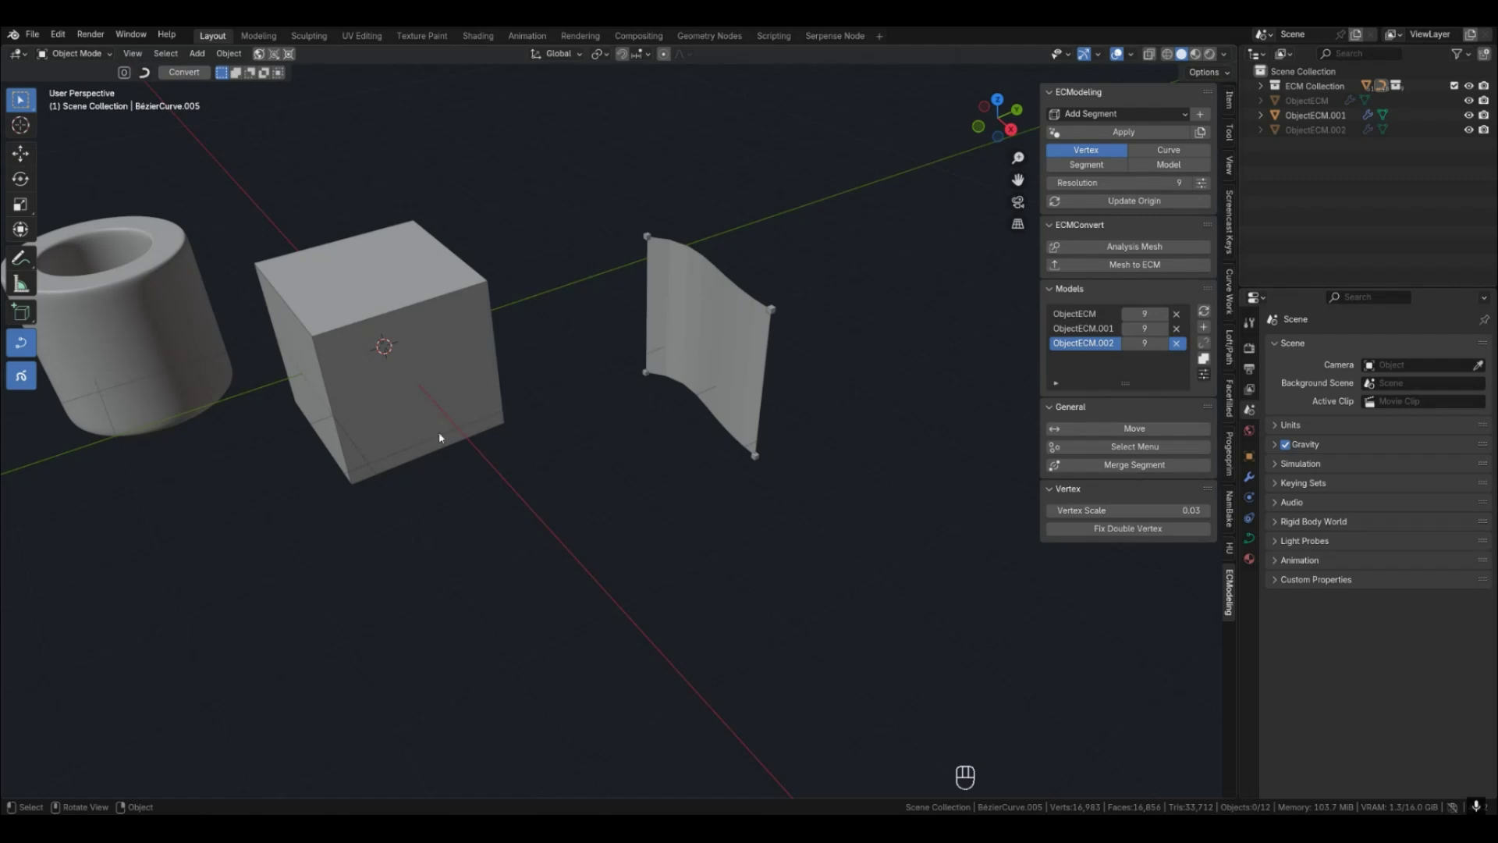
# View the curved sheet in Segment mode and in Model mode with all three models in view.
pyautogui.scroll(-2, 628, 374)
pyautogui.keyDown('shift'); pyautogui.moveTo(629, 374); pyautogui.dragTo(719, 453, button='middle'); pyautogui.keyUp('shift')
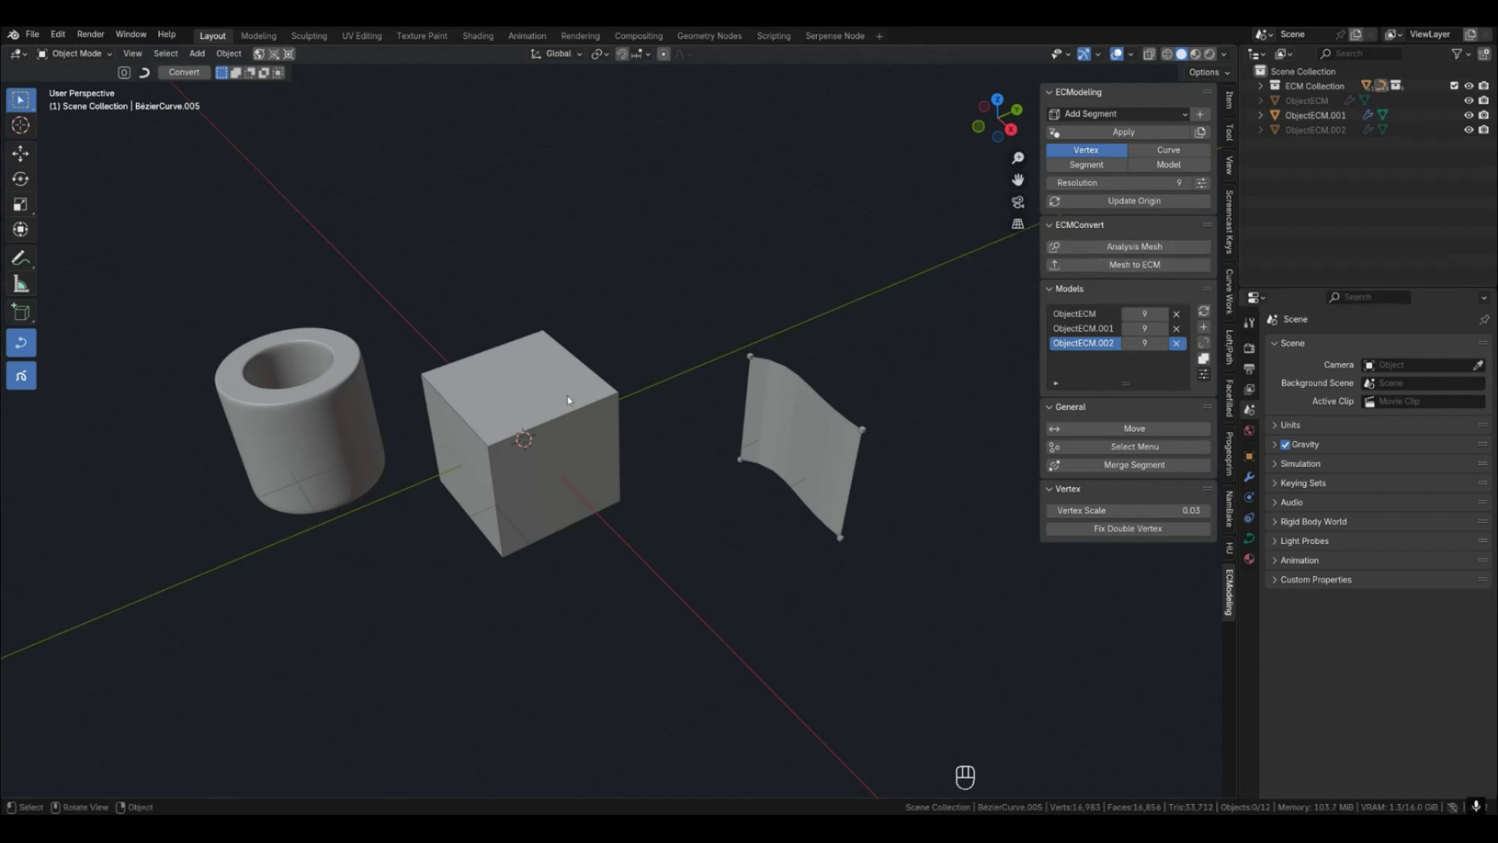
pyautogui.click(688, 513)
pyautogui.press('3')
pyautogui.press('4')
pyautogui.click(719, 498)
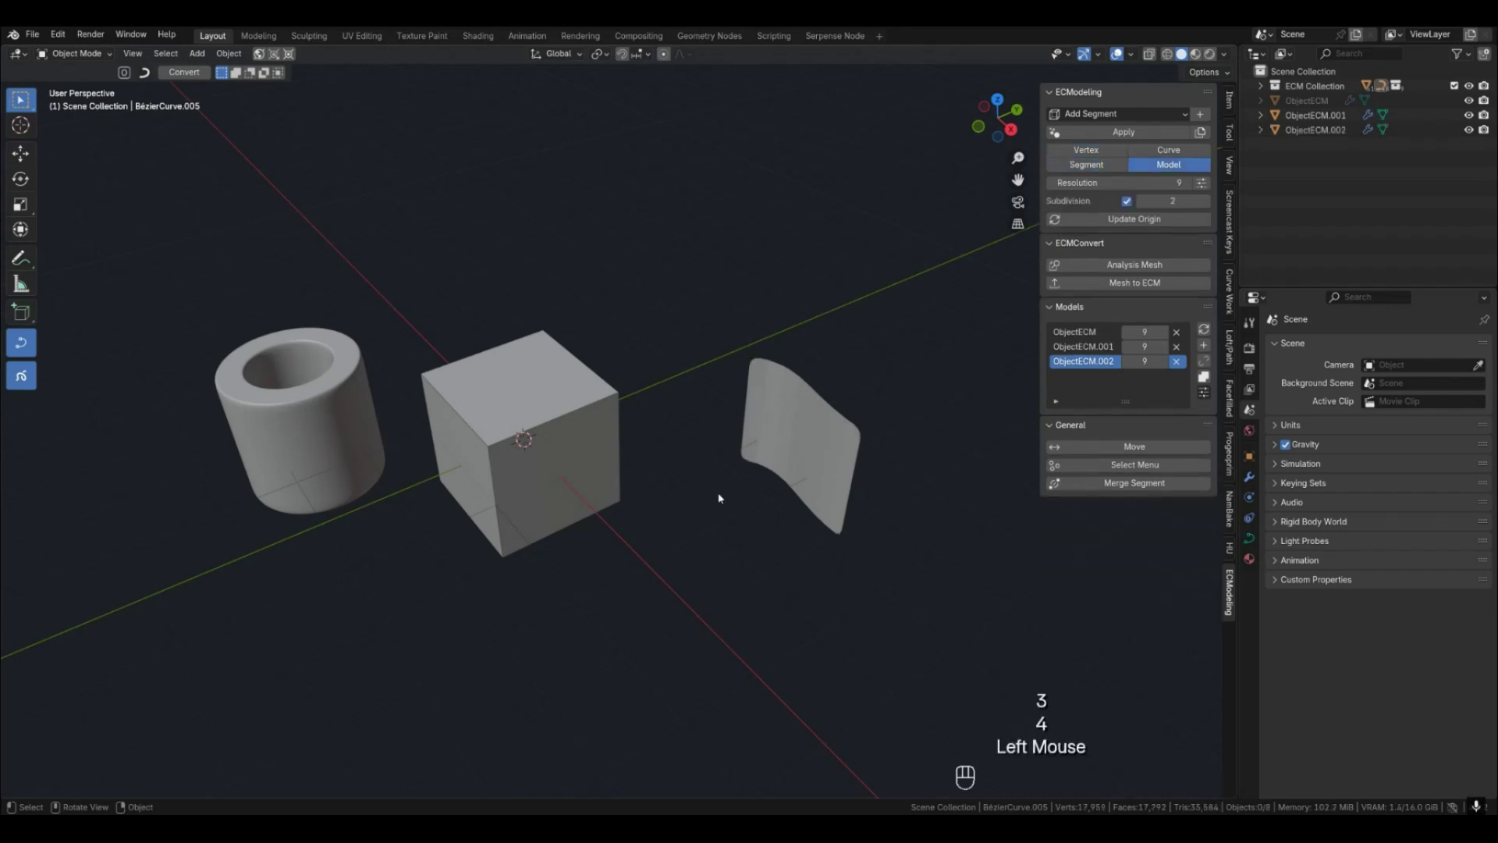
pyautogui.scroll(-2, 593, 484)
pyautogui.keyDown('shift'); pyautogui.moveTo(612, 468); pyautogui.dragTo(710, 469, button='middle'); pyautogui.keyUp('shift')
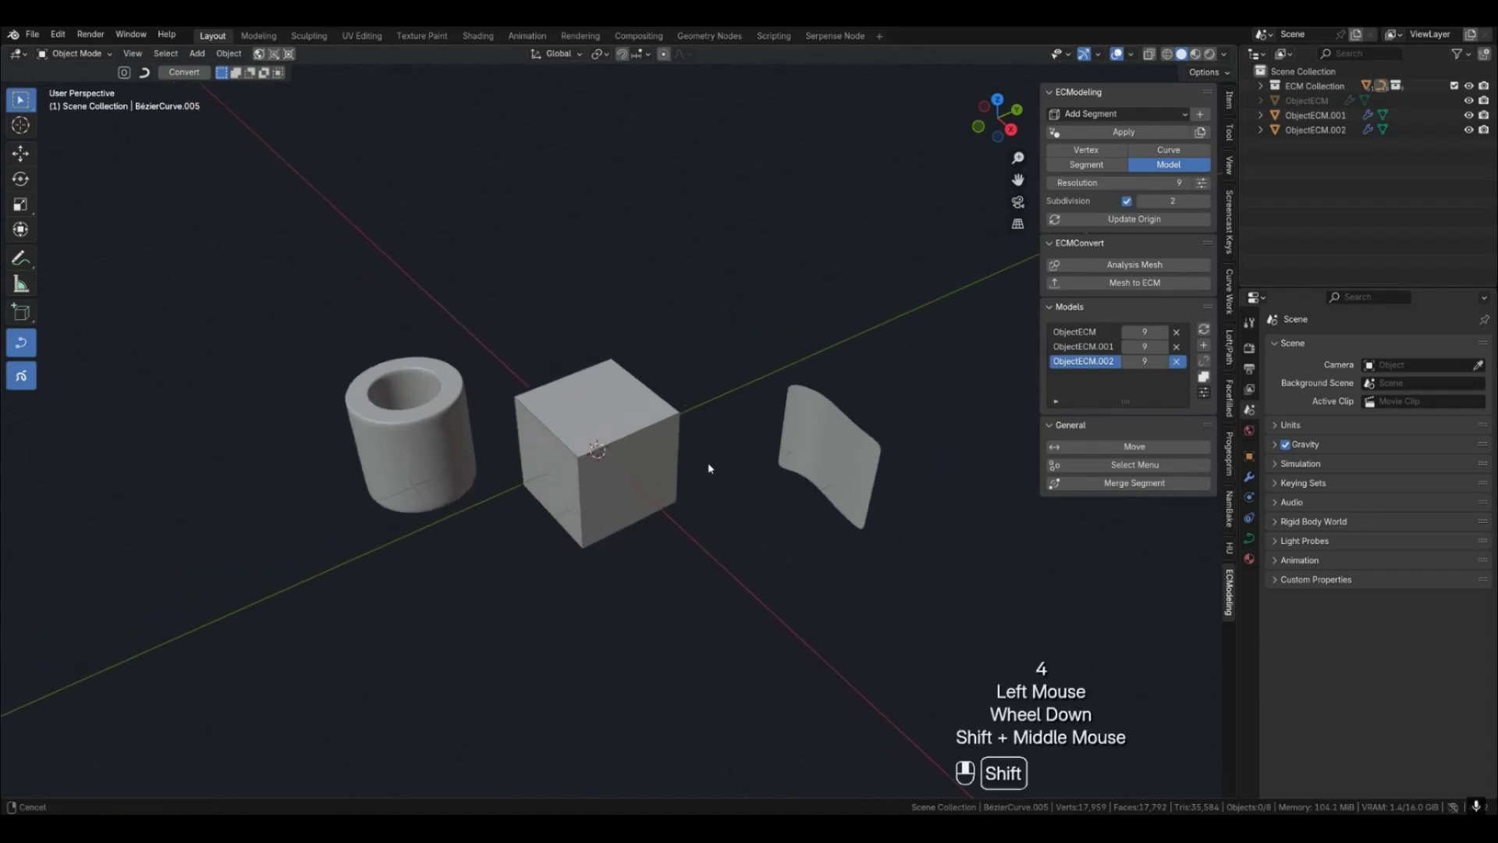
pyautogui.scroll(2, 718, 468)
pyautogui.click(752, 408)
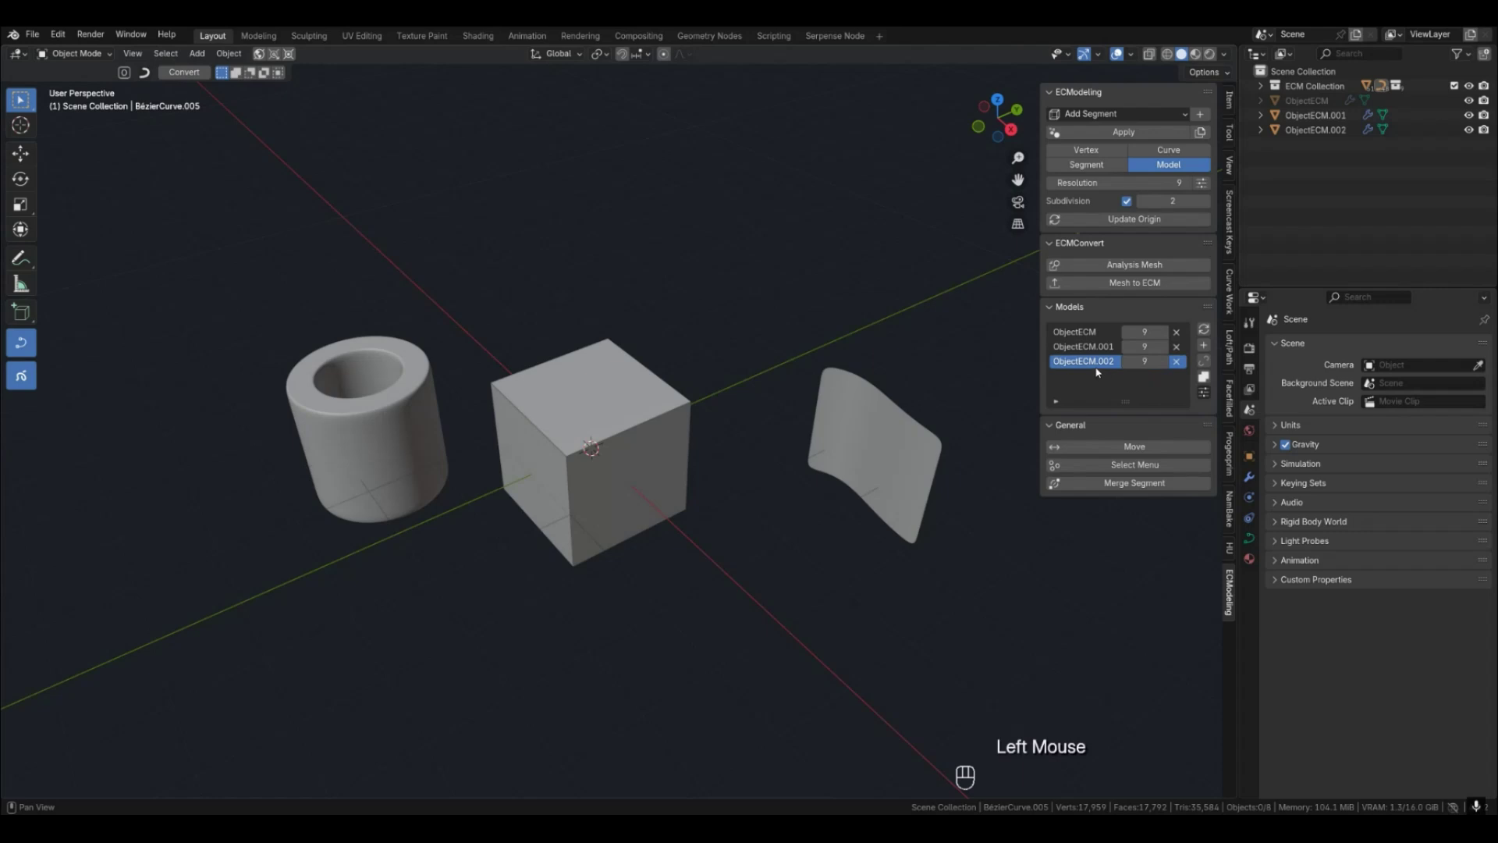
# Delete the ObjectECM.002 model and check the ECM Collection's contents in the outliner, leaving the collection collapsed.
pyautogui.click(1177, 364)
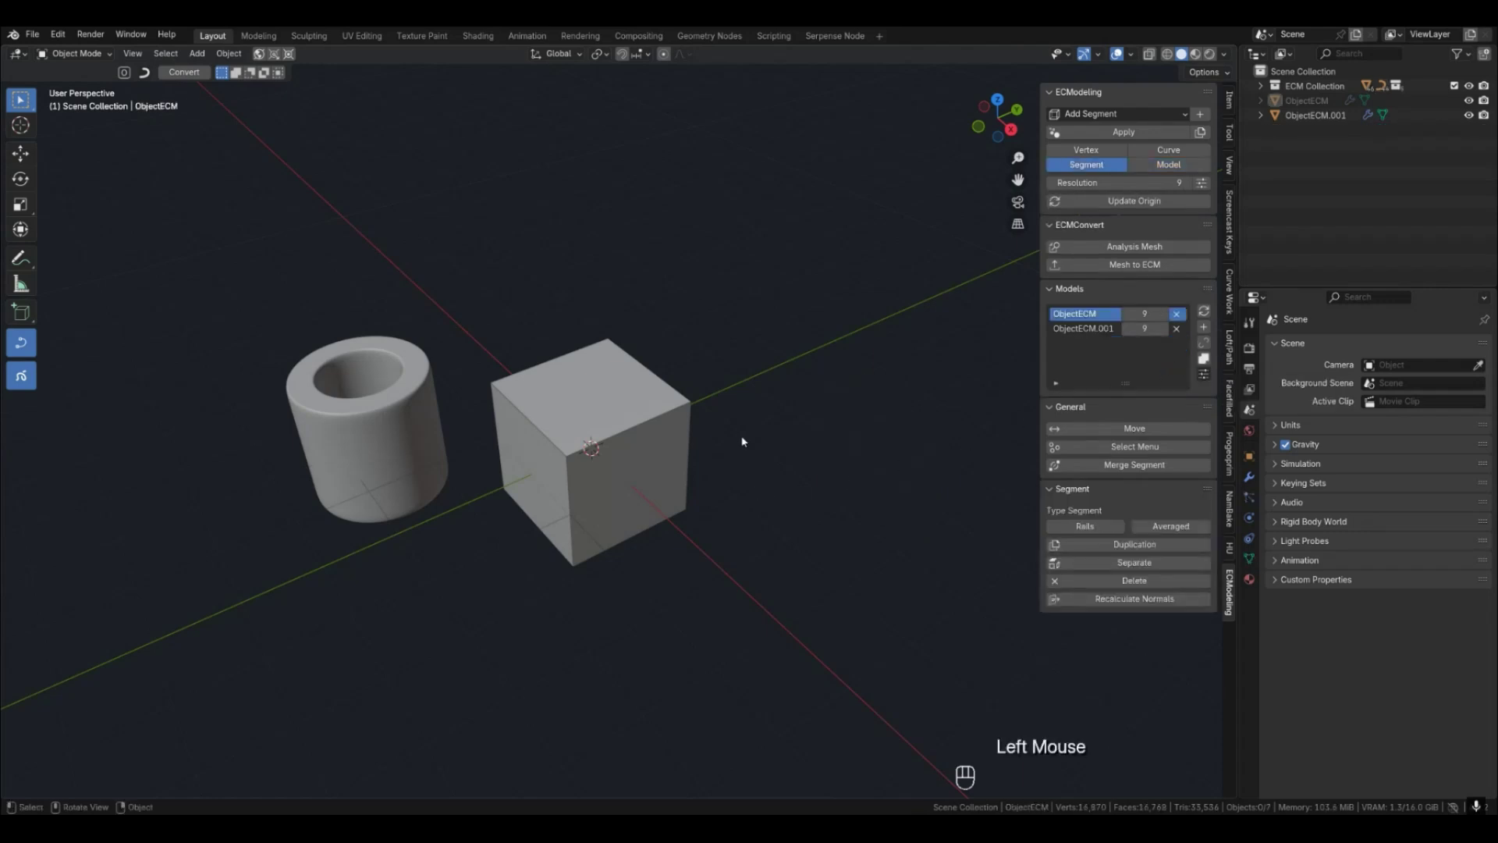
pyautogui.click(1261, 86)
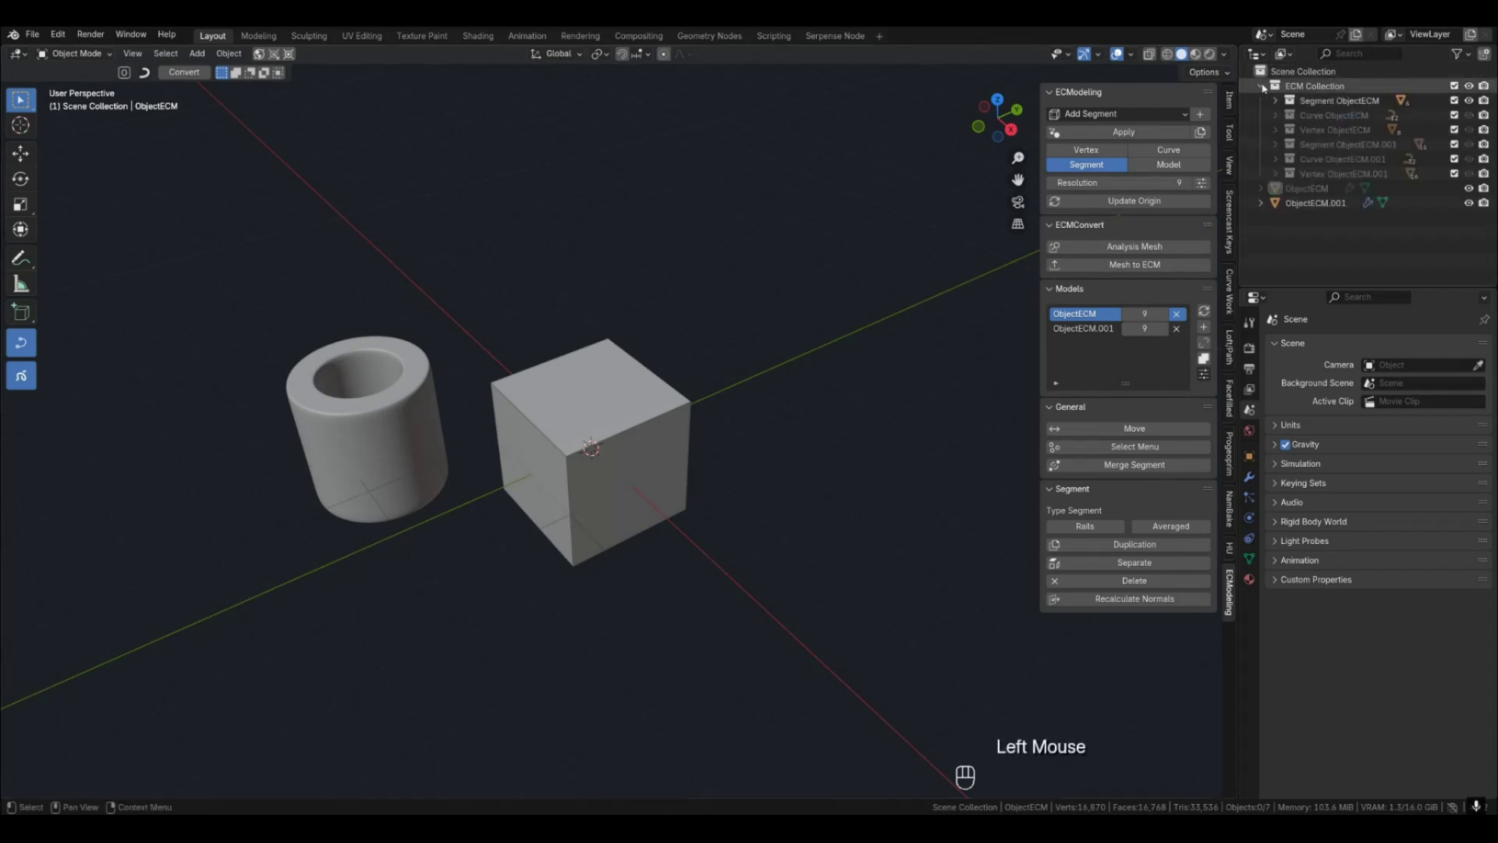
pyautogui.click(1261, 86)
# Turn on the wireframe overlay to show the mesh of the bushing and the cube.
pyautogui.keyDown('shift'); pyautogui.moveTo(716, 448); pyautogui.dragTo(792, 504, button='middle'); pyautogui.keyUp('shift')
pyautogui.scroll(2, 776, 475)
pyautogui.click(724, 283)
pyautogui.press('q')
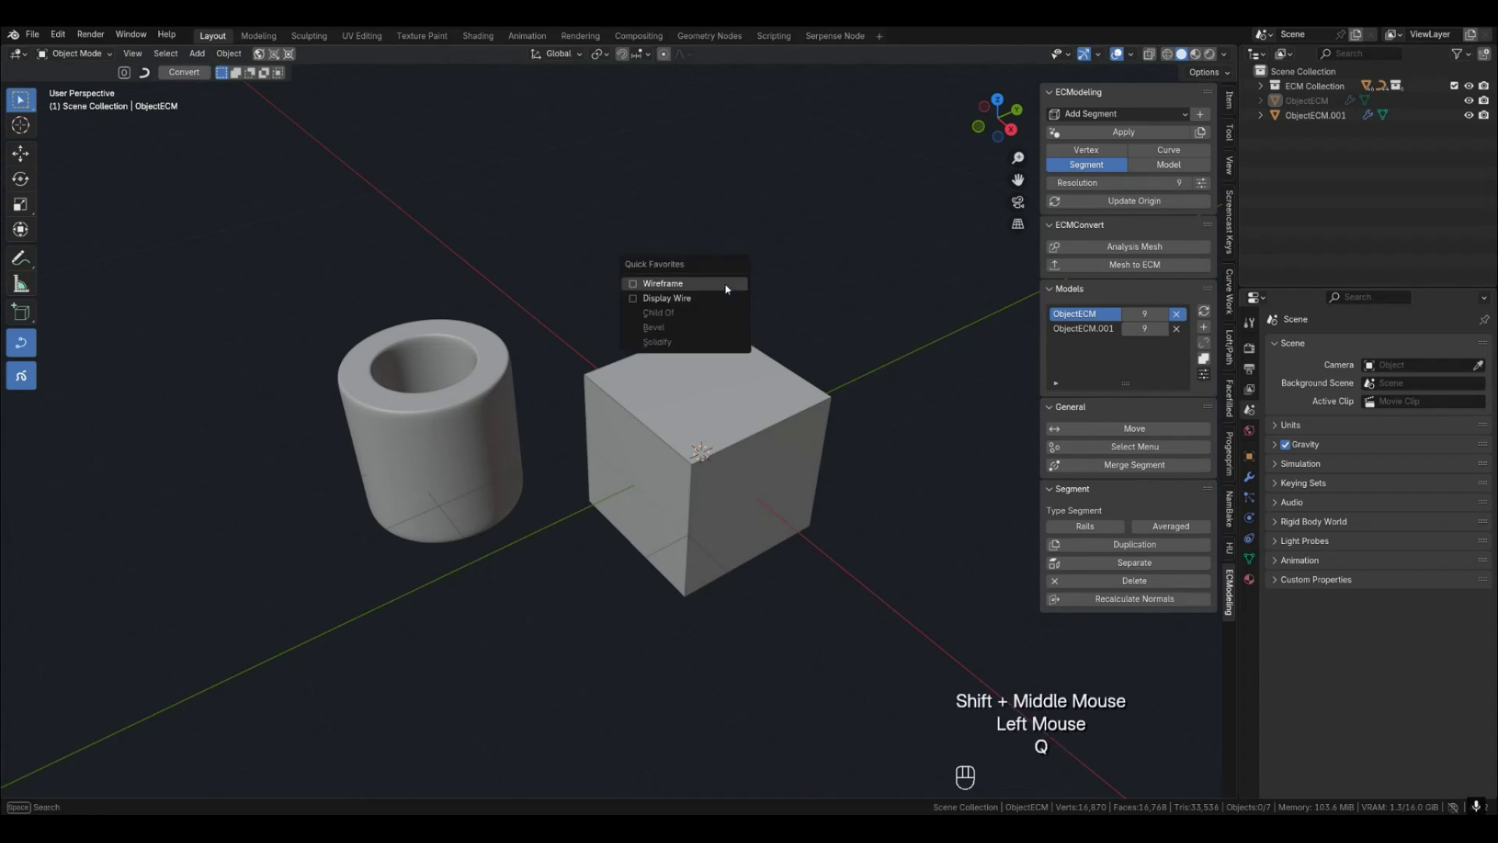
pyautogui.click(724, 283)
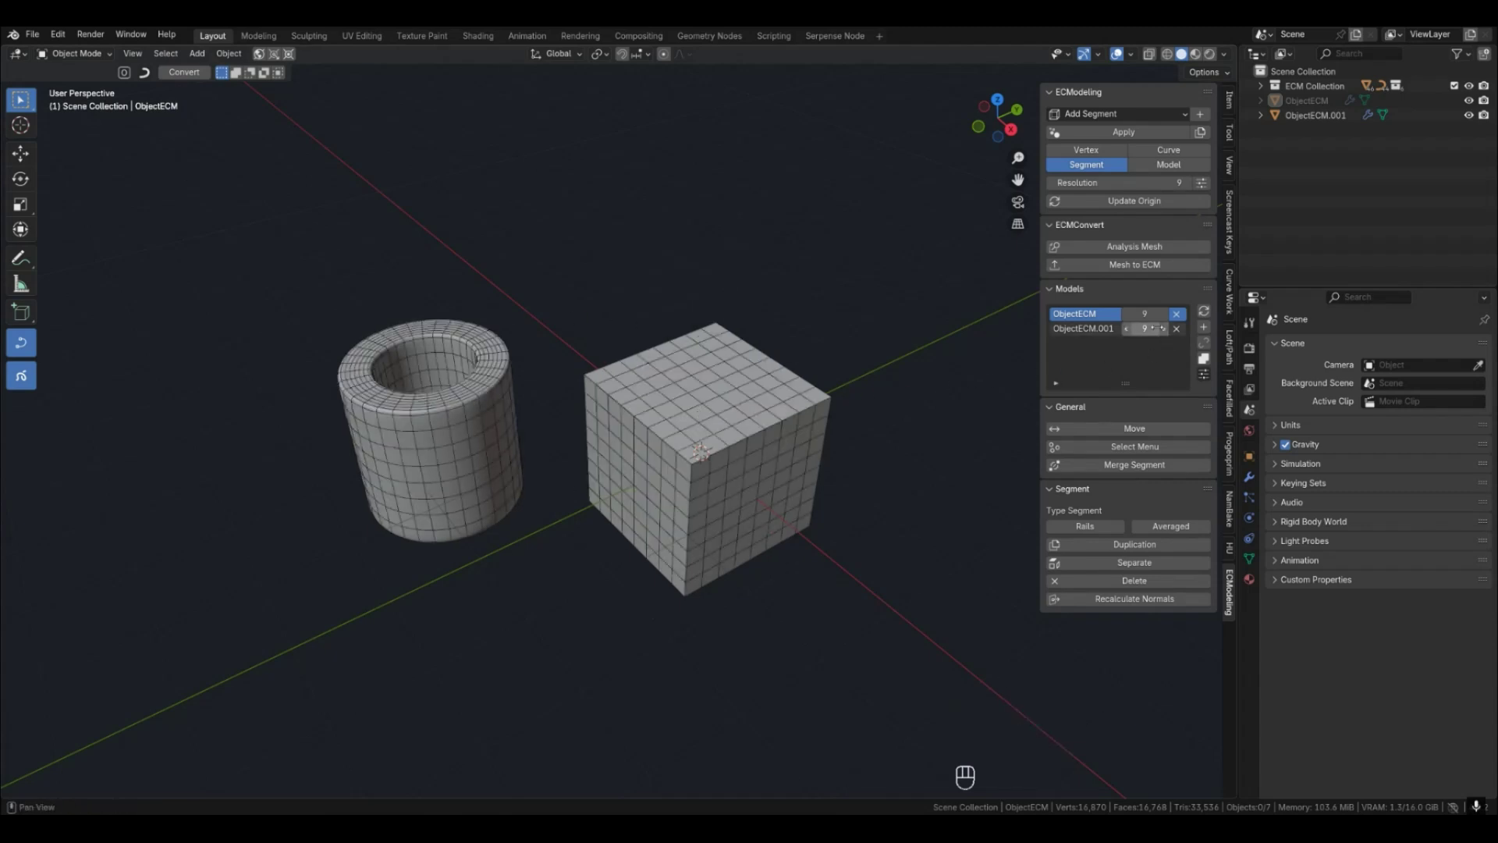
# Set the mesh resolution to 5 for the ObjectECM cube and to 8 for the ObjectECM.001 bushing.
pyautogui.moveTo(1132, 182); pyautogui.dragTo(1104, 182)
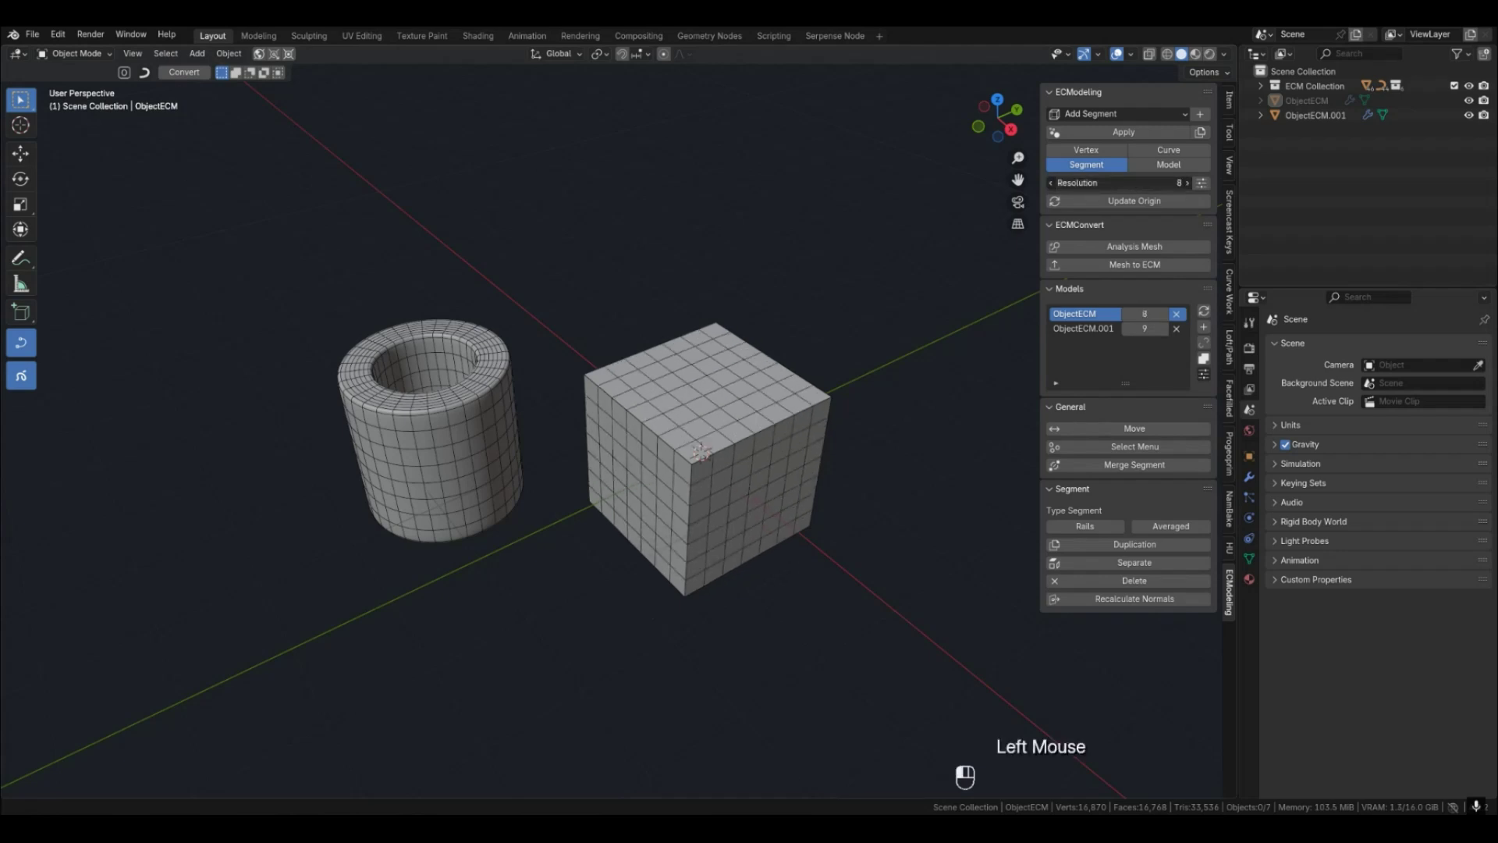
pyautogui.moveTo(1104, 182); pyautogui.dragTo(1087, 182)
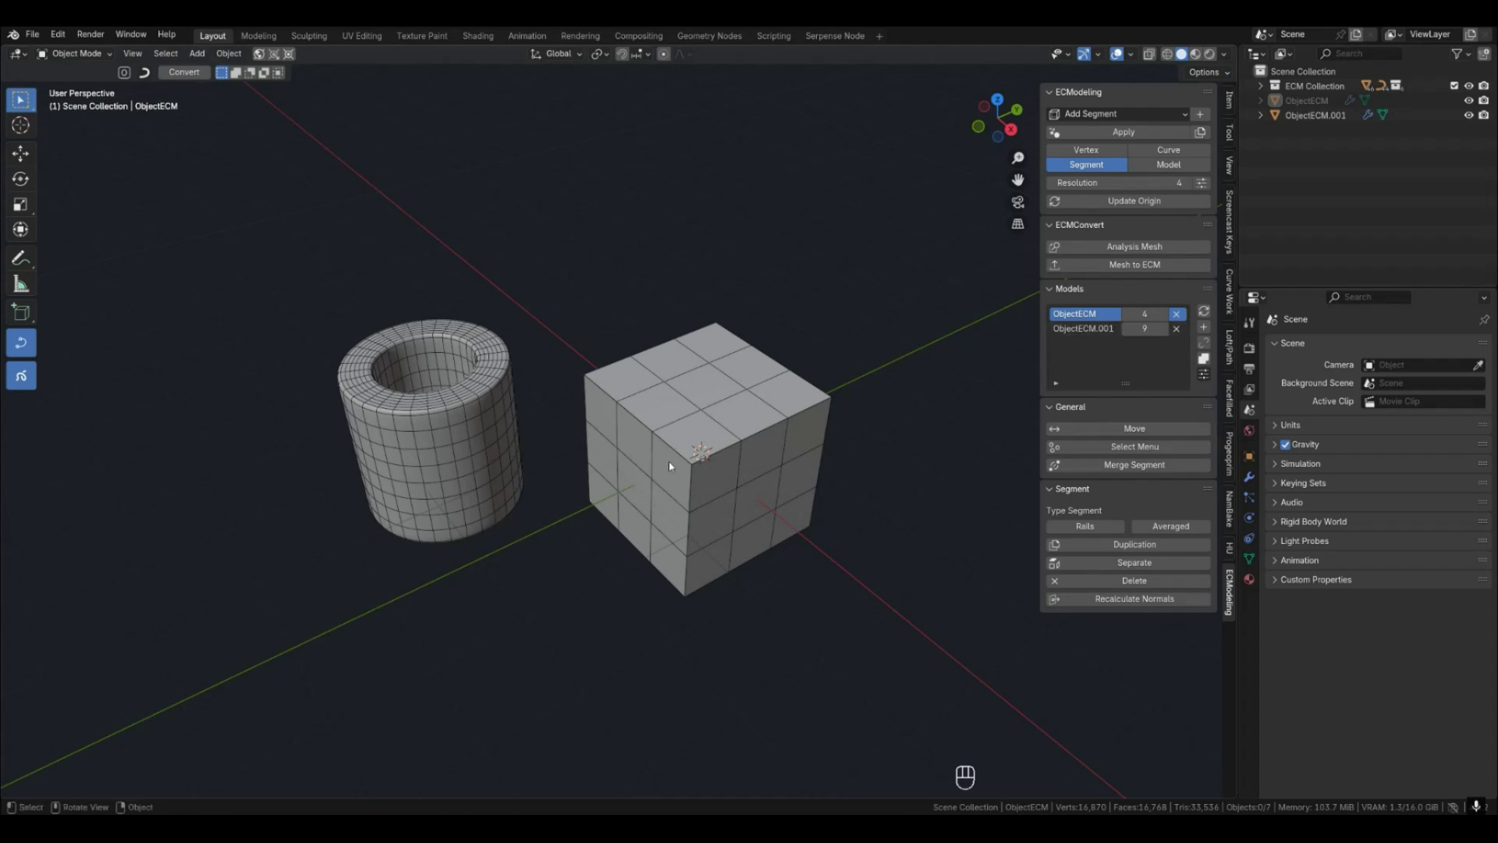
pyautogui.moveTo(1145, 314)
pyautogui.mouseDown()
pyautogui.moveTo(1178, 314)
pyautogui.moveTo(1161, 313)
pyautogui.mouseUp()
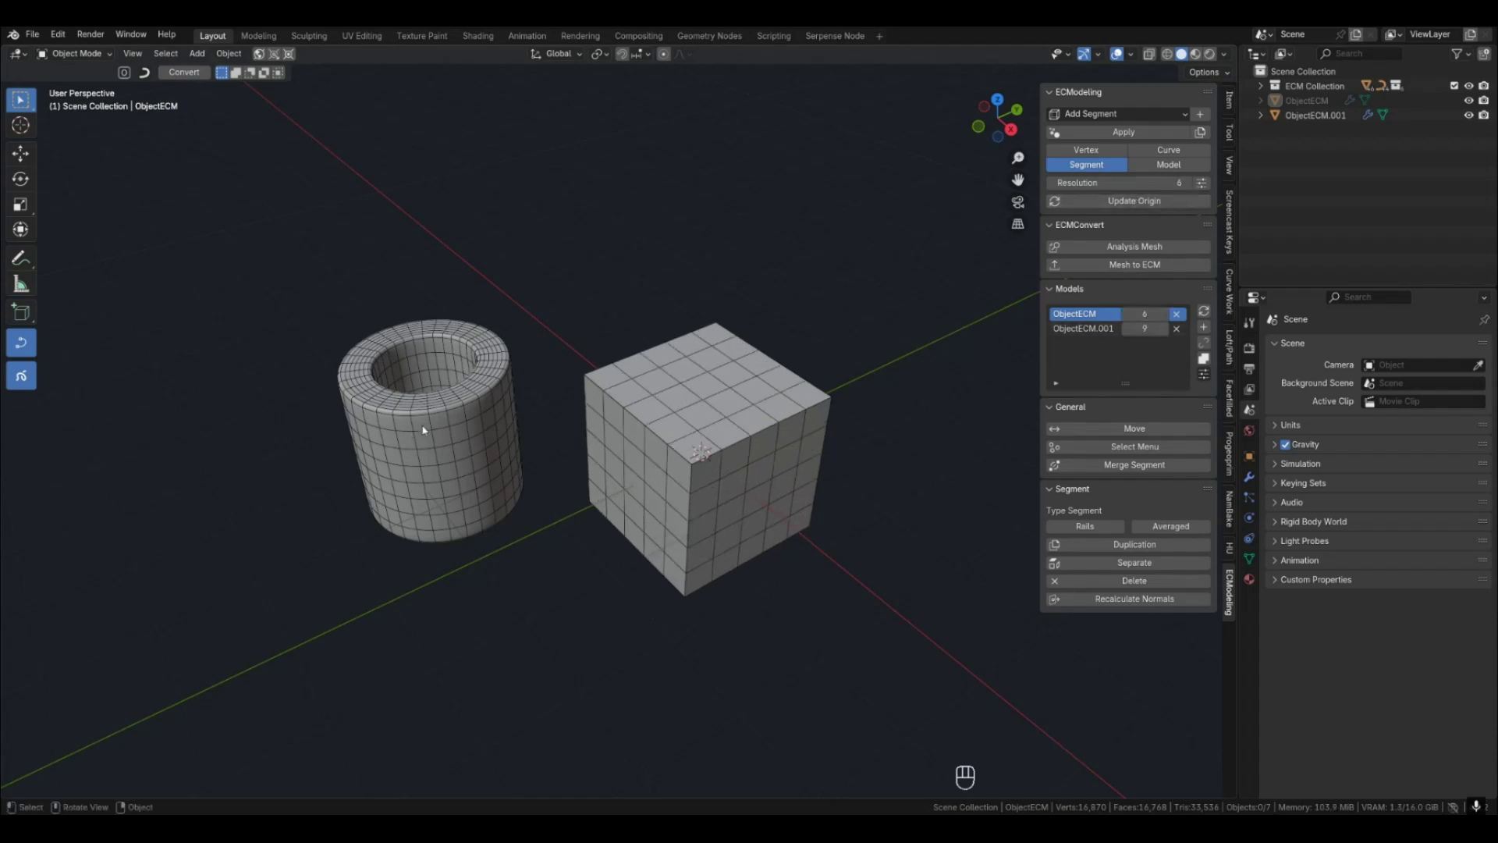
pyautogui.moveTo(1144, 329)
pyautogui.mouseDown()
pyautogui.moveTo(1112, 329)
pyautogui.moveTo(1147, 329)
pyautogui.moveTo(1141, 314)
pyautogui.moveTo(1145, 329)
pyautogui.mouseUp()
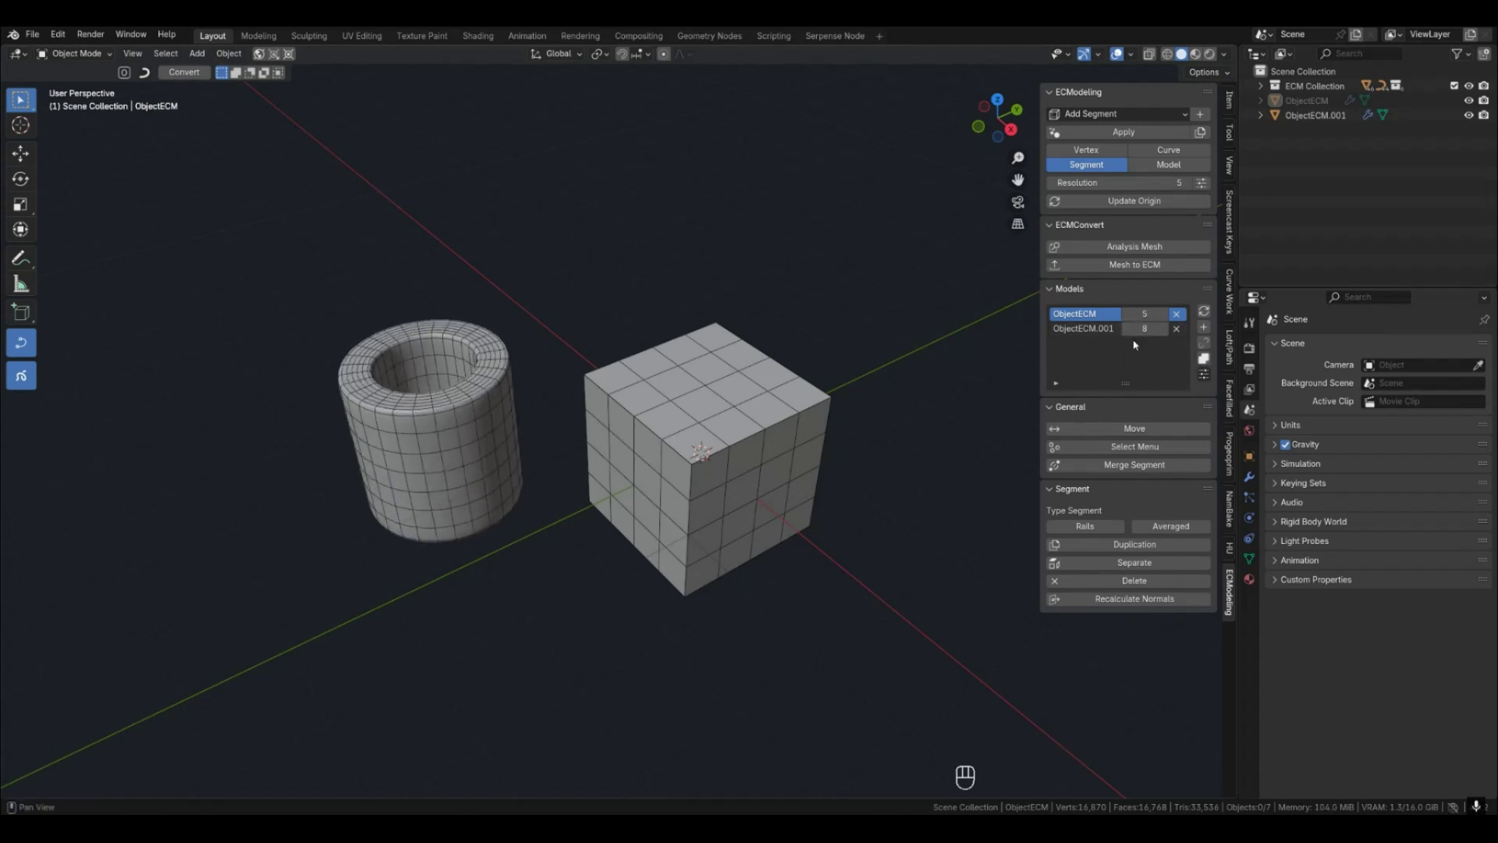
# Turn off the wireframe overlay and switch the ObjectECM cube to Model mode.
pyautogui.click(881, 441)
pyautogui.scroll(-1, 881, 441)
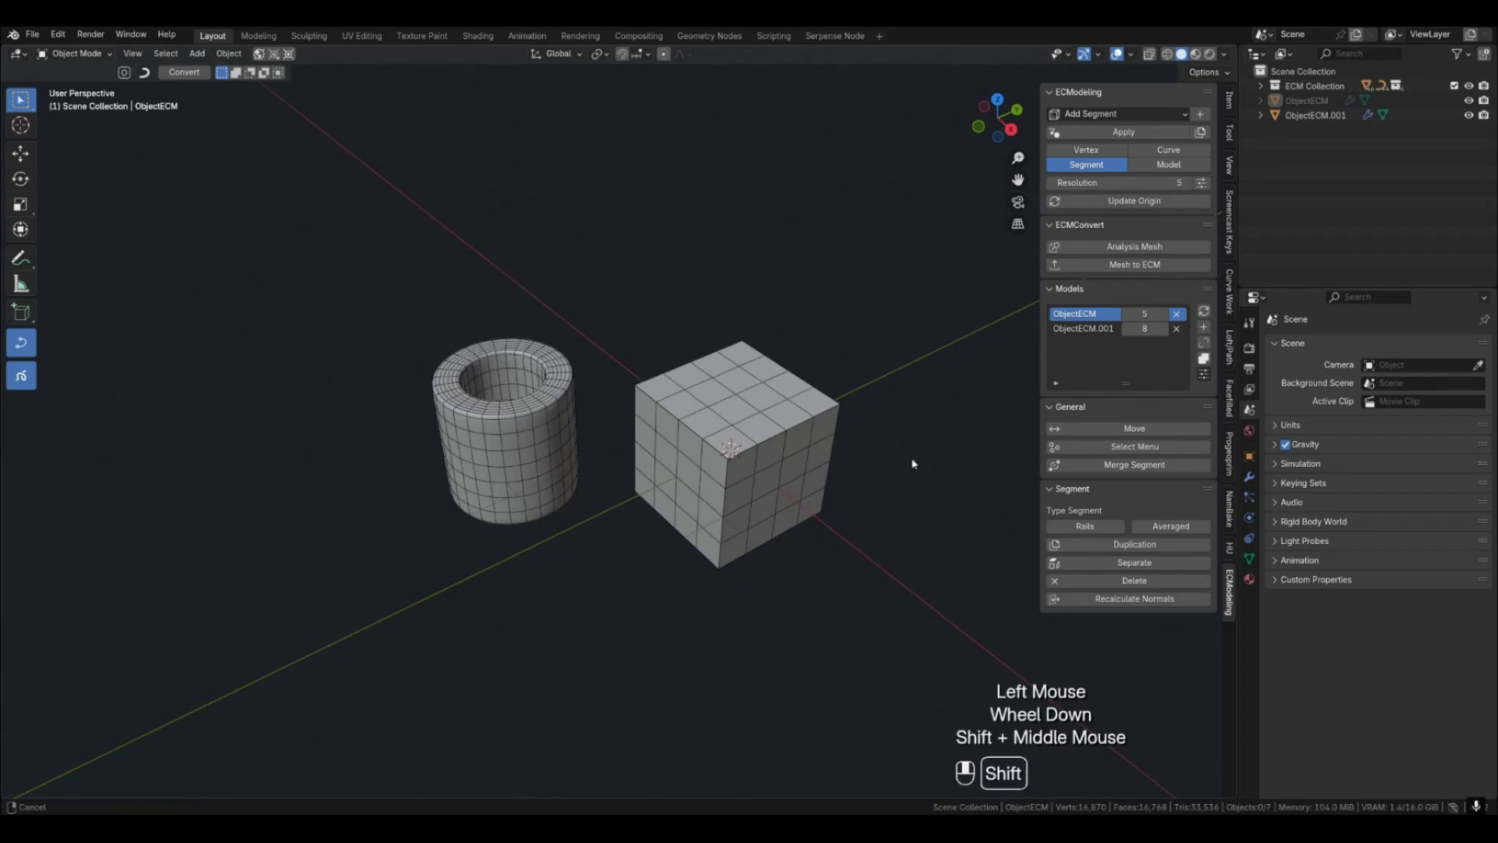
pyautogui.keyDown('shift'); pyautogui.moveTo(912, 461); pyautogui.dragTo(830, 468, button='middle'); pyautogui.keyUp('shift')
pyautogui.press('q')
pyautogui.click(826, 468)
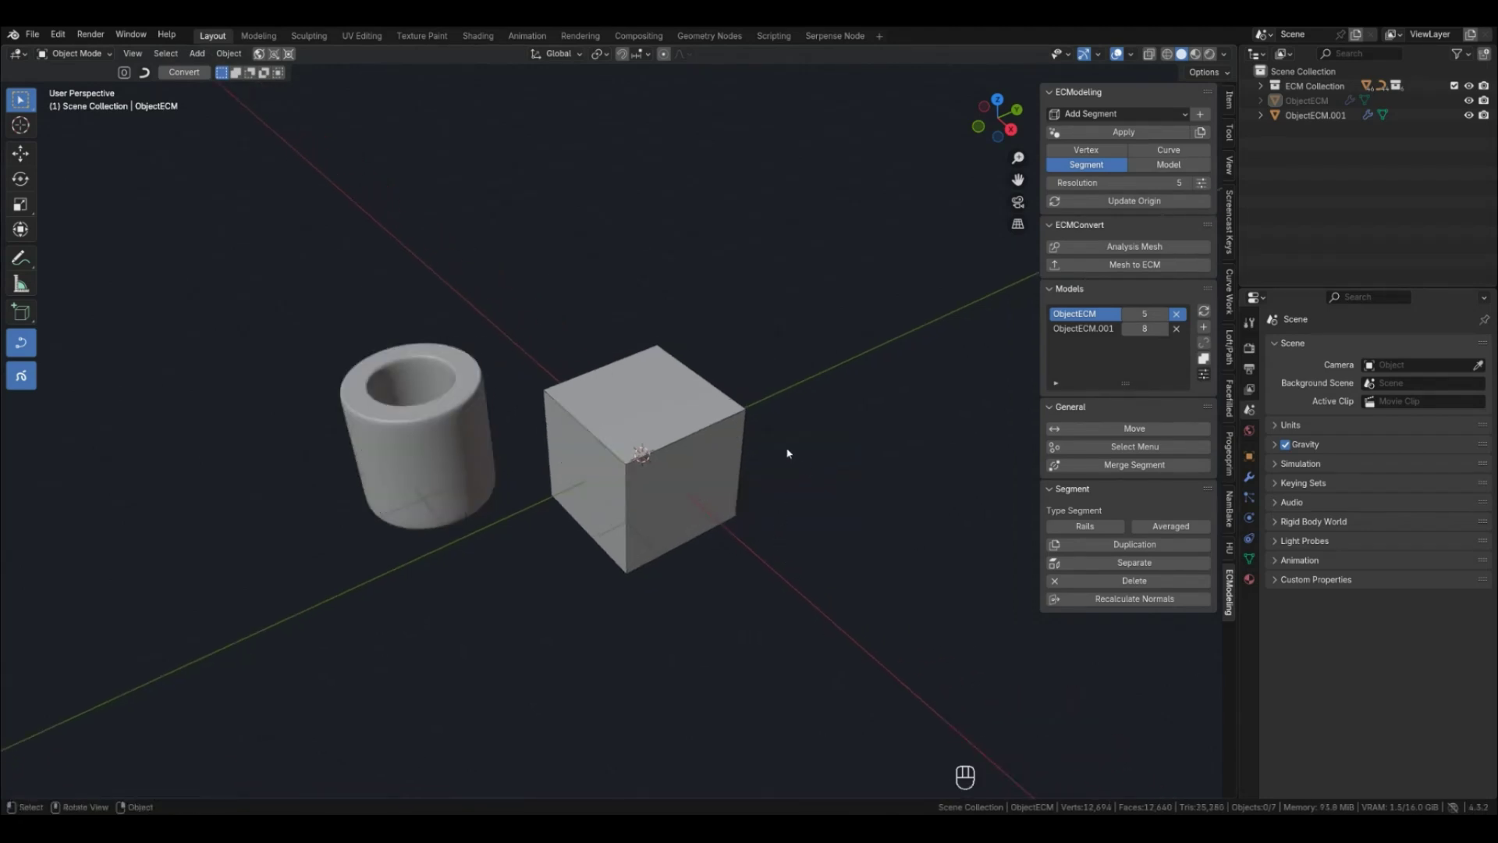
pyautogui.click(1168, 164)
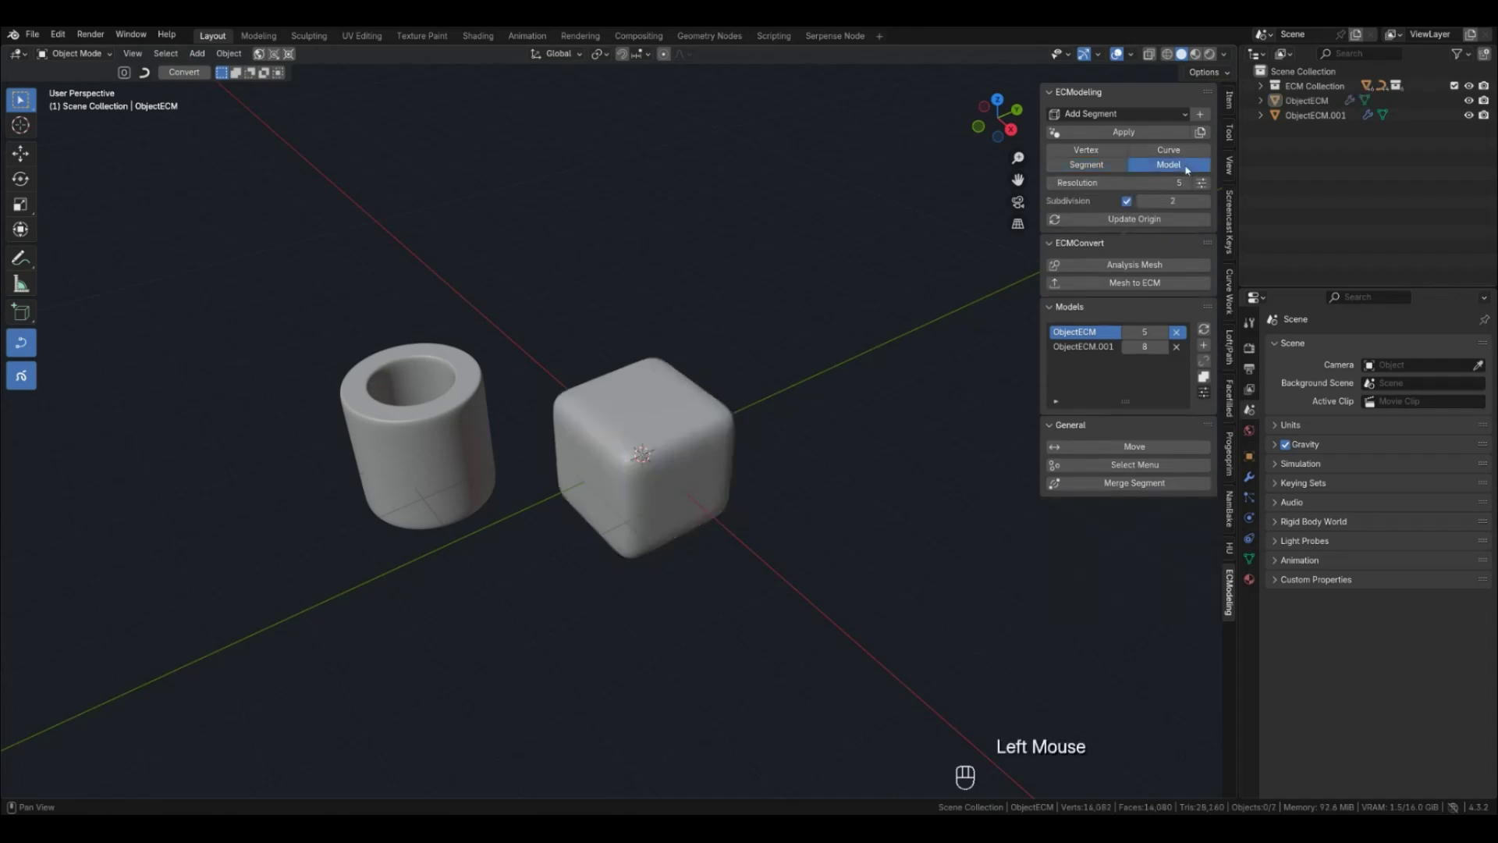
# Try moving the cube along the global X, Y and Z axes, including with precise and snapped movement.
pyautogui.click(680, 470)
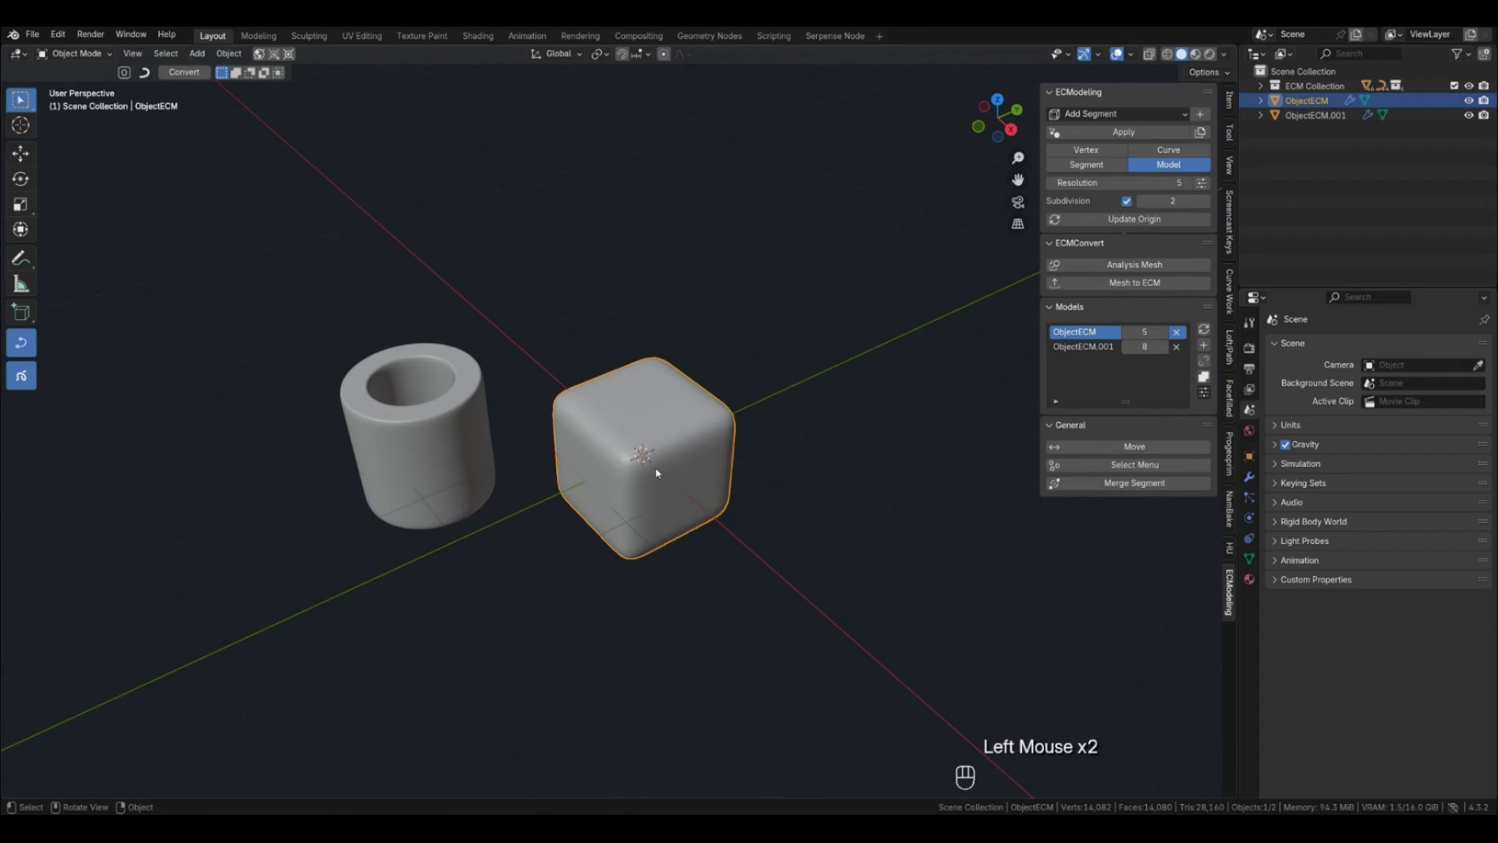
pyautogui.press('g')
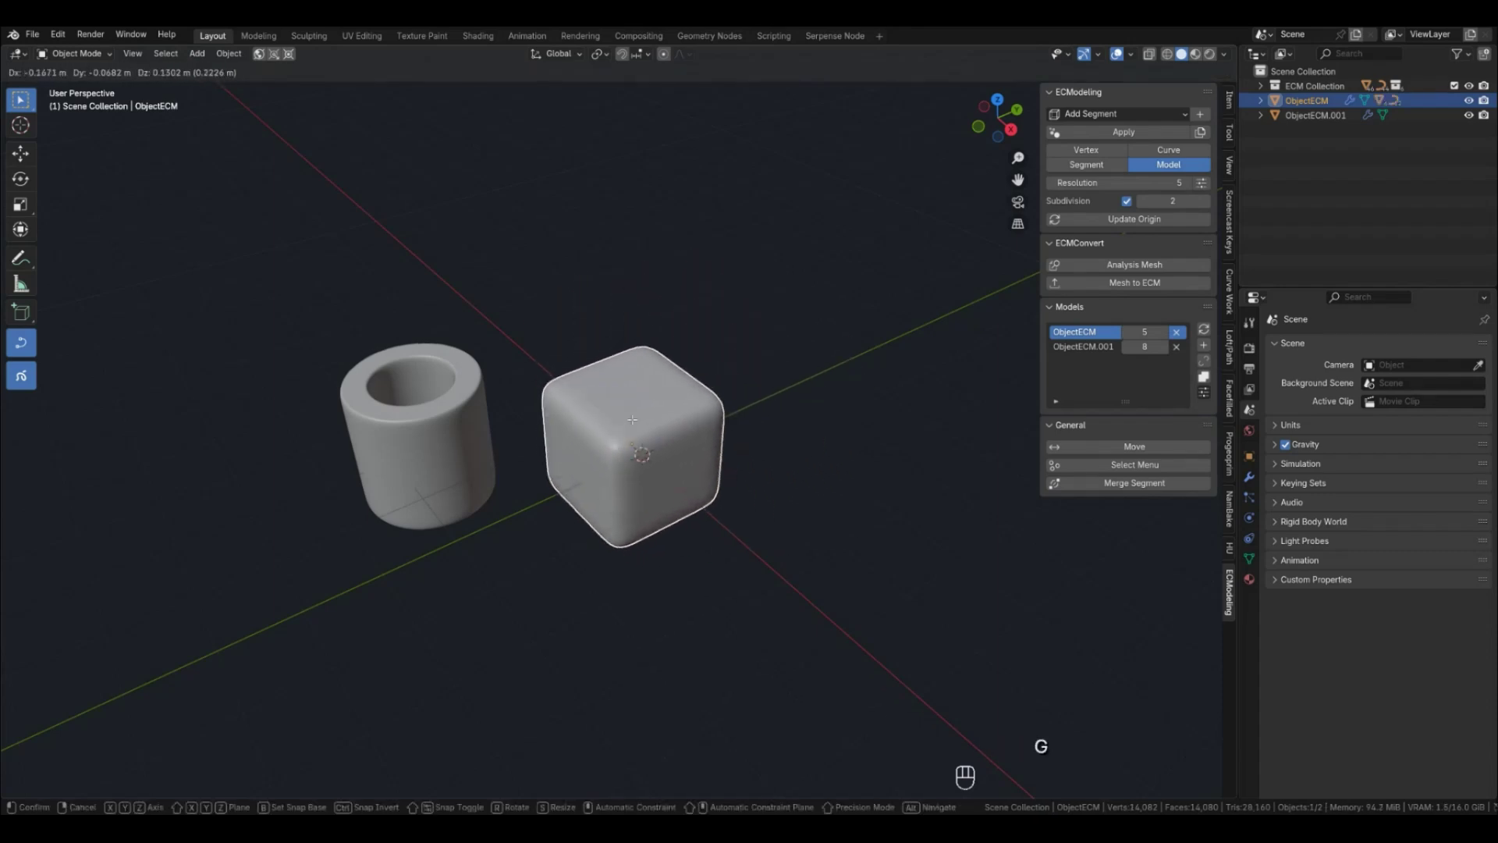
pyautogui.press('x')
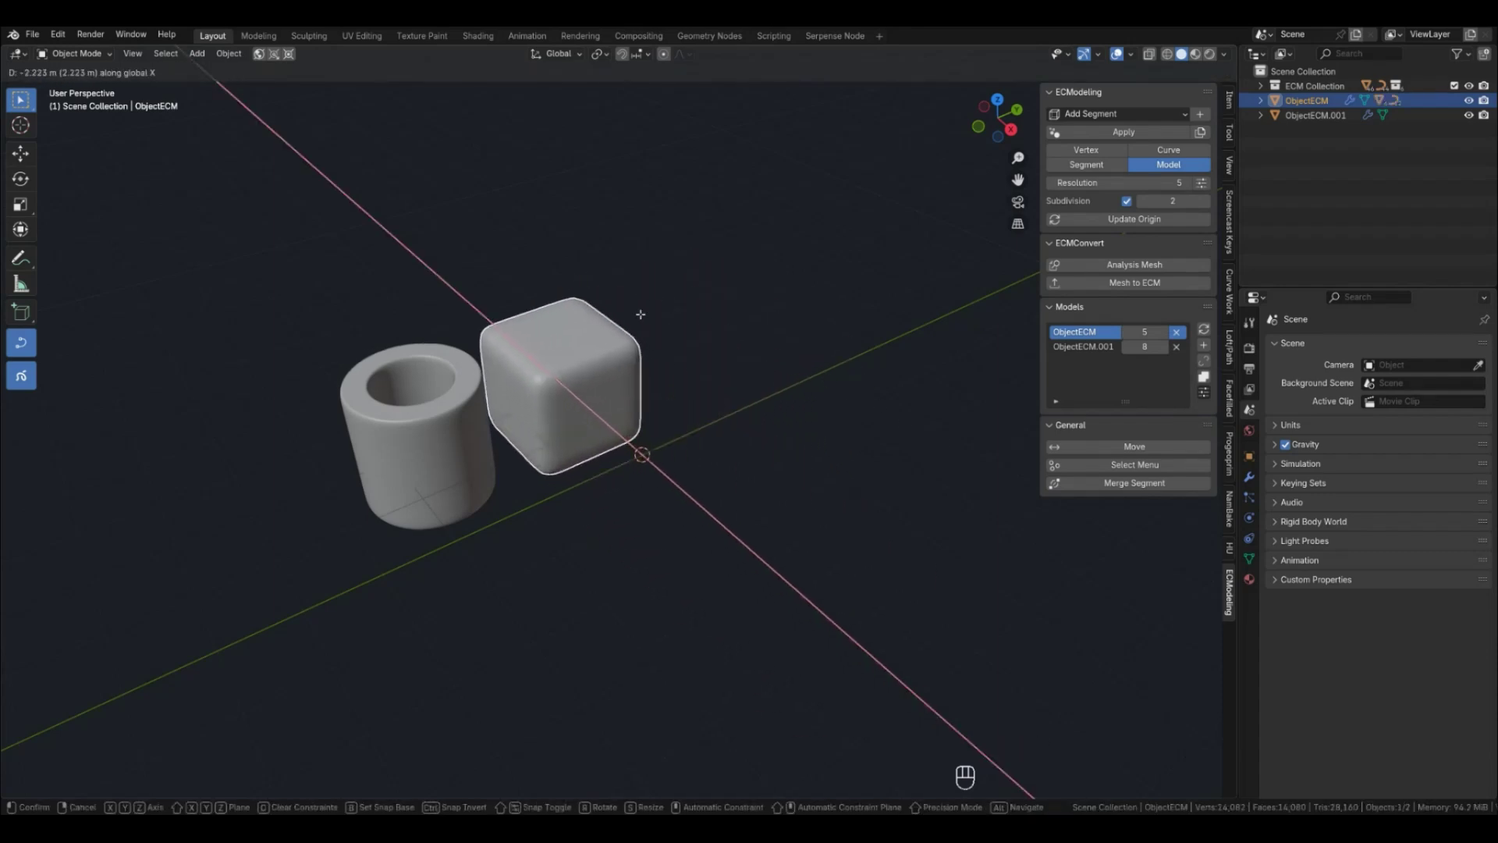
pyautogui.press('y')
pyautogui.press('z')
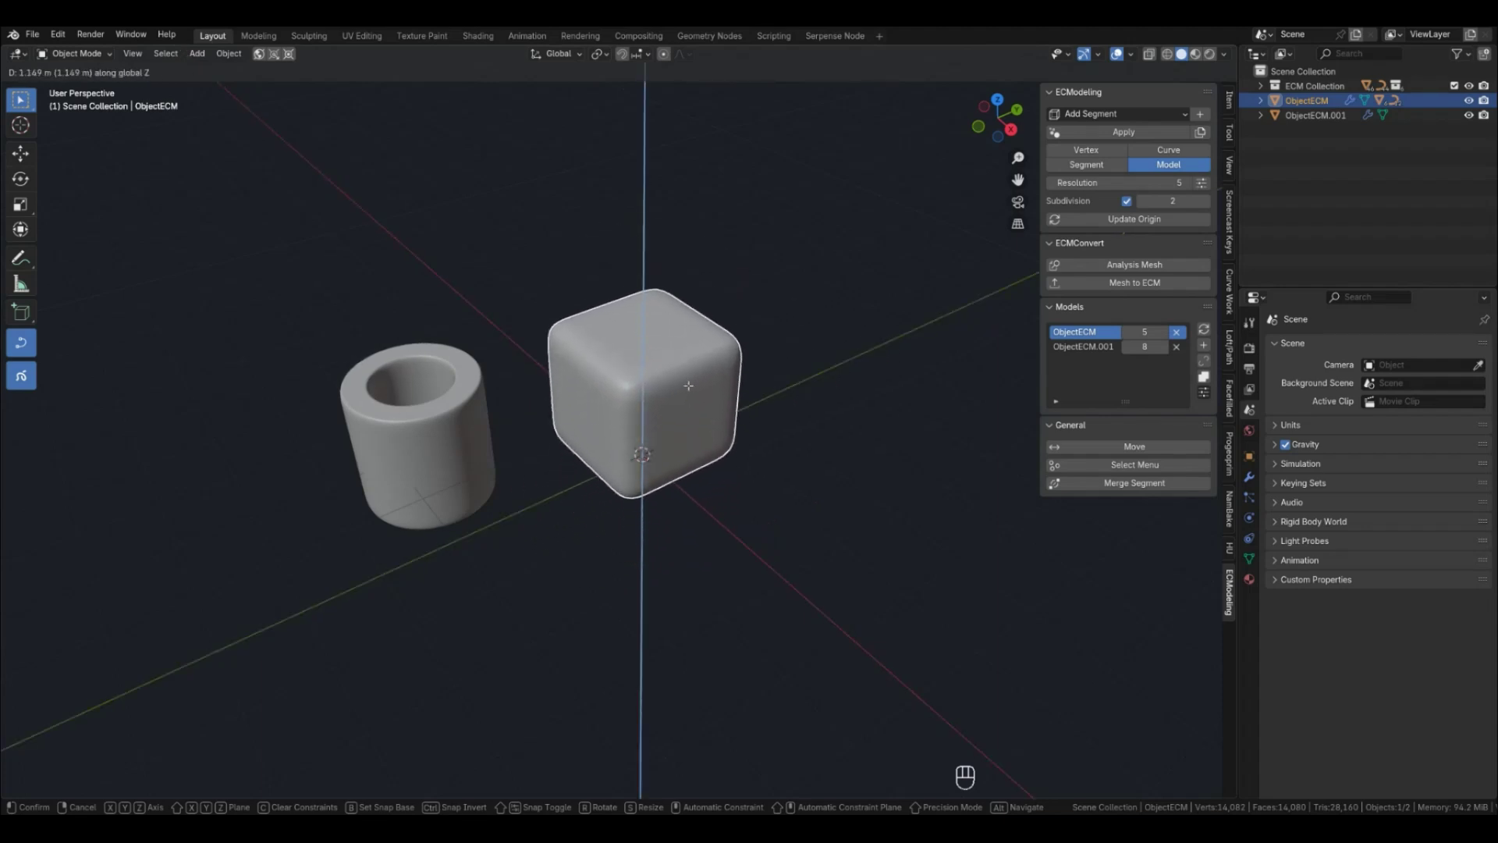
pyautogui.press('shift')
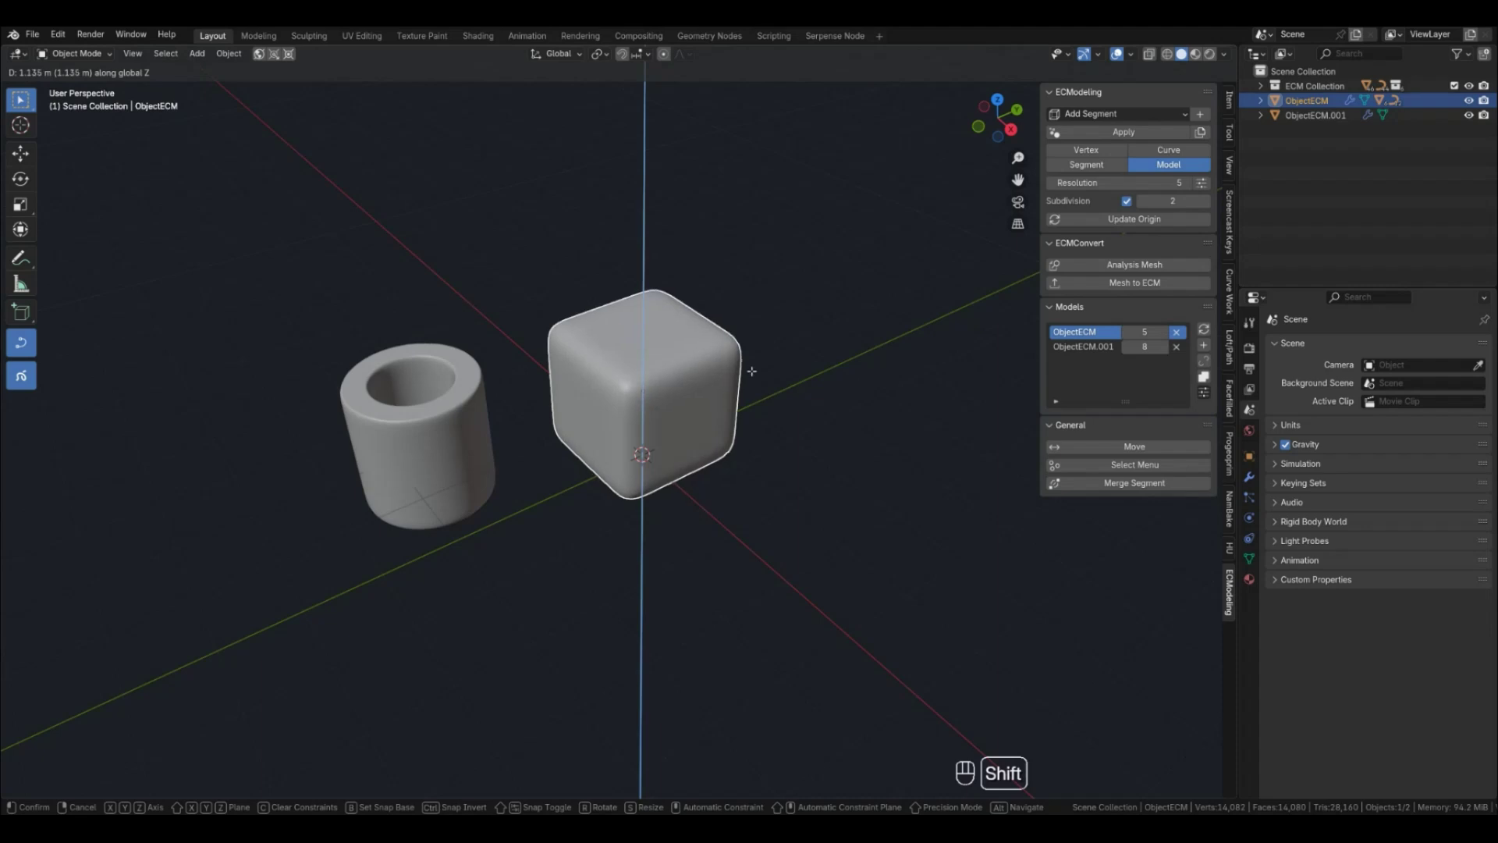
pyautogui.press('ctrl')
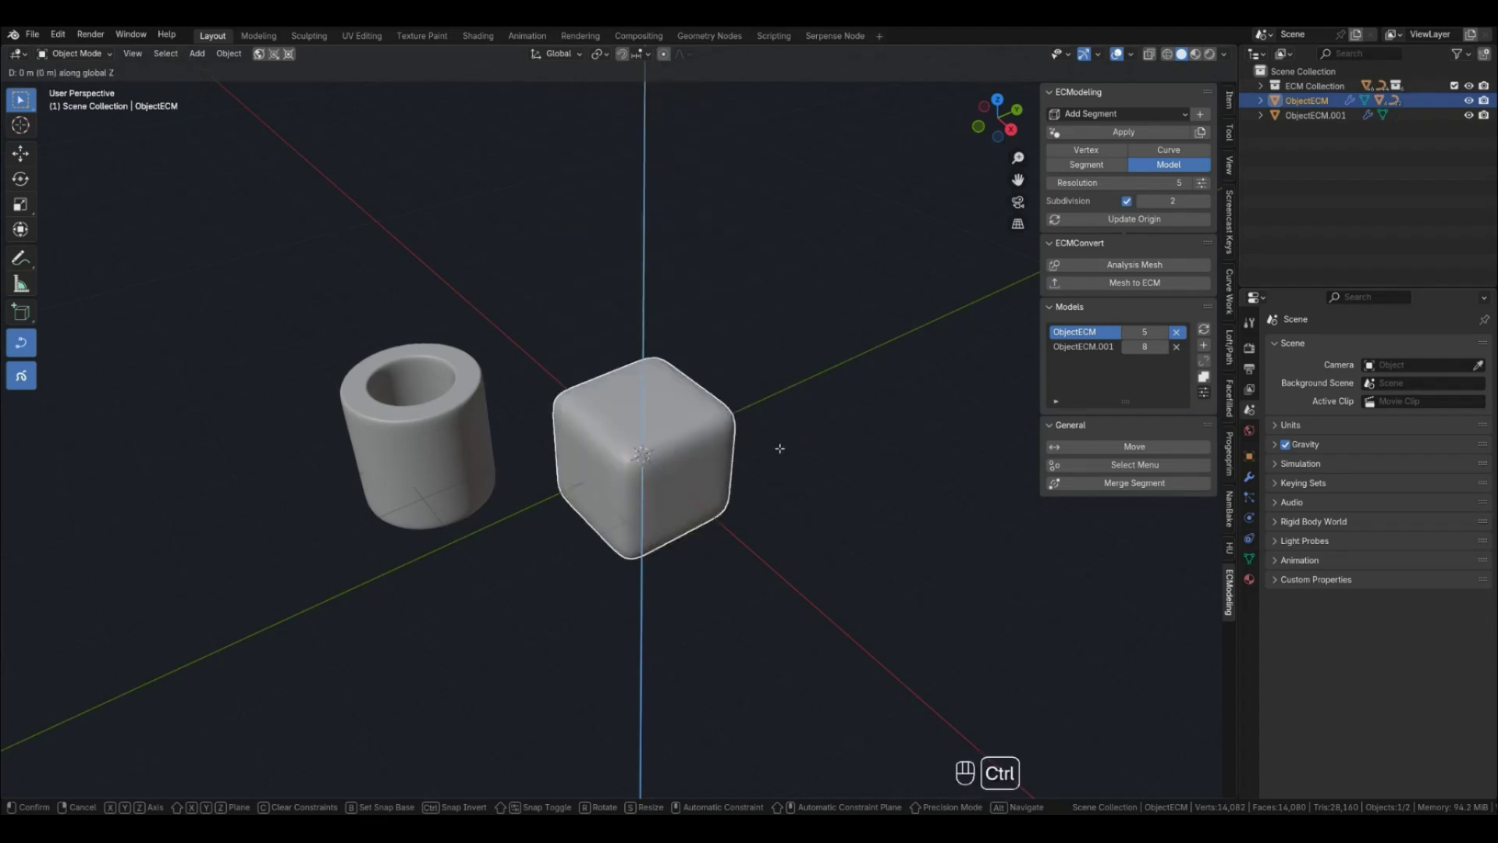
pyautogui.press('ctrl')
pyautogui.click(778, 451)
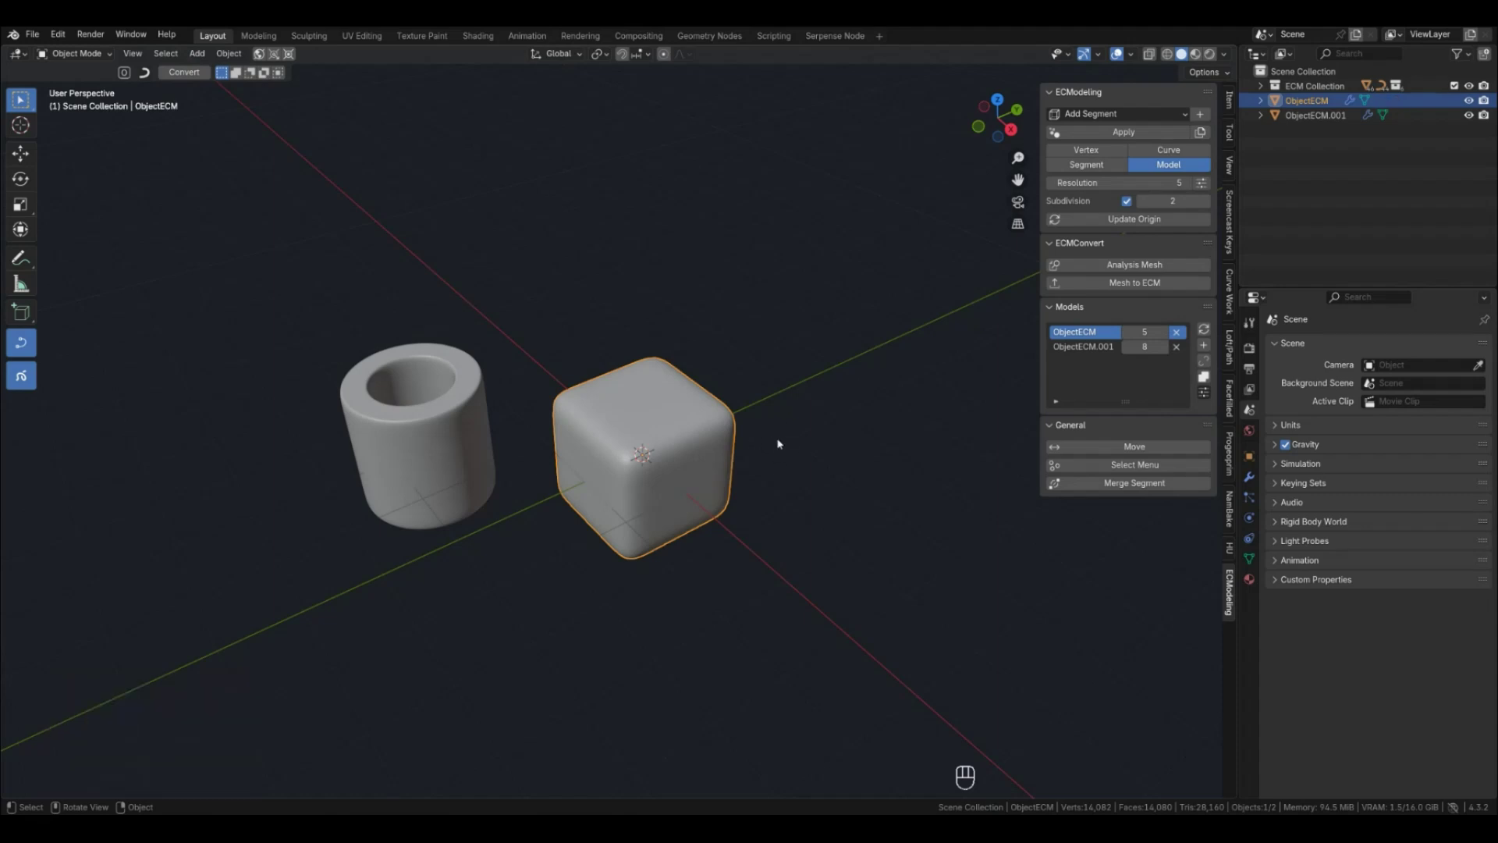
# Cycle the cube through the Curve, Segment, Model and Vertex display modes, ending in Model mode.
pyautogui.press('2')
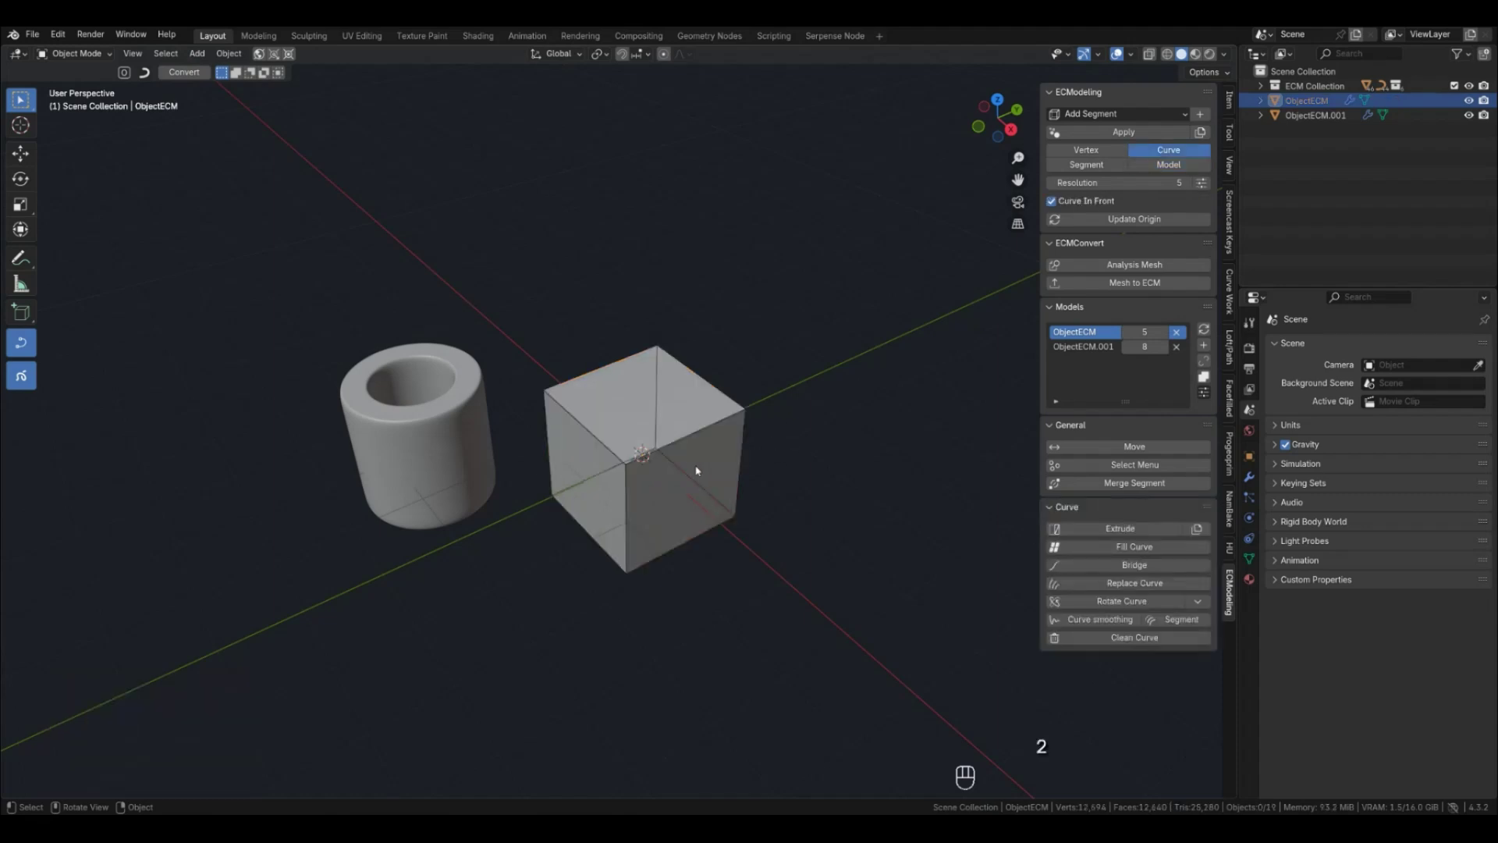
pyautogui.press('3')
pyautogui.press('4')
pyautogui.press('1')
pyautogui.press('2')
pyautogui.press('3')
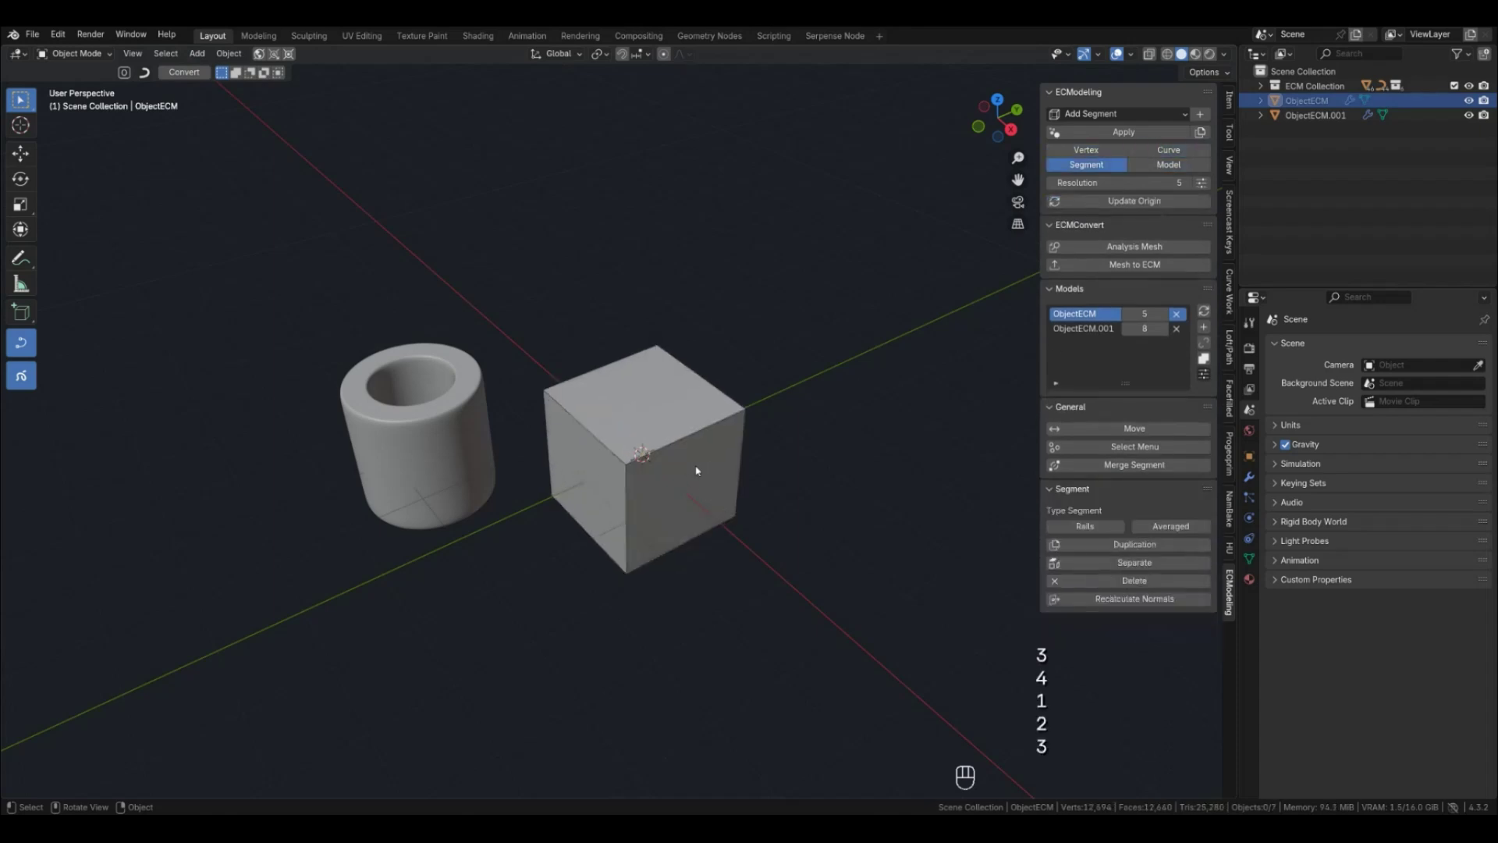
pyautogui.press('4')
# Scale the cube up along the global Y axis into an elongated block.
pyautogui.click(694, 460)
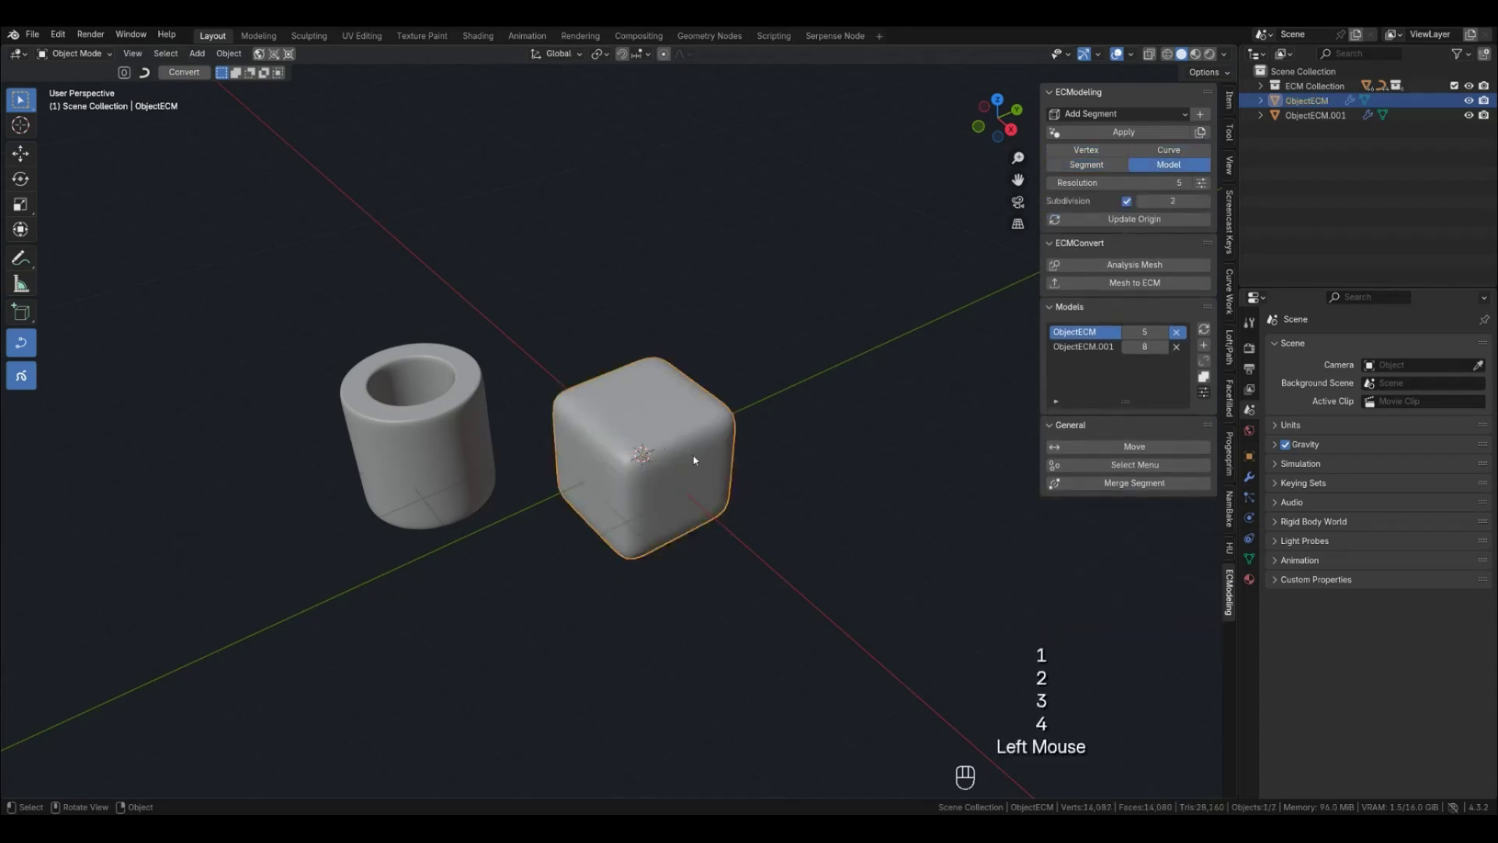
pyautogui.press('s')
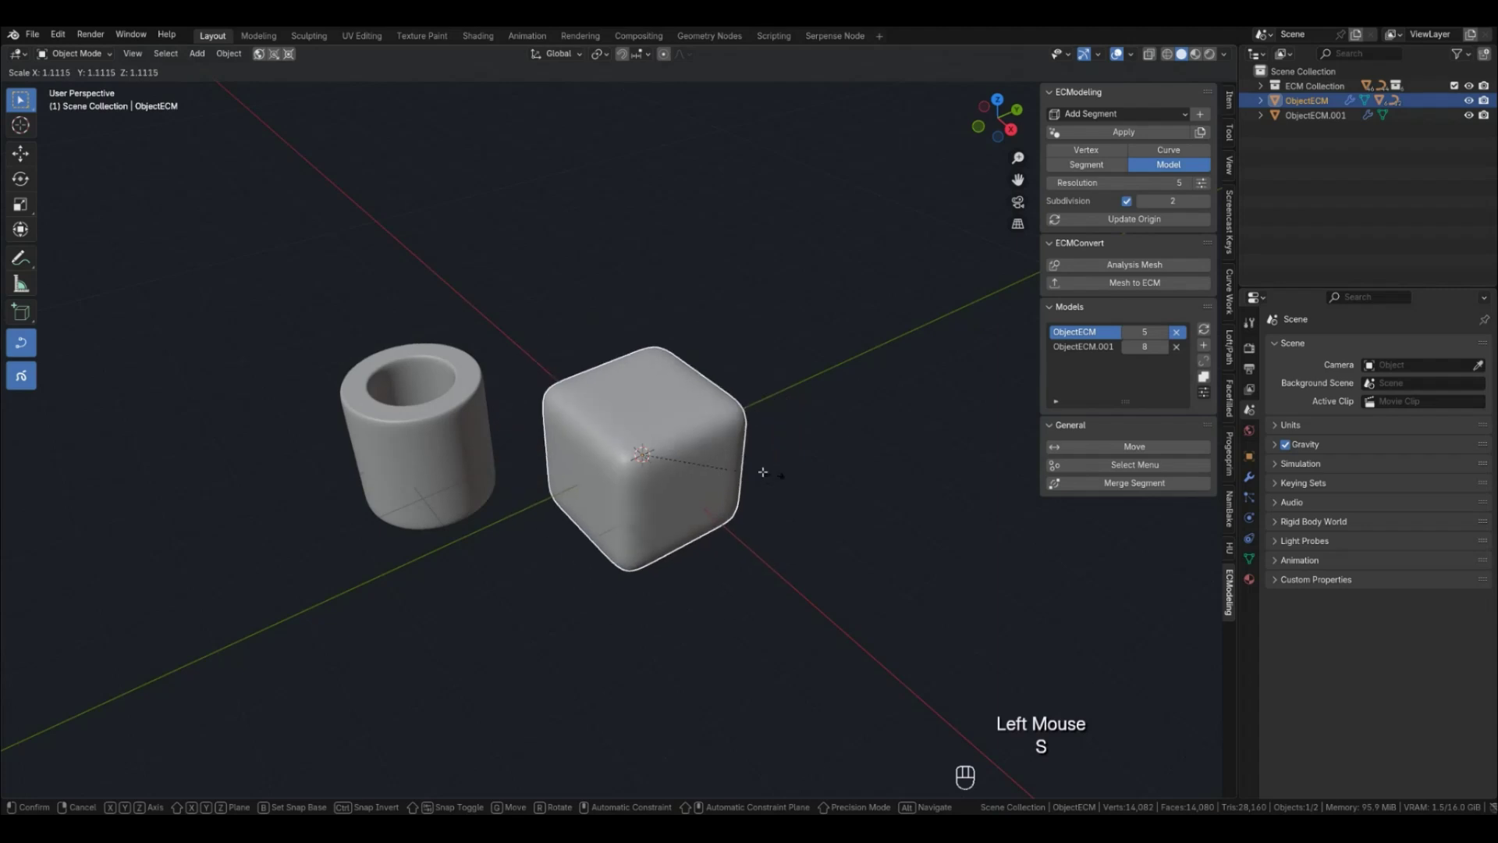
pyautogui.press('x')
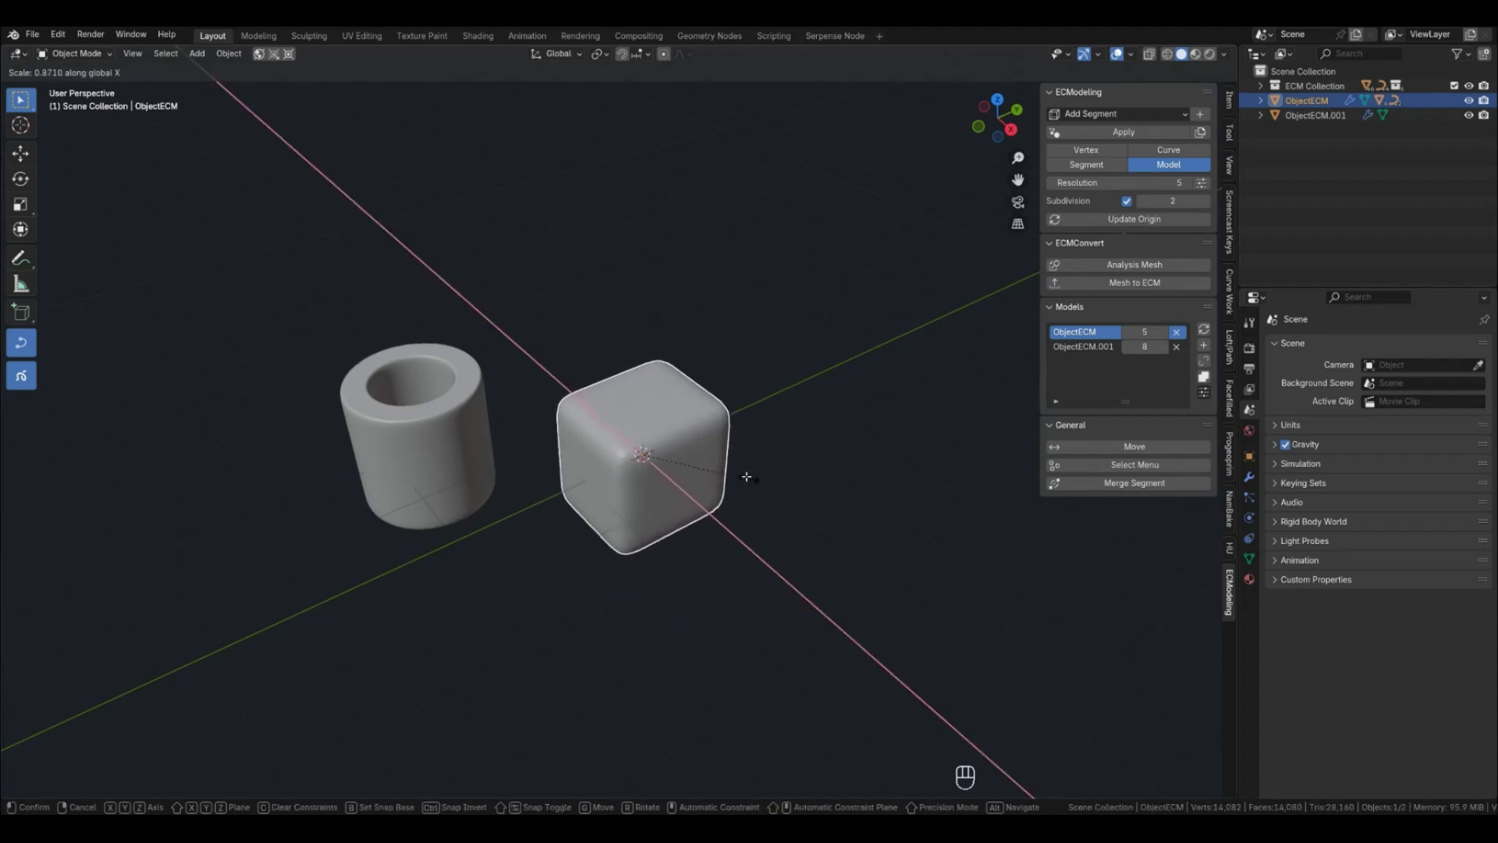
pyautogui.press('y')
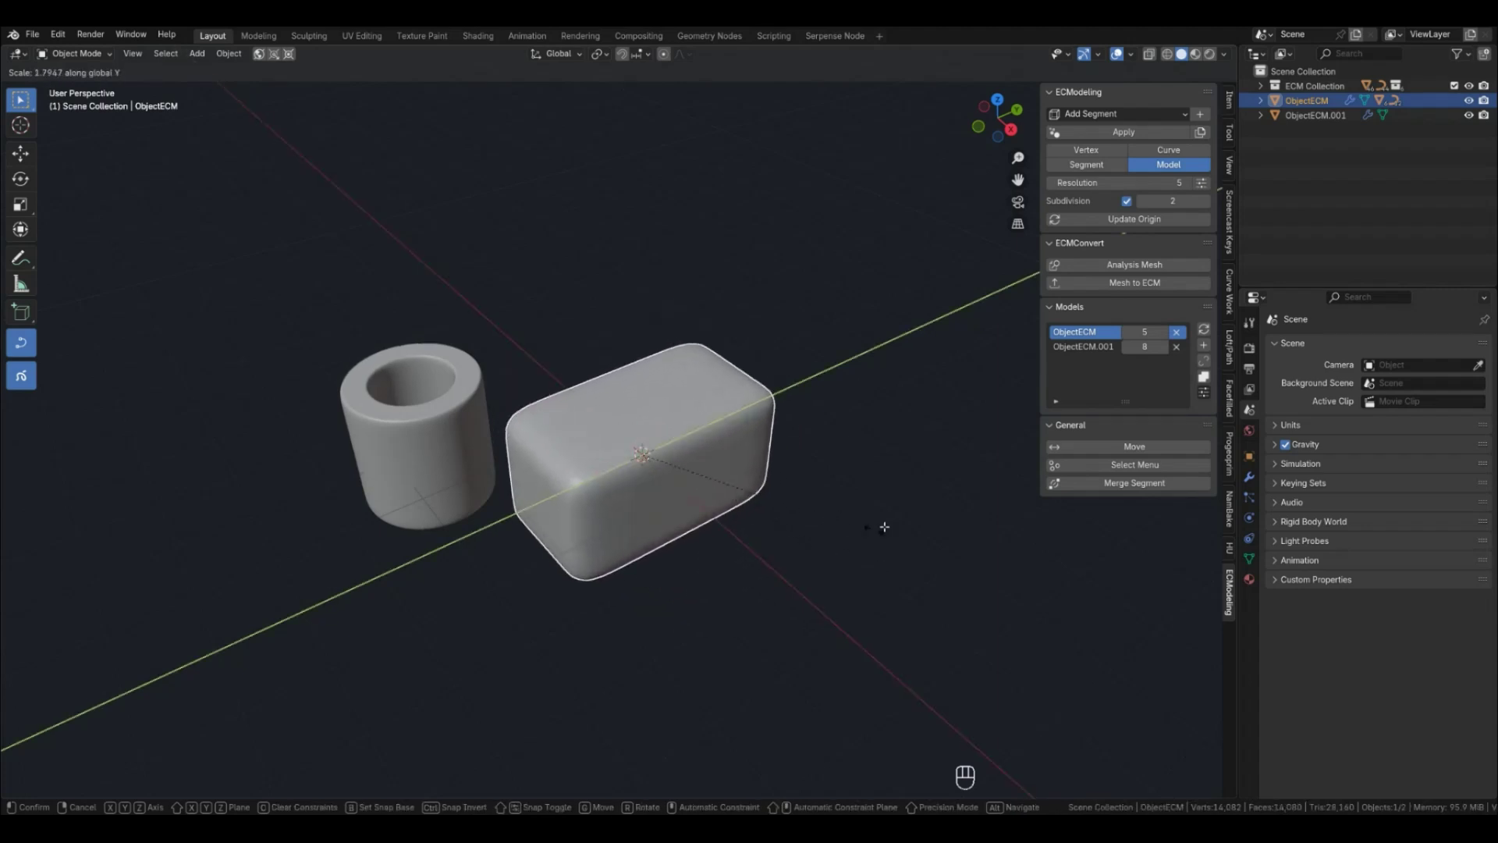
pyautogui.click(833, 511)
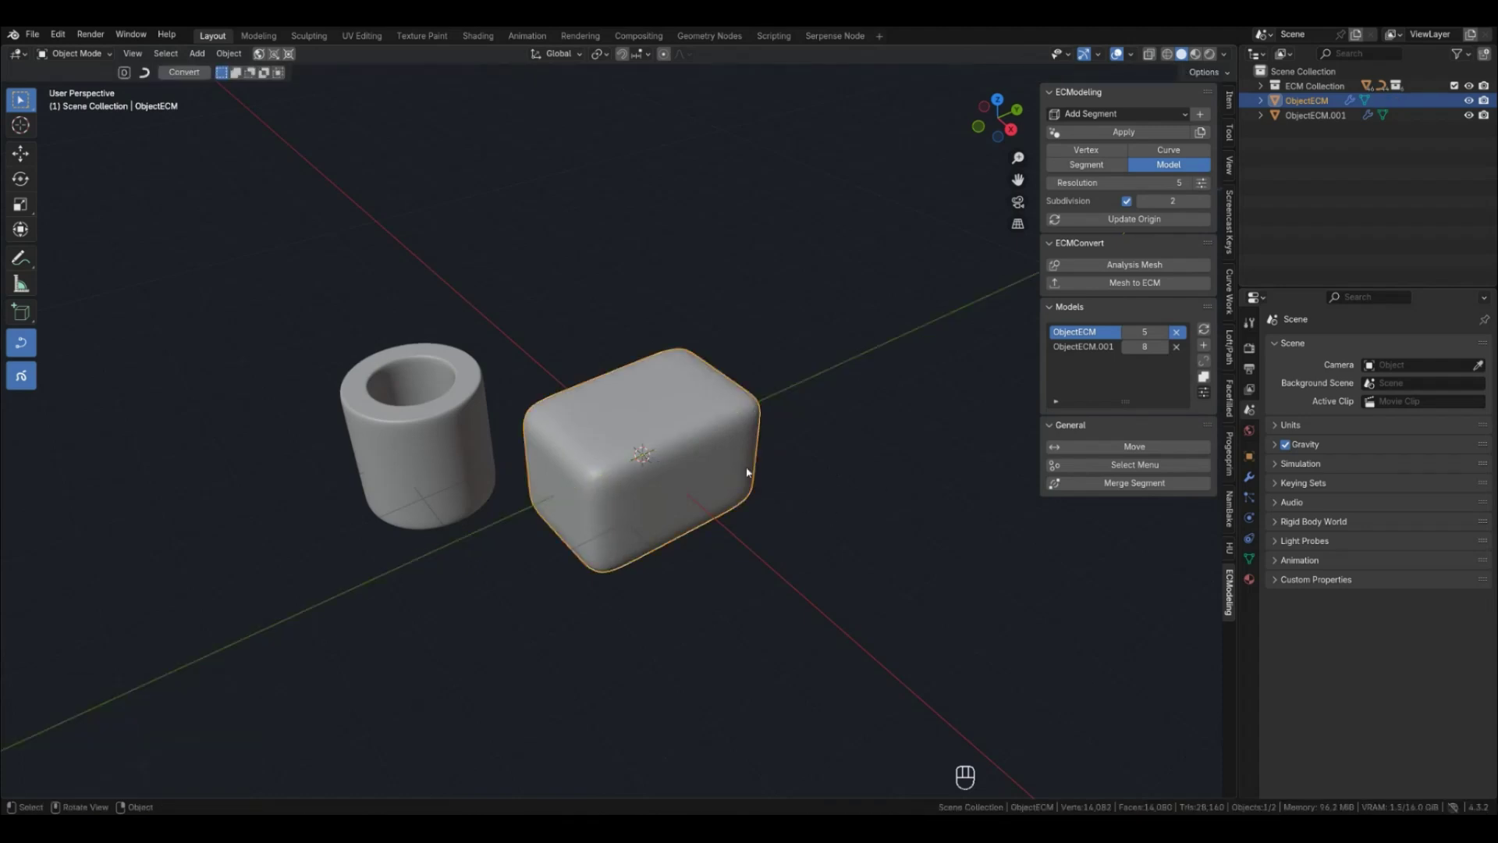
# Check the scaled block in Curve mode, then rotate it about the global Z axis in Model mode.
pyautogui.press('2')
pyautogui.press('4')
pyautogui.click(663, 487)
pyautogui.press('r')
pyautogui.press('z')
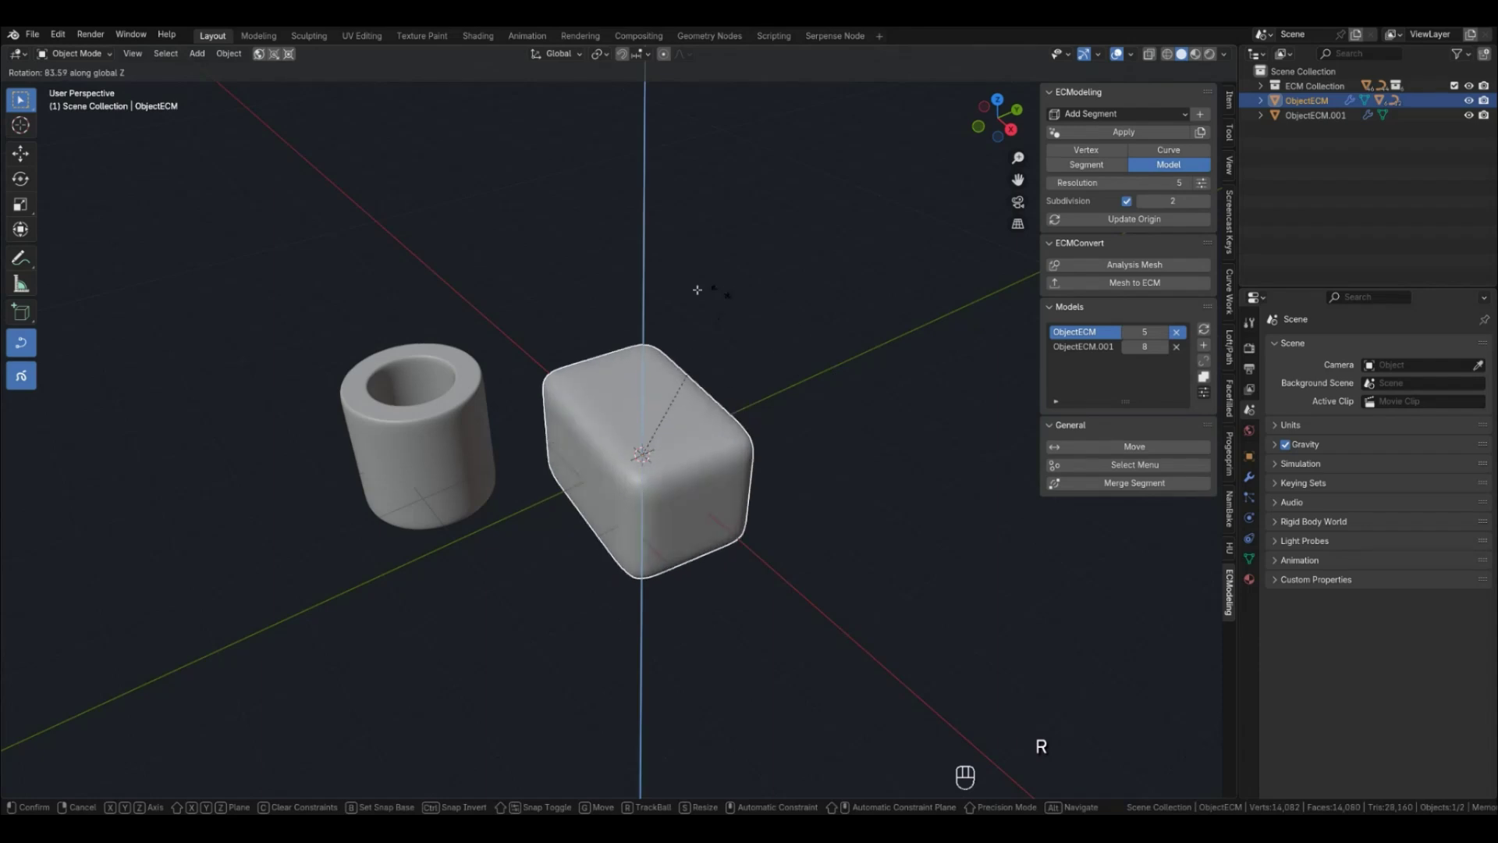
pyautogui.click(761, 559)
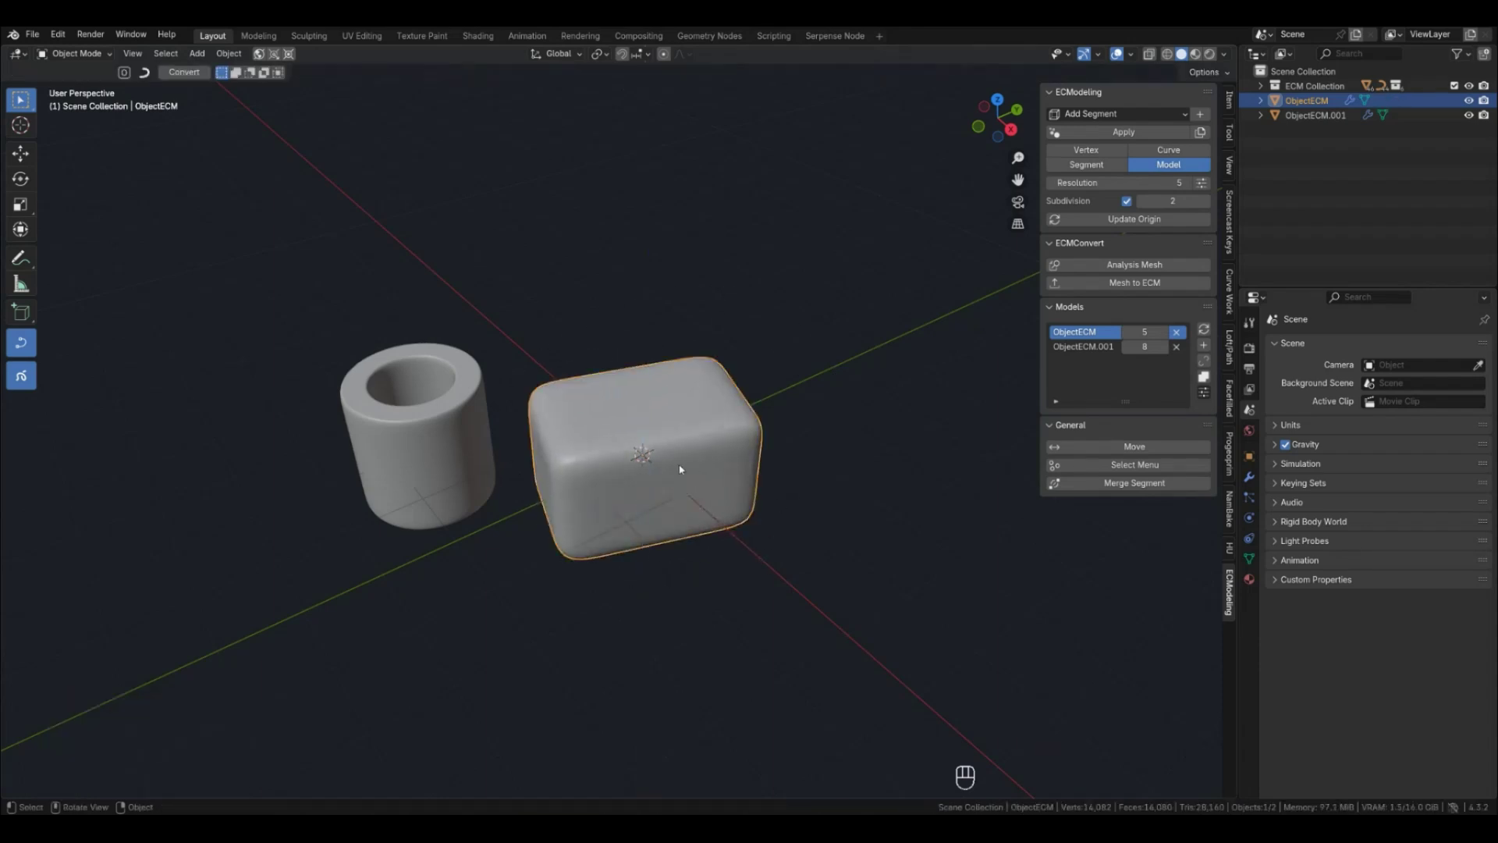
# View the rotated block's curves in Curve mode and return to Model mode.
pyautogui.press('2')
pyautogui.click(686, 391)
pyautogui.press('4')
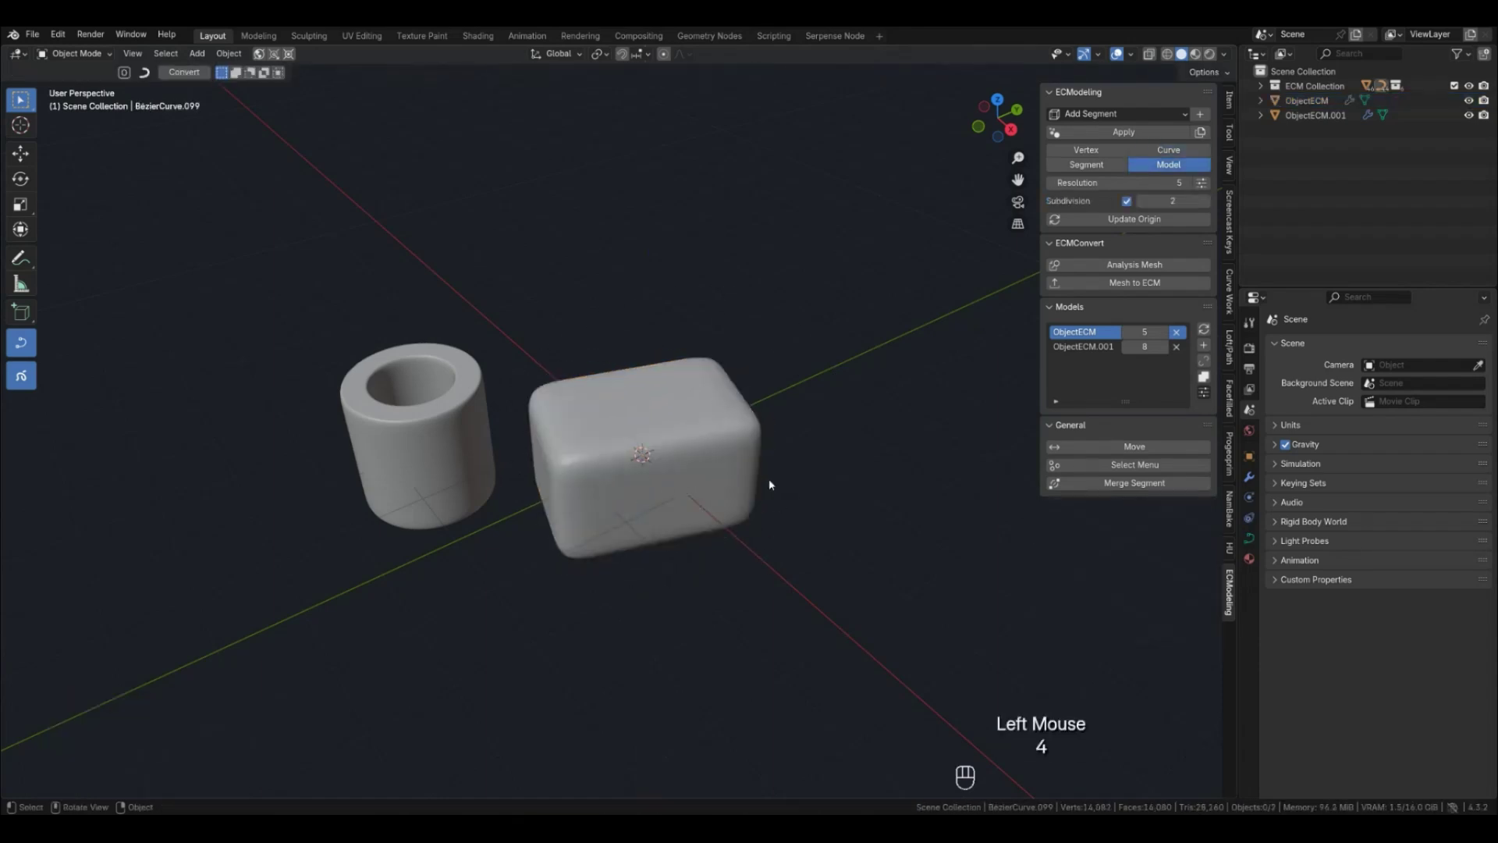
# Move the bushing to above the block and make ObjectECM.001 the active ECM model.
pyautogui.click(706, 468)
pyautogui.click(471, 445)
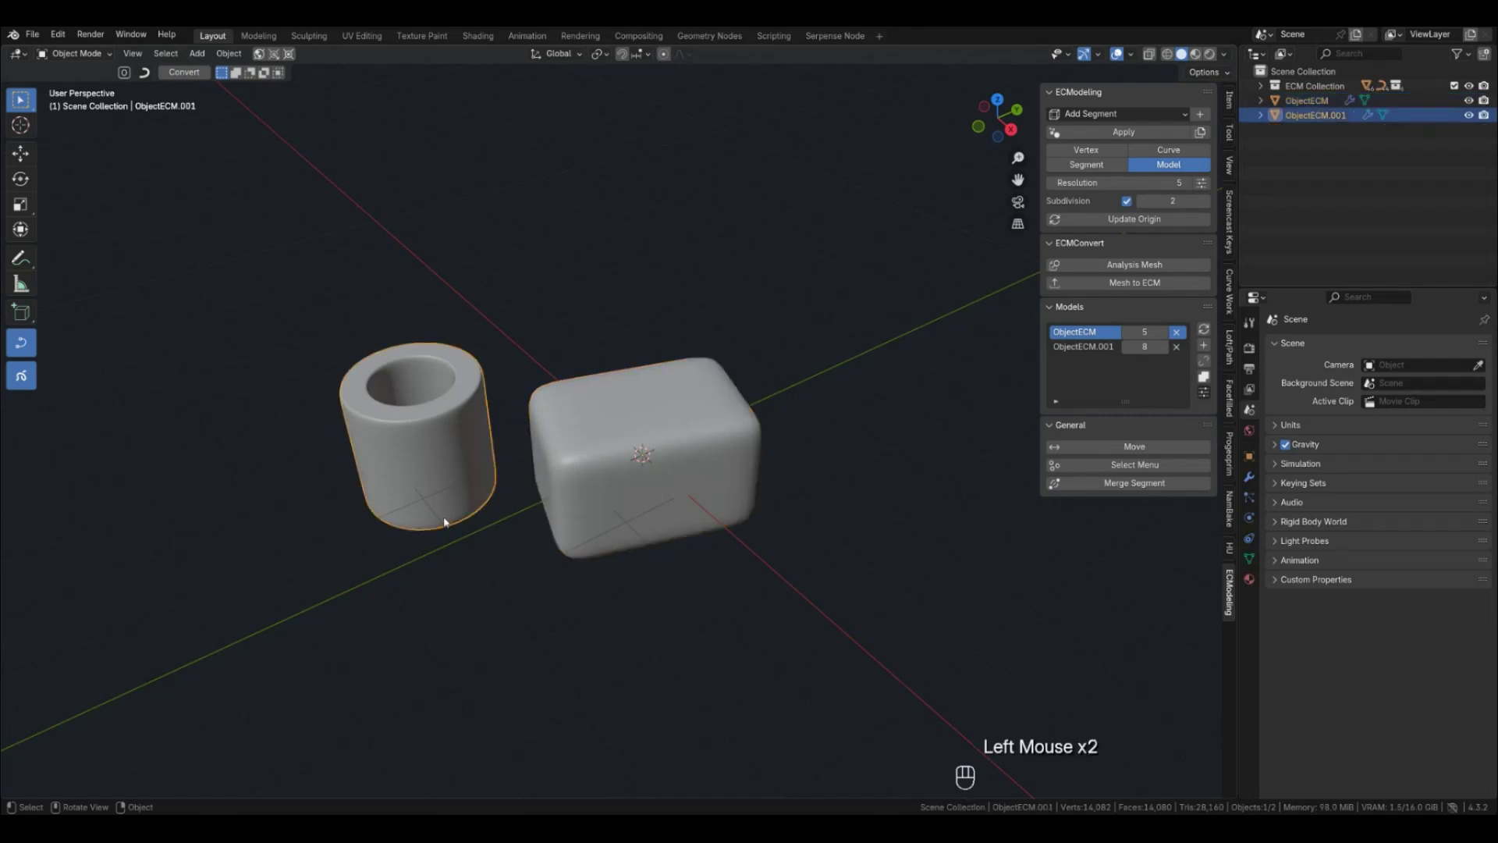
pyautogui.moveTo(445, 522); pyautogui.dragTo(644, 326)
pyautogui.rightClick(685, 325)
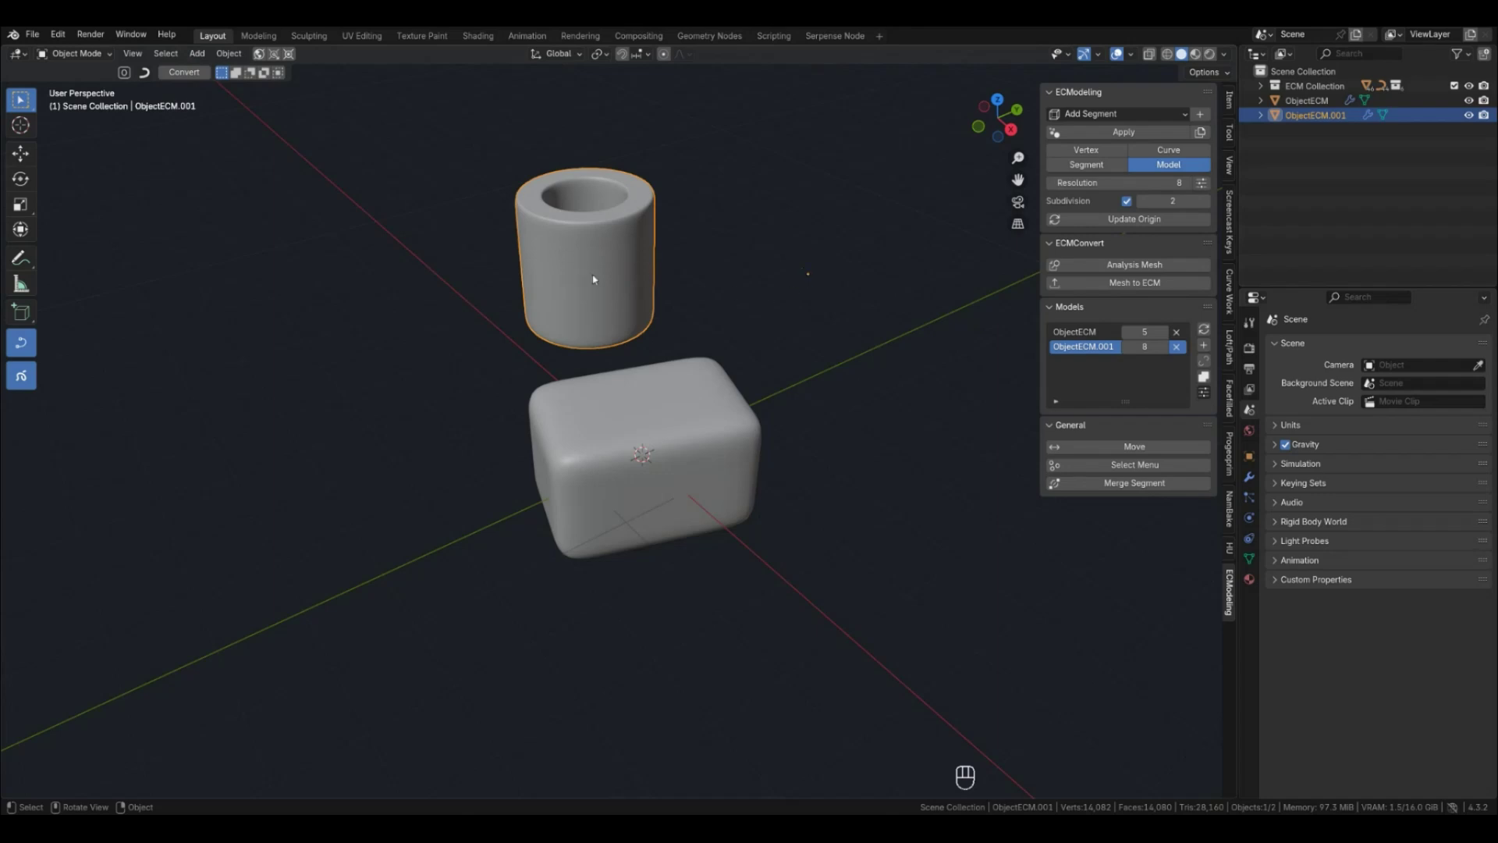
# Update the origin of the ObjectECM.001 bushing and view both models from a closer angle.
pyautogui.click(1115, 222)
pyautogui.keyDown('shift'); pyautogui.moveTo(739, 354); pyautogui.dragTo(756, 453, button='middle'); pyautogui.keyUp('shift')
pyautogui.moveTo(697, 435); pyautogui.dragTo(750, 419, button='middle')
pyautogui.scroll(2, 635, 371)
pyautogui.moveTo(664, 370); pyautogui.dragTo(786, 358, button='middle')
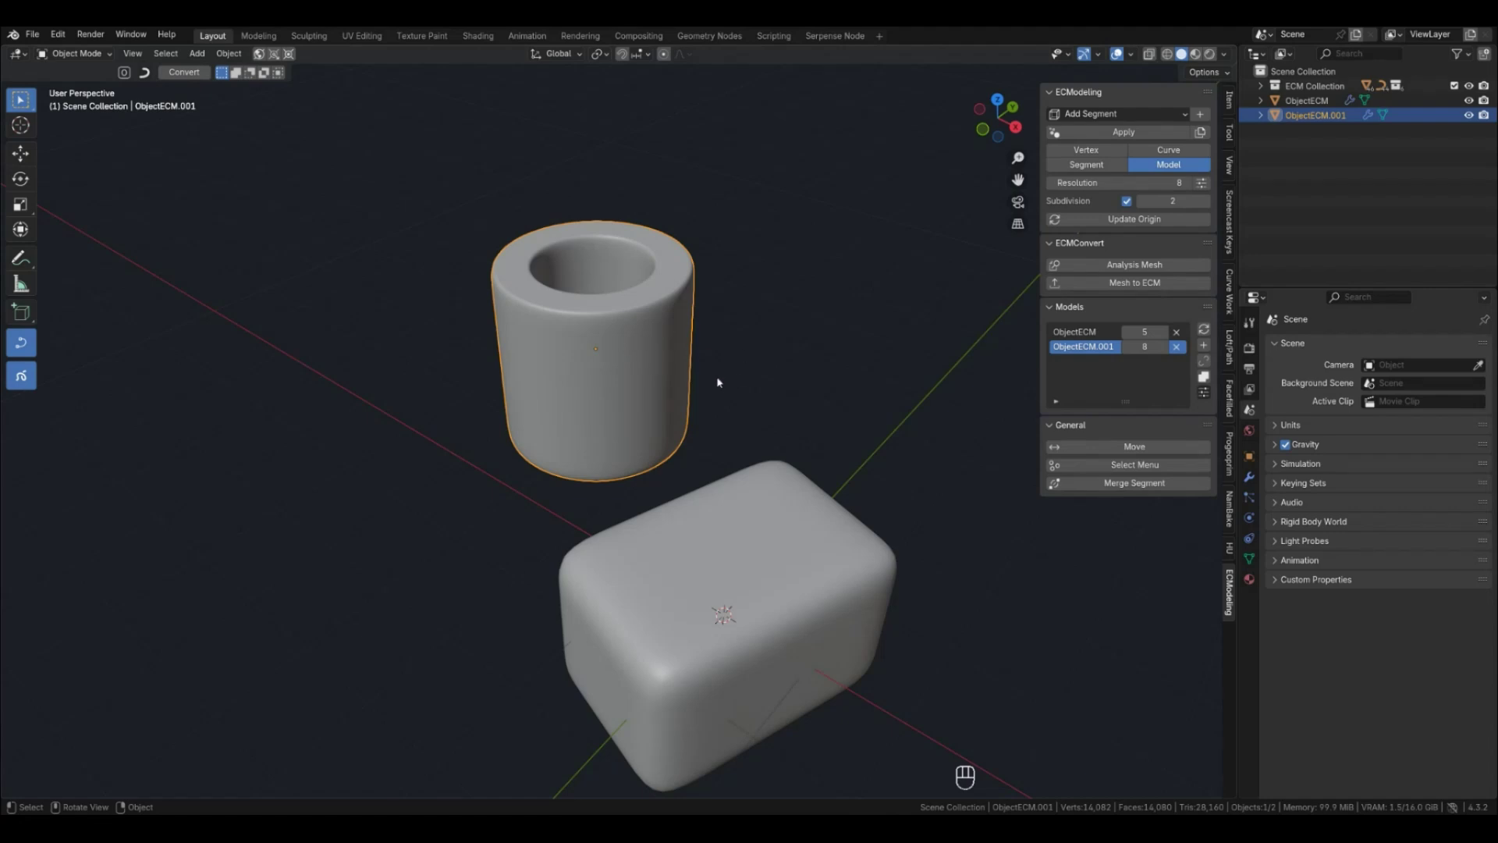
# Move the bushing about 0.57 m in X, 1.02 m in Y and 0.54 m in Z, checking it in Curve and Model modes.
pyautogui.press('g')
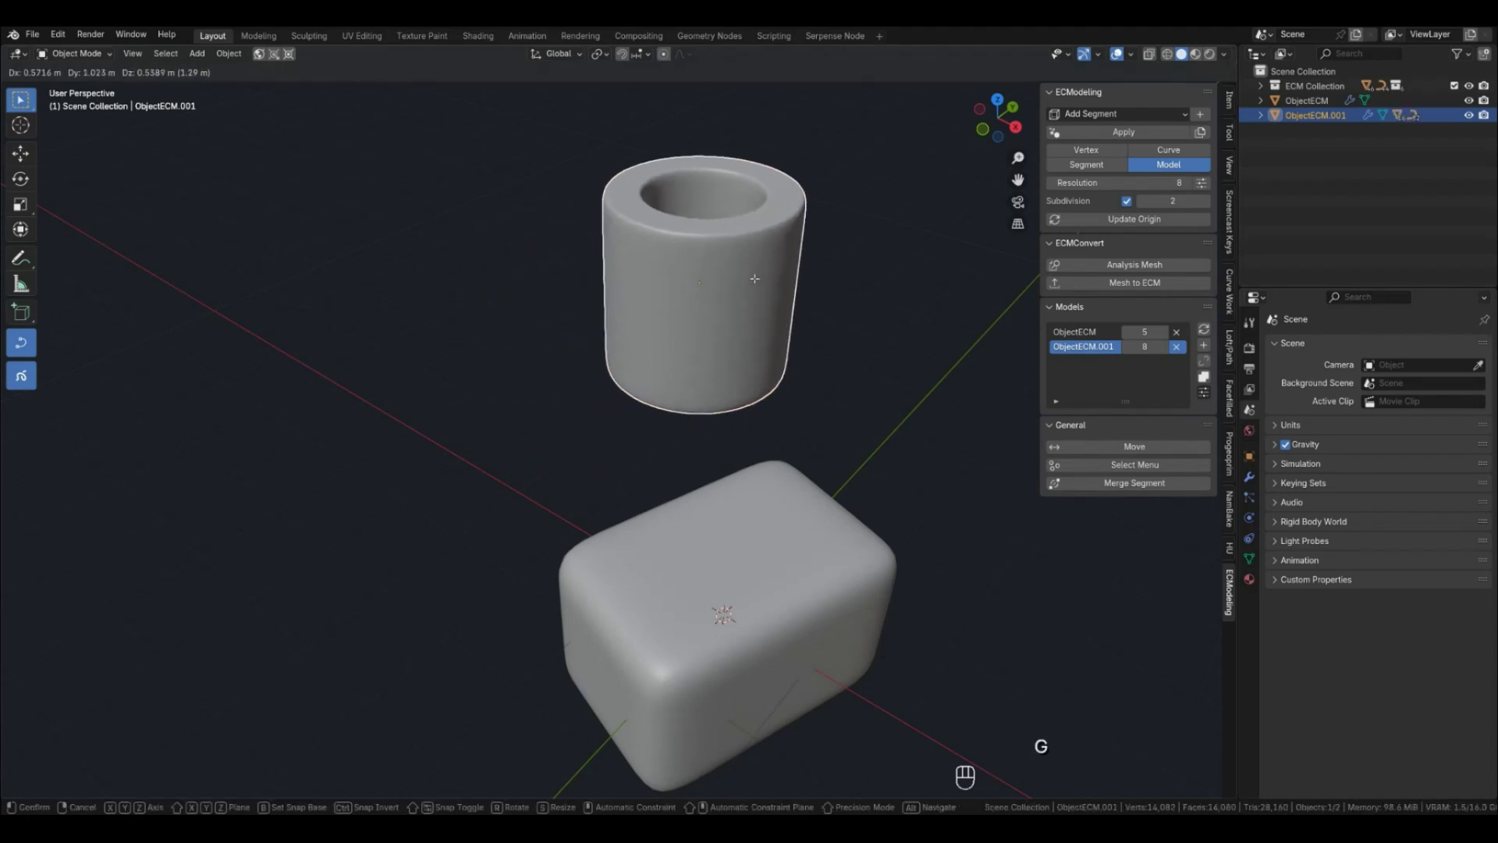
pyautogui.click(754, 278)
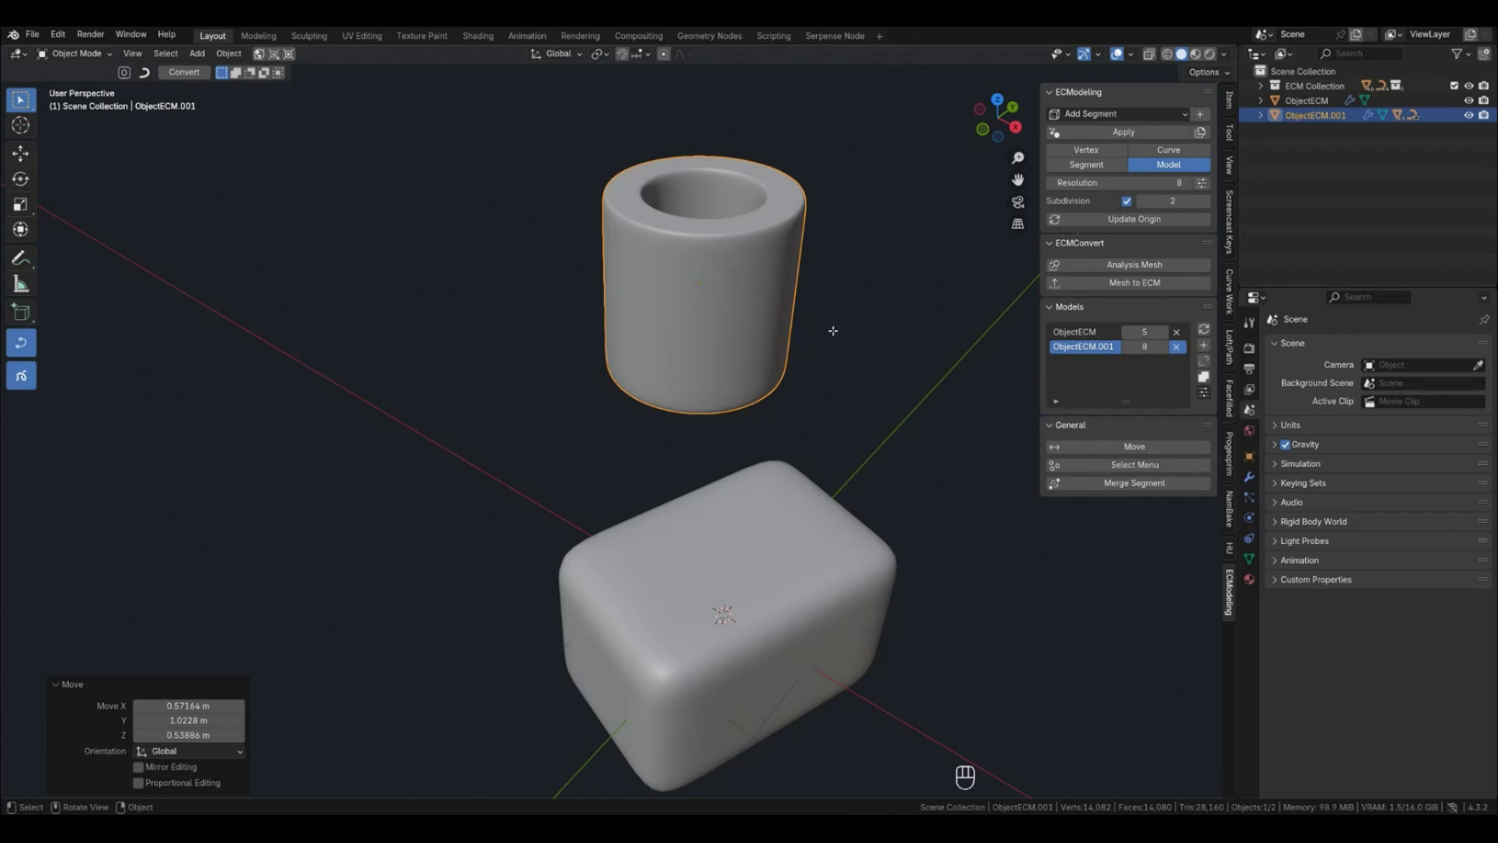
pyautogui.press('2')
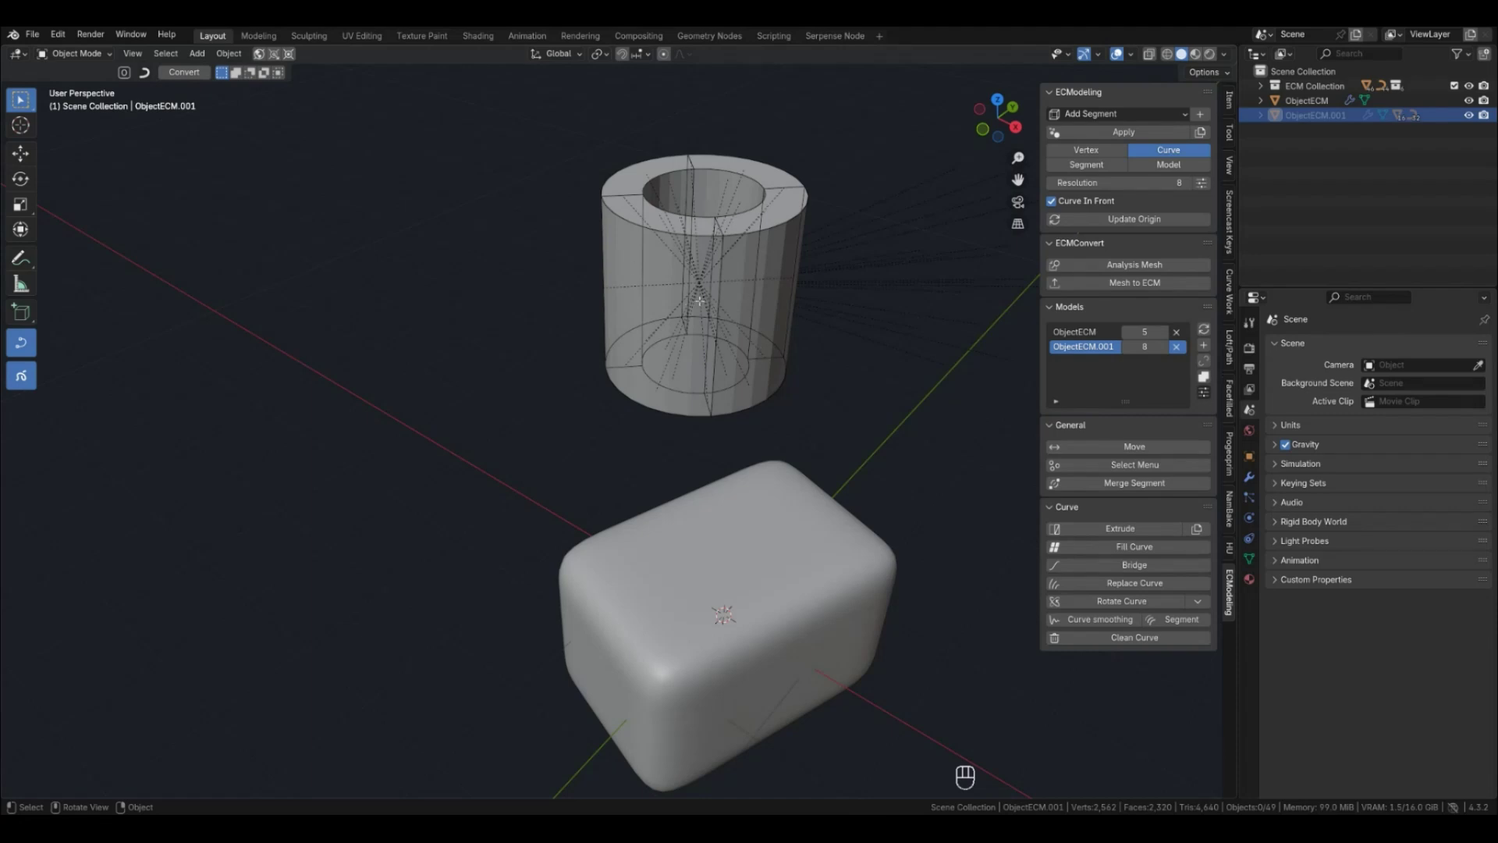
pyautogui.press('4')
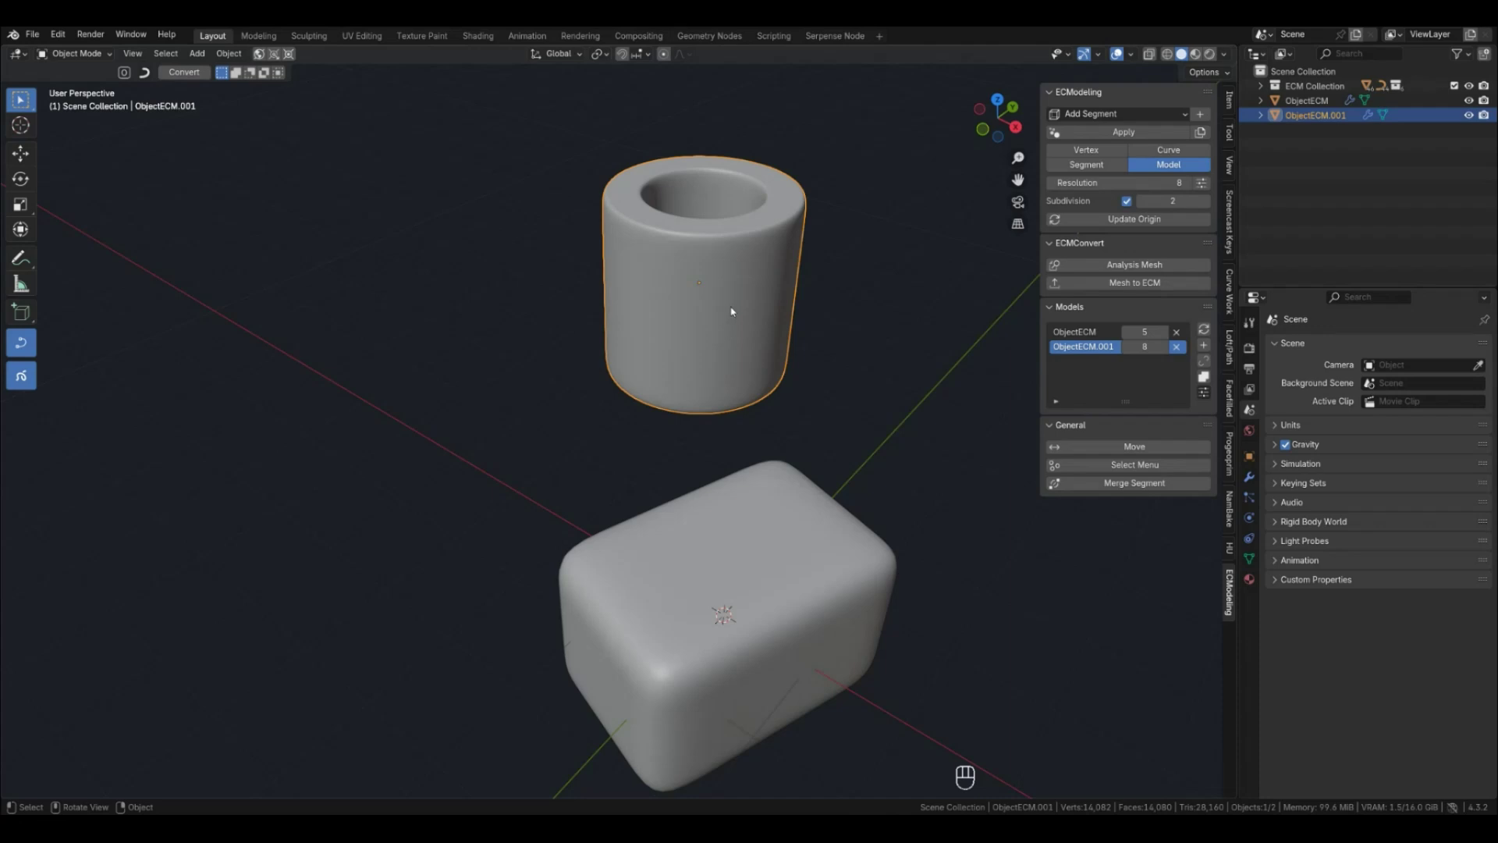
# View the moved bushing's curves in Curve mode again, ending in Model mode with nothing selected.
pyautogui.press('2')
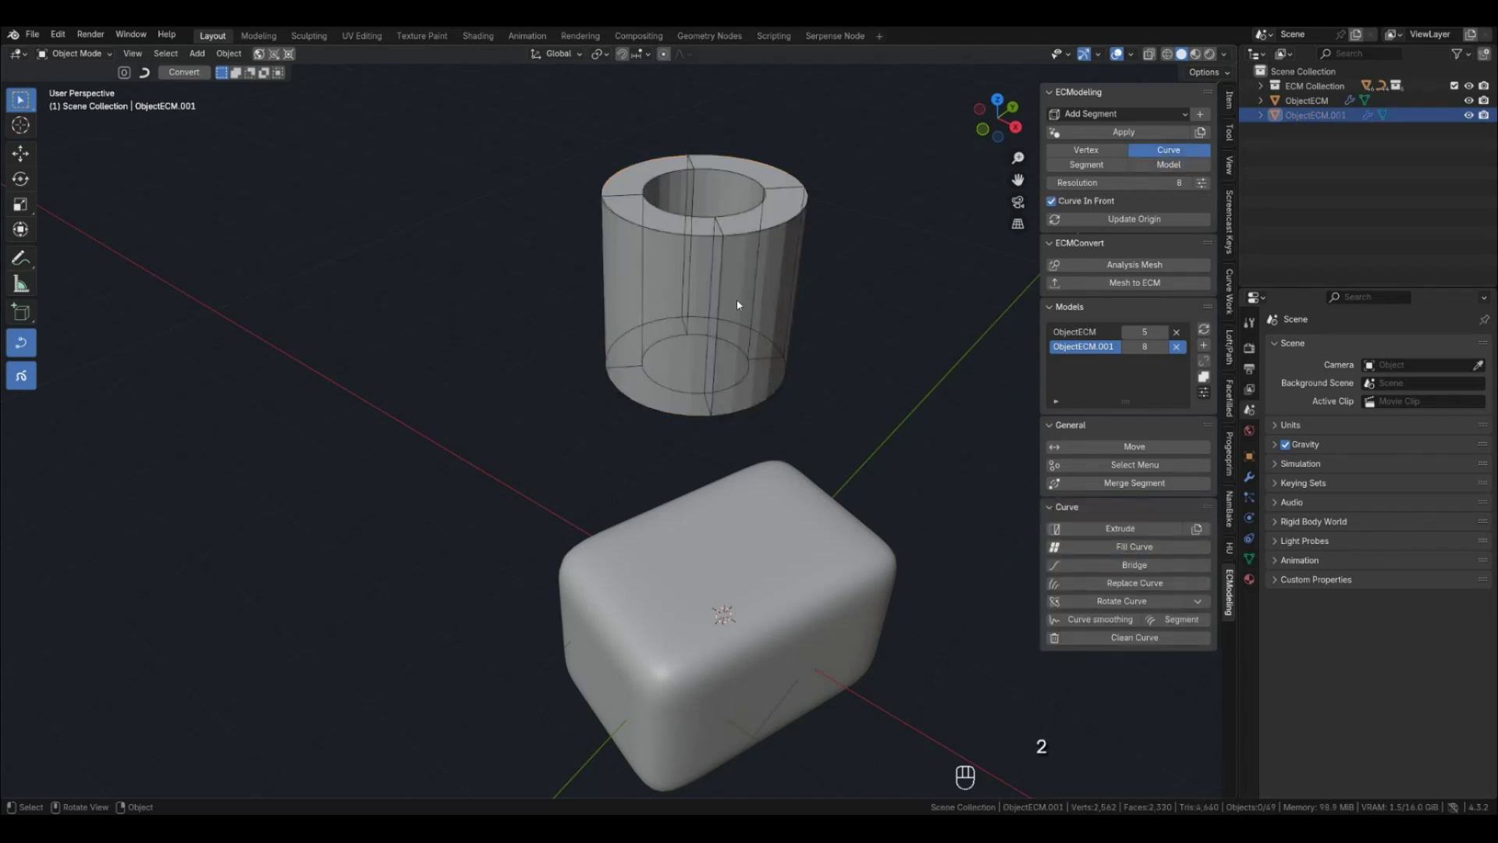
pyautogui.scroll(-2, 722, 344)
pyautogui.click(863, 346)
pyautogui.press('5')
pyautogui.press('4')
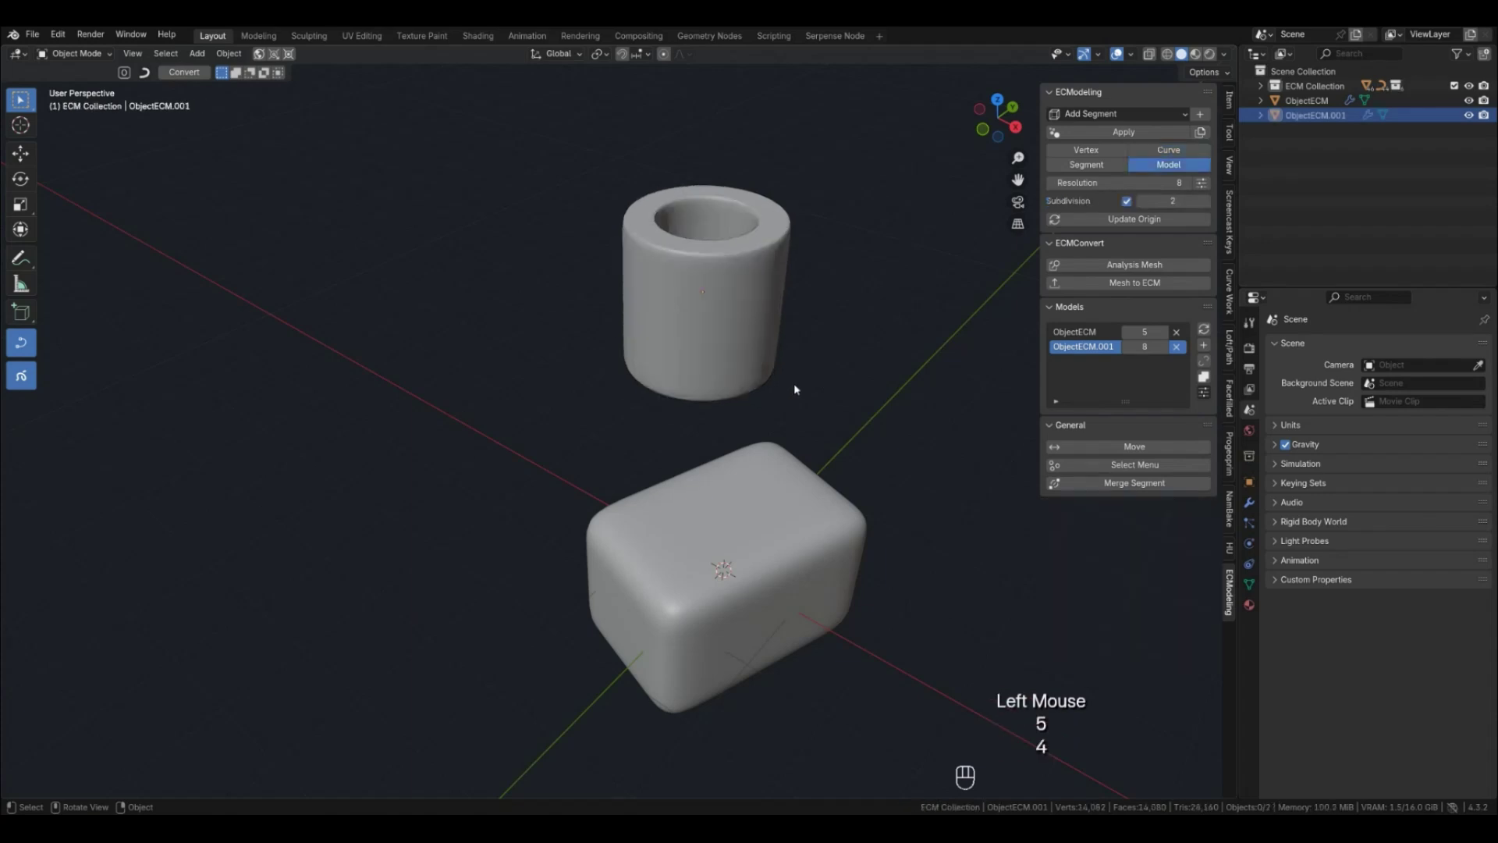
# Rotate the bushing above the block slightly about the global X axis and once more freely in the view plane.
pyautogui.scroll(-2, 793, 382)
pyautogui.keyDown('shift'); pyautogui.moveTo(792, 384); pyautogui.dragTo(636, 494, button='middle'); pyautogui.keyUp('shift')
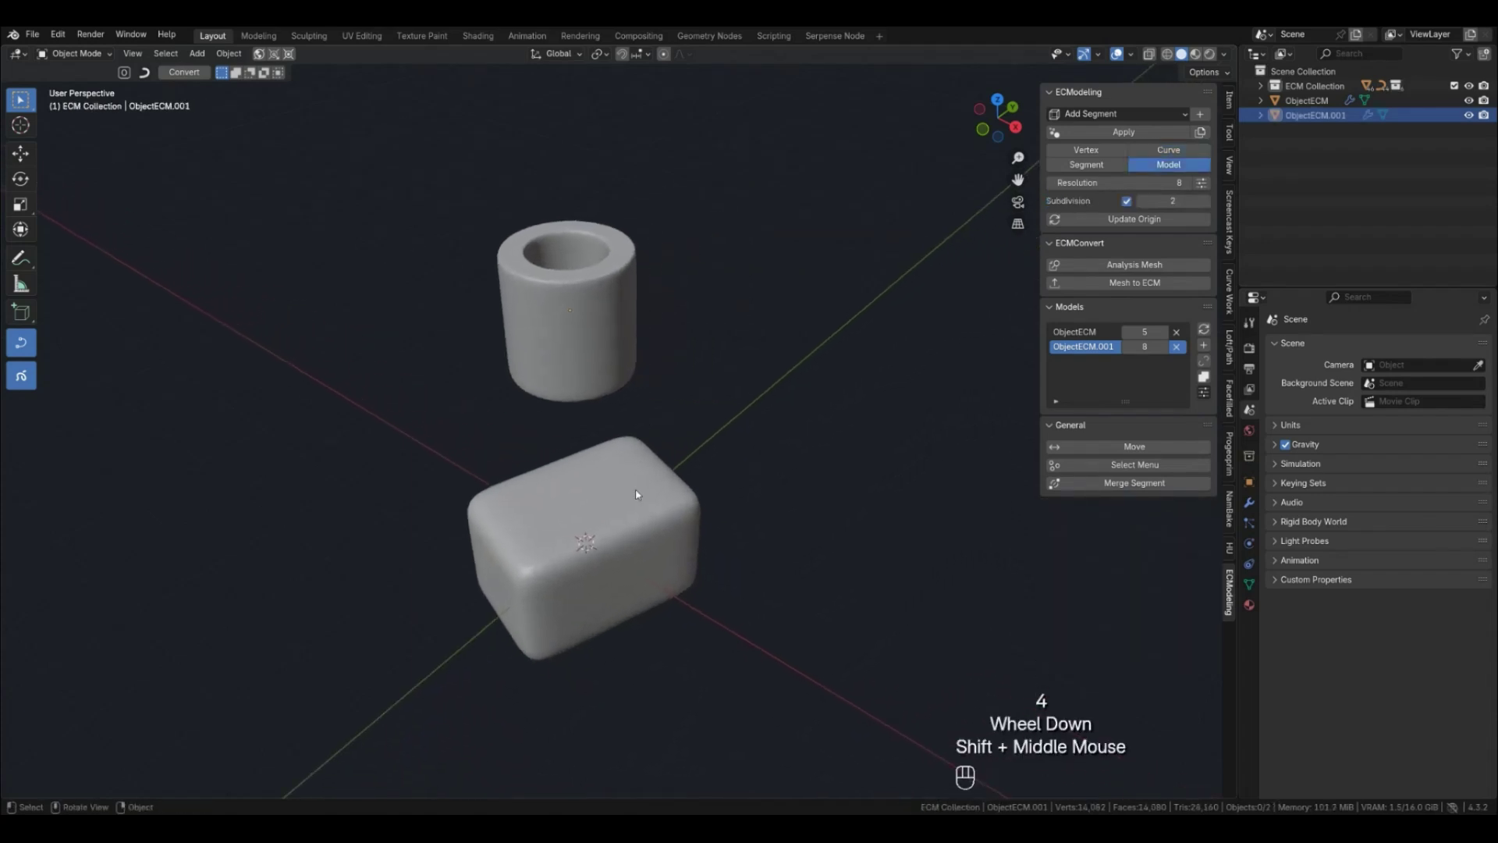
pyautogui.click(636, 494)
pyautogui.click(663, 404)
pyautogui.press('r')
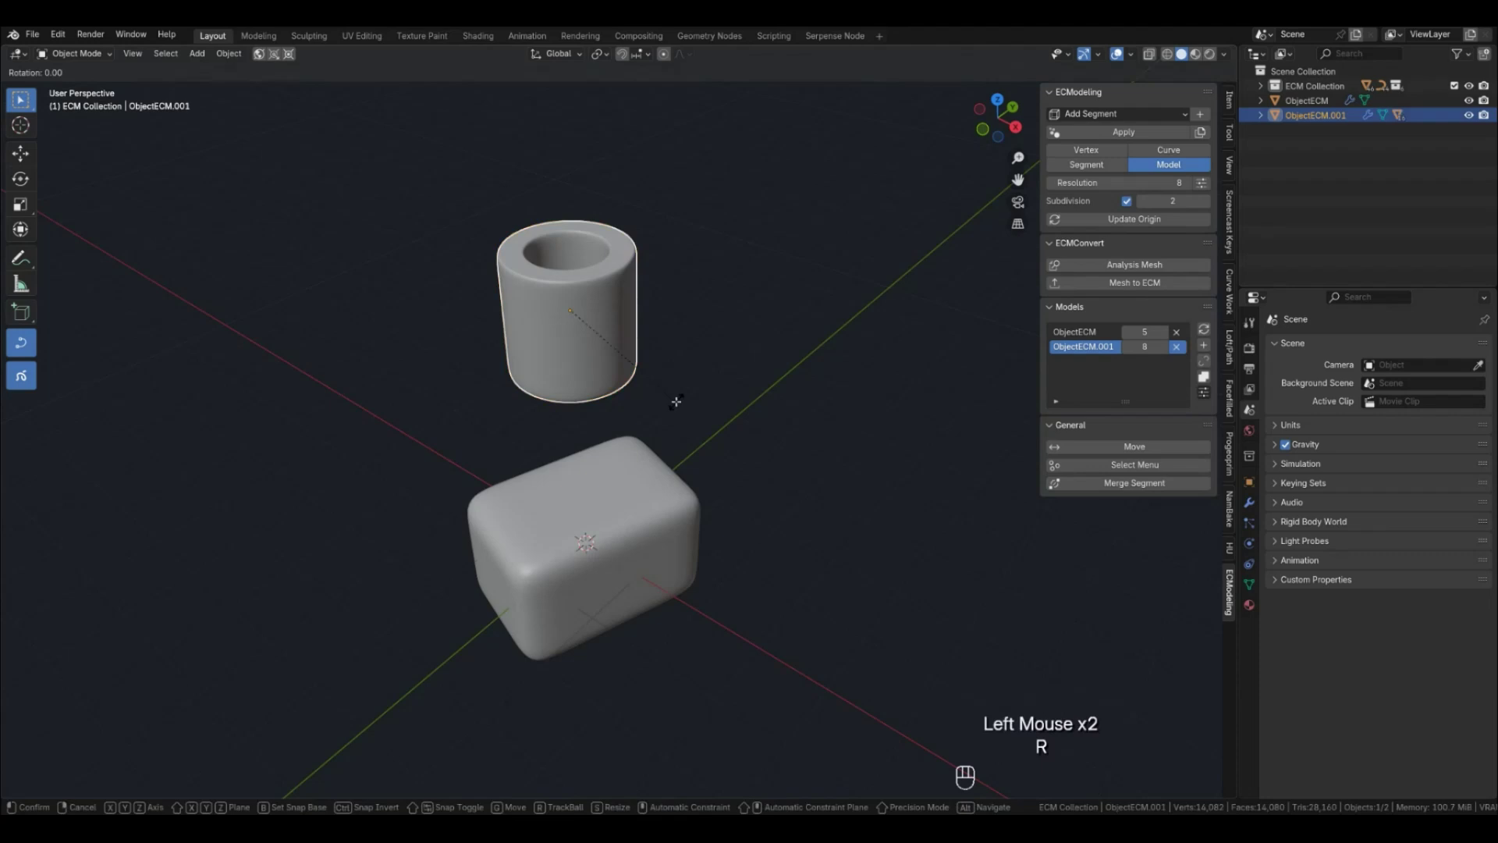
pyautogui.press('x')
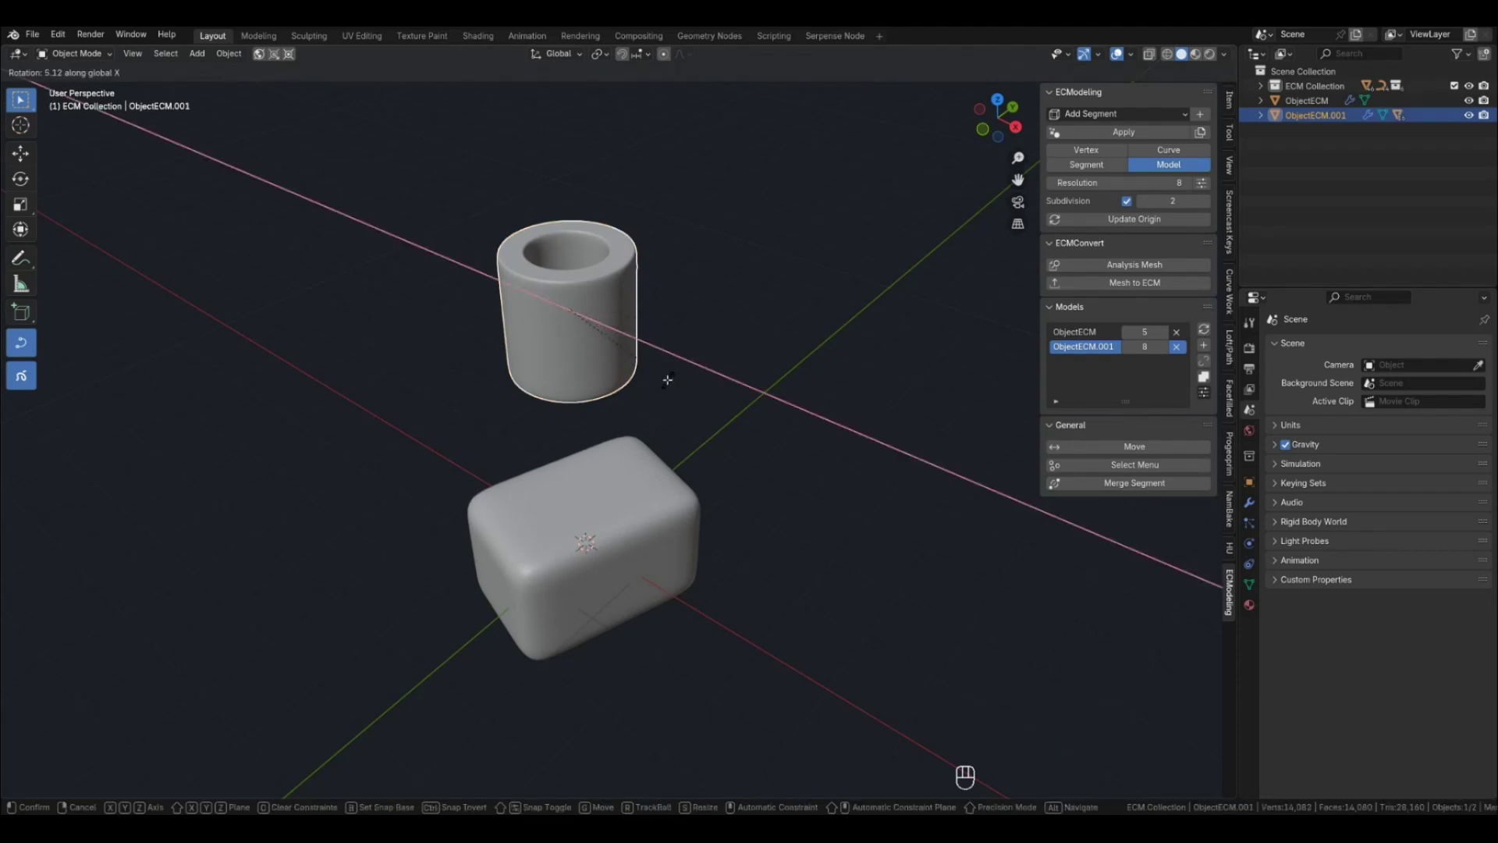
pyautogui.click(668, 382)
pyautogui.press('r')
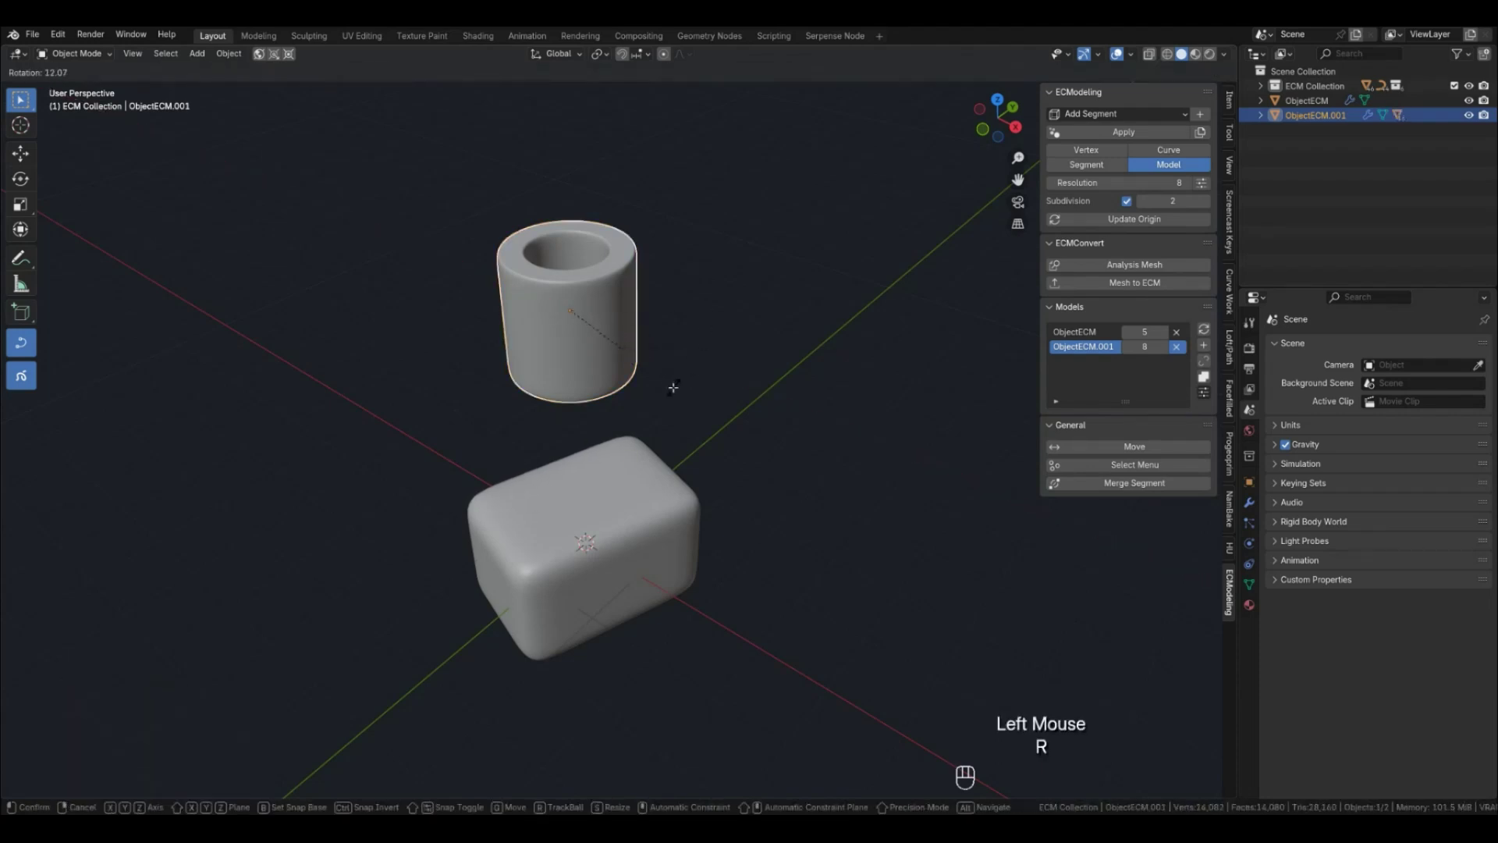
pyautogui.click(672, 388)
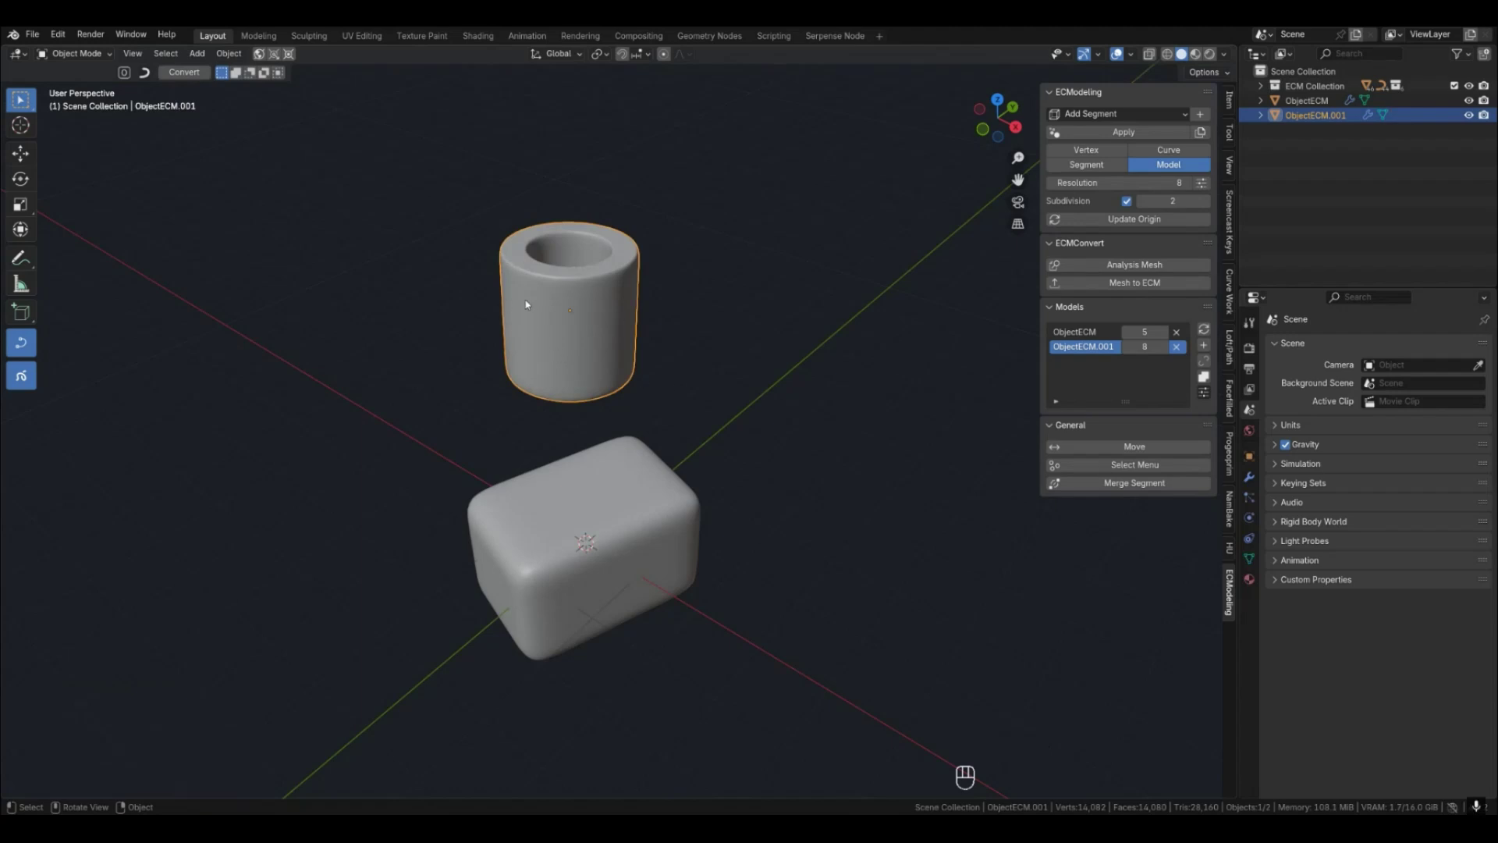
# Tilt the whole bushing about the global X axis so its open end leans toward the viewer.
pyautogui.click(22, 379)
pyautogui.click(23, 380)
pyautogui.click(611, 337)
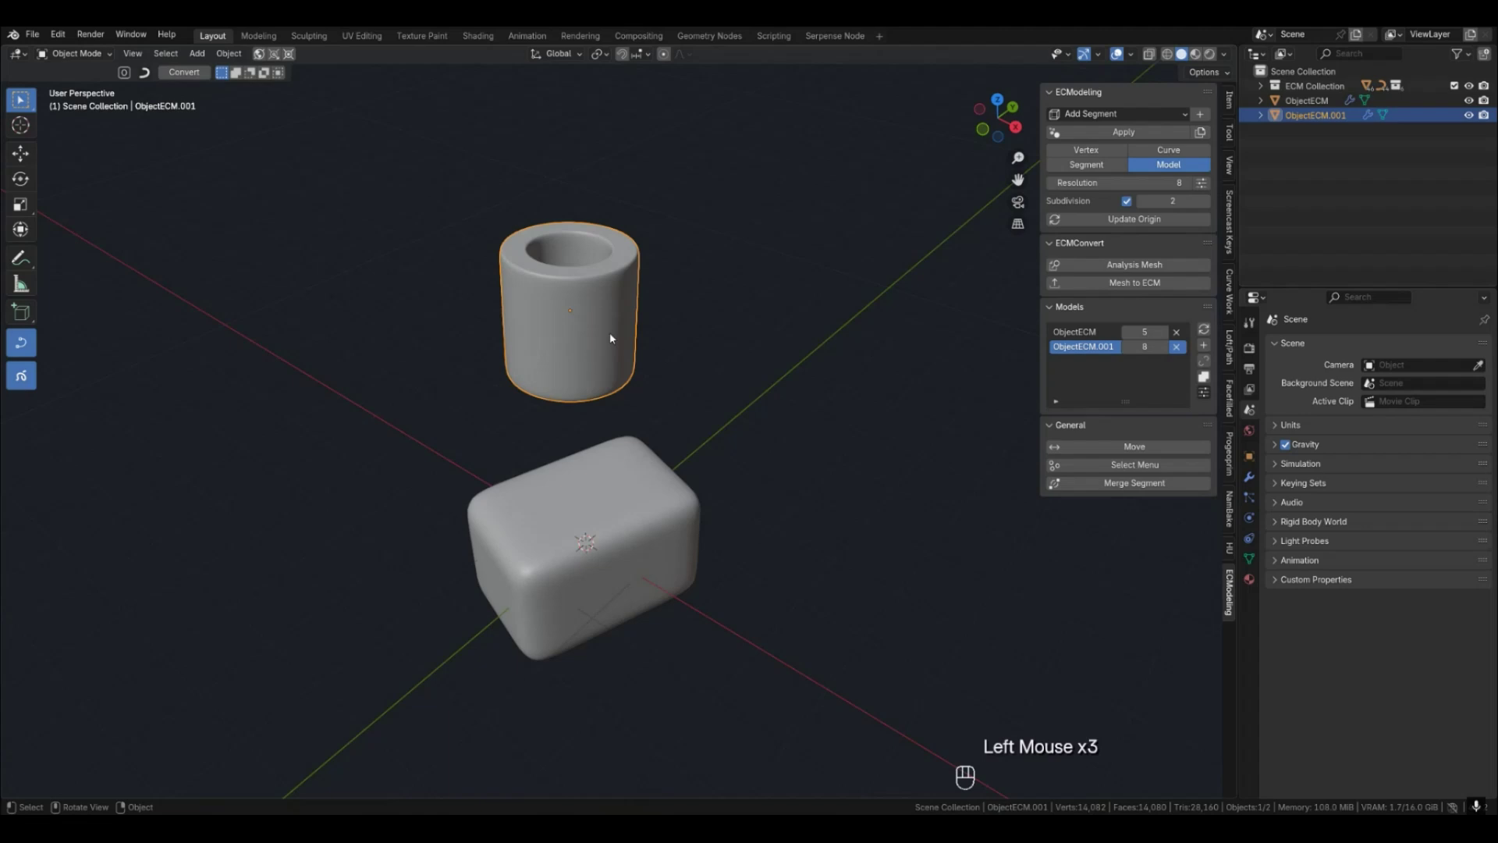
pyautogui.press('r')
pyautogui.press('x')
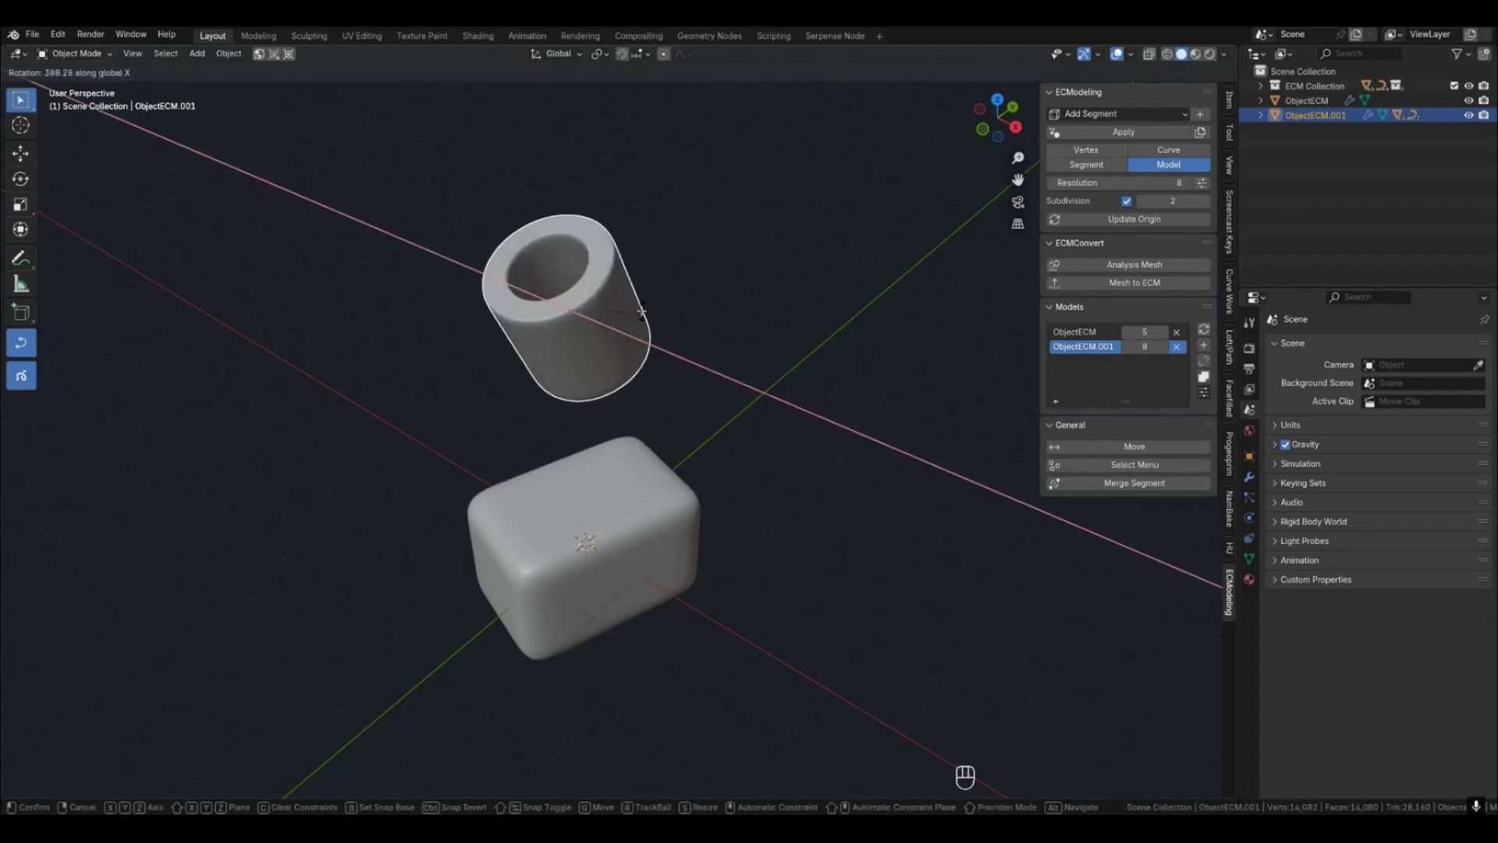
pyautogui.click(646, 294)
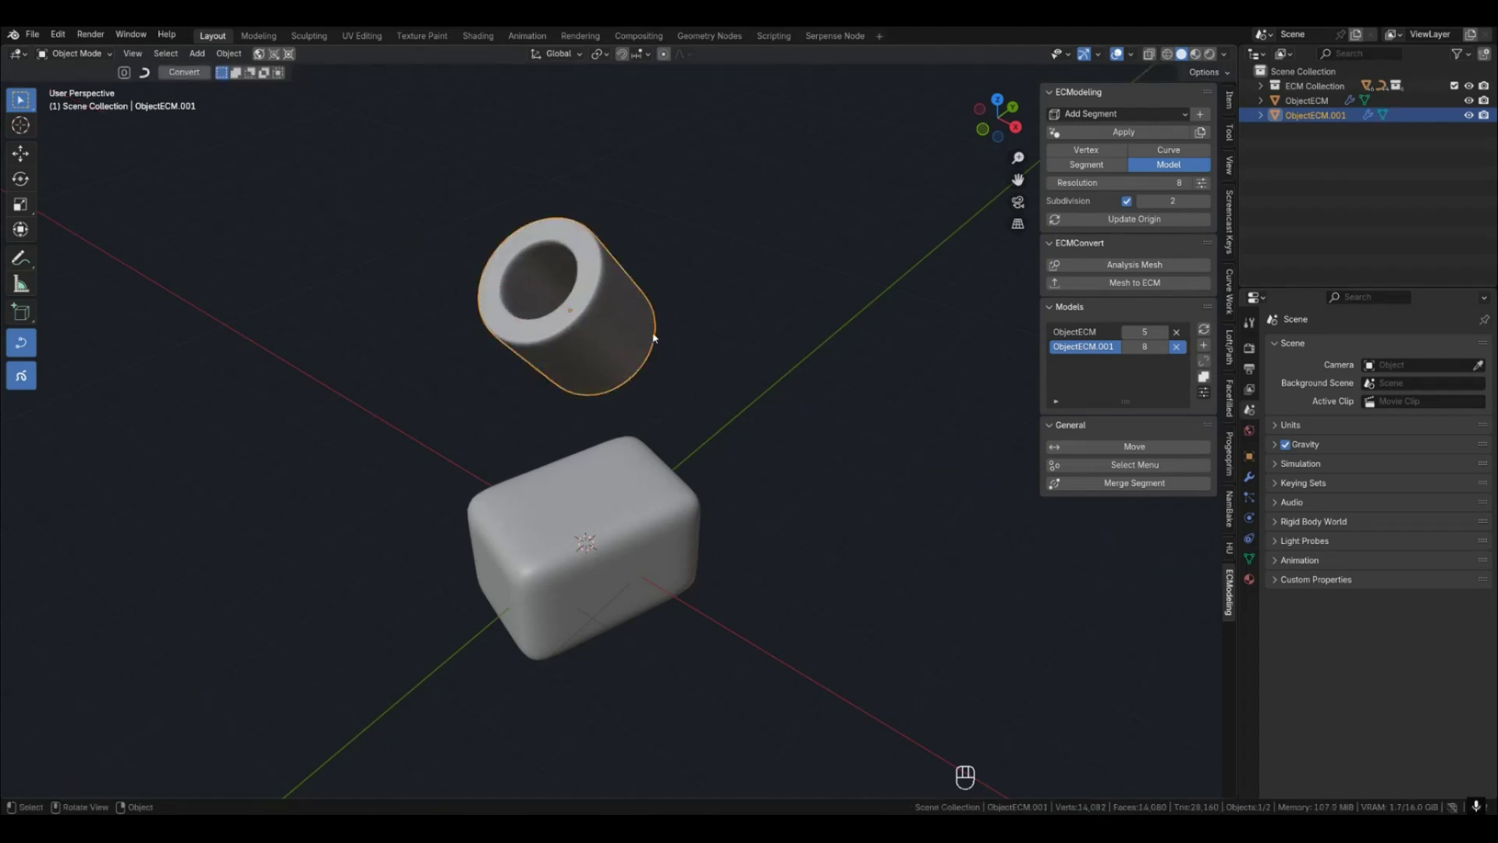
# Examine the tilted bushing in the Curve, Segment, Model and Vertex display modes.
pyautogui.press('2')
pyautogui.press('3')
pyautogui.press('4')
pyautogui.press('1')
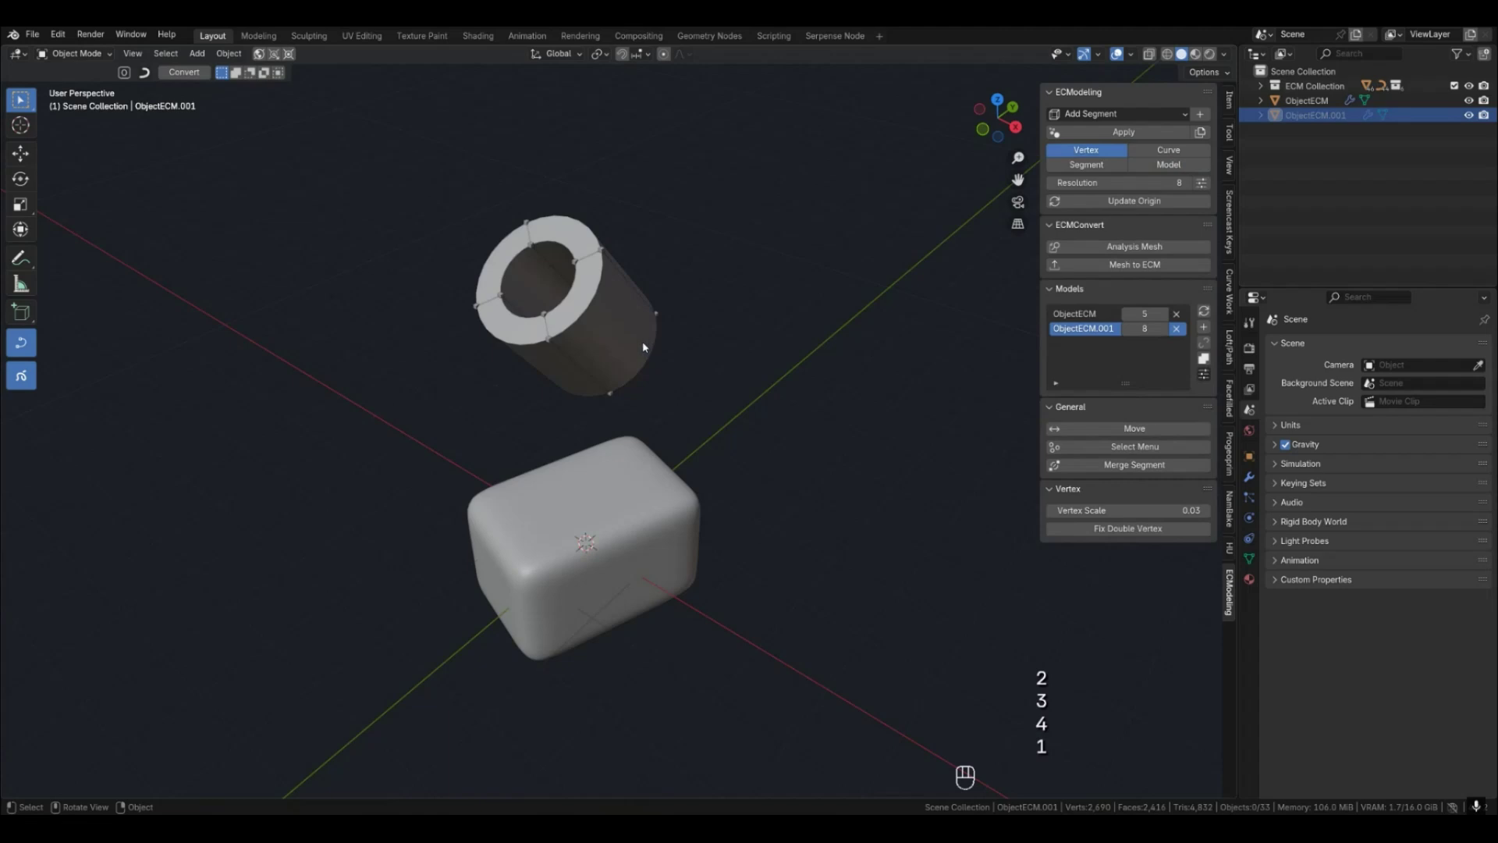
pyautogui.press('2')
pyautogui.press('3')
# Select all of the tilted bushing's vertices in Vertex mode and its curves in Curve mode, ending in Model mode with nothing selected.
pyautogui.press('1')
pyautogui.moveTo(426, 192); pyautogui.dragTo(718, 418)
pyautogui.press('2')
pyautogui.moveTo(419, 178); pyautogui.dragTo(693, 419)
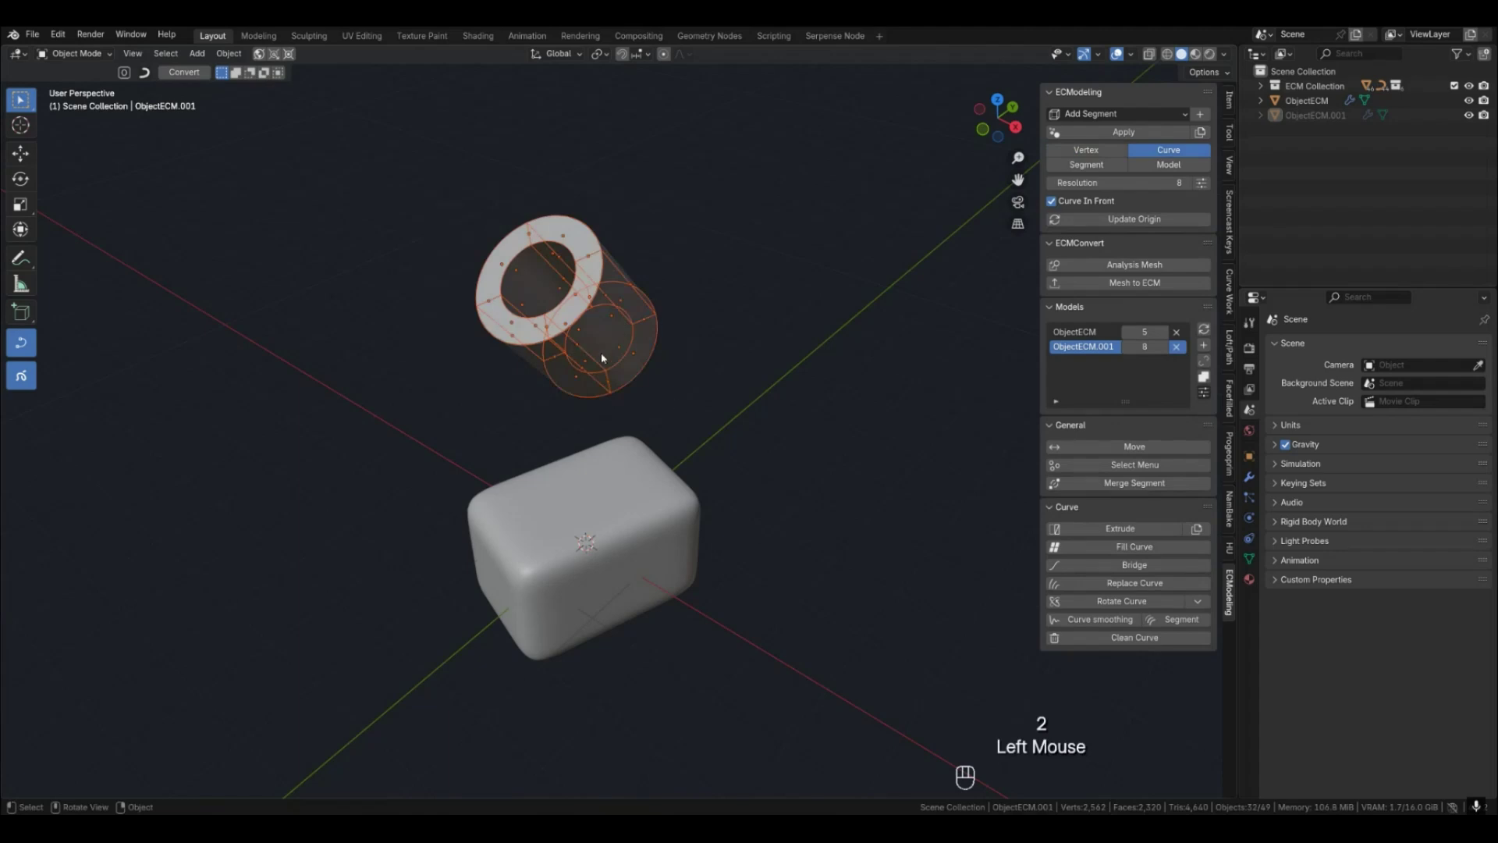
pyautogui.press('4')
pyautogui.doubleClick(639, 344)
pyautogui.click(714, 394)
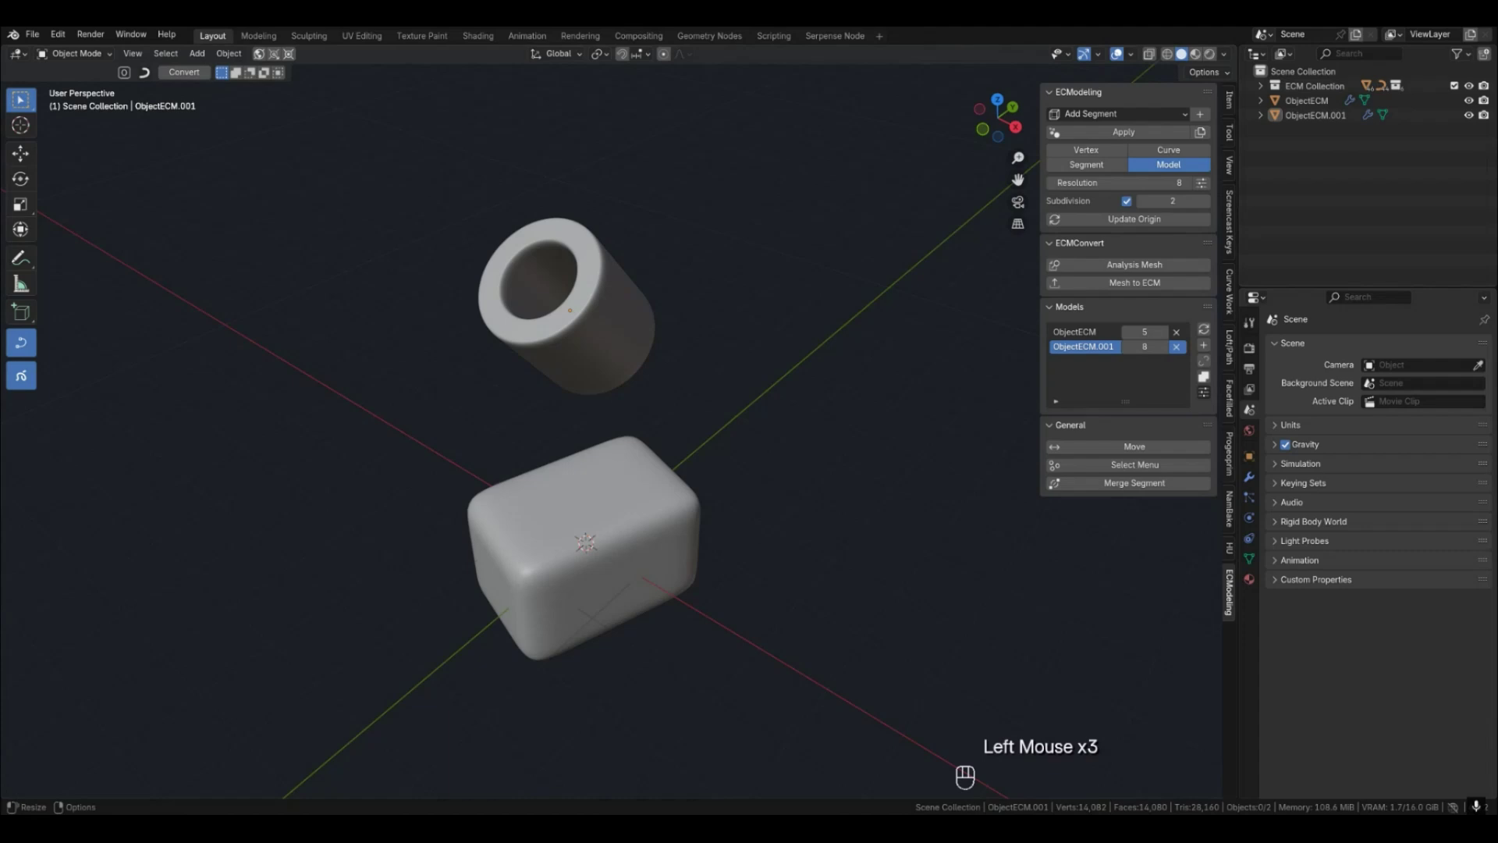
# Delete both ECM models and add a new empty ECM object, checking its sub-collections in ECM Collection.
pyautogui.click(1178, 348)
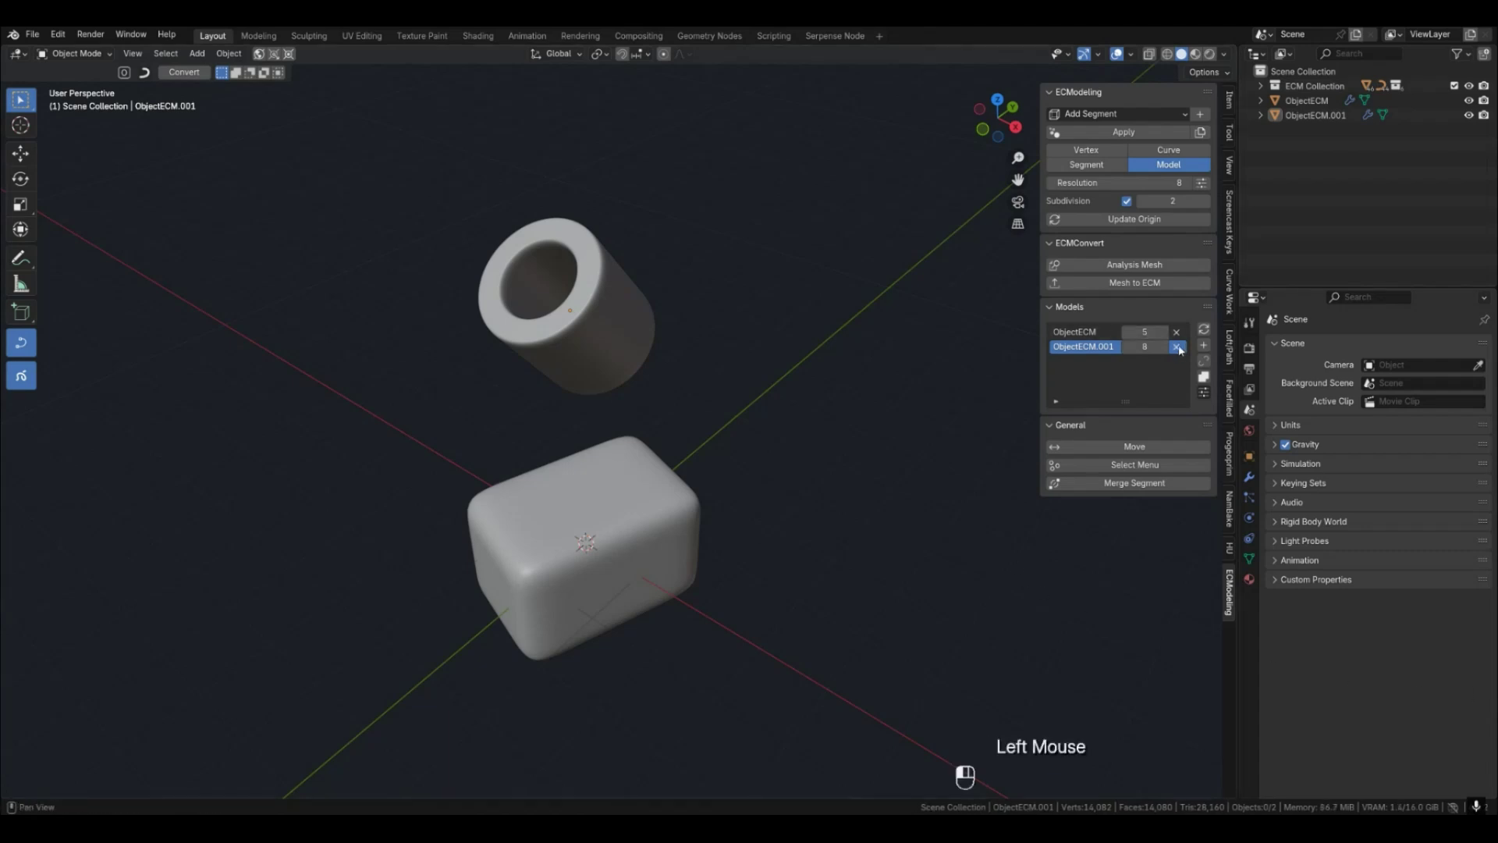
pyautogui.click(1178, 316)
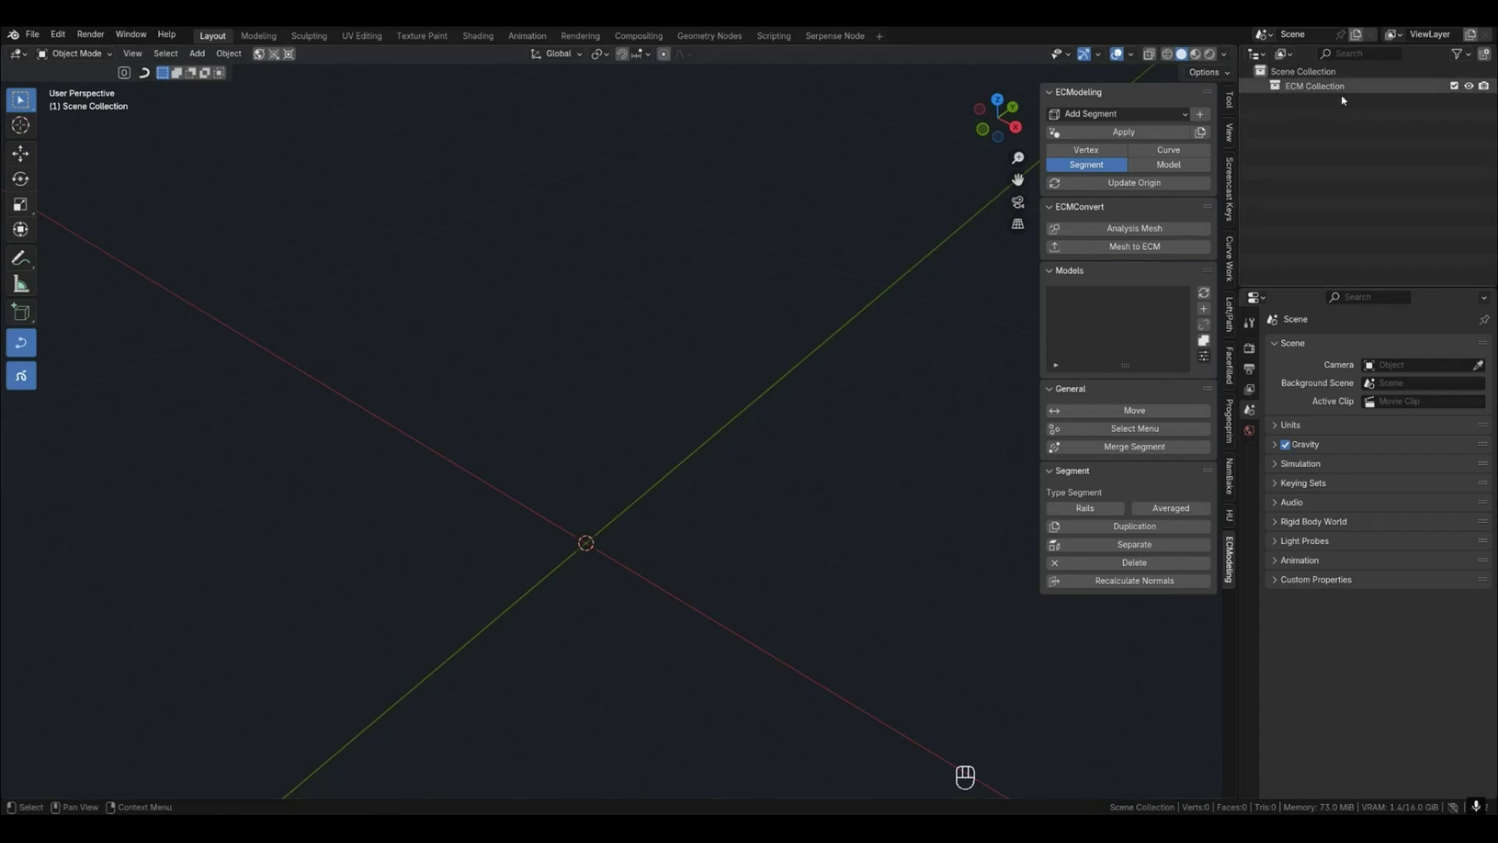
pyautogui.click(1204, 310)
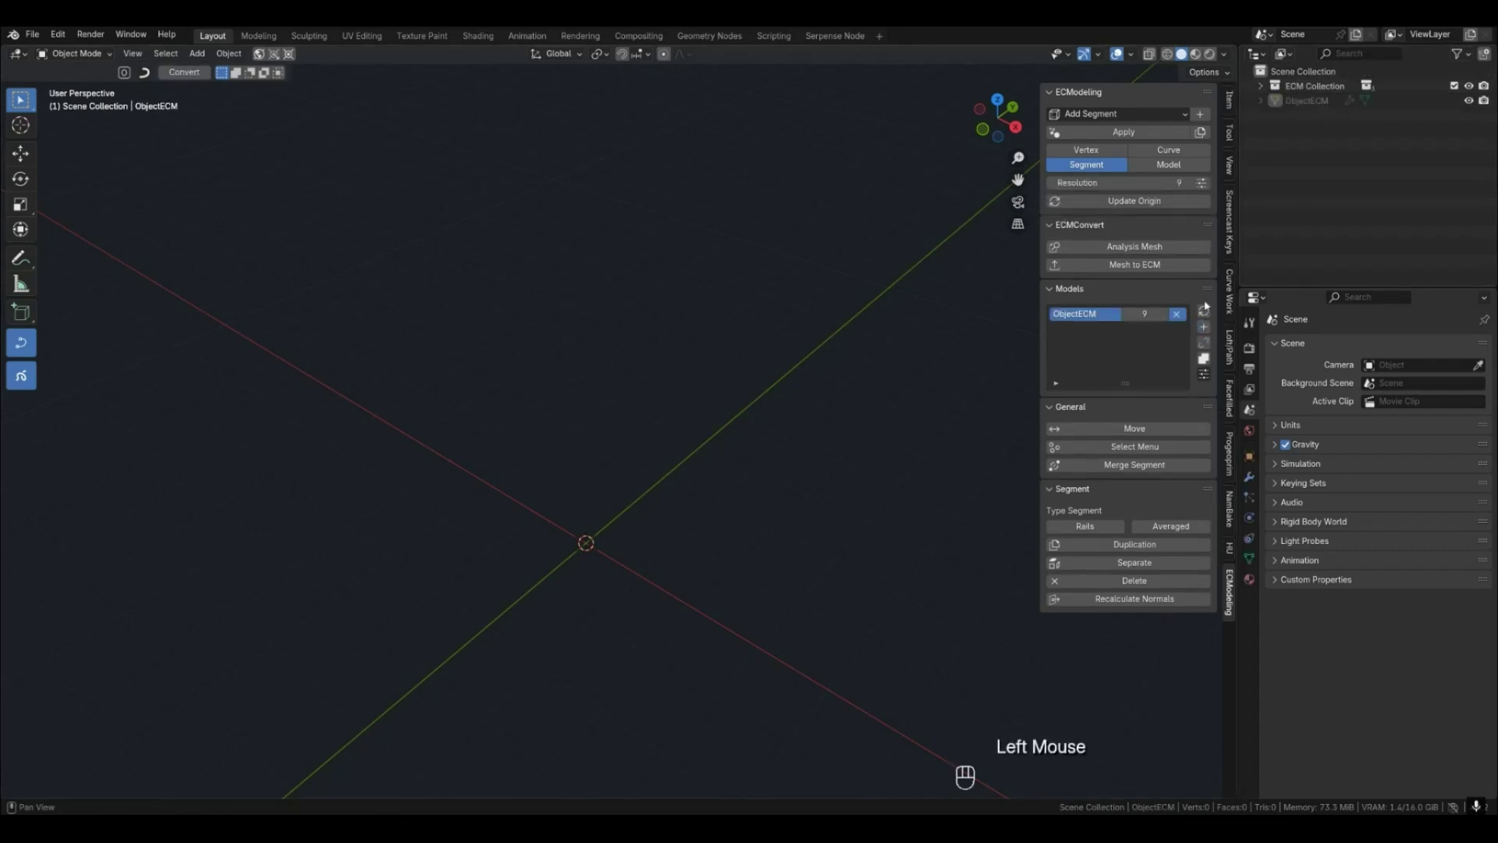
pyautogui.click(1260, 87)
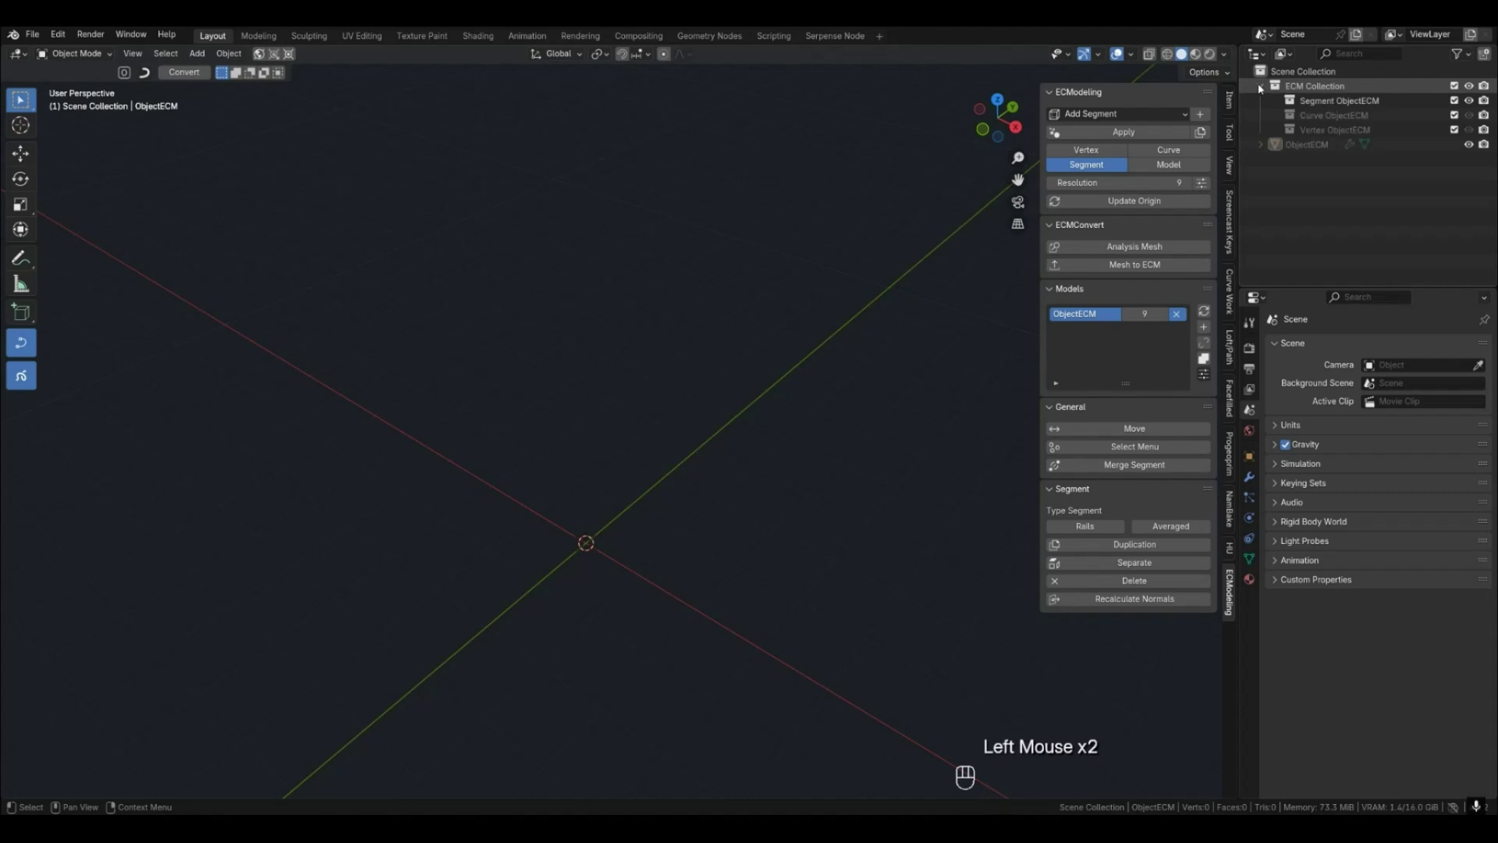
pyautogui.click(1260, 86)
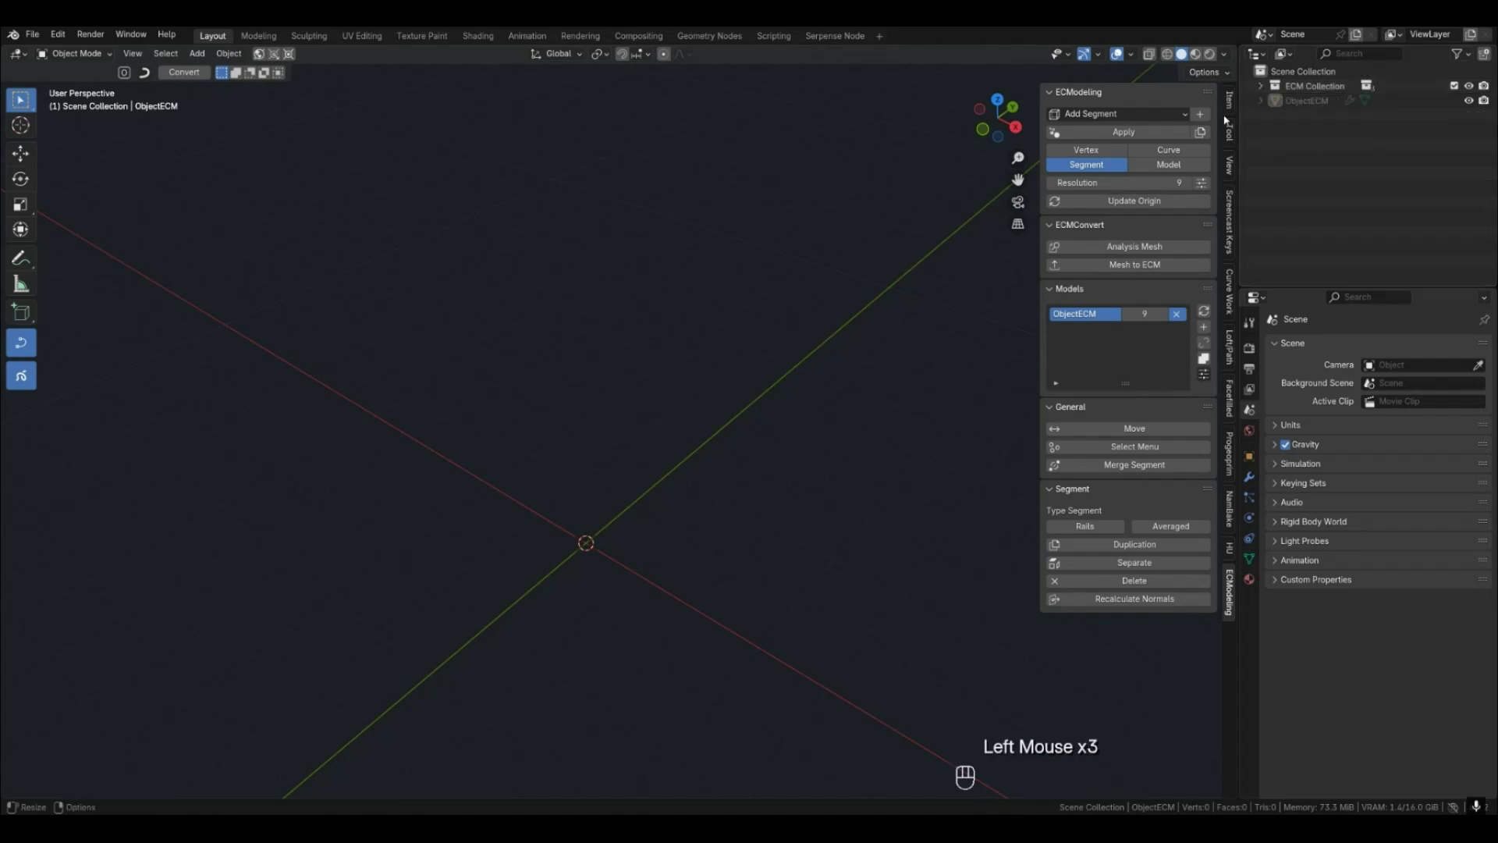
# Add a Bushing primitive to the empty ObjectECM and display it in Model mode.
pyautogui.click(1133, 117)
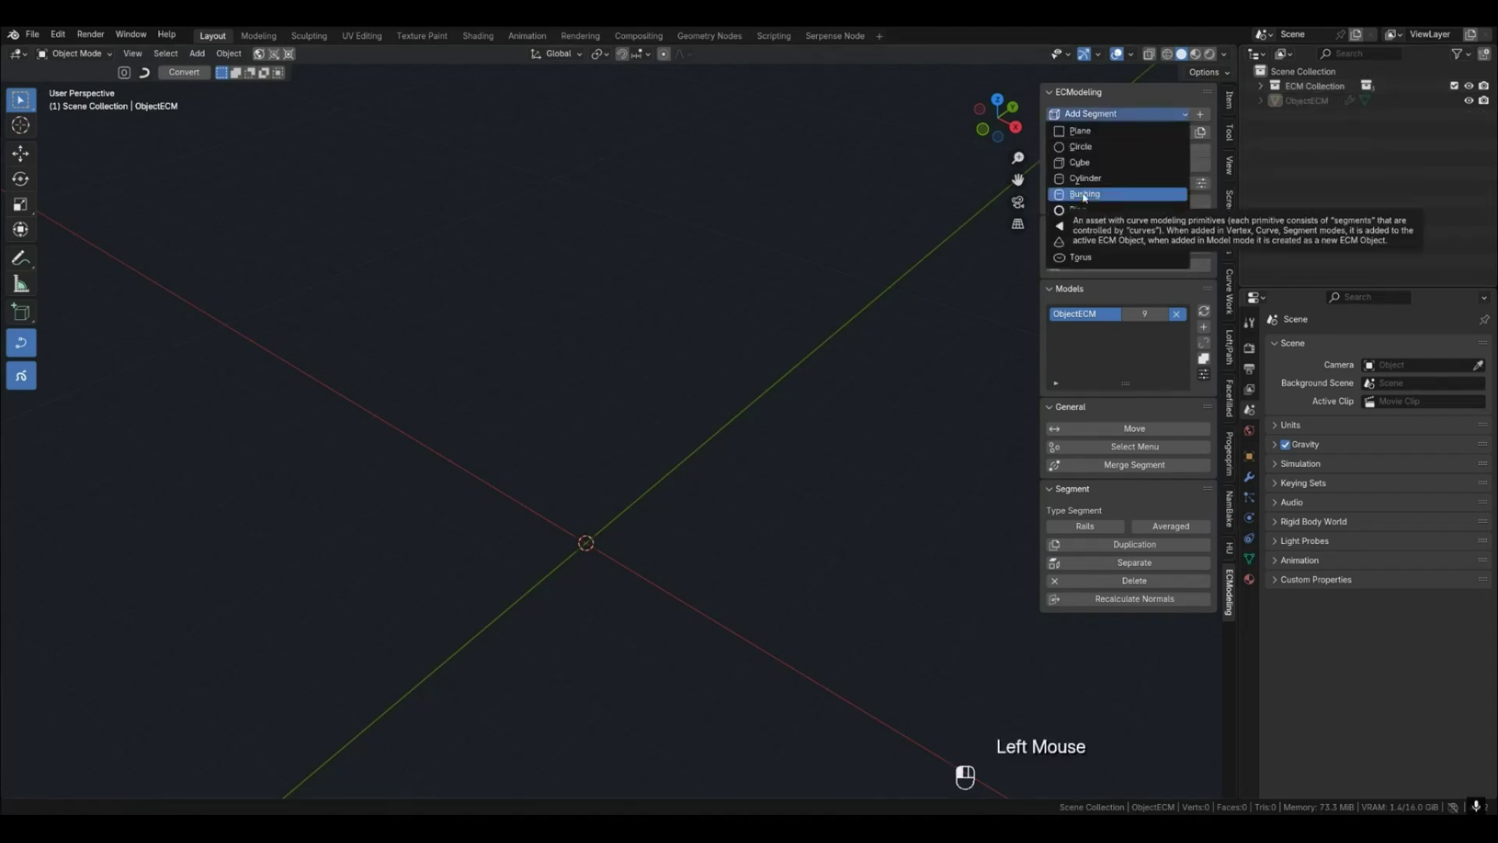
pyautogui.click(1088, 195)
pyautogui.moveTo(843, 421); pyautogui.dragTo(752, 555, button='middle')
pyautogui.press('4')
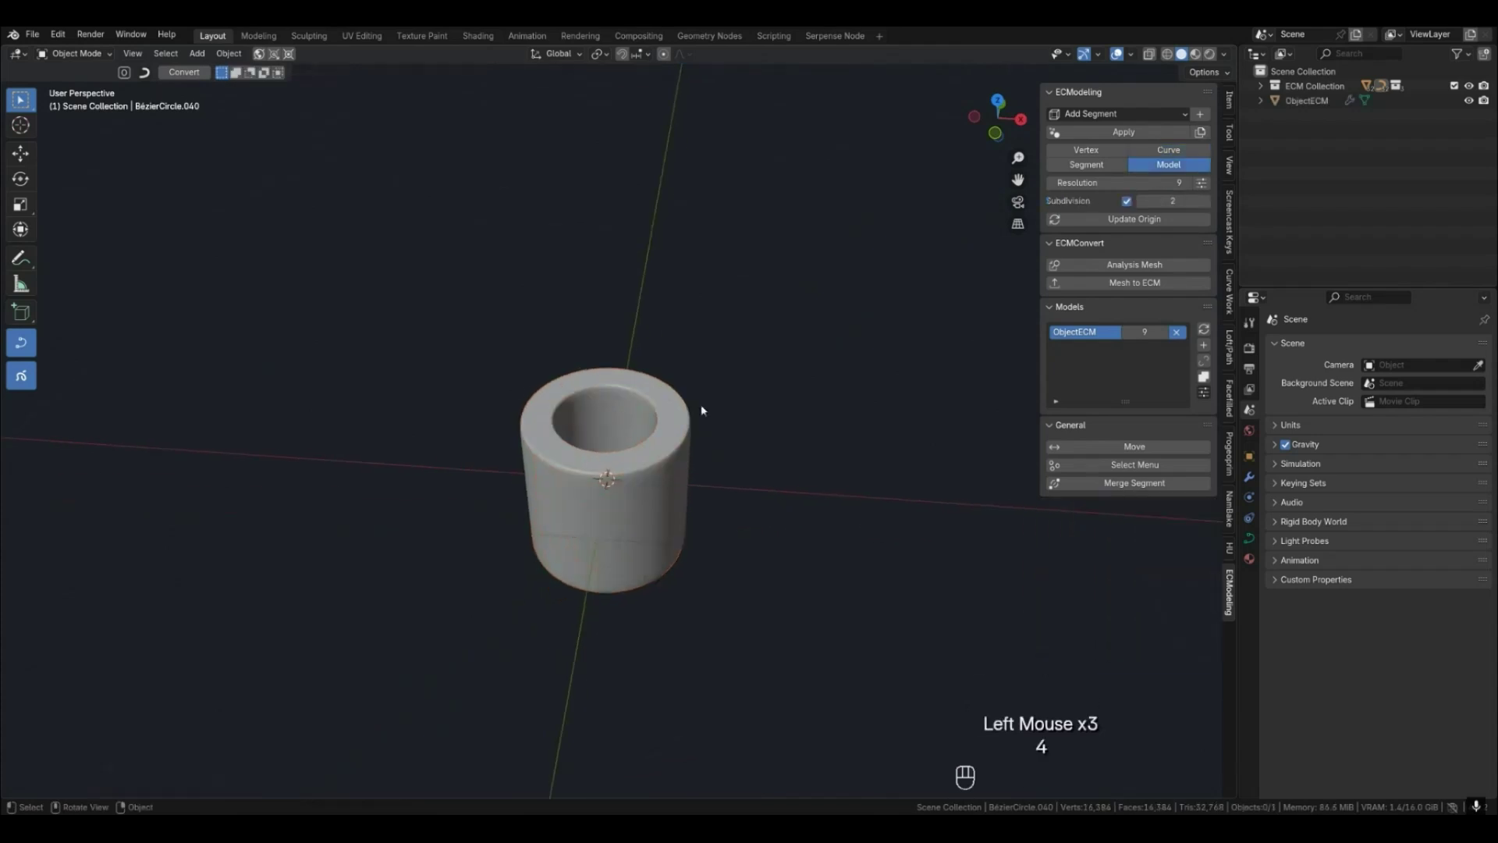
# Add a Cube in Model mode as a separate ECM model and move it along X to stand beside the bushing.
pyautogui.click(1142, 116)
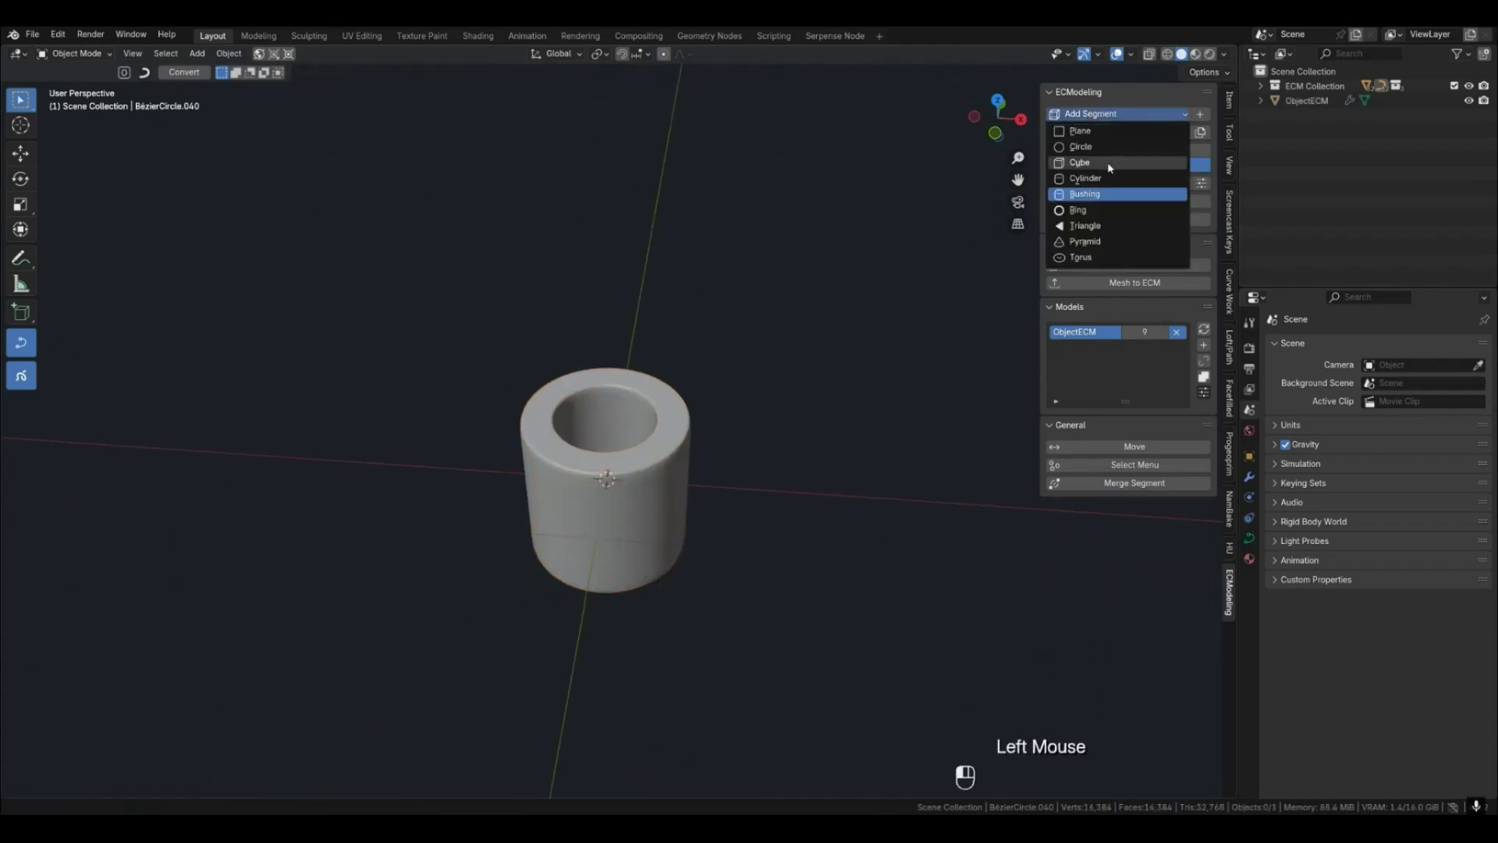
pyautogui.click(1109, 165)
pyautogui.click(1157, 165)
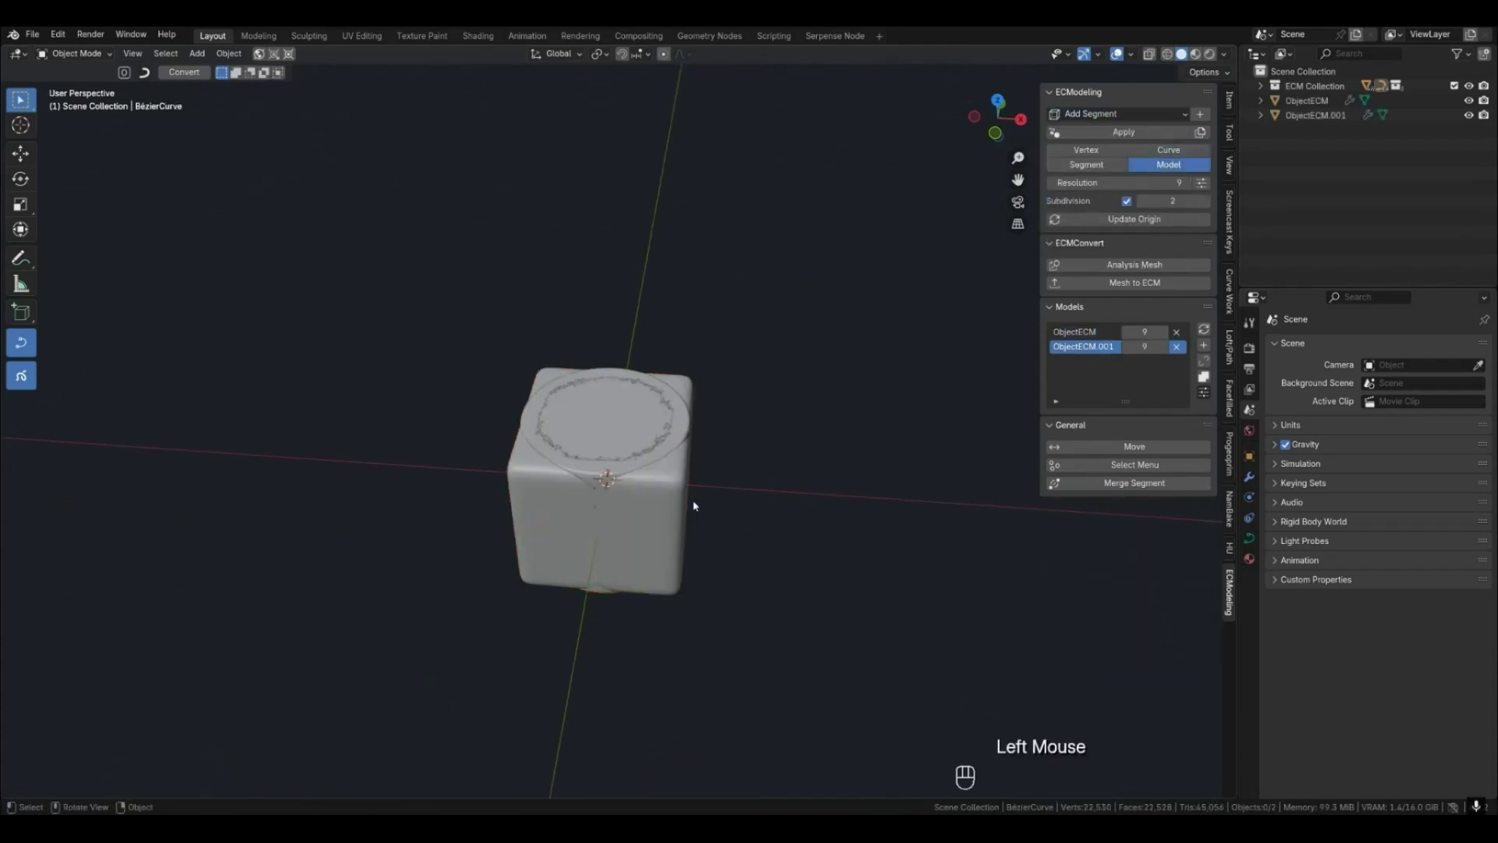
pyautogui.click(669, 509)
pyautogui.press('g')
pyautogui.press('x')
pyautogui.click(761, 491)
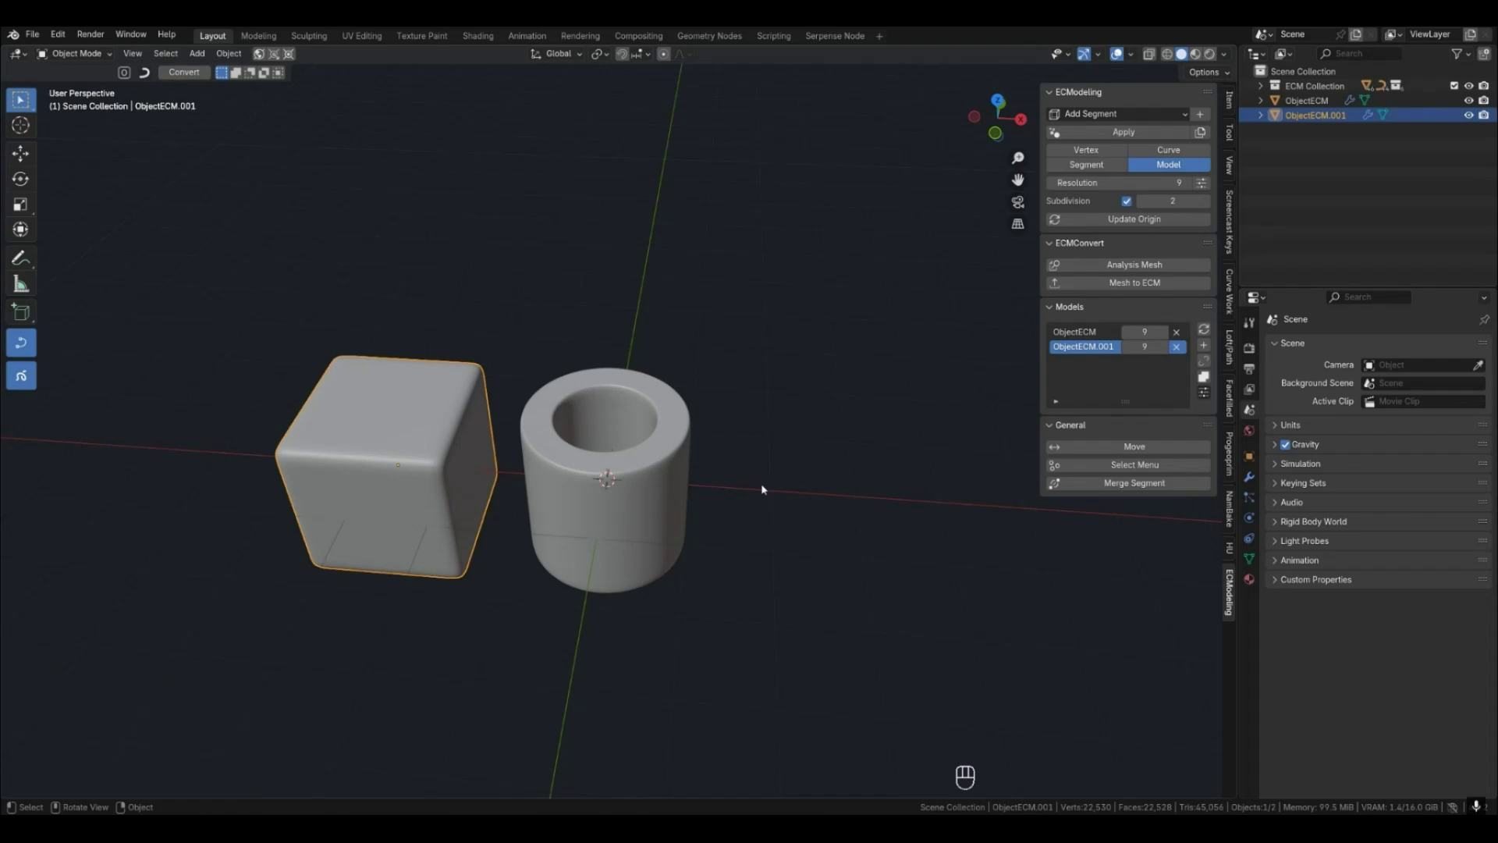
pyautogui.click(778, 559)
pyautogui.keyDown('shift'); pyautogui.moveTo(679, 555); pyautogui.dragTo(832, 547, button='middle'); pyautogui.keyUp('shift')
pyautogui.scroll(1, 835, 548)
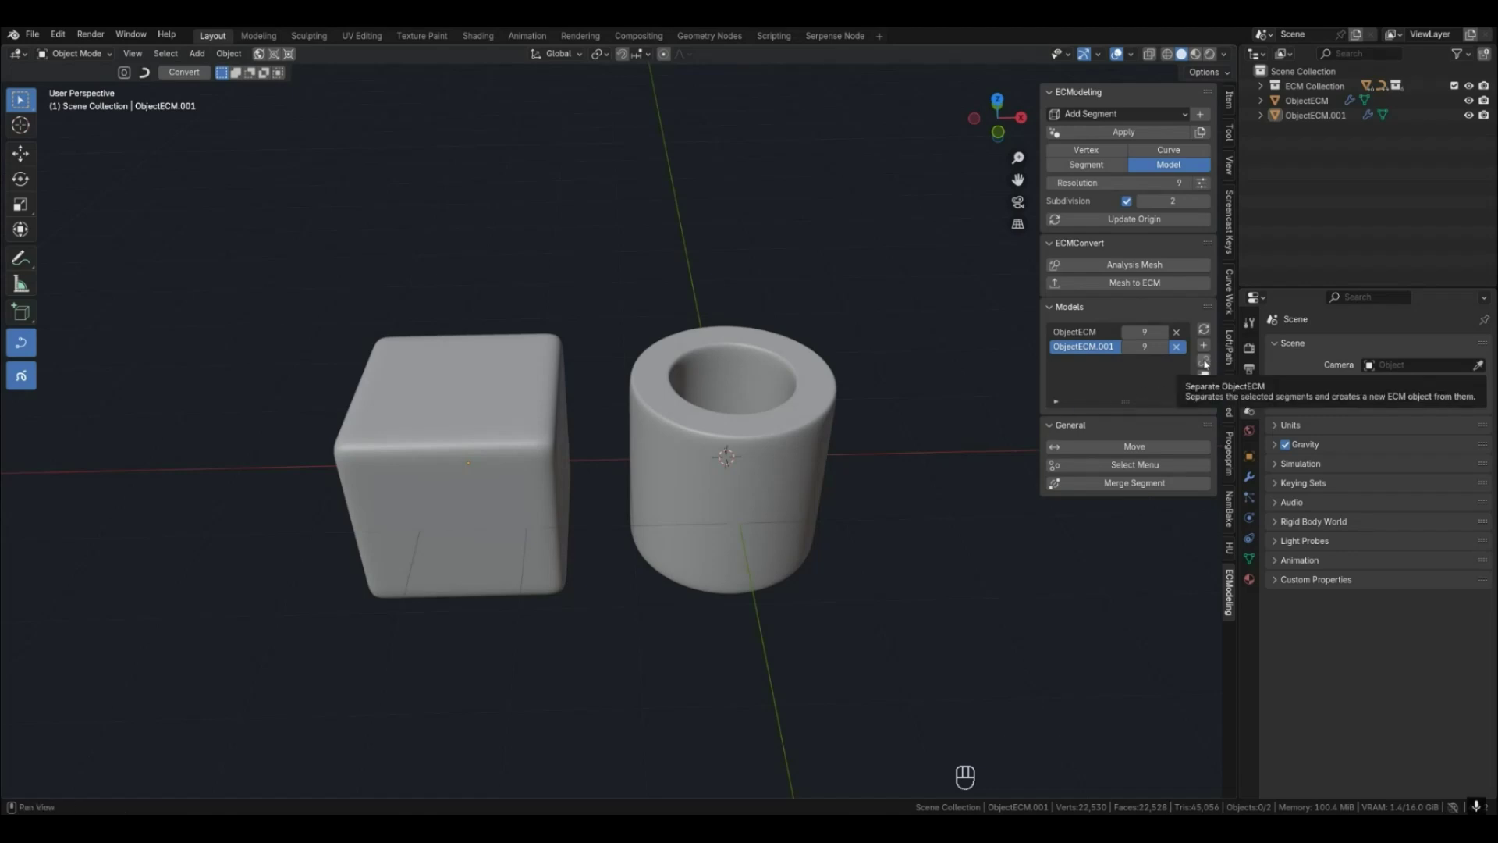
# Select the cube's top and the side facing the bushing in Segment mode and separate them into a new ECM object.
pyautogui.click(912, 478)
pyautogui.moveTo(842, 473); pyautogui.dragTo(826, 496, button='middle')
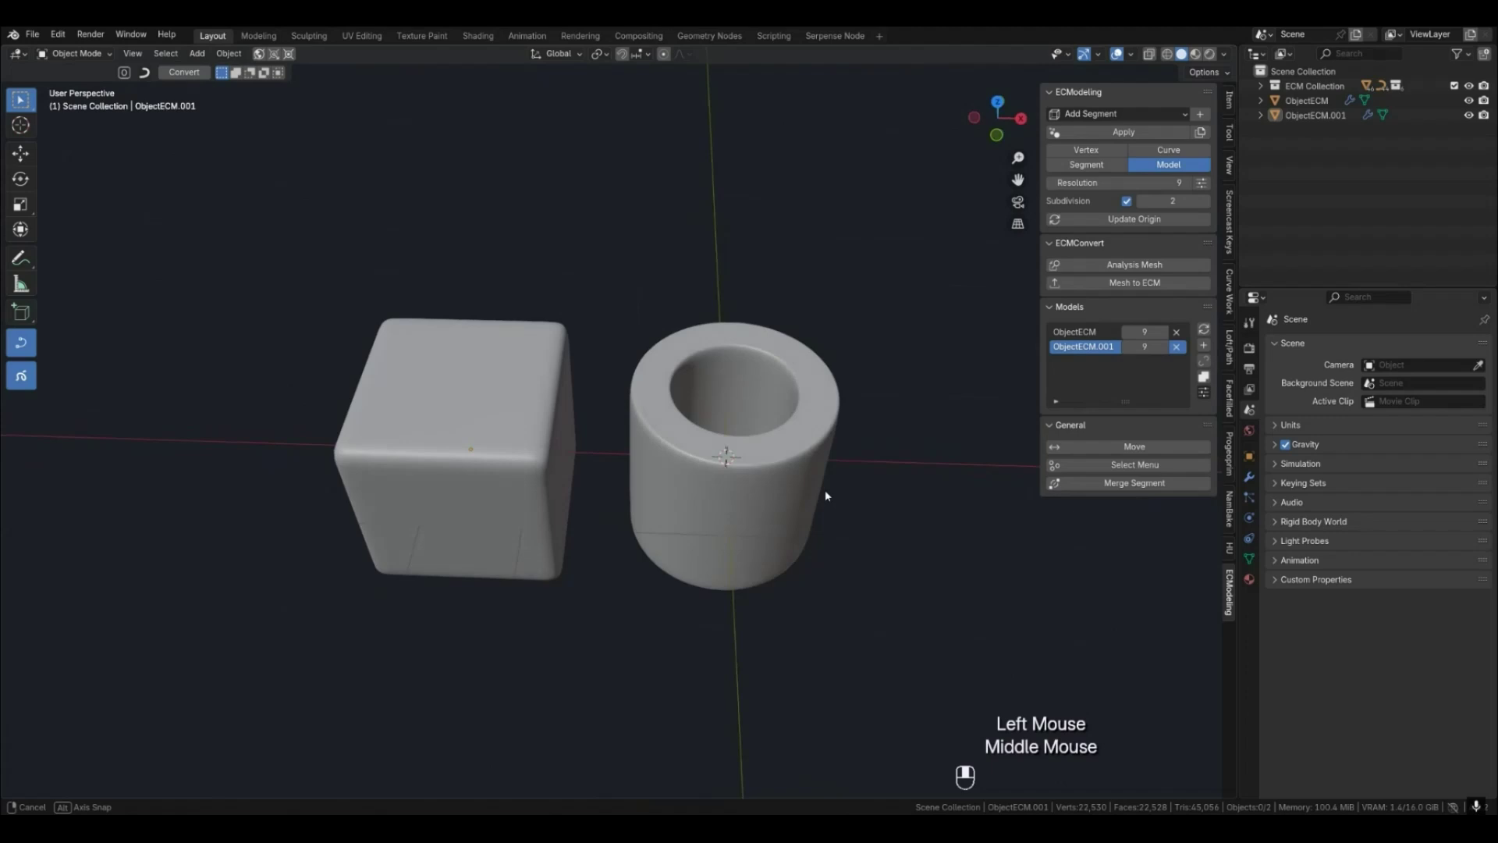
pyautogui.press('2')
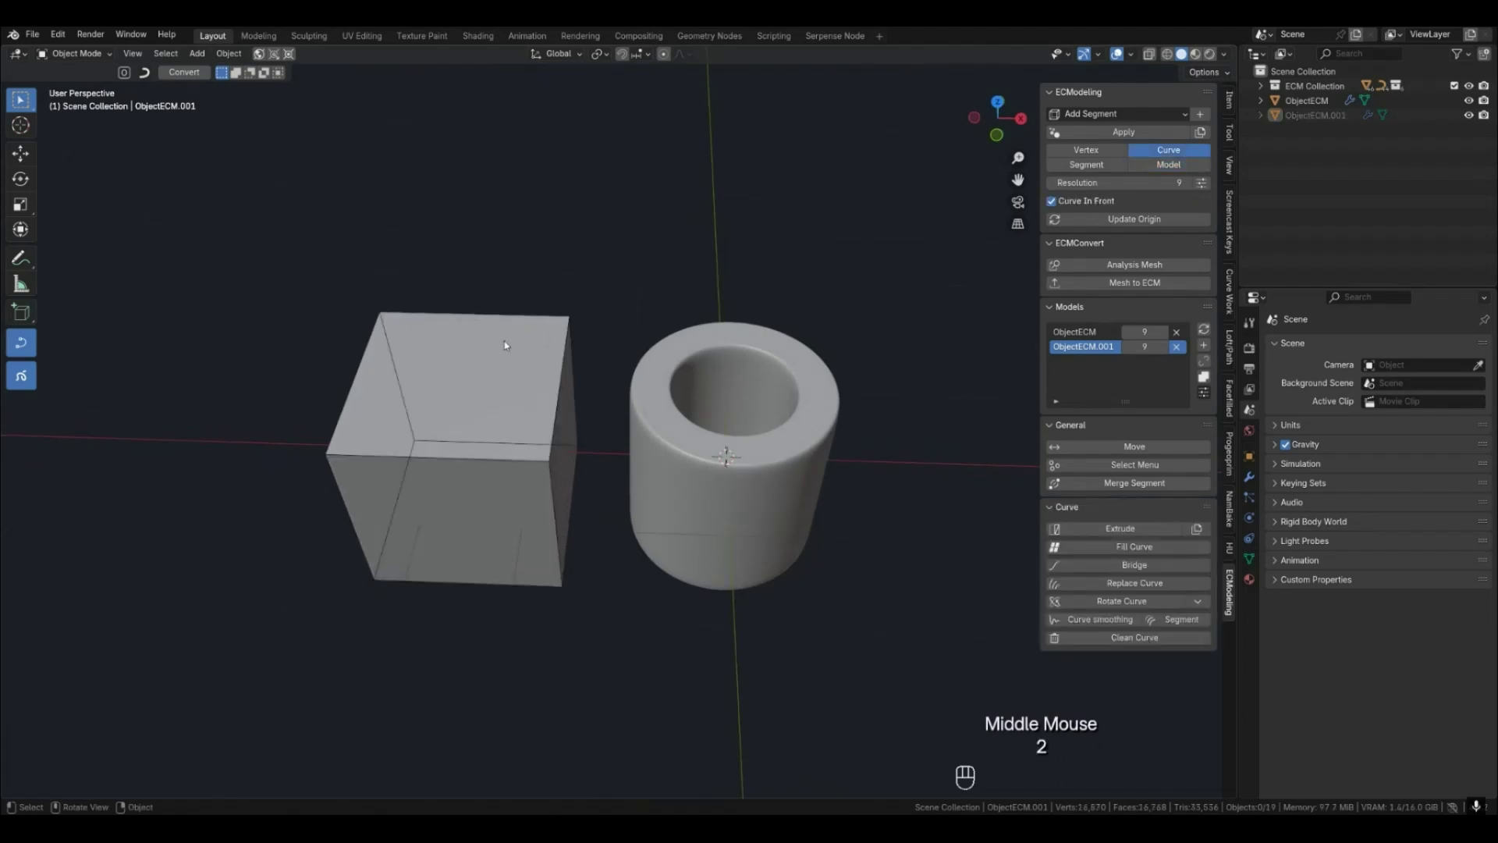
pyautogui.press('3')
pyautogui.click(559, 436)
pyautogui.click(558, 436)
pyautogui.keyDown('shift'); pyautogui.click(566, 451); pyautogui.keyUp('shift')
pyautogui.keyDown('shift'); pyautogui.moveTo(578, 481); pyautogui.dragTo(620, 482, button='middle'); pyautogui.keyUp('shift')
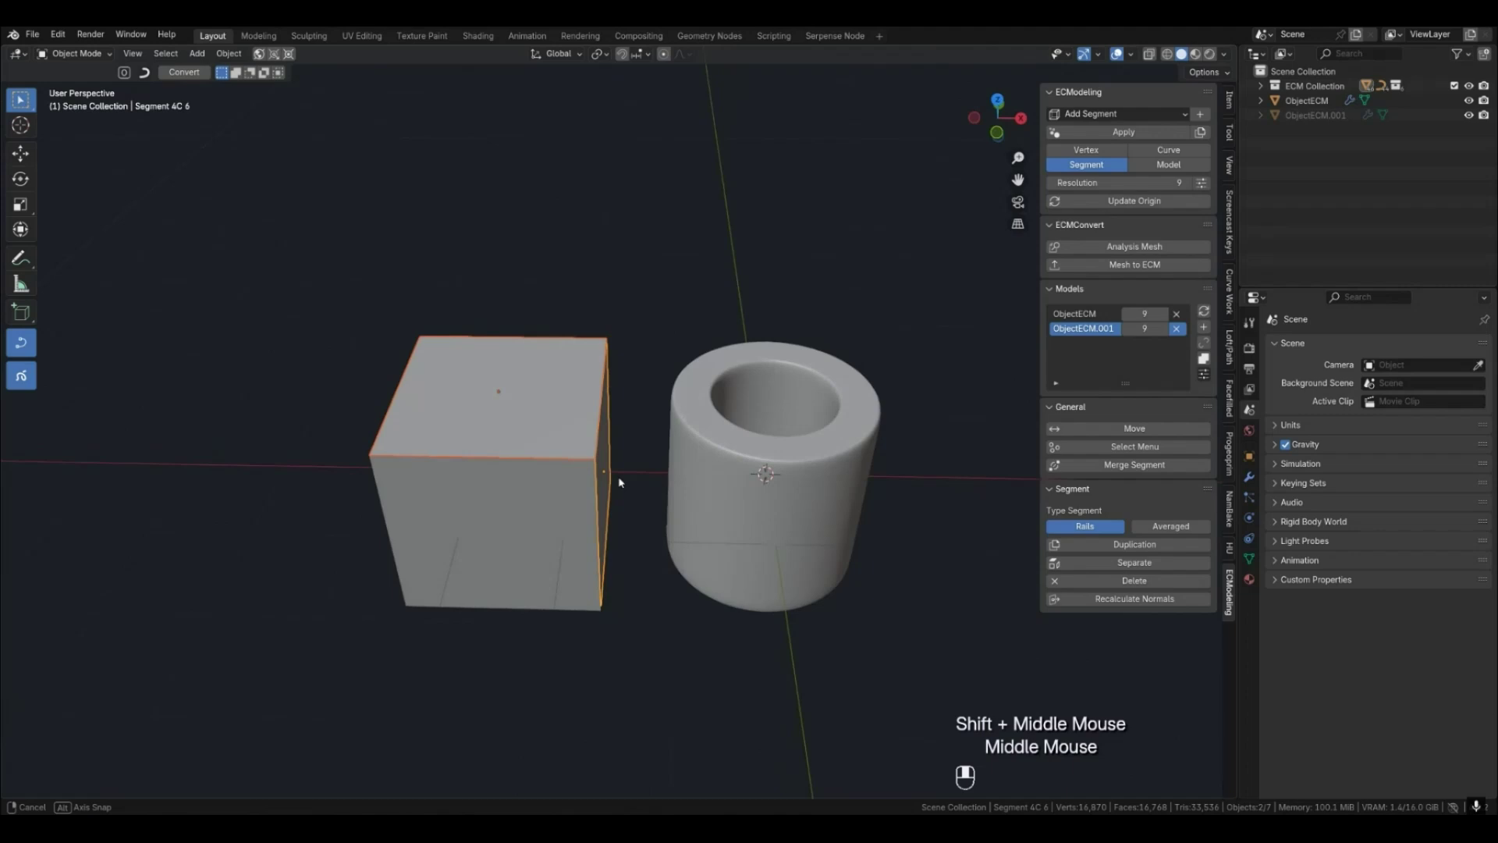
pyautogui.click(1204, 346)
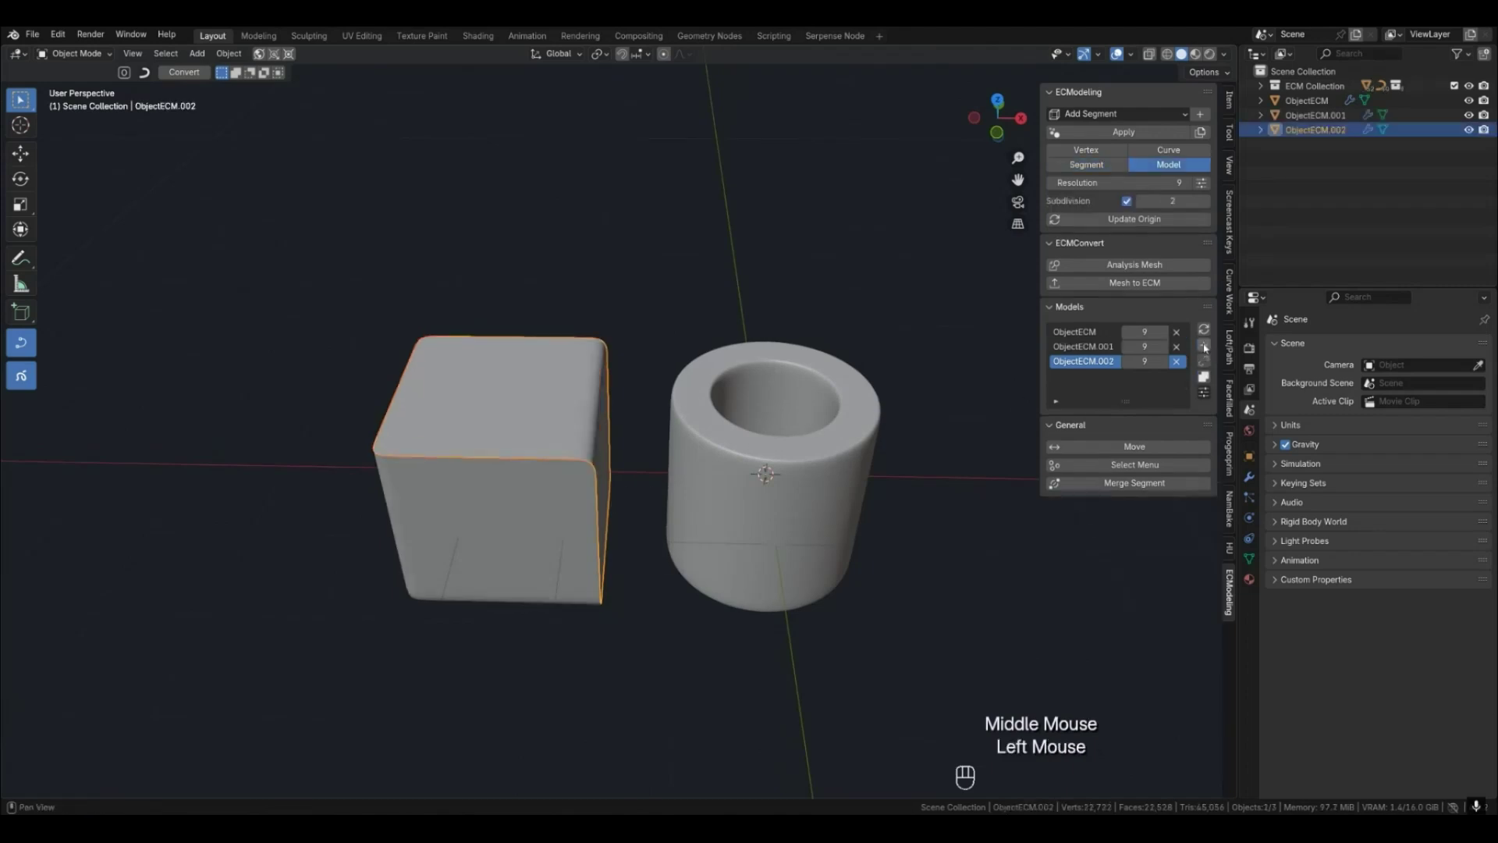
pyautogui.moveTo(687, 460)
pyautogui.mouseDown(button='middle')
pyautogui.moveTo(675, 424)
pyautogui.moveTo(687, 437)
pyautogui.mouseUp(button='middle')
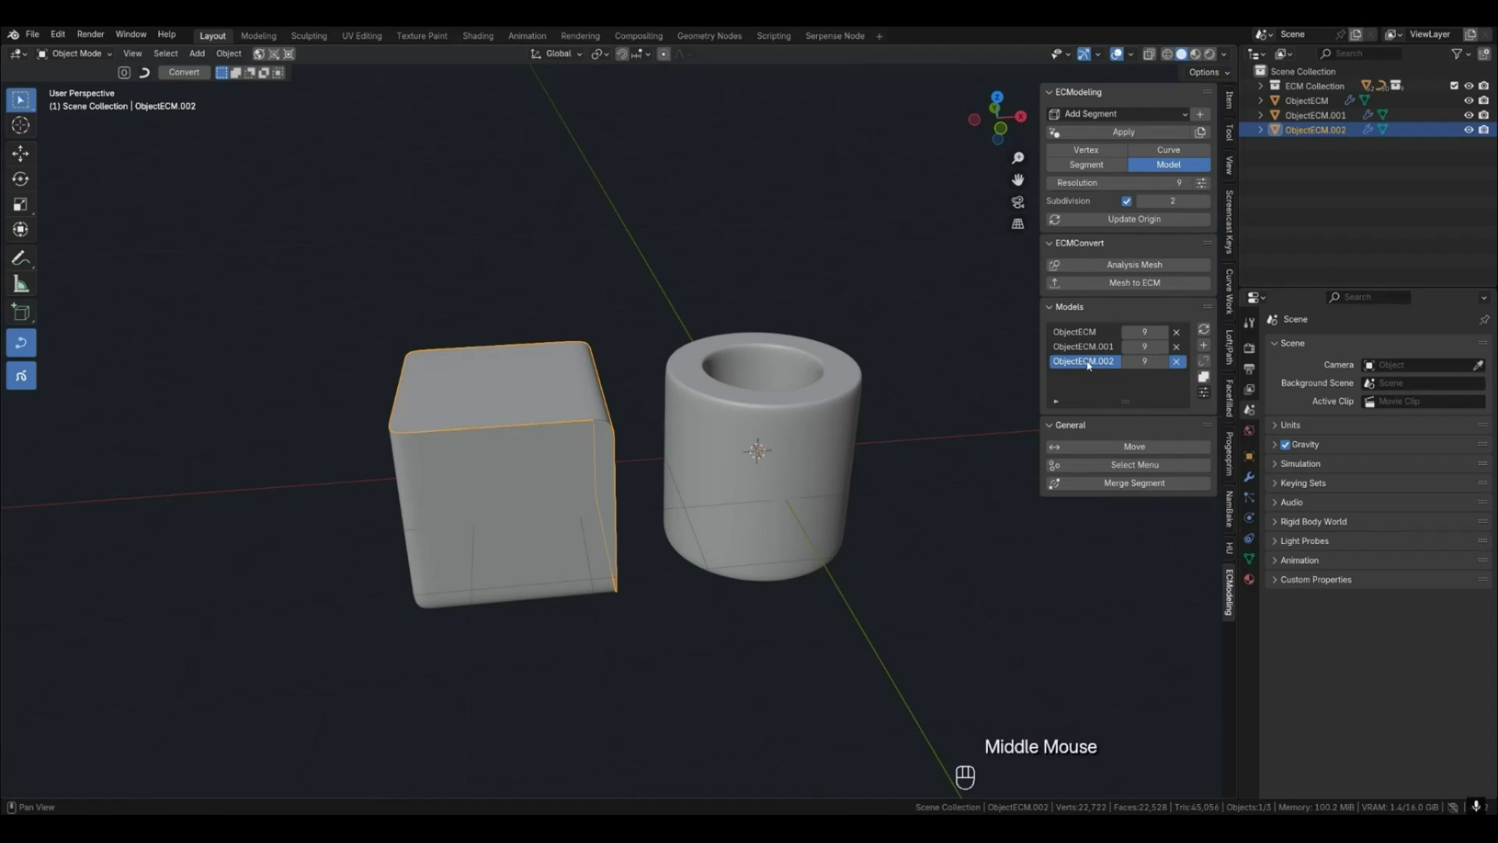
# Show the wireframes of the models and move the separated piece up along Z to above the open cube.
pyautogui.press('q')
pyautogui.moveTo(1145, 361)
pyautogui.mouseDown()
pyautogui.moveTo(1108, 361)
pyautogui.moveTo(1144, 361)
pyautogui.moveTo(1108, 347)
pyautogui.moveTo(1147, 346)
pyautogui.mouseUp()
pyautogui.click(1129, 347)
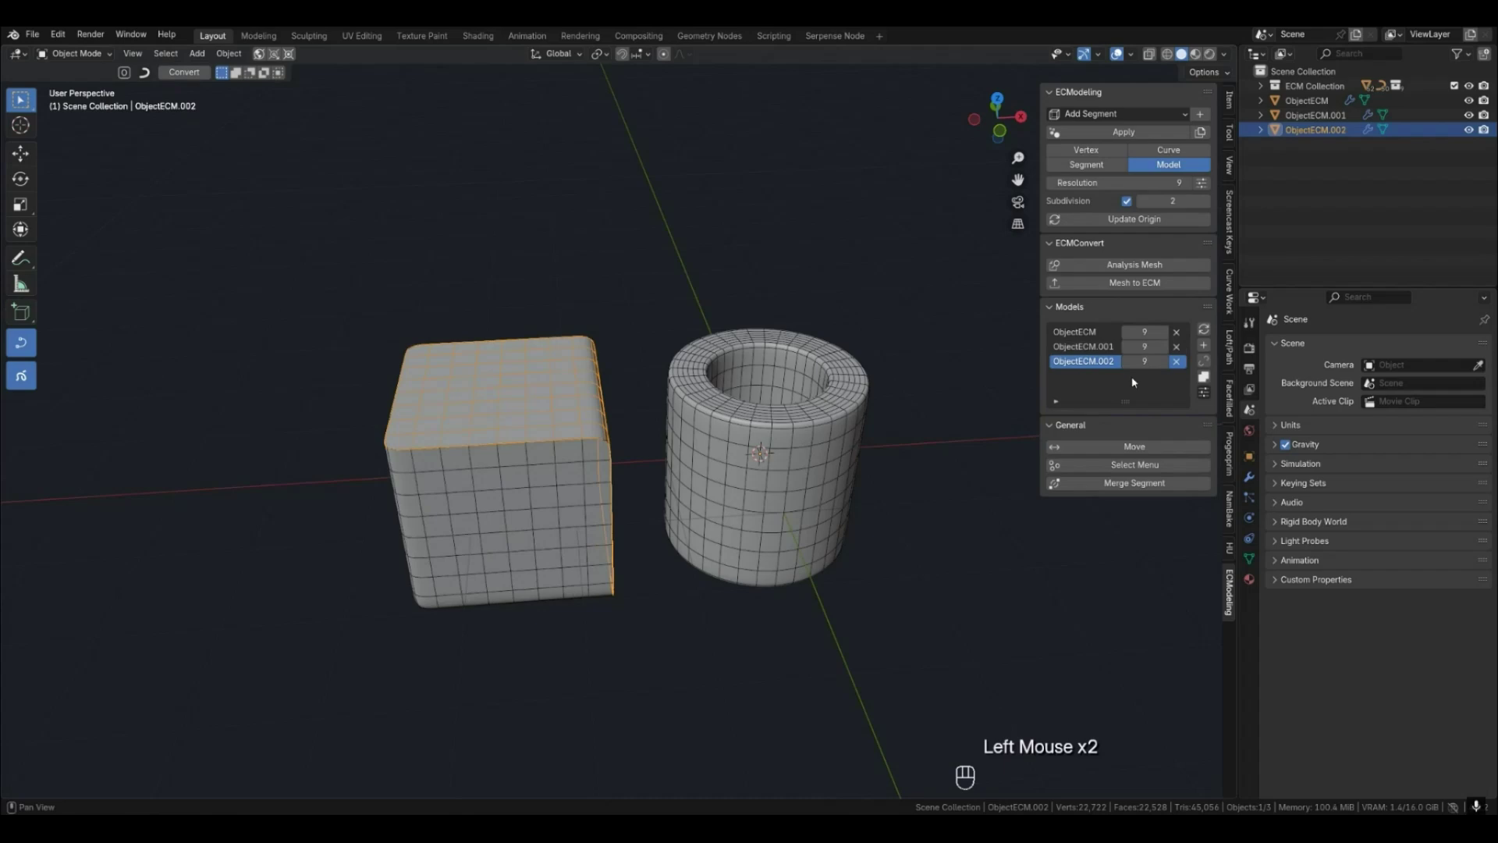
pyautogui.click(654, 500)
pyautogui.moveTo(657, 501); pyautogui.dragTo(638, 508, button='middle')
pyautogui.press('3')
pyautogui.press('4')
pyautogui.click(596, 434)
pyautogui.press('g')
pyautogui.press('z')
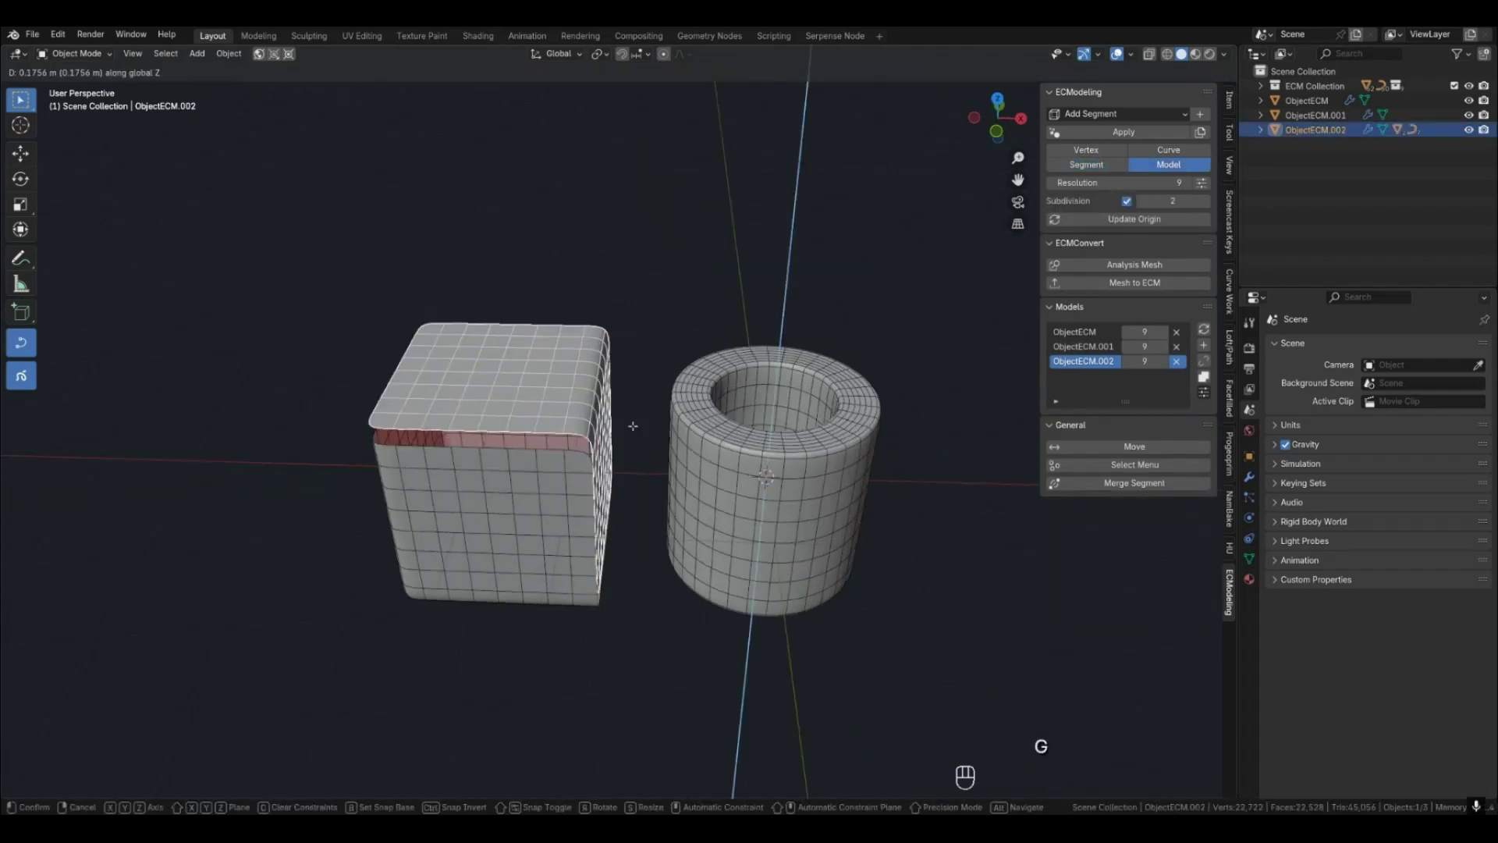
pyautogui.click(720, 275)
# Update the origin of the separated ObjectECM.002 piece and hide the wireframes.
pyautogui.scroll(-1, 719, 275)
pyautogui.moveTo(720, 275); pyautogui.dragTo(726, 368, button='middle')
pyautogui.click(1124, 220)
pyautogui.click(654, 478)
pyautogui.click(623, 501)
pyautogui.click(624, 502)
pyautogui.click(621, 343)
pyautogui.moveTo(621, 343); pyautogui.dragTo(672, 367, button='middle')
pyautogui.scroll(-1, 612, 325)
pyautogui.press('q')
pyautogui.moveTo(573, 516); pyautogui.dragTo(682, 391, button='middle')
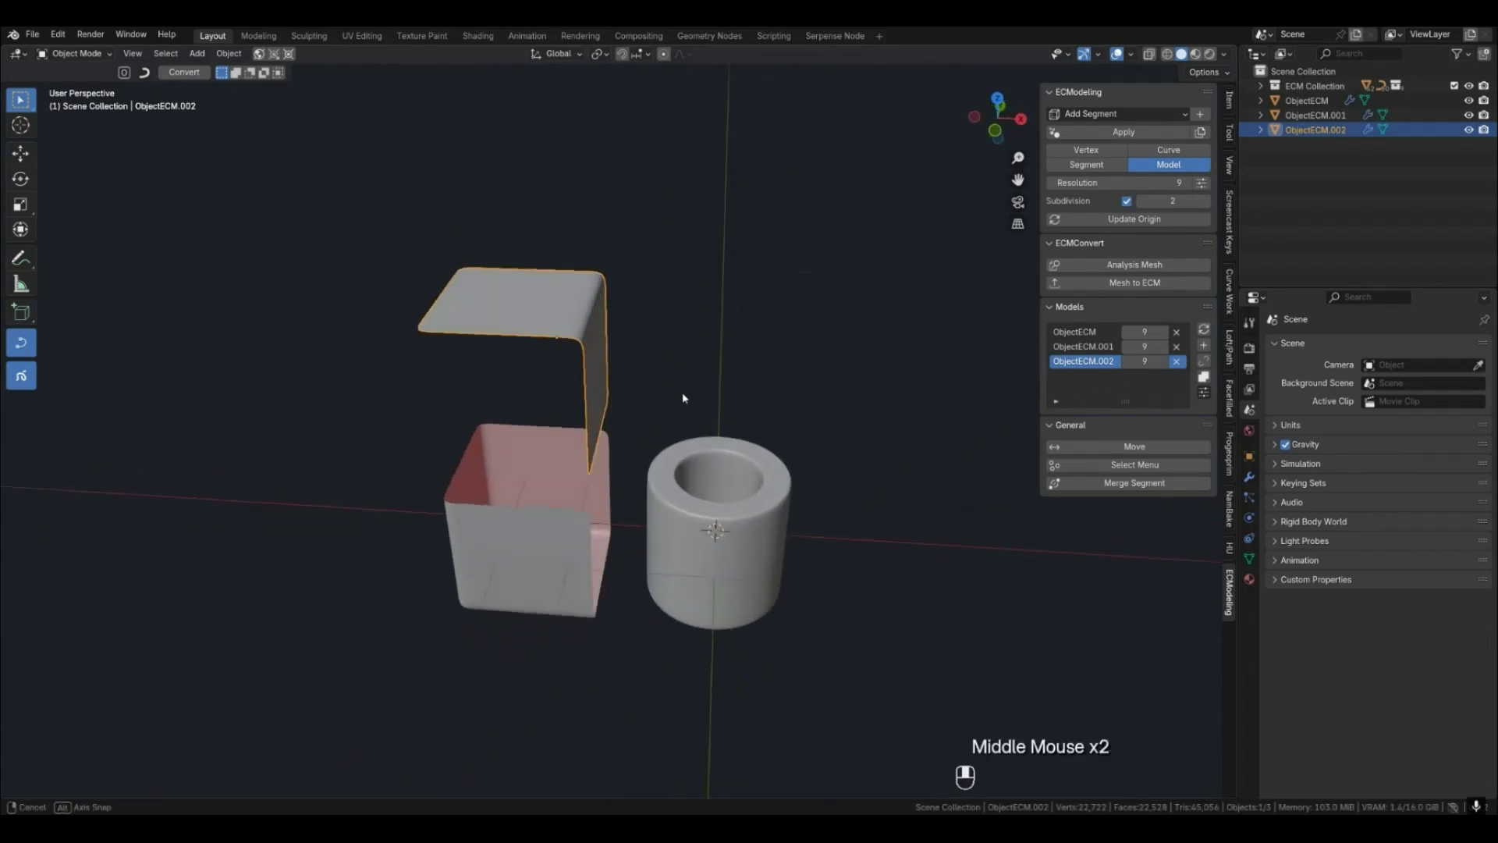
# Delete the ObjectECM.002 model and view the remaining open cube and bushing in Model mode.
pyautogui.click(1178, 361)
pyautogui.click(854, 509)
pyautogui.moveTo(853, 509); pyautogui.dragTo(830, 508, button='middle')
pyautogui.scroll(2, 731, 512)
pyautogui.press('4')
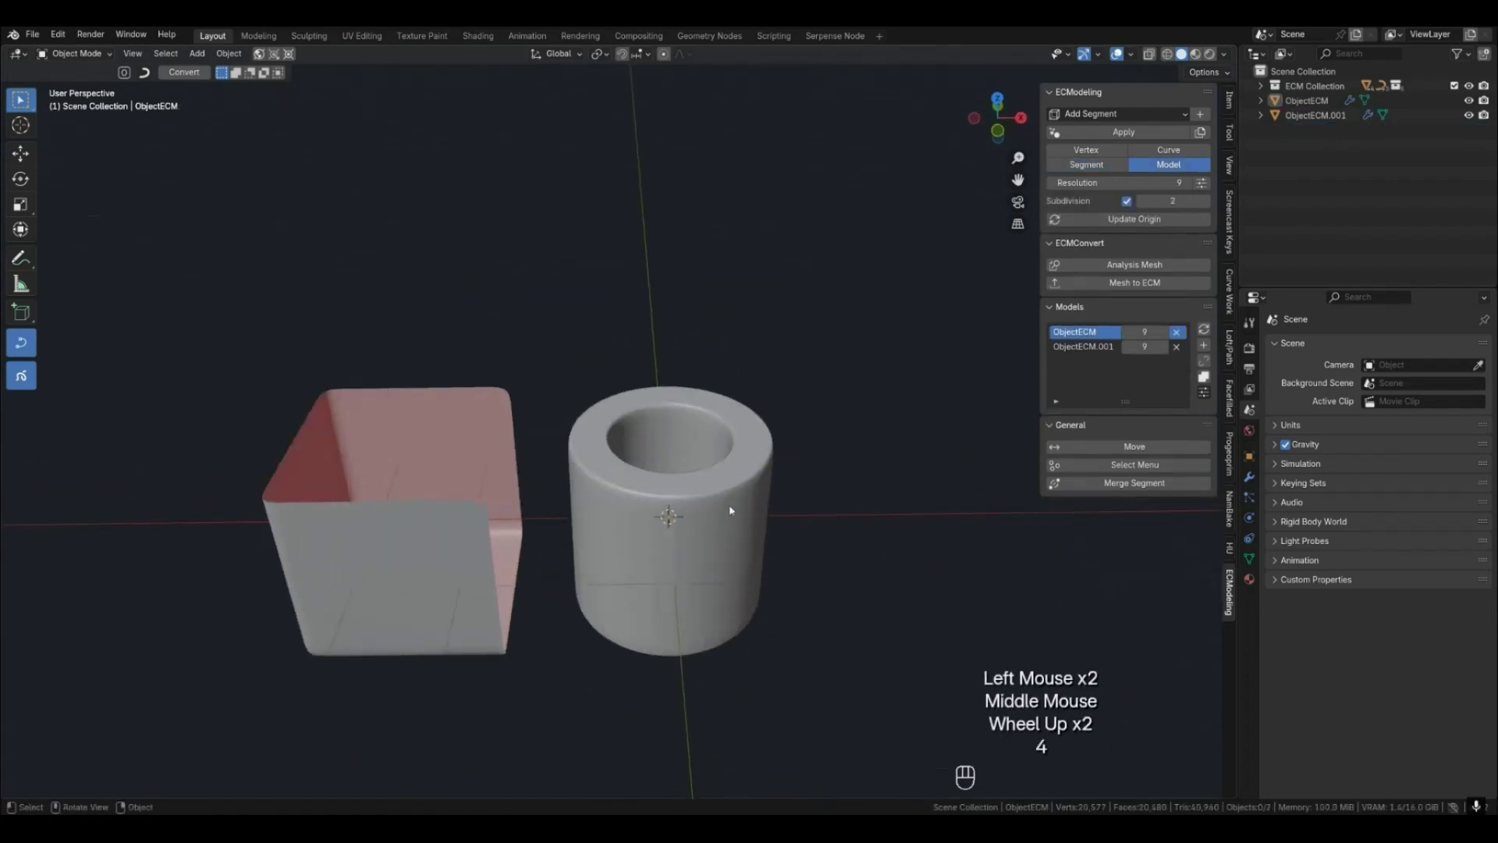
# Examine the ObjectECM bushing in the Curve, Vertex and Segment modes, returning to Model mode.
pyautogui.scroll(-1, 731, 511)
pyautogui.press('5')
pyautogui.press('4')
pyautogui.click(686, 518)
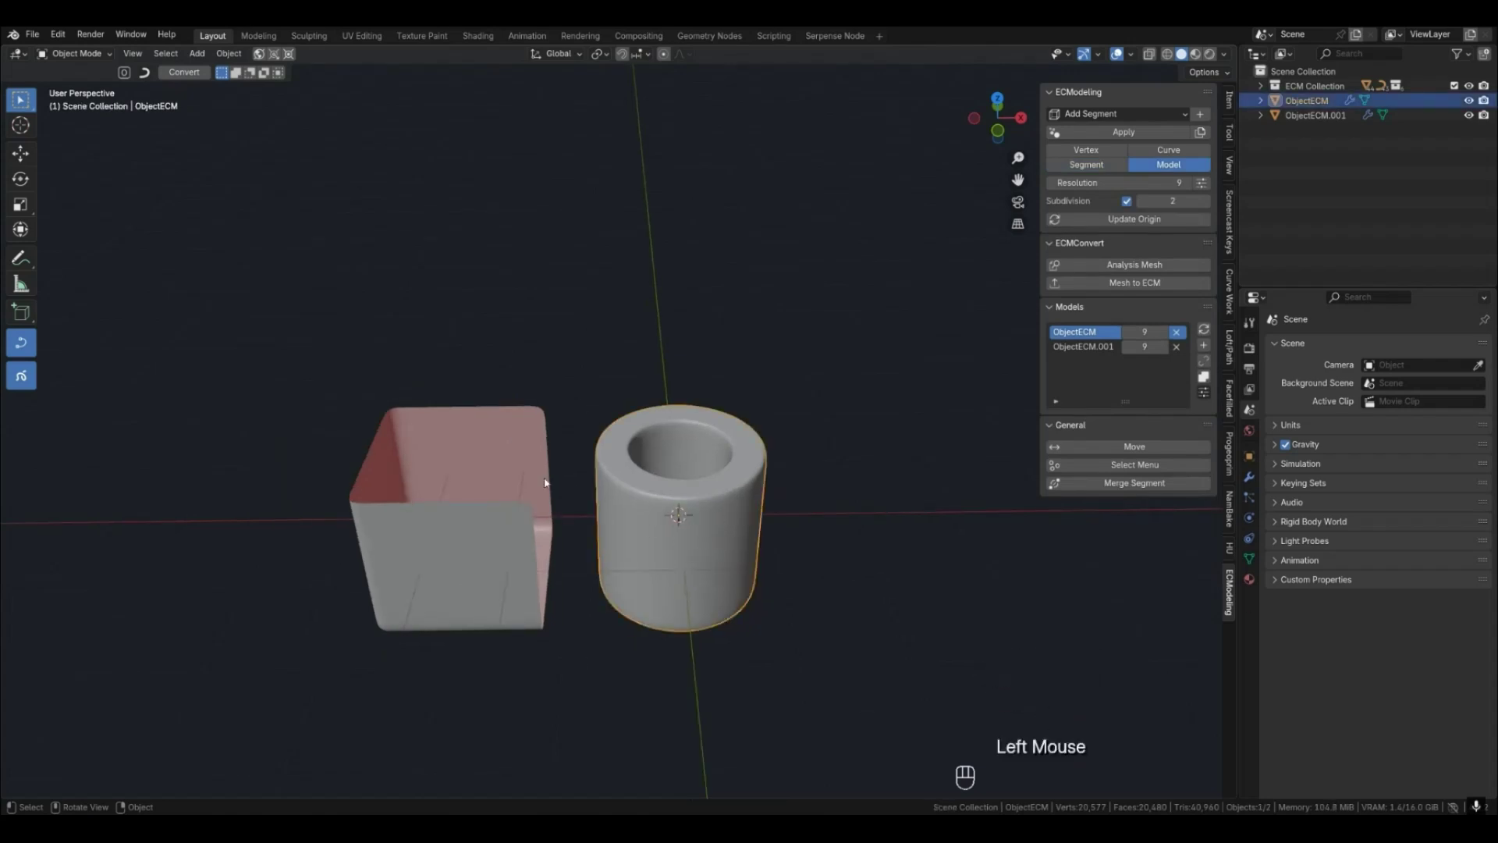
pyautogui.press('2')
pyautogui.press('1')
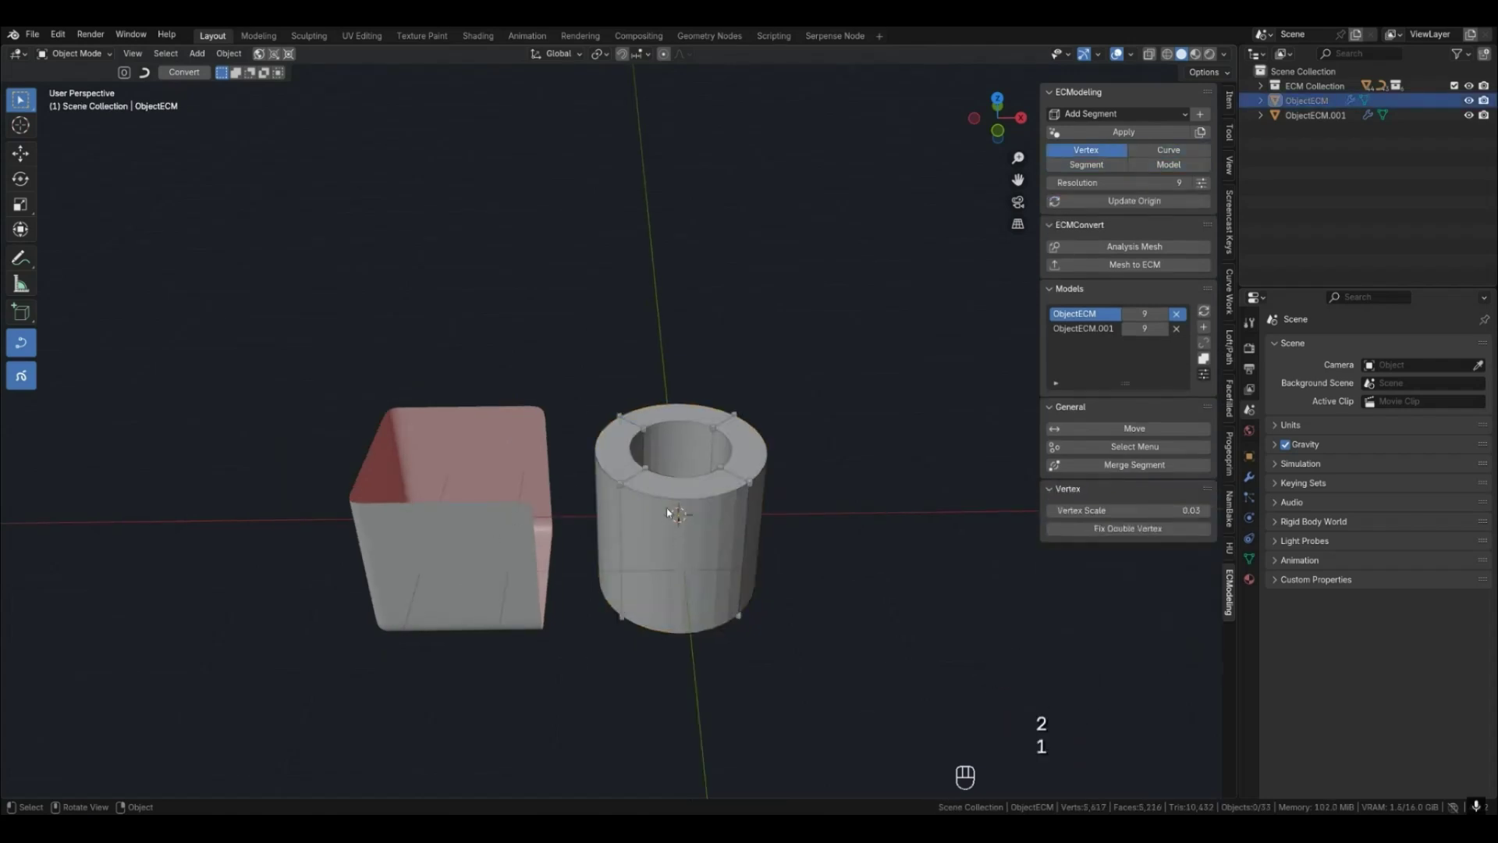
pyautogui.press('2')
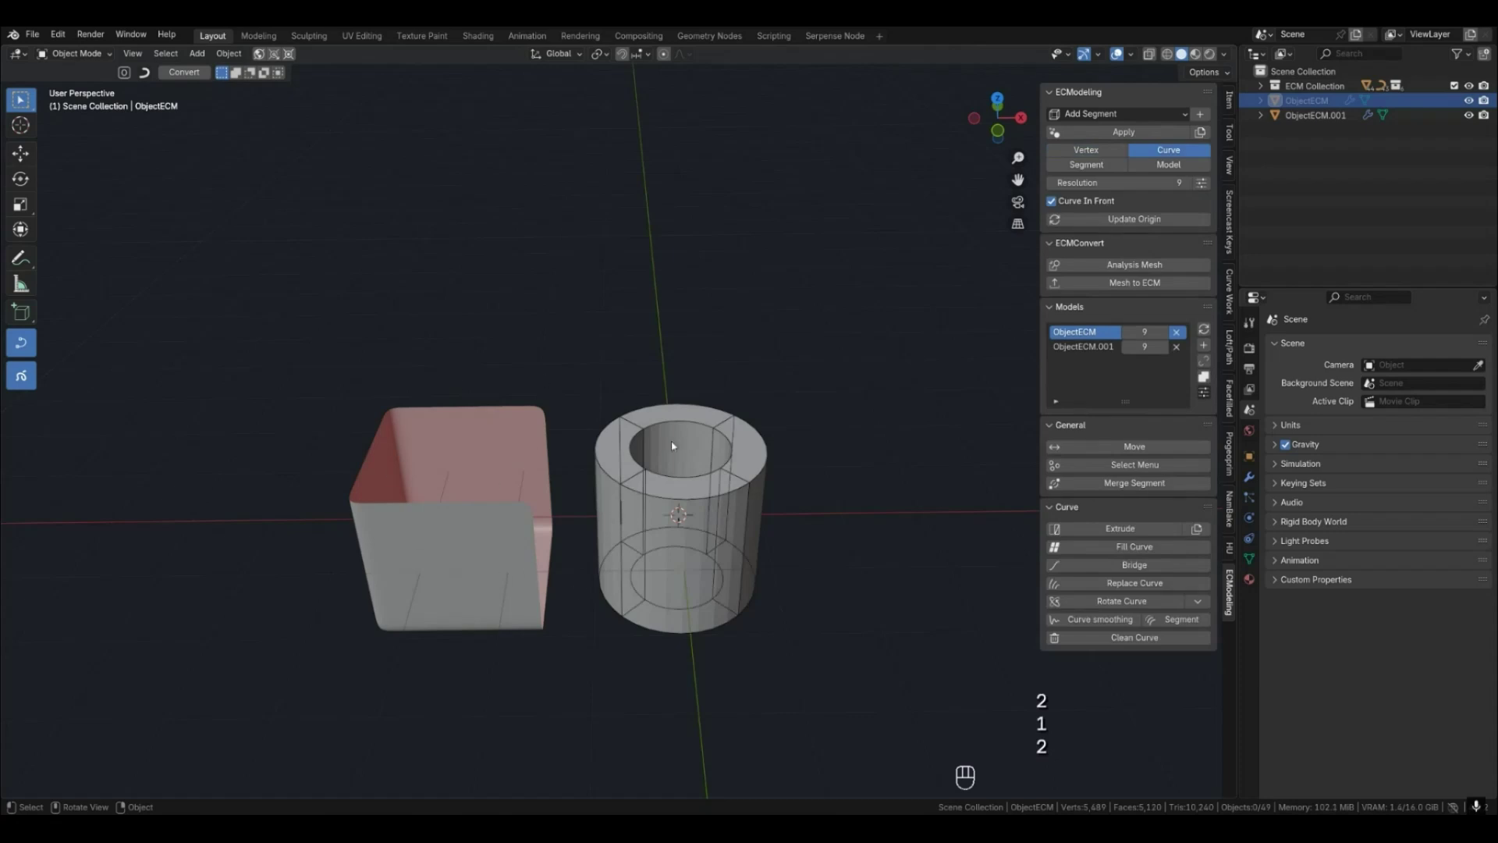
pyautogui.press('3')
pyautogui.press('4')
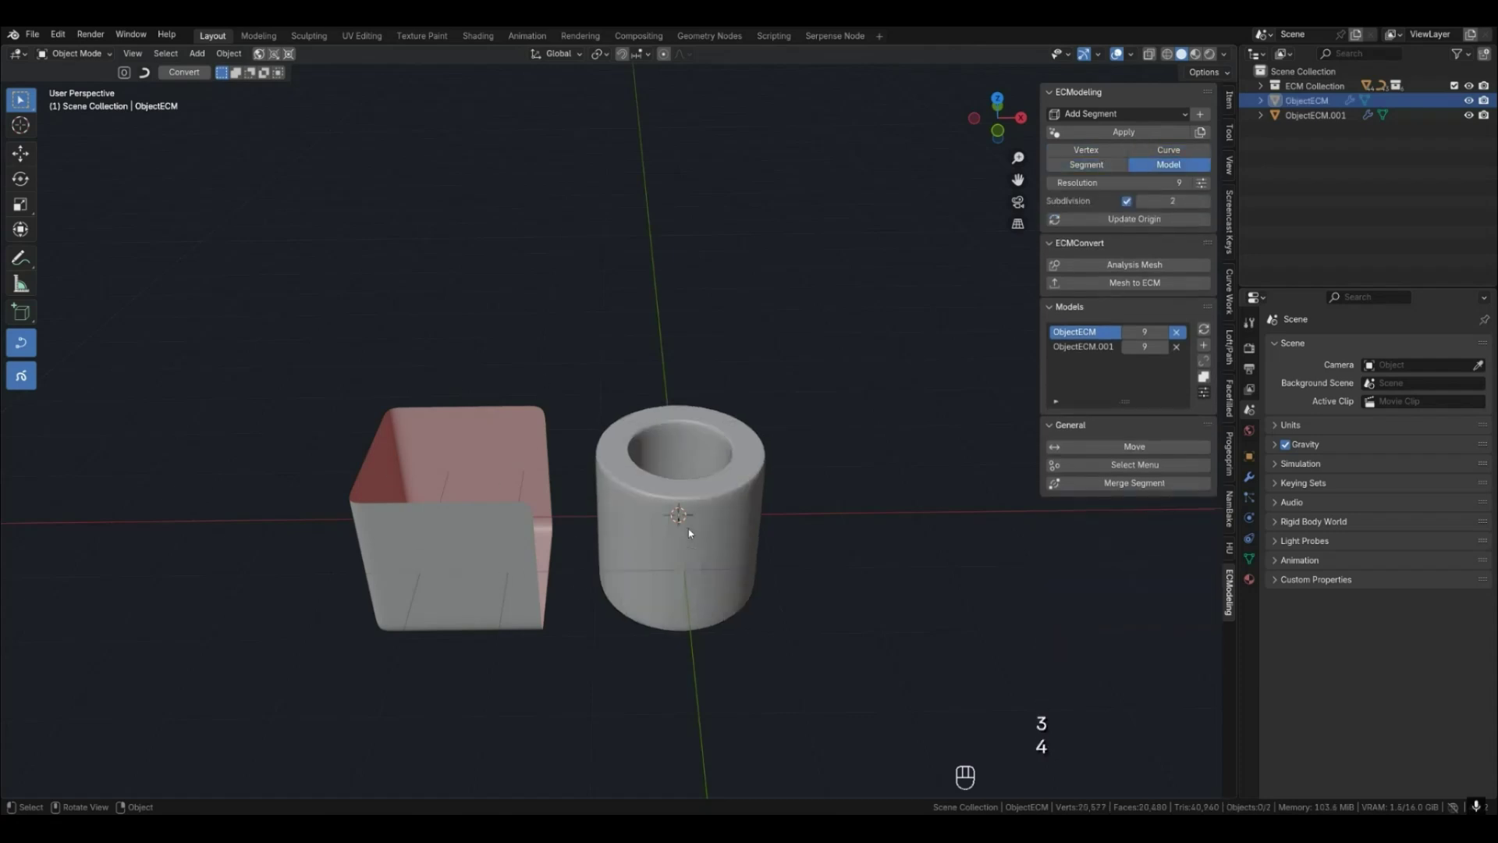
# Join the open cube model and the bushing model into a single ECM model.
pyautogui.click(485, 546)
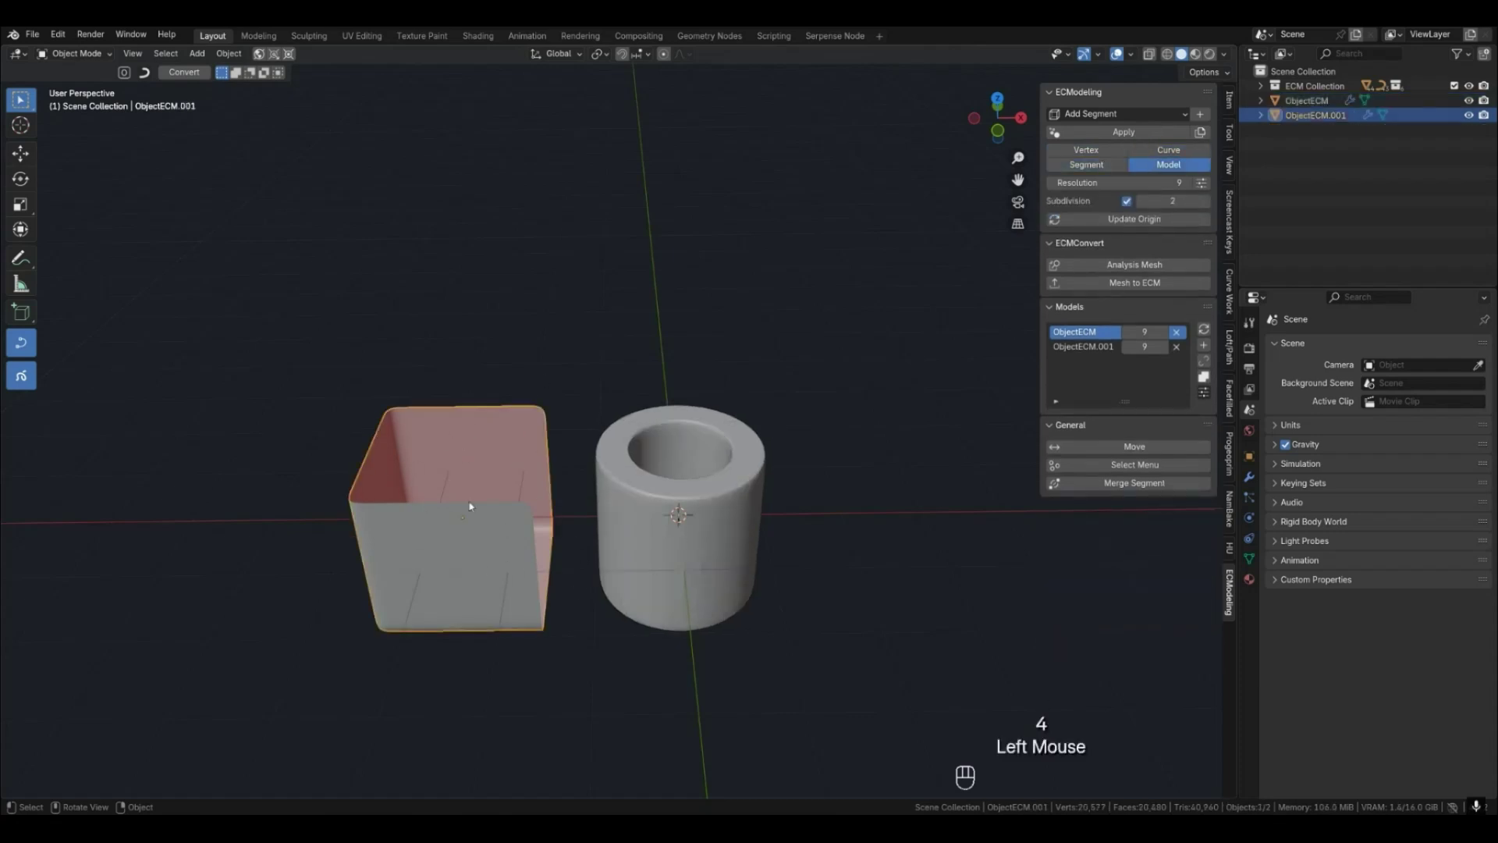
pyautogui.keyDown('shift'); pyautogui.click(690, 547); pyautogui.keyUp('shift')
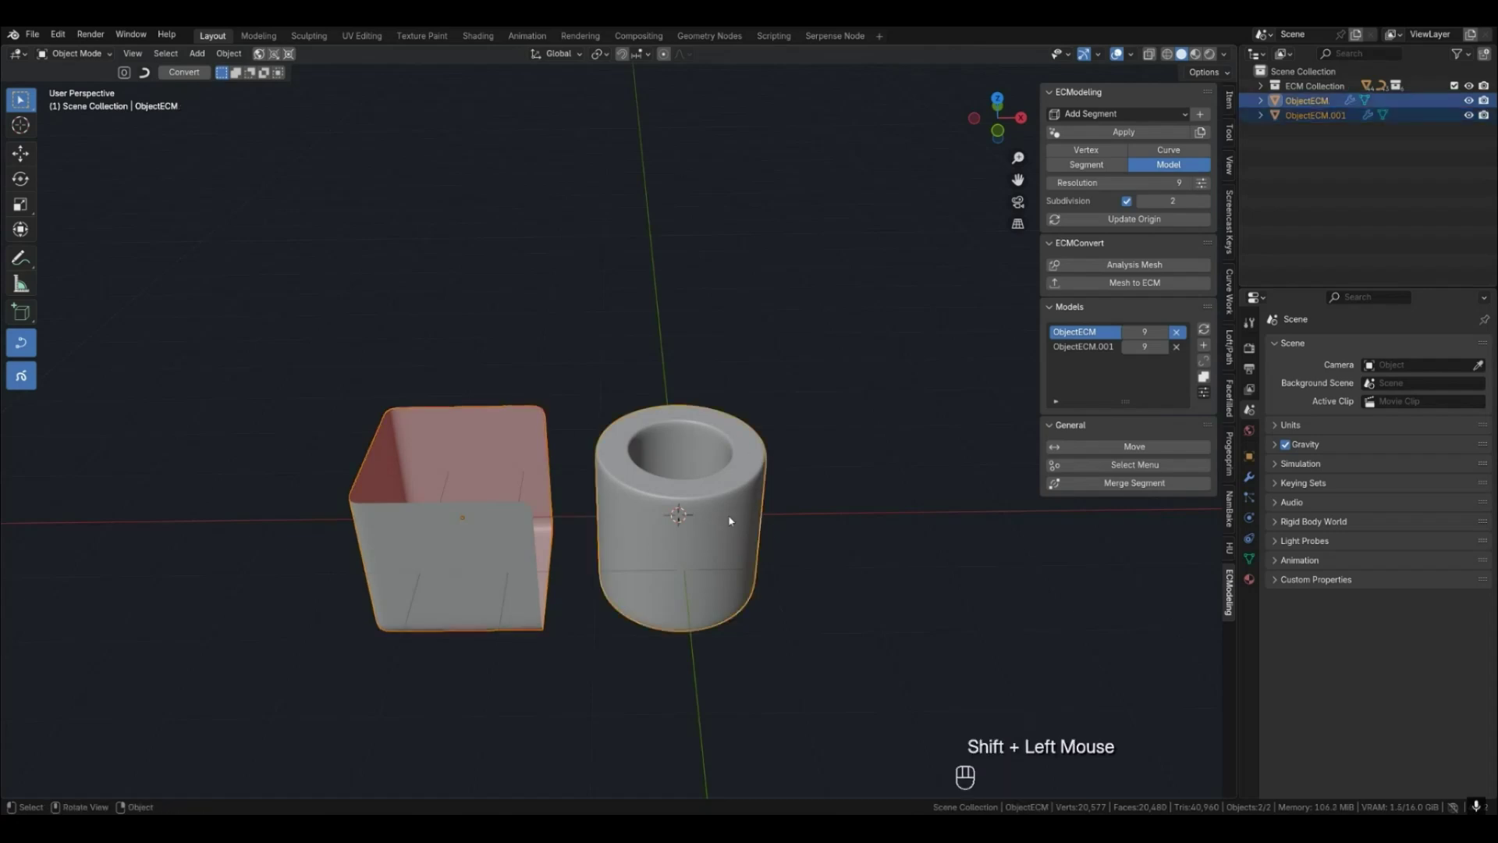
pyautogui.click(1204, 379)
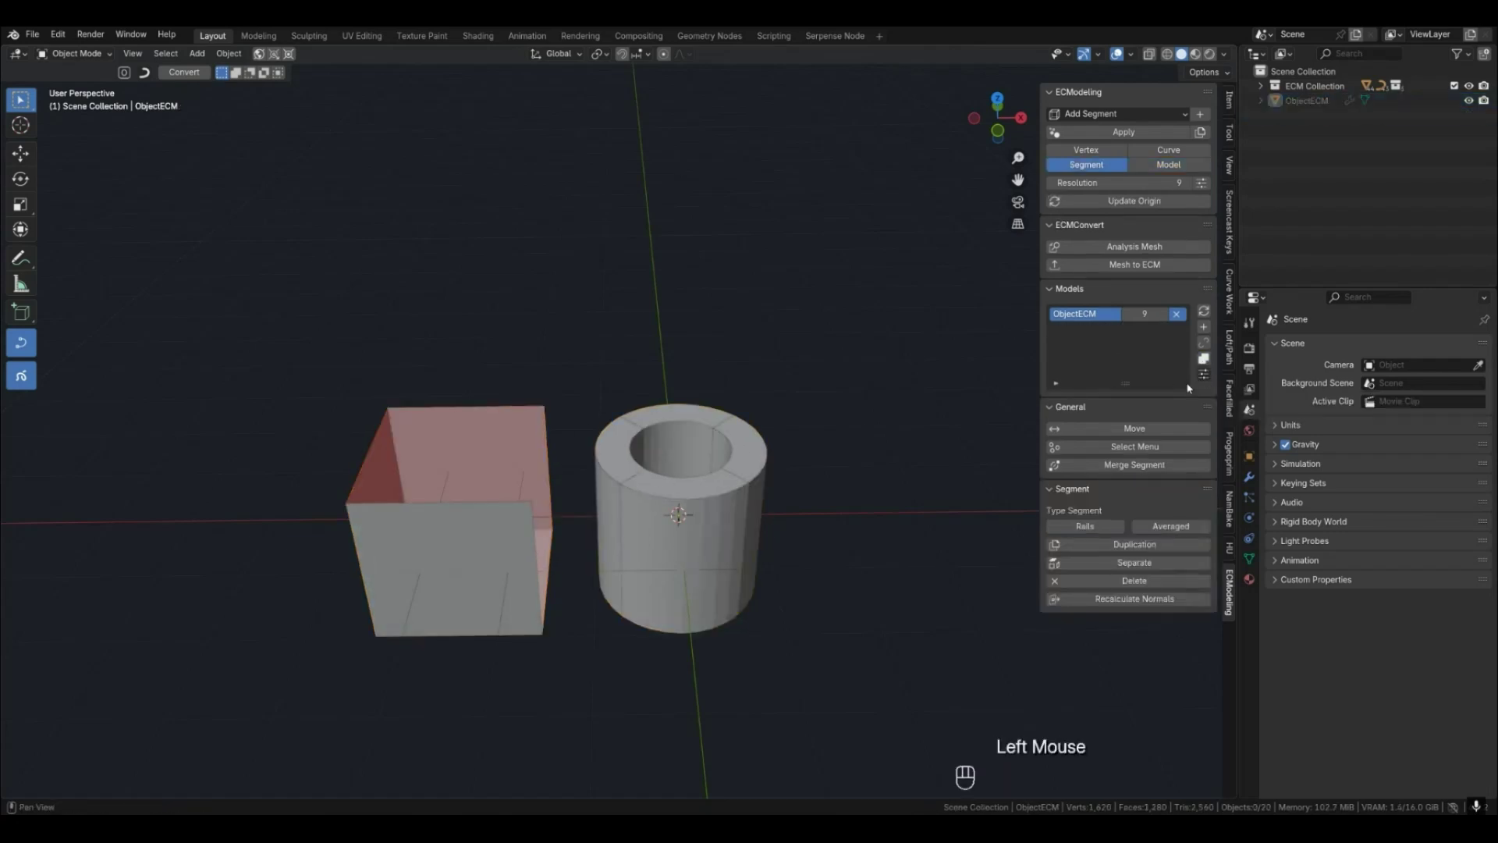
# Examine the joined model in the Vertex, Curve and Segment modes, ending in Vertex mode.
pyautogui.press('1')
pyautogui.press('2')
pyautogui.press('3')
pyautogui.press('2')
pyautogui.press('1')
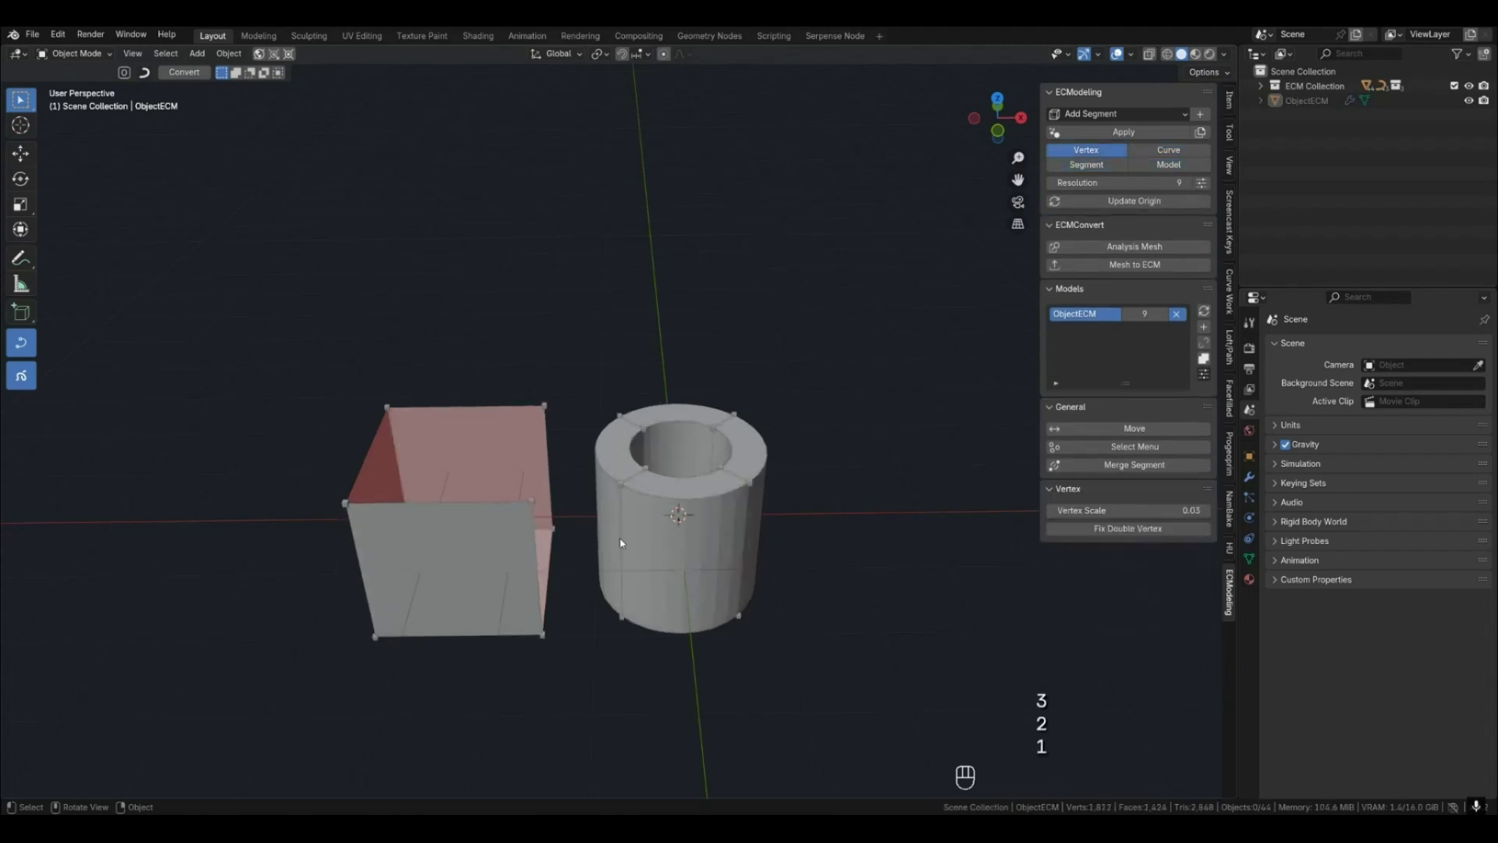
# Show the wireframes, set the joined model's resolution to 10 and view it in Segment mode.
pyautogui.press('q')
pyautogui.moveTo(1144, 314)
pyautogui.mouseDown()
pyautogui.moveTo(1171, 313)
pyautogui.moveTo(1124, 313)
pyautogui.moveTo(1147, 314)
pyautogui.mouseUp()
pyautogui.press('2')
pyautogui.press('3')
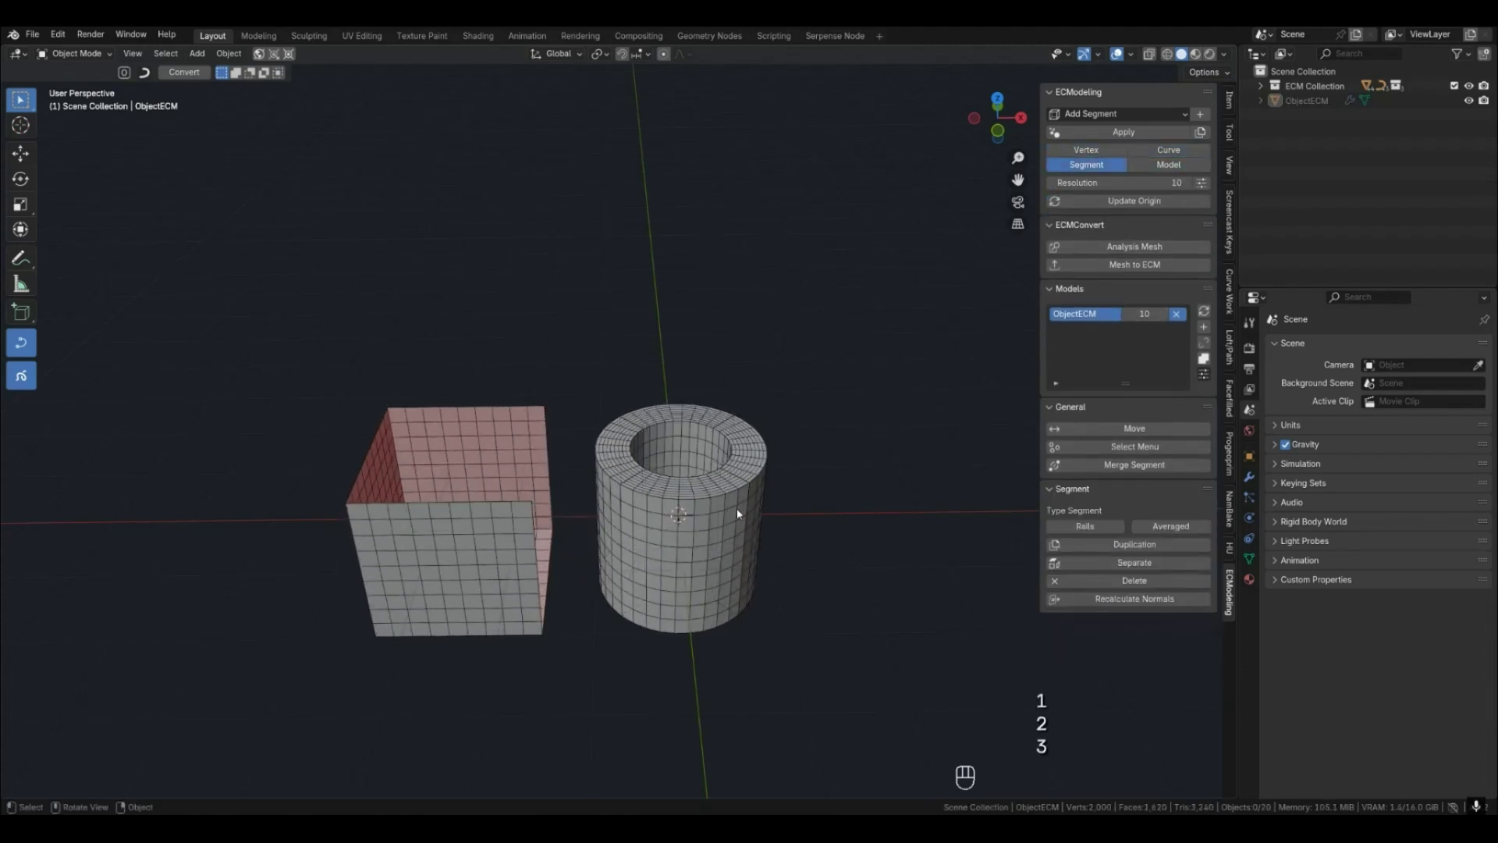
# Hide the wireframes in Model mode and set the joined model's resolution to 9.
pyautogui.press('4')
pyautogui.press('q')
pyautogui.click(726, 525)
pyautogui.scroll(-1, 830, 531)
pyautogui.moveTo(830, 532); pyautogui.dragTo(806, 559, button='middle')
pyautogui.scroll(2, 783, 595)
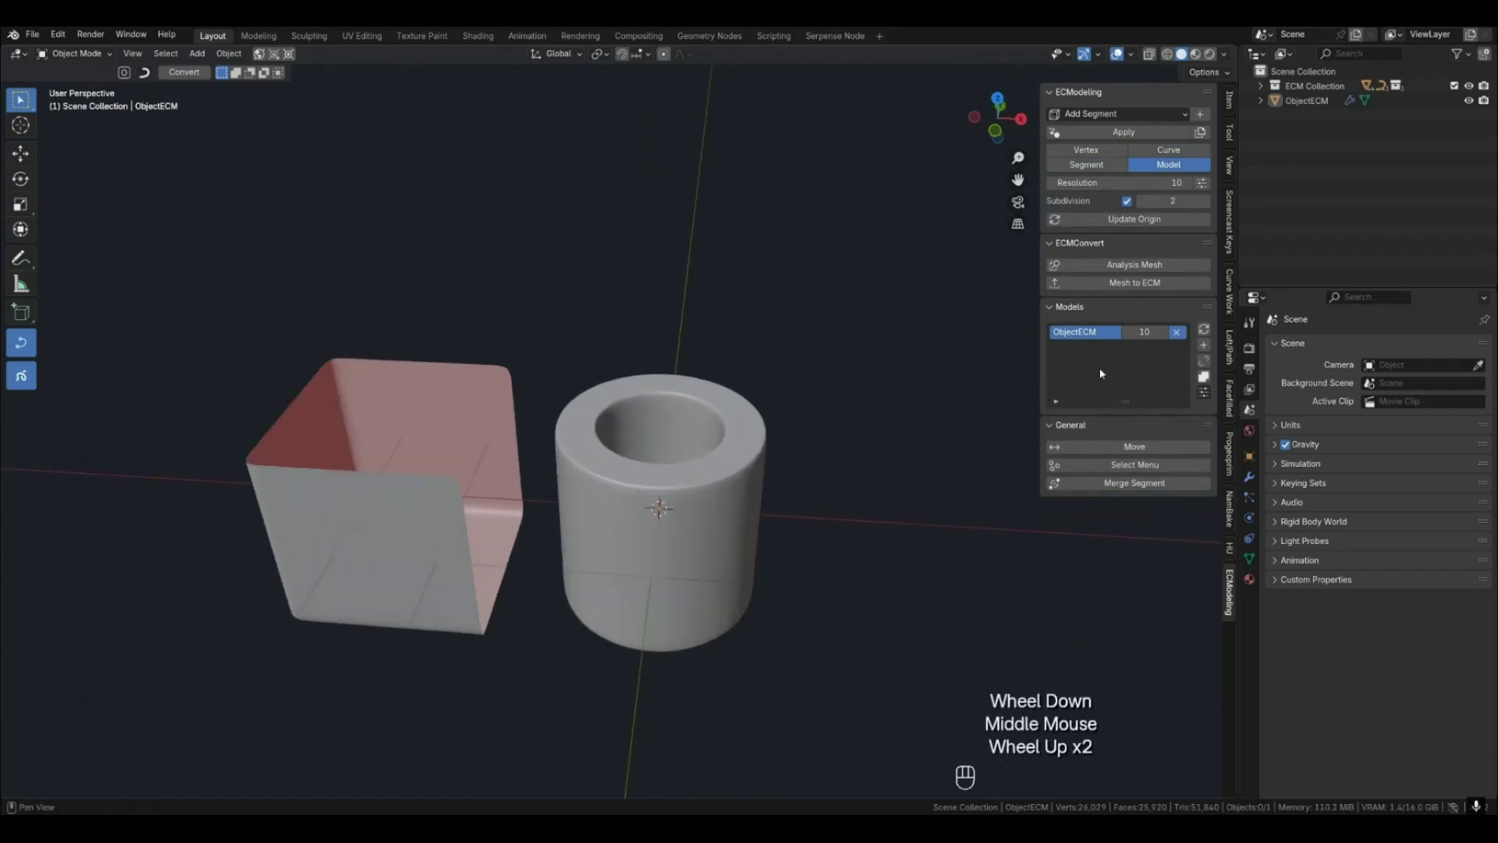
pyautogui.click(1128, 332)
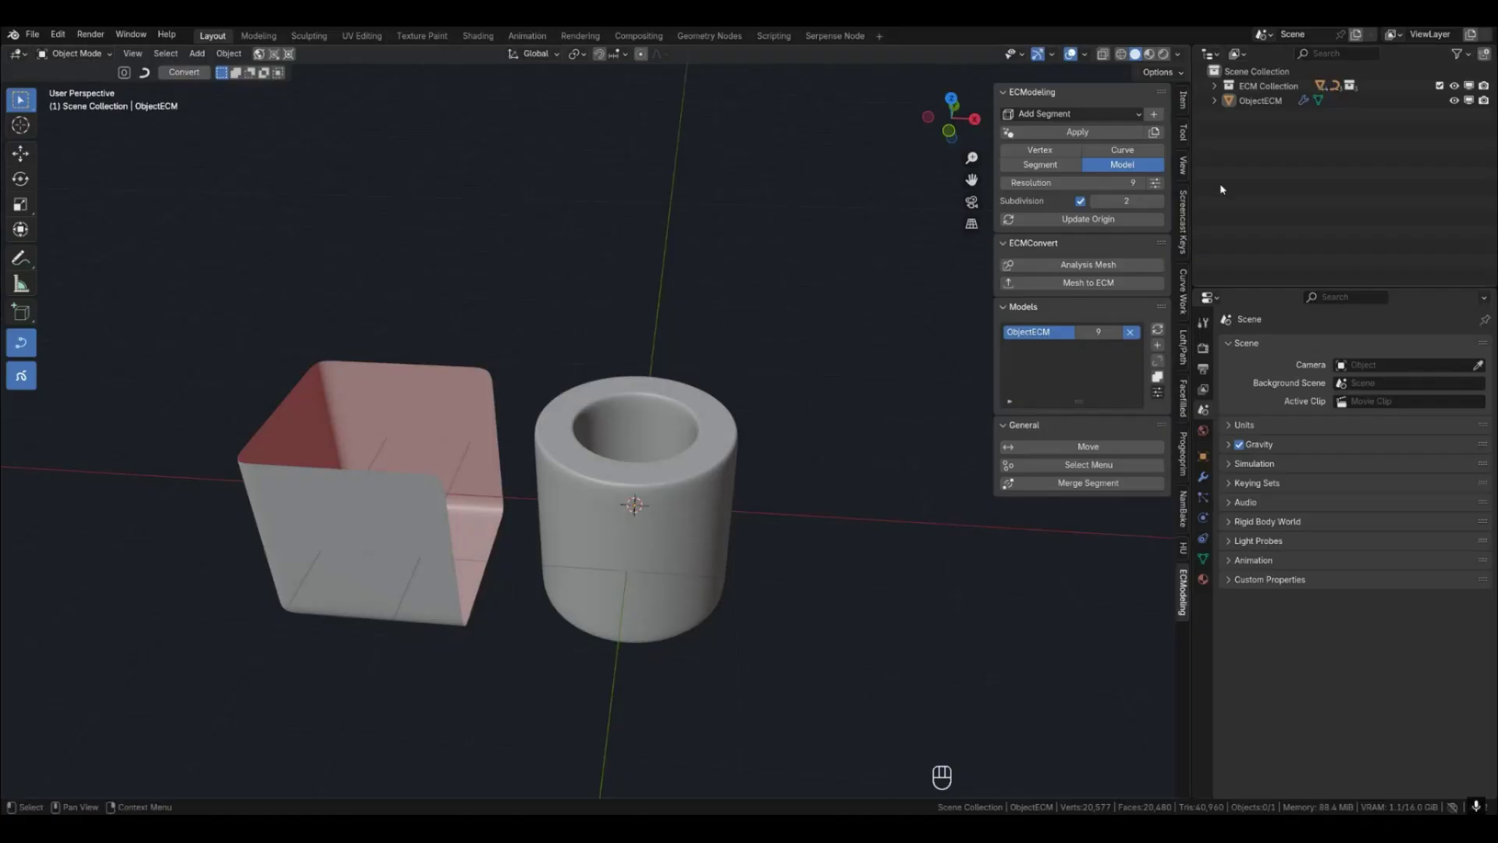
# Delete the ObjectECM mesh object from the scene, keeping its ECM Collection.
pyautogui.click(1261, 140)
pyautogui.click(1280, 101)
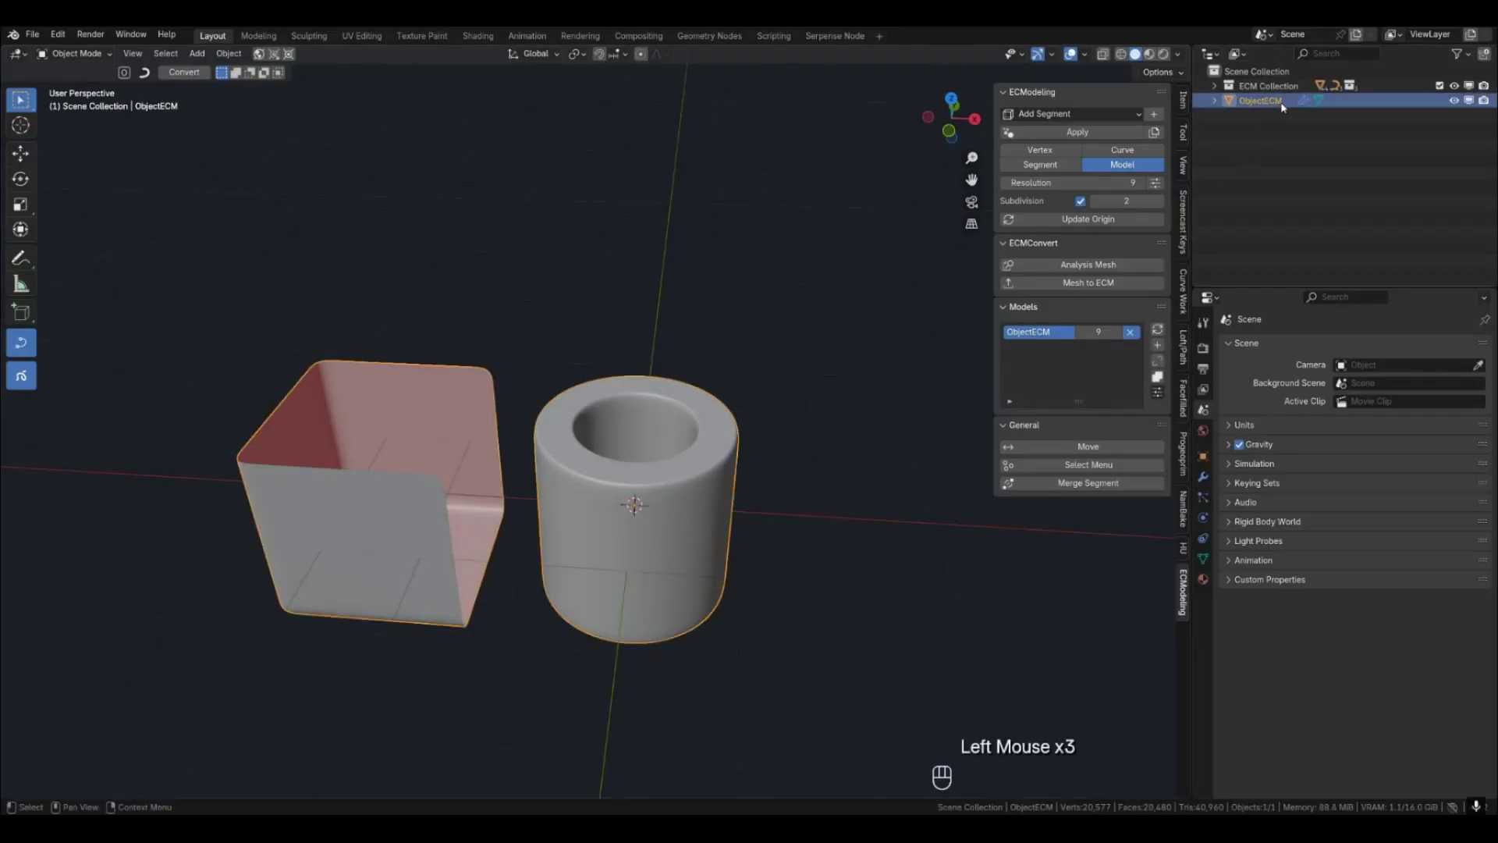
pyautogui.press('Delete')
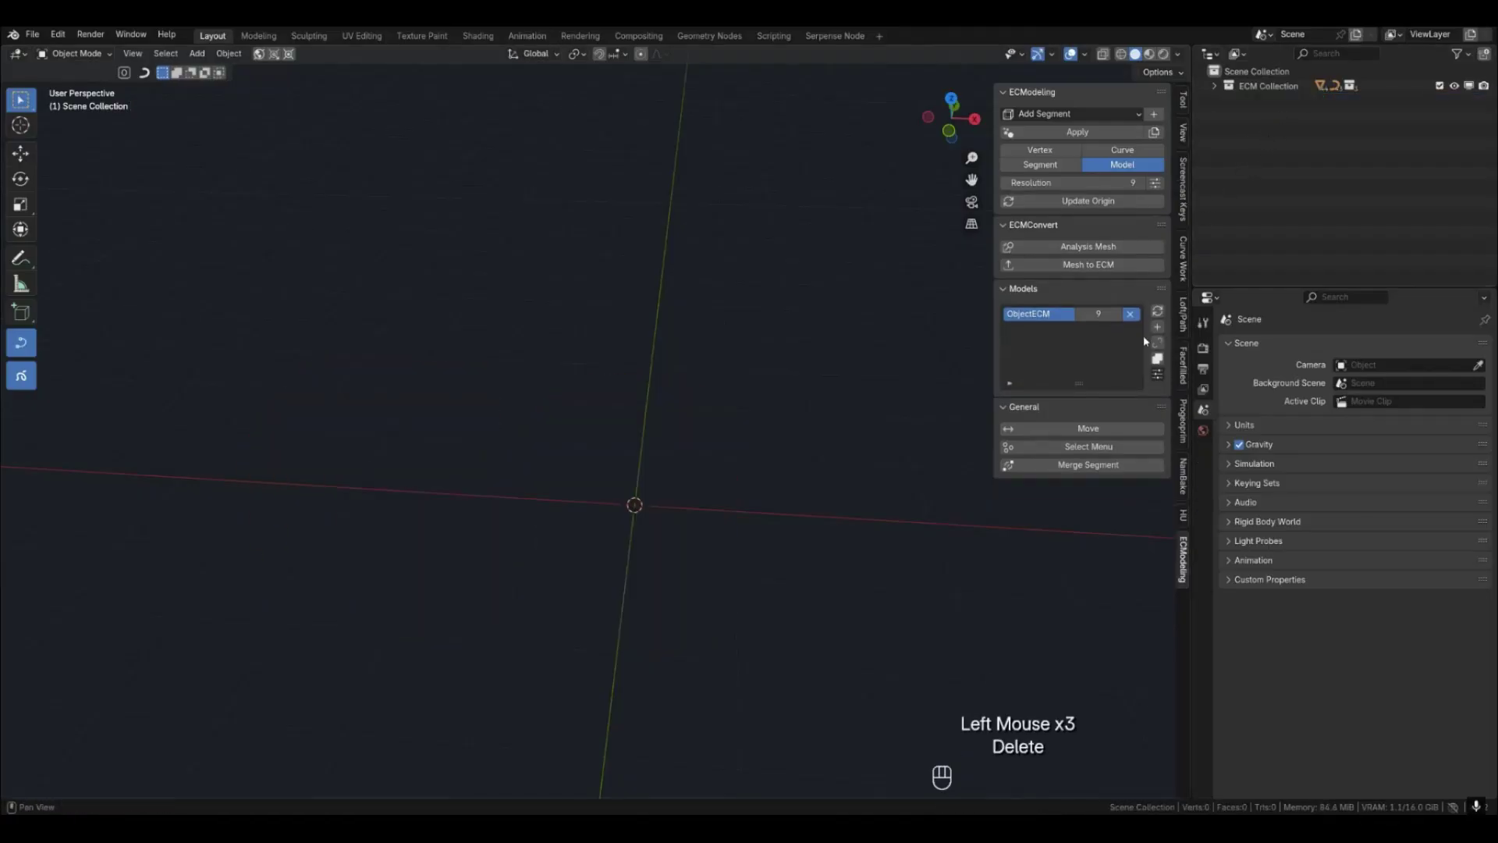
# Look through the sub-collections of ECM Collection and try the Segment, Curve and Model display modes.
pyautogui.click(1214, 86)
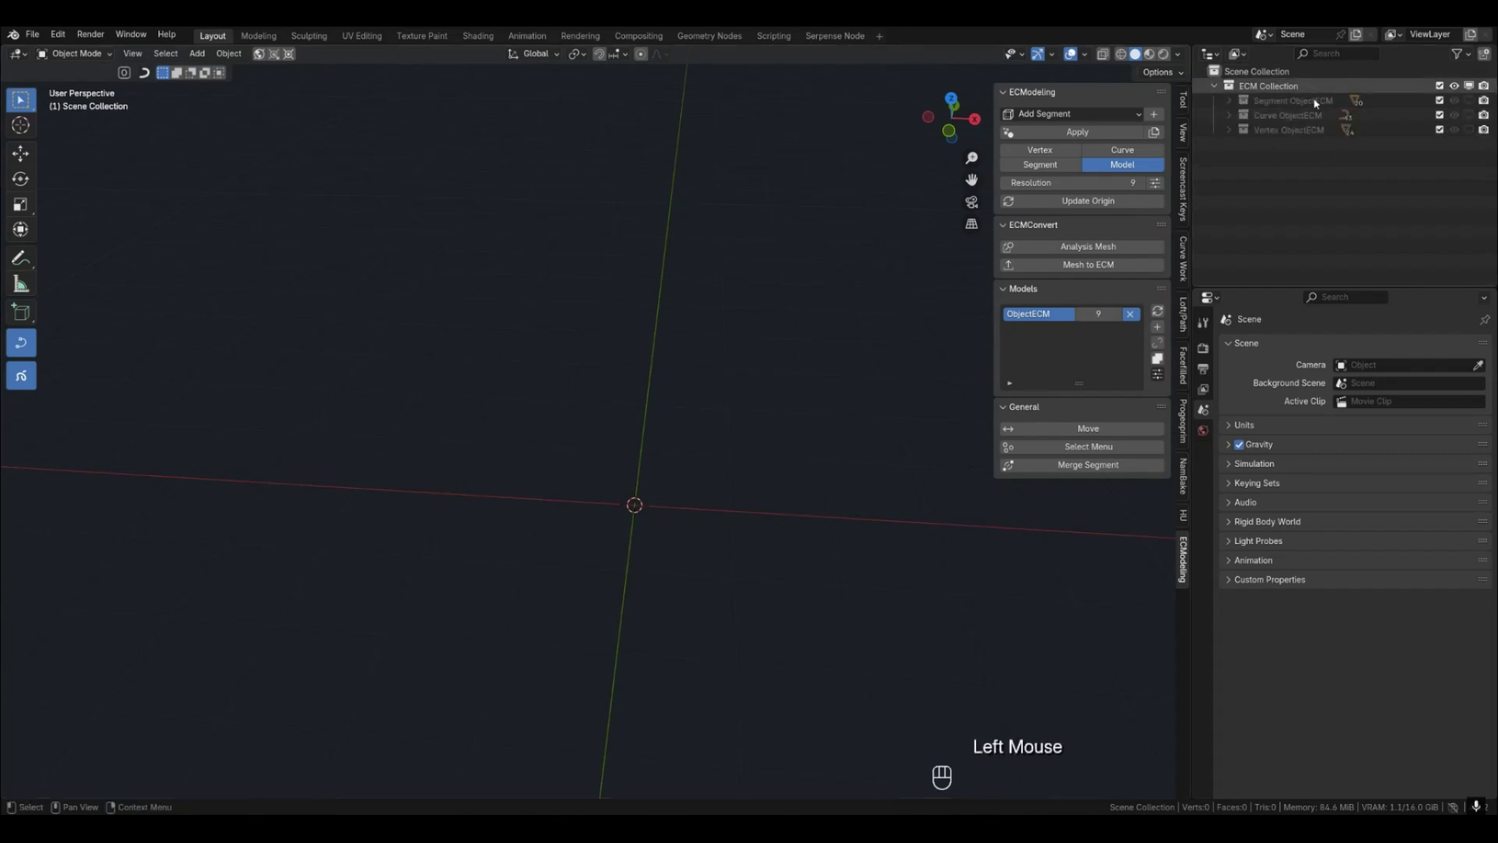
pyautogui.click(1230, 100)
pyautogui.click(1230, 101)
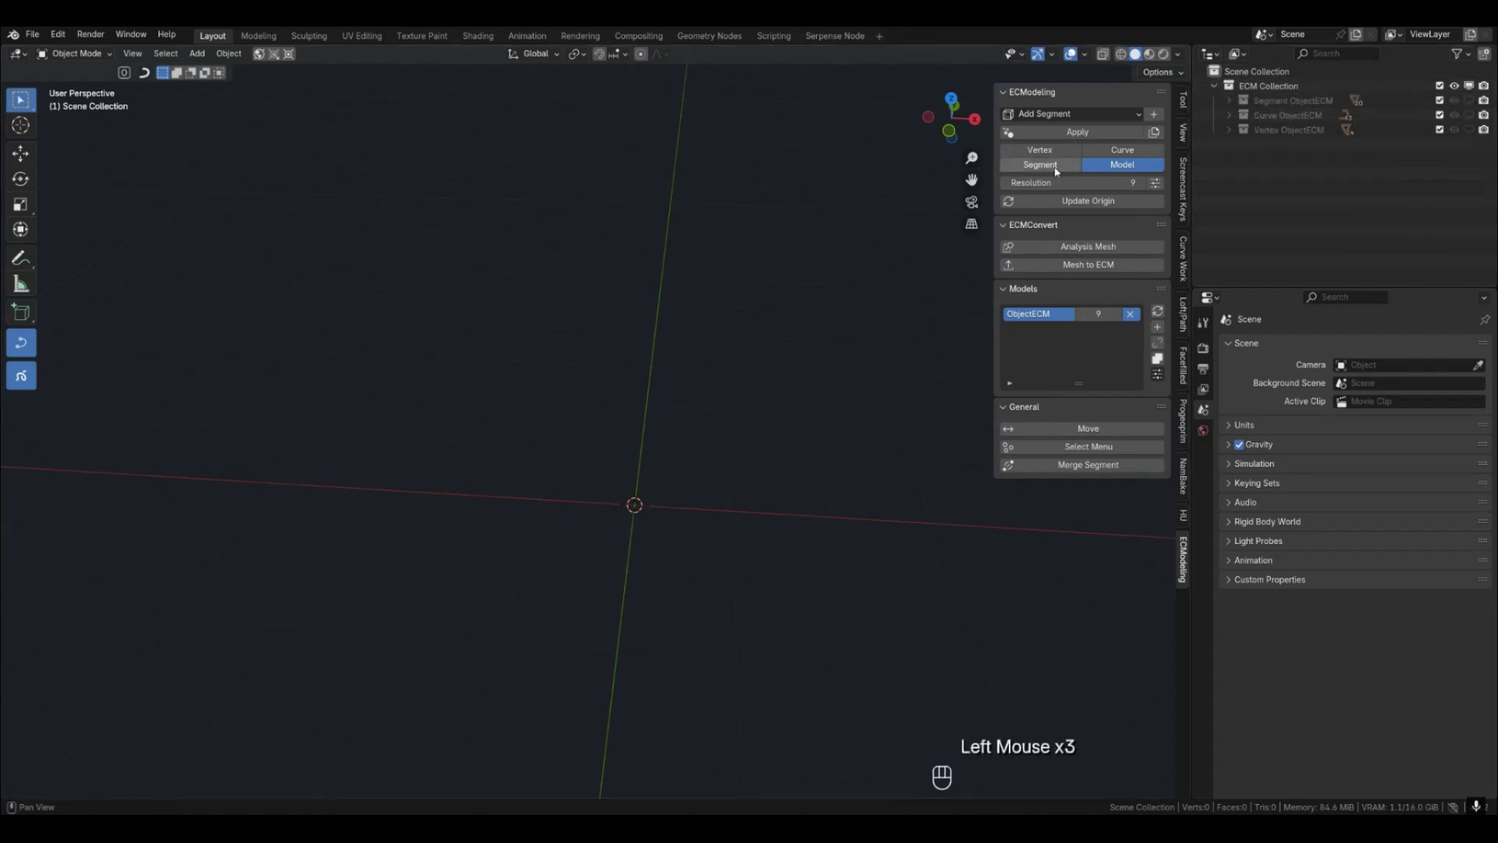
pyautogui.click(1056, 170)
pyautogui.click(1122, 150)
pyautogui.click(1115, 166)
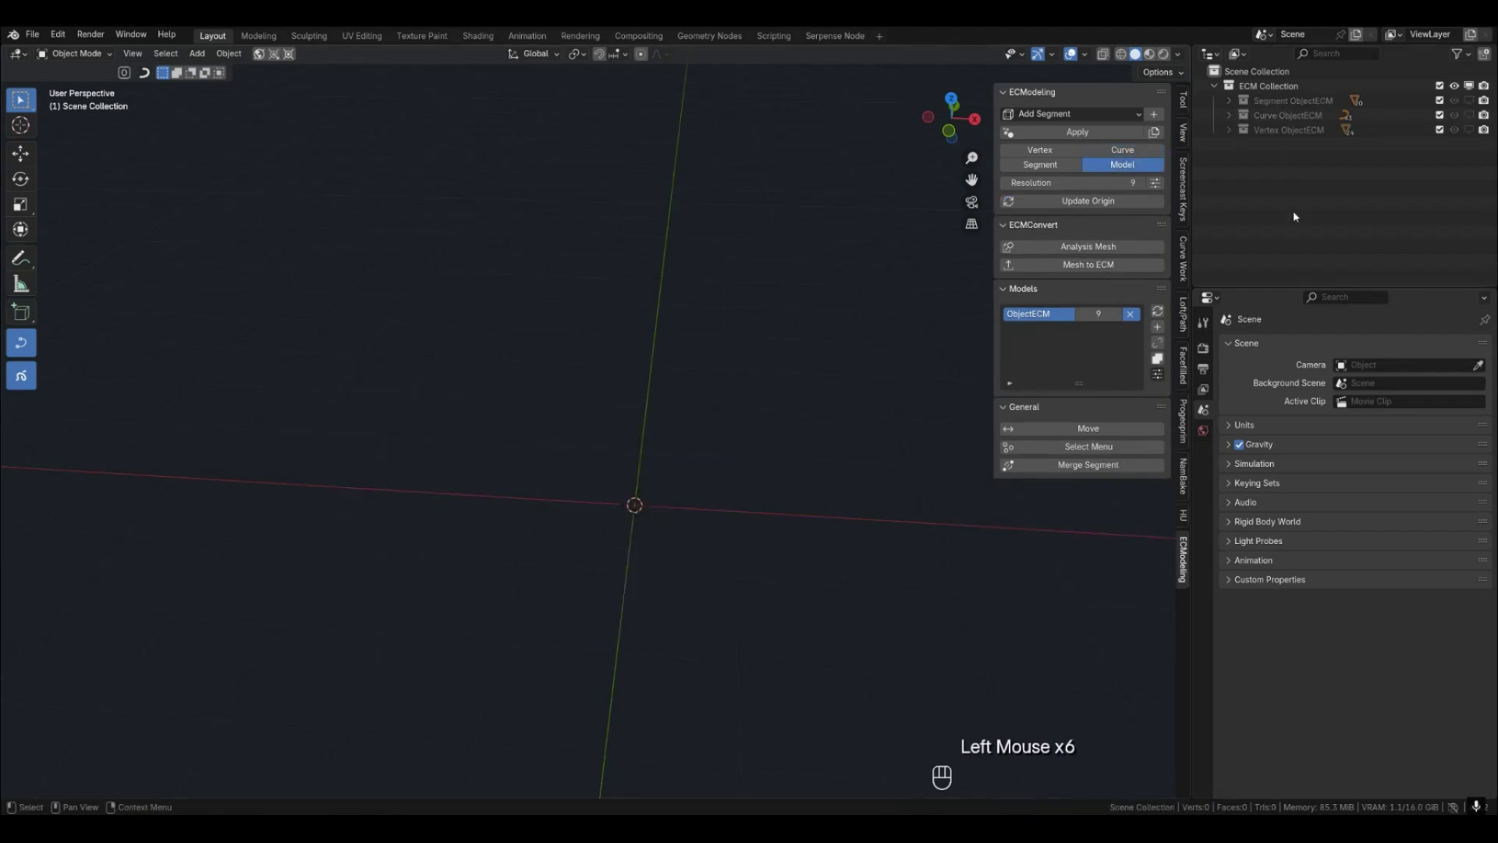
# Refresh the Models list to regenerate ObjectECM, and check it in Curve and Segment modes, ending in Model mode.
pyautogui.click(1159, 312)
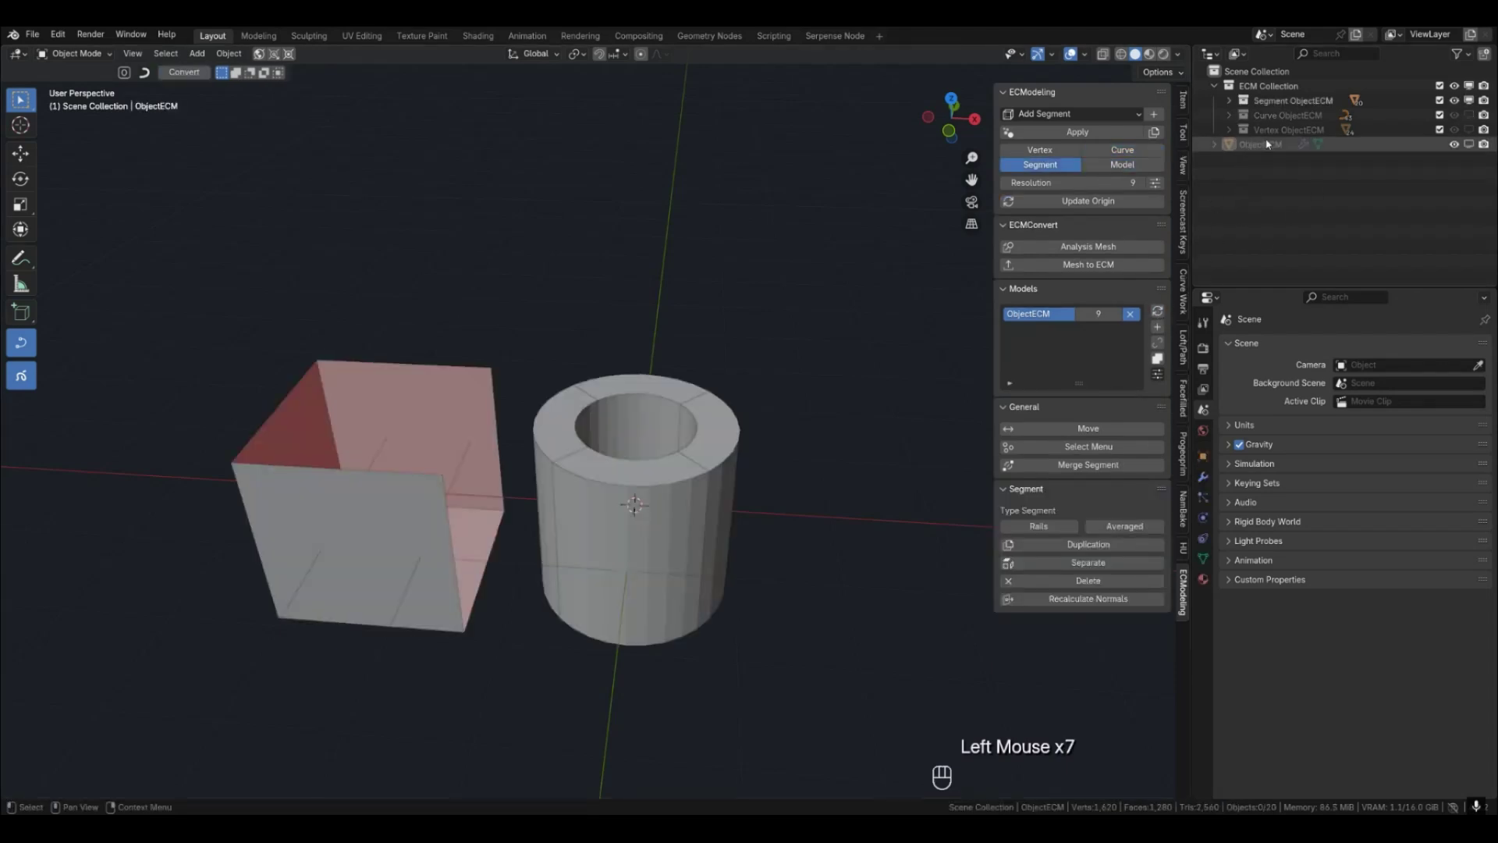
pyautogui.click(1122, 167)
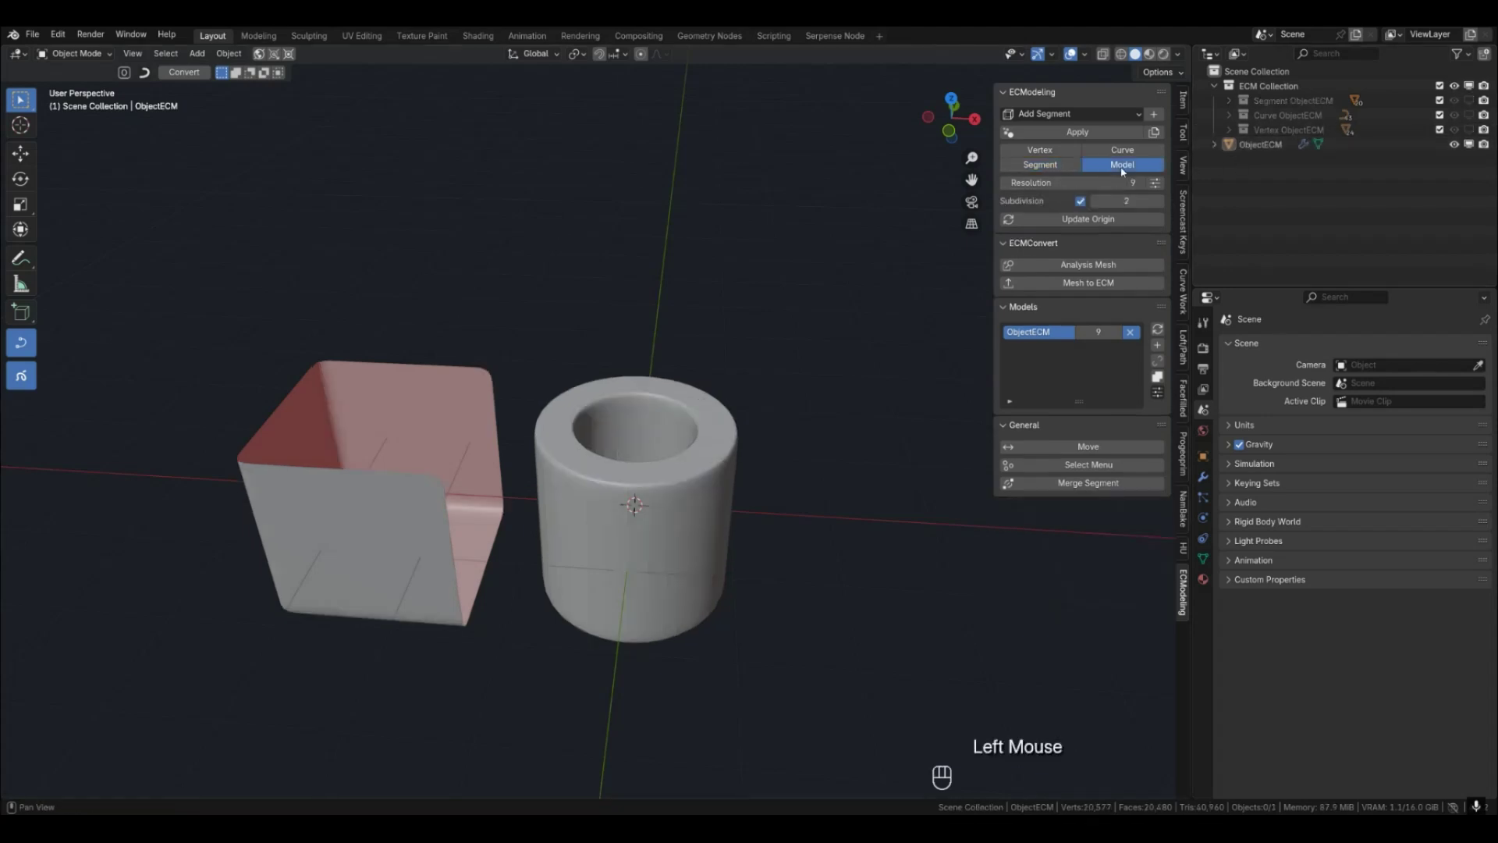
pyautogui.click(1122, 150)
pyautogui.click(1066, 165)
pyautogui.click(1117, 165)
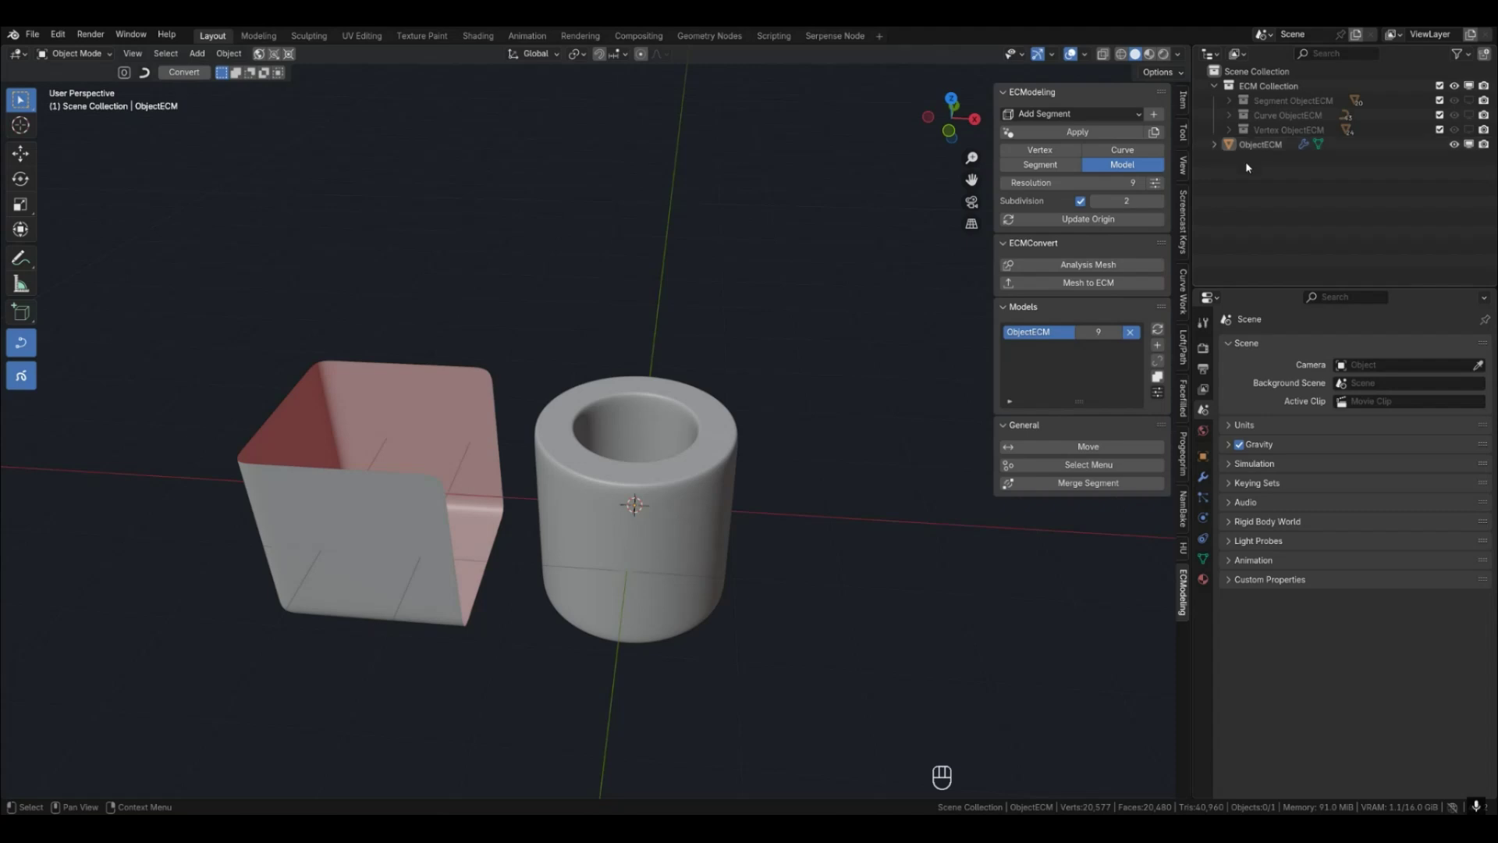
# Remove the ObjectECM suffix from the names of the Vertex, Curve and Segment collections.
pyautogui.click(1266, 147)
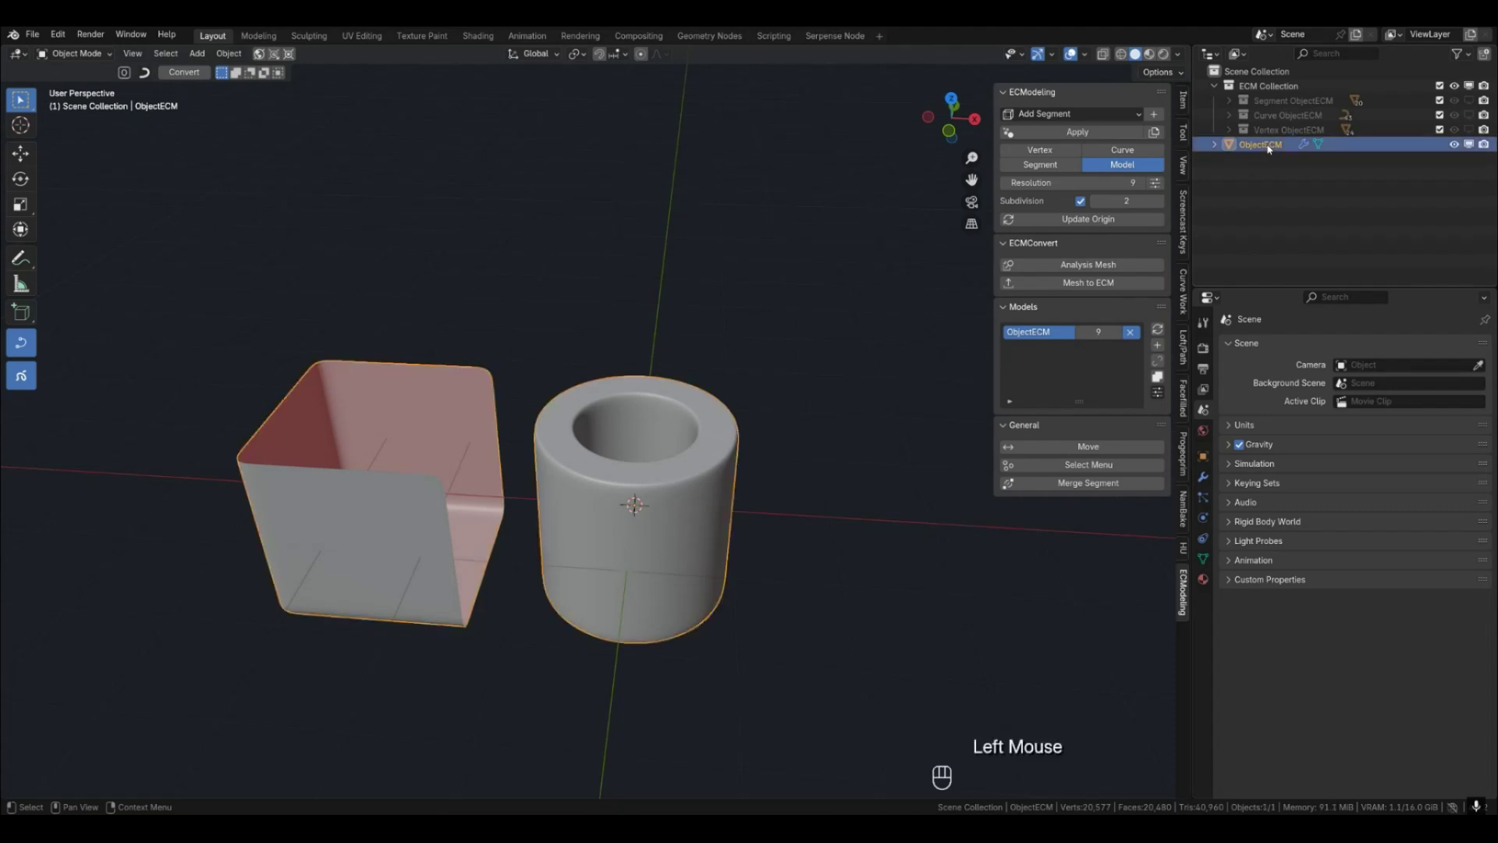
pyautogui.click(1270, 175)
pyautogui.doubleClick(1324, 129)
pyautogui.moveTo(1325, 129); pyautogui.dragTo(1288, 102)
pyautogui.press('BackSpace')
pyautogui.press('Return')
pyautogui.doubleClick(1317, 116)
pyautogui.press('BackSpace')
pyautogui.press('Return')
pyautogui.doubleClick(1327, 101)
pyautogui.press('BackSpace')
pyautogui.press('Return')
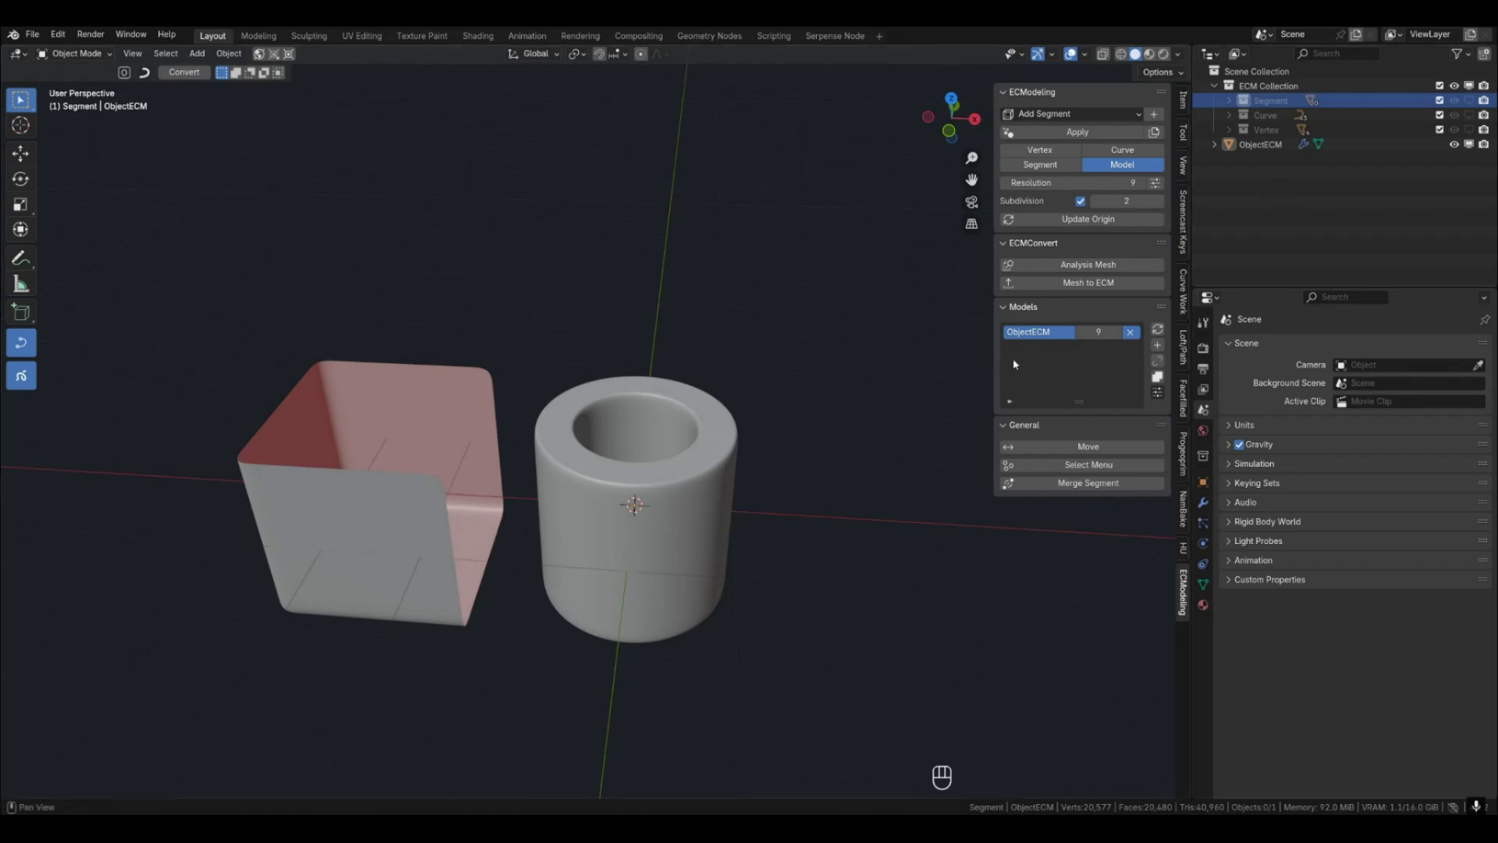
# Rename the three collections as Segment Name, Curve Name and Vertex Name.
pyautogui.doubleClick(1297, 102)
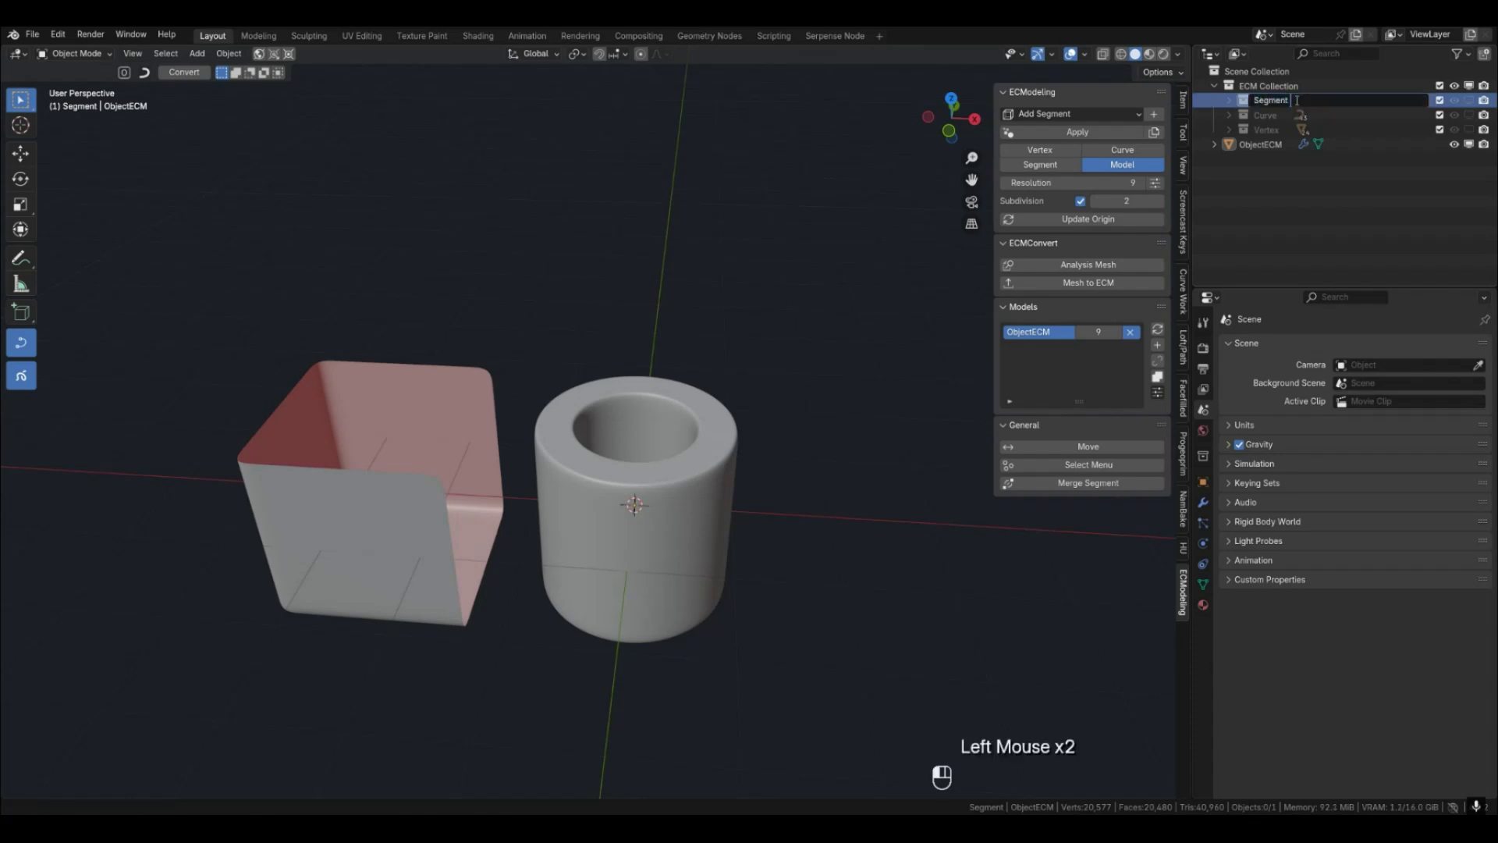
pyautogui.write('Name')
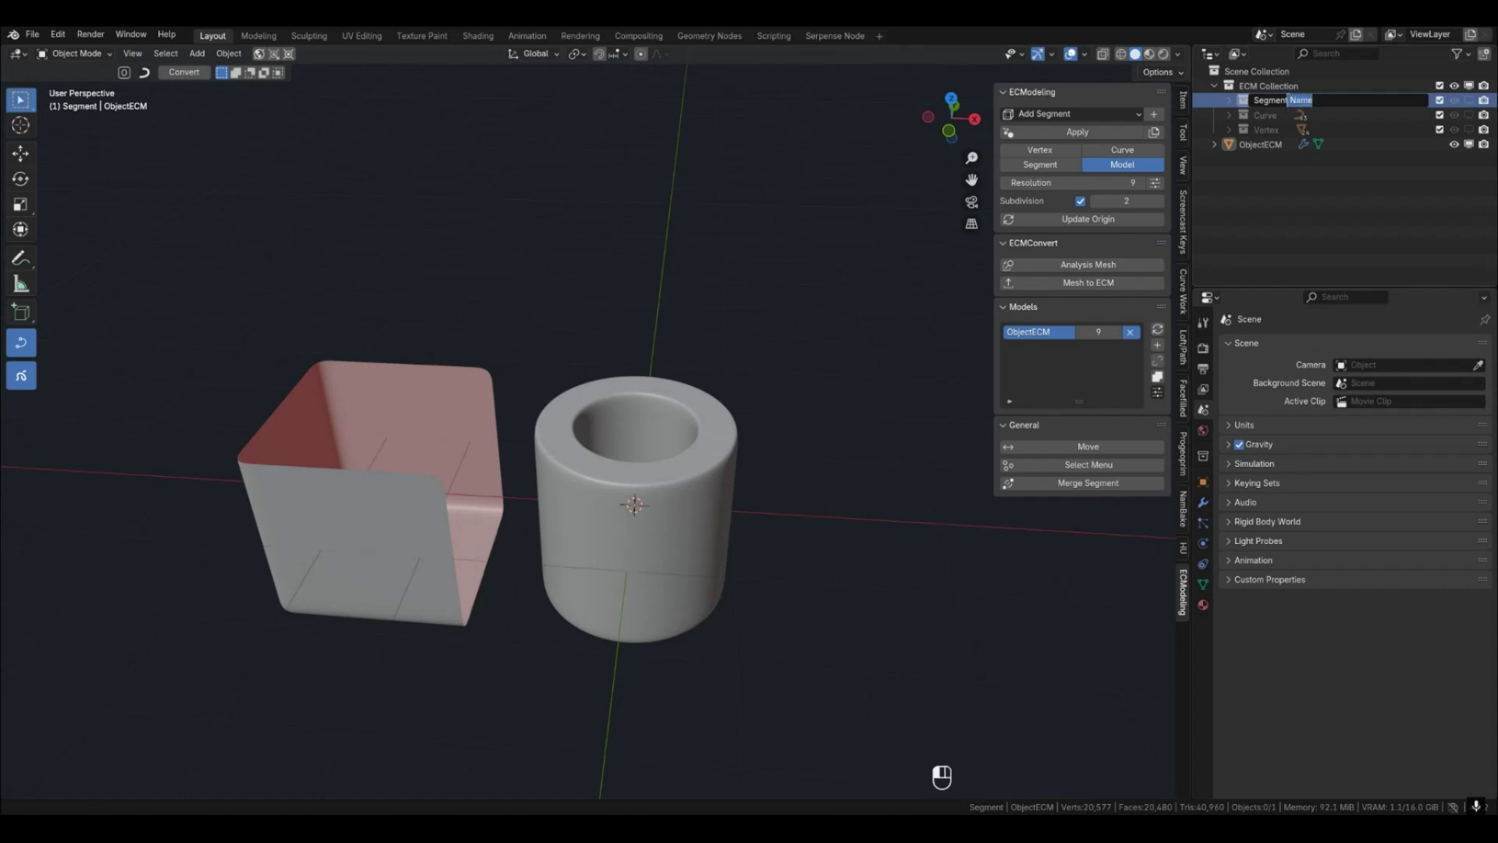
pyautogui.doubleClick(1280, 116)
pyautogui.click(1283, 115)
pyautogui.write('Name')
pyautogui.click(1274, 177)
pyautogui.click(1279, 130)
pyautogui.doubleClick(1281, 130)
pyautogui.write('Name')
pyautogui.press('Return')
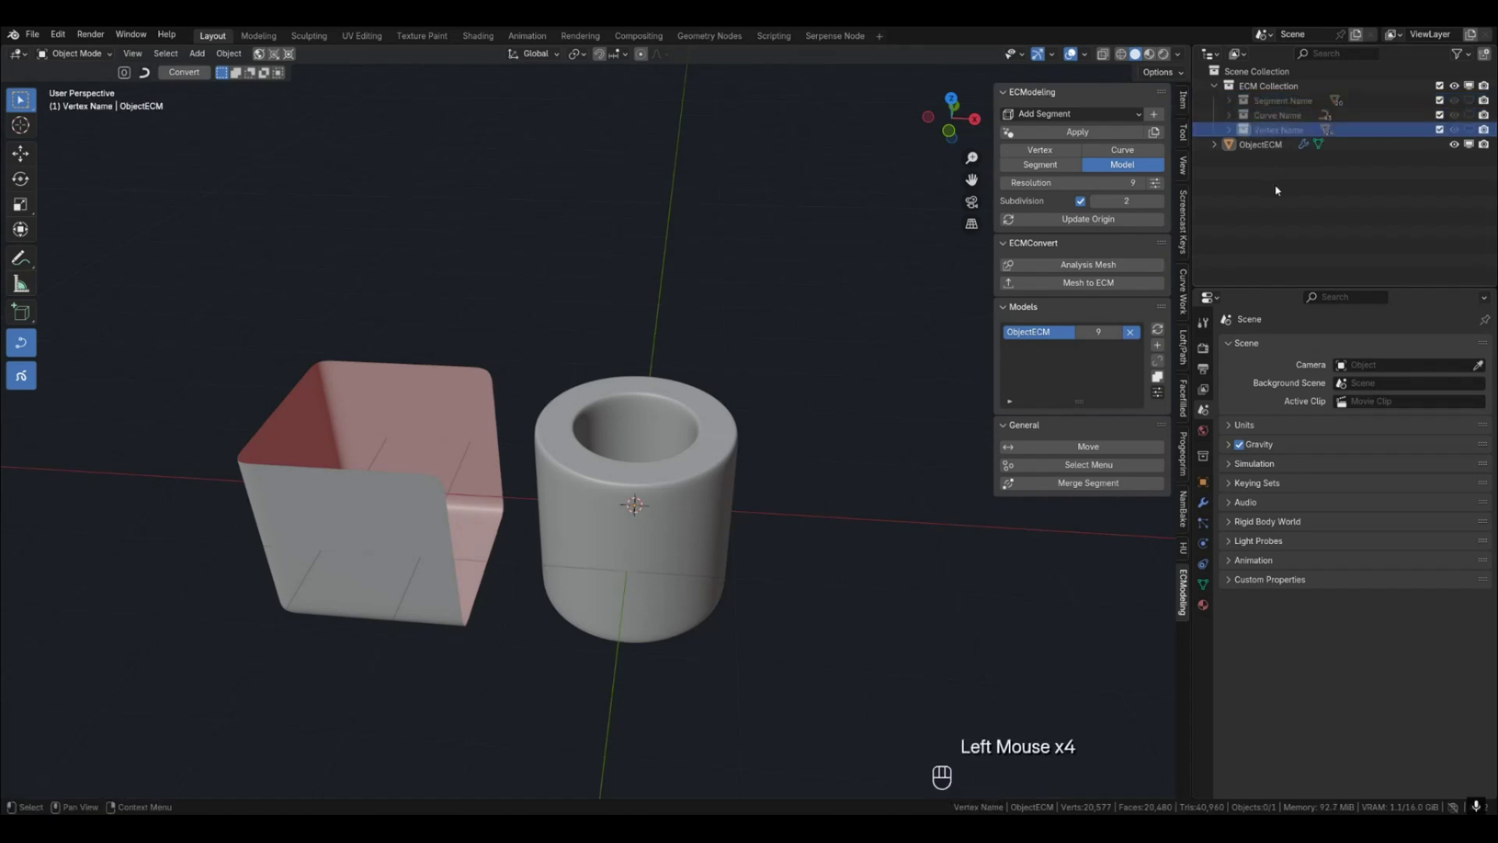
# Refresh the Models list from the renamed collections and delete the leftover ObjectECM object.
pyautogui.click(1157, 331)
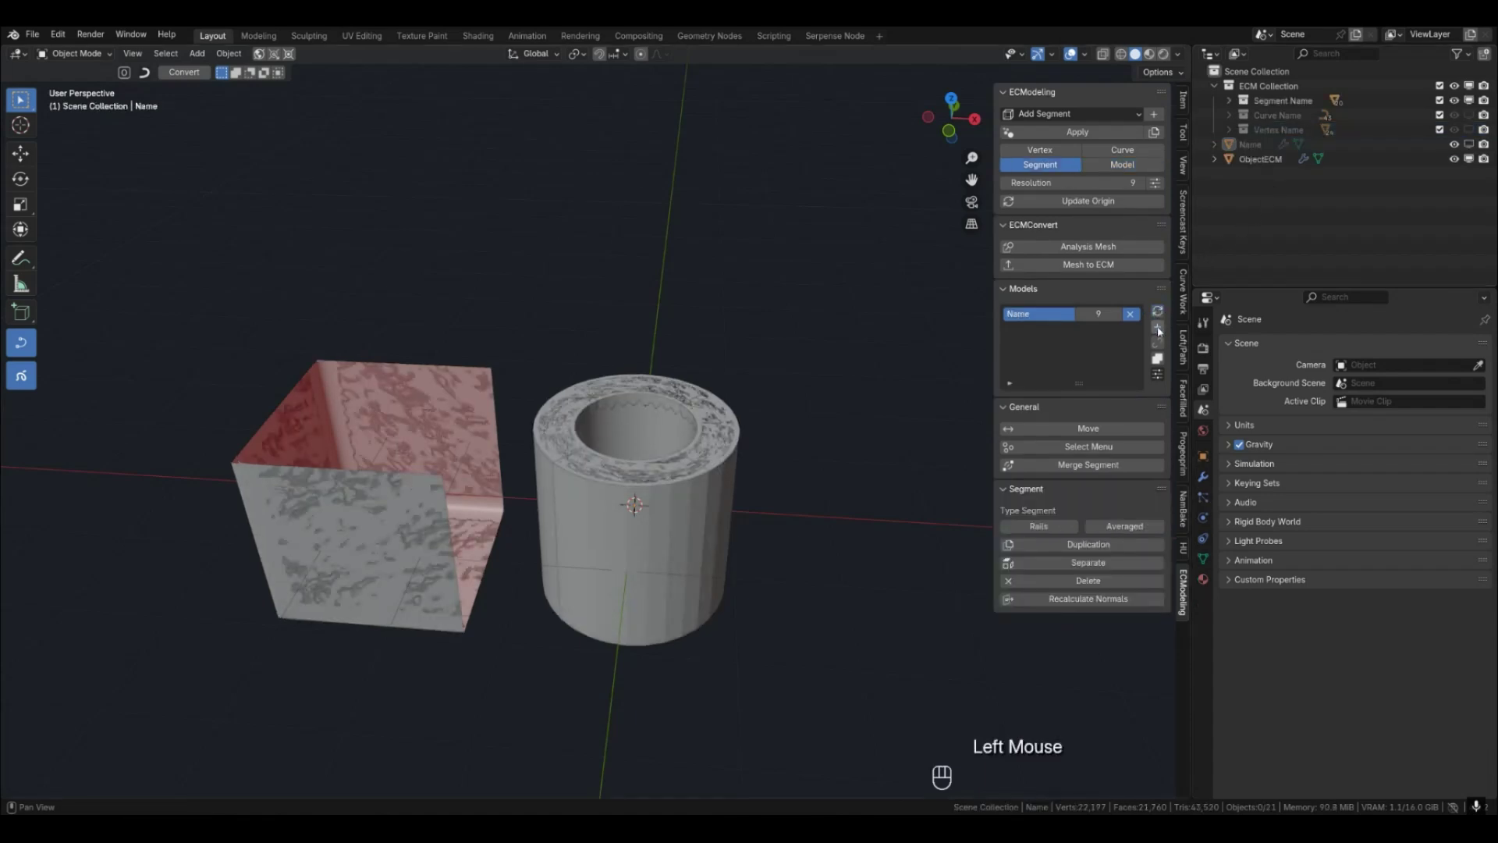
pyautogui.click(1262, 160)
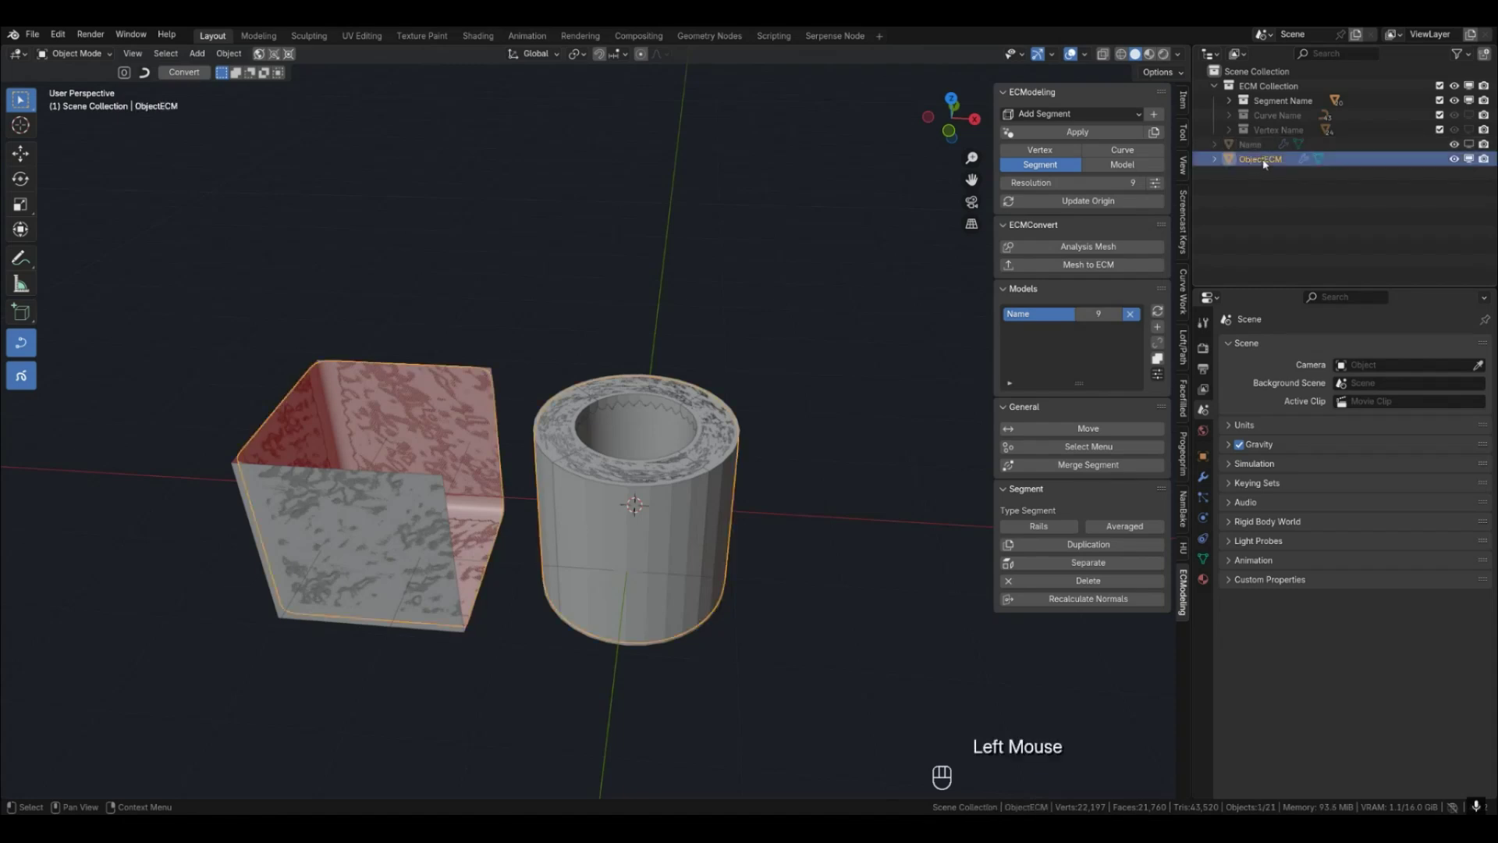
pyautogui.press('Delete')
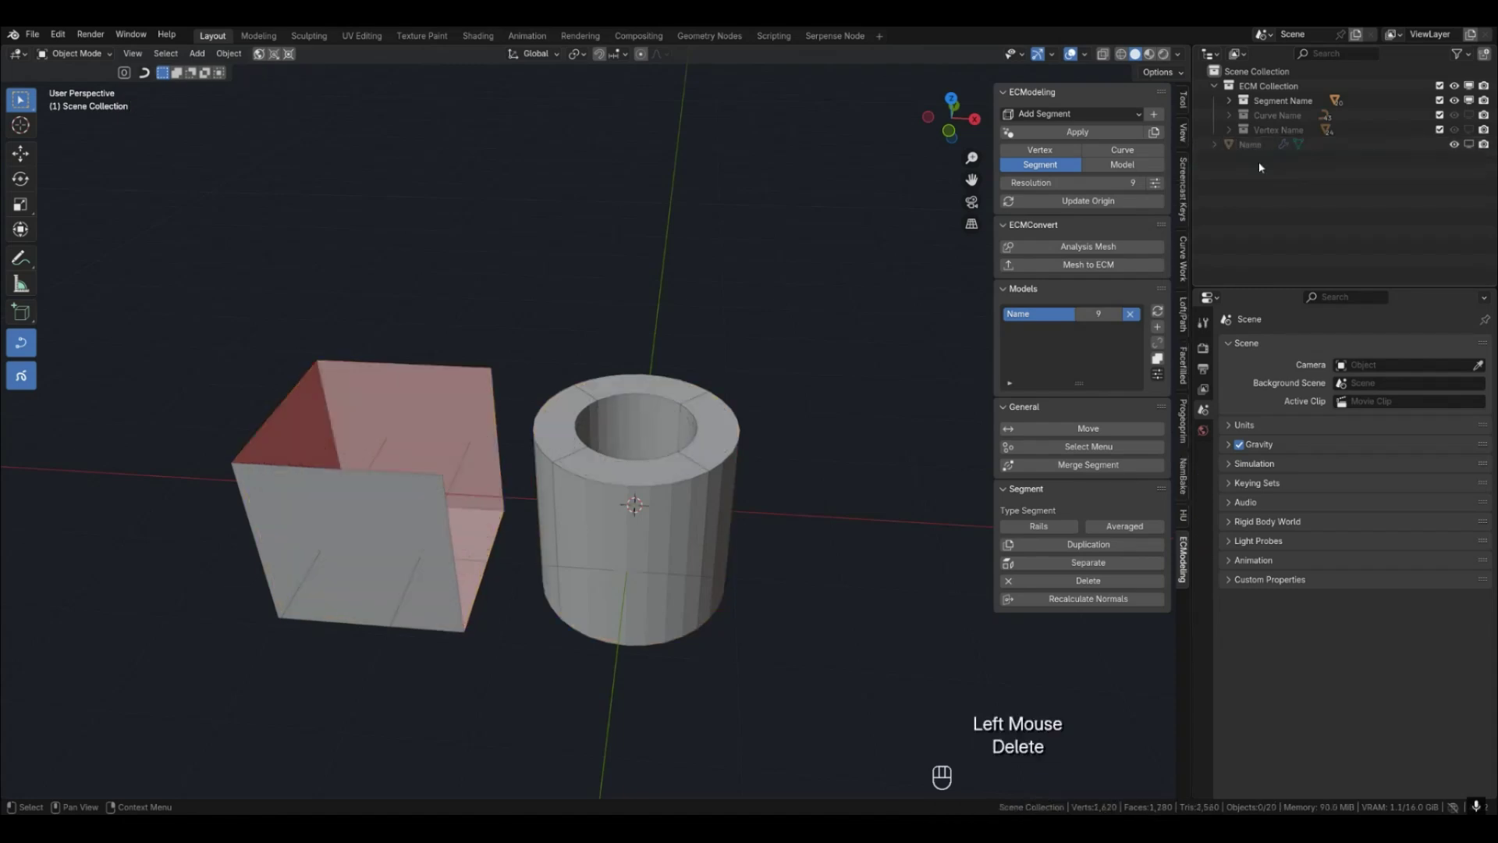
# Set the Name model's resolution to 6 while checking its wireframe, and hide the wireframe again.
pyautogui.moveTo(1098, 313)
pyautogui.mouseDown()
pyautogui.moveTo(1076, 313)
pyautogui.moveTo(1102, 312)
pyautogui.mouseUp()
pyautogui.press('q')
pyautogui.click(812, 357)
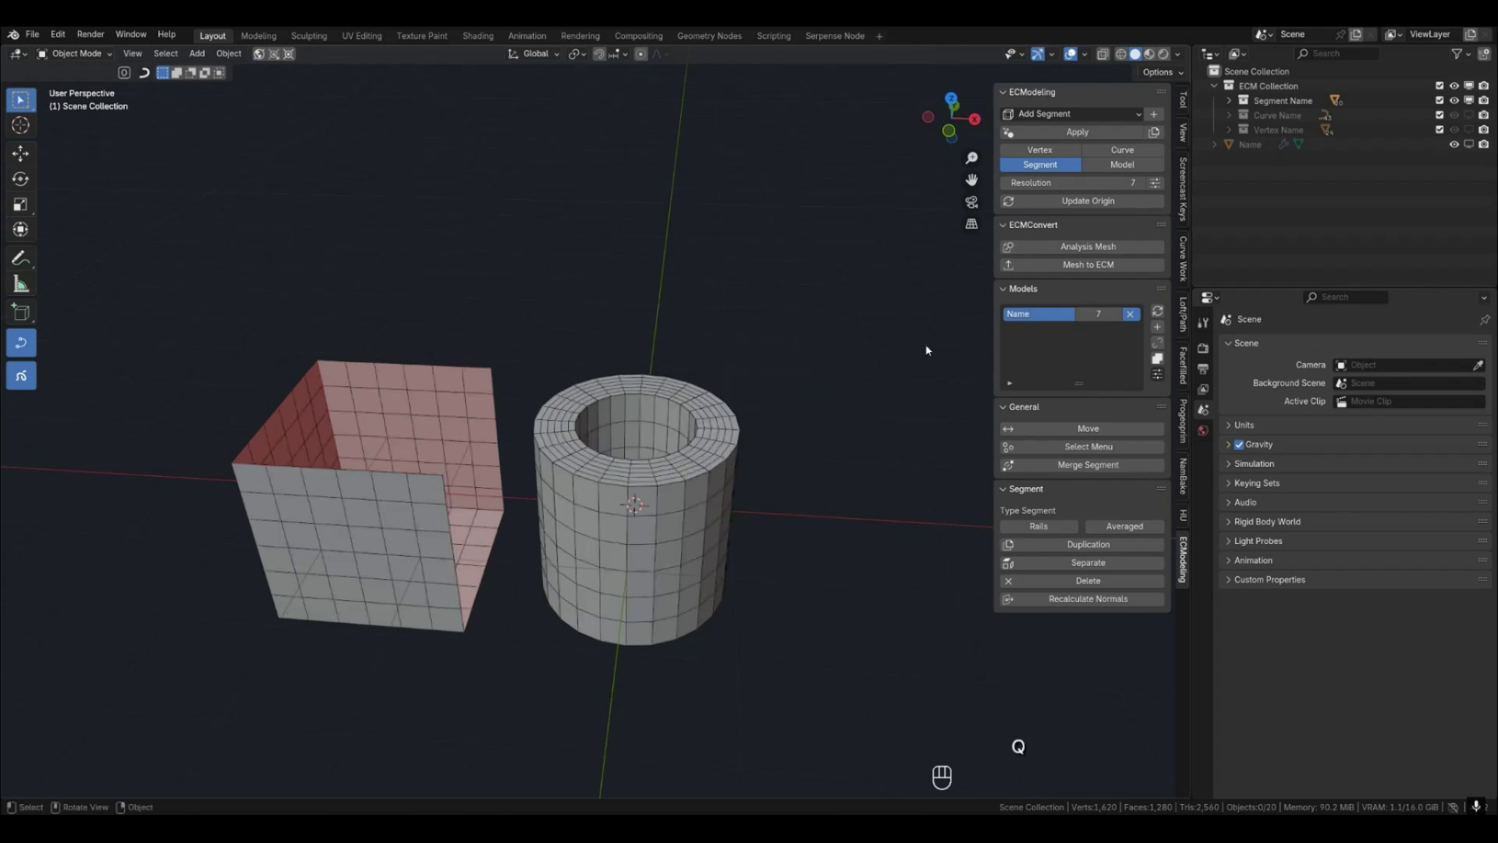
pyautogui.moveTo(1098, 313); pyautogui.dragTo(1091, 313)
pyautogui.press('q')
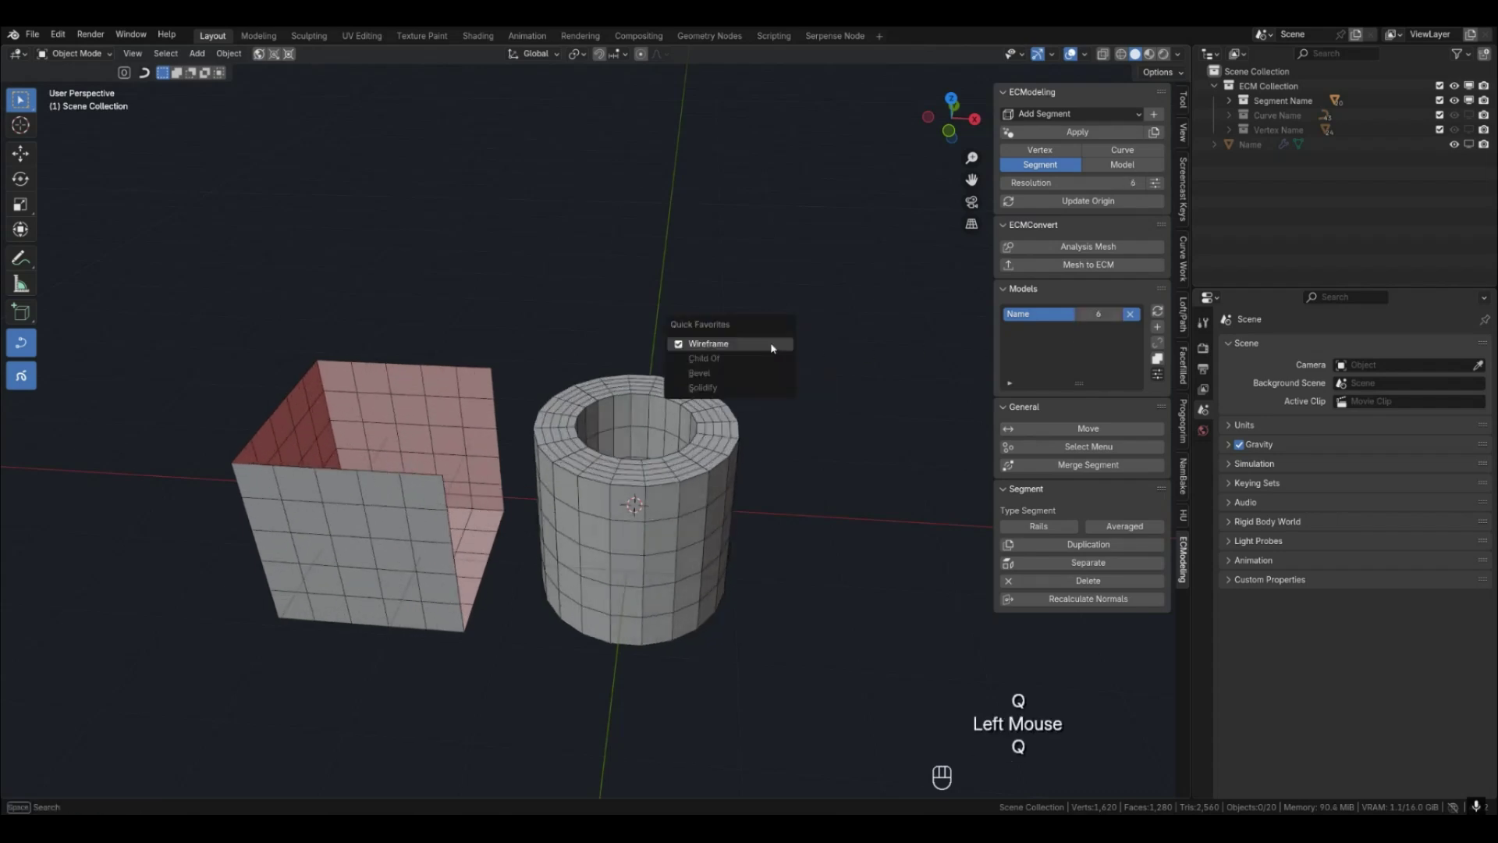
pyautogui.click(777, 349)
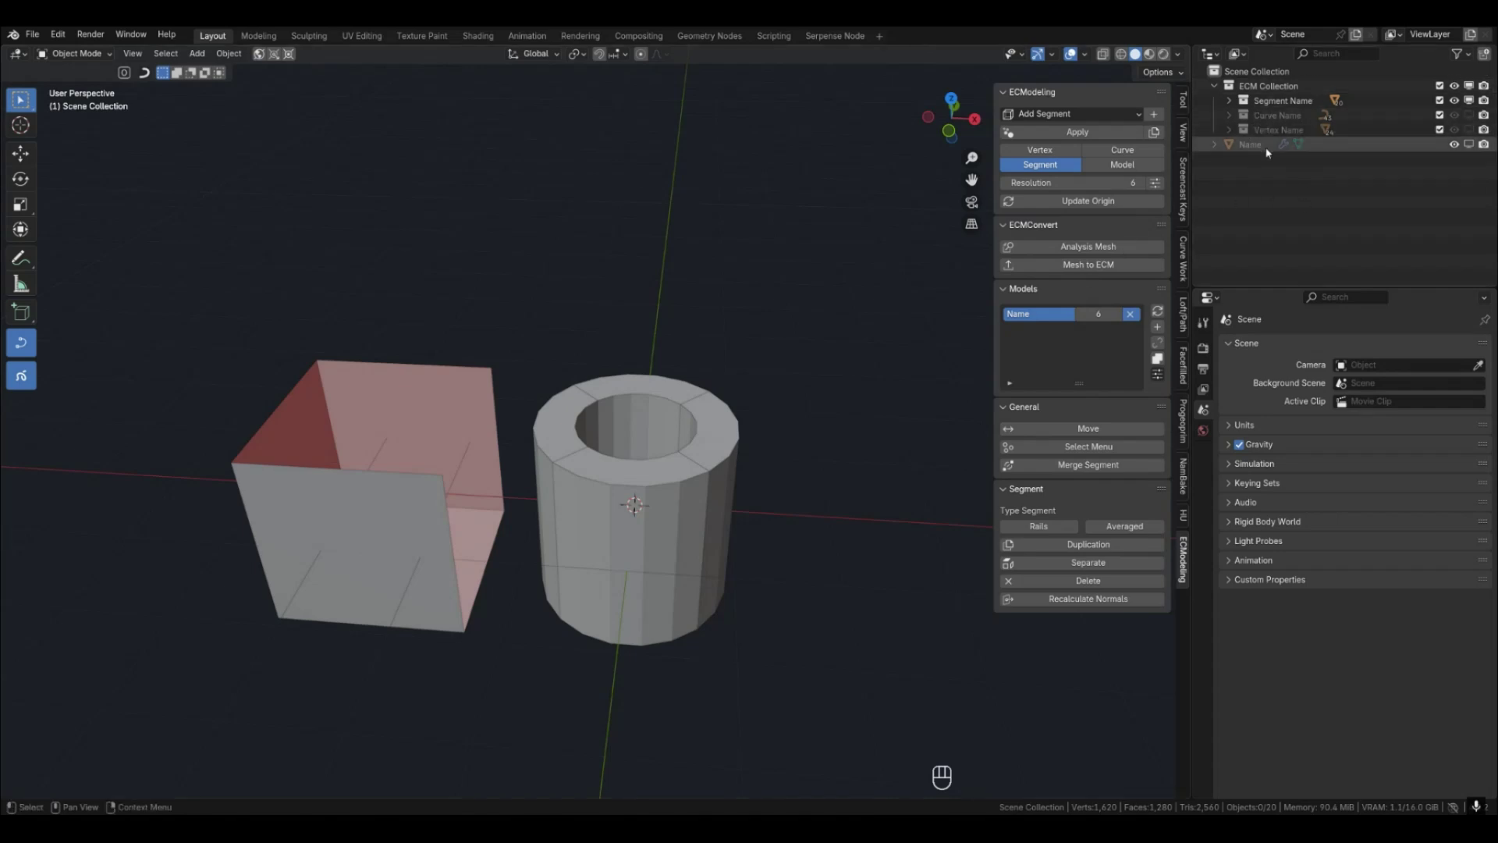
# Add a Cylinder primitive as a new ECM model and display it in Model mode.
pyautogui.click(862, 399)
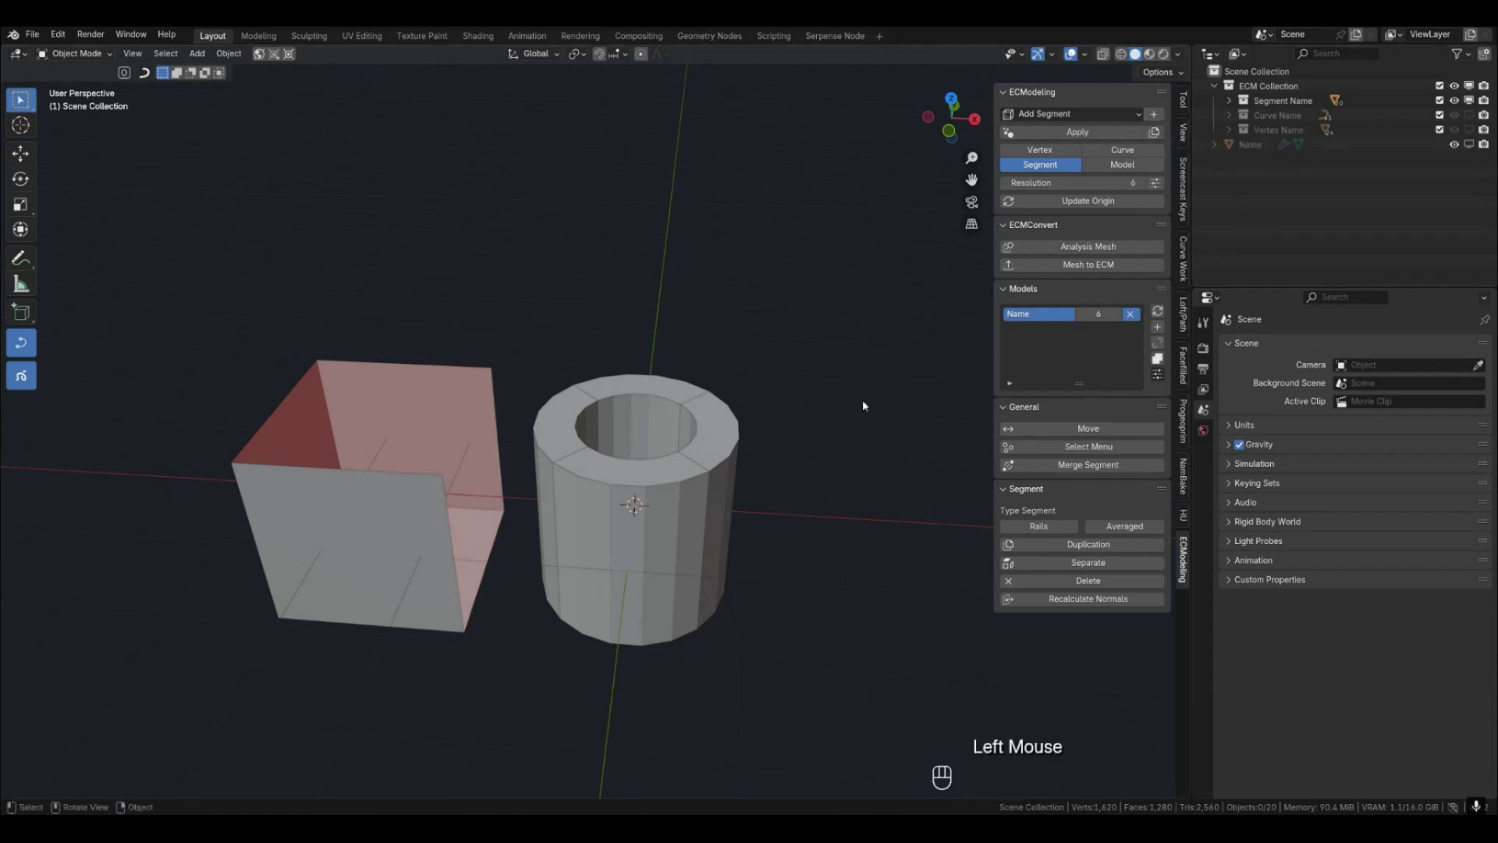
pyautogui.click(1123, 165)
pyautogui.click(1074, 114)
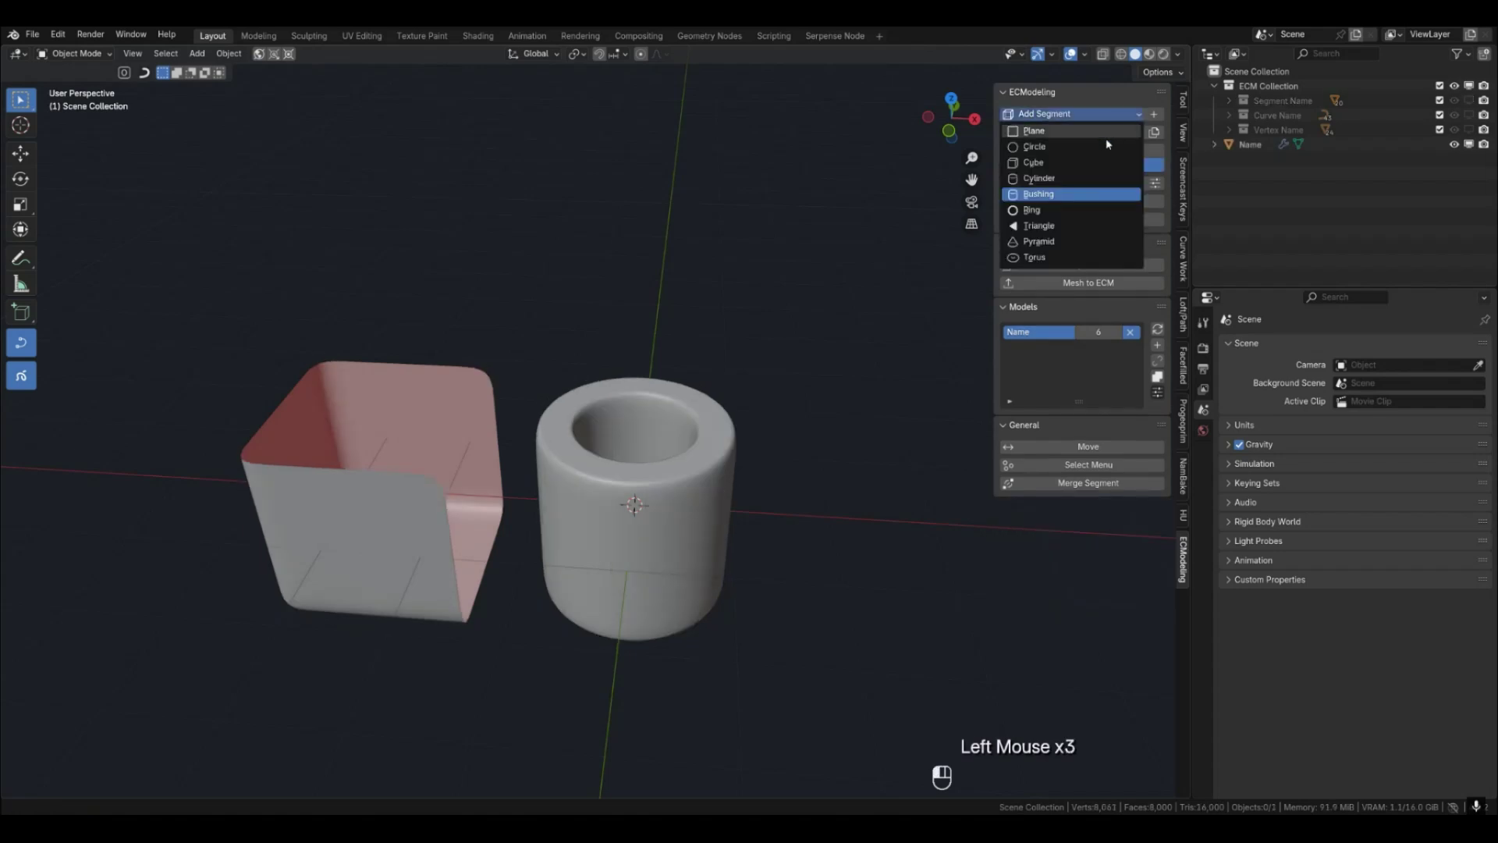
pyautogui.click(1073, 179)
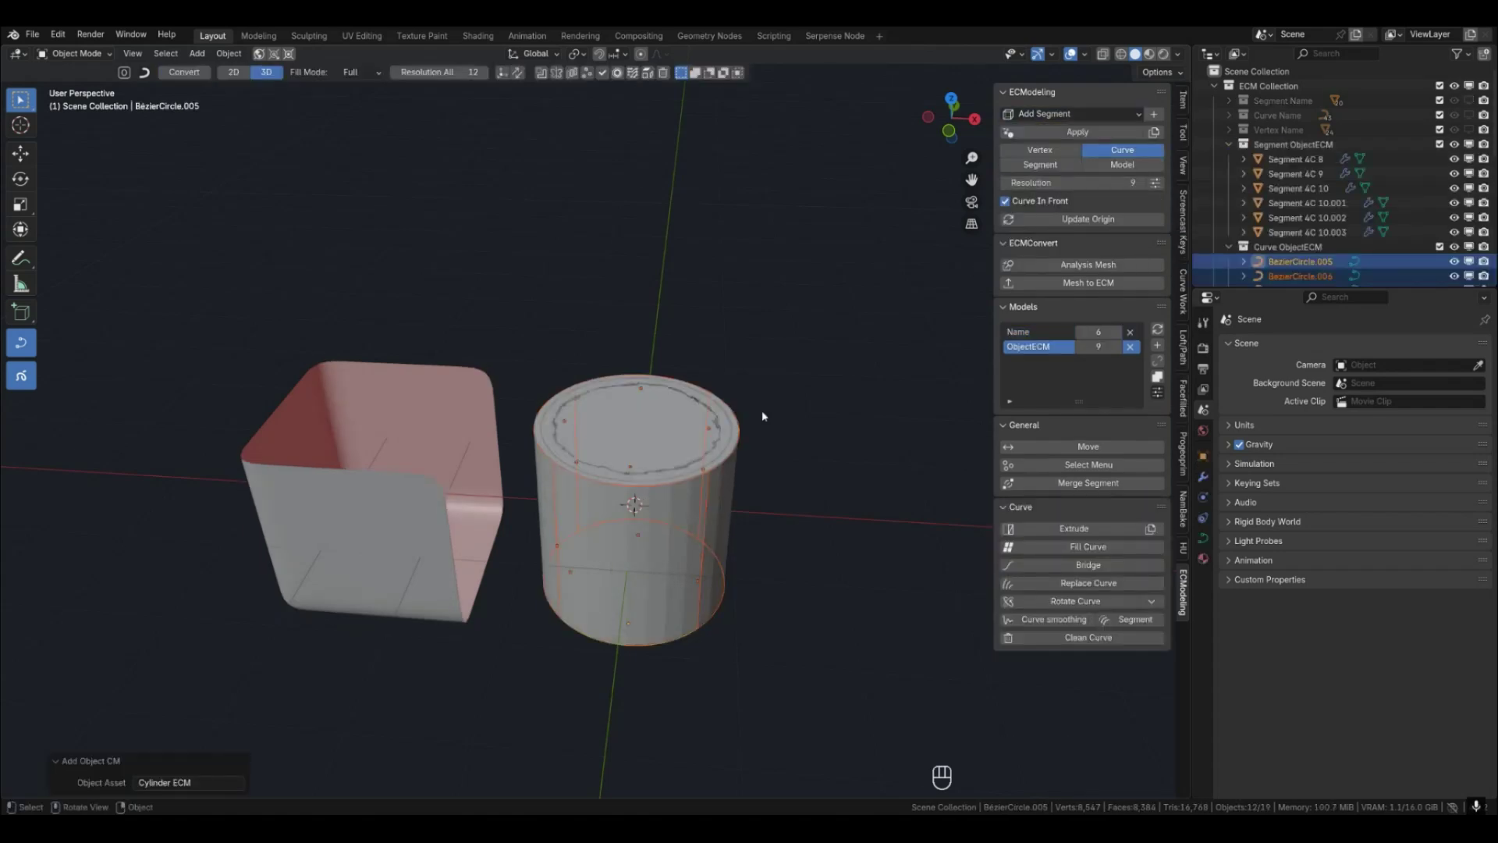
pyautogui.click(1122, 165)
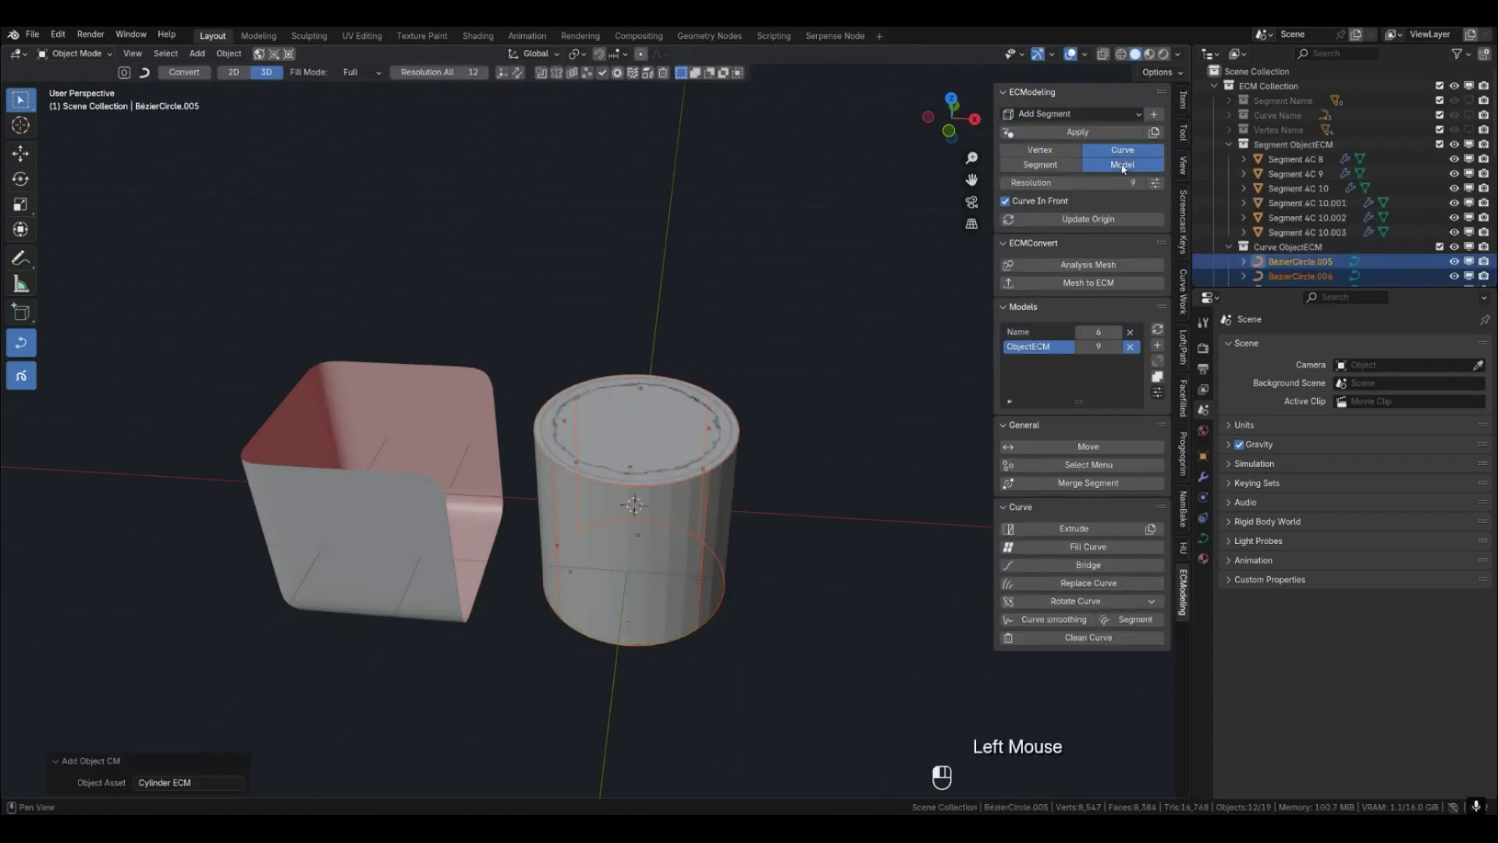
# Move the cylinder model along the global X axis until it stands clear beside the bushing.
pyautogui.click(731, 511)
pyautogui.press('g')
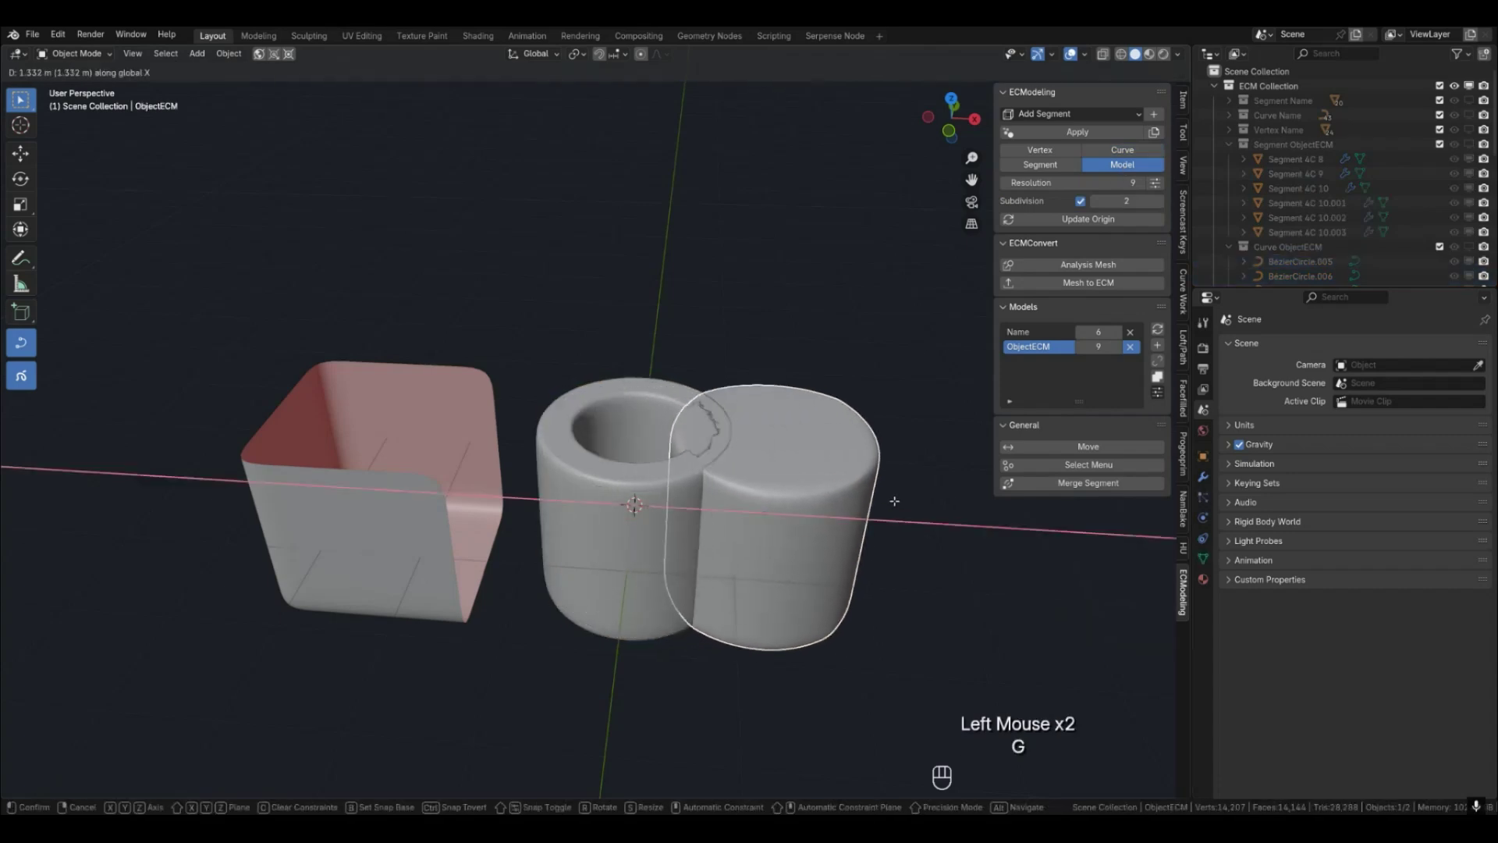
pyautogui.click(993, 504)
pyautogui.click(979, 582)
pyautogui.scroll(-1, 983, 593)
pyautogui.keyDown('shift'); pyautogui.moveTo(990, 601); pyautogui.dragTo(814, 565, button='middle'); pyautogui.keyUp('shift')
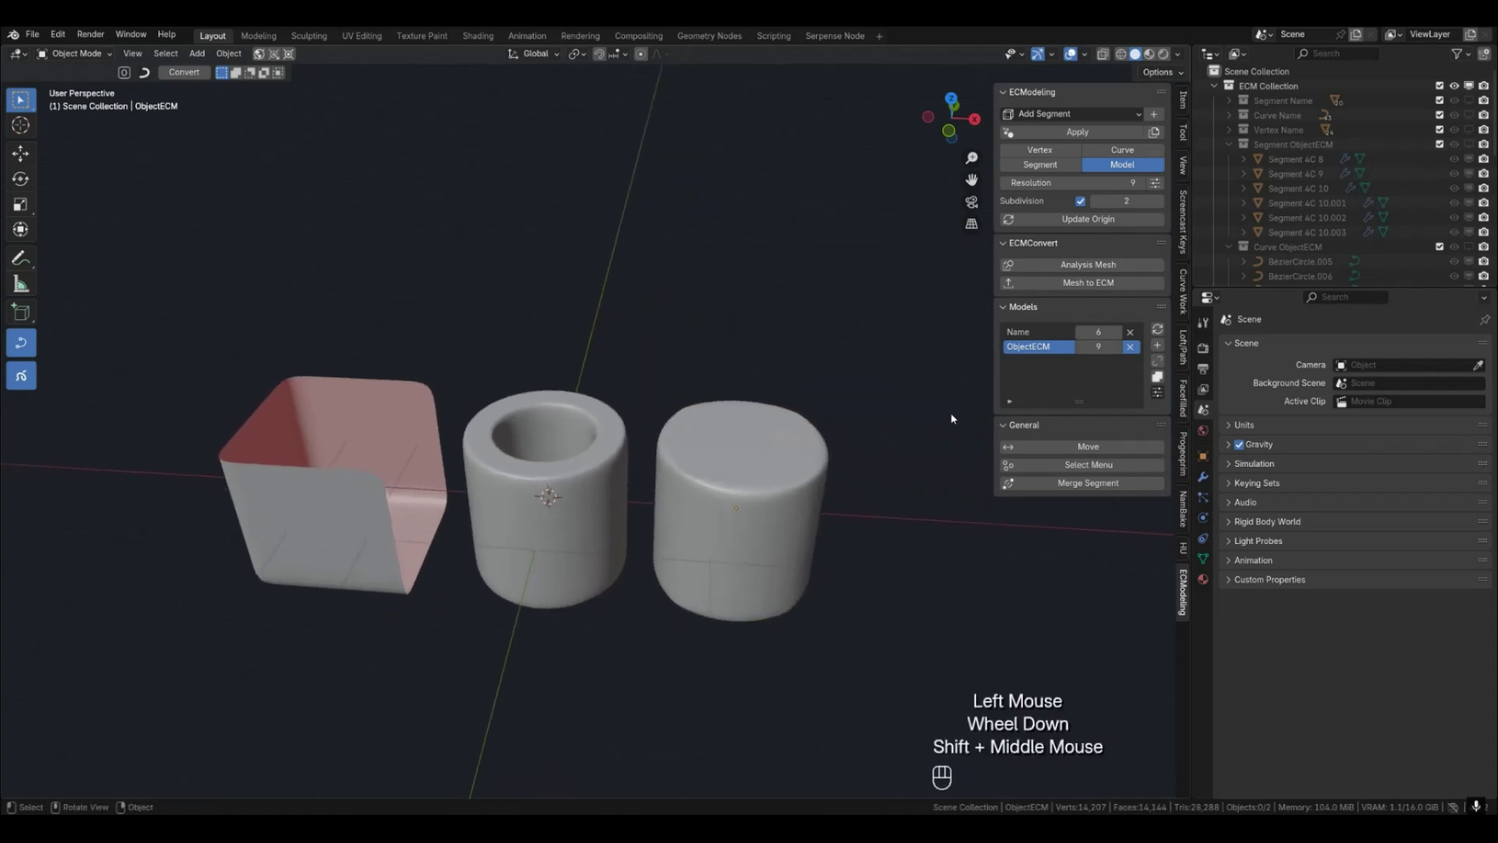
# Enable the Rename Models option in the Models list settings.
pyautogui.click(1158, 392)
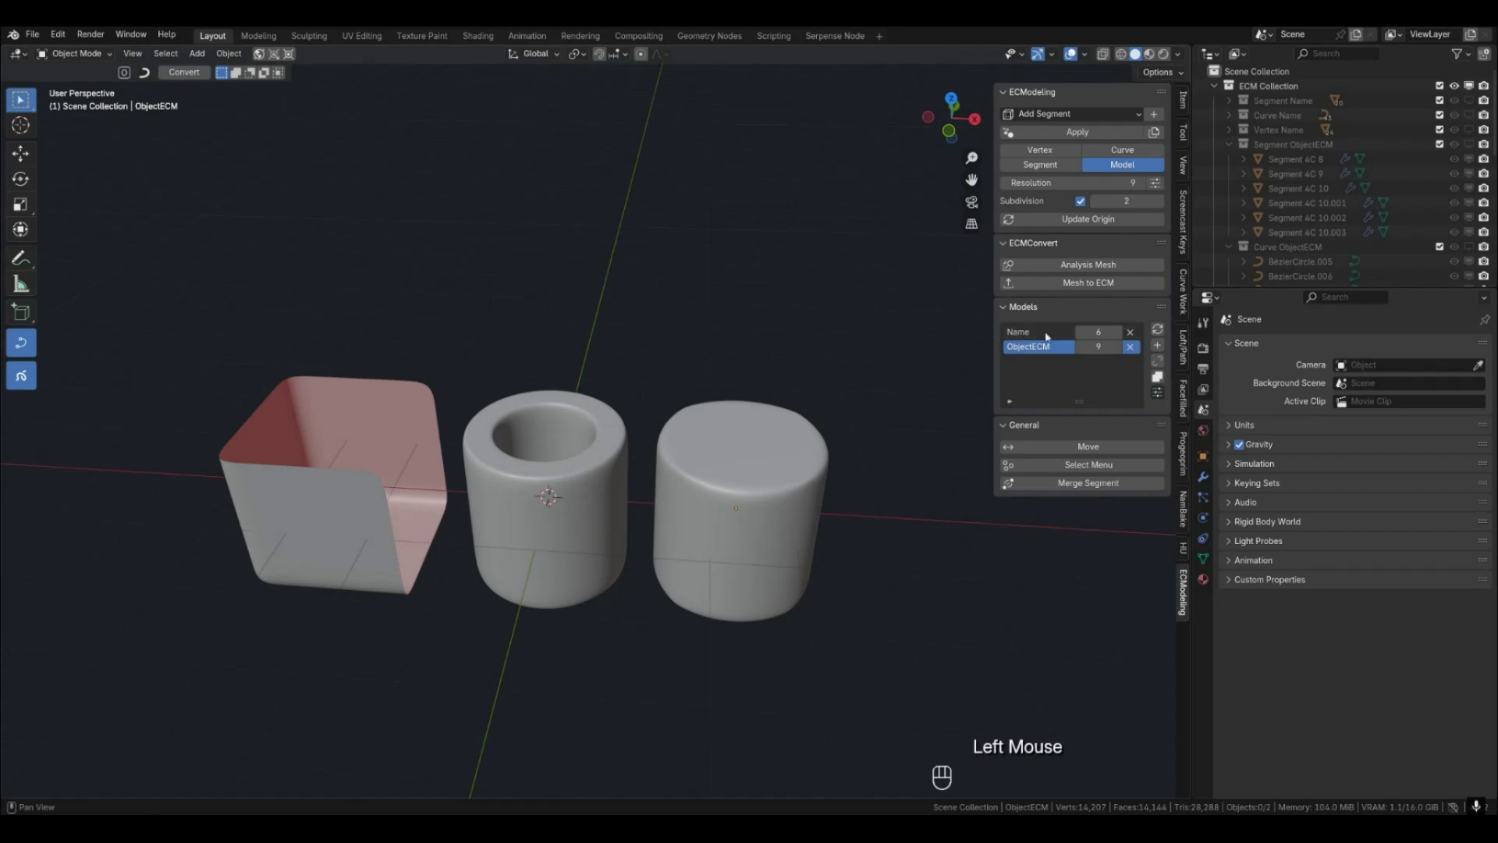
pyautogui.click(1159, 394)
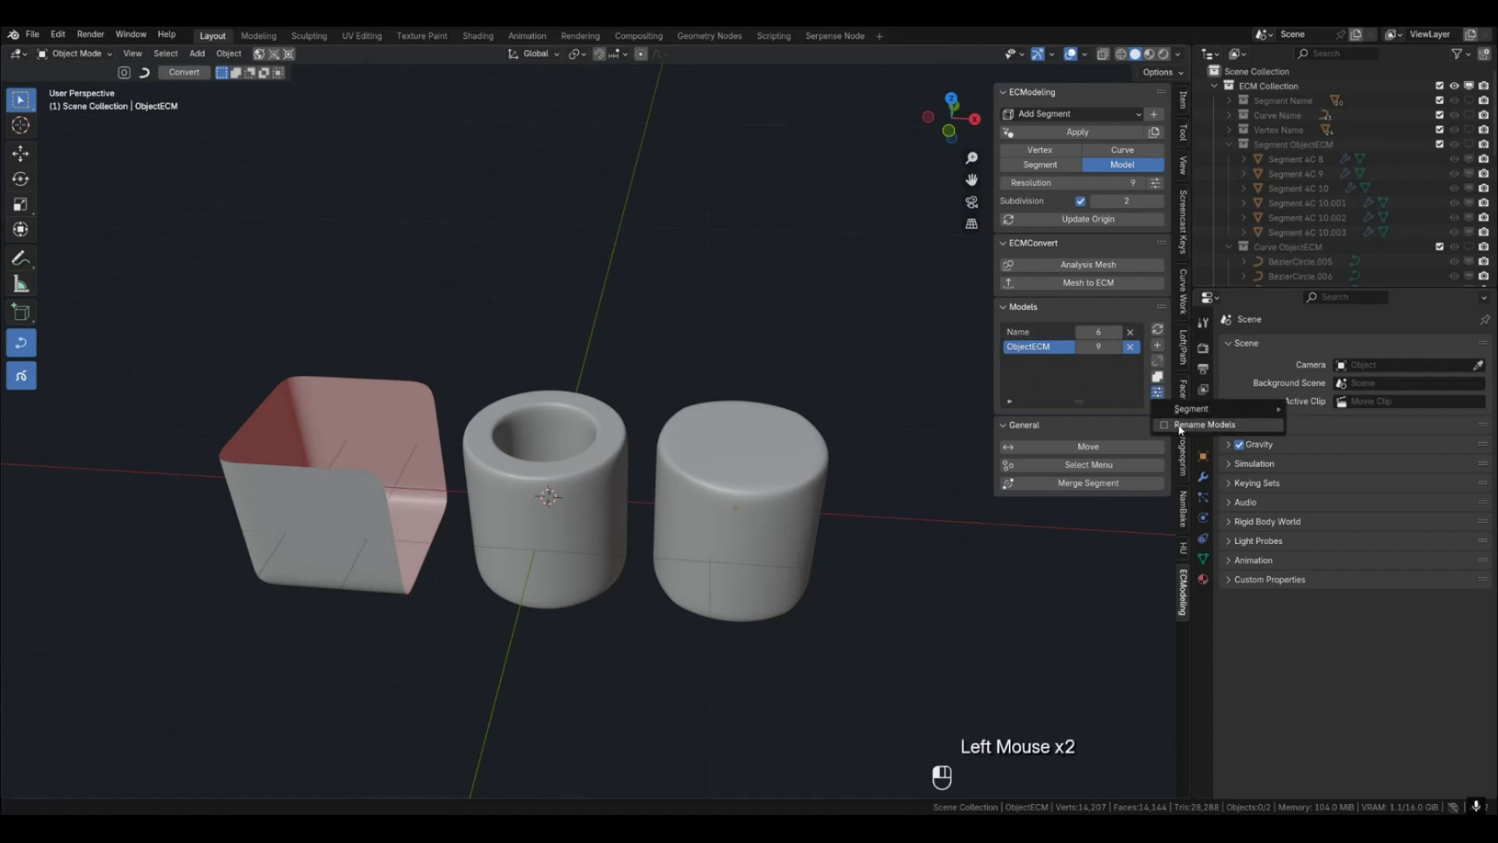
pyautogui.click(1175, 426)
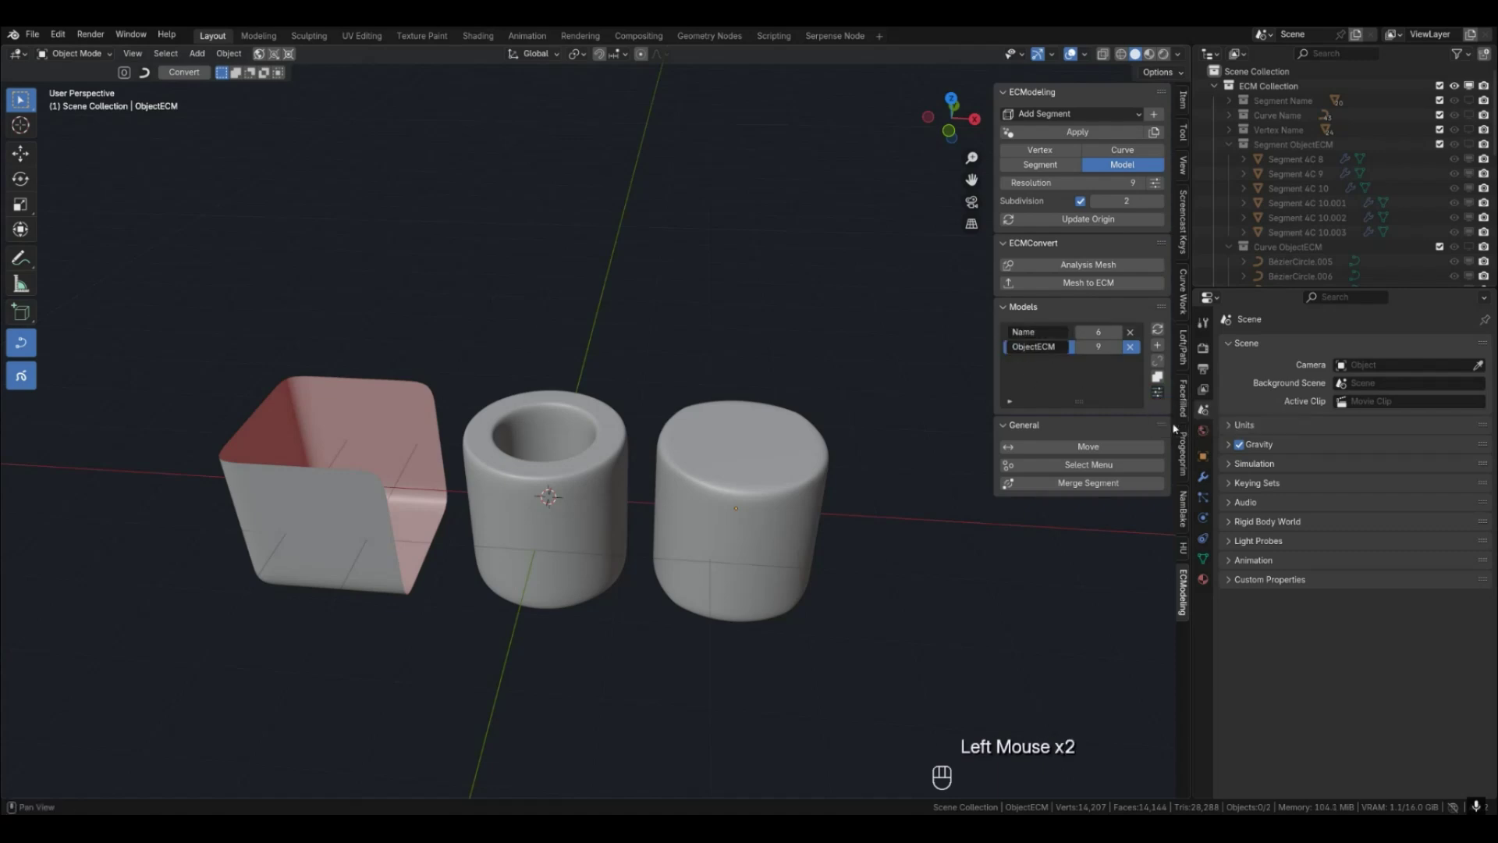
# Rename the Name model in the Models list as ObjectECM2.
pyautogui.click(1040, 335)
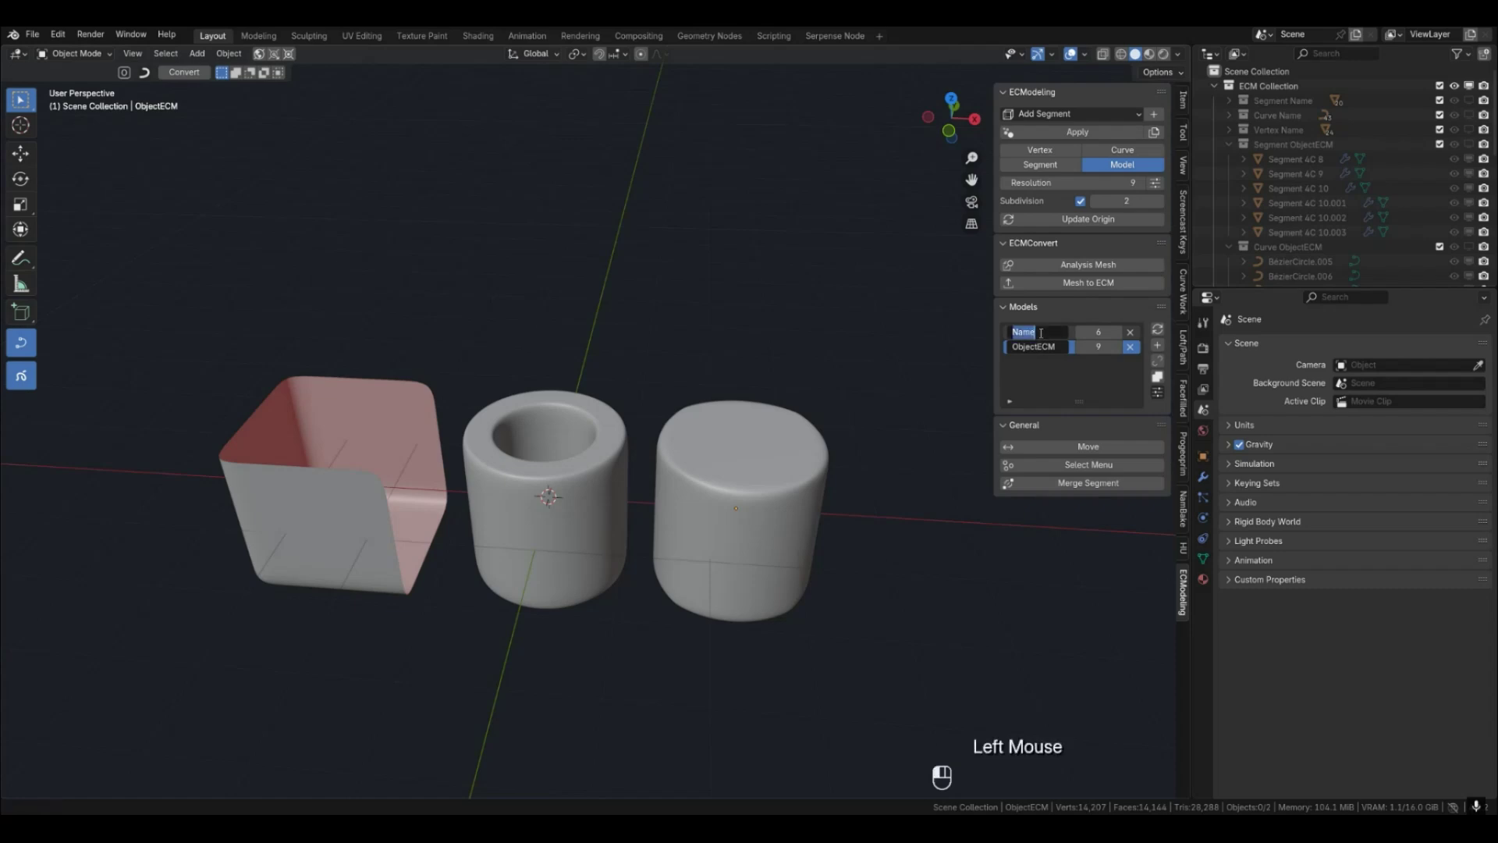
pyautogui.click(1044, 348)
pyautogui.click(1044, 331)
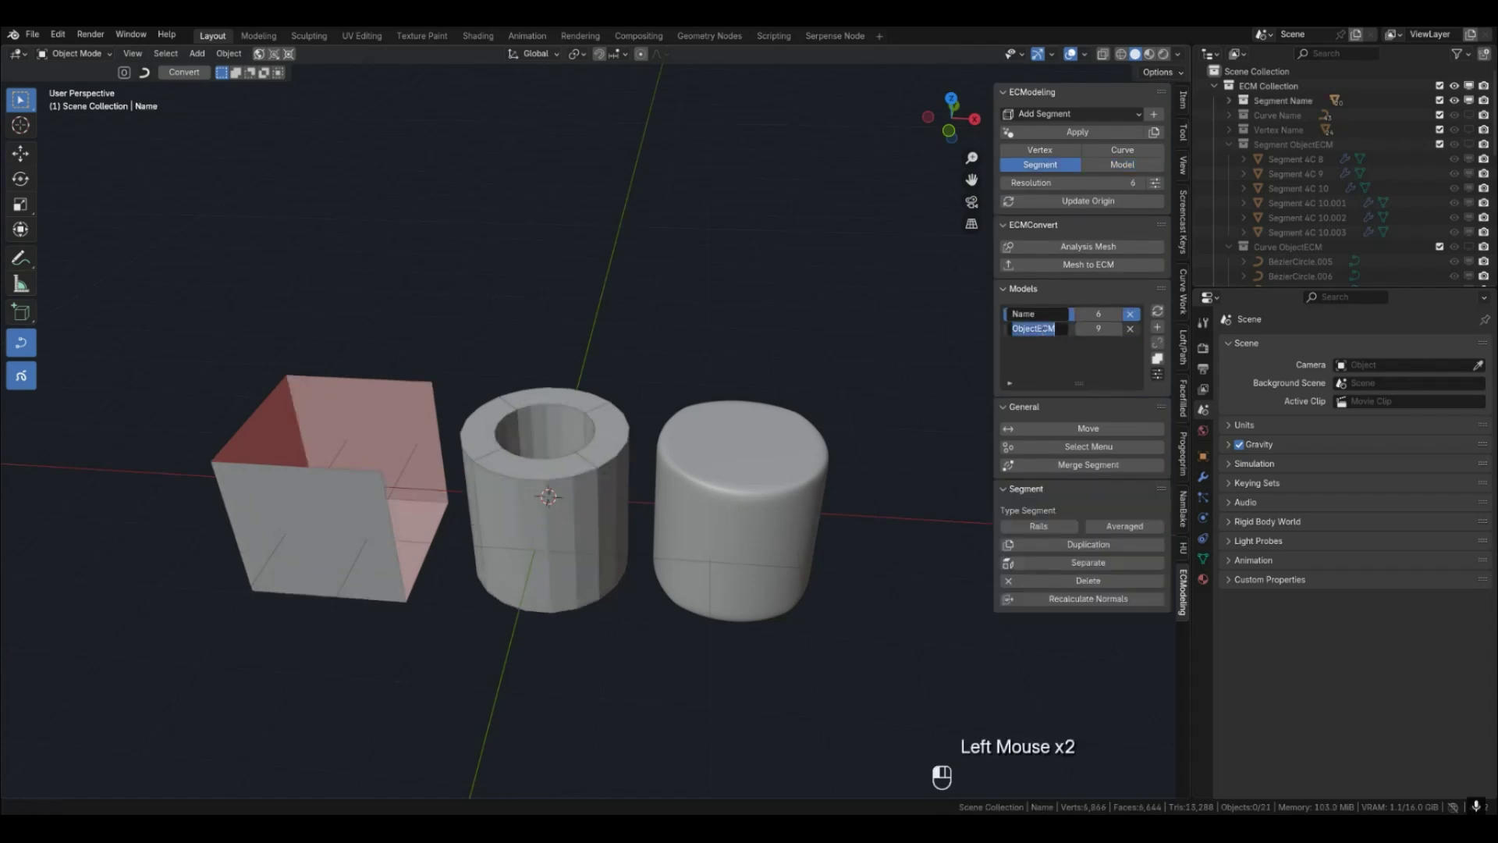
pyautogui.keyDown('ctrl'); pyautogui.click(1037, 314); pyautogui.keyUp('ctrl')
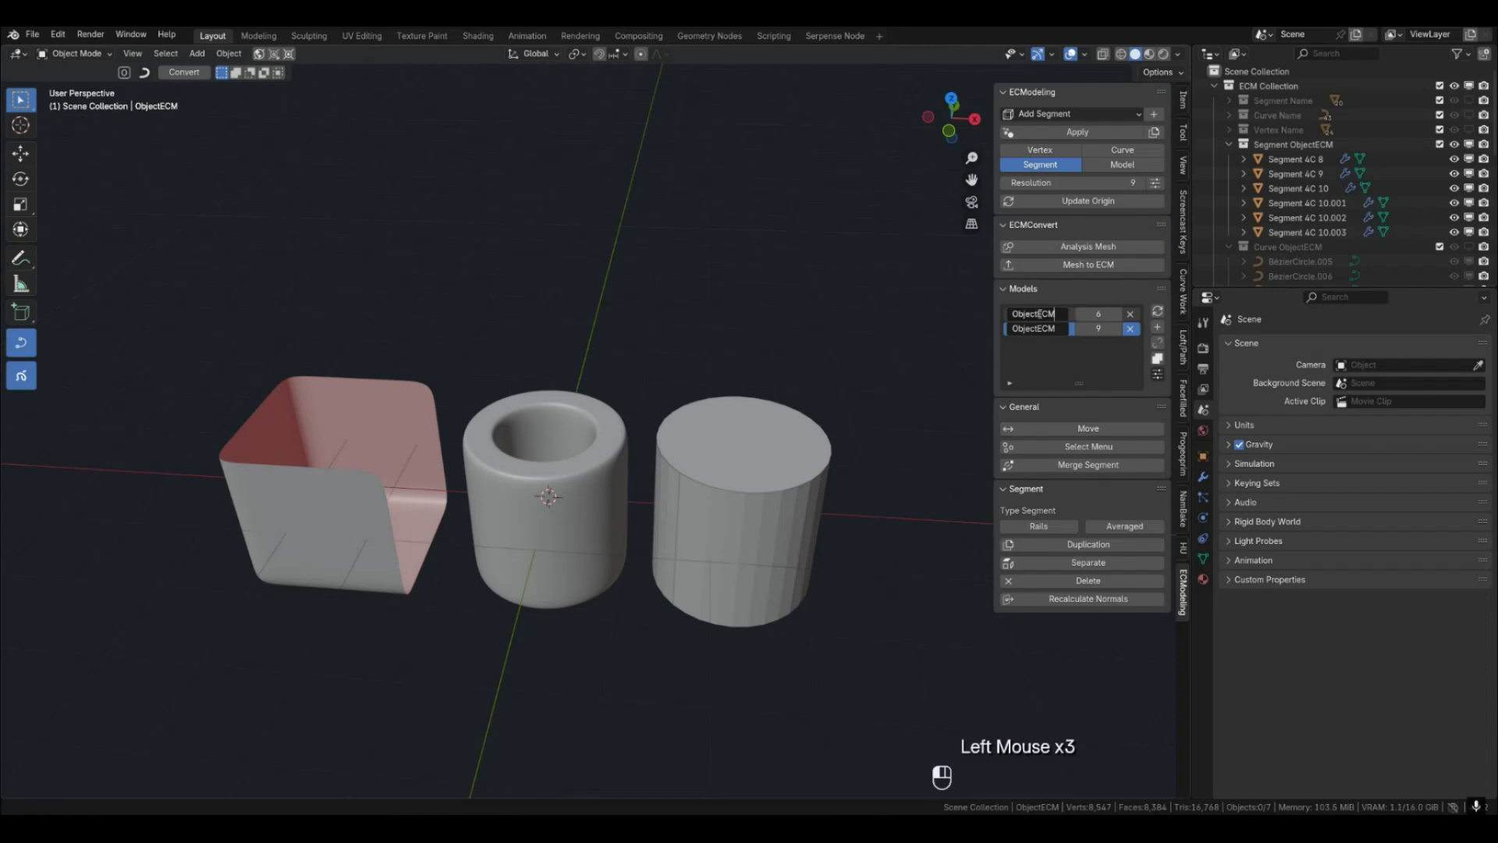
pyautogui.click(1041, 355)
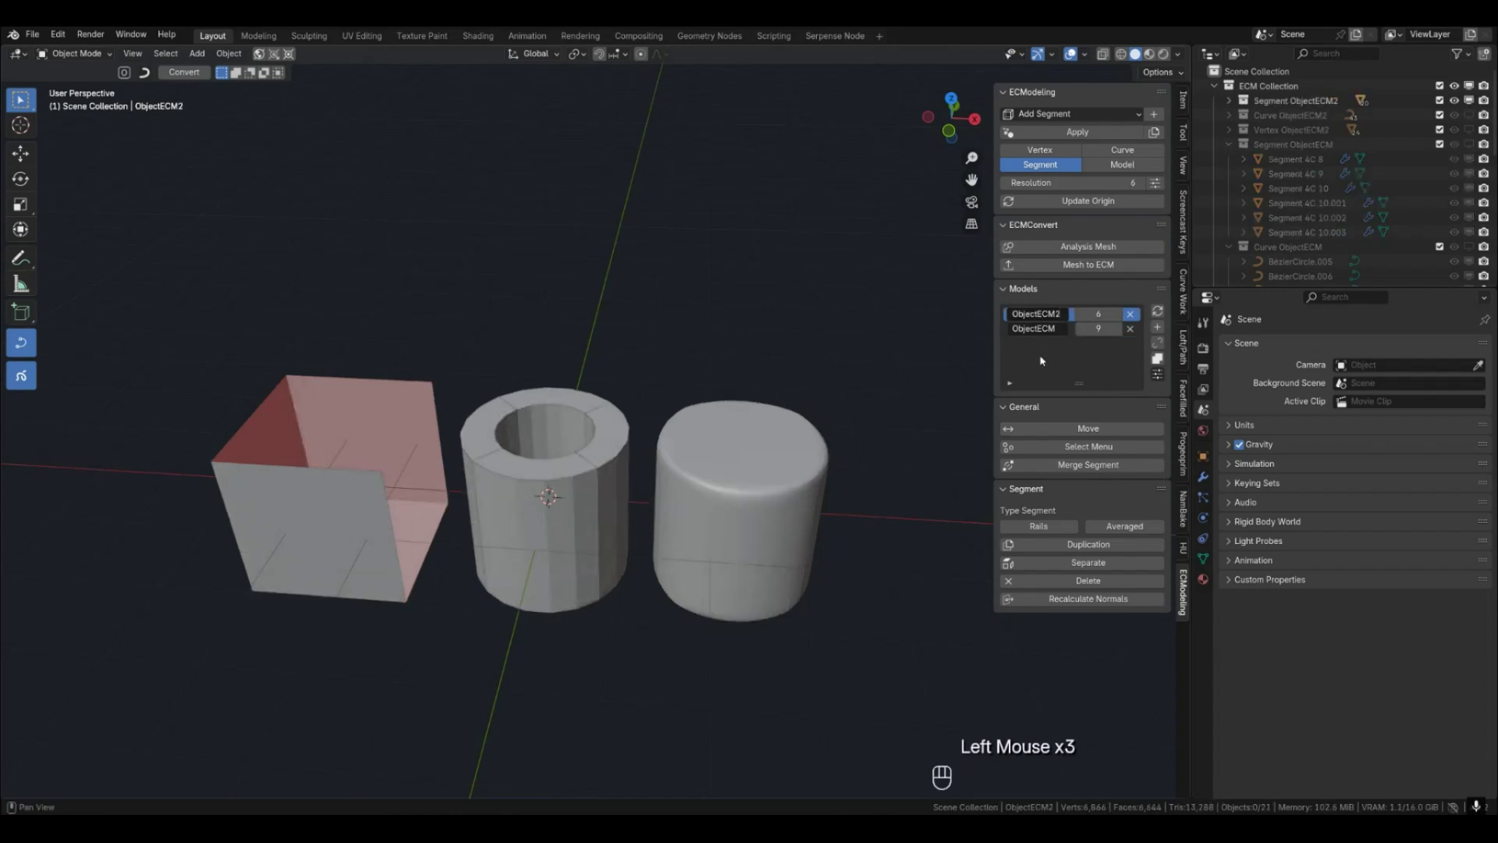
# Collapse the ECM Collection and rename the ObjectECM model as Cube, extending the name to Cube ECM.
pyautogui.click(1214, 86)
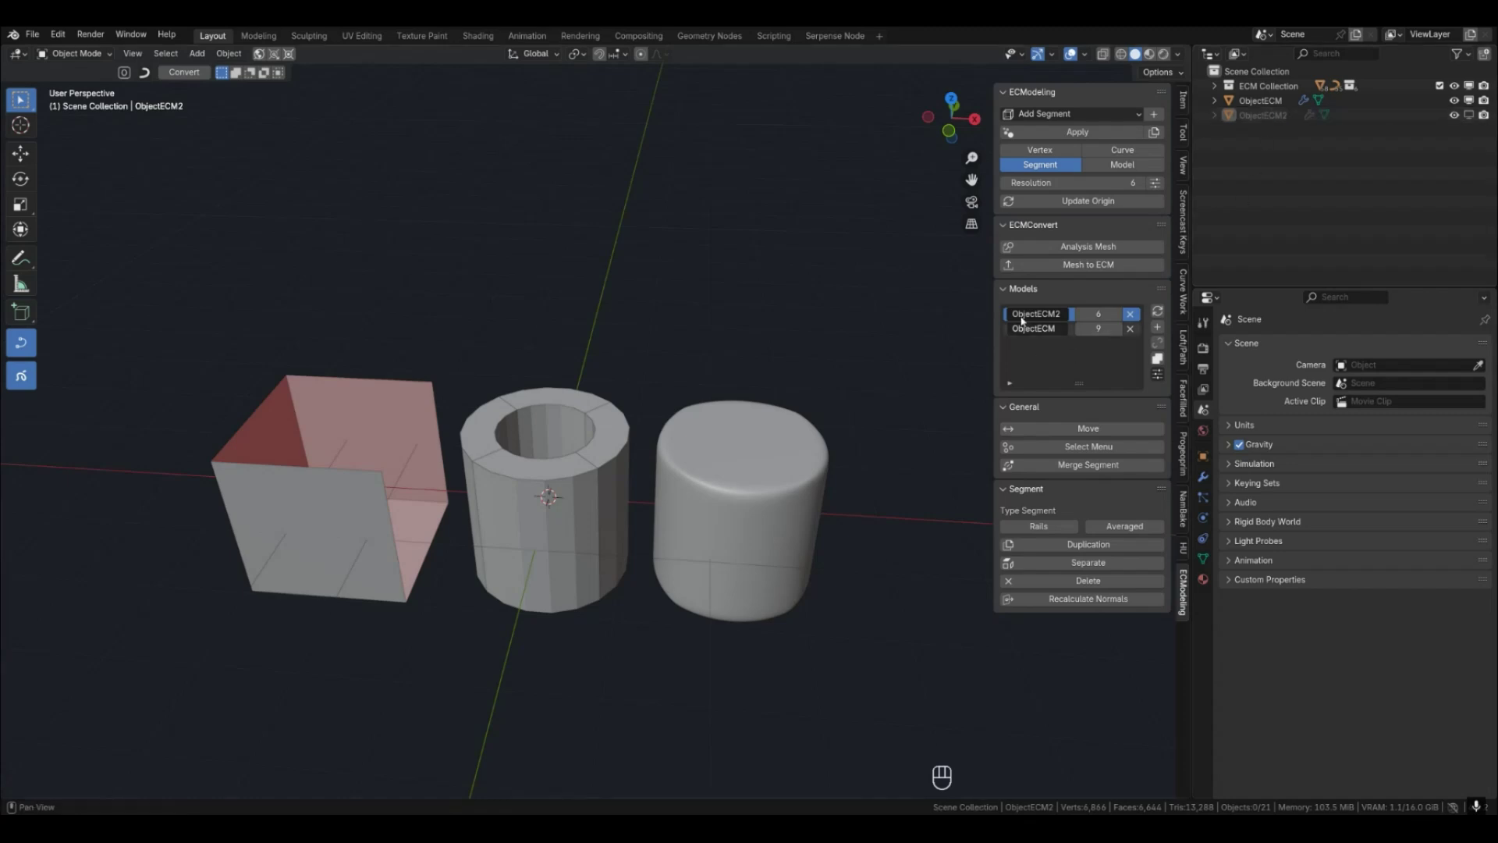
pyautogui.doubleClick(1066, 329)
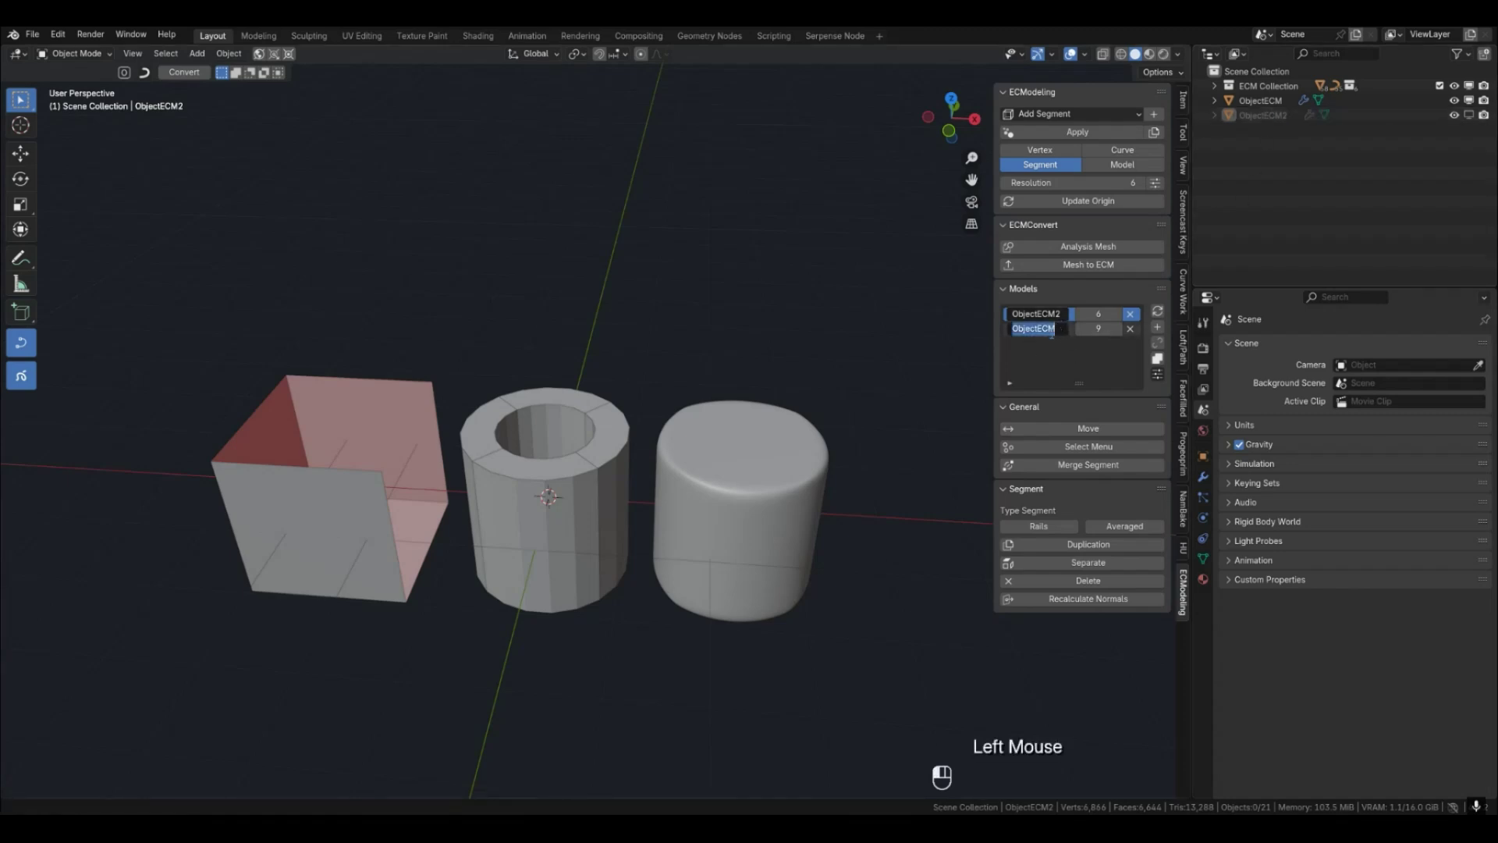
pyautogui.write('Cube')
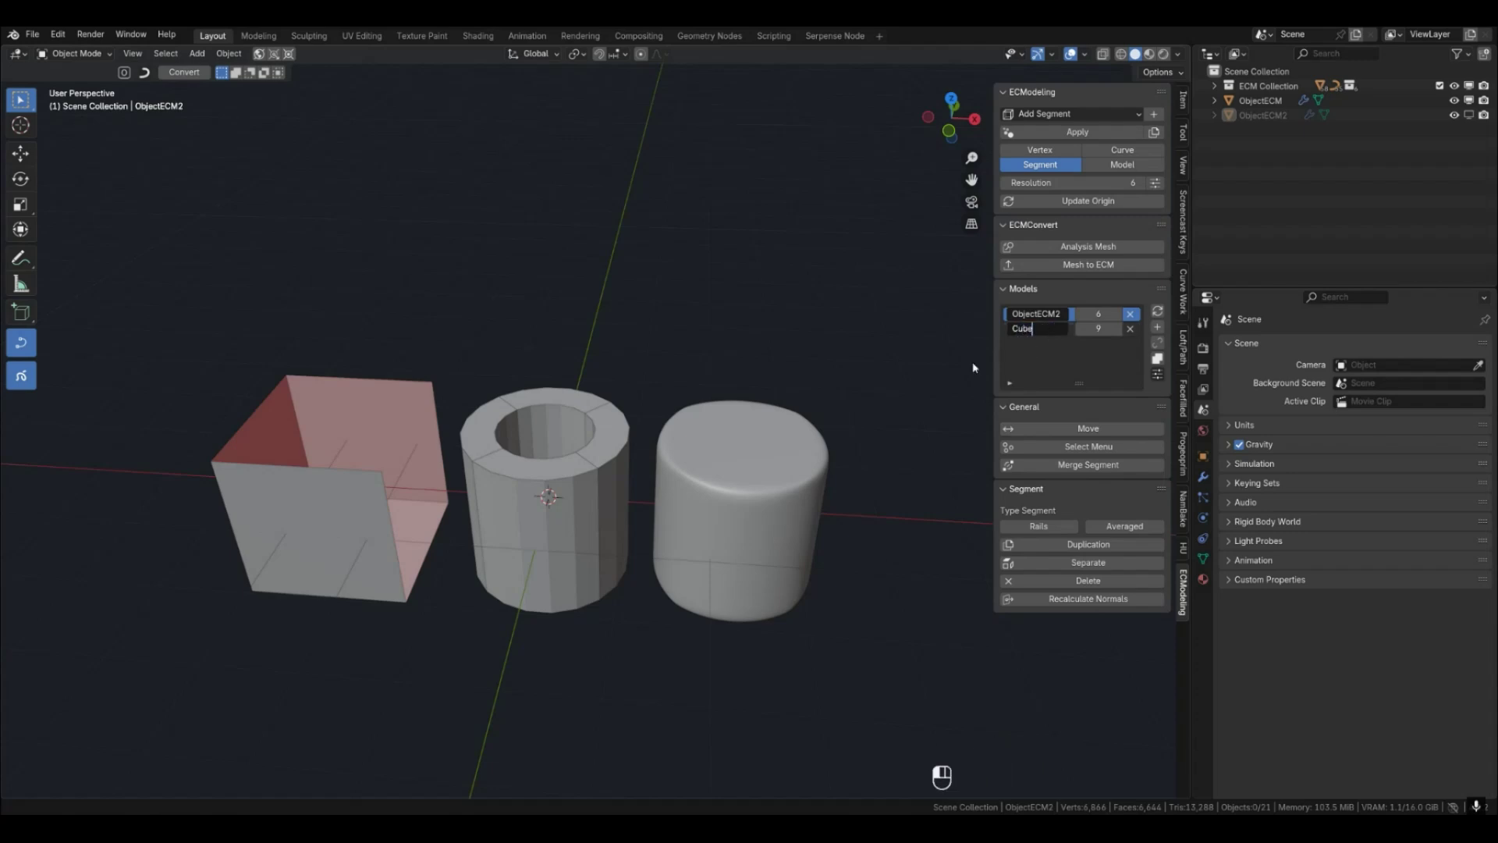
pyautogui.press('Return')
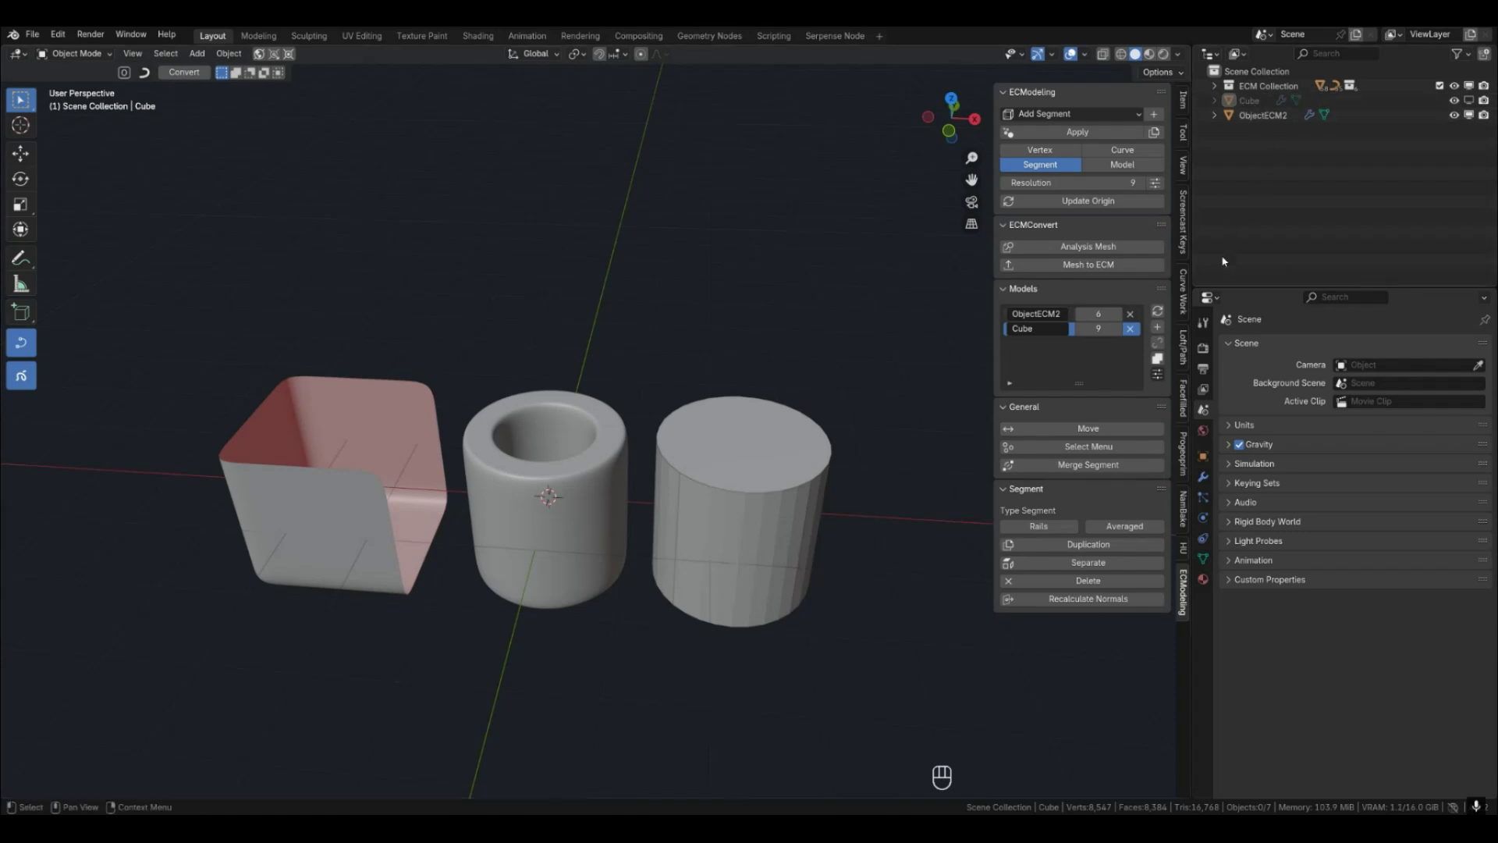
pyautogui.doubleClick(1042, 327)
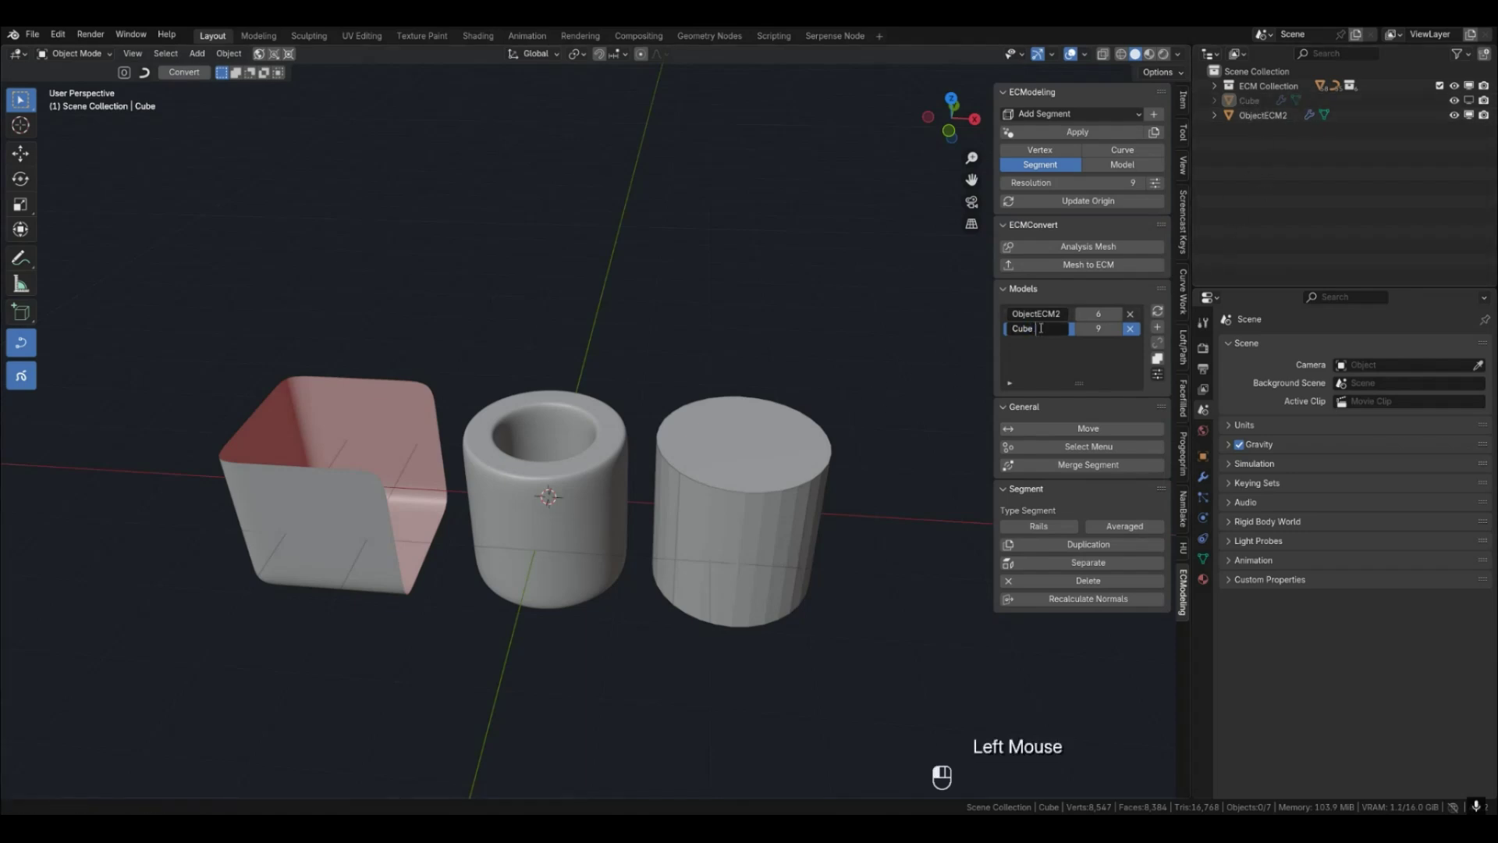
pyautogui.write('ECM')
# Expand the ECM Collection and fold the Cube ECM sub-collections to check the names of the Segment, Curve and Vertex collections.
pyautogui.click(1214, 86)
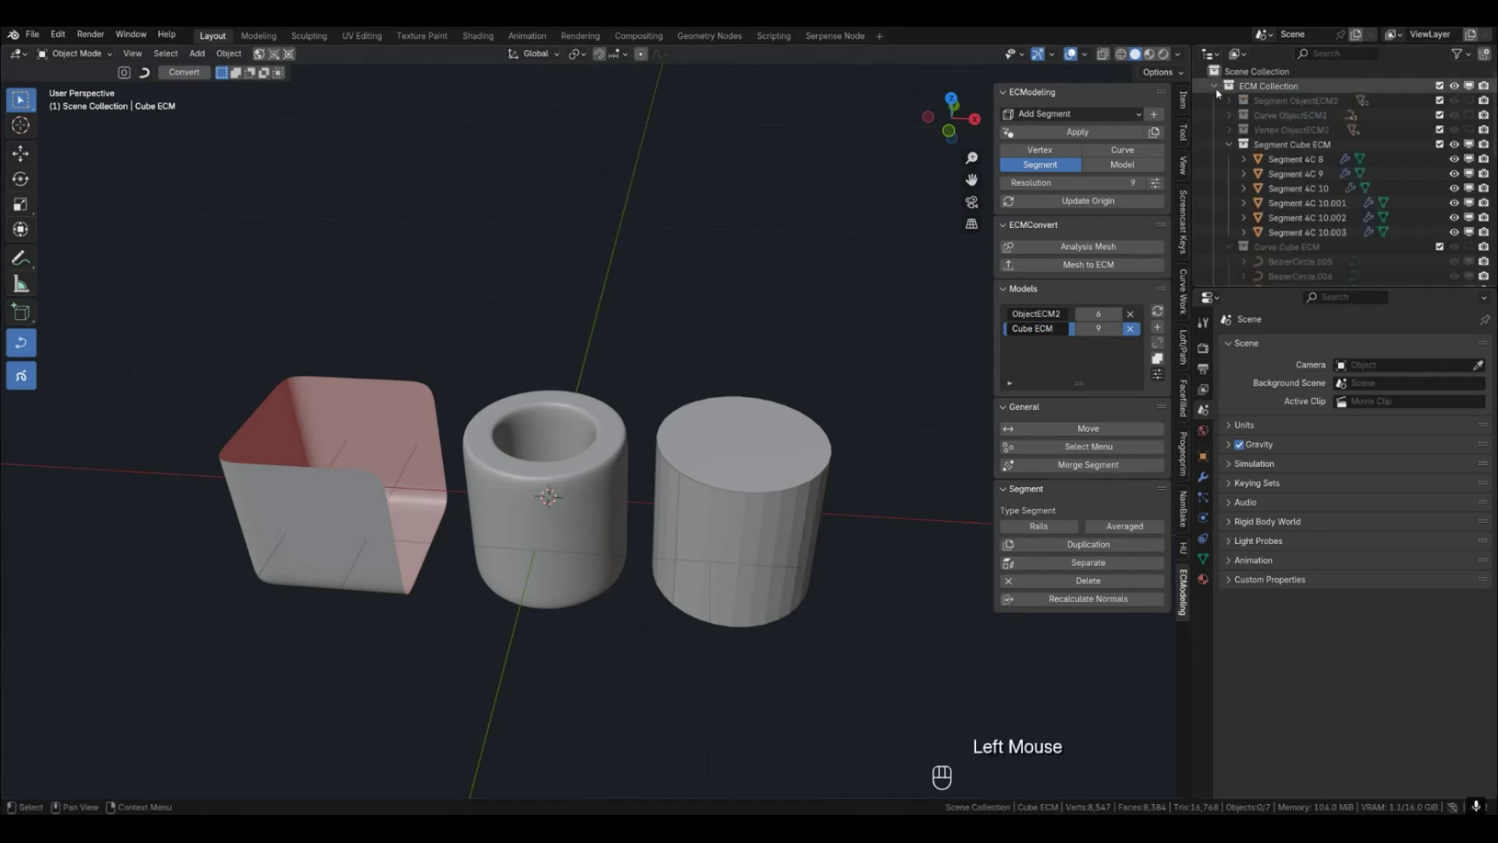
pyautogui.click(1230, 144)
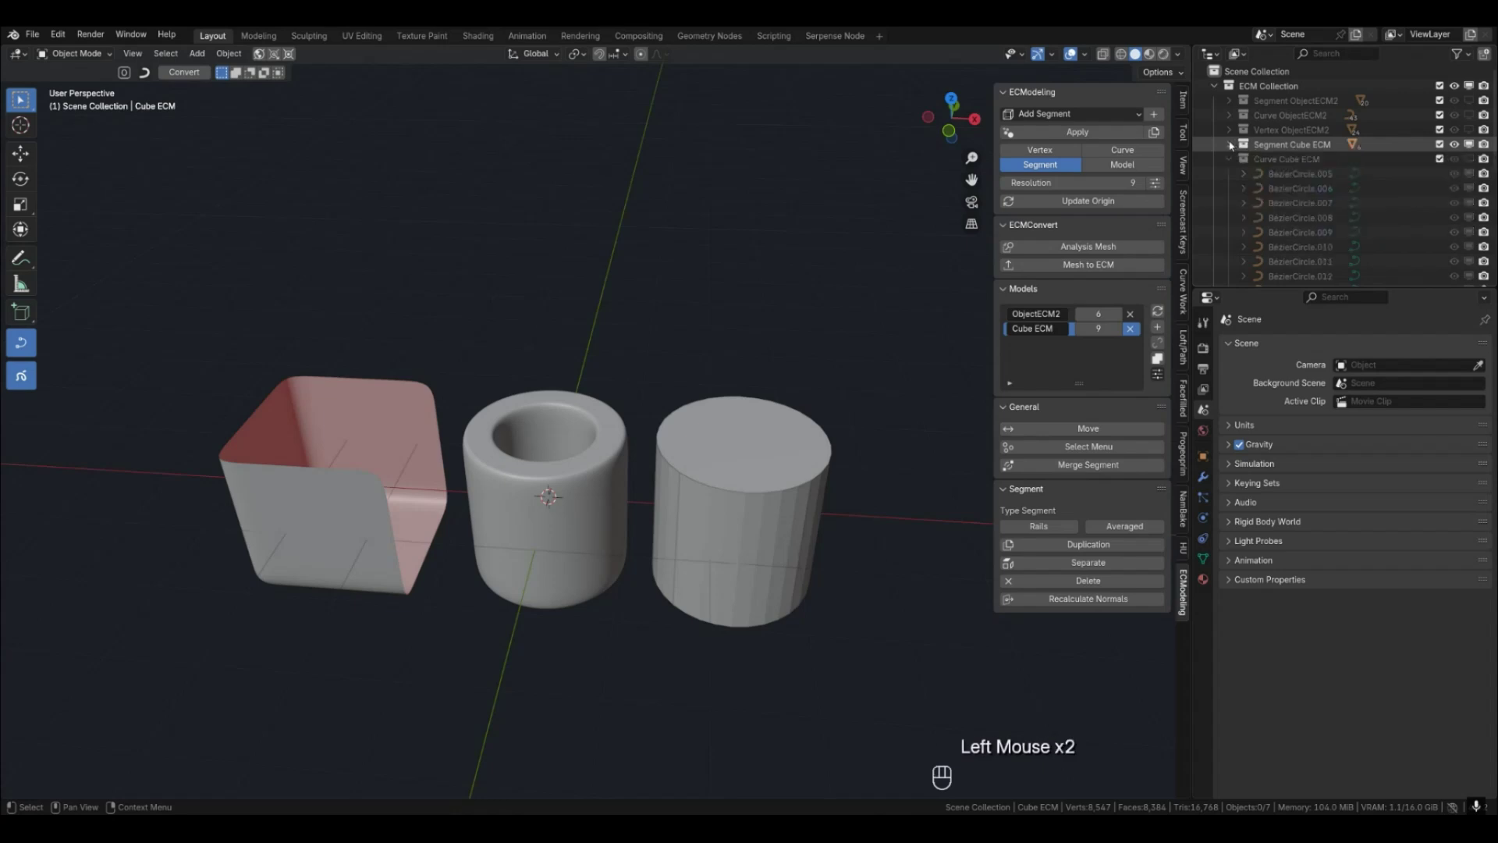
pyautogui.click(1229, 159)
pyautogui.click(1229, 173)
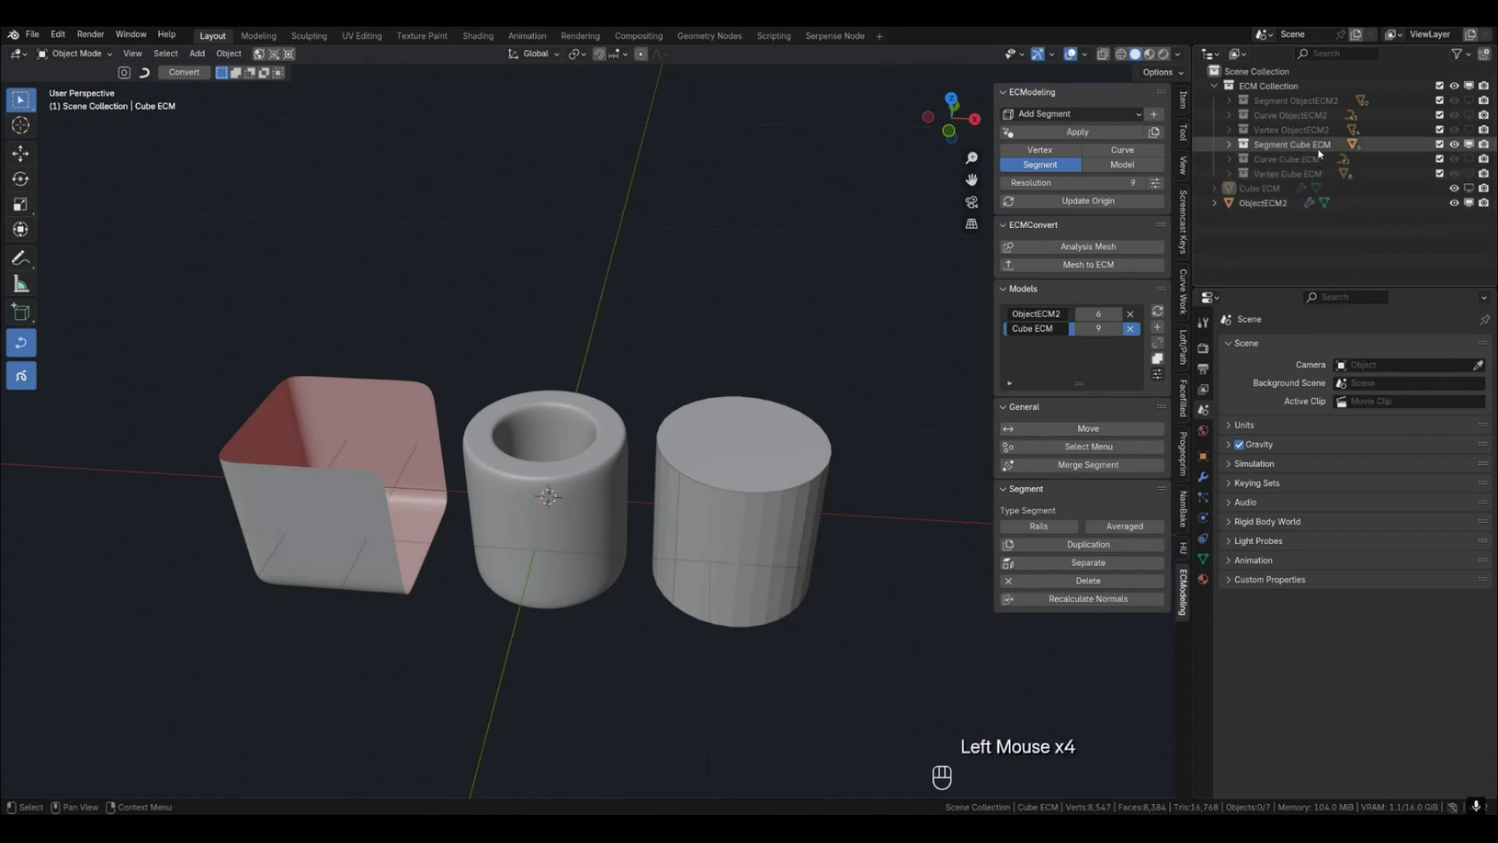
# Collapse the ECM Collection and disable the Rename Models option in the Models list settings.
pyautogui.click(1214, 86)
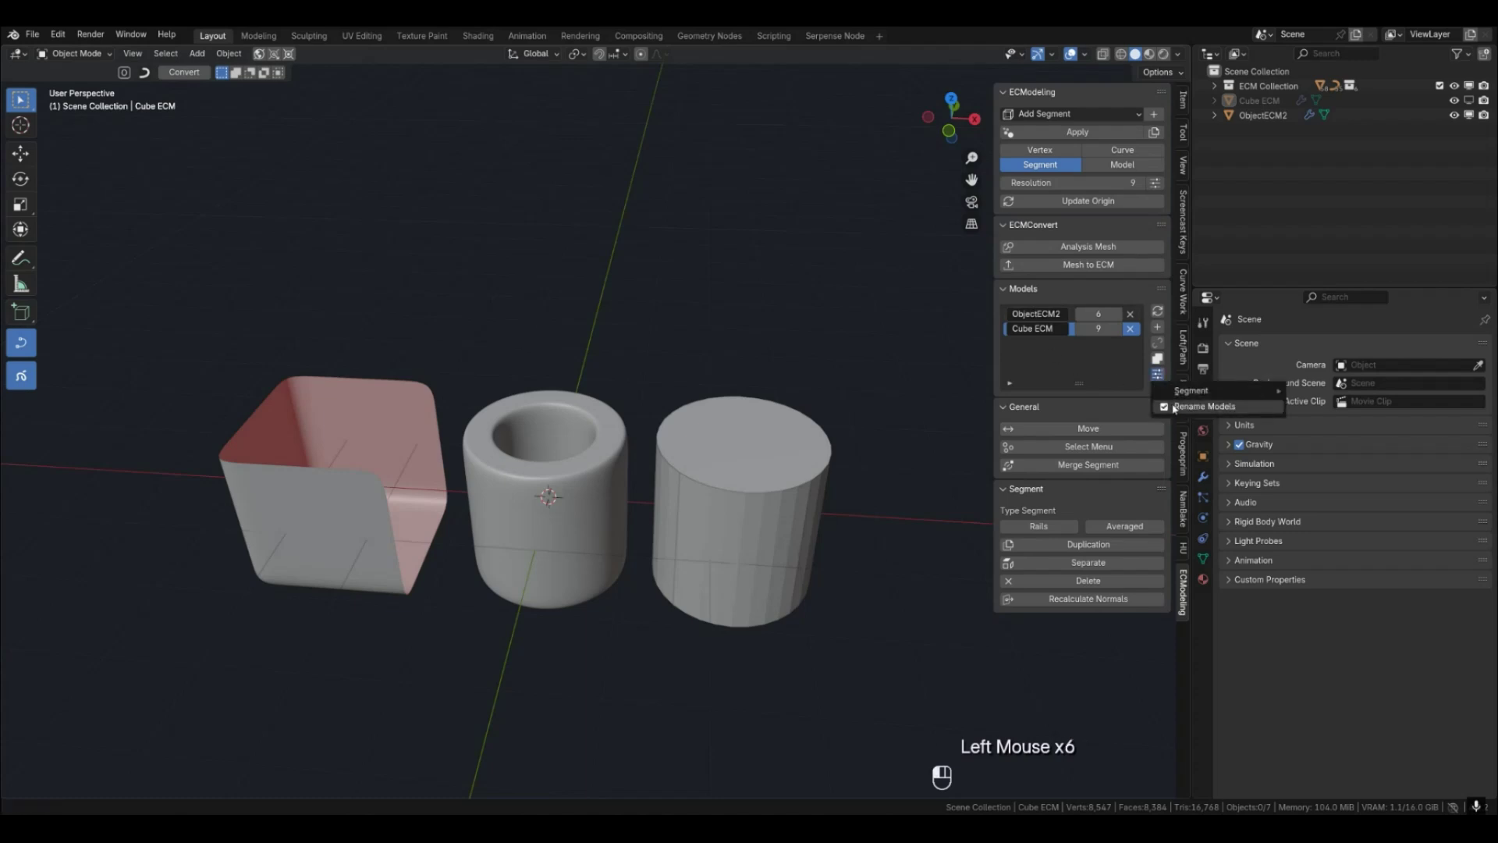
pyautogui.click(1020, 331)
pyautogui.click(913, 358)
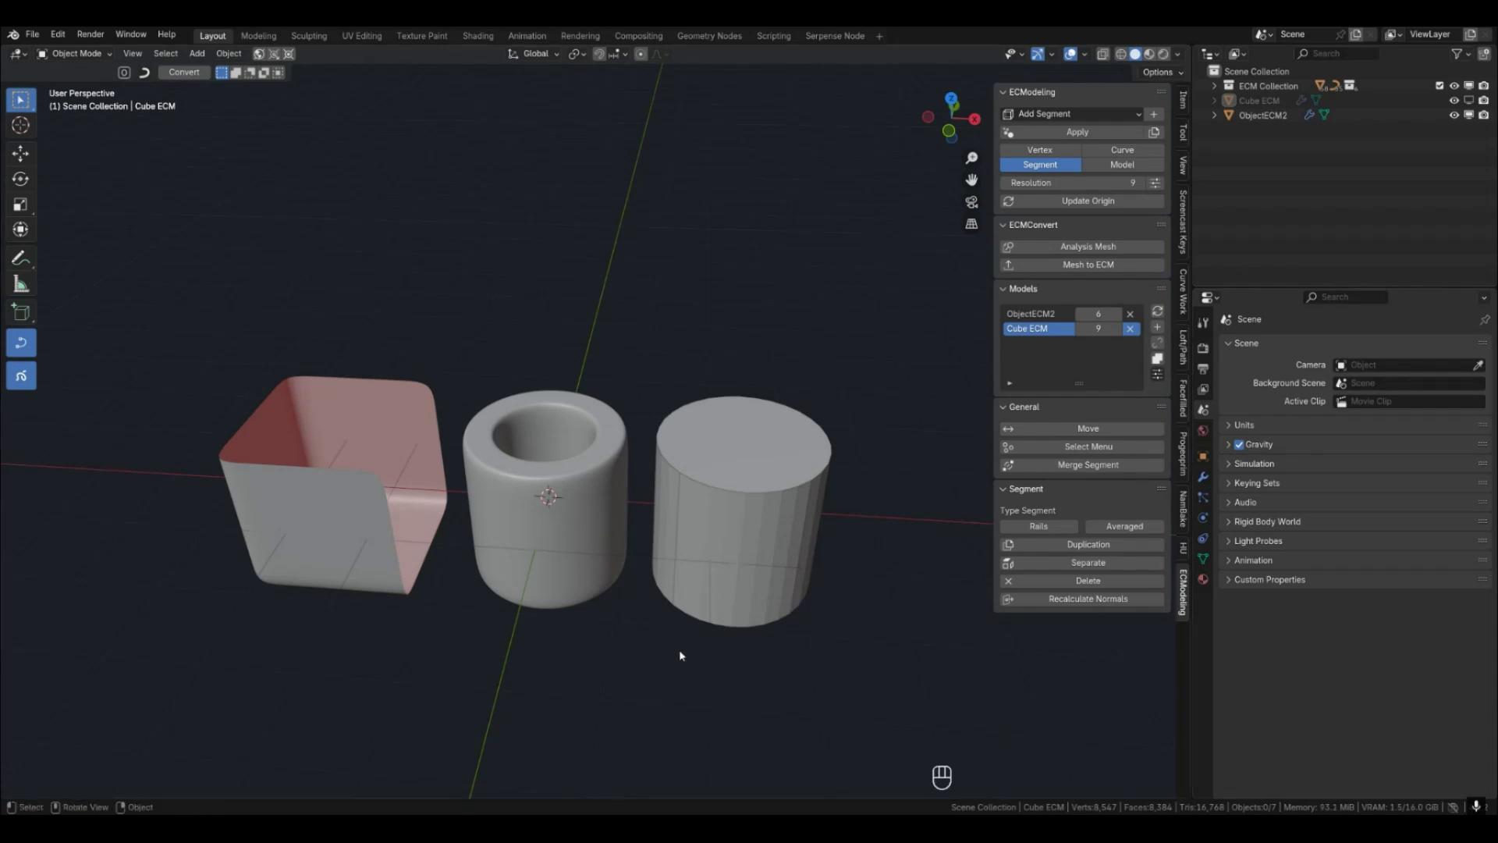
# Cycle the Cube ECM model through the Model, Segment and Curve display modes with the pie menu, ending in Segment mode.
pyautogui.click(644, 472)
pyautogui.press('v')
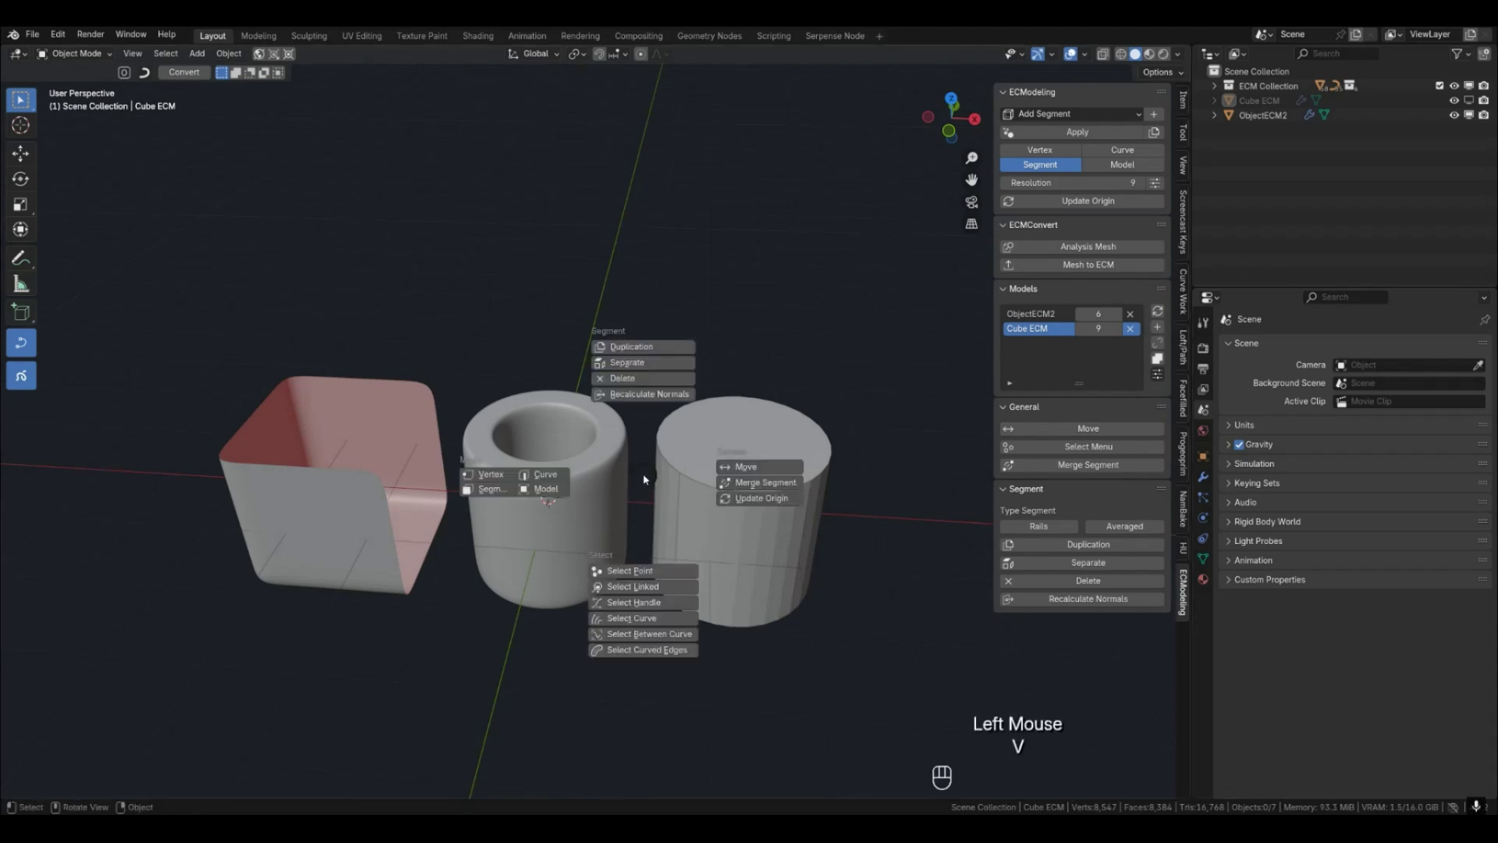
pyautogui.click(541, 489)
pyautogui.press('v')
pyautogui.click(507, 428)
pyautogui.press('v')
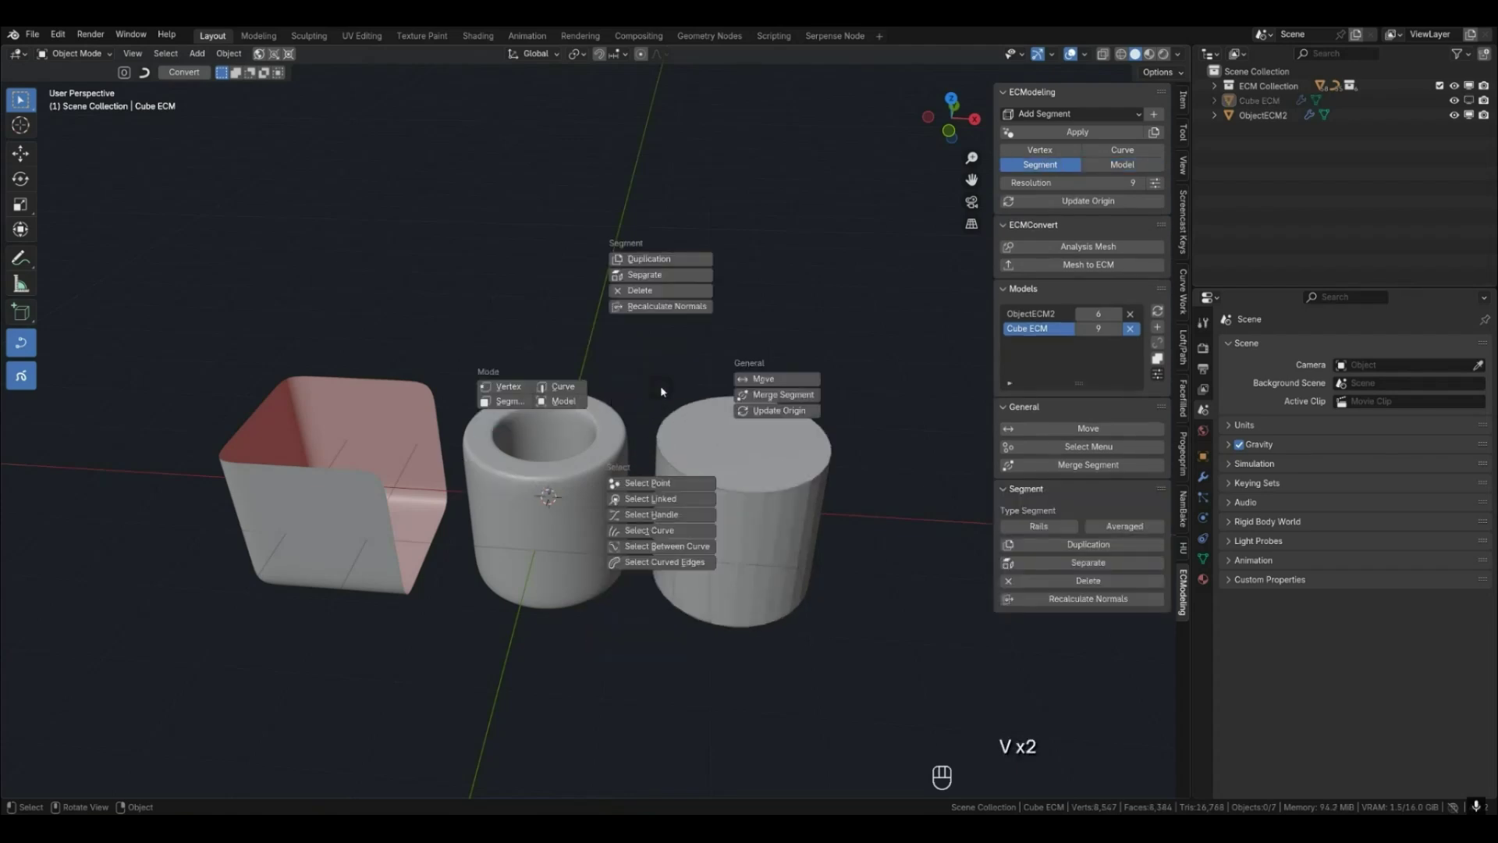
pyautogui.click(573, 390)
pyautogui.press('v')
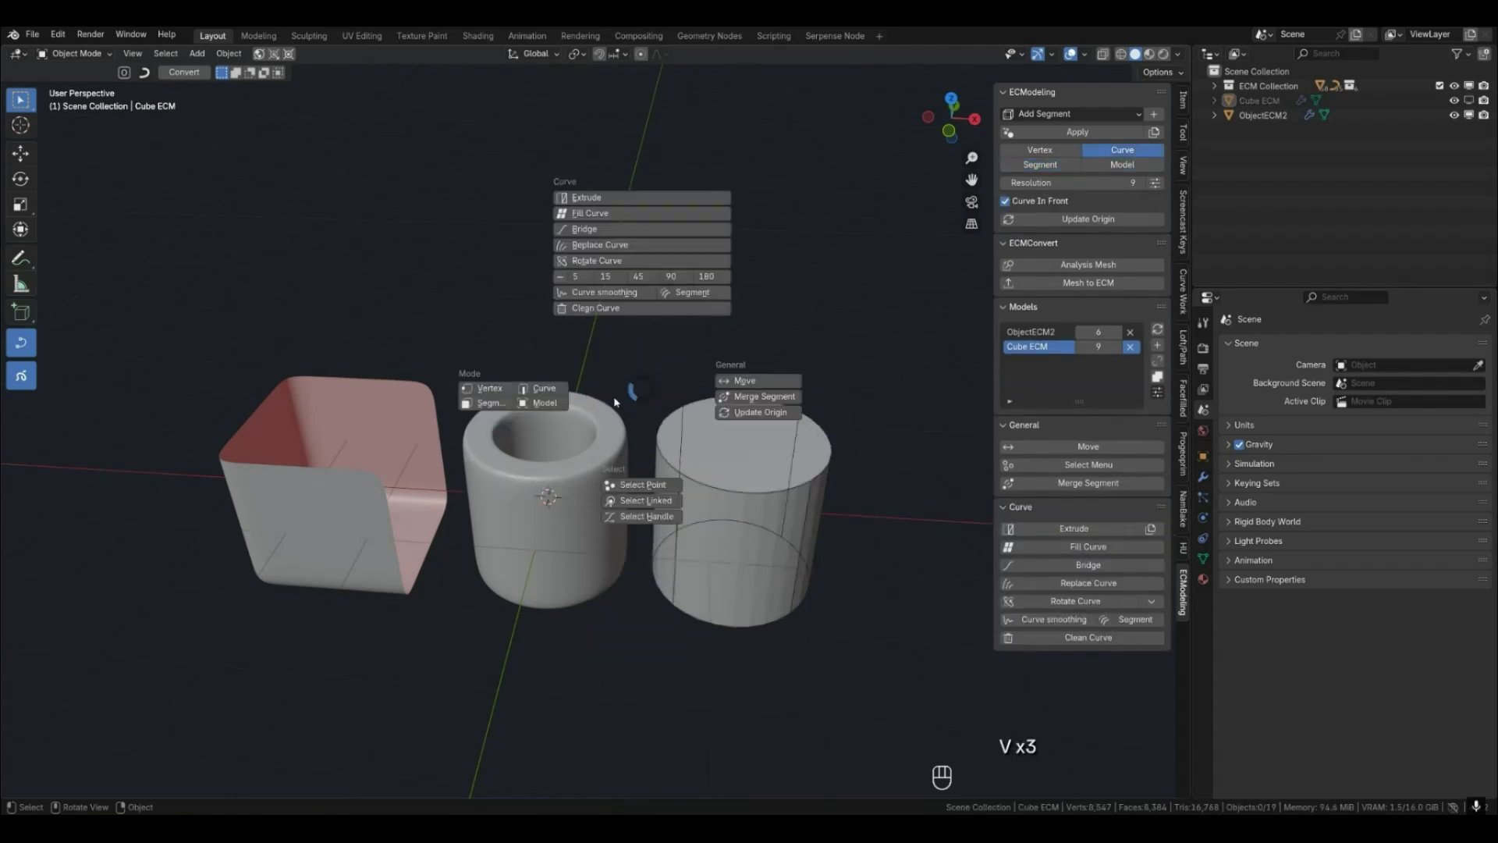
pyautogui.click(507, 406)
# Delete the top cap segment of the Cube ECM cylinder.
pyautogui.click(743, 454)
pyautogui.press('v')
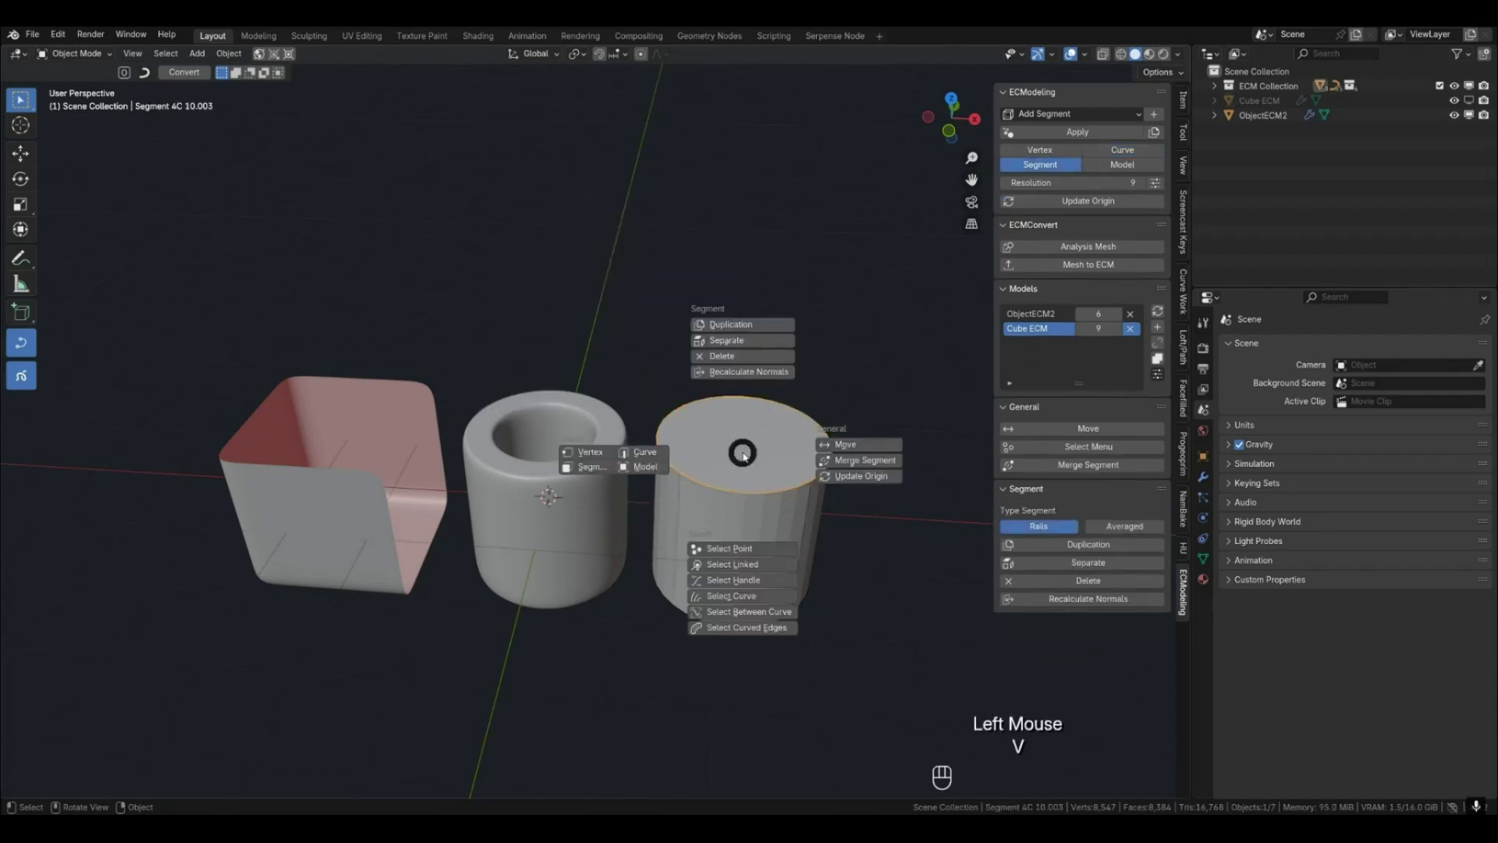
pyautogui.click(729, 357)
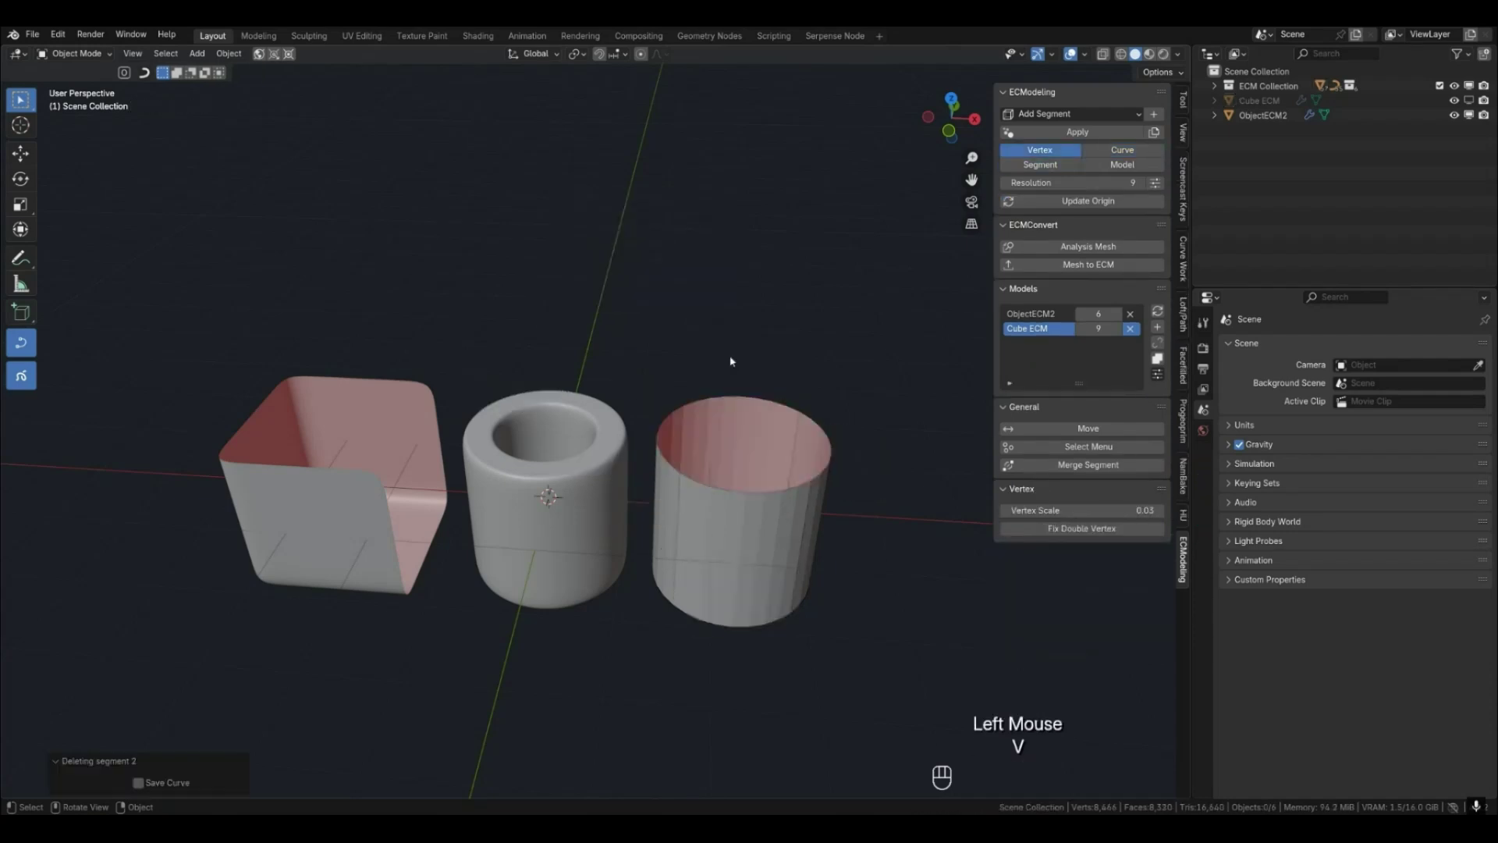
# Switch the Cube ECM model to Curve mode and select the back curve of its open top rim.
pyautogui.click(748, 397)
pyautogui.press('v')
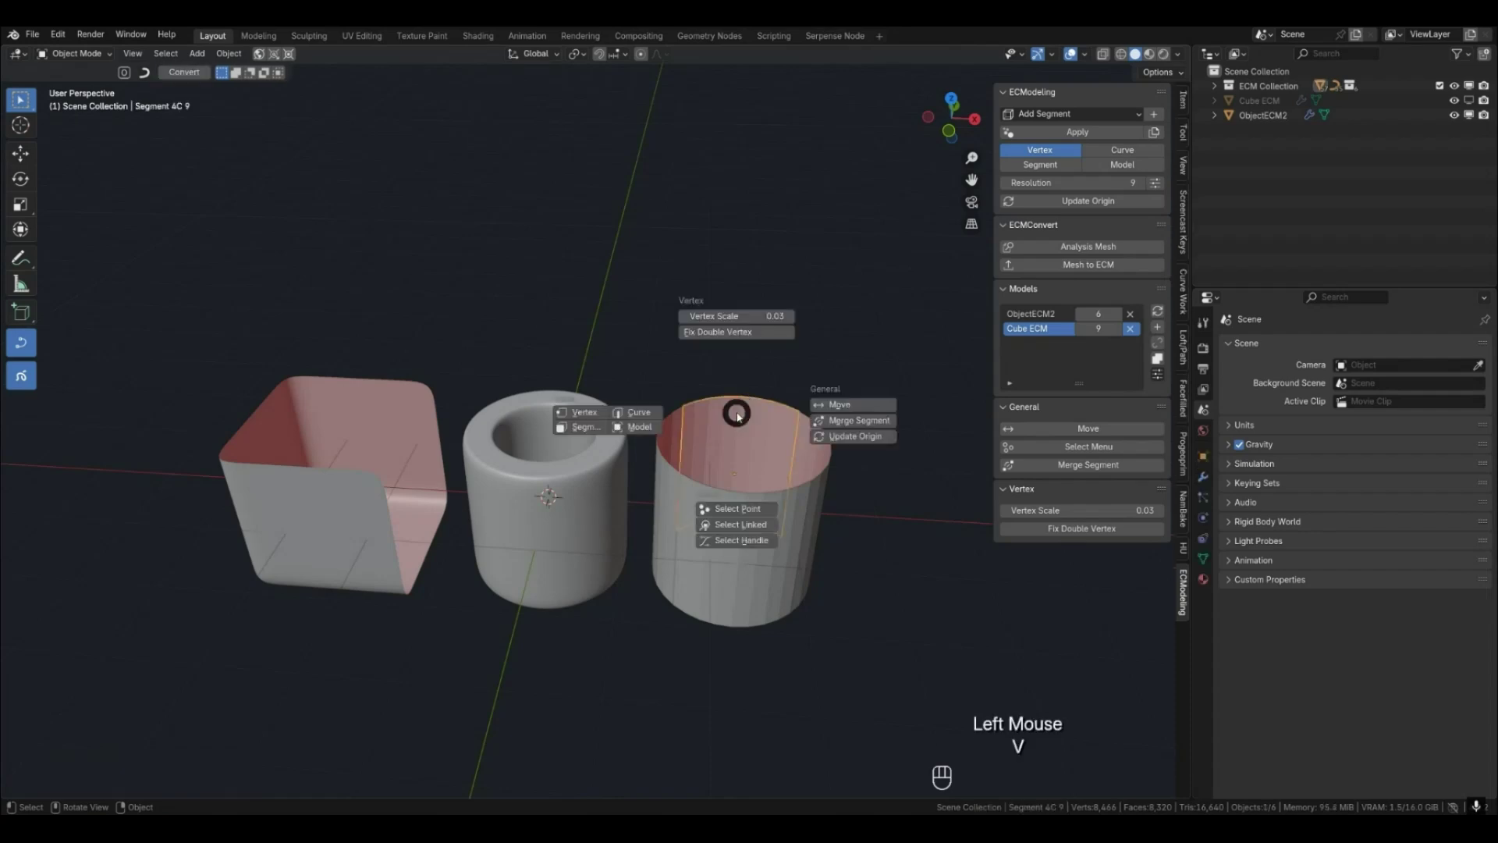
pyautogui.click(742, 401)
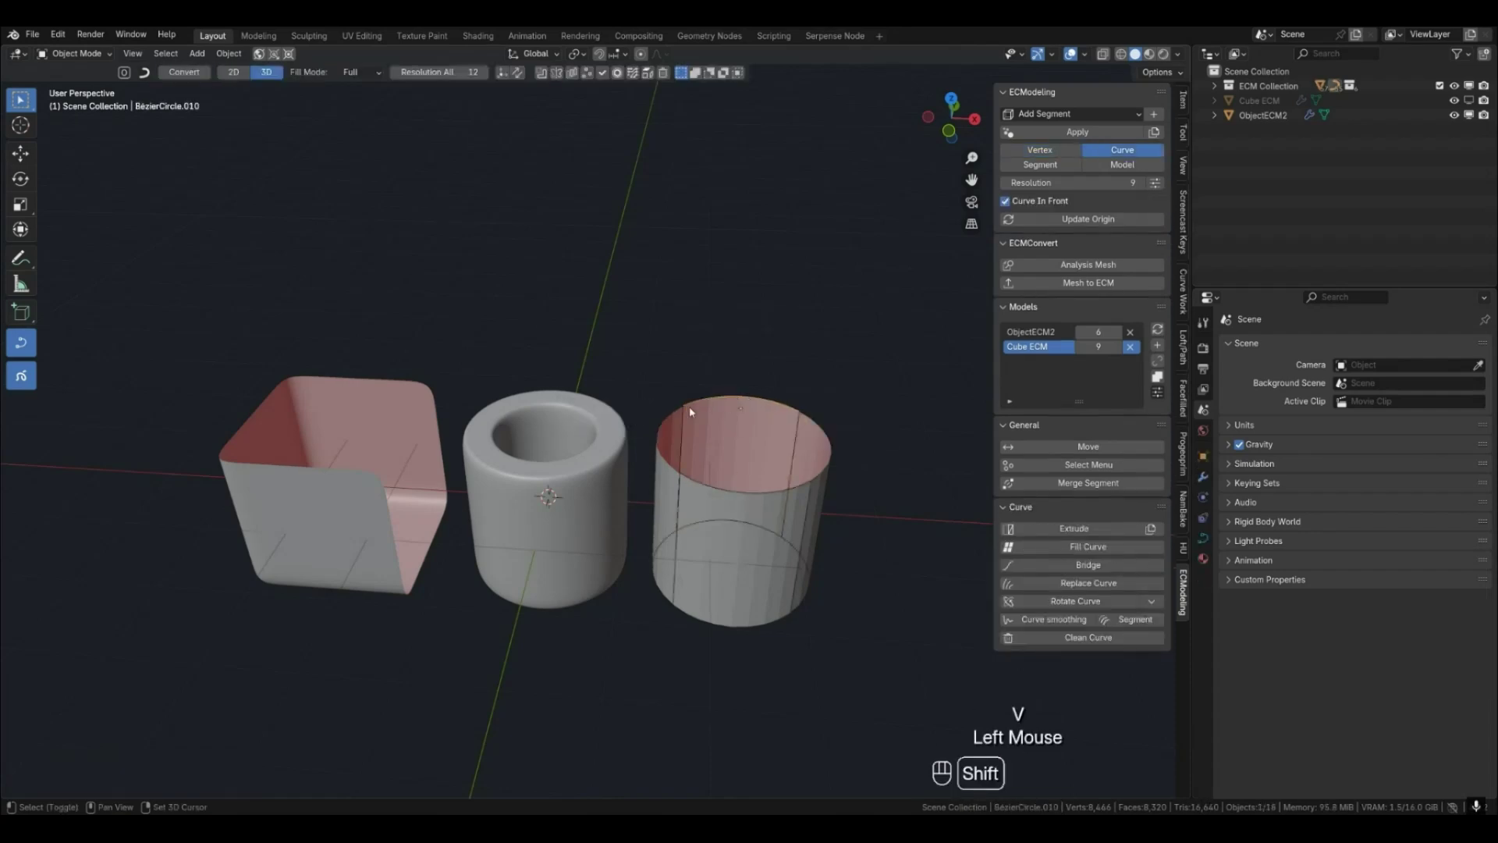
pyautogui.keyDown('shift'); pyautogui.click(827, 407); pyautogui.keyUp('shift')
pyautogui.press('v')
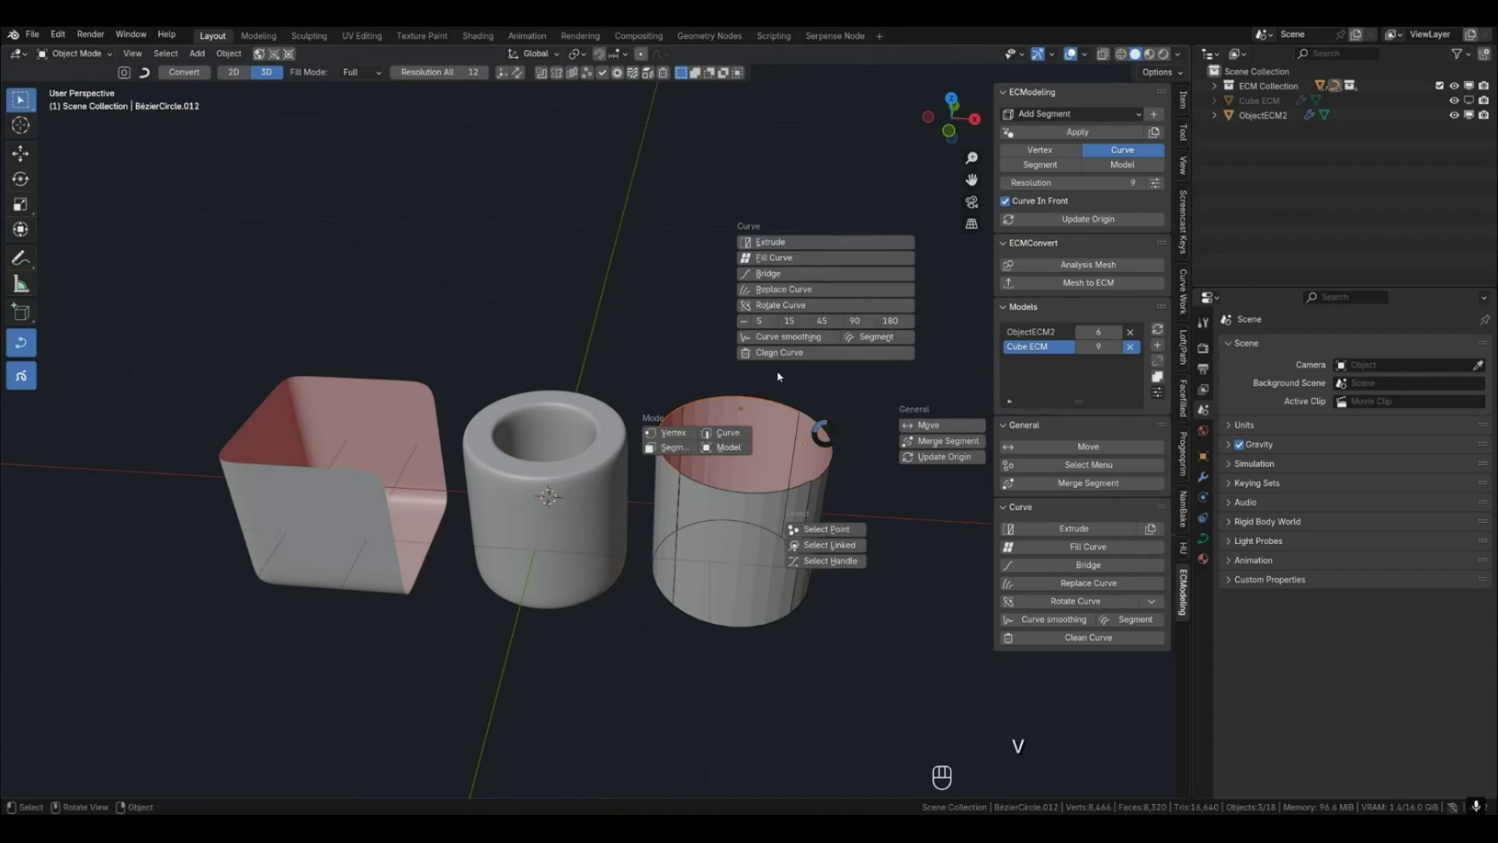
pyautogui.click(826, 529)
pyautogui.press('g')
pyautogui.click(784, 434)
pyautogui.press('Tab')
pyautogui.click(856, 445)
pyautogui.click(824, 446)
# Select the handles of the cylinder's back top rim curve and move them along the global Y axis to bend the rim inward.
pyautogui.click(749, 412)
pyautogui.moveTo(749, 411); pyautogui.dragTo(702, 425, button='middle')
pyautogui.keyDown('shift'); pyautogui.moveTo(702, 425); pyautogui.dragTo(648, 400, button='middle'); pyautogui.keyUp('shift')
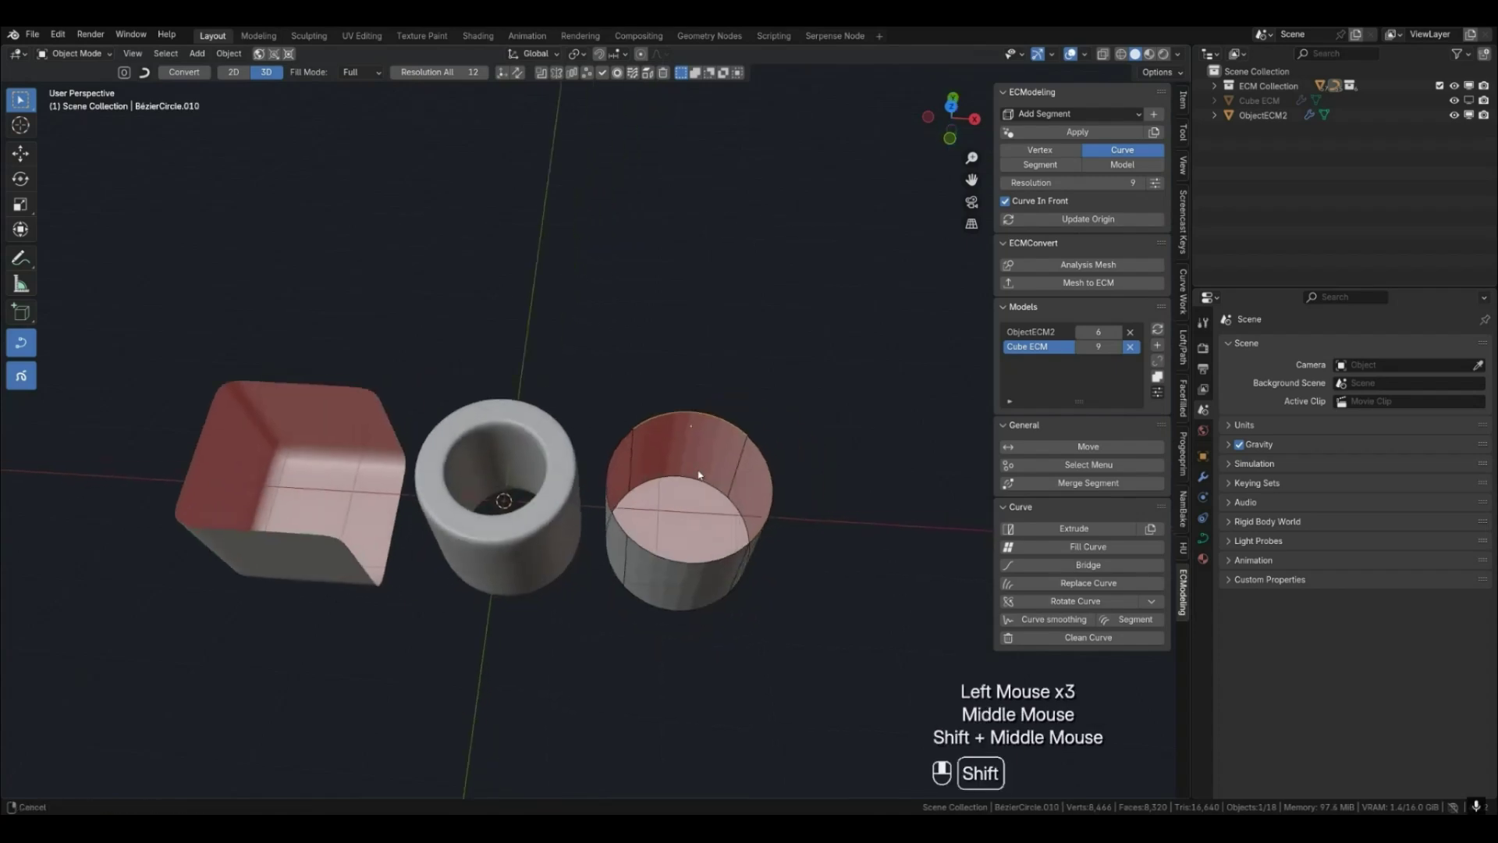
pyautogui.scroll(2, 644, 396)
pyautogui.press('v')
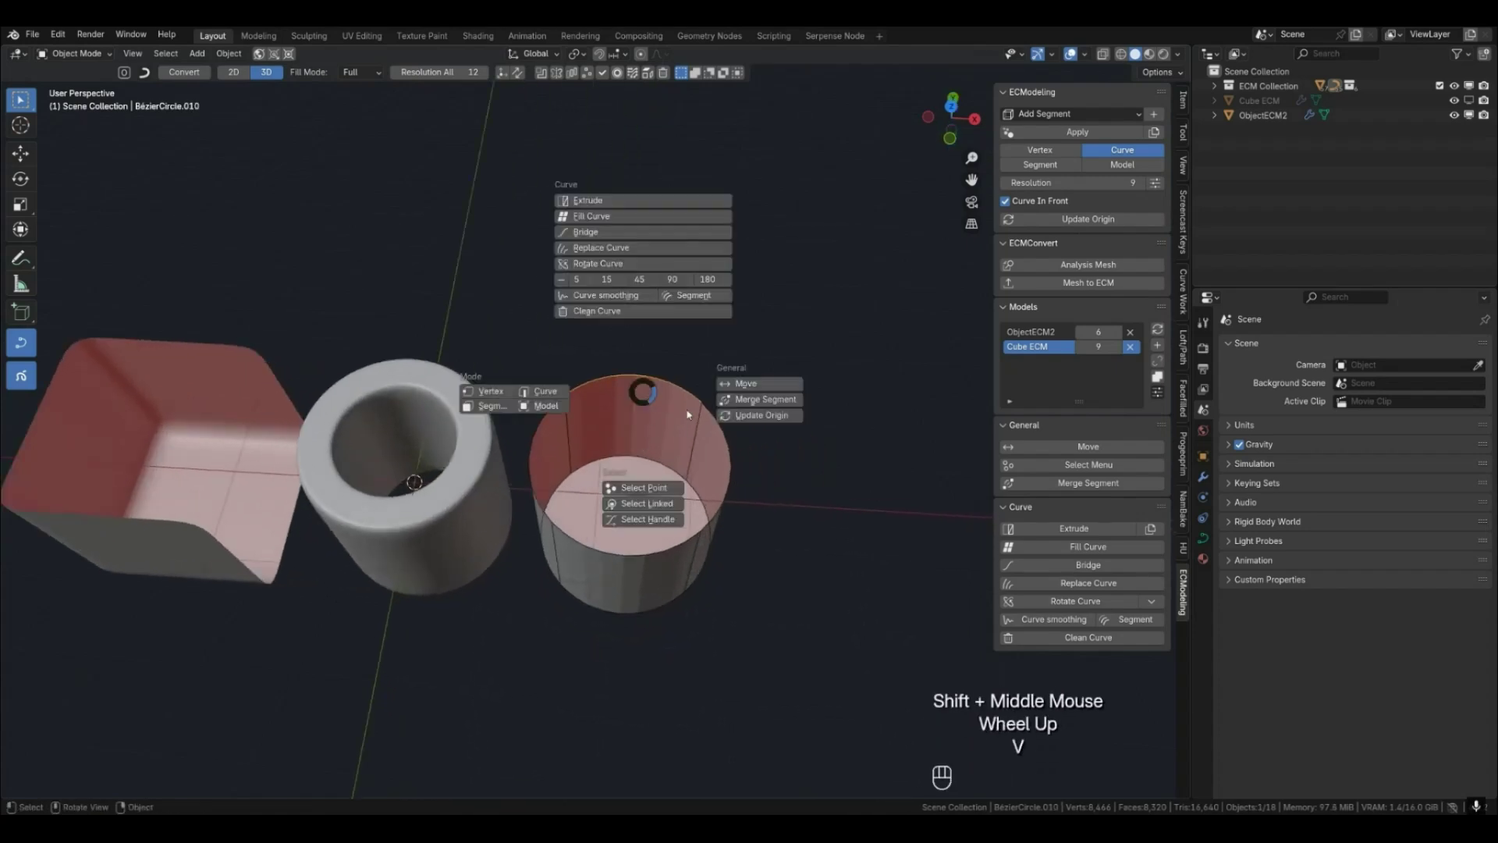
pyautogui.click(655, 521)
pyautogui.press('g')
pyautogui.press('x')
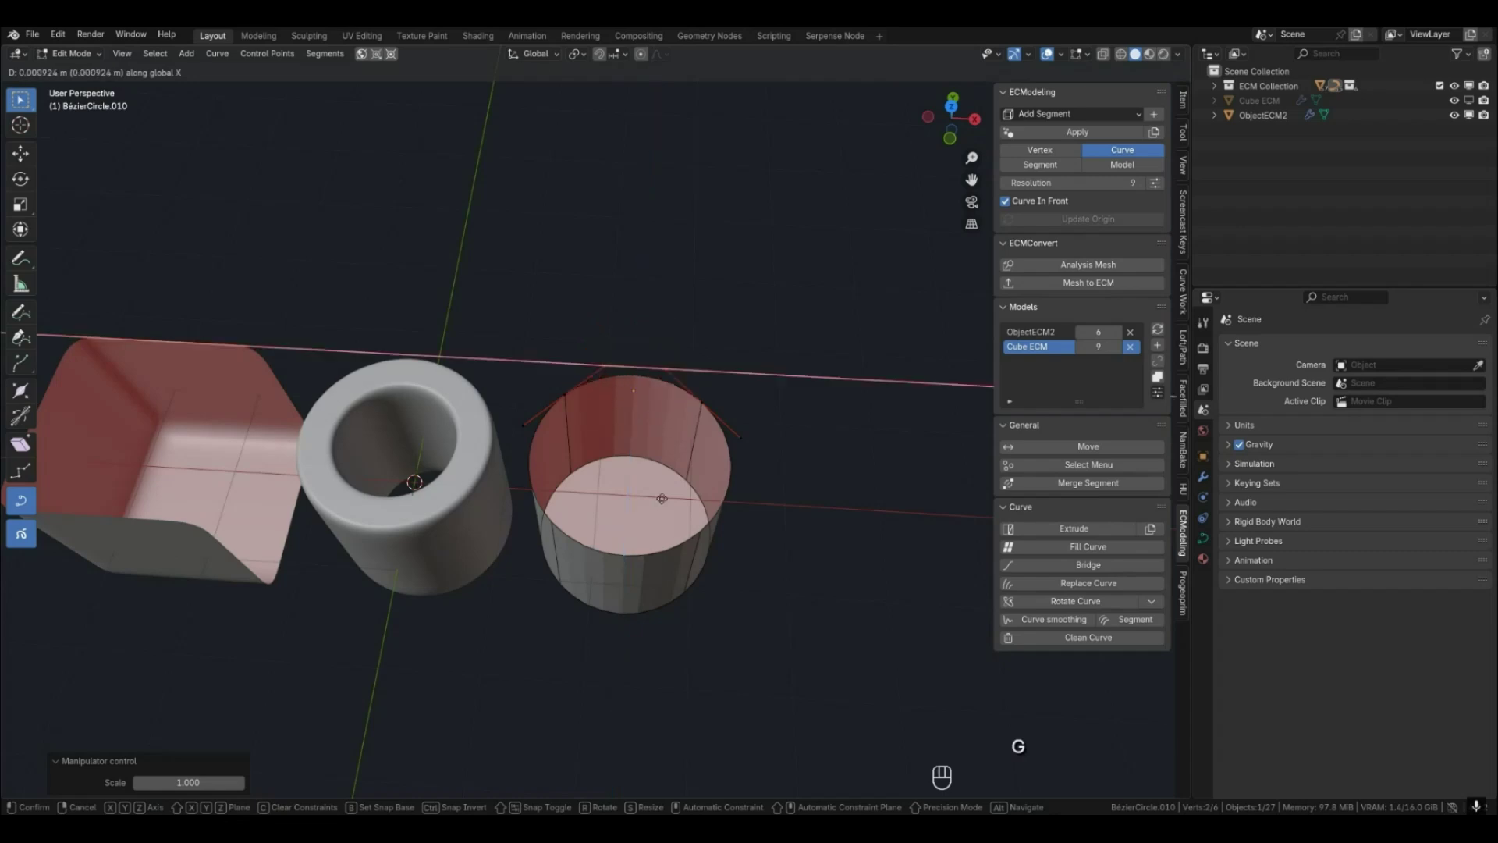
pyautogui.press('y')
pyautogui.press('Tab')
# Delete the front wall segment of the Cube ECM cylinder.
pyautogui.moveTo(736, 502); pyautogui.dragTo(687, 515, button='middle')
pyautogui.click(679, 518)
pyautogui.click(632, 512)
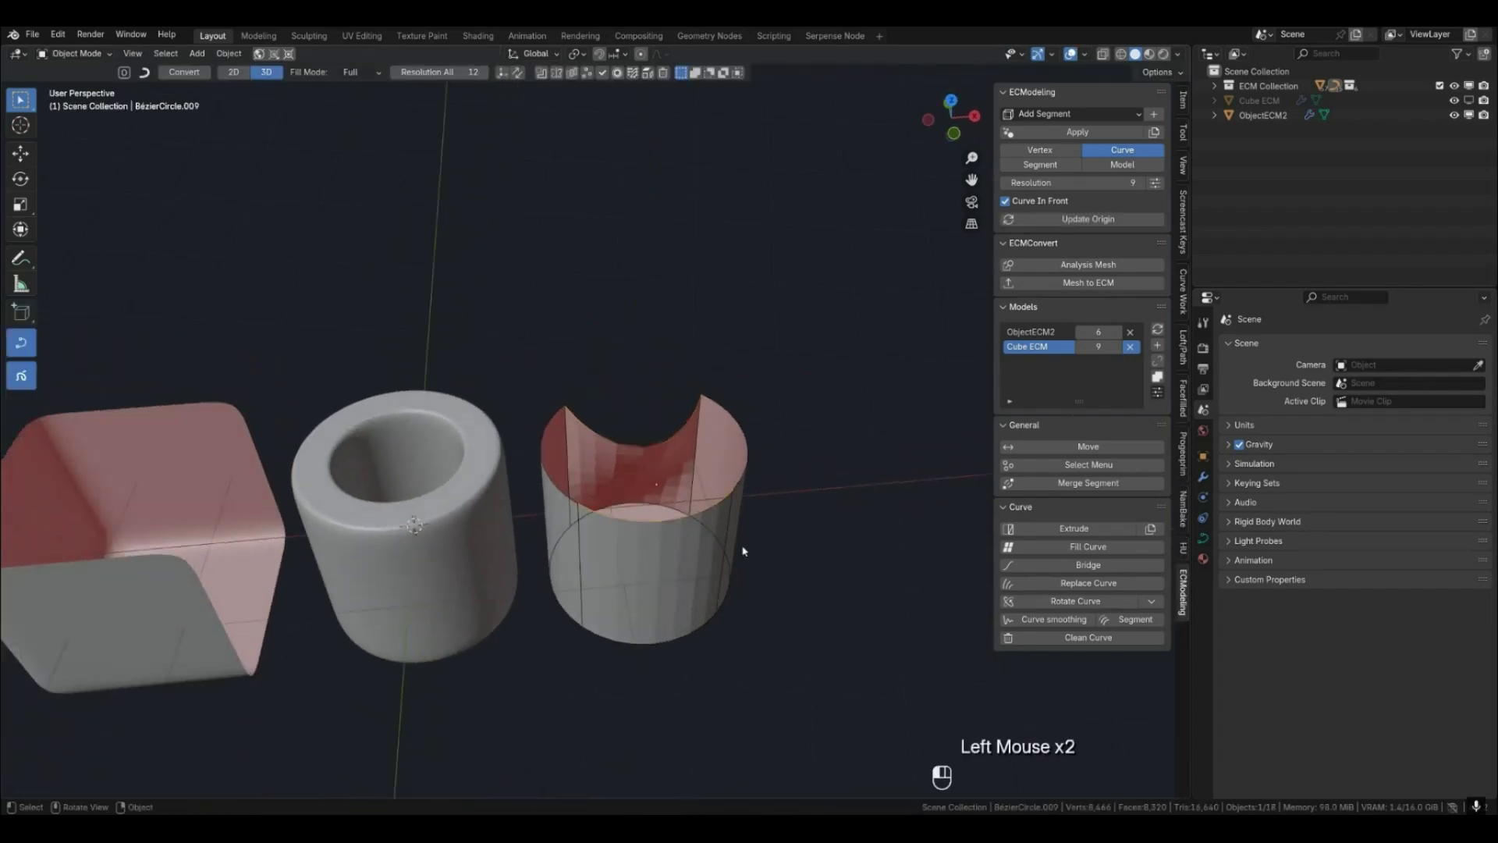
pyautogui.click(656, 565)
pyautogui.press('v')
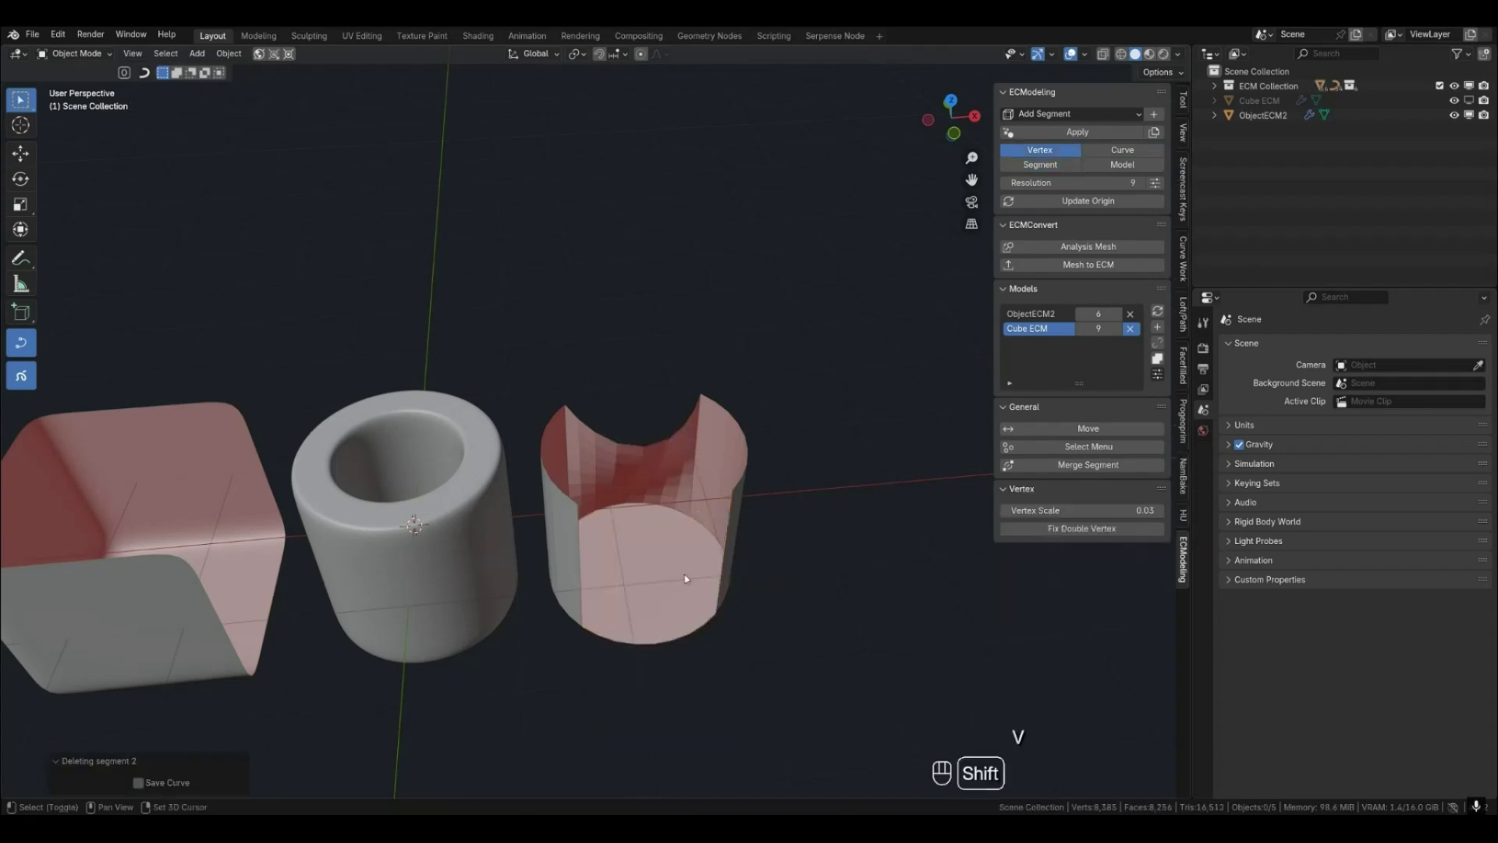
# Select the two side curves and the bottom curve around the front opening in Curve mode and apply Fill Curve.
pyautogui.keyDown('shift'); pyautogui.moveTo(686, 578); pyautogui.dragTo(709, 544, button='middle'); pyautogui.keyUp('shift')
pyautogui.press('v')
pyautogui.click(597, 529)
pyautogui.click(717, 537)
pyautogui.click(720, 537)
pyautogui.keyDown('shift'); pyautogui.click(661, 570); pyautogui.keyUp('shift')
pyautogui.keyDown('shift'); pyautogui.click(663, 522); pyautogui.keyUp('shift')
pyautogui.press('v')
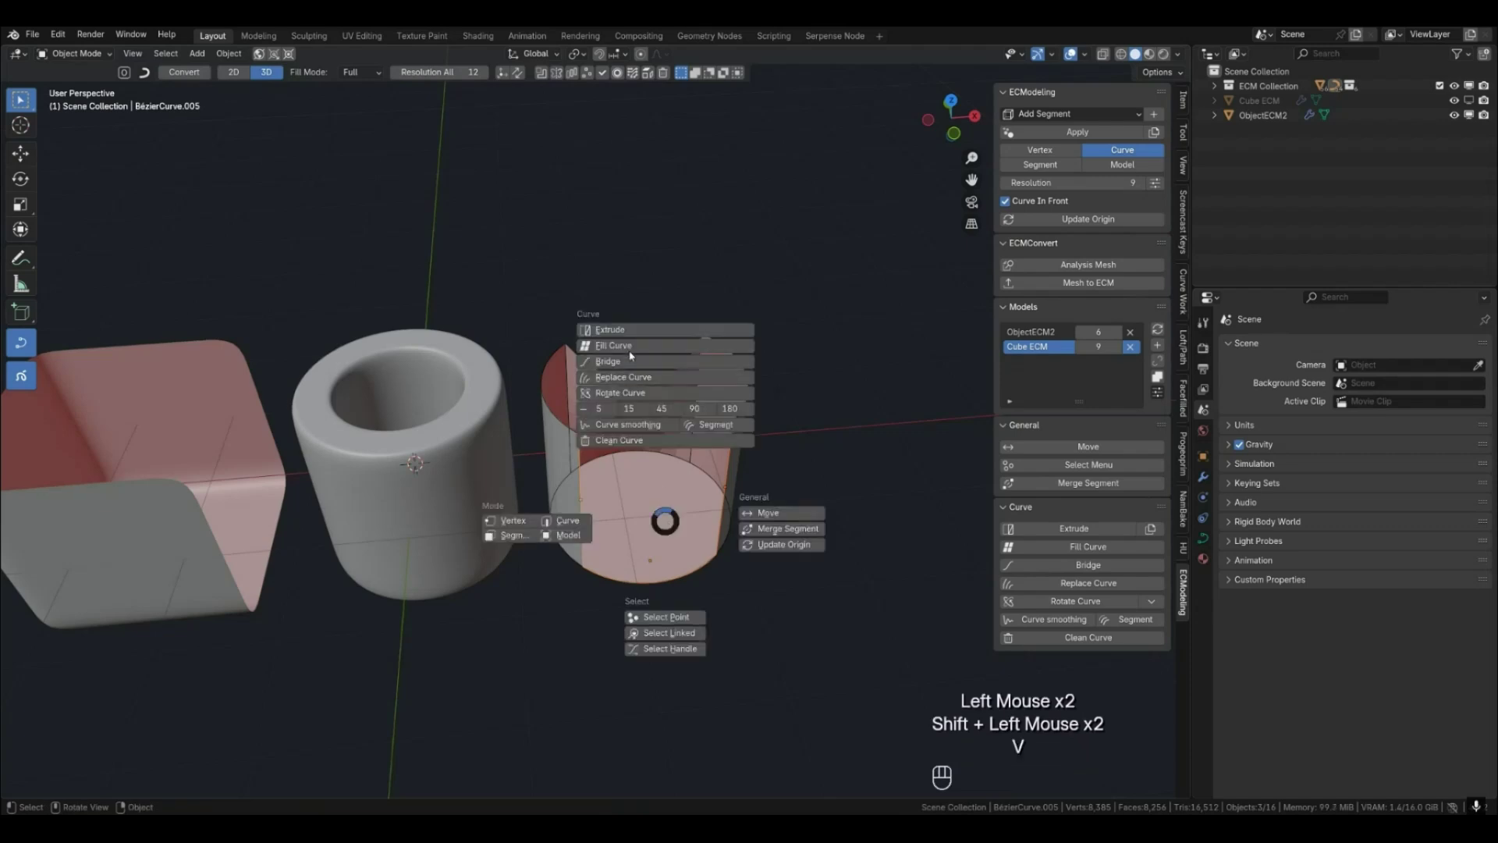
pyautogui.click(632, 351)
# Apply Merge Segment to two picked parts of the Cube ECM wall around the filled front segment.
pyautogui.moveTo(692, 512); pyautogui.dragTo(634, 480, button='middle')
pyautogui.press('v')
pyautogui.click(535, 412)
pyautogui.scroll(-1, 618, 492)
pyautogui.press('3')
pyautogui.press('1')
pyautogui.click(583, 446)
pyautogui.keyDown('shift'); pyautogui.click(708, 439); pyautogui.keyUp('shift')
pyautogui.press('v')
pyautogui.click(788, 455)
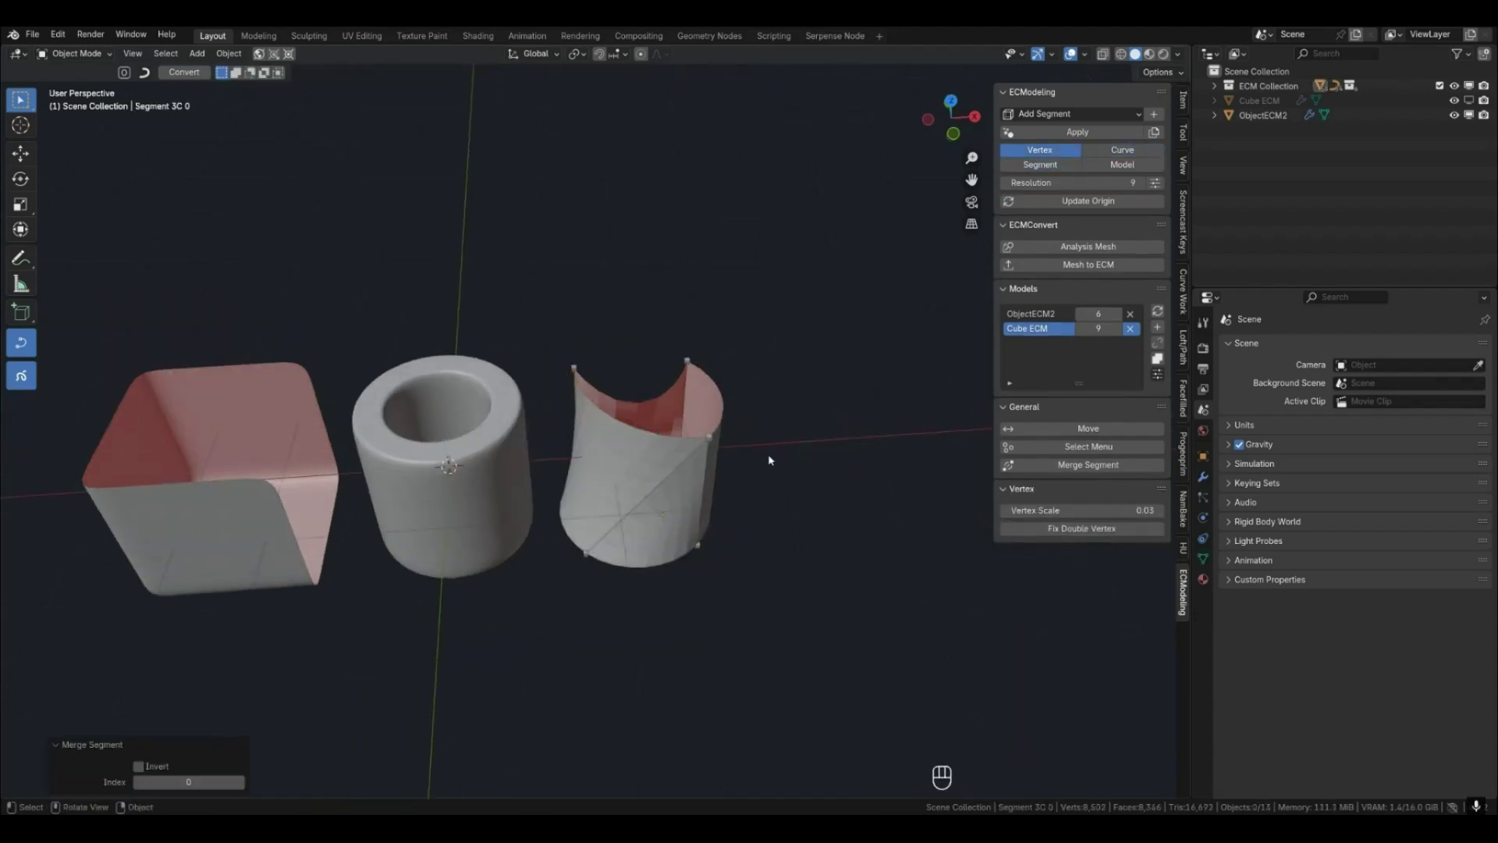
pyautogui.press('v')
pyautogui.click(773, 540)
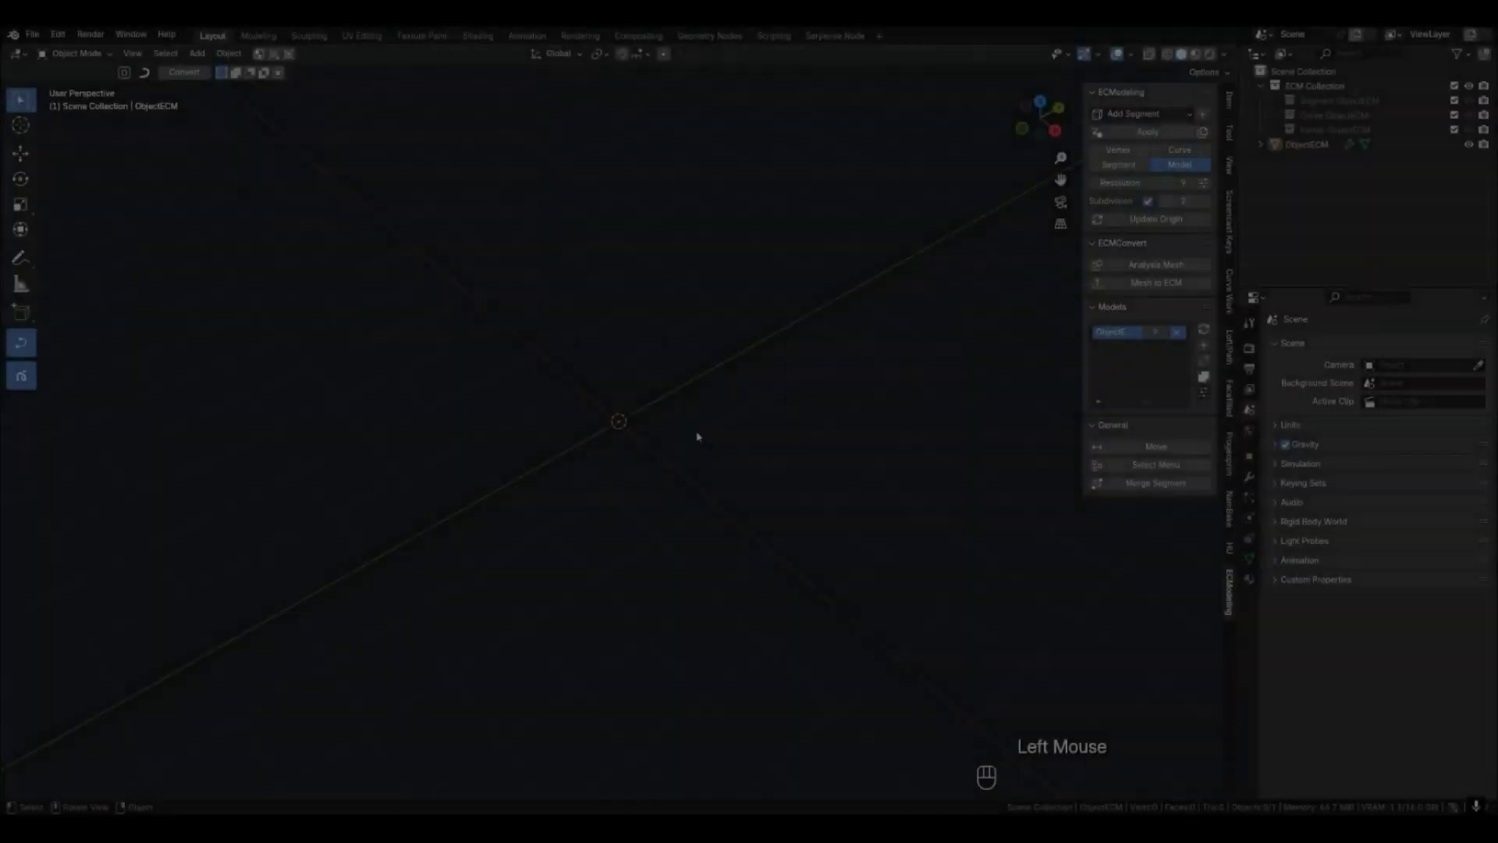
# Add a mesh Cylinder at the origin and set its vertex count to 16.
pyautogui.hotkey('shift', 'alt', 'a')
pyautogui.moveTo(702, 465)
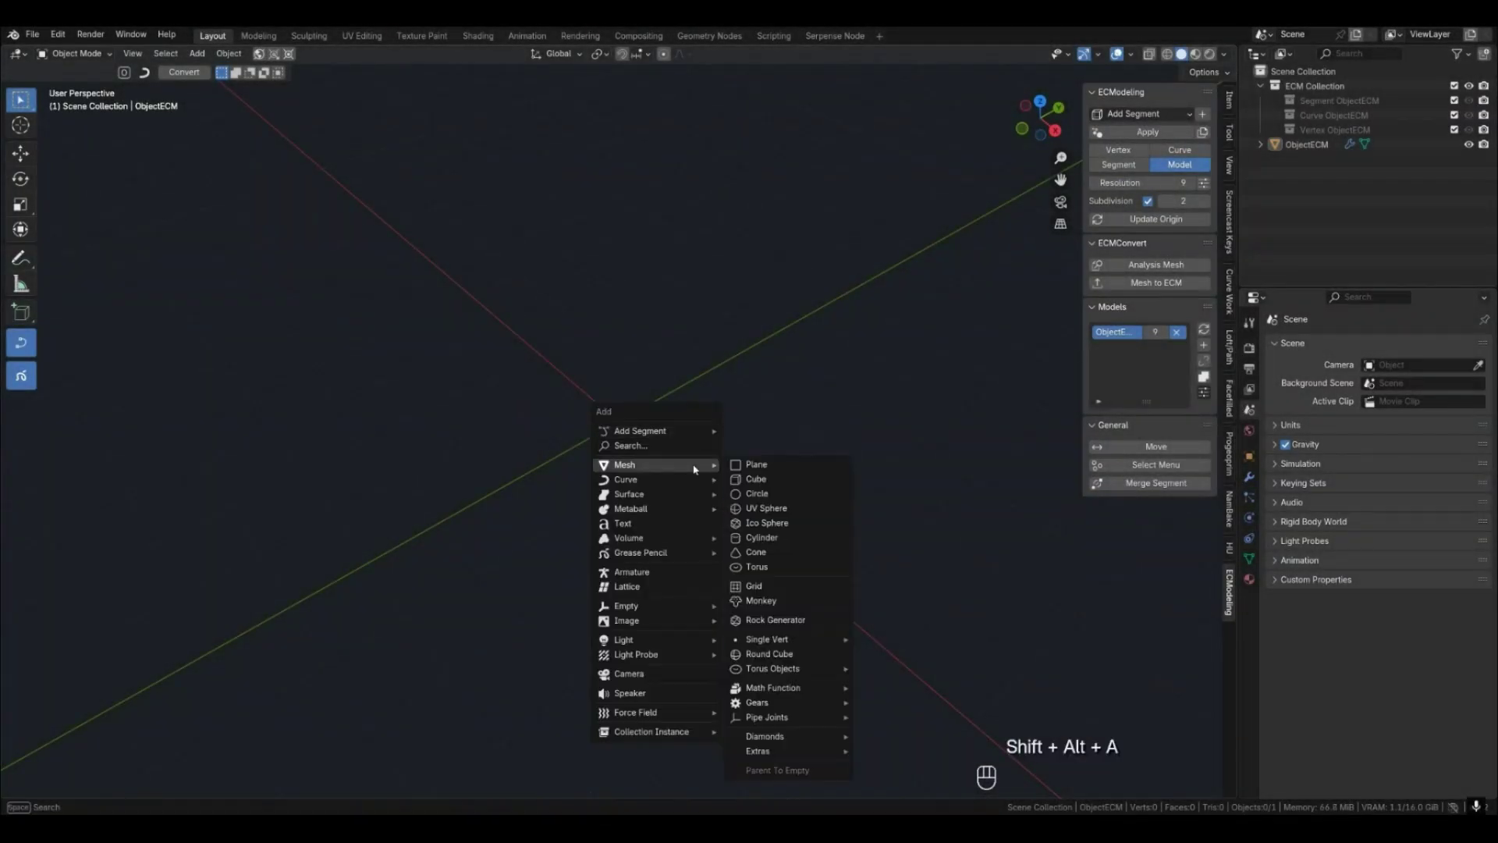
pyautogui.click(778, 537)
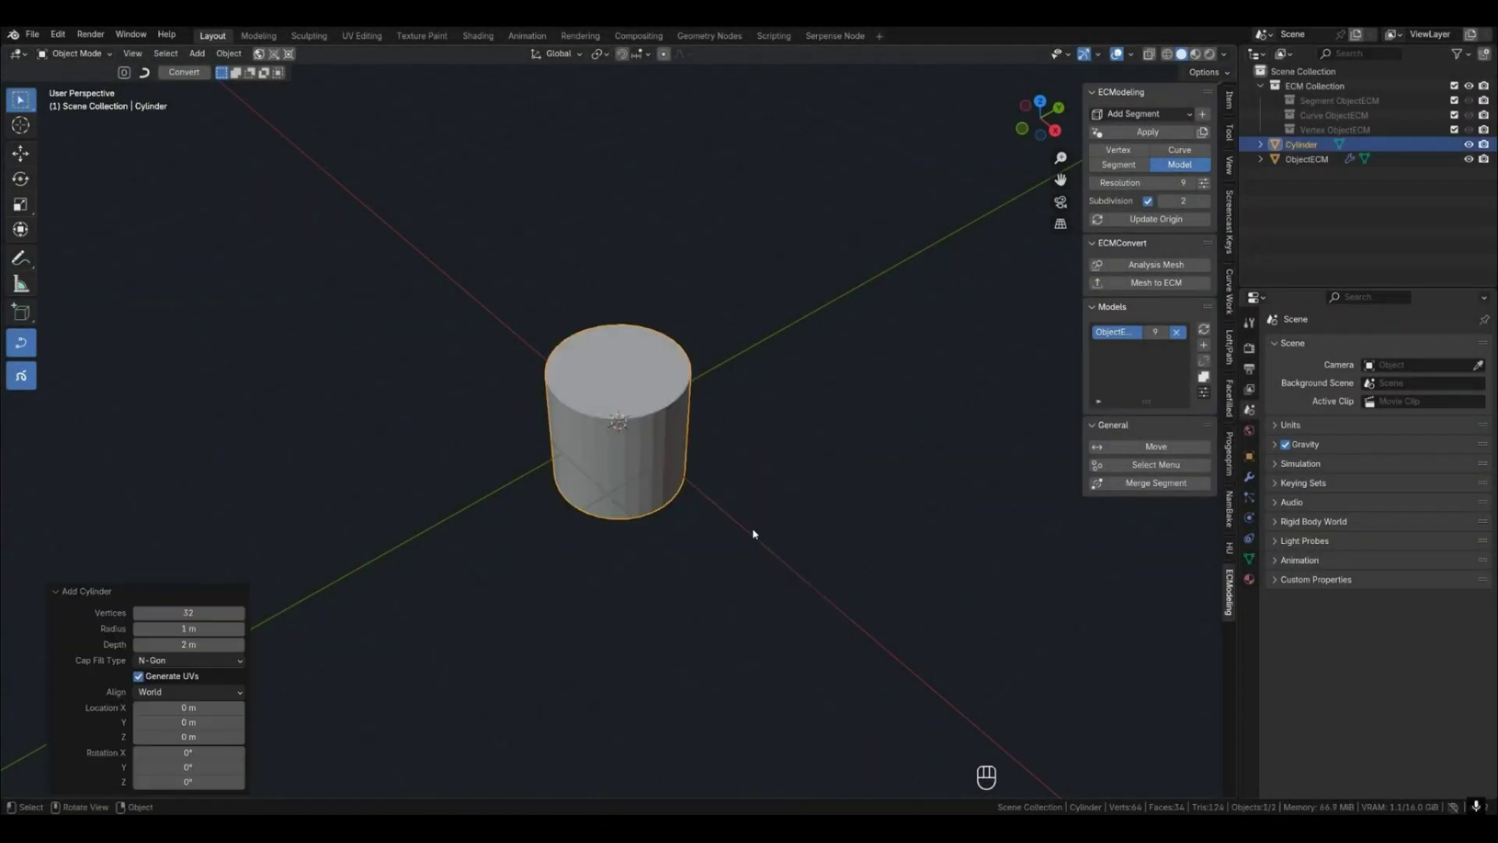
pyautogui.click(196, 613)
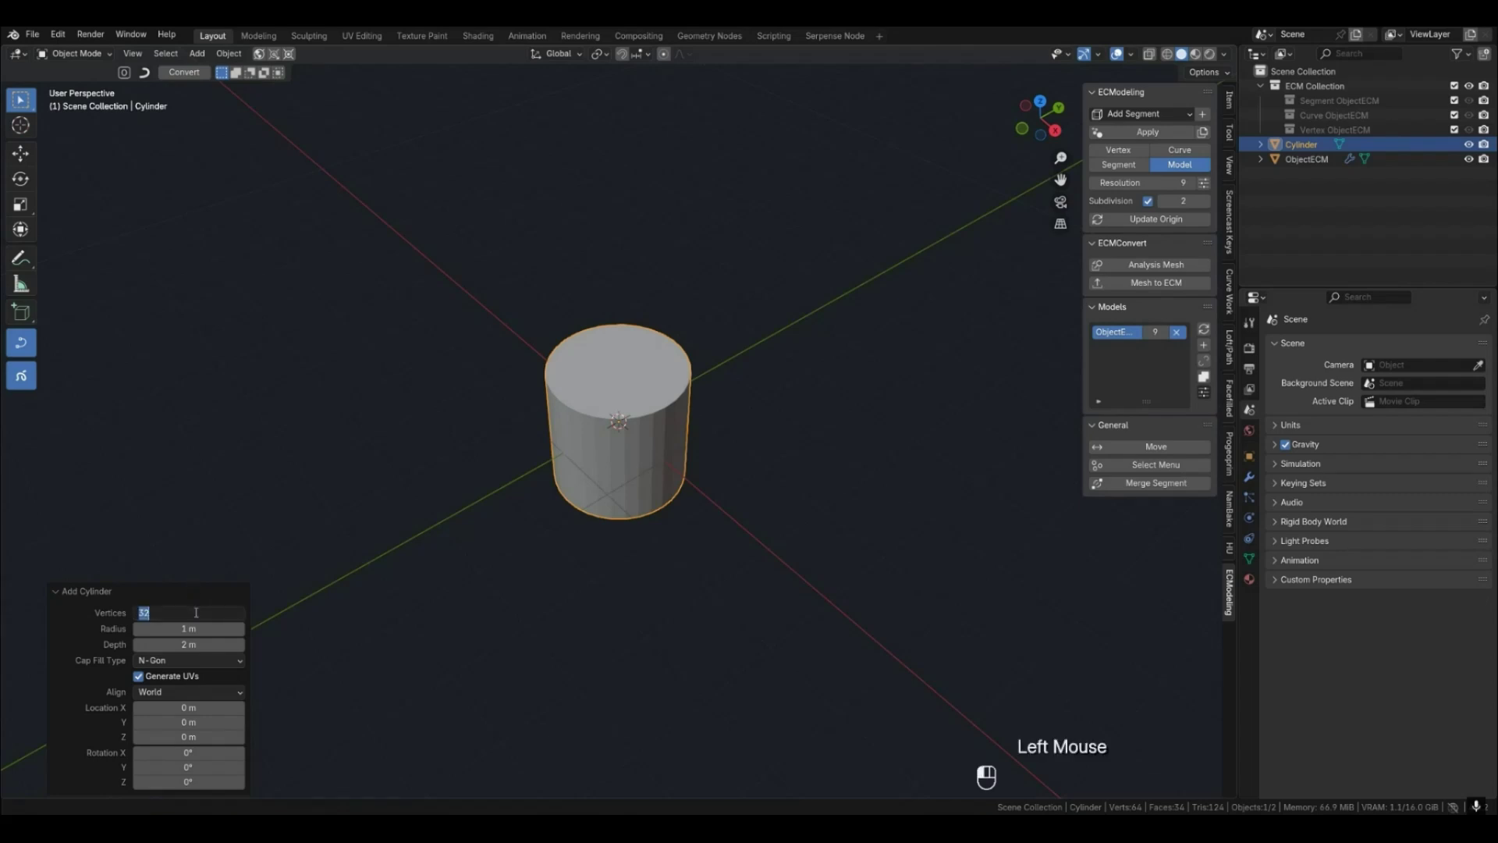
pyautogui.press('Return')
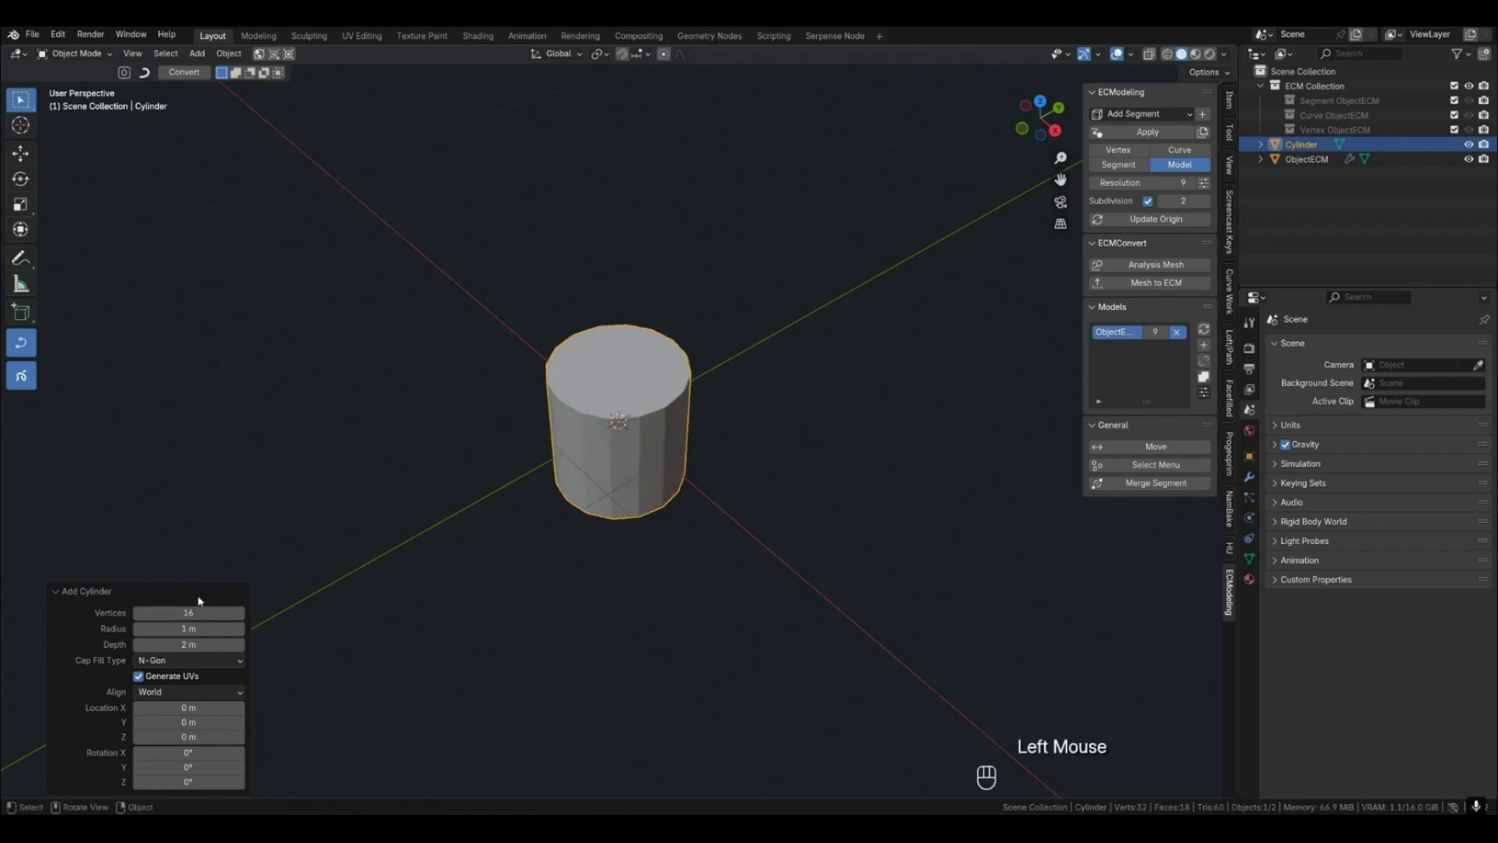
# Raise the mesh cylinder along the global Z axis until its base rests on the grid floor.
pyautogui.click(405, 546)
pyautogui.scroll(2, 609, 514)
pyautogui.moveTo(652, 511); pyautogui.dragTo(662, 471, button='middle')
pyautogui.click(664, 468)
pyautogui.press('g')
pyautogui.press('z')
pyautogui.click(700, 345)
pyautogui.keyDown('shift'); pyautogui.moveTo(687, 324); pyautogui.dragTo(706, 467, button='middle'); pyautogui.keyUp('shift')
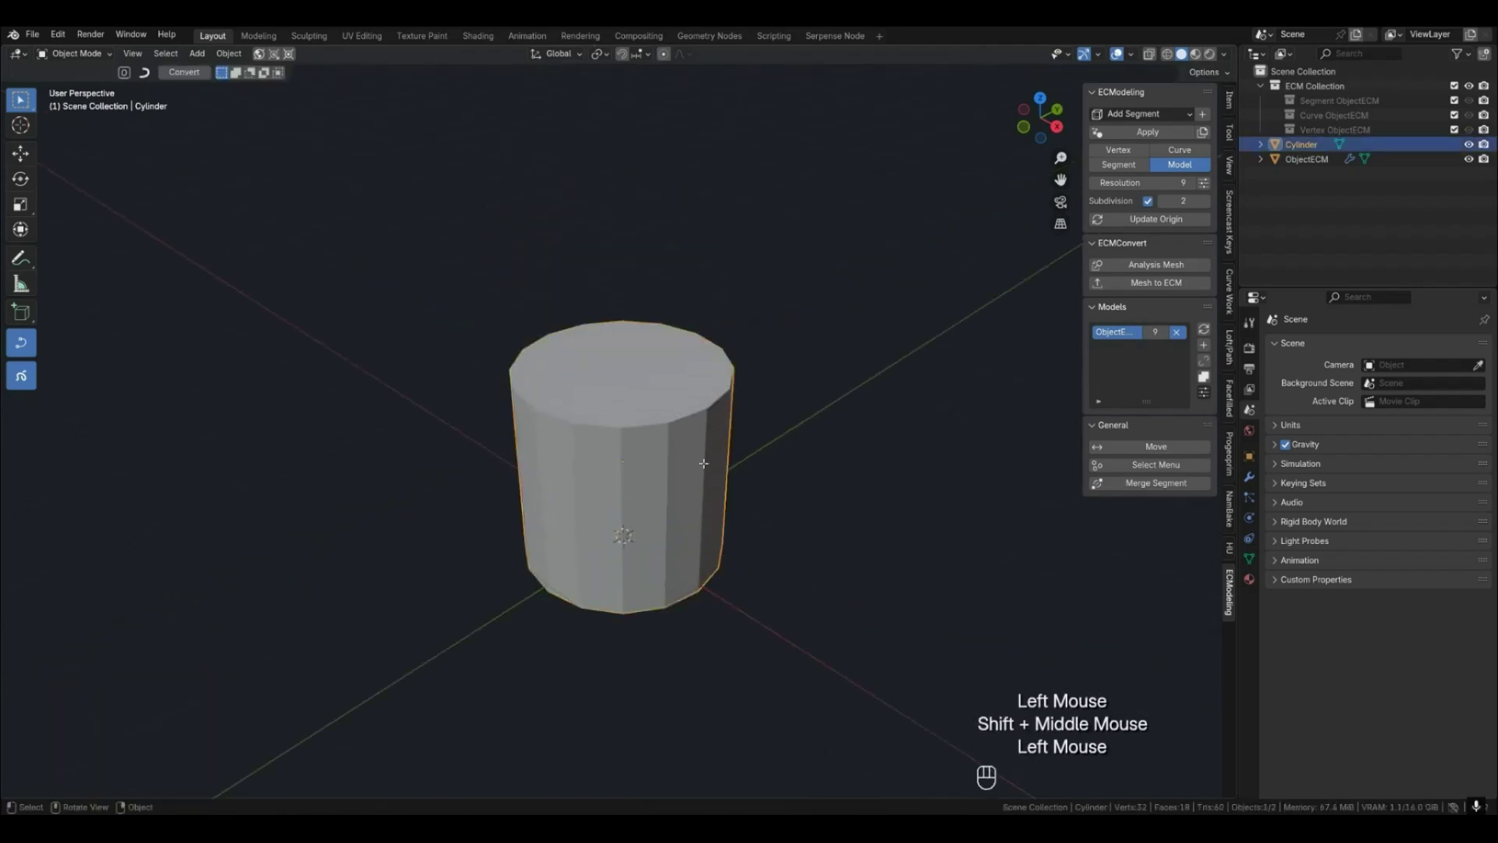
# Extrude the cylinder's top face, scale it outward and shift it along Z to form a flared collar.
pyautogui.press('Tab')
pyautogui.click(671, 398)
pyautogui.press('e')
pyautogui.press('s')
pyautogui.press('g')
pyautogui.press('z')
pyautogui.click(822, 428)
pyautogui.scroll(-1, 822, 429)
pyautogui.press('d')
# Extrude the widened top face upward about 0.8 m, adjust its height along Z, and return to Object Mode.
pyautogui.press('e')
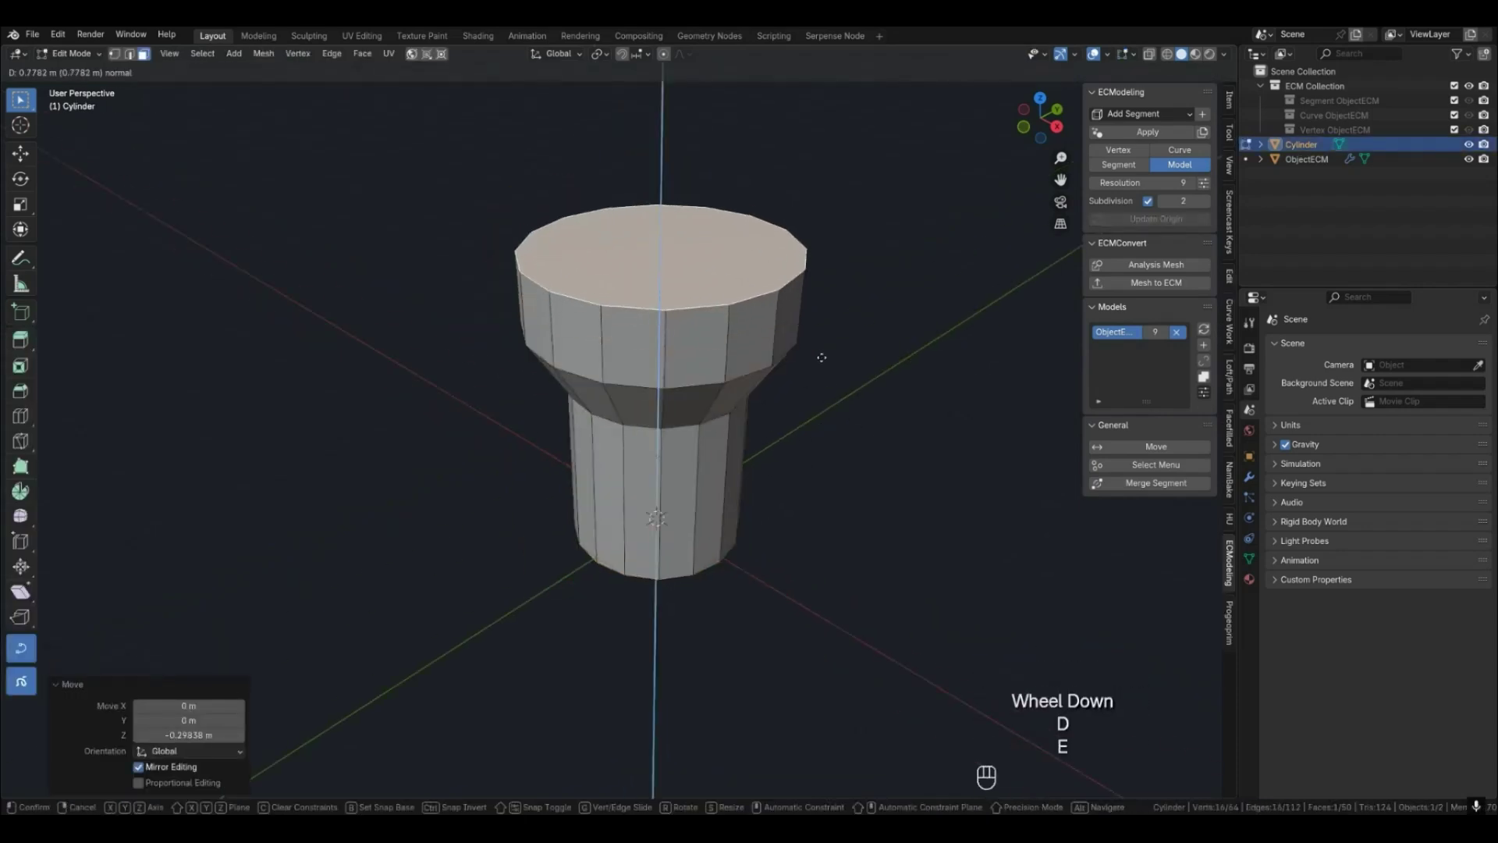
pyautogui.click(819, 350)
pyautogui.press('g')
pyautogui.press('z')
pyautogui.press('Tab')
pyautogui.moveTo(822, 448); pyautogui.dragTo(789, 460, button='middle')
pyautogui.click(822, 406)
pyautogui.click(710, 374)
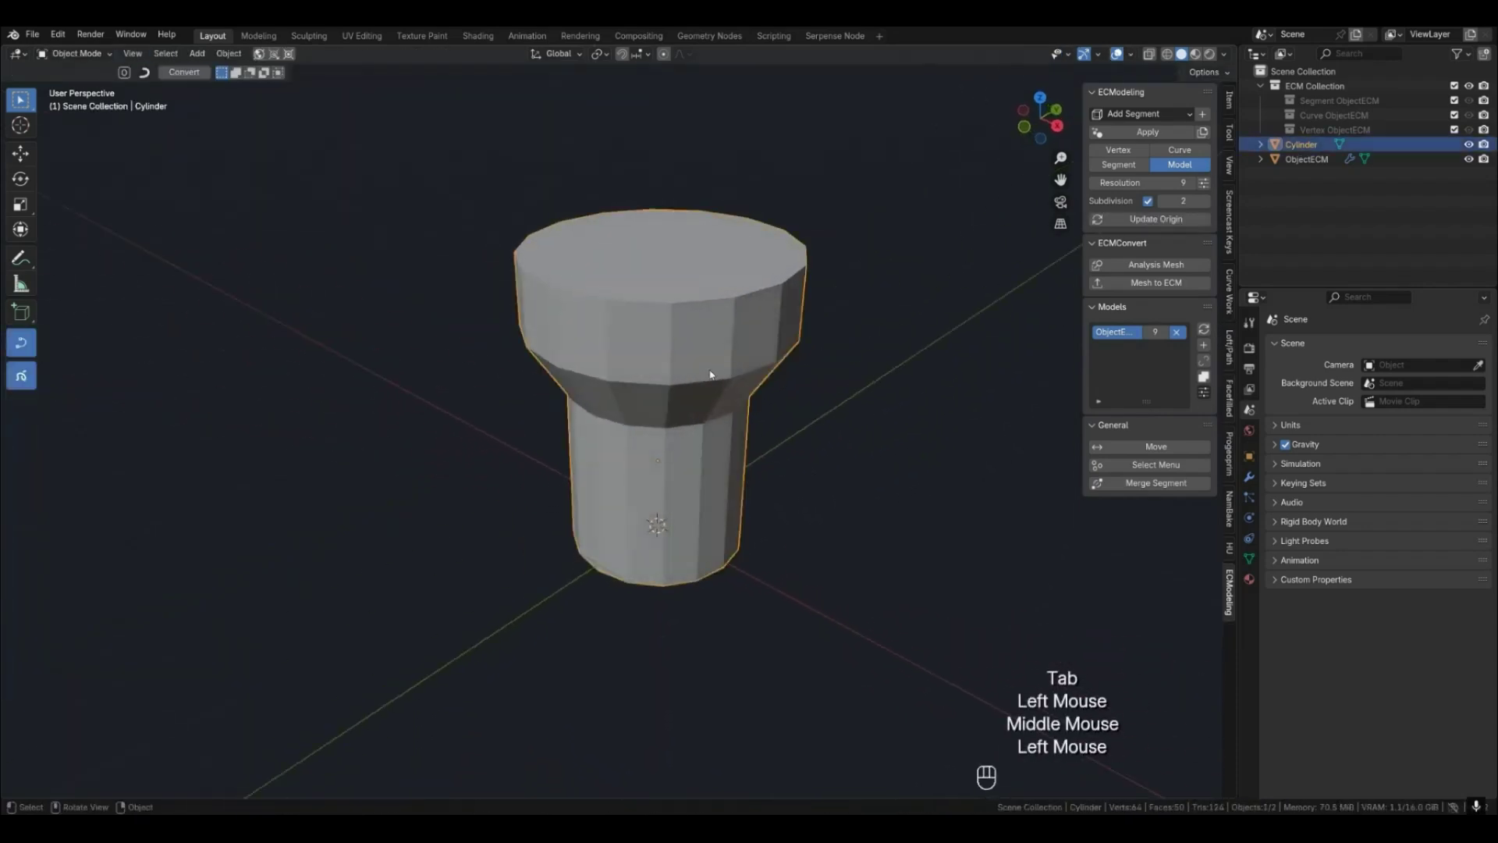
# Run Analysis Mesh on the cylinder, select the flagged Face Ngon ECM faces, and delete them as faces.
pyautogui.click(1132, 265)
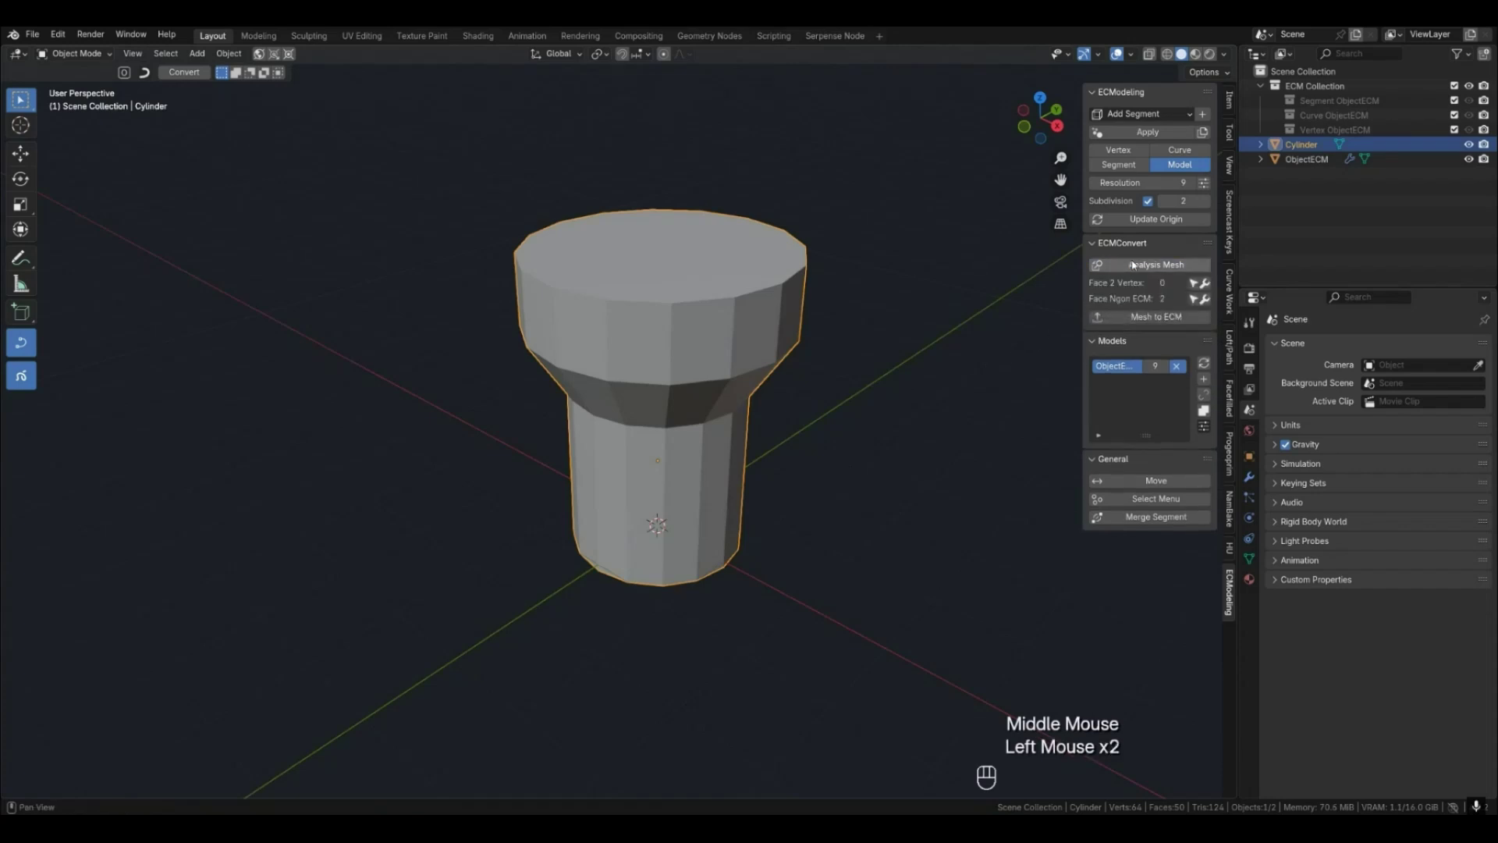
pyautogui.click(1193, 298)
pyautogui.moveTo(976, 378); pyautogui.dragTo(672, 302, button='middle')
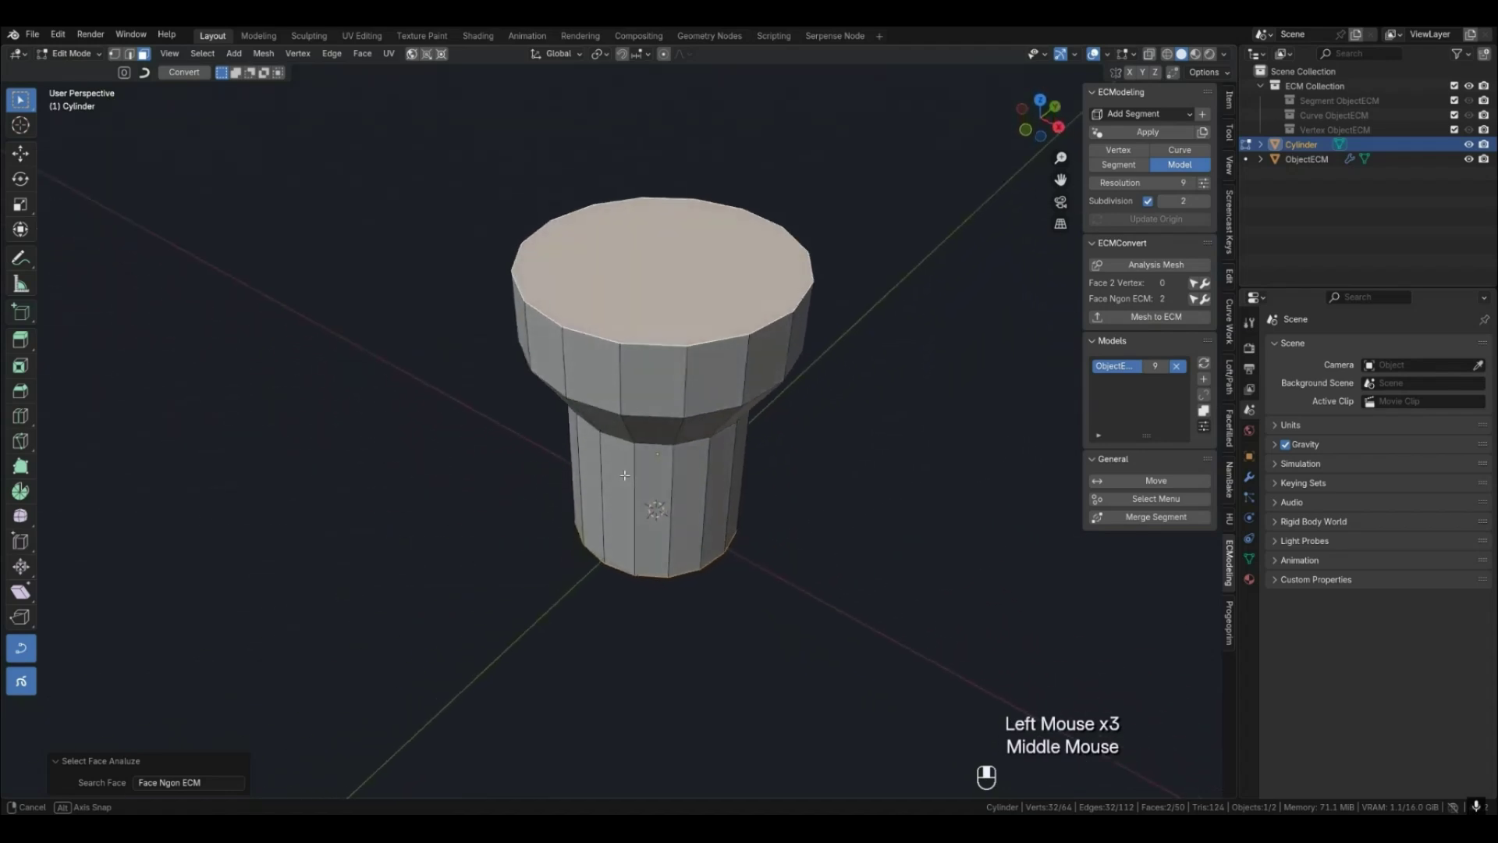
pyautogui.press('Delete')
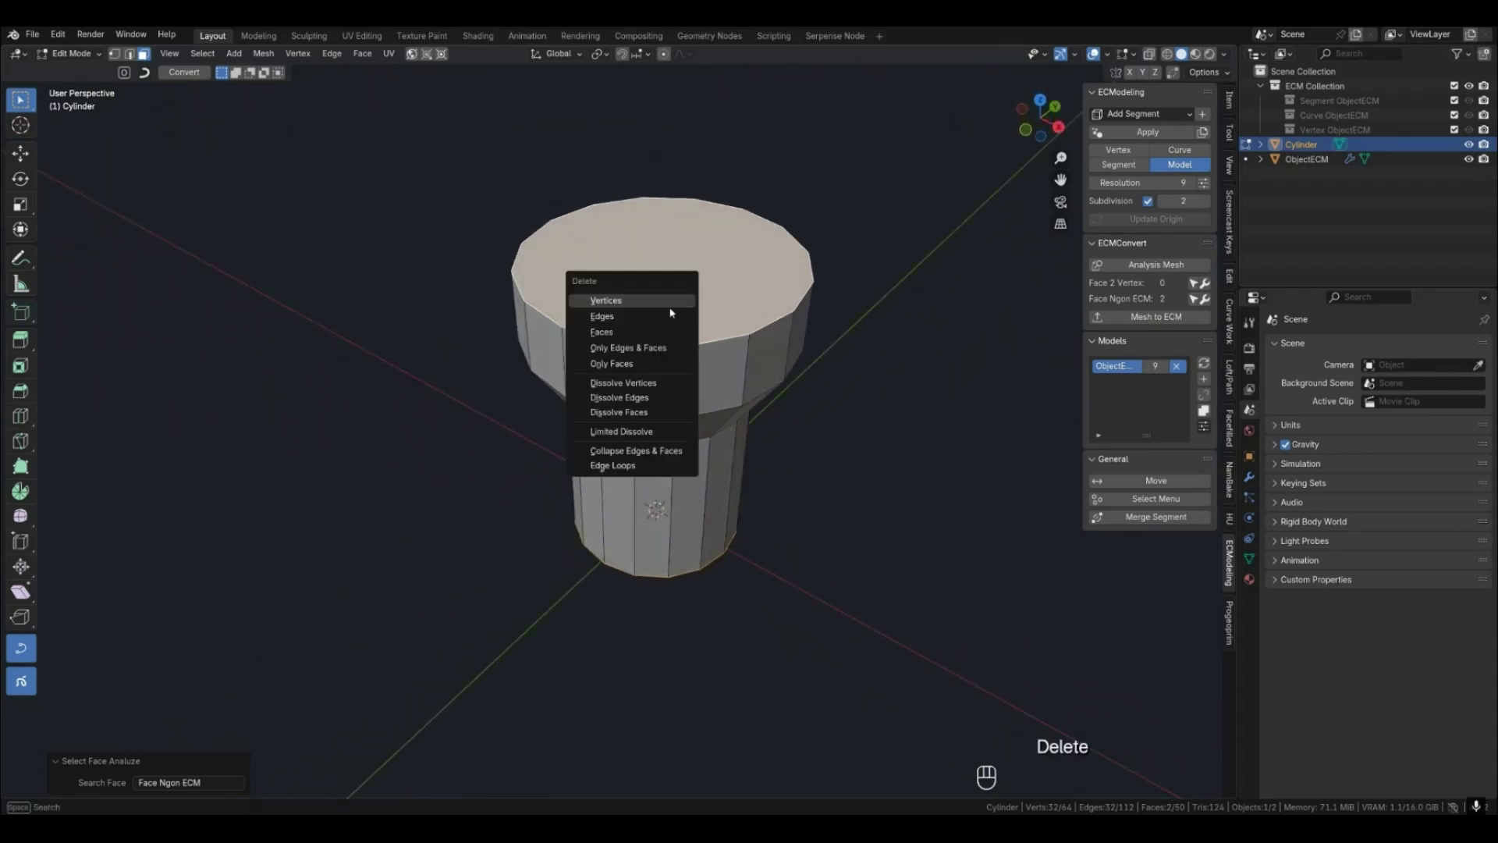
pyautogui.click(663, 332)
pyautogui.moveTo(830, 397); pyautogui.dragTo(796, 394, button='middle')
pyautogui.press('Tab')
# Re-run Analysis Mesh on the open cylinder, convert it with Mesh to ECM, and collapse the ECM Collection.
pyautogui.click(786, 355)
pyautogui.click(1154, 265)
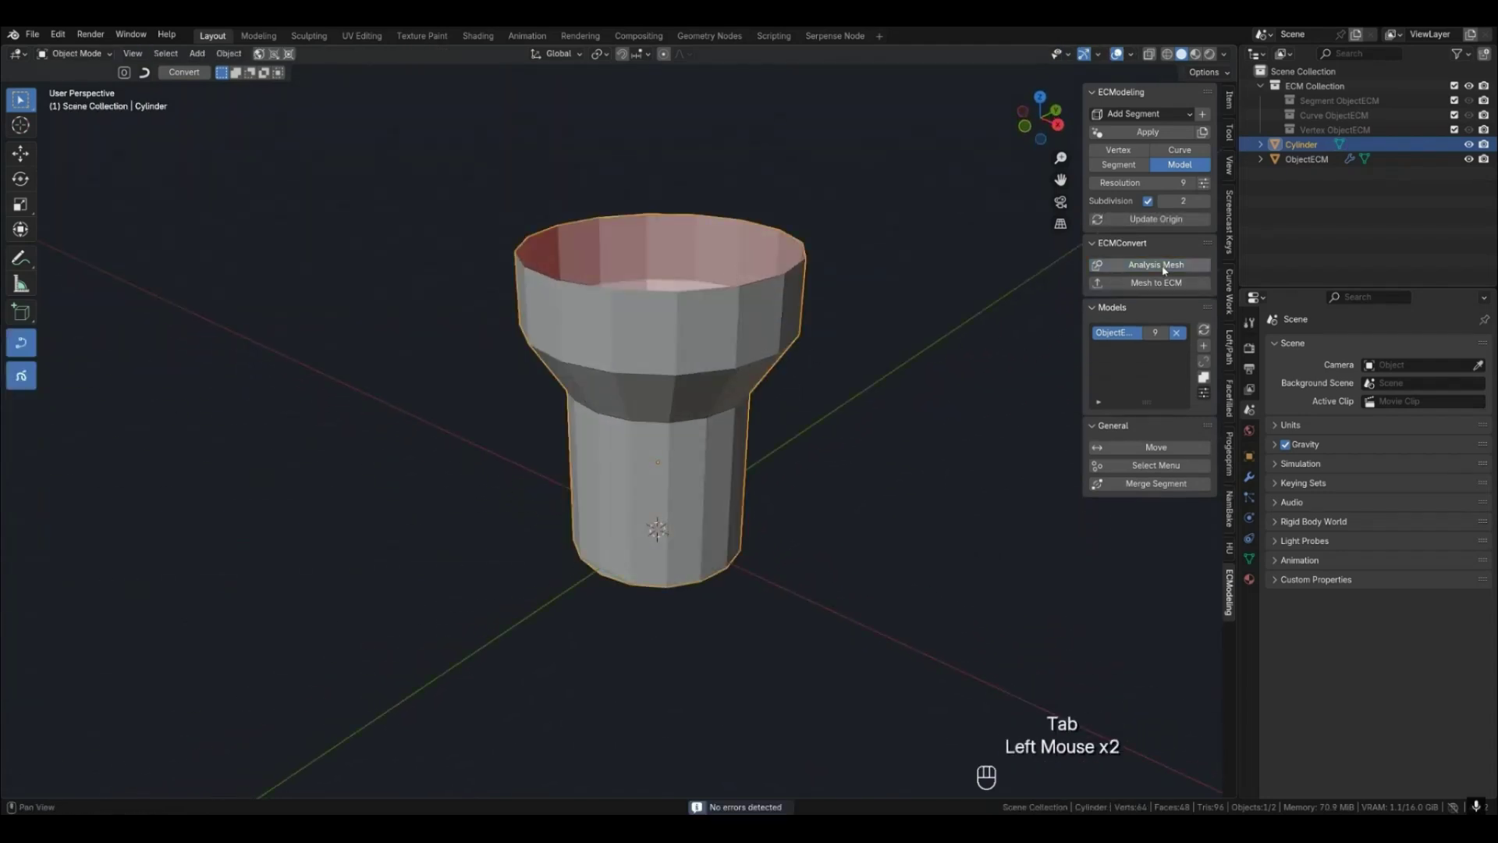
pyautogui.click(1130, 284)
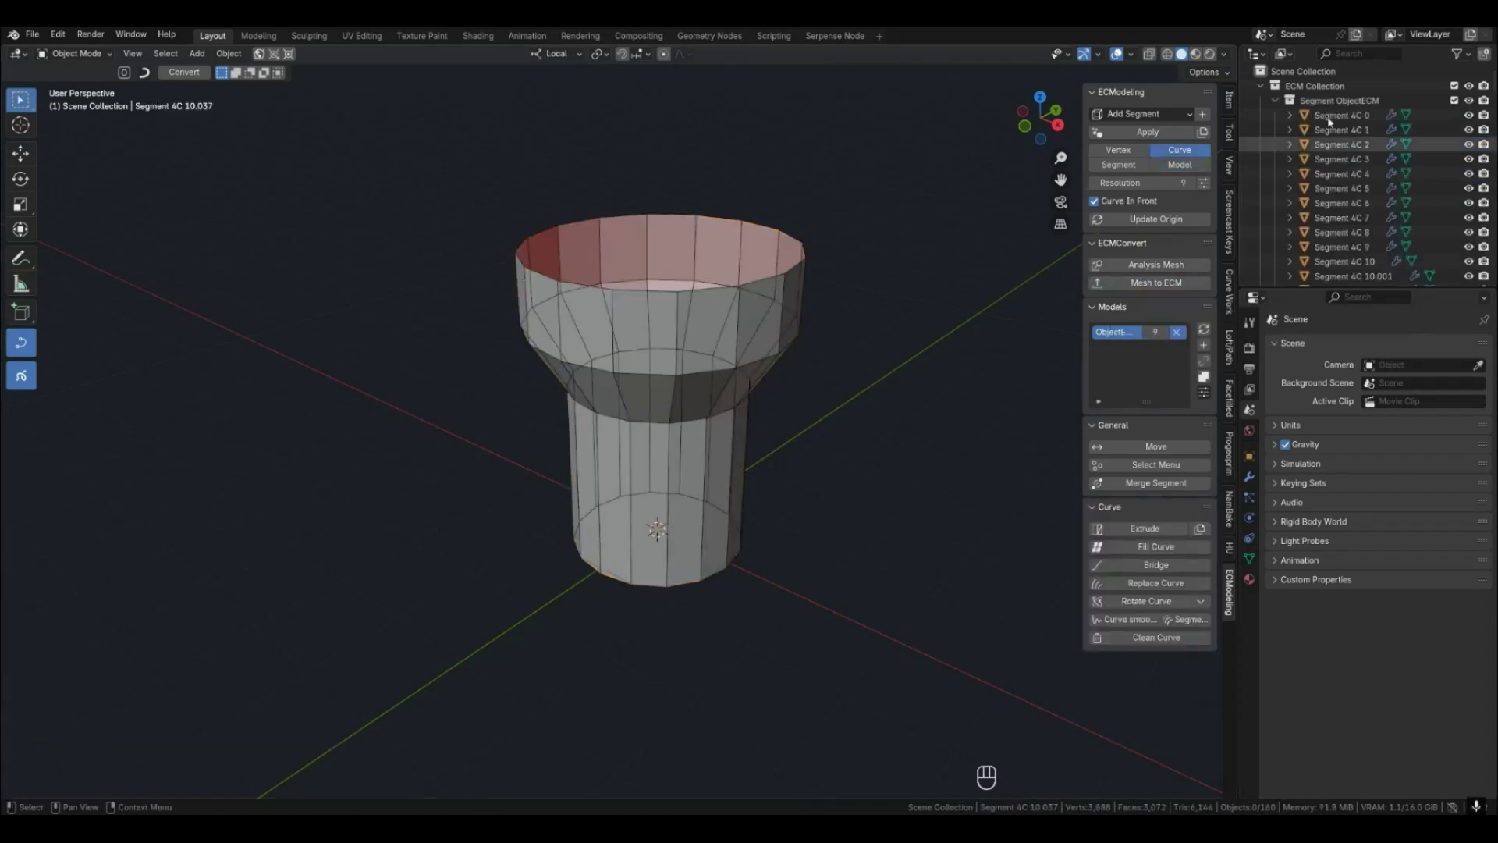
pyautogui.click(1262, 88)
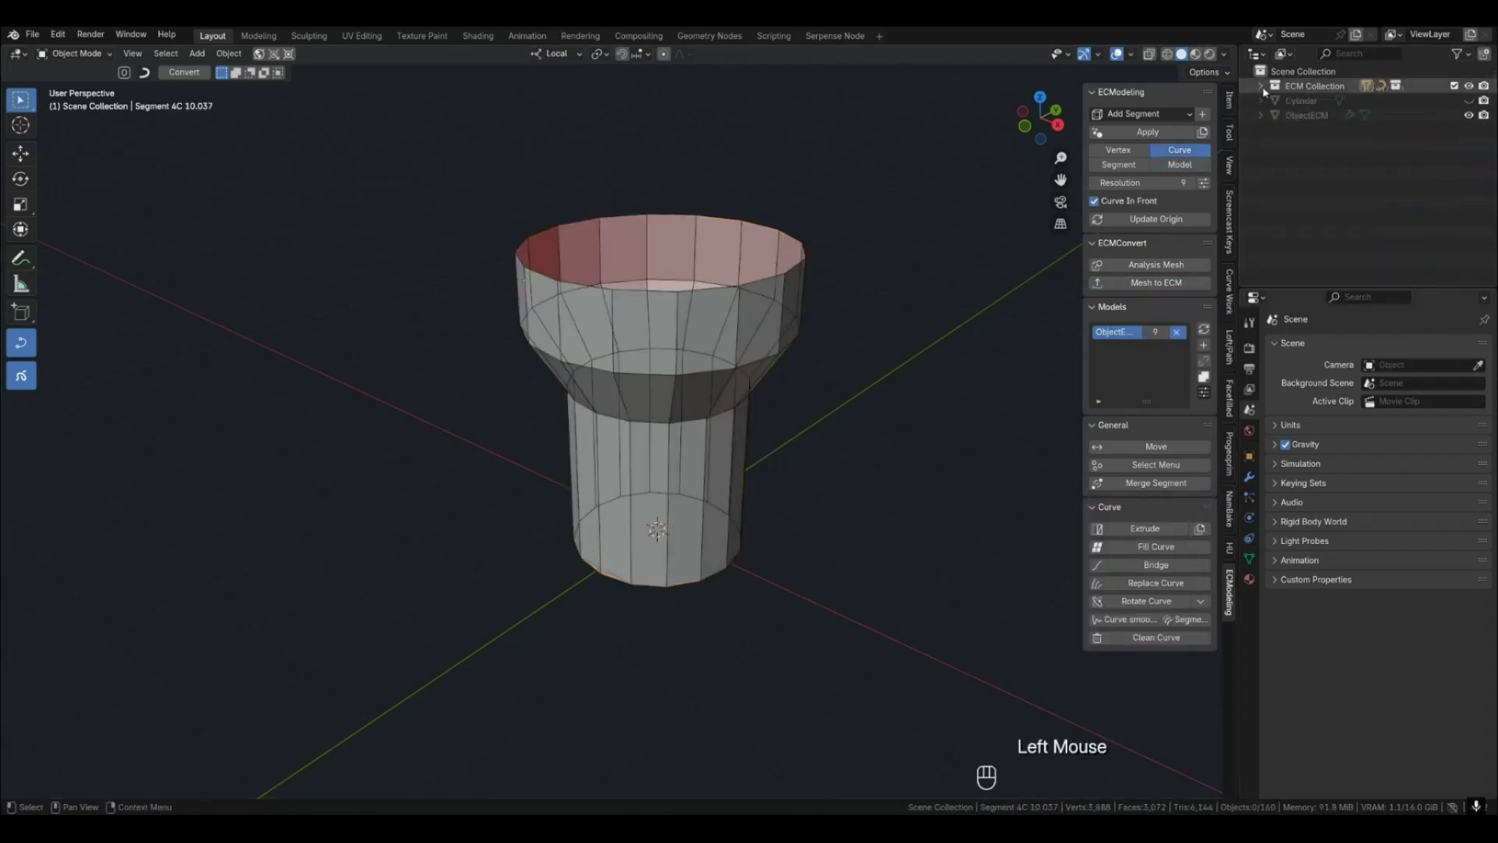
# In Segment mode, select all segments of the narrow lower body and pick their rim curves with Select Curved Edges.
pyautogui.moveTo(813, 427); pyautogui.dragTo(718, 490, button='middle')
pyautogui.keyDown('shift'); pyautogui.moveTo(703, 492); pyautogui.dragTo(739, 515, button='middle'); pyautogui.keyUp('shift')
pyautogui.press('3')
pyautogui.moveTo(462, 450); pyautogui.dragTo(819, 510)
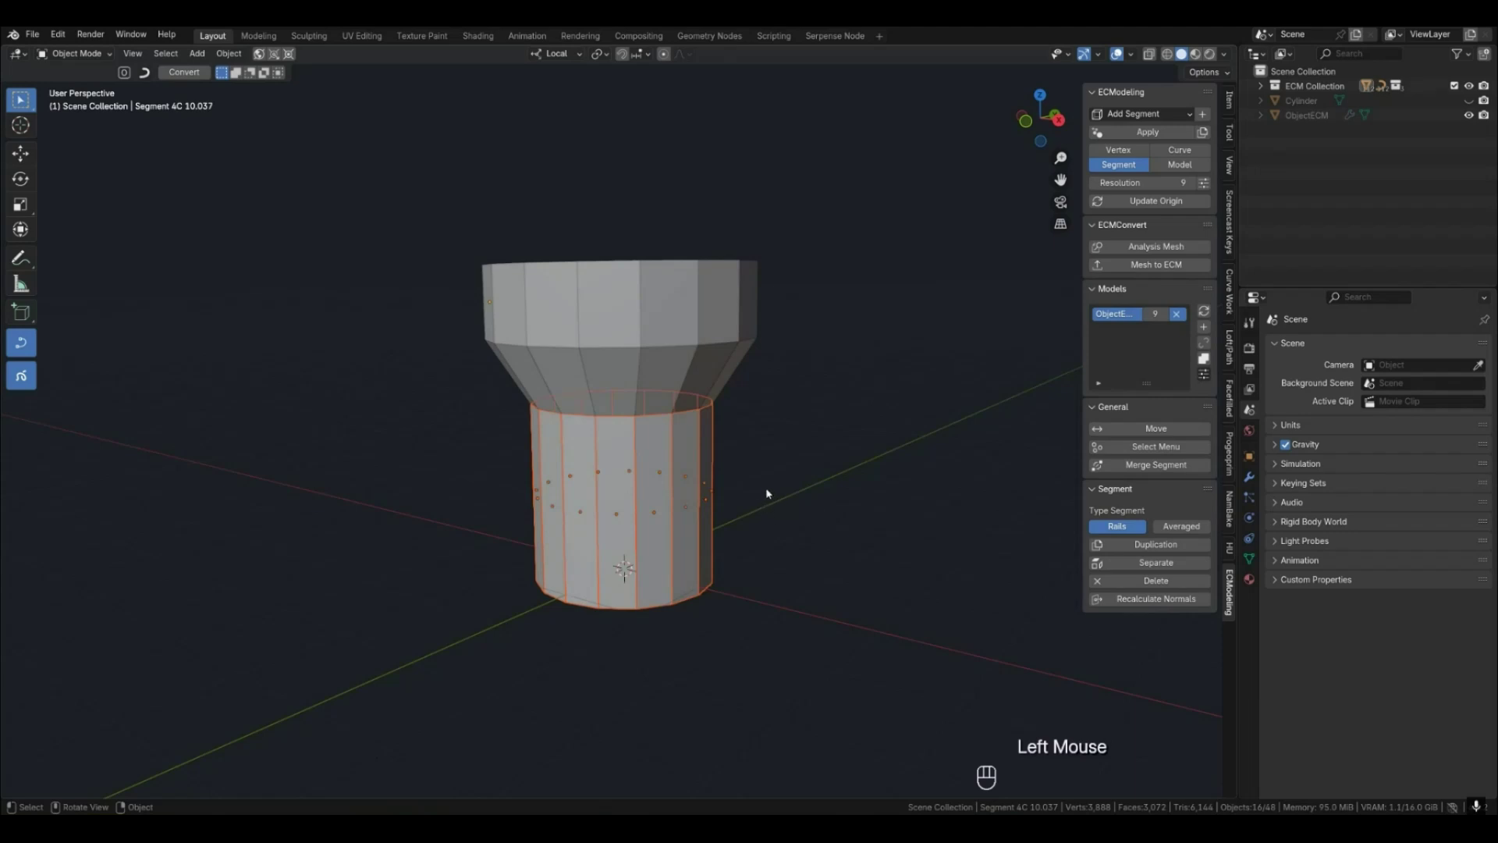
pyautogui.moveTo(717, 479); pyautogui.dragTo(720, 497, button='middle')
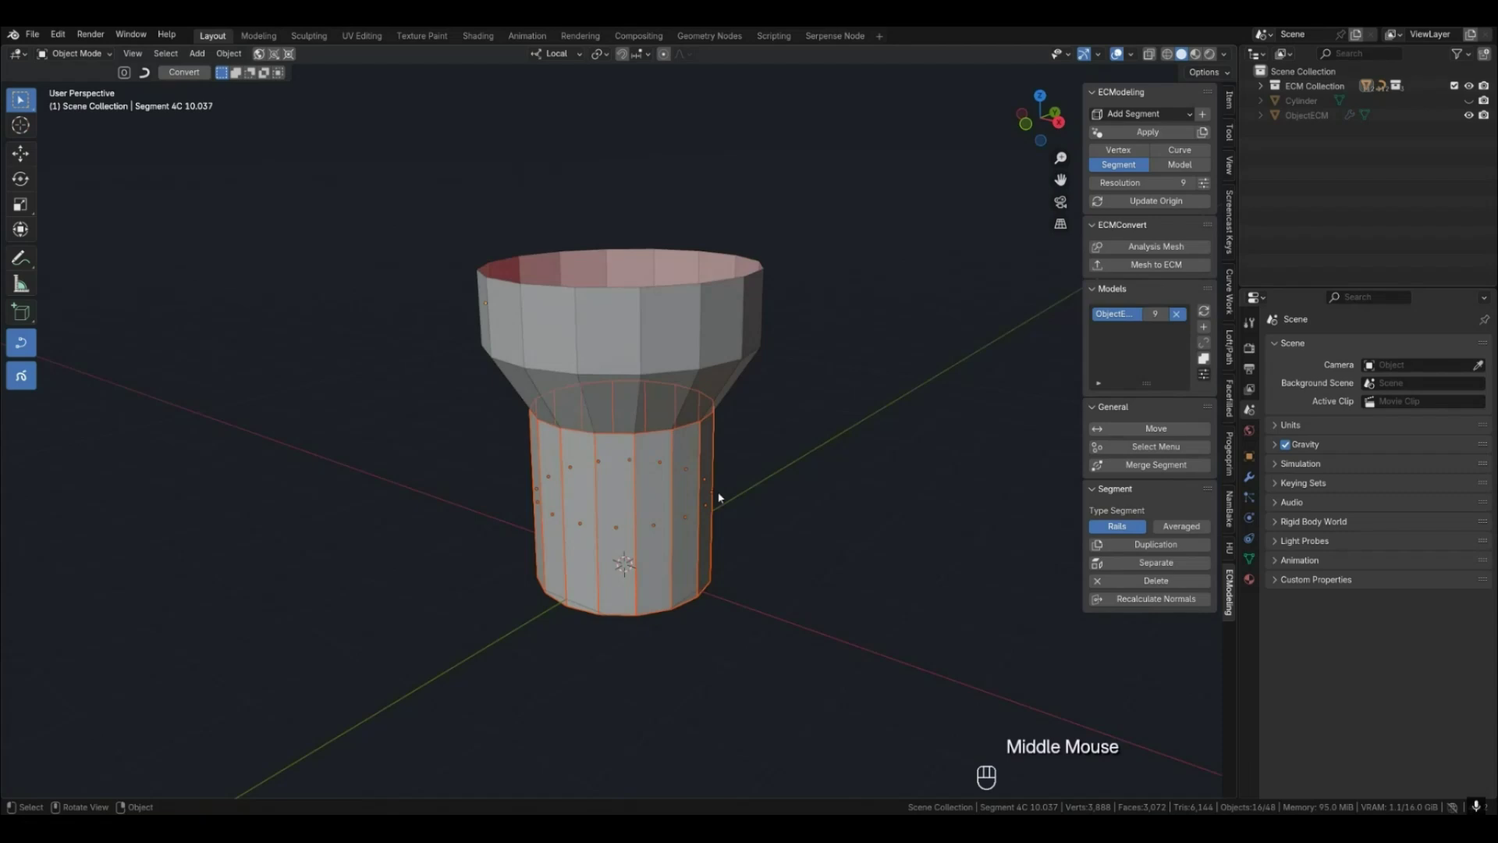
pyautogui.keyDown('shift'); pyautogui.click(727, 488); pyautogui.keyUp('shift')
pyautogui.hotkey('shift', 'g')
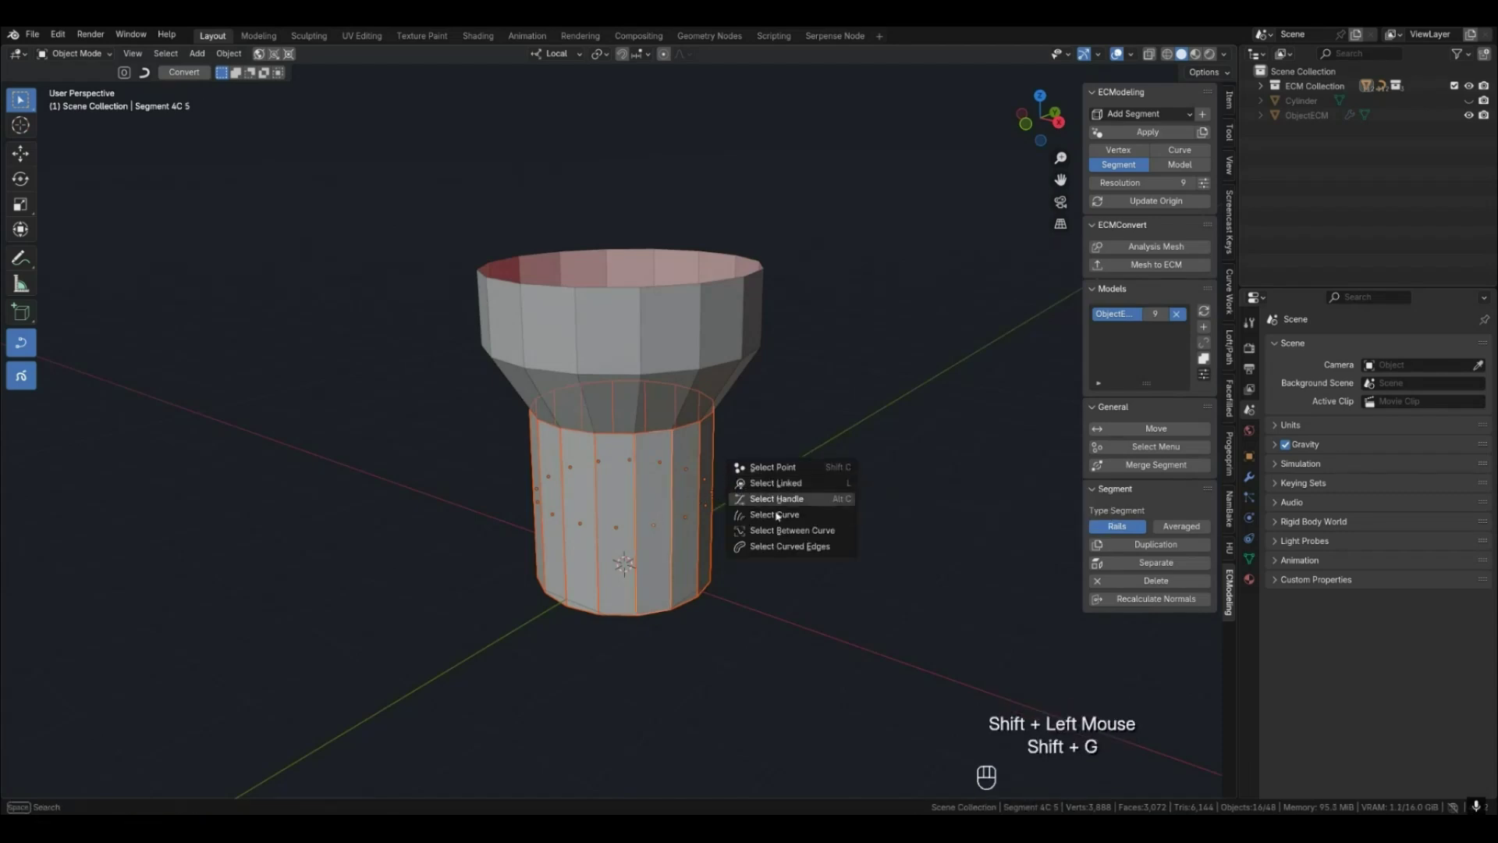
pyautogui.click(779, 546)
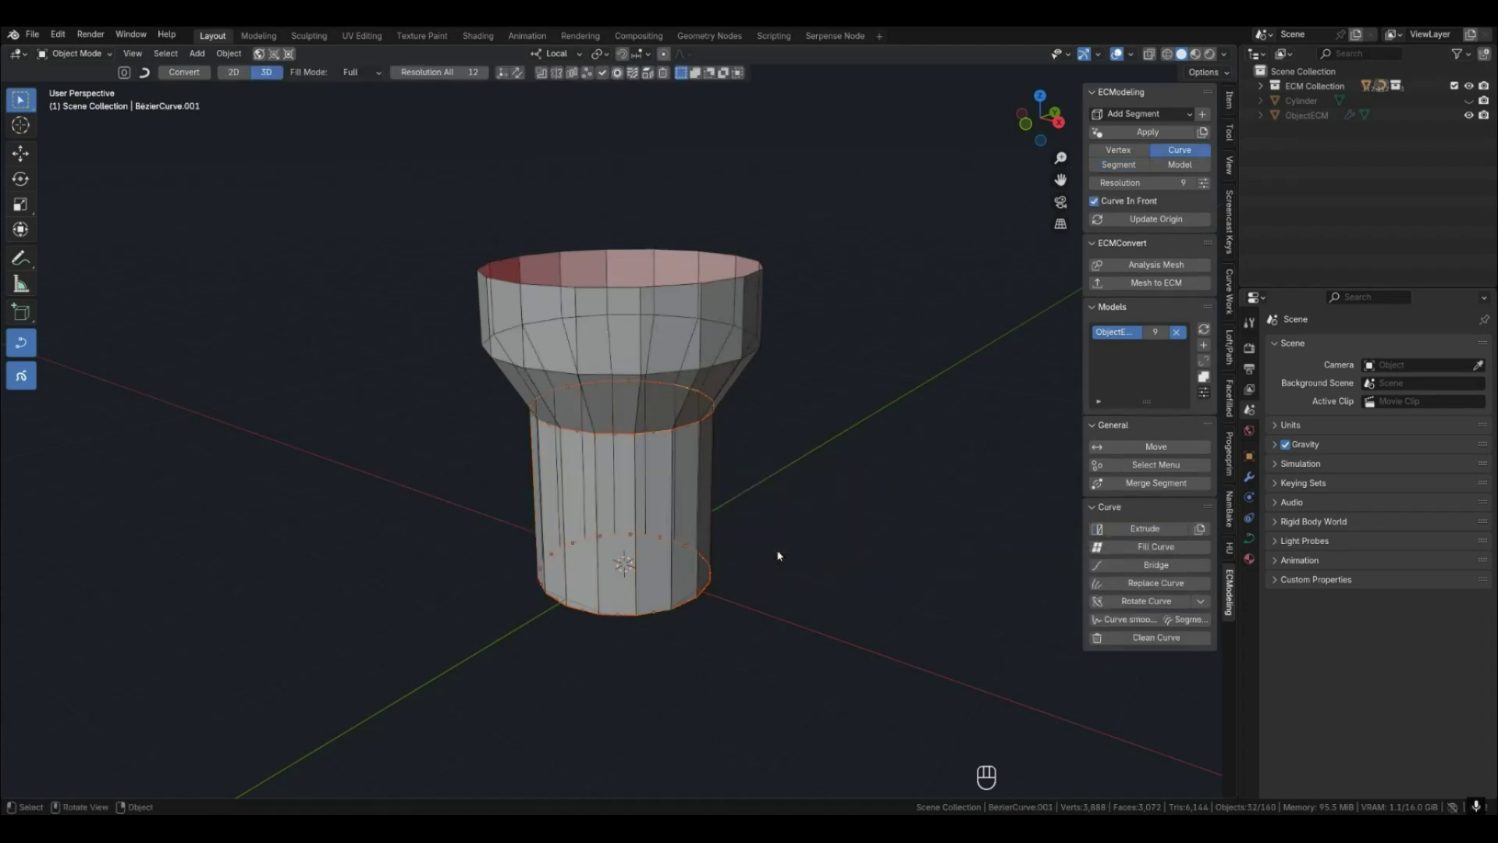
# From the top view, deselect every second pair of curves around the lower body's rims.
pyautogui.moveTo(690, 523); pyautogui.dragTo(691, 624, button='middle')
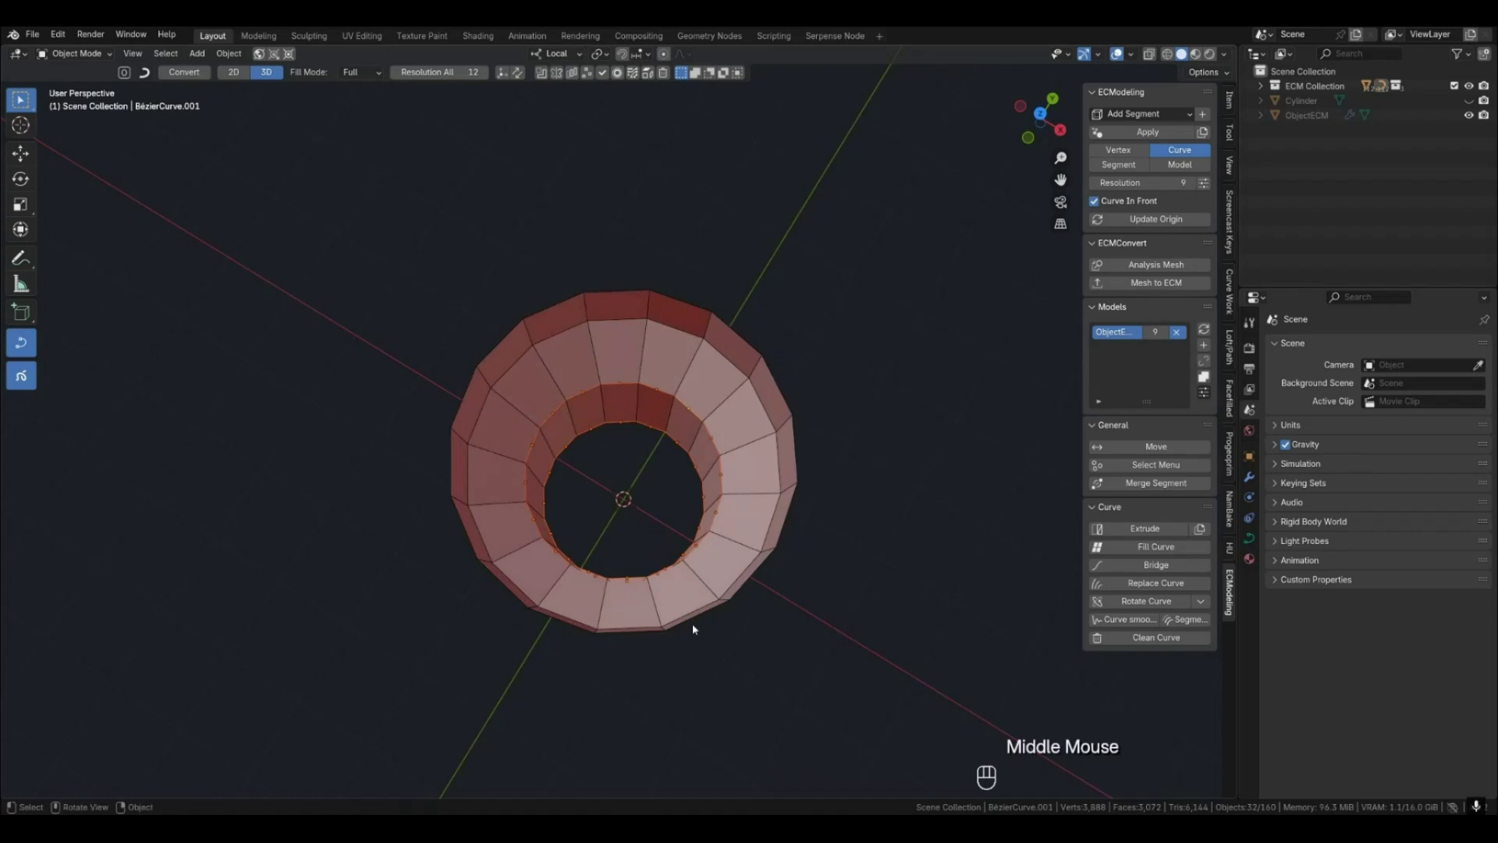
pyautogui.press('KP_7')
pyautogui.keyDown('ctrl'); pyautogui.click(646, 588); pyautogui.keyUp('ctrl')
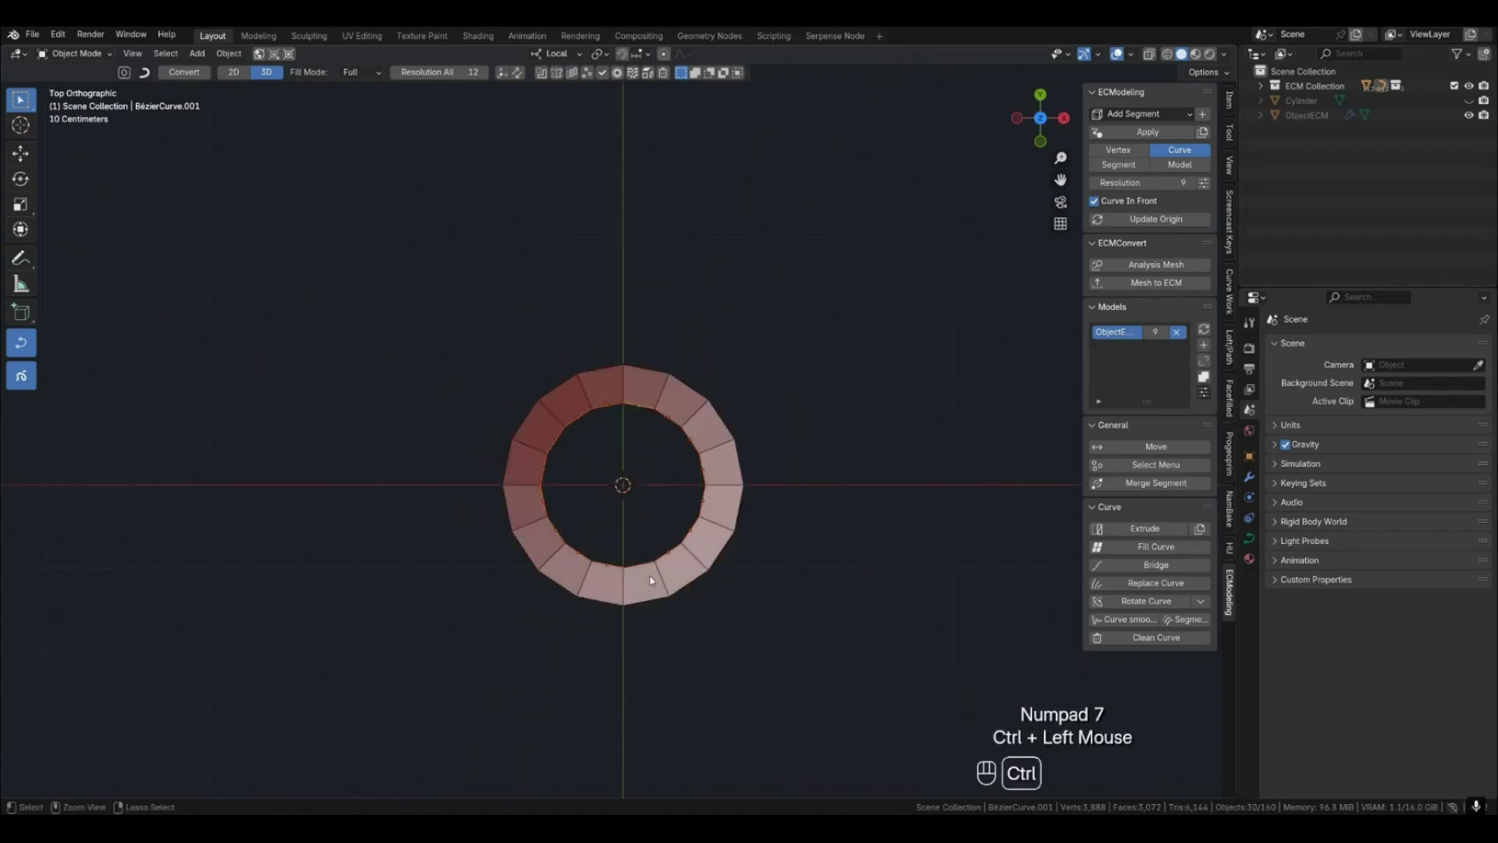
pyautogui.keyDown('ctrl'); pyautogui.click(702, 518); pyautogui.keyUp('ctrl')
pyautogui.keyDown('ctrl'); pyautogui.click(731, 469); pyautogui.keyUp('ctrl')
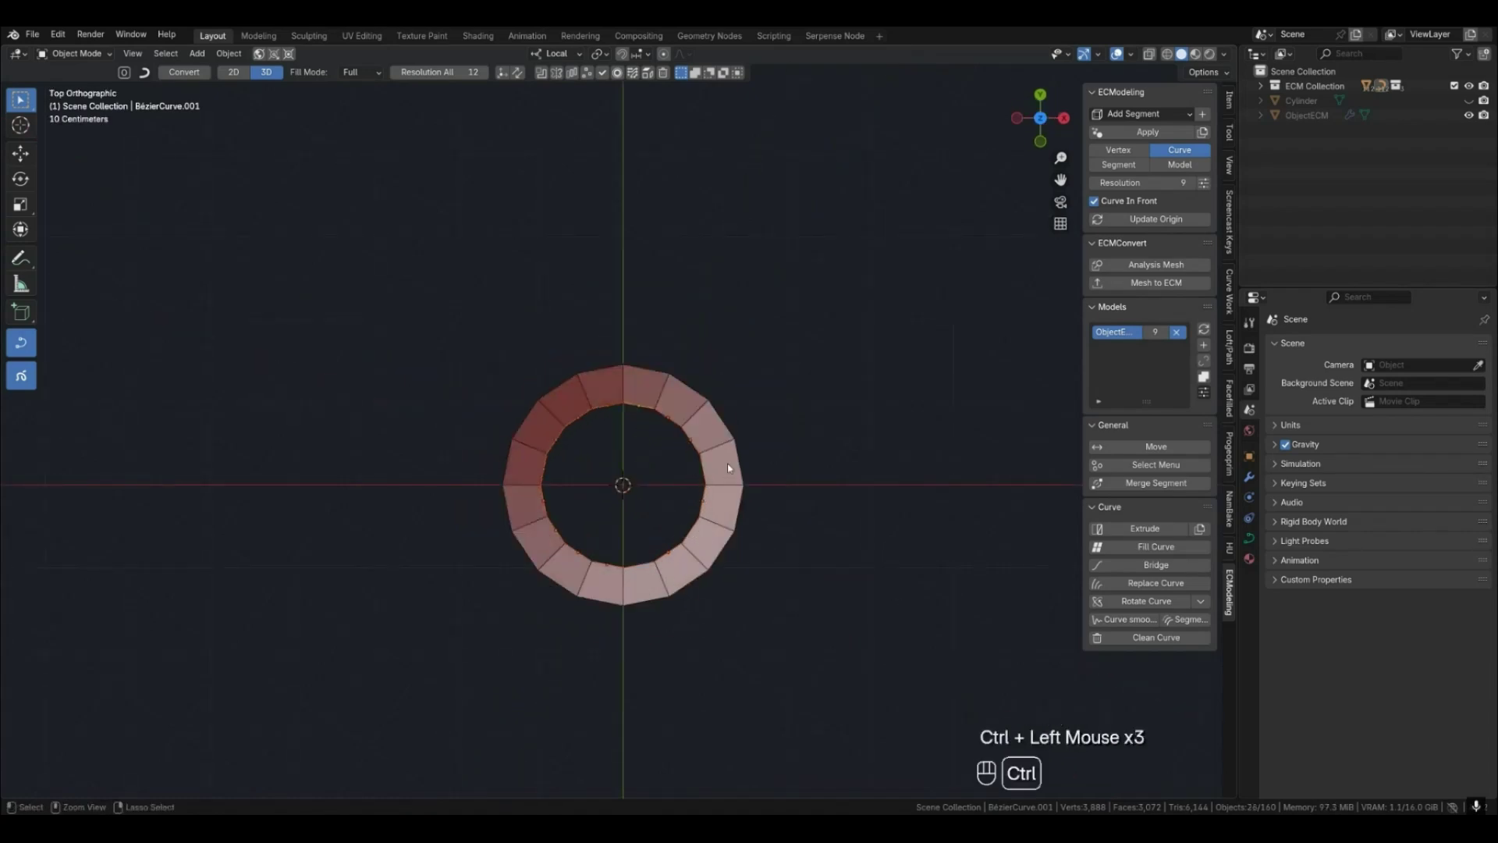
pyautogui.keyDown('ctrl'); pyautogui.moveTo(663, 426); pyautogui.dragTo(672, 412); pyautogui.keyUp('ctrl')
pyautogui.keyDown('ctrl'); pyautogui.moveTo(612, 414); pyautogui.dragTo(551, 436); pyautogui.keyUp('ctrl')
pyautogui.keyDown('ctrl'); pyautogui.moveTo(550, 496); pyautogui.dragTo(540, 505); pyautogui.keyUp('ctrl')
pyautogui.keyDown('ctrl'); pyautogui.moveTo(584, 544); pyautogui.dragTo(575, 554); pyautogui.keyUp('ctrl')
# Select the handles of the remaining lower curves and scale them to about 0.8, excluding Z, to form concave flutes.
pyautogui.moveTo(671, 591); pyautogui.dragTo(672, 494, button='middle')
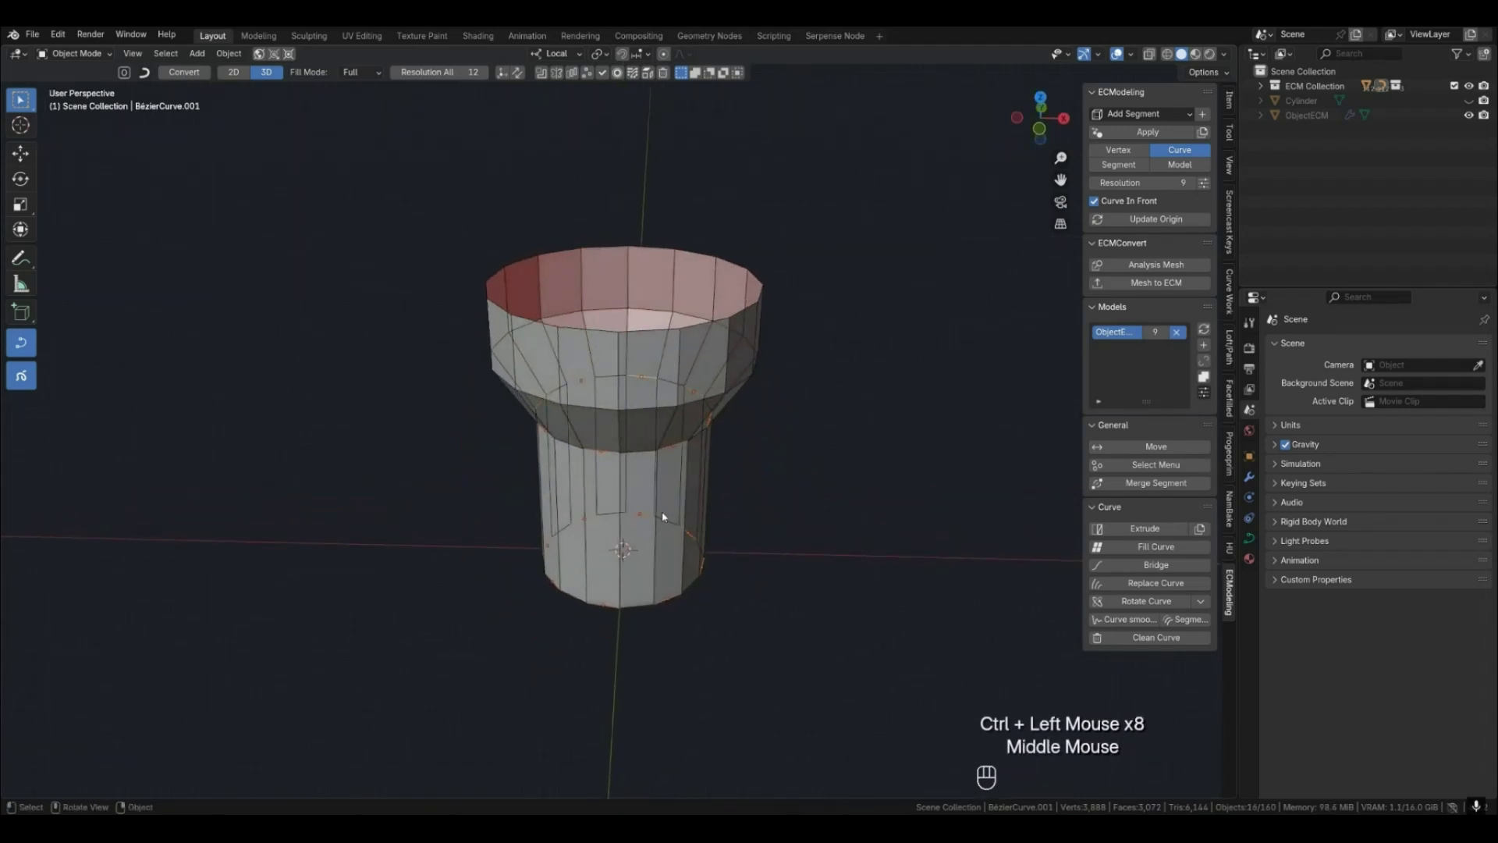
pyautogui.scroll(1, 658, 512)
pyautogui.moveTo(646, 464); pyautogui.dragTo(648, 480, button='middle')
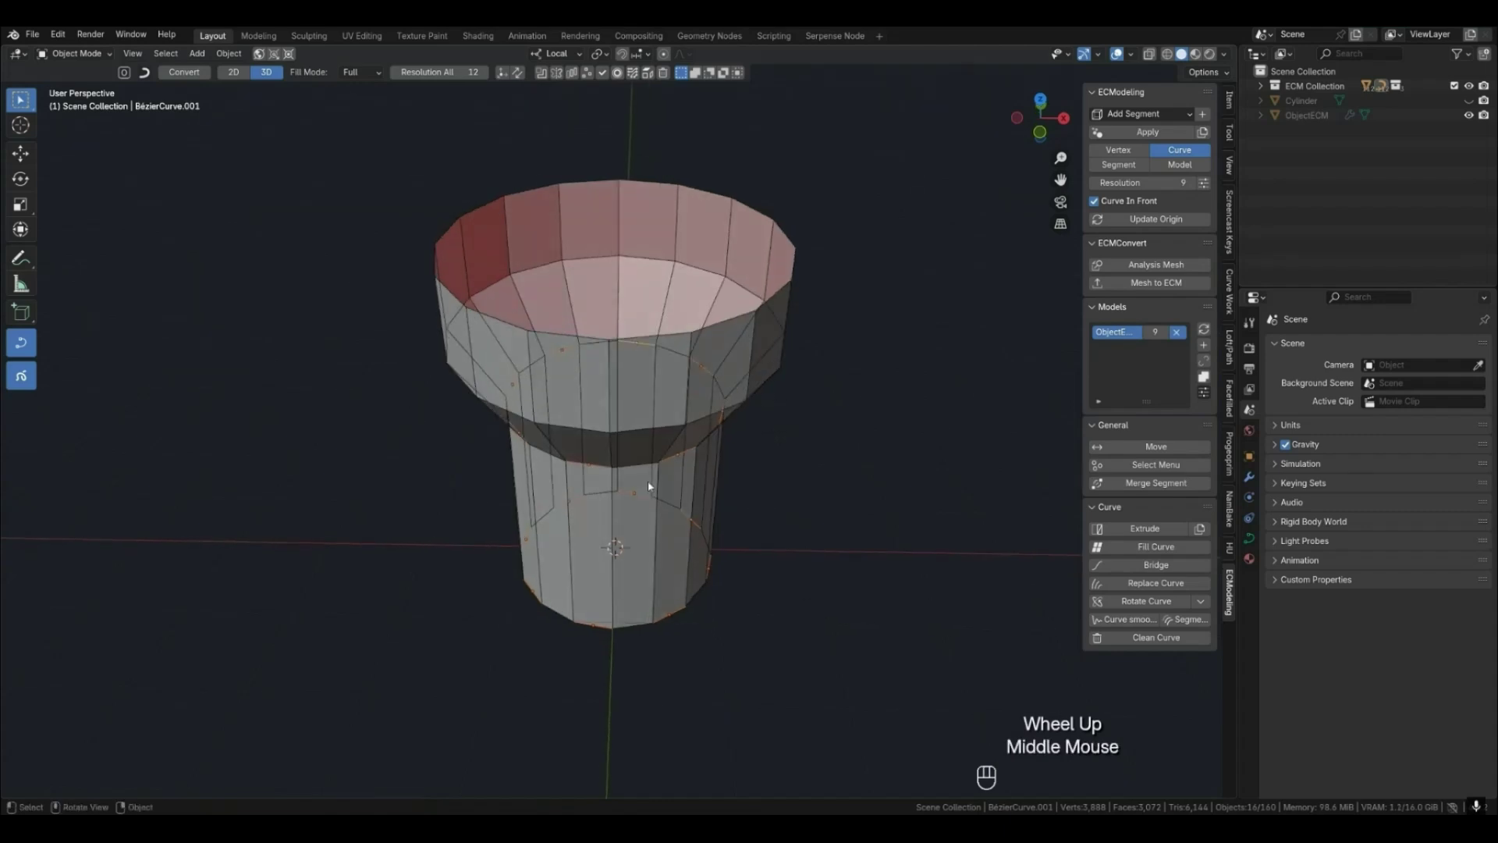
pyautogui.press('alt')
pyautogui.hotkey('alt', 'c')
pyautogui.moveTo(669, 498); pyautogui.dragTo(749, 558, button='middle')
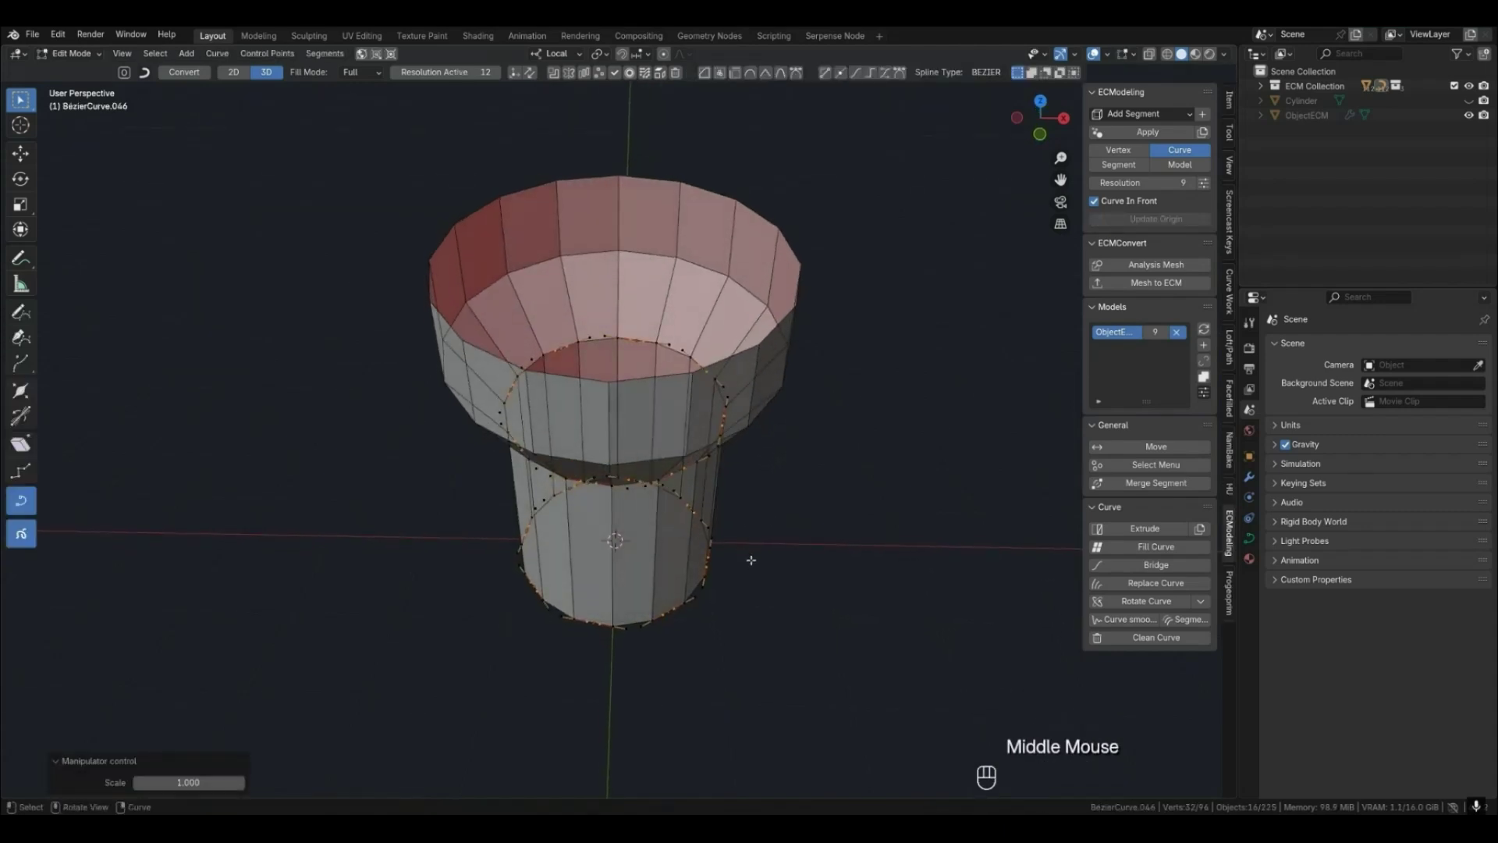
pyautogui.press('s')
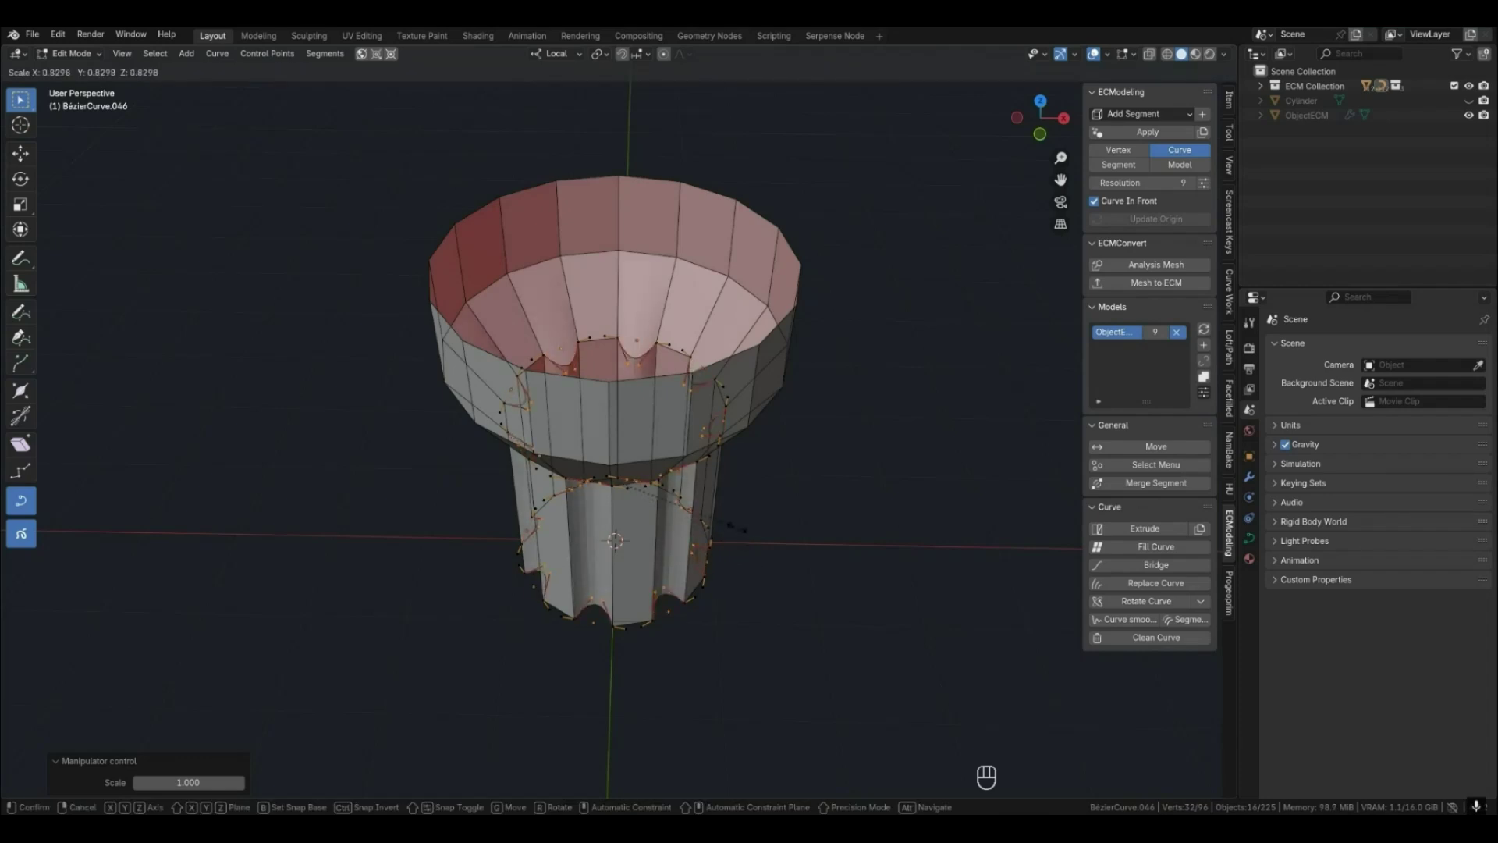
pyautogui.hotkey('shift', 'z')
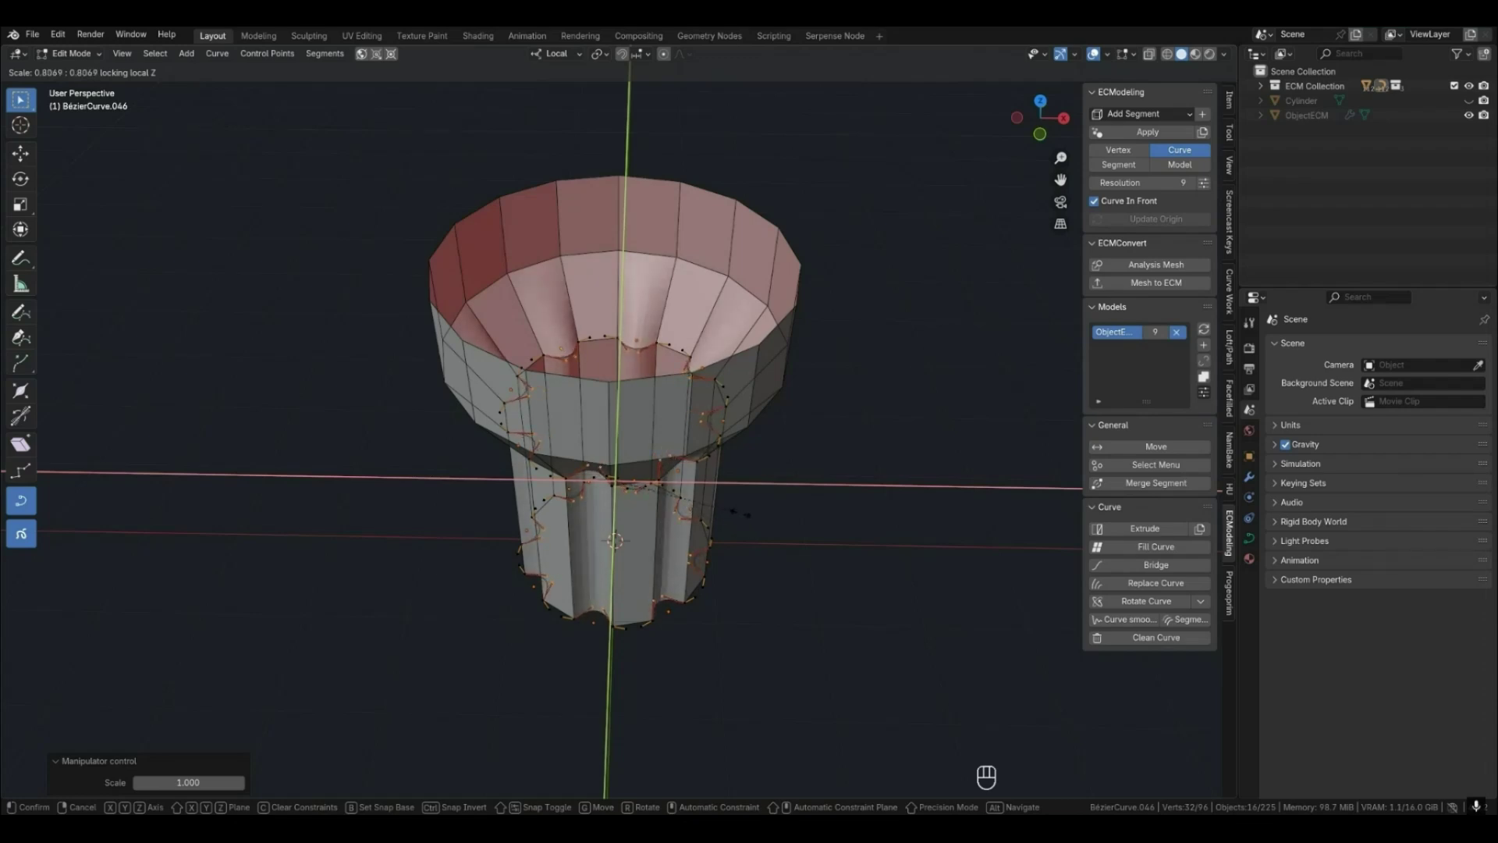
pyautogui.click(741, 515)
pyautogui.press('Tab')
pyautogui.click(766, 578)
# In Segment mode, select all segments of the wide upper ring and pick their rim curves with Select Curved Edges.
pyautogui.moveTo(766, 578); pyautogui.dragTo(656, 511, button='middle')
pyautogui.scroll(2, 652, 515)
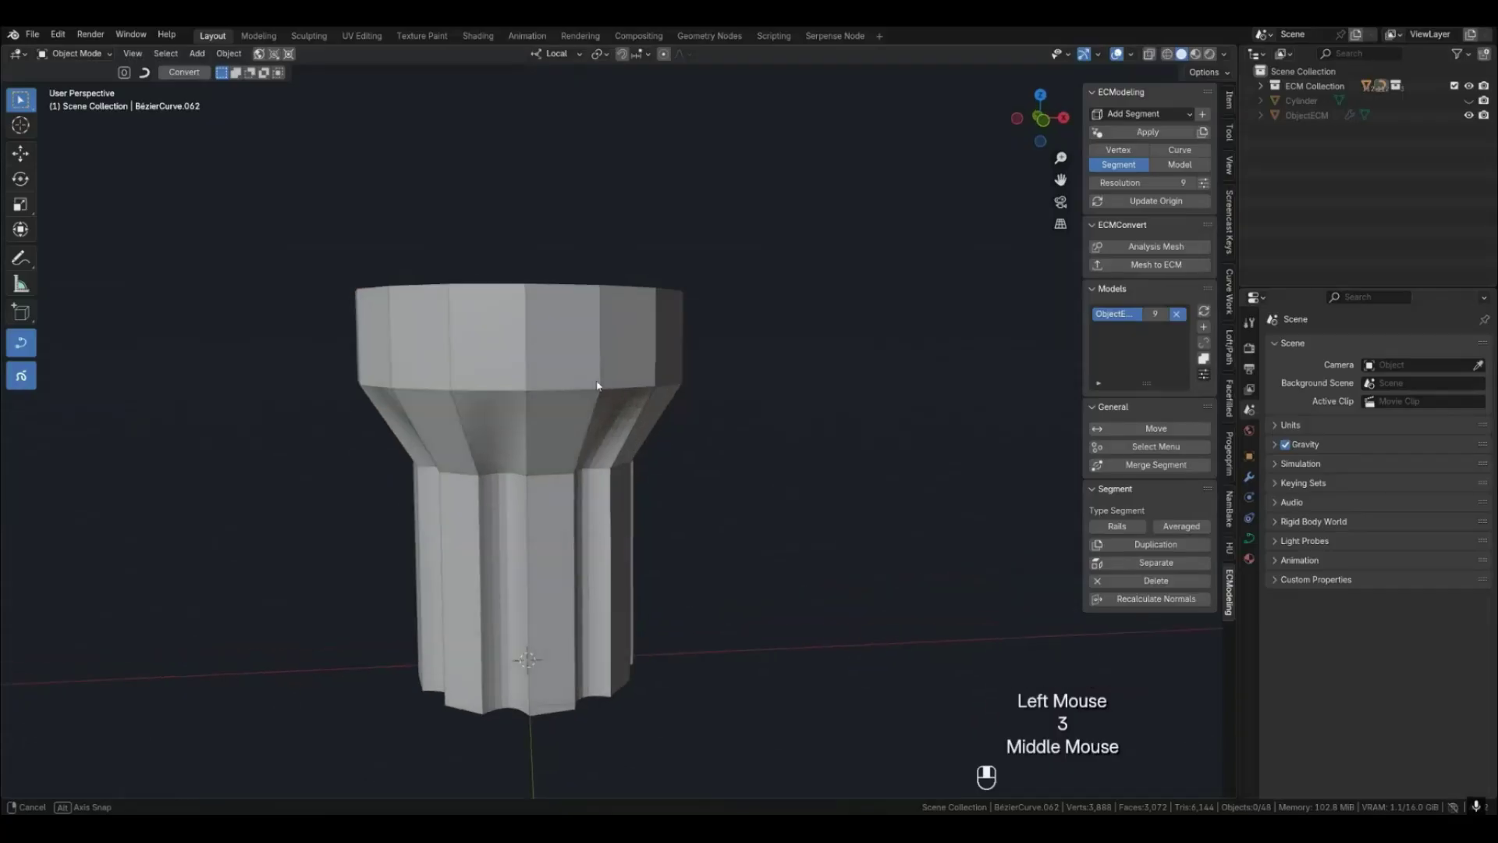
pyautogui.moveTo(310, 327); pyautogui.dragTo(757, 348)
pyautogui.keyDown('shift'); pyautogui.click(595, 352); pyautogui.keyUp('shift')
pyautogui.hotkey('shift', 'g')
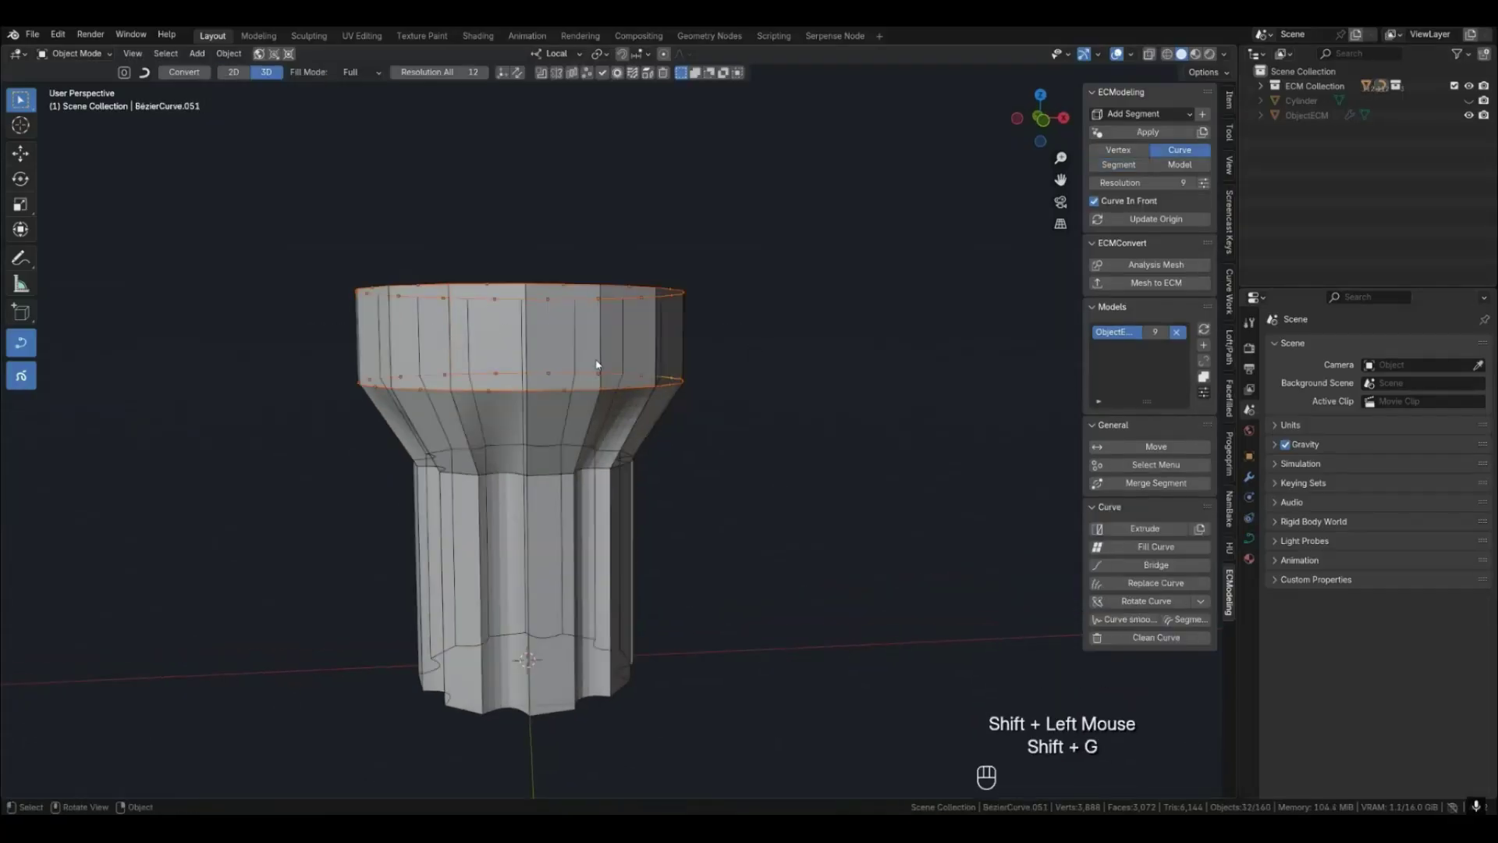
# From the top view, deselect every second pair of curves around the upper ring's rims.
pyautogui.moveTo(595, 361); pyautogui.dragTo(586, 460, button='middle')
pyautogui.press('KP_7')
pyautogui.keyDown('ctrl'); pyautogui.moveTo(552, 479); pyautogui.dragTo(574, 495); pyautogui.keyUp('ctrl')
pyautogui.keyDown('ctrl'); pyautogui.moveTo(642, 417); pyautogui.dragTo(663, 433); pyautogui.keyUp('ctrl')
pyautogui.keyDown('ctrl'); pyautogui.moveTo(663, 311); pyautogui.dragTo(689, 328); pyautogui.keyUp('ctrl')
pyautogui.keyDown('ctrl'); pyautogui.moveTo(603, 217); pyautogui.dragTo(622, 237); pyautogui.keyUp('ctrl')
pyautogui.keyDown('ctrl'); pyautogui.moveTo(499, 198); pyautogui.dragTo(519, 218); pyautogui.keyUp('ctrl')
pyautogui.keyDown('ctrl'); pyautogui.moveTo(407, 255); pyautogui.dragTo(426, 276); pyautogui.keyUp('ctrl')
pyautogui.keyDown('ctrl'); pyautogui.moveTo(385, 364); pyautogui.dragTo(405, 383); pyautogui.keyUp('ctrl')
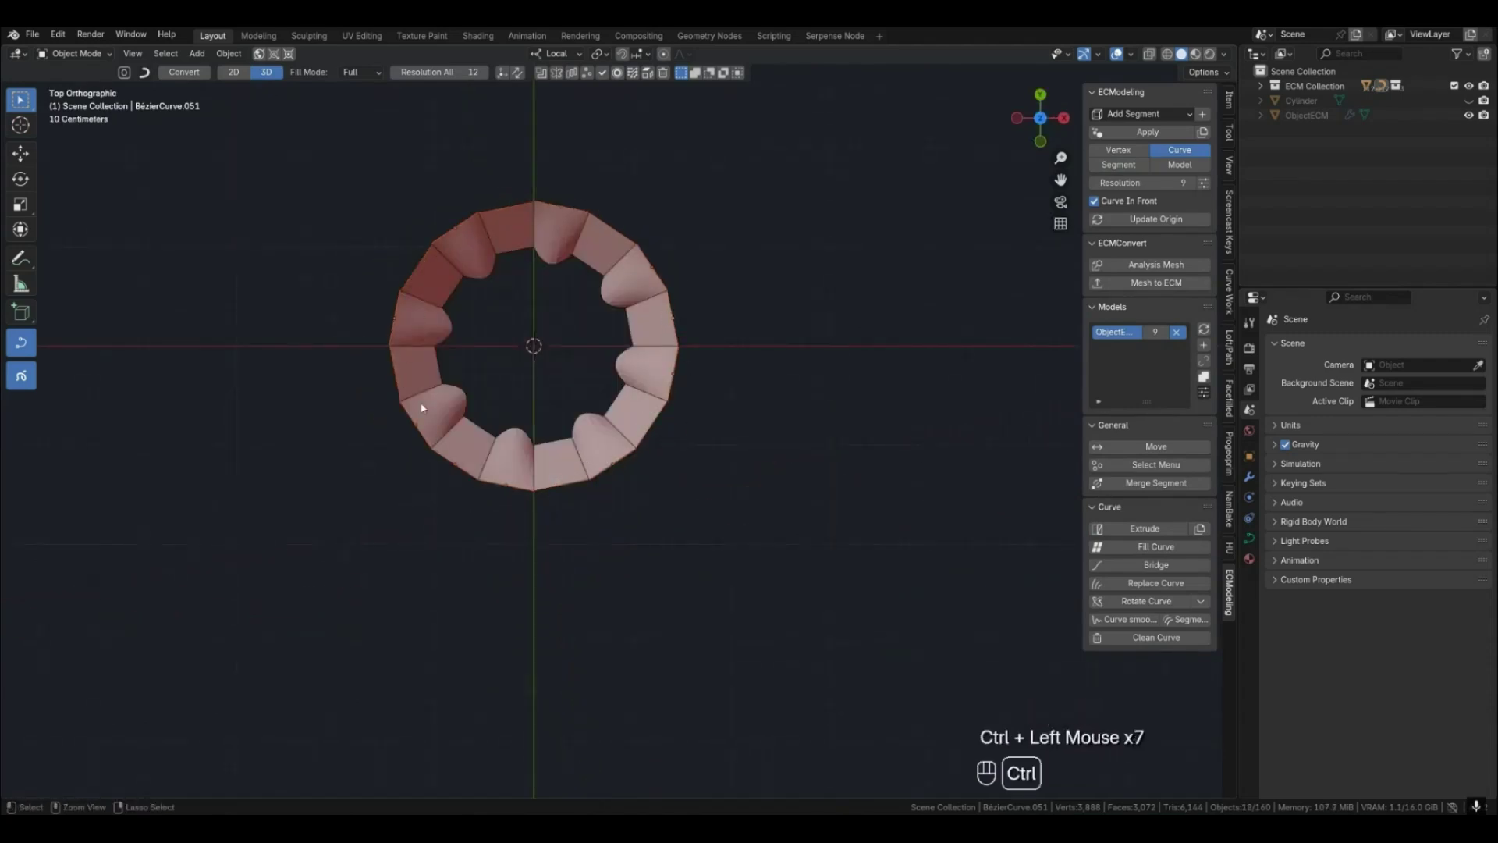
pyautogui.keyDown('ctrl'); pyautogui.moveTo(445, 454); pyautogui.dragTo(466, 474); pyautogui.keyUp('ctrl')
# Select the handles of the remaining upper curves and scale them to about 0.8, excluding Z, to continue the flutes.
pyautogui.moveTo(600, 525); pyautogui.dragTo(591, 439, button='middle')
pyautogui.keyDown('shift'); pyautogui.click(601, 424); pyautogui.keyUp('shift')
pyautogui.hotkey('alt', 'c')
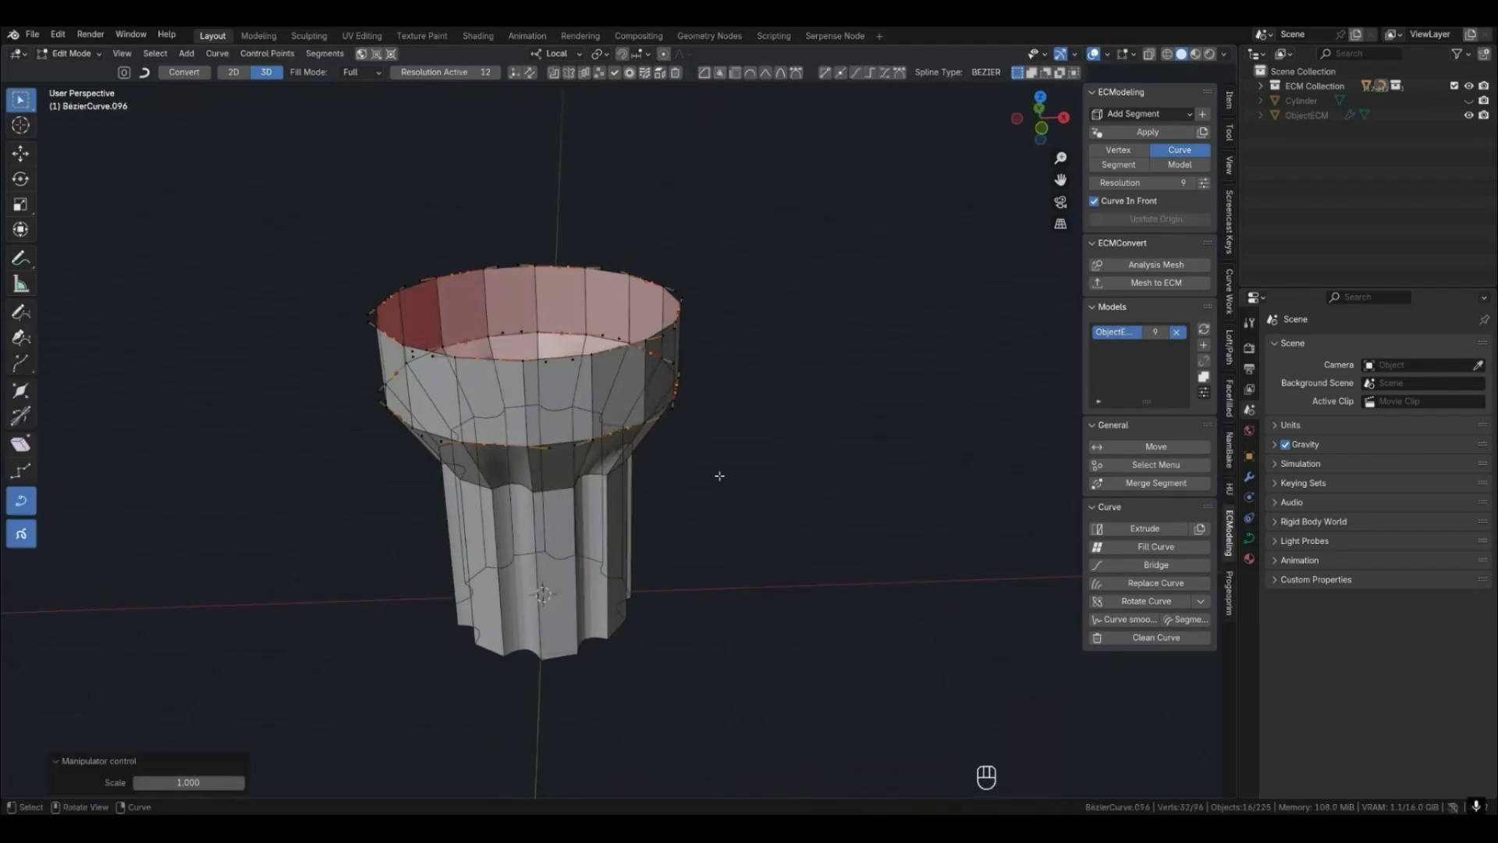
pyautogui.press('s')
pyautogui.hotkey('shift', 'z')
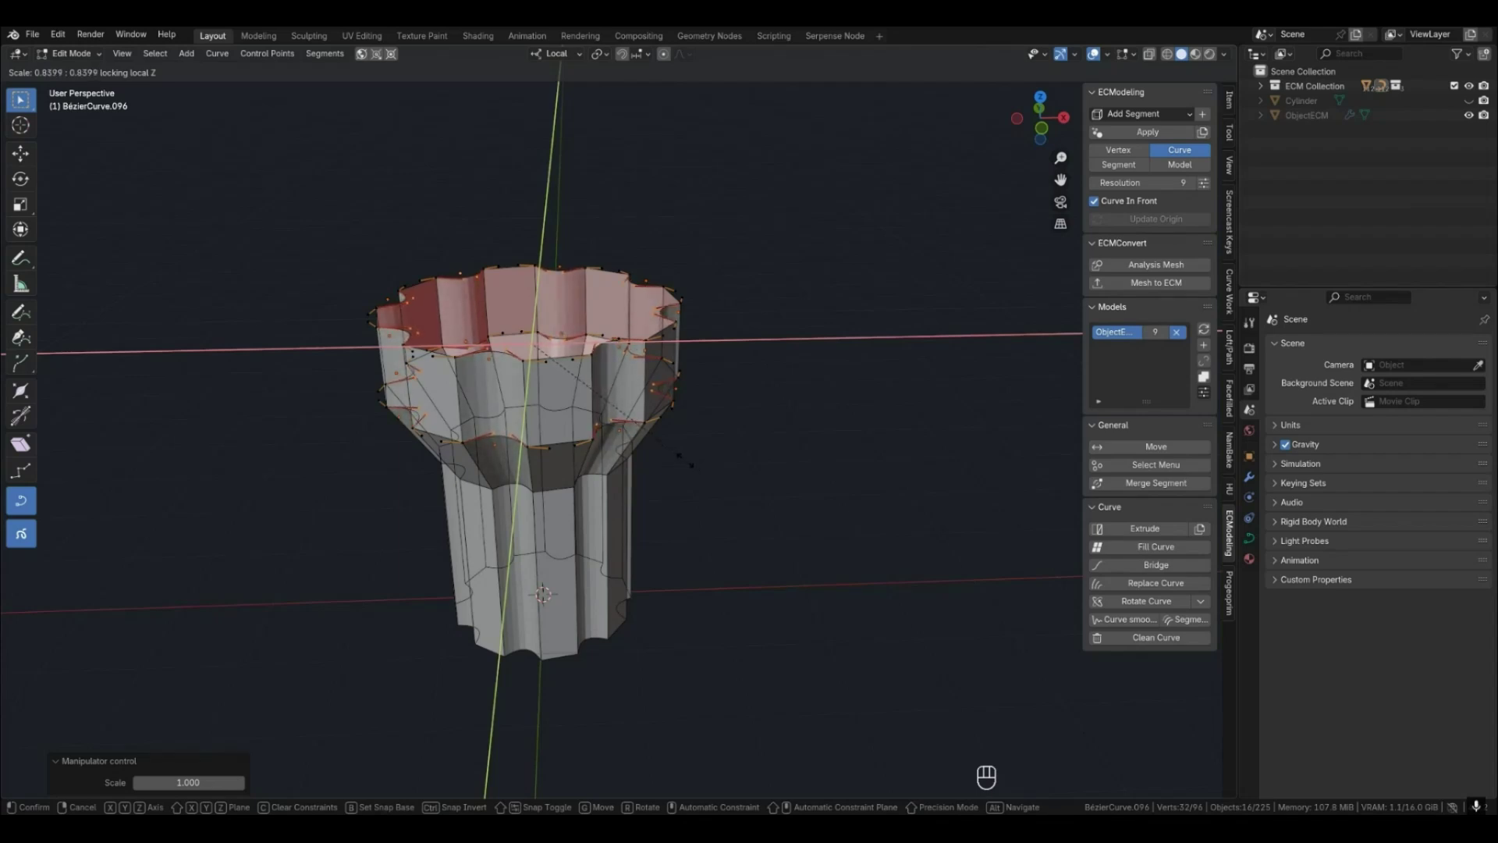
pyautogui.click(679, 460)
pyautogui.press('Tab')
pyautogui.click(704, 465)
# Display the object in Model mode and examine the fluted surface and its horizontal transitions.
pyautogui.moveTo(670, 509); pyautogui.dragTo(665, 497, button='middle')
pyautogui.press('4')
pyautogui.moveTo(564, 493); pyautogui.dragTo(645, 530, button='middle')
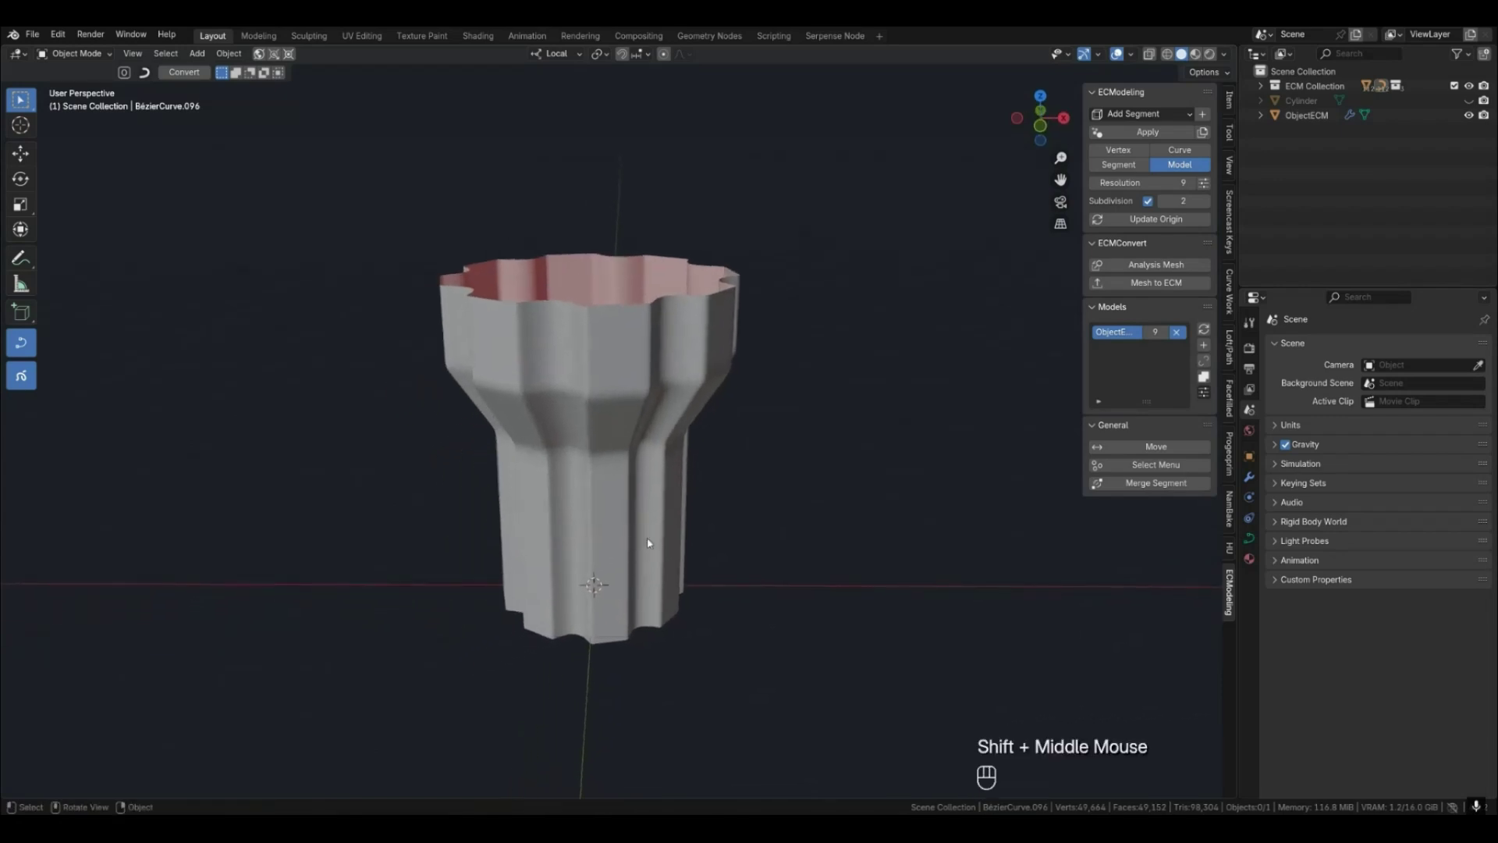
pyautogui.scroll(1, 647, 538)
pyautogui.scroll(-1, 648, 543)
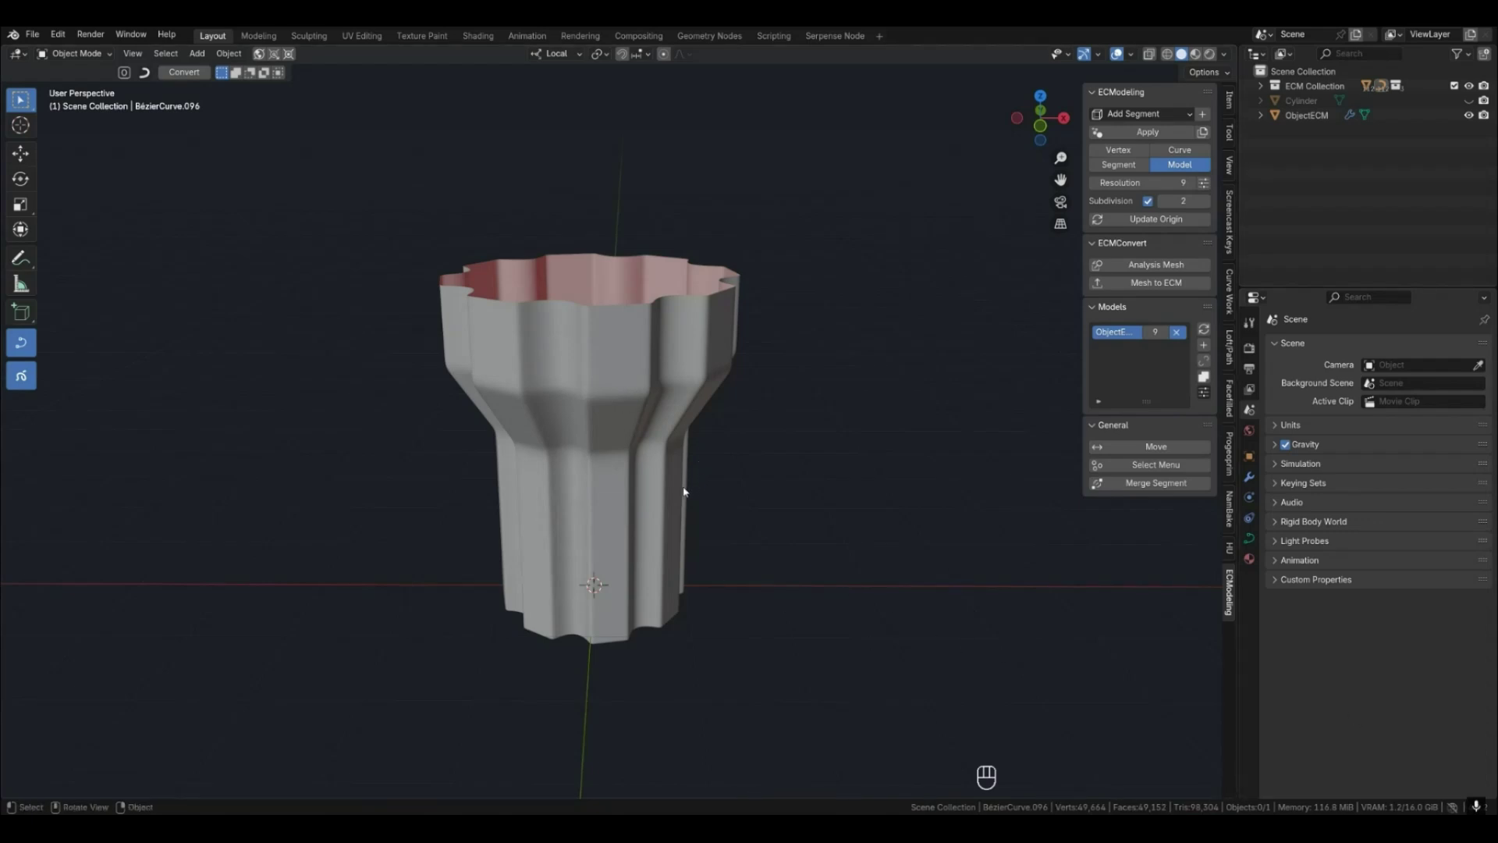
pyautogui.scroll(1, 596, 445)
pyautogui.moveTo(595, 445); pyautogui.dragTo(582, 387, button='middle')
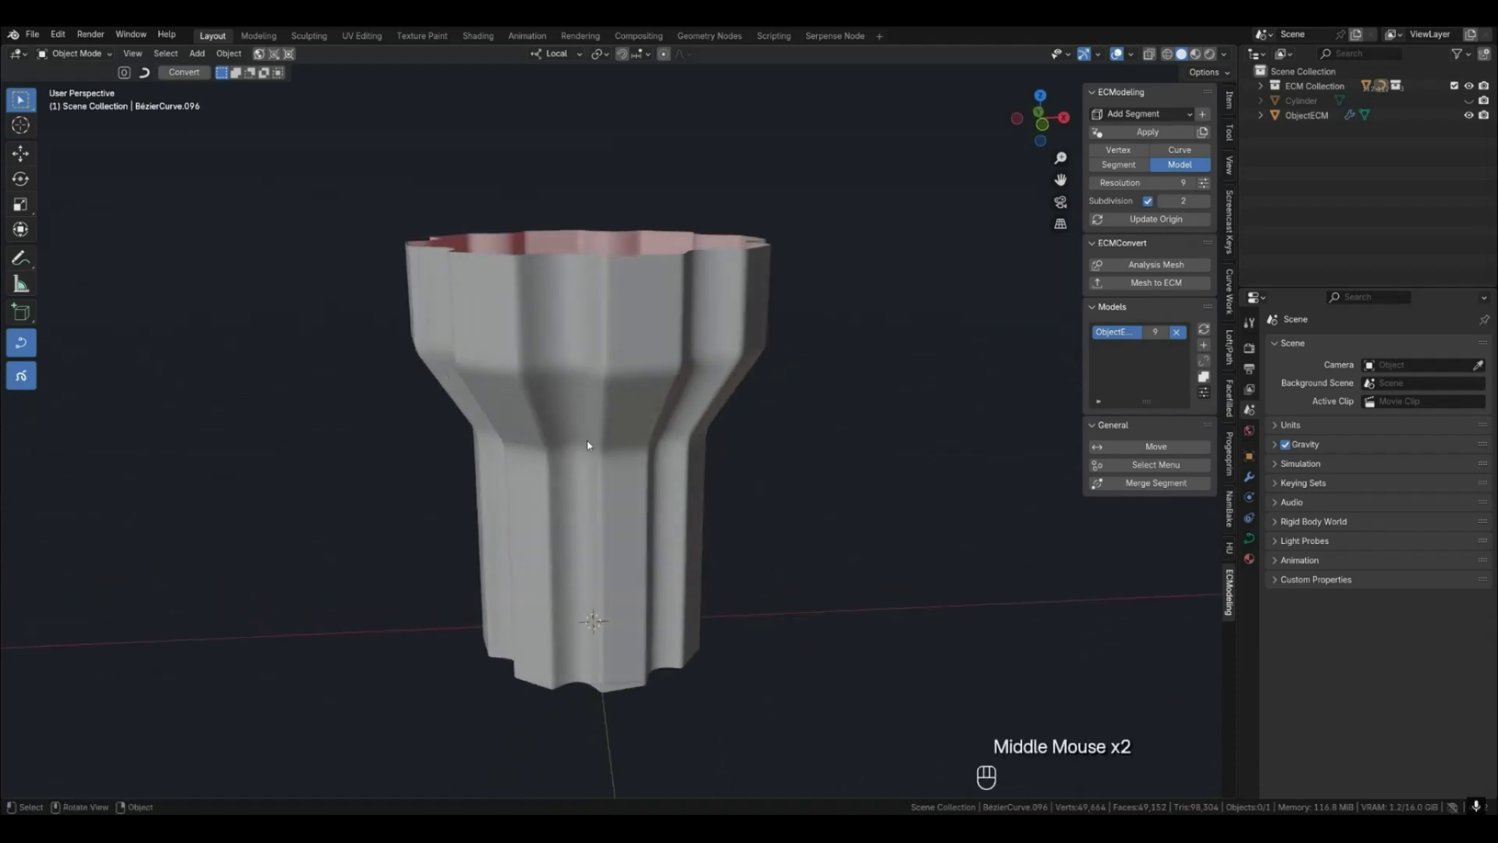
# Return to Curve mode and widen the sidebar so the full names of the curve tools can be read.
pyautogui.press('2')
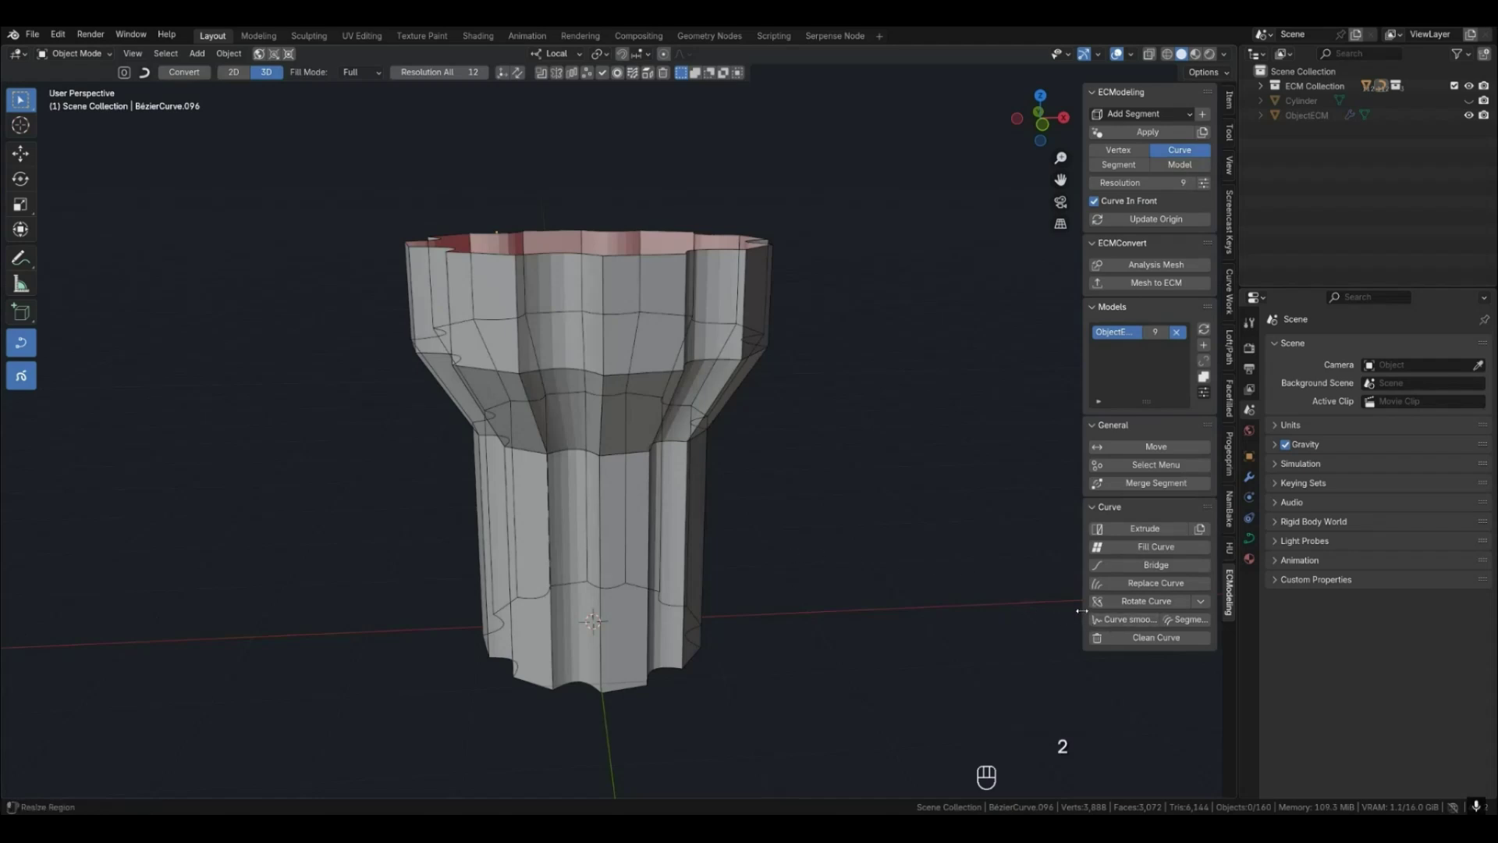
pyautogui.moveTo(1083, 609); pyautogui.dragTo(1062, 608)
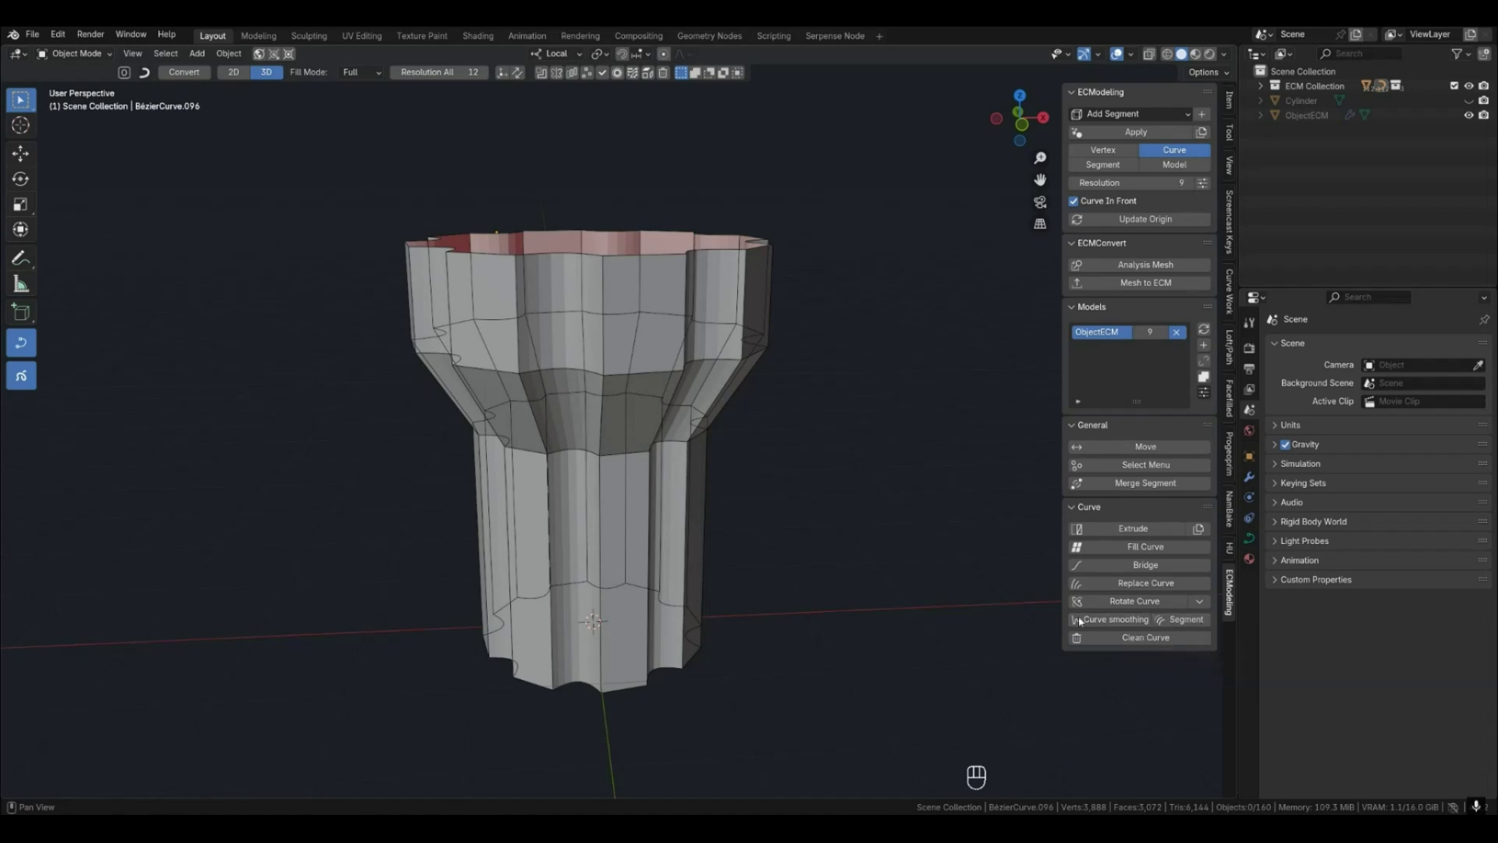
pyautogui.click(903, 599)
# Select the concave curve across the front flute where the lower body meets the flared collar.
pyautogui.moveTo(627, 502); pyautogui.dragTo(601, 502, button='middle')
pyautogui.scroll(2, 600, 502)
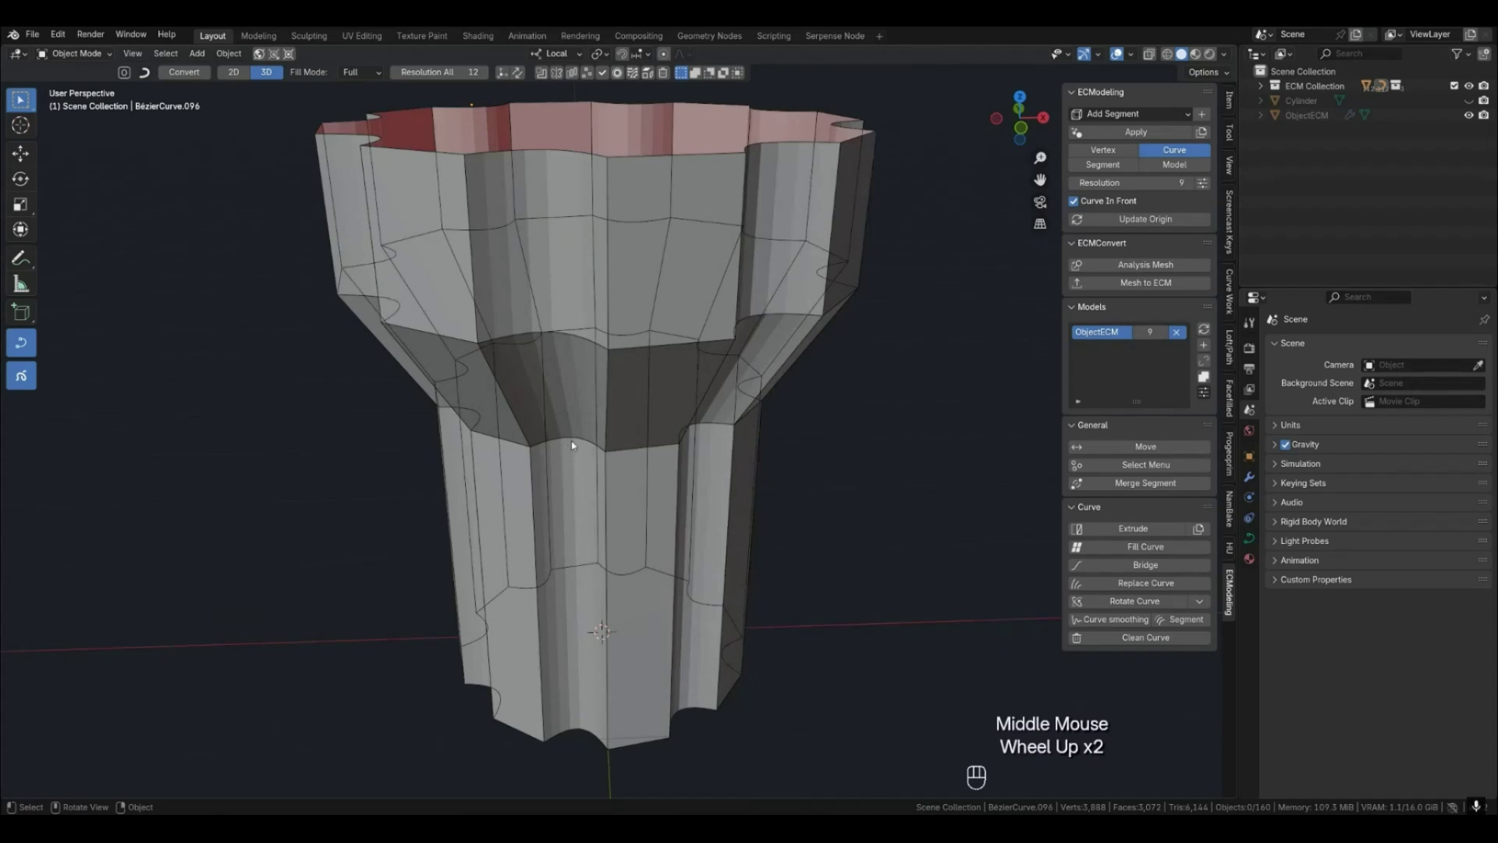
pyautogui.click(576, 443)
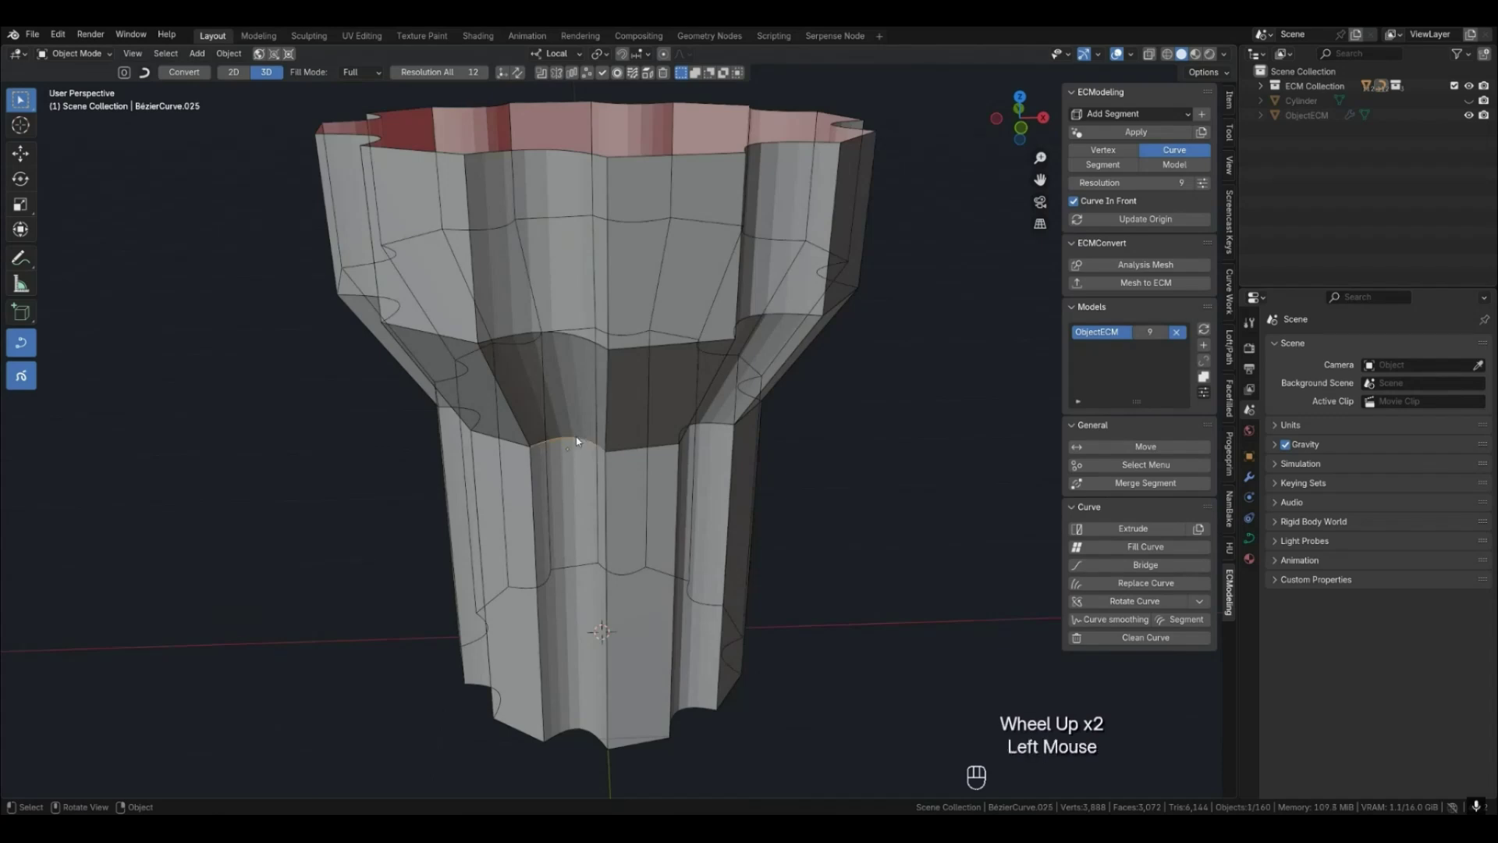
# Annotate the selected curve with arrows pointing up and down the flute, and undo the annotation strokes.
pyautogui.click(28, 262)
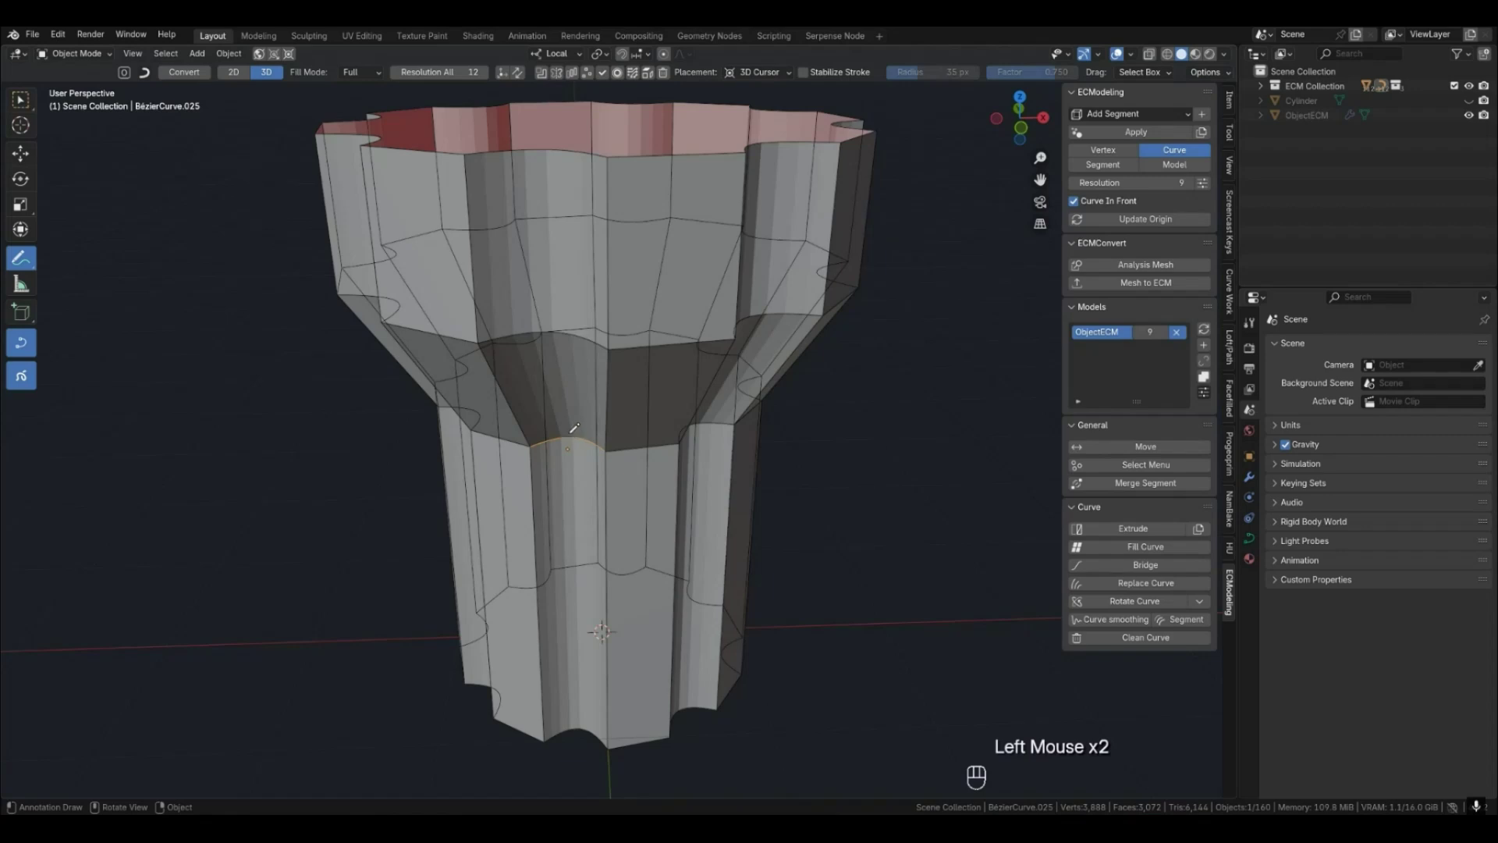
pyautogui.click(575, 429)
pyautogui.hotkey('ctrl', 'z')
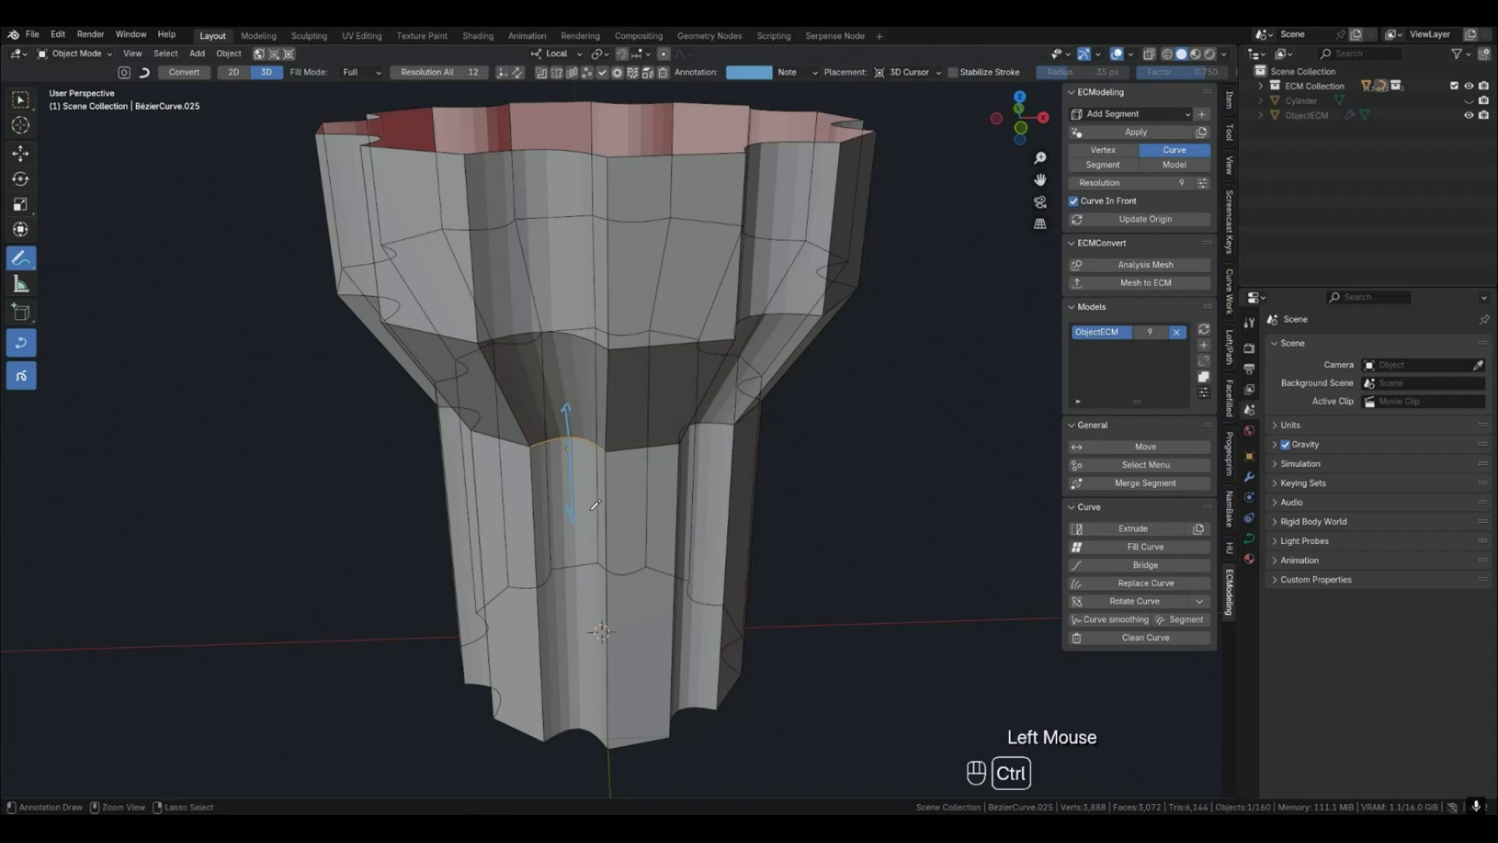
pyautogui.hotkey('ctrl', 'z')
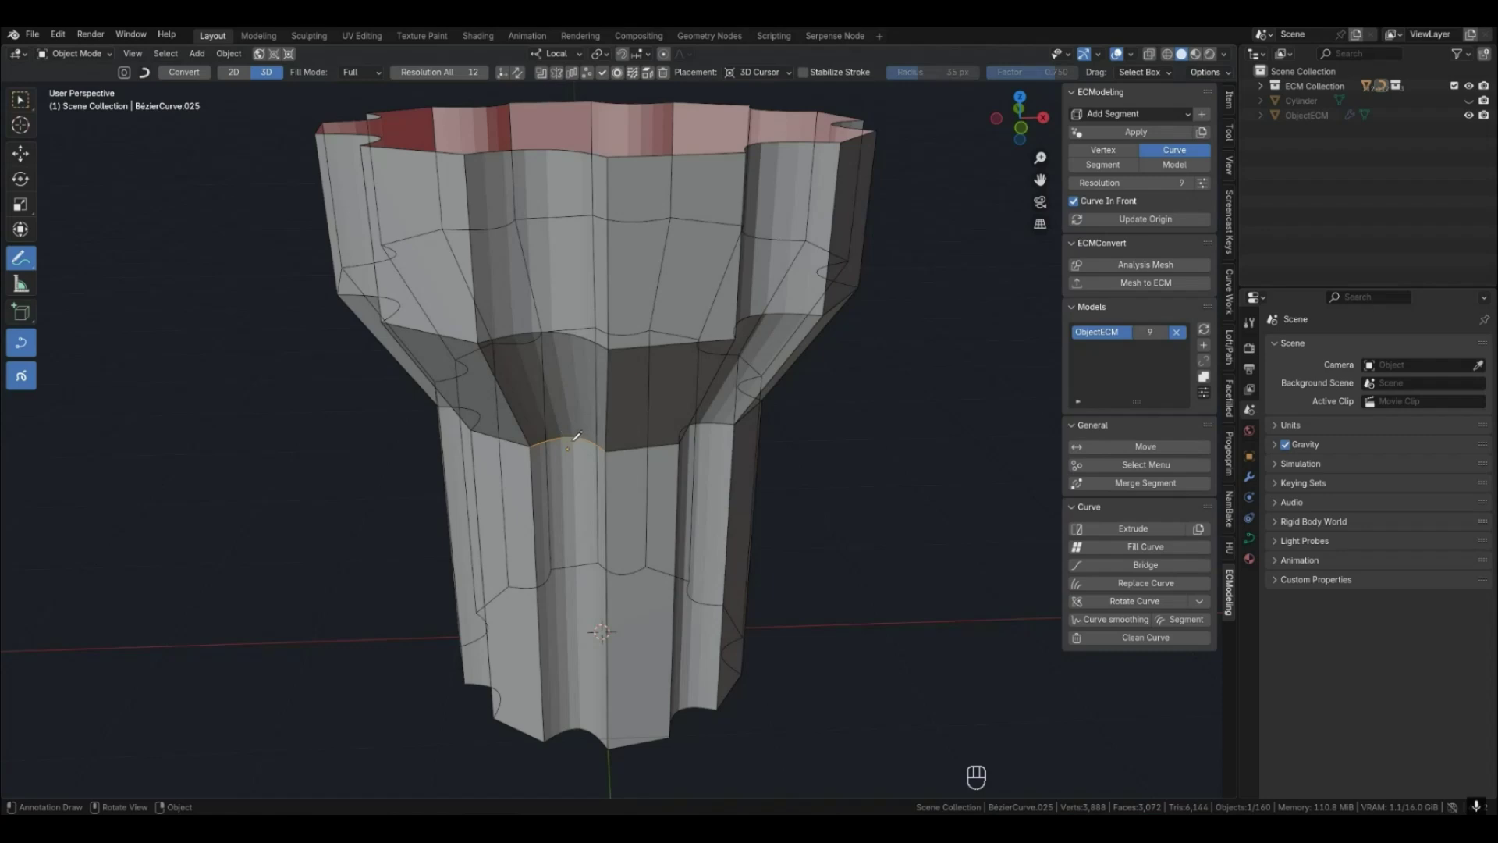
# Leave annotating, apply Segment smoothing to the selected flute curve, and inspect the blended transition in Model mode.
pyautogui.click(21, 258)
pyautogui.click(21, 99)
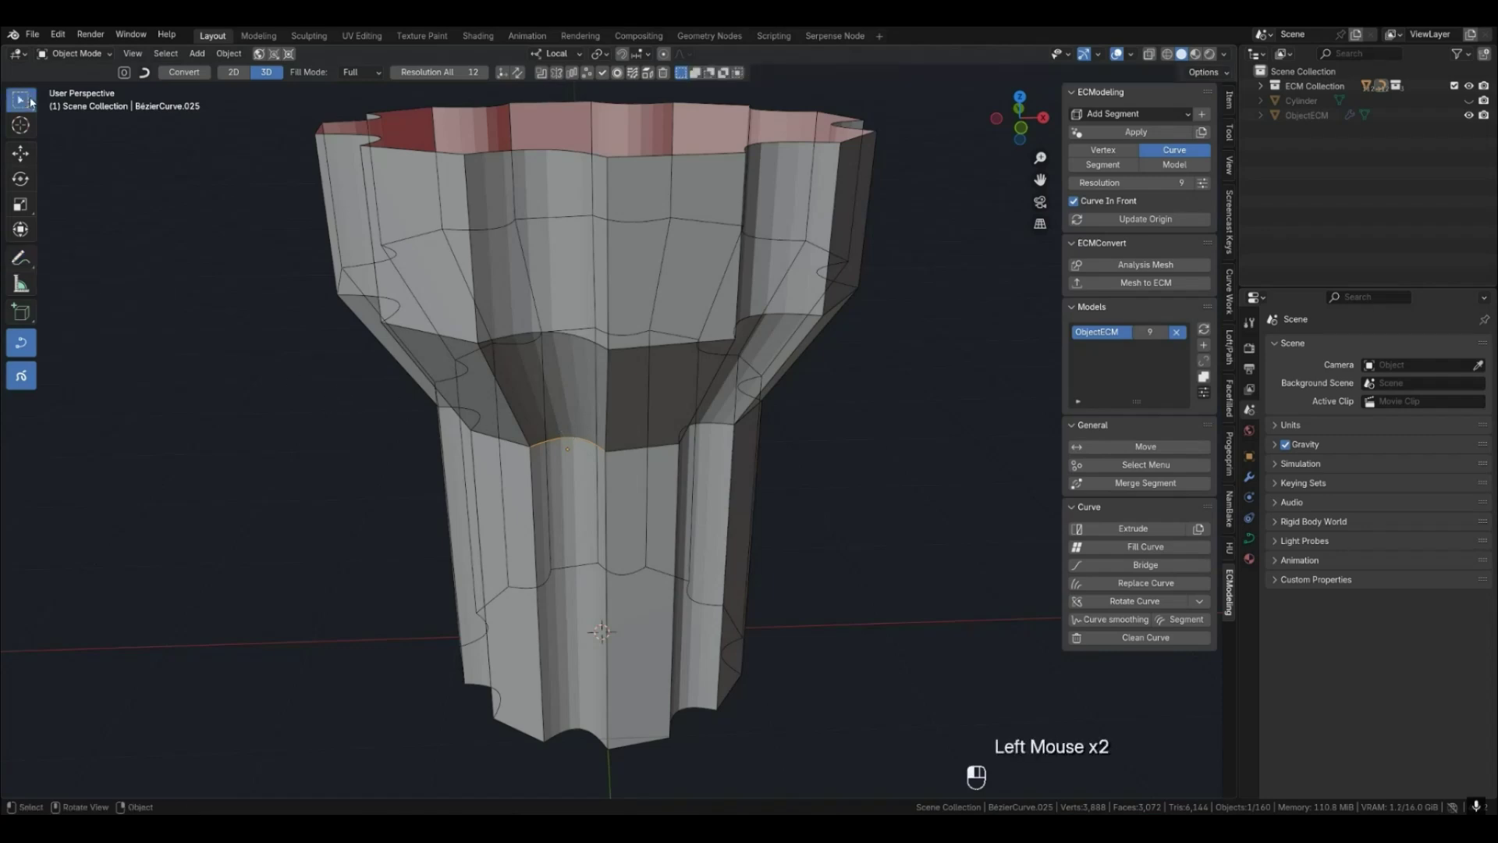
pyautogui.click(1171, 622)
pyautogui.moveTo(642, 500); pyautogui.dragTo(496, 452, button='middle')
pyautogui.scroll(3, 500, 403)
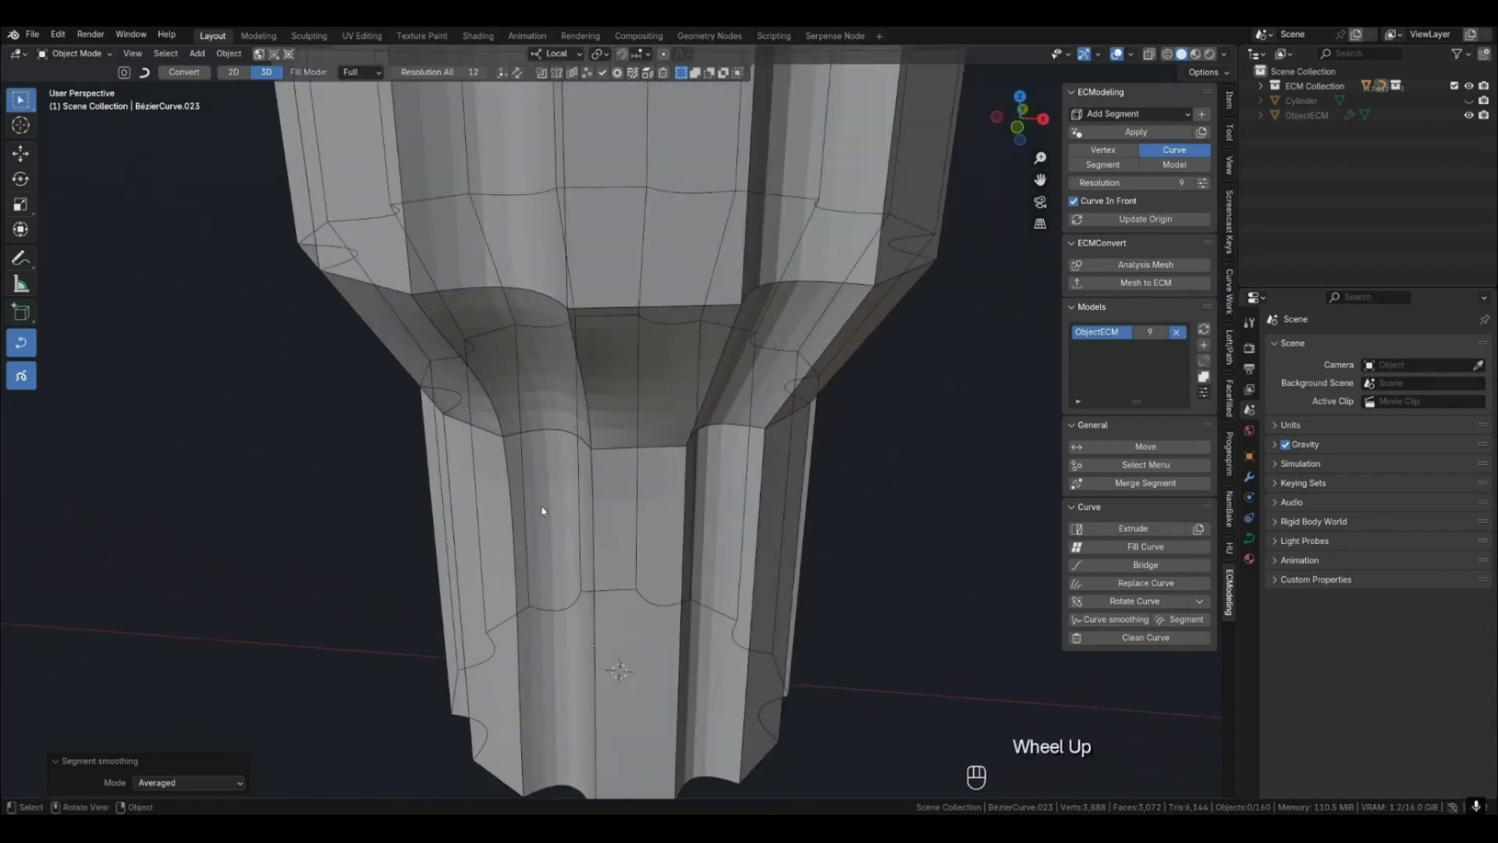
pyautogui.press('4')
pyautogui.moveTo(561, 512); pyautogui.dragTo(568, 432, button='middle')
pyautogui.scroll(-2, 610, 489)
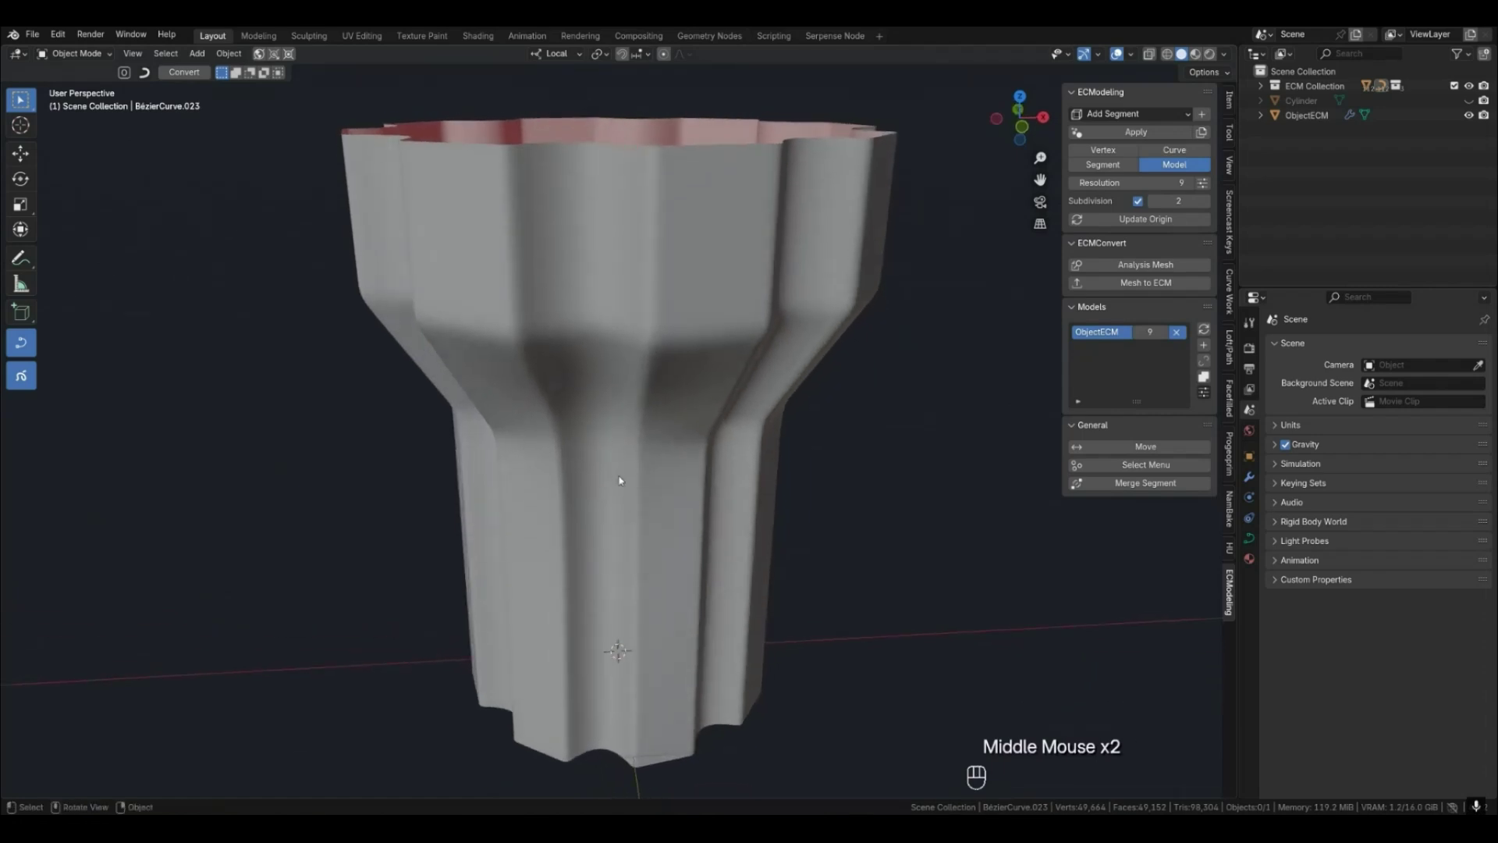
# Return to Curve mode and undo the Segment smoothing so the flute curve is selected again.
pyautogui.press('3')
pyautogui.moveTo(648, 482)
pyautogui.mouseDown(button='middle')
pyautogui.moveTo(629, 491)
pyautogui.moveTo(643, 488)
pyautogui.mouseUp(button='middle')
pyautogui.hotkey('ctrl', 'z')
pyautogui.hotkey('ctrl', 'z')
pyautogui.hotkey('ctrl', 'z')
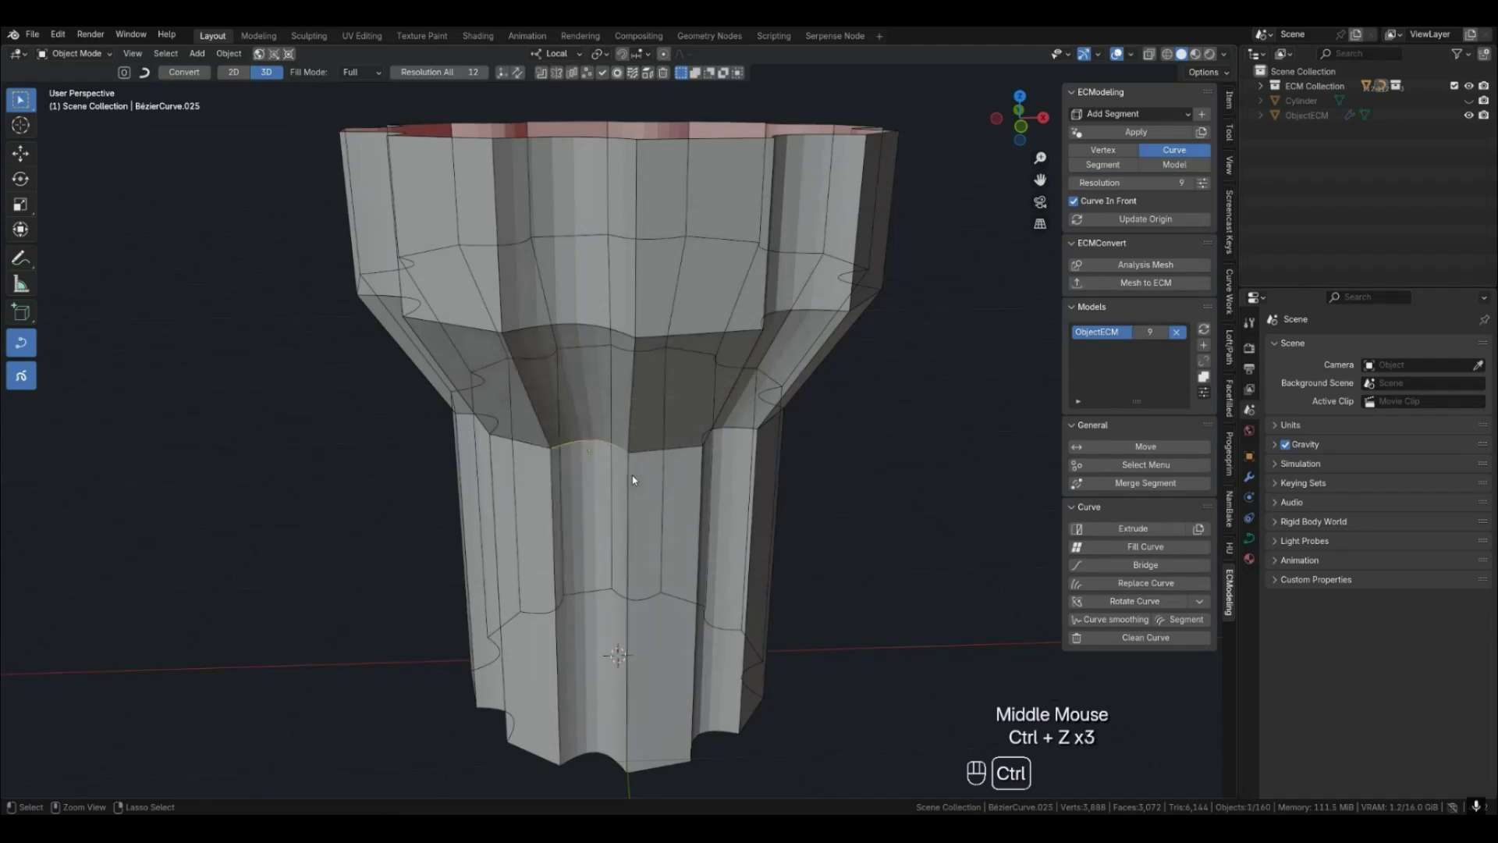
# Try Segment smoothing on the selected flute curve in a close side view, and undo it.
pyautogui.moveTo(632, 480); pyautogui.dragTo(581, 445, button='middle')
pyautogui.scroll(3, 595, 494)
pyautogui.scroll(2, 561, 468)
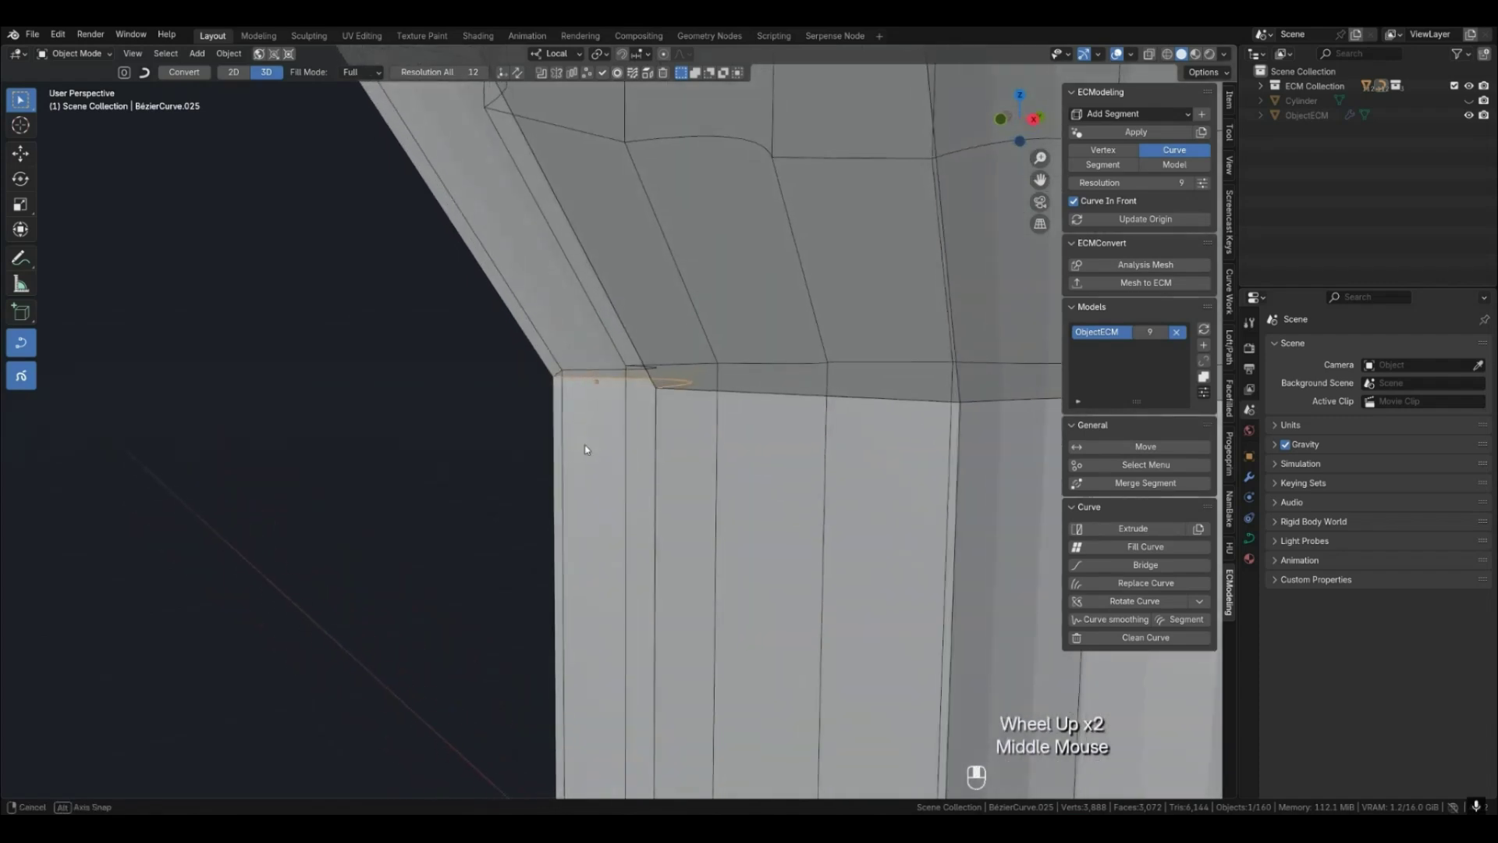
pyautogui.click(1185, 619)
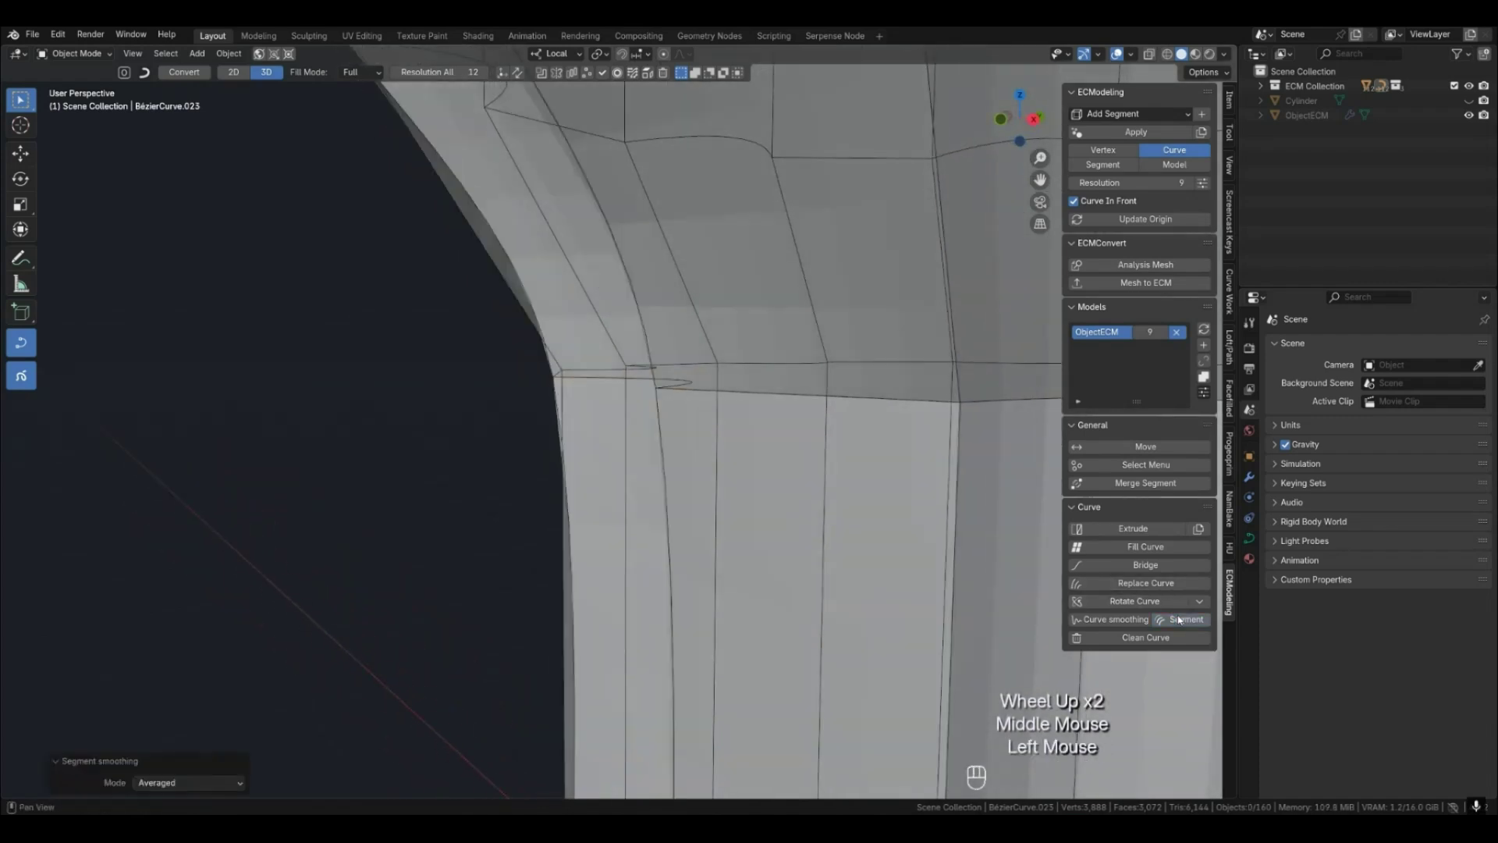
pyautogui.hotkey('ctrl', 'z')
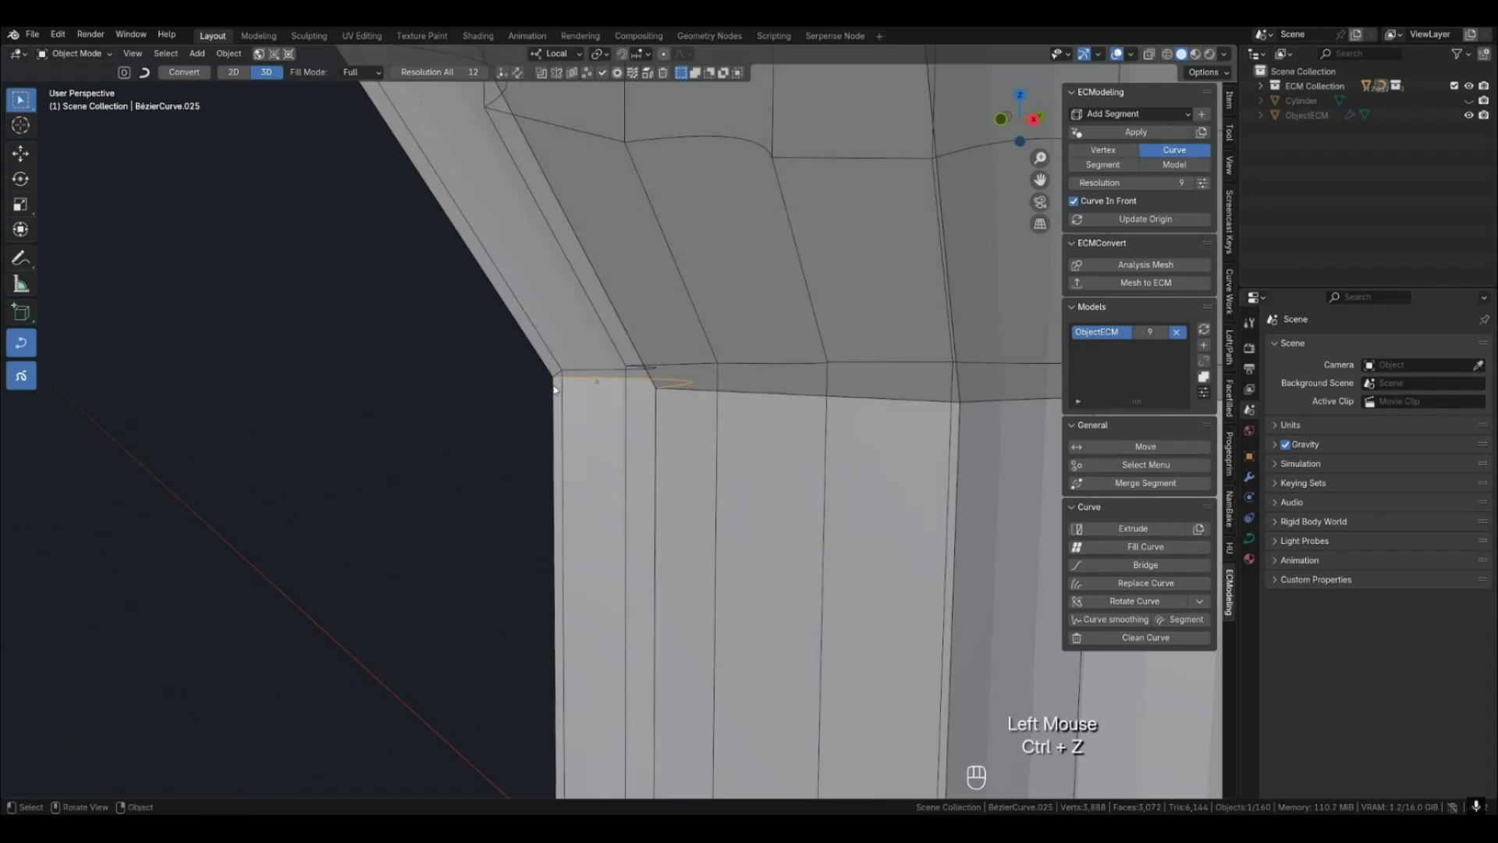
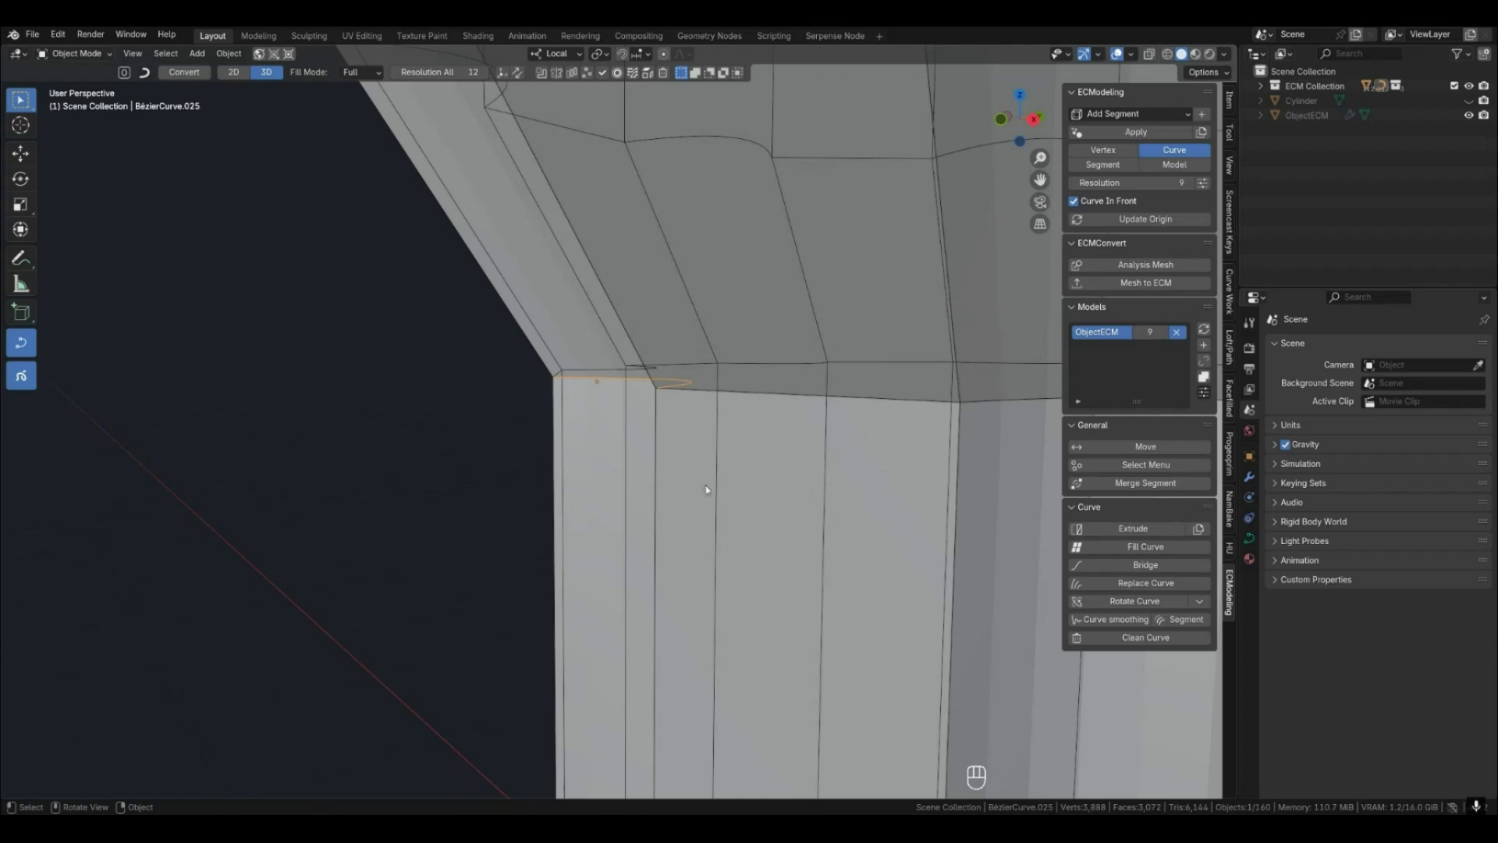
# Apply Segment smoothing to the selected flute curve and try the First and Last modes.
pyautogui.click(1186, 619)
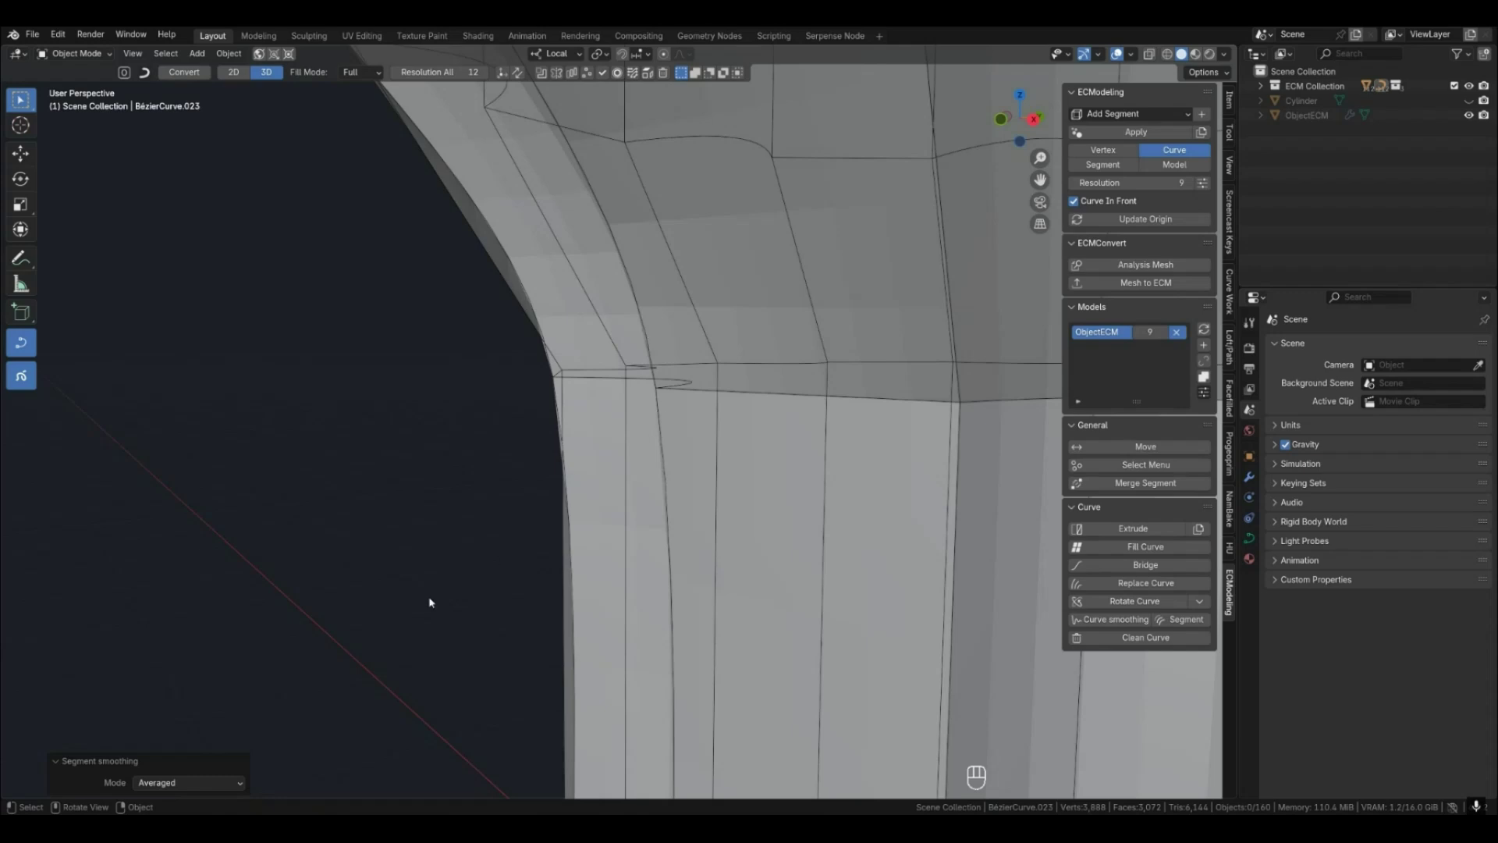
pyautogui.click(179, 783)
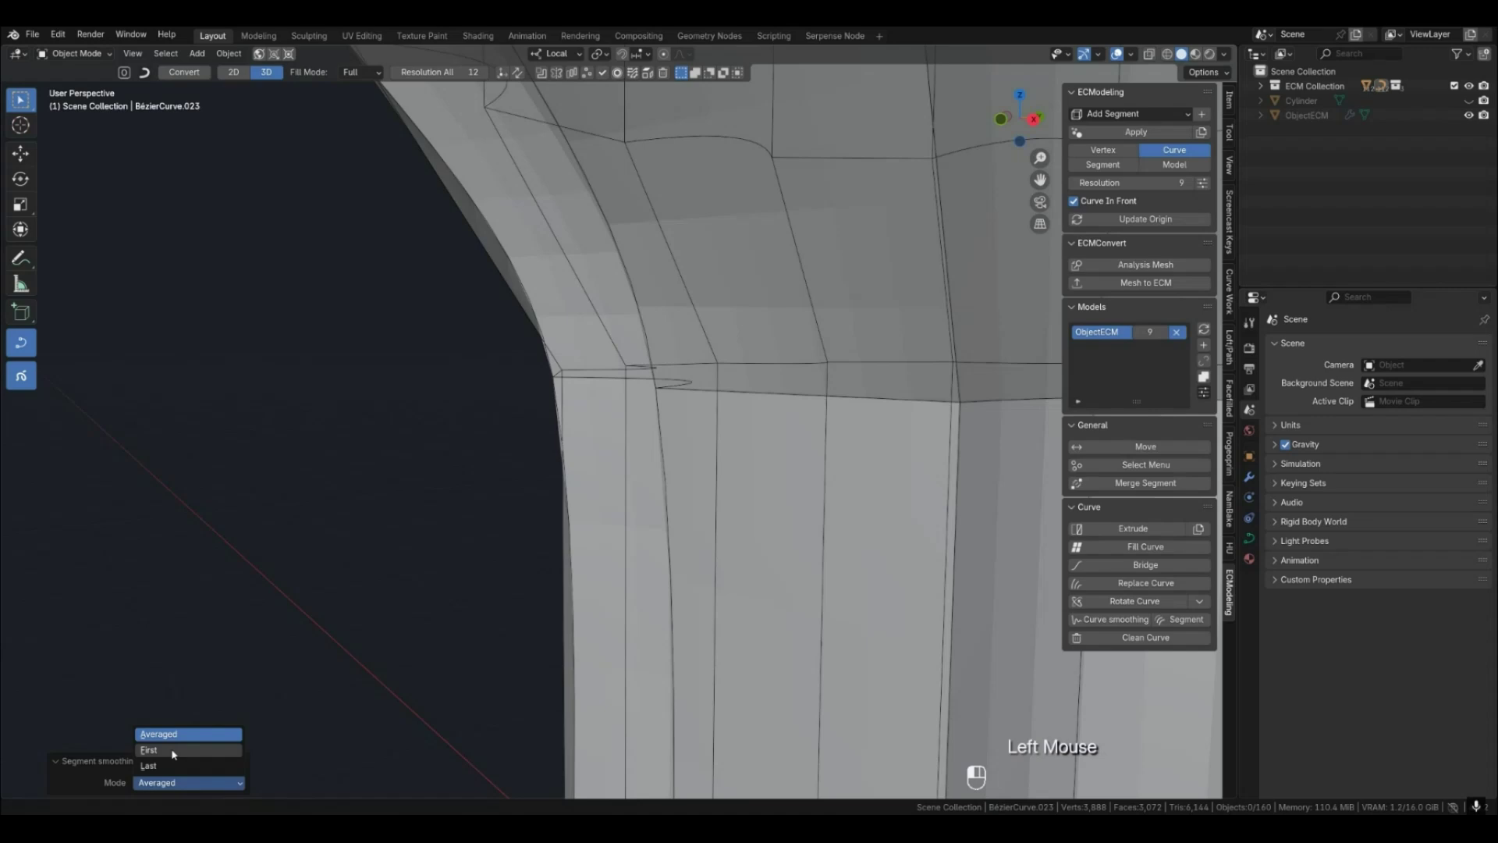
pyautogui.click(173, 751)
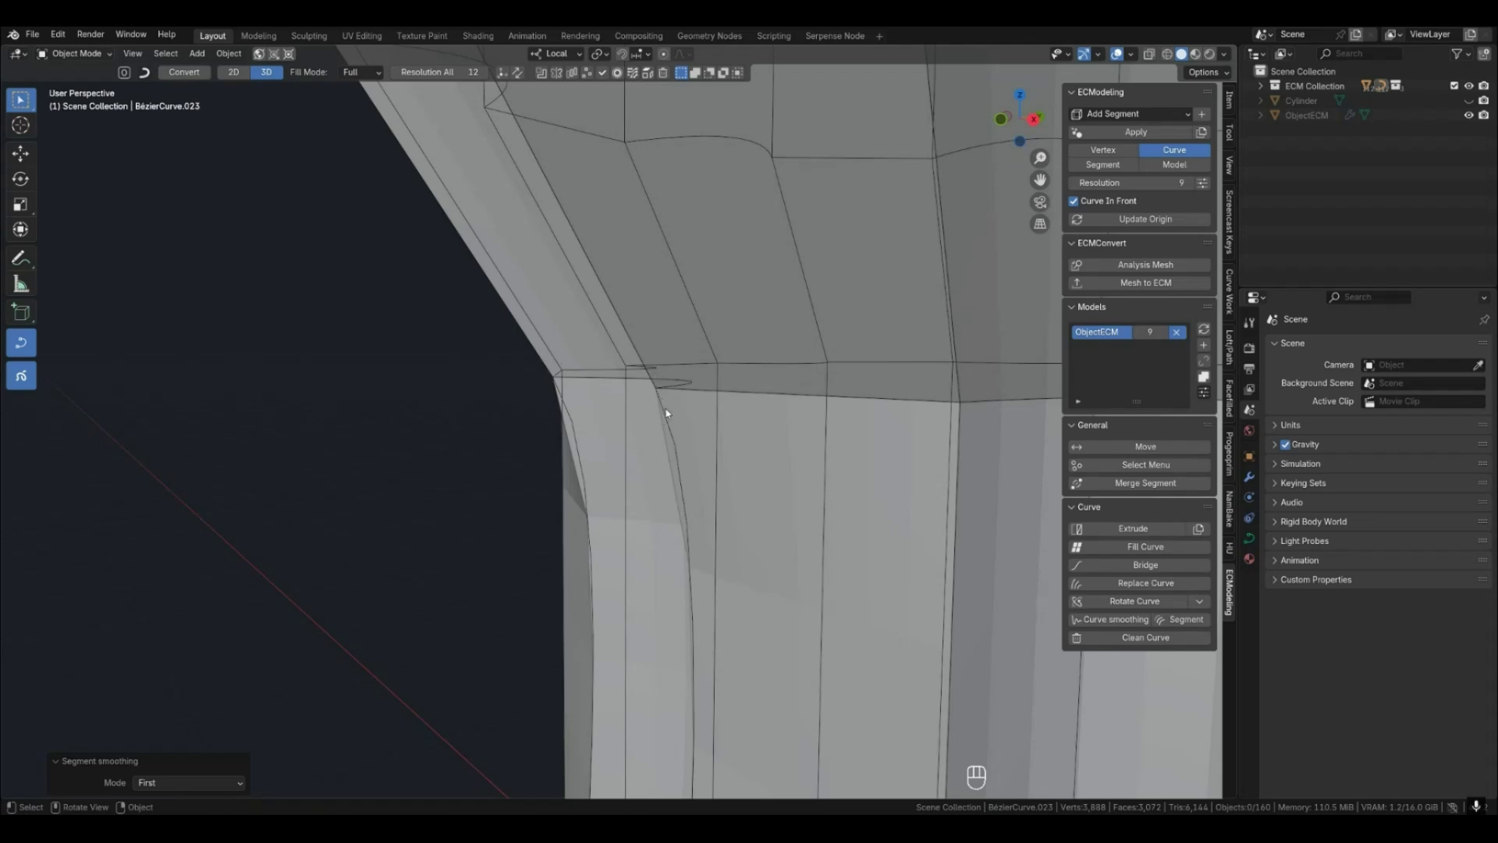
pyautogui.click(169, 784)
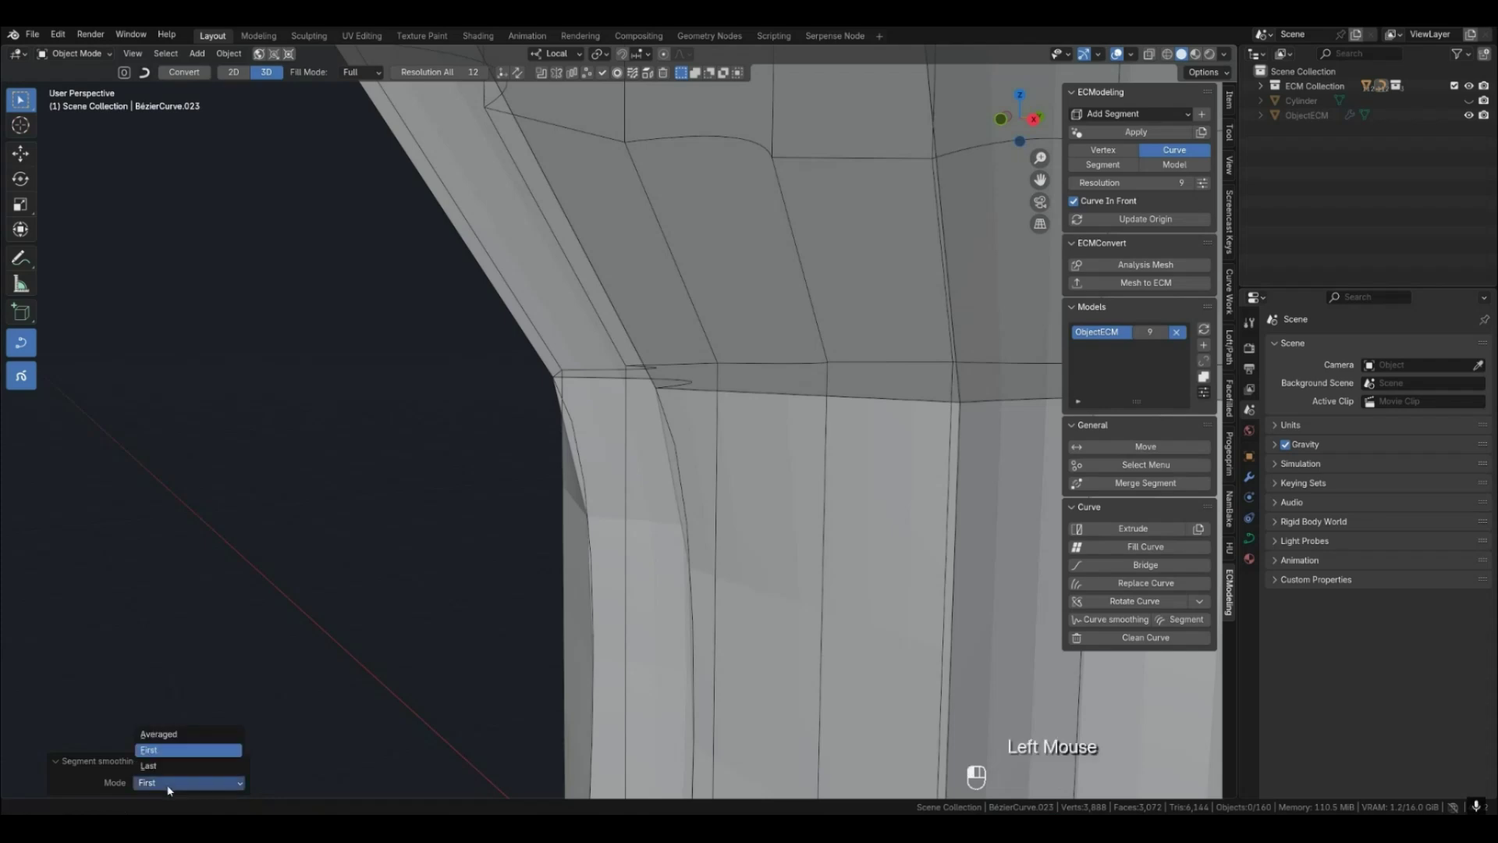
pyautogui.click(170, 766)
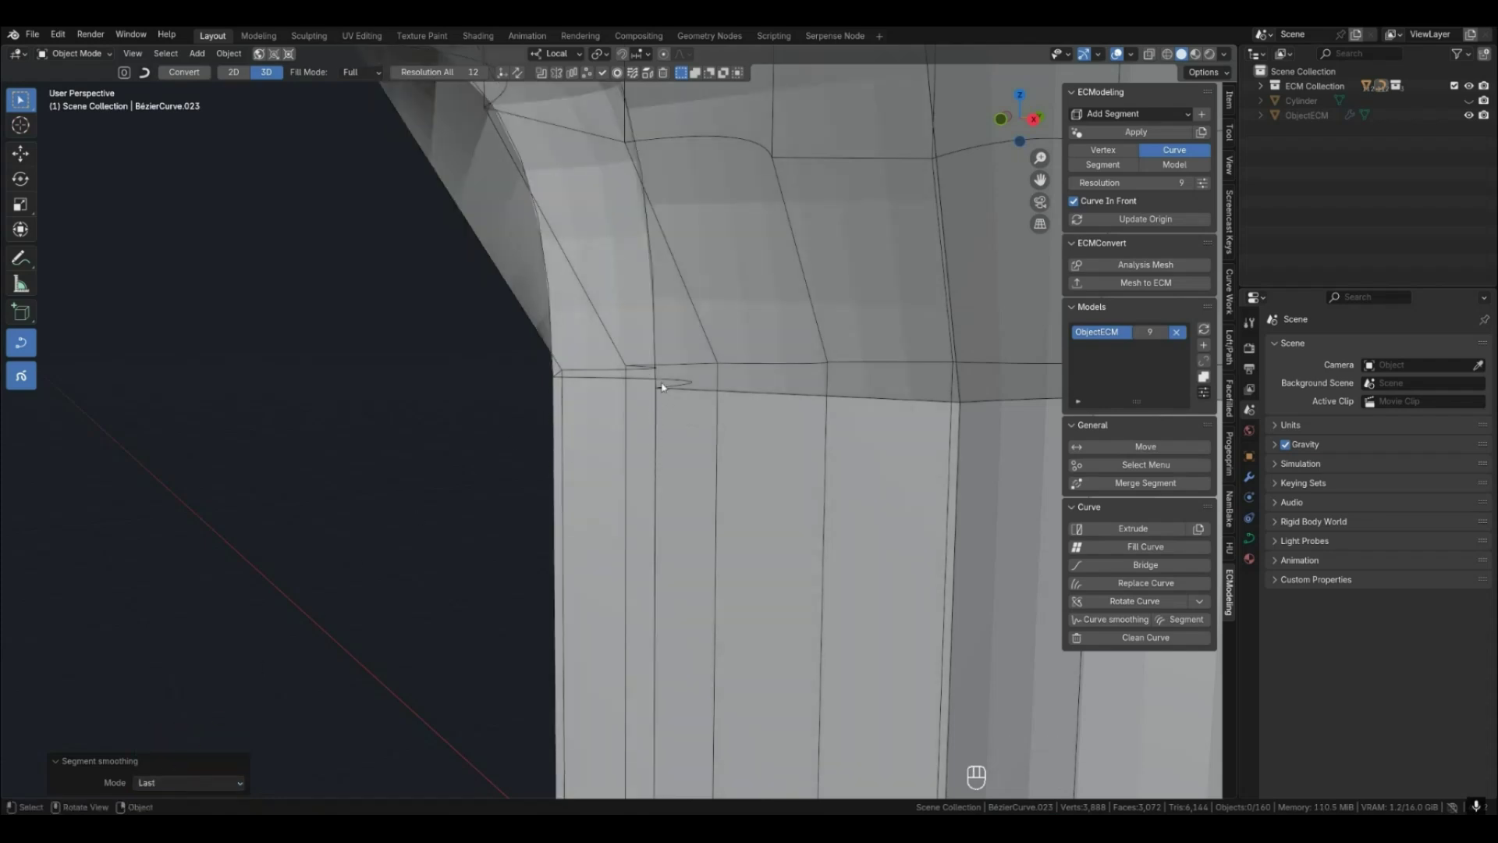
# Examine the flute bend and set its Segment smoothing mode to Averaged.
pyautogui.scroll(-3, 633, 239)
pyautogui.moveTo(687, 335); pyautogui.dragTo(710, 408, button='middle')
pyautogui.scroll(-1, 784, 360)
pyautogui.scroll(-1, 784, 360)
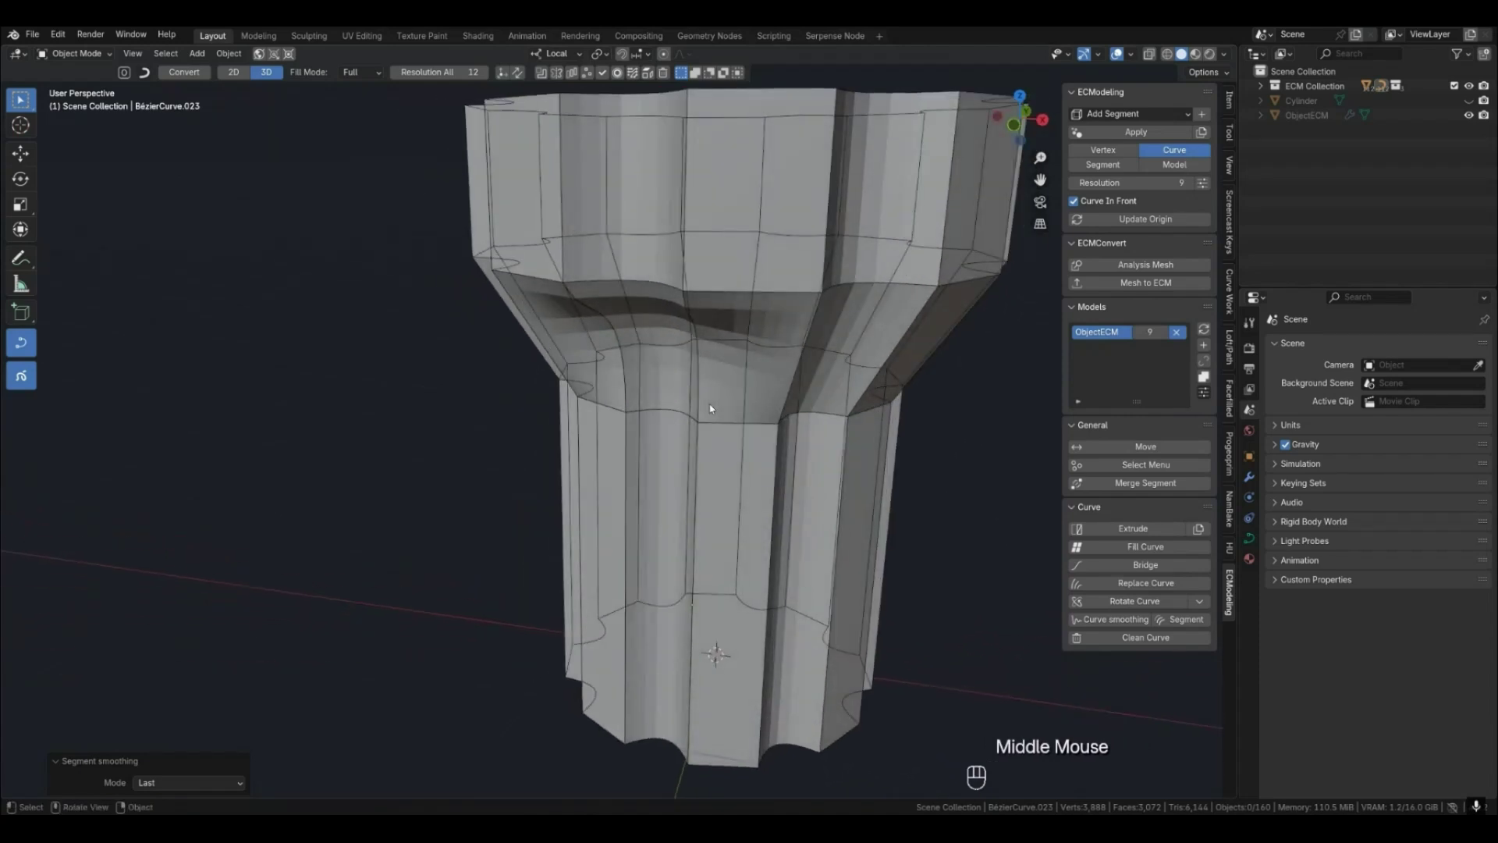
pyautogui.click(191, 782)
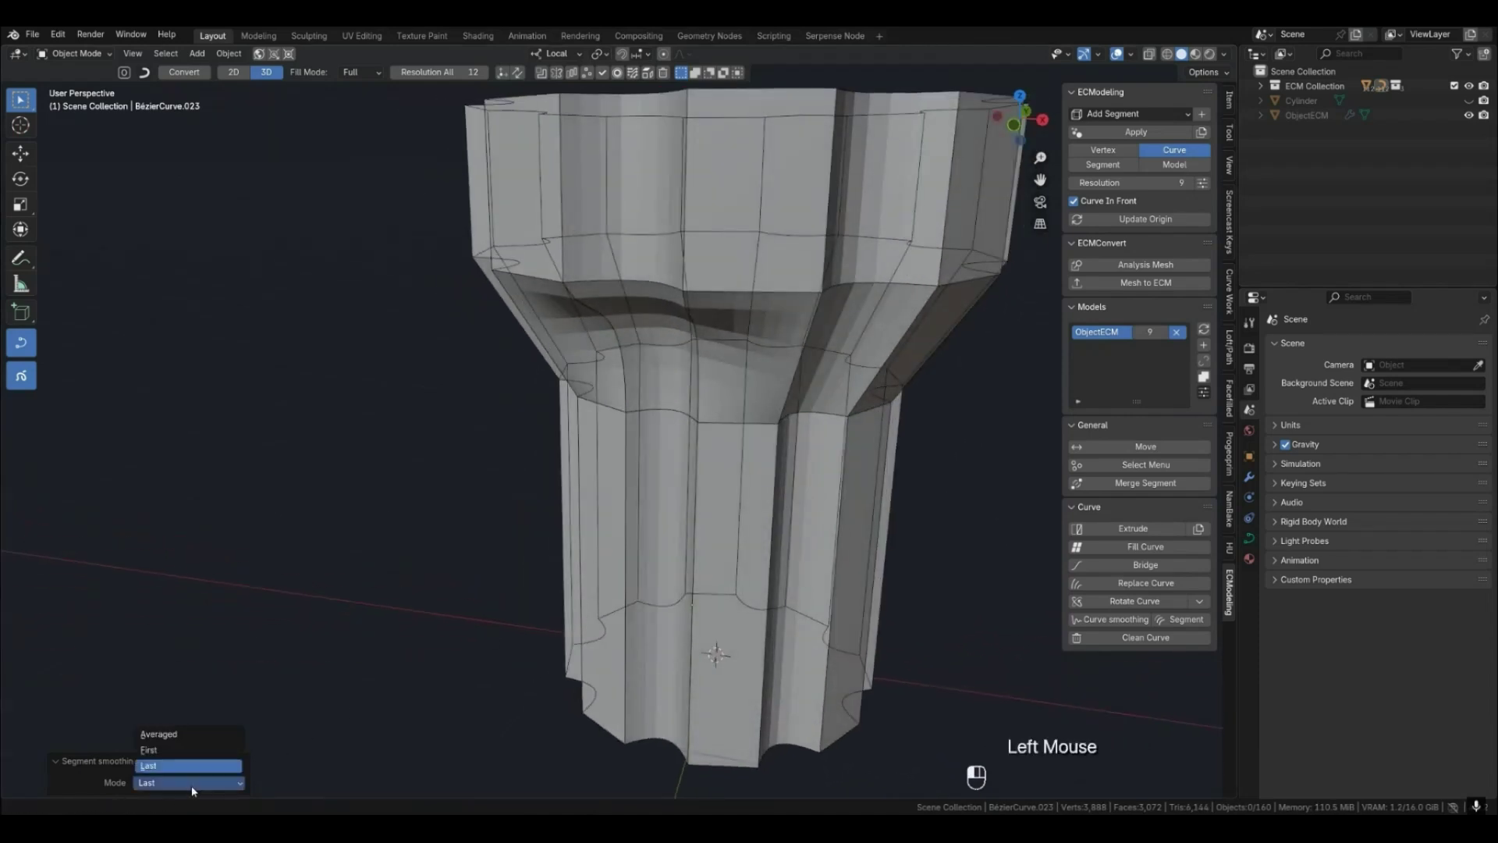
pyautogui.click(191, 735)
# Select the remaining concave flute curves around the base of the flared collar and apply Segment smoothing to them.
pyautogui.moveTo(649, 505); pyautogui.dragTo(708, 478, button='middle')
pyautogui.click(724, 421)
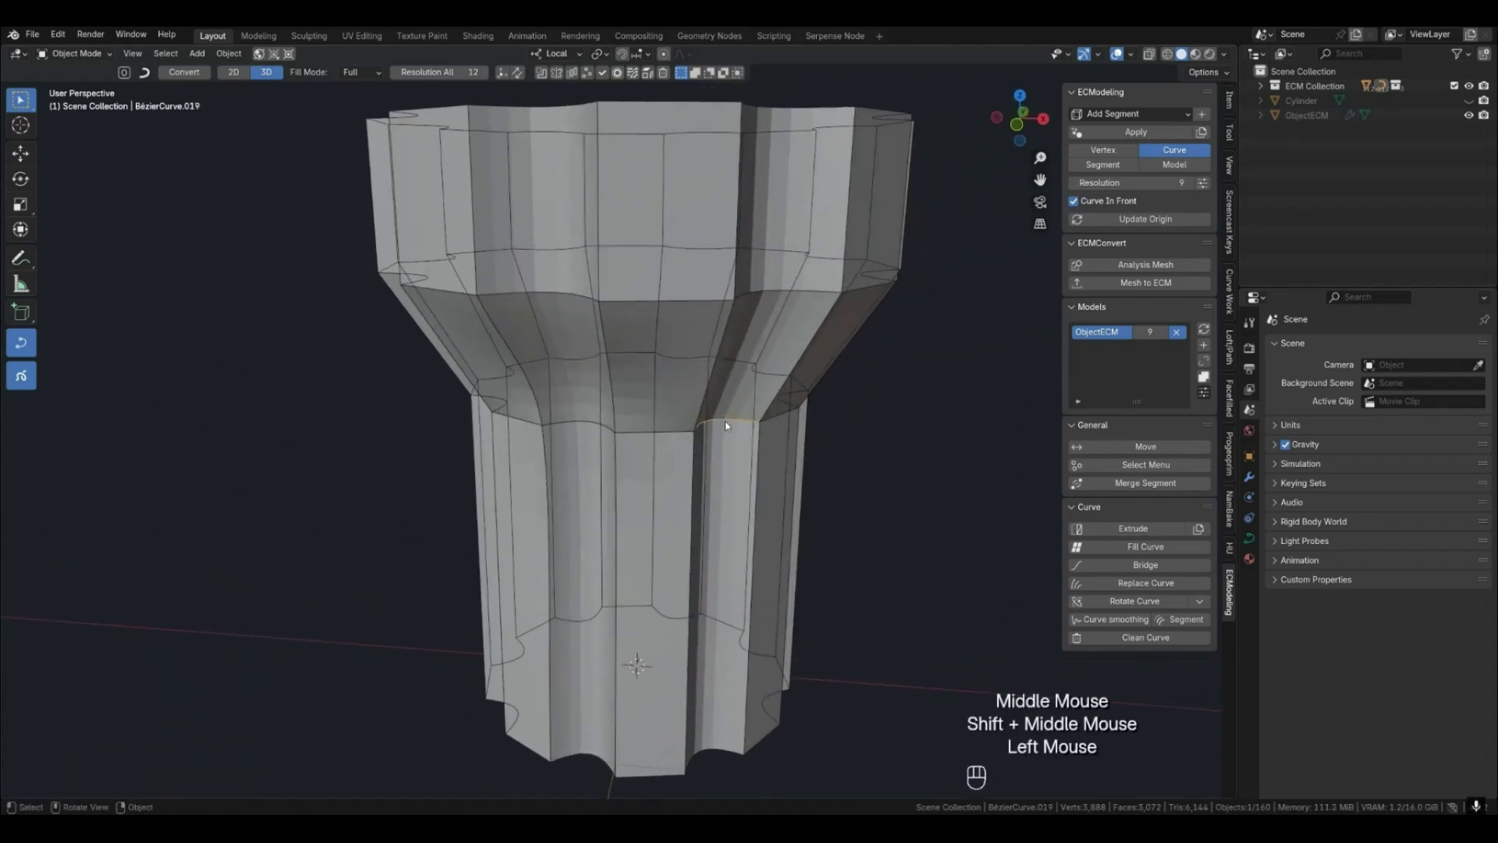
pyautogui.moveTo(724, 421); pyautogui.dragTo(747, 425, button='middle')
pyautogui.keyDown('shift'); pyautogui.click(749, 425); pyautogui.keyUp('shift')
pyautogui.click(749, 422)
pyautogui.keyDown('shift'); pyautogui.click(876, 422); pyautogui.keyUp('shift')
pyautogui.keyDown('shift'); pyautogui.click(919, 401); pyautogui.keyUp('shift')
pyautogui.keyDown('shift'); pyautogui.click(888, 371); pyautogui.keyUp('shift')
pyautogui.keyDown('shift'); pyautogui.click(802, 355); pyautogui.keyUp('shift')
pyautogui.keyDown('shift'); pyautogui.click(667, 368); pyautogui.keyUp('shift')
pyautogui.click(1176, 620)
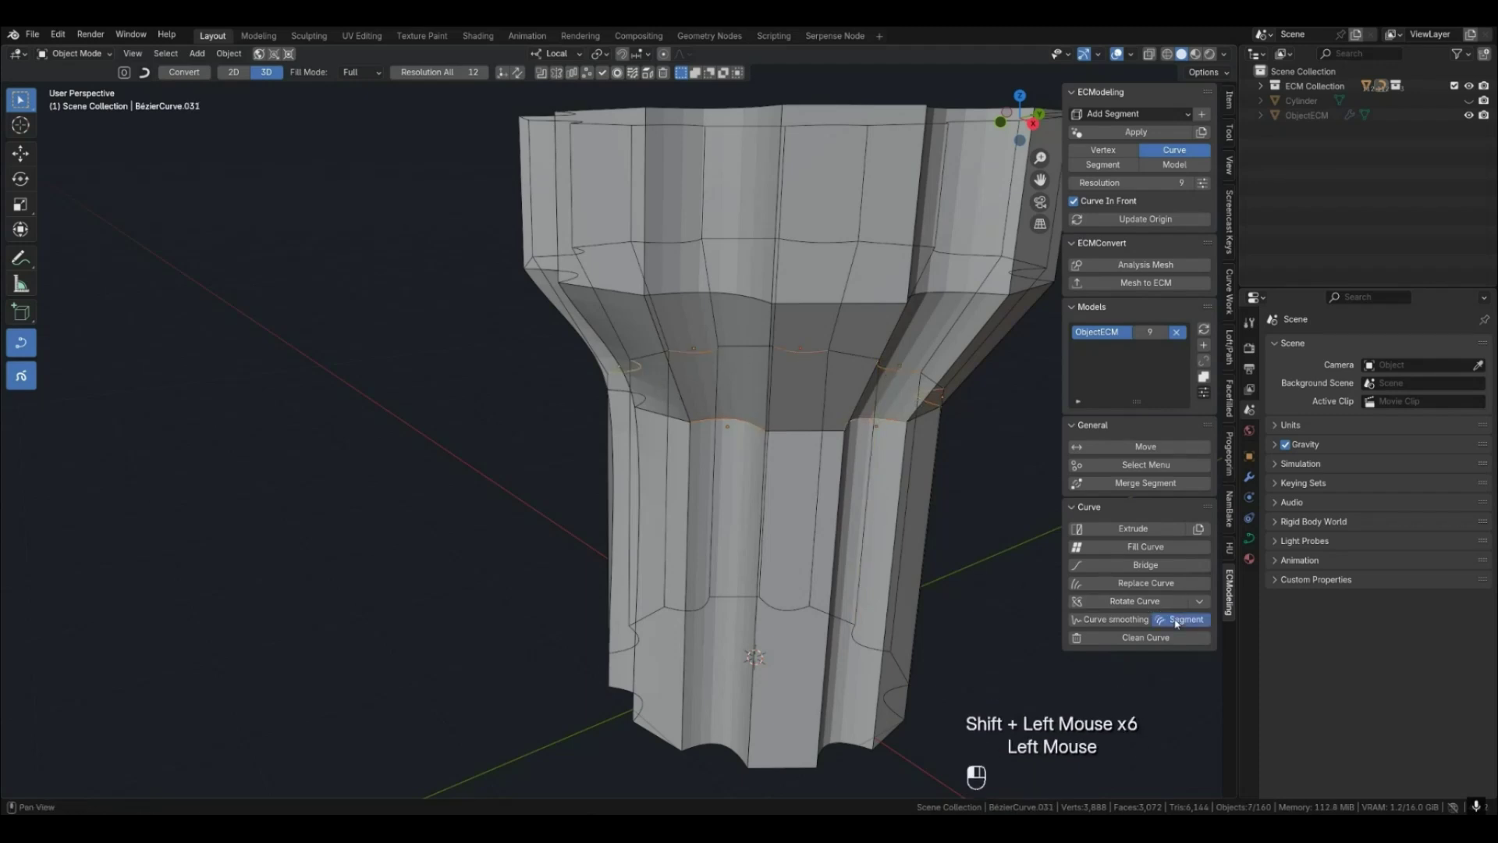
# Check the smoothed collar base in Model mode and return to Curve mode.
pyautogui.moveTo(729, 581); pyautogui.dragTo(732, 515, button='middle')
pyautogui.press('4')
pyautogui.scroll(-2, 645, 508)
pyautogui.press('2')
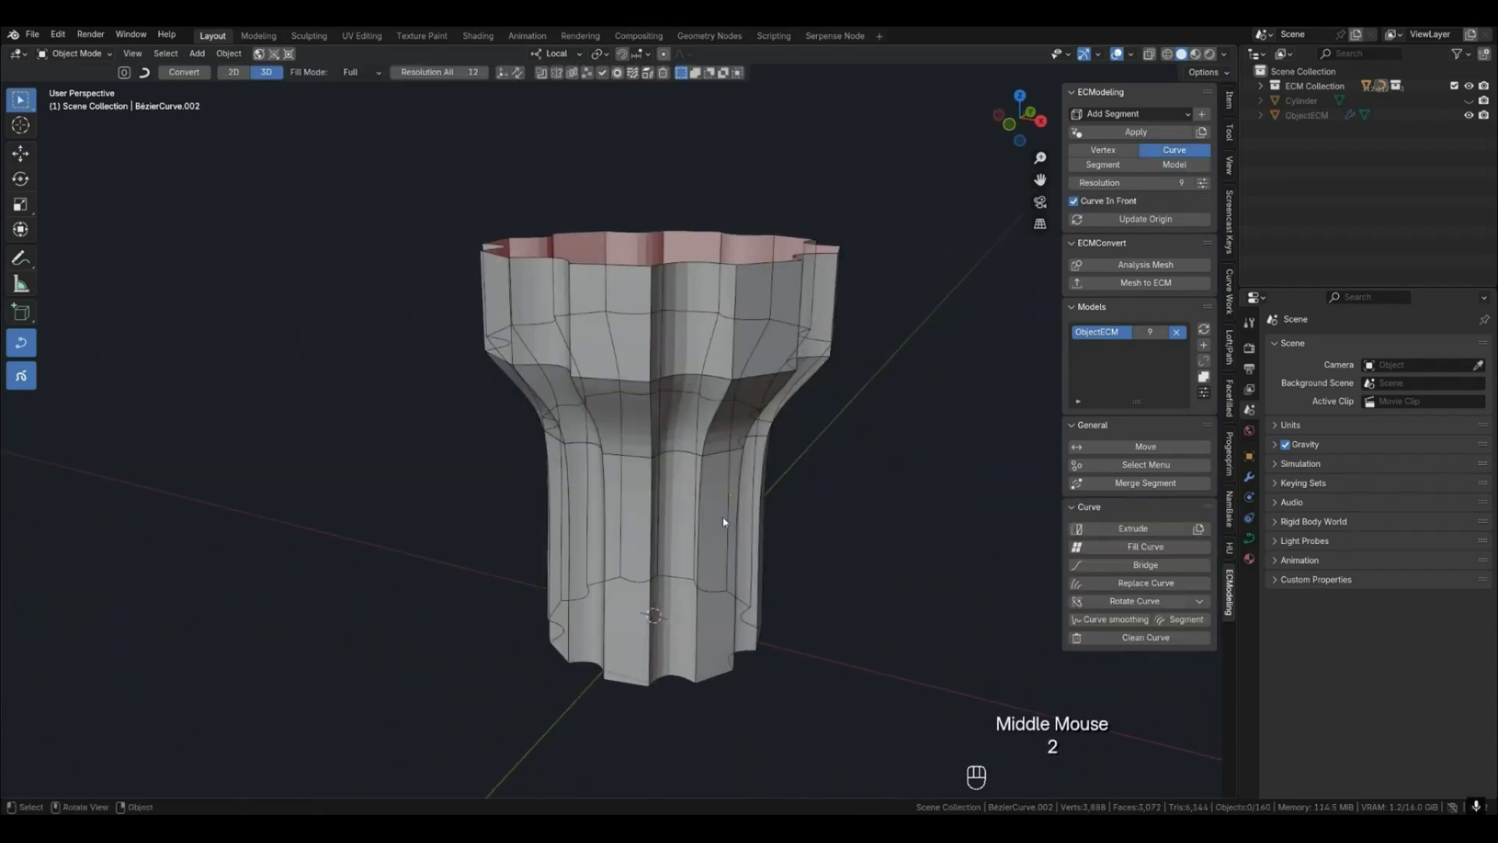
# Select the concave flute curves around the collar's upper bend and apply Segment smoothing to them.
pyautogui.keyDown('shift'); pyautogui.click(541, 365); pyautogui.keyUp('shift')
pyautogui.moveTo(517, 395); pyautogui.dragTo(595, 403, button='middle')
pyautogui.keyDown('shift'); pyautogui.click(402, 365); pyautogui.keyUp('shift')
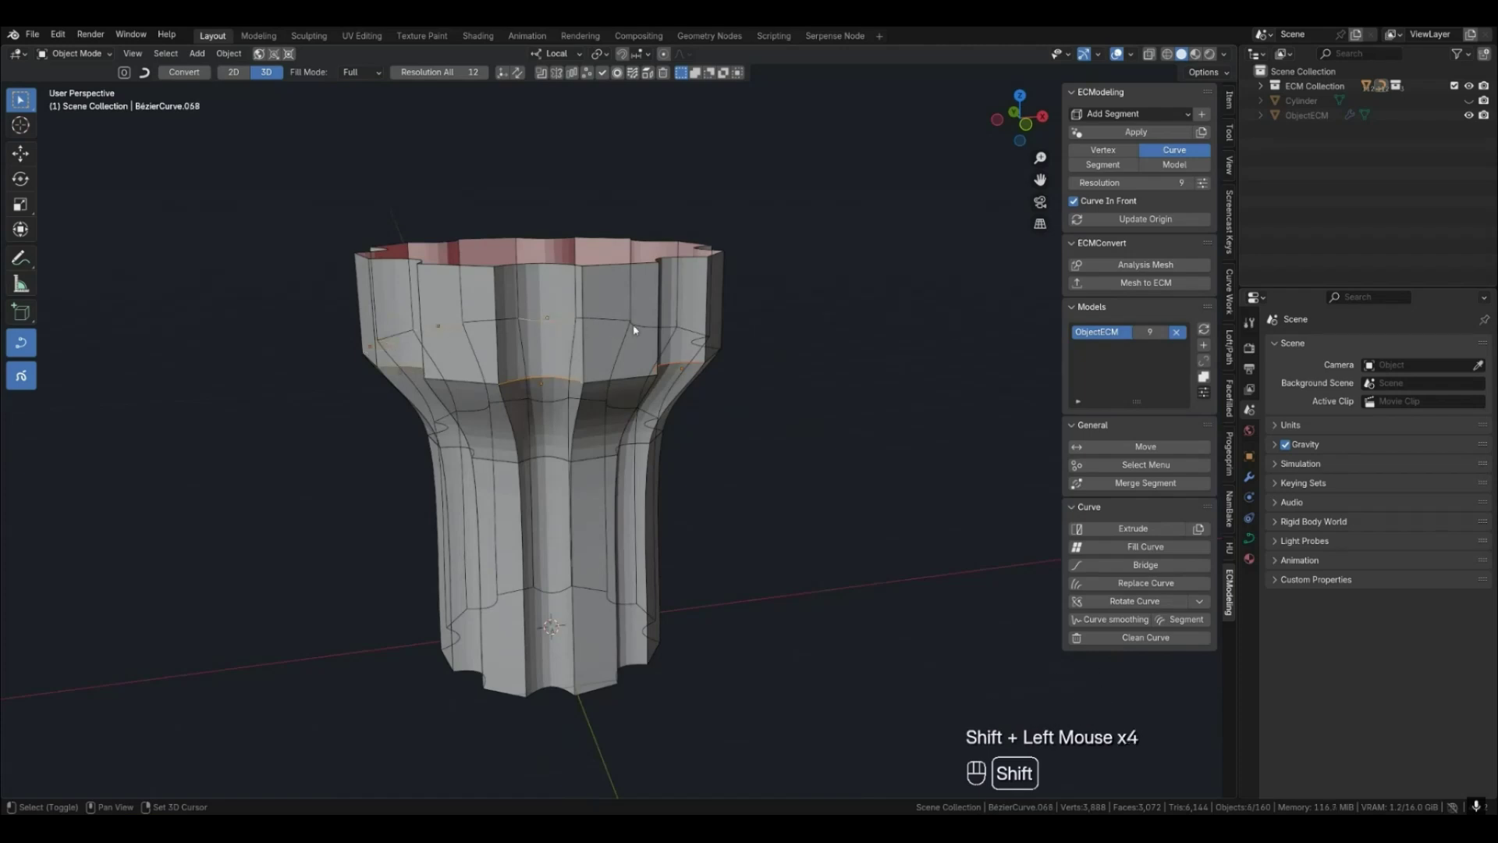
pyautogui.keyDown('shift'); pyautogui.click(690, 344); pyautogui.keyUp('shift')
pyautogui.click(1177, 620)
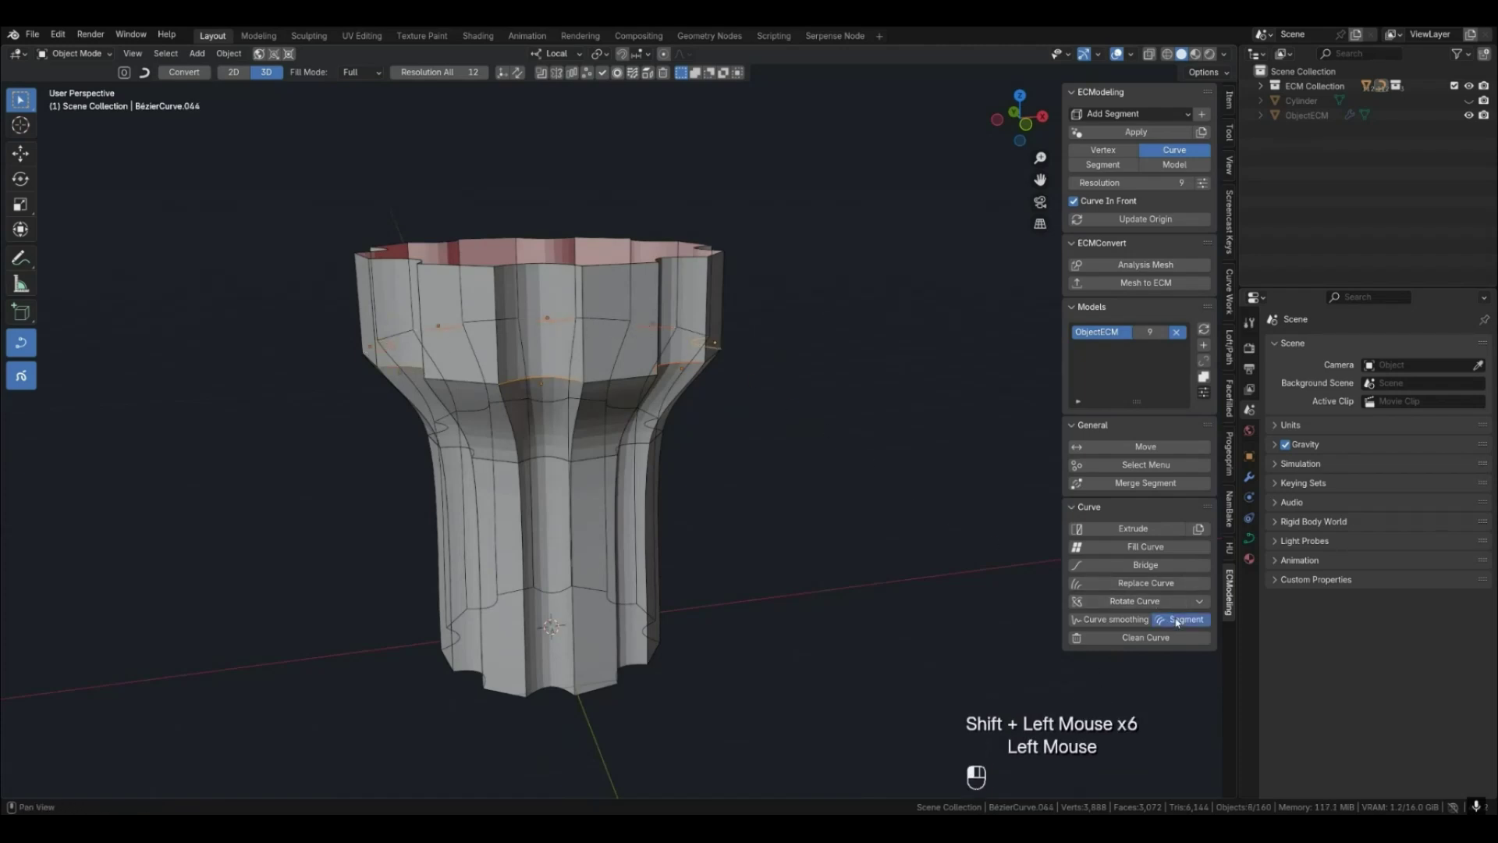
# Try the First mode for the upper bend's Segment smoothing, and settle on Last.
pyautogui.moveTo(702, 535); pyautogui.dragTo(531, 591, button='middle')
pyautogui.click(184, 778)
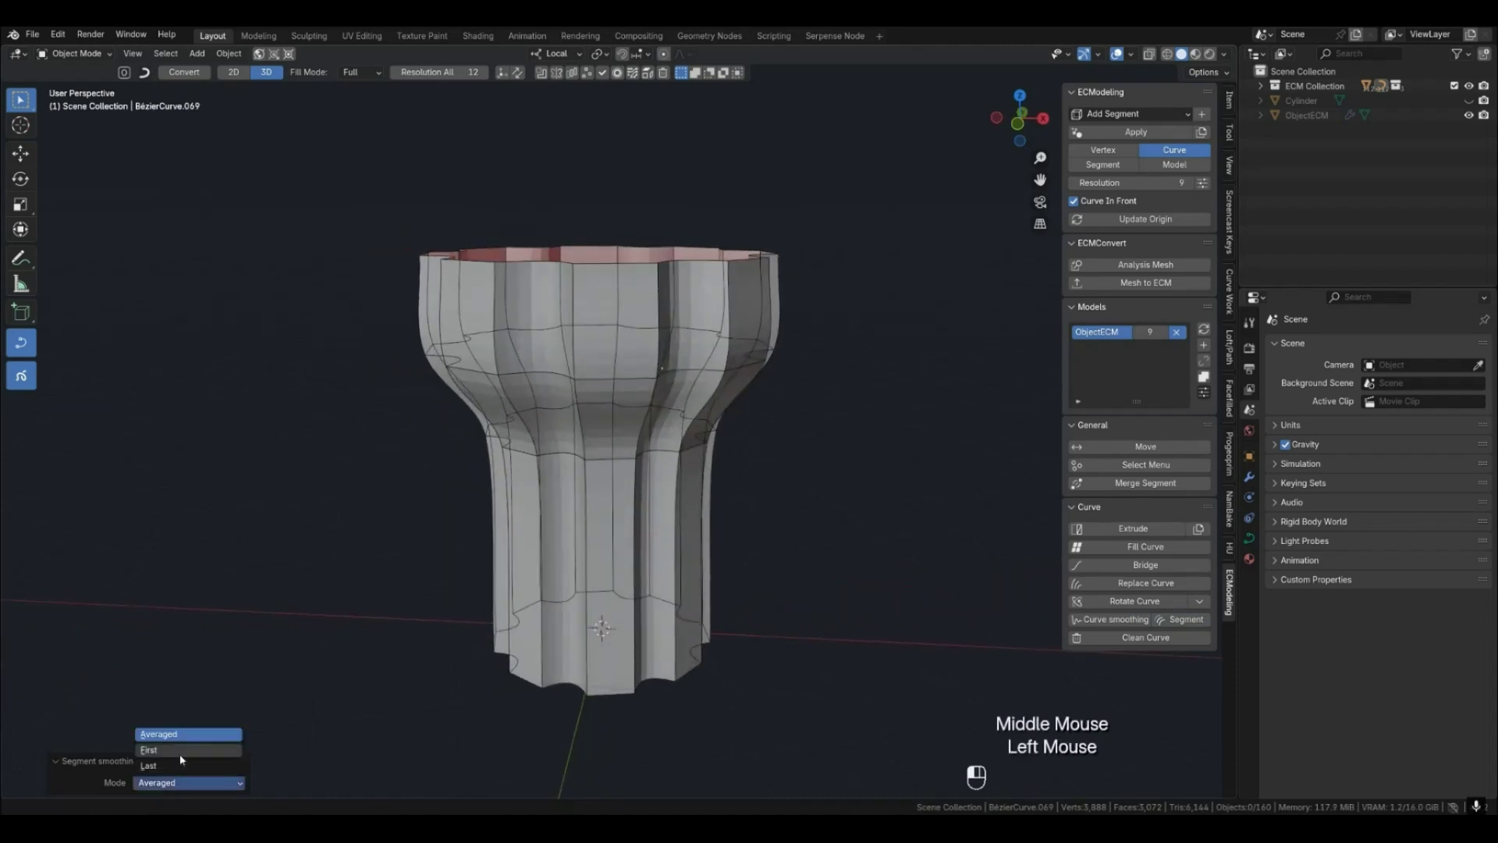
pyautogui.click(185, 751)
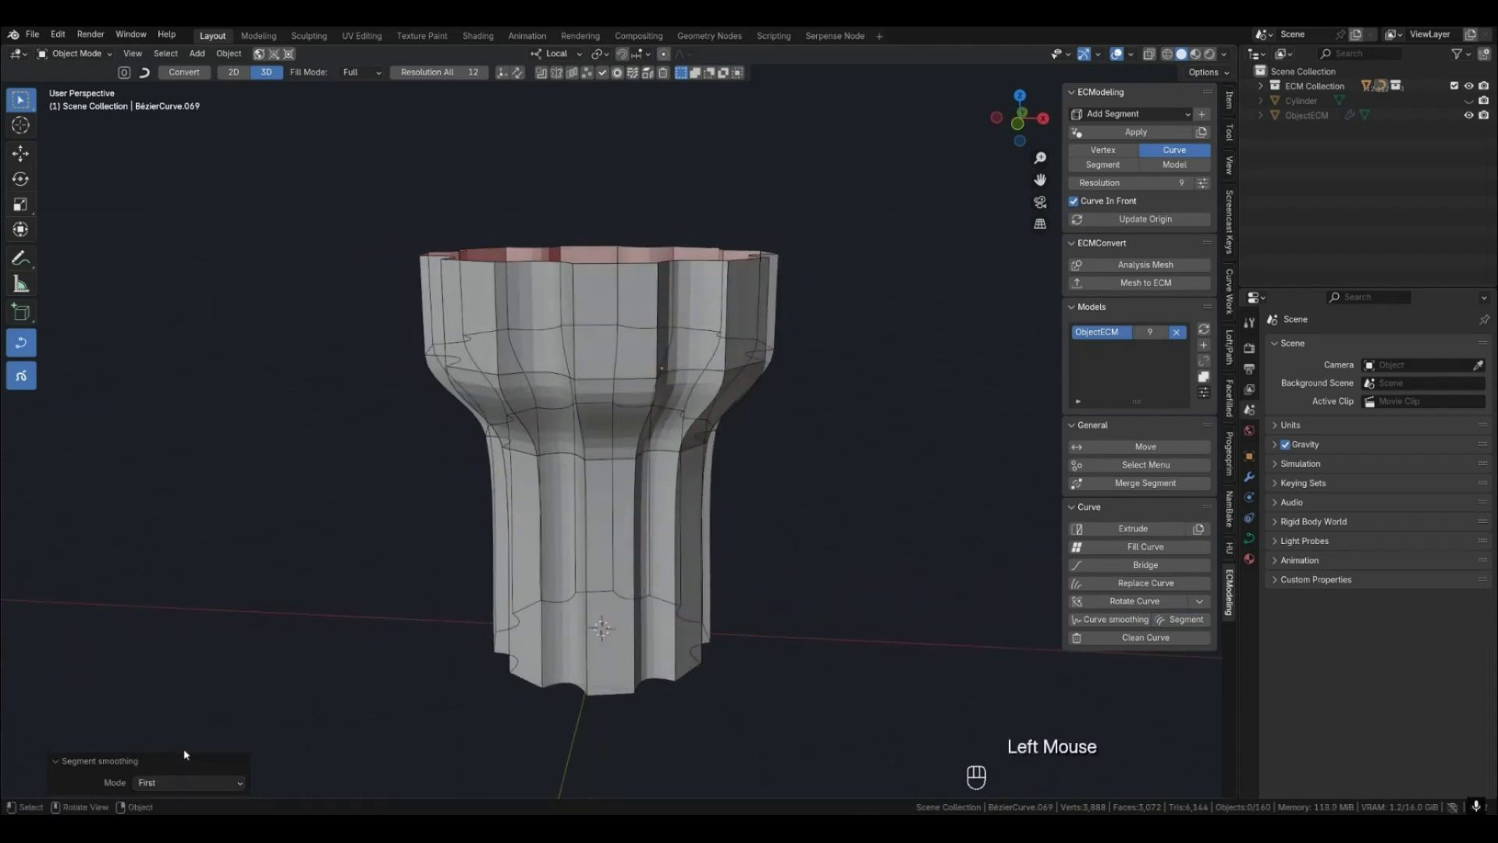
pyautogui.click(194, 782)
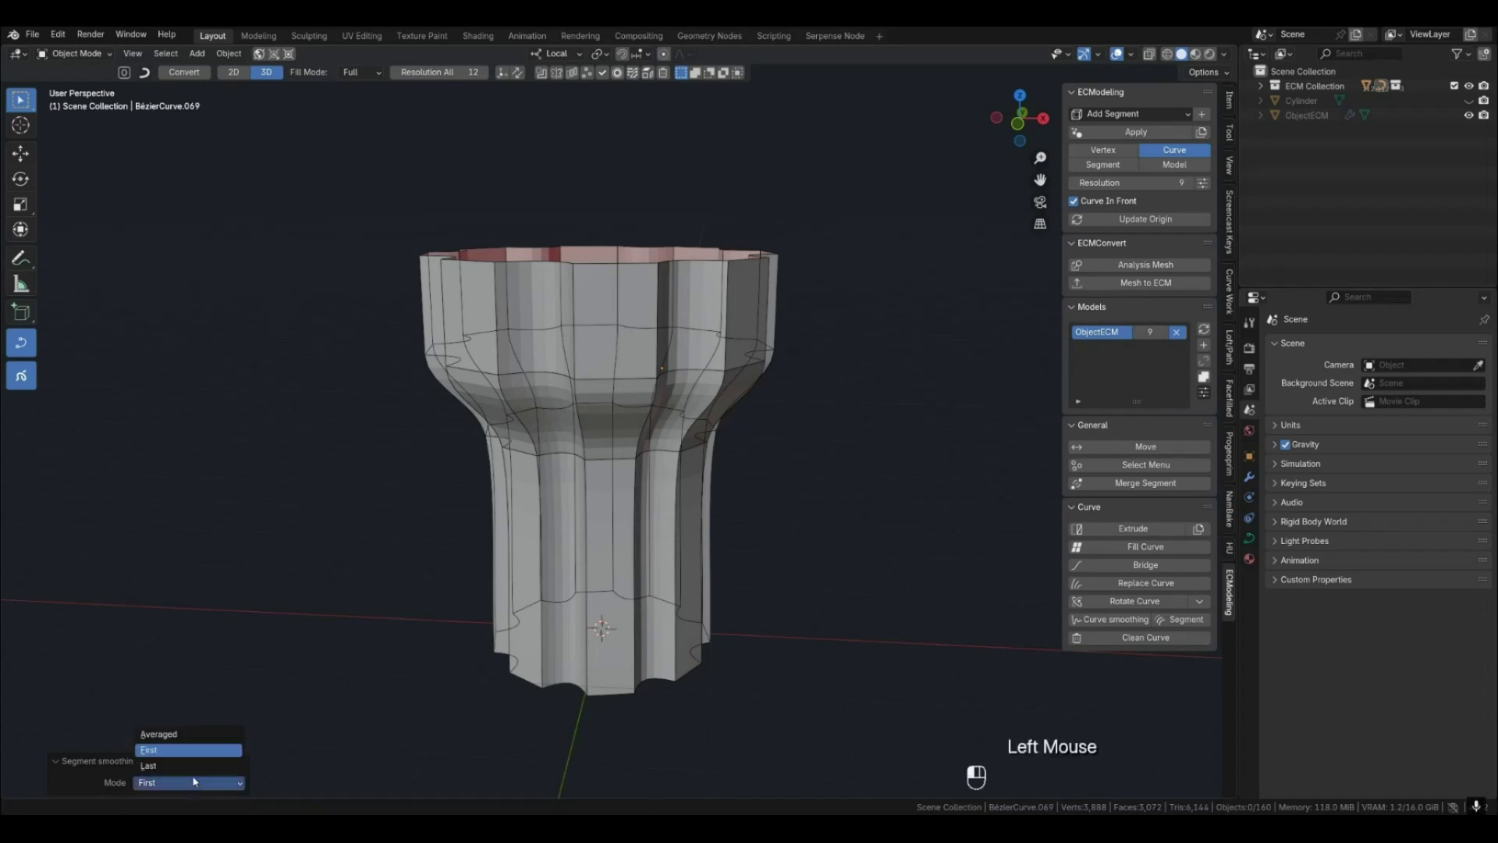
pyautogui.click(194, 766)
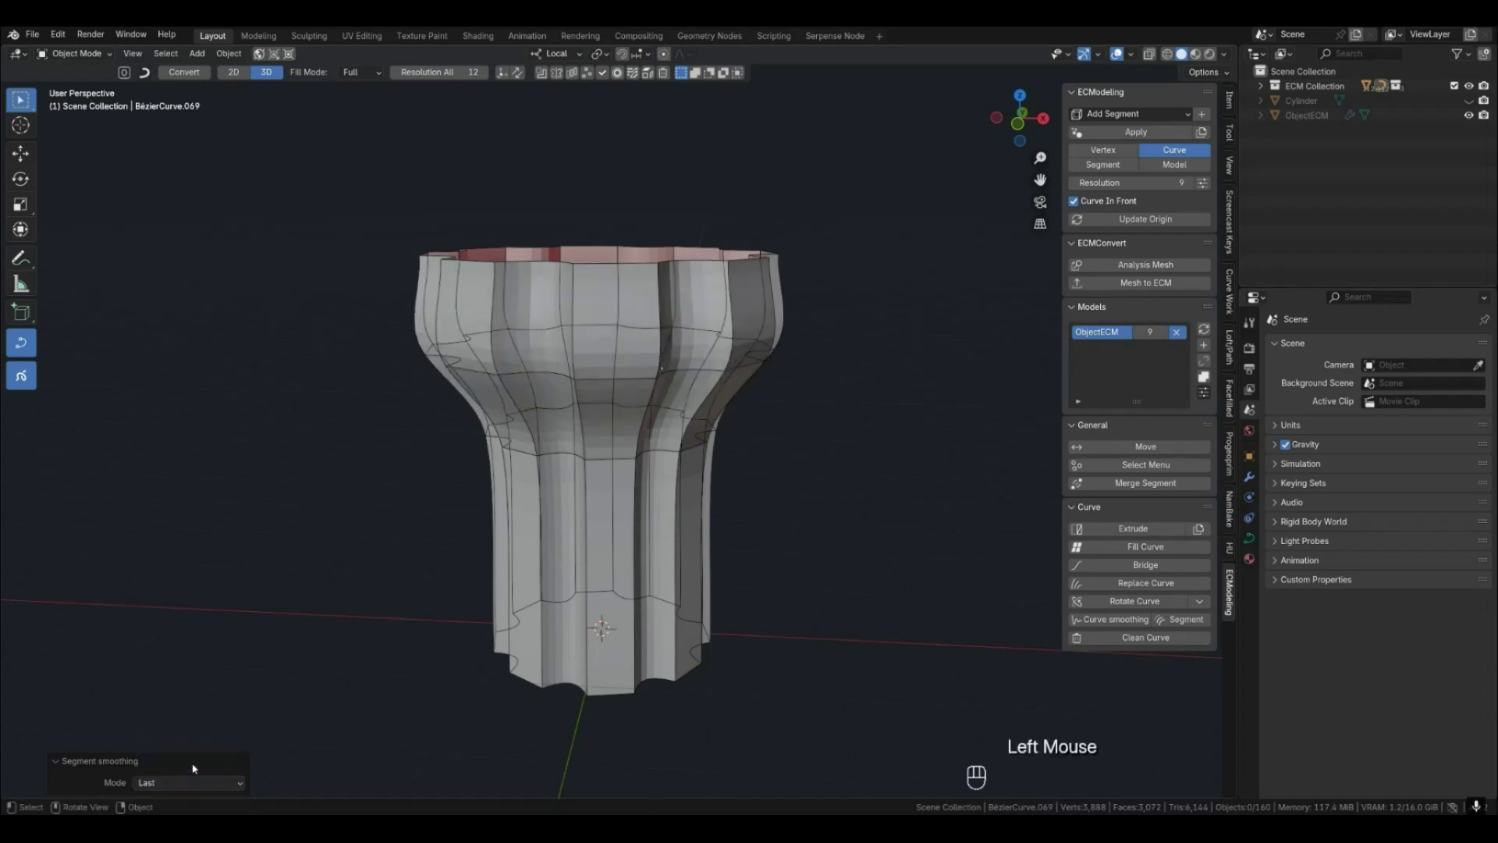
# Display the object in Model mode and examine the smoothed flutes and the rounded collar.
pyautogui.moveTo(765, 589); pyautogui.dragTo(712, 514, button='middle')
pyautogui.scroll(-2, 655, 541)
pyautogui.click(665, 515)
pyautogui.press('q')
pyautogui.click(666, 503)
pyautogui.press('q')
pyautogui.click(712, 514)
pyautogui.scroll(2, 825, 508)
pyautogui.moveTo(825, 508); pyautogui.dragTo(665, 437, button='middle')
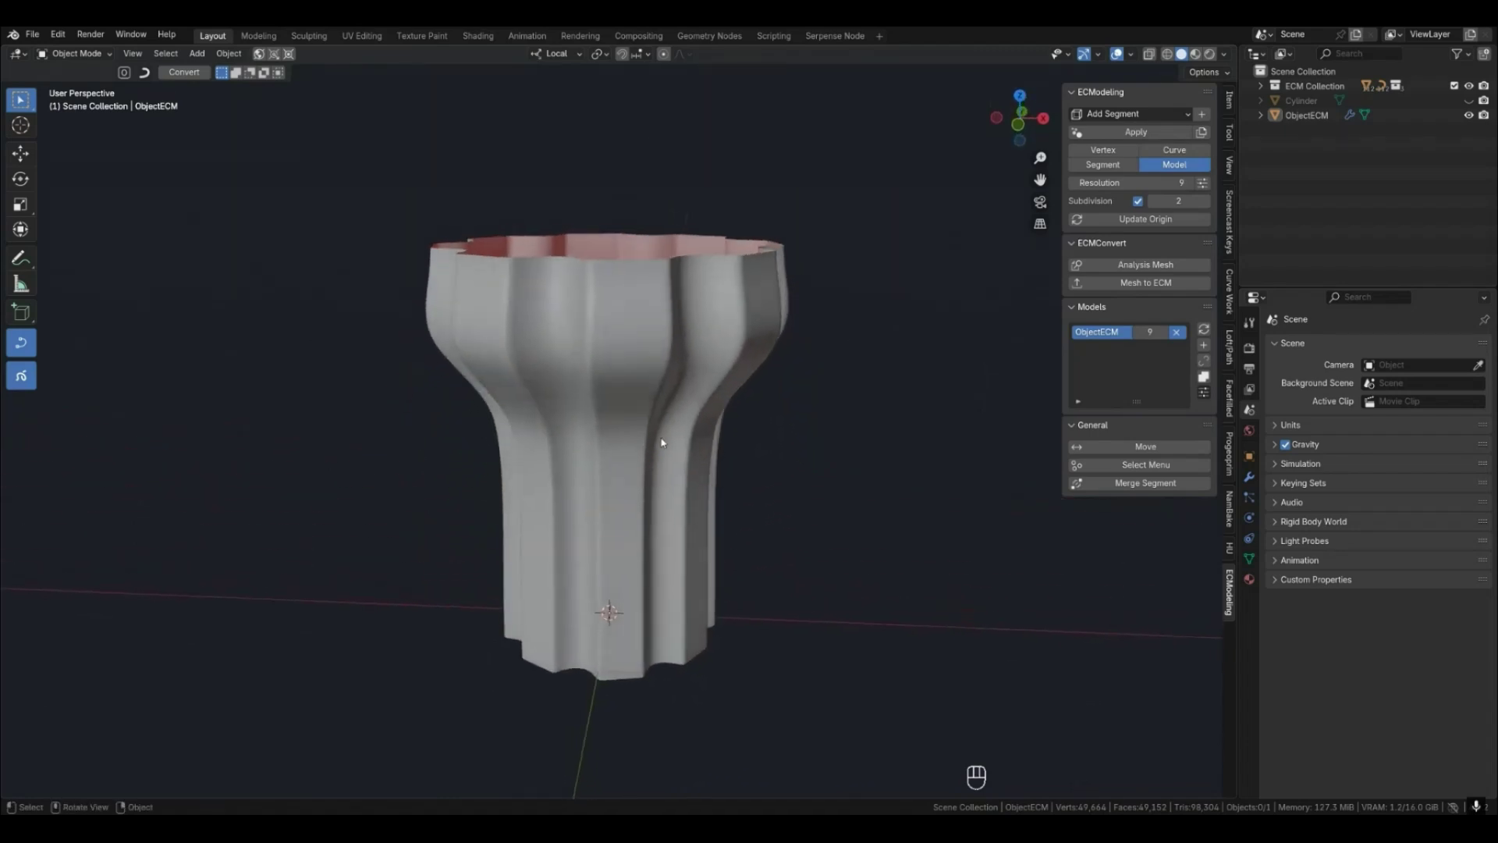
pyautogui.scroll(-2, 669, 491)
# Select the fluted model, show its modifiers, and set it up with Progeoprim's Deform Object.
pyautogui.click(669, 491)
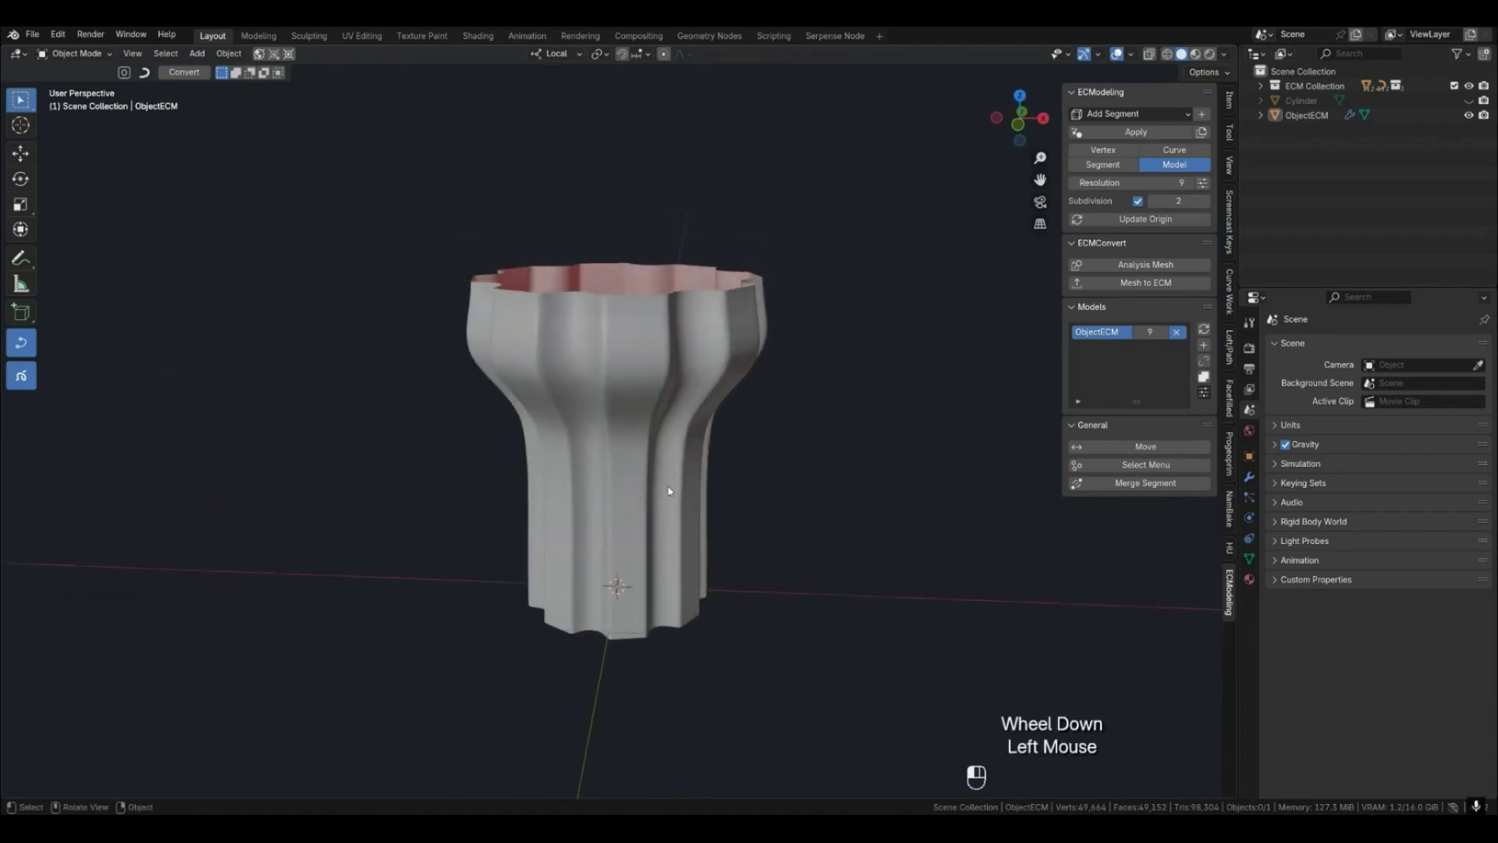
pyautogui.click(1250, 478)
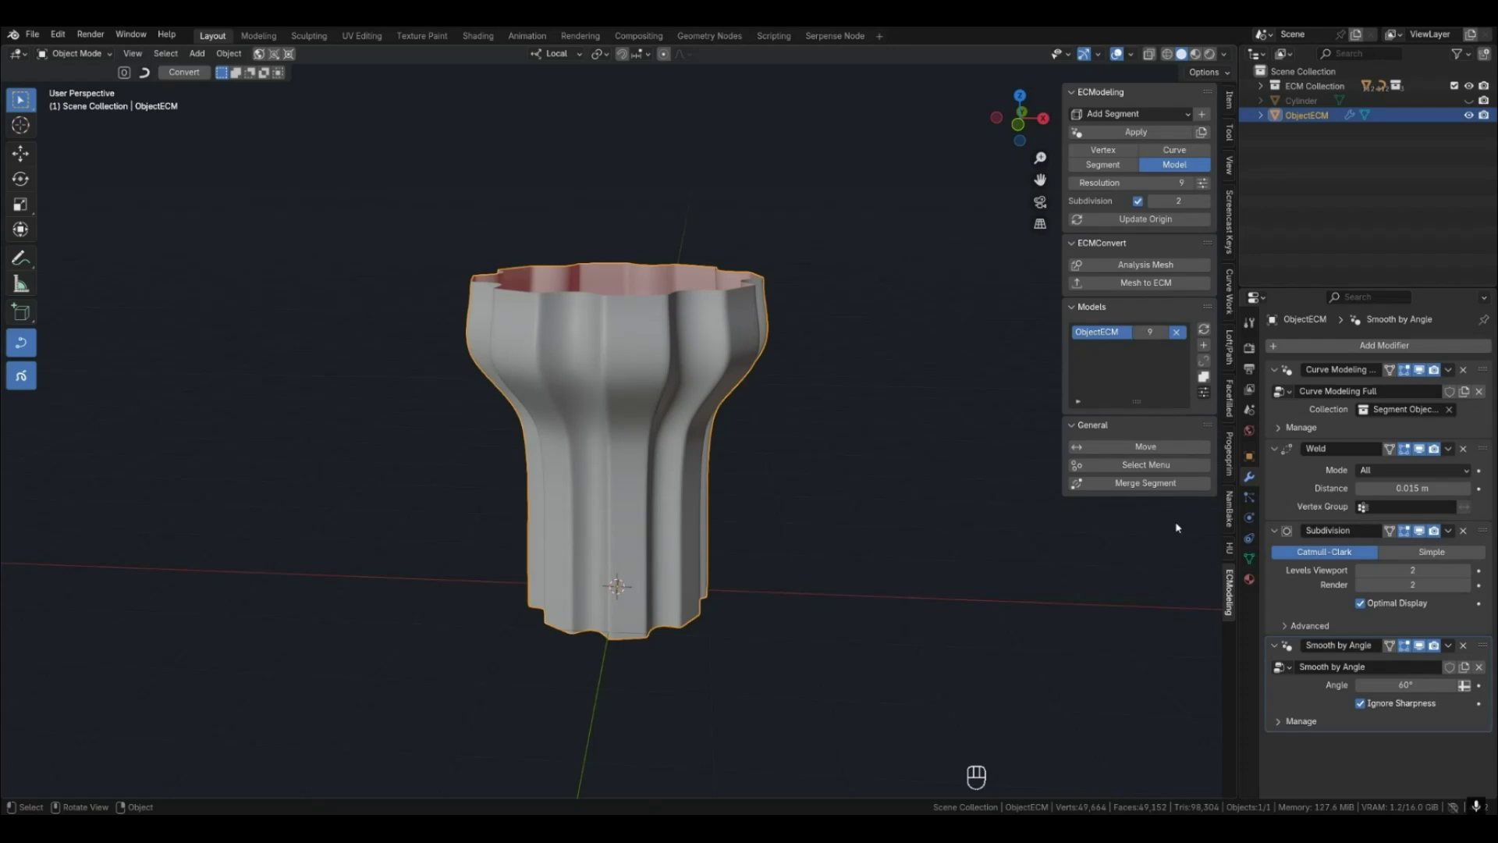
pyautogui.click(1230, 460)
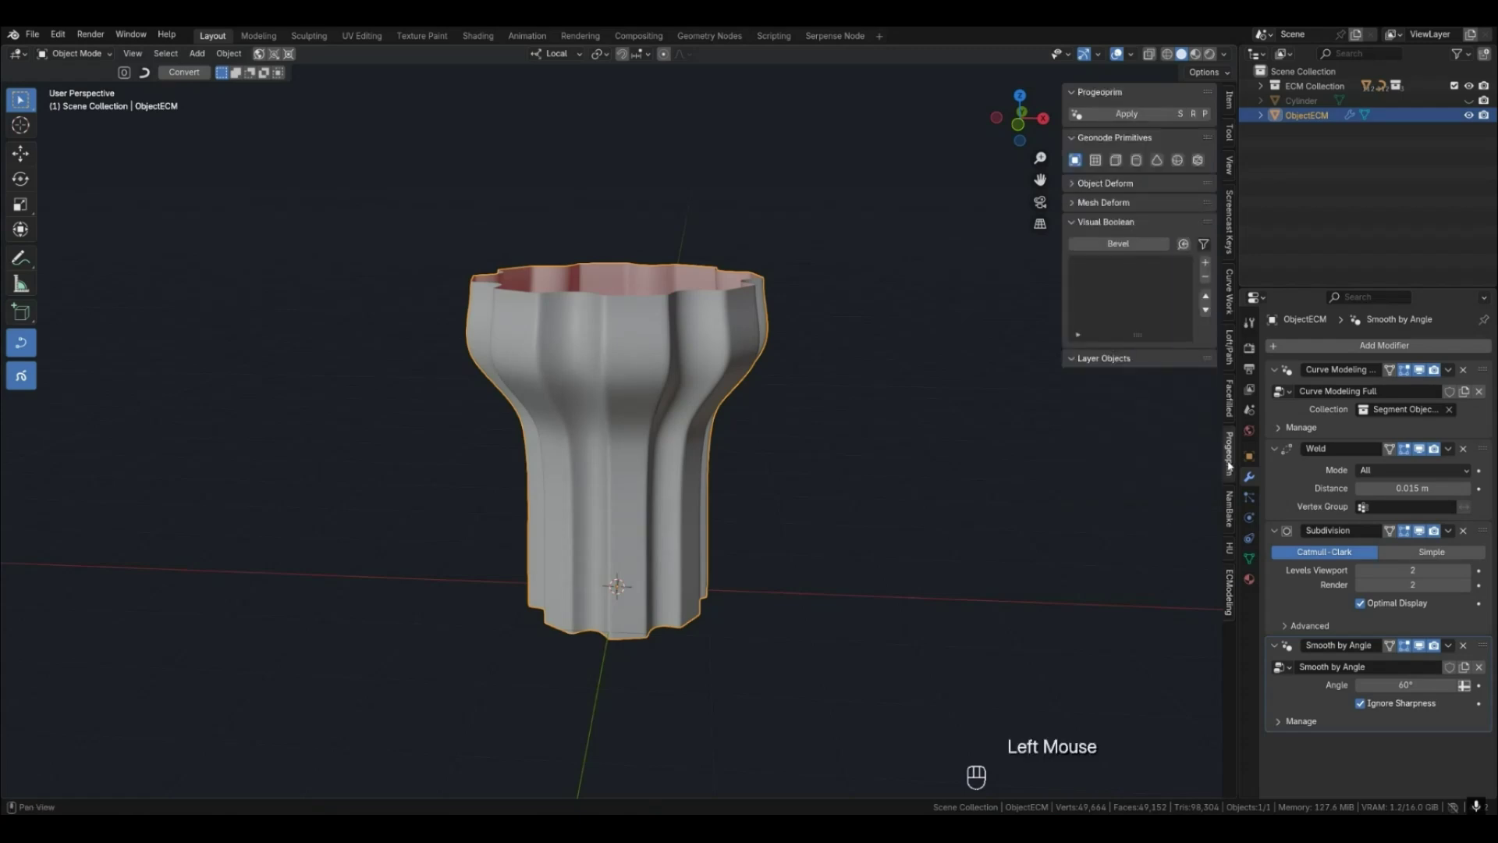
pyautogui.click(1077, 184)
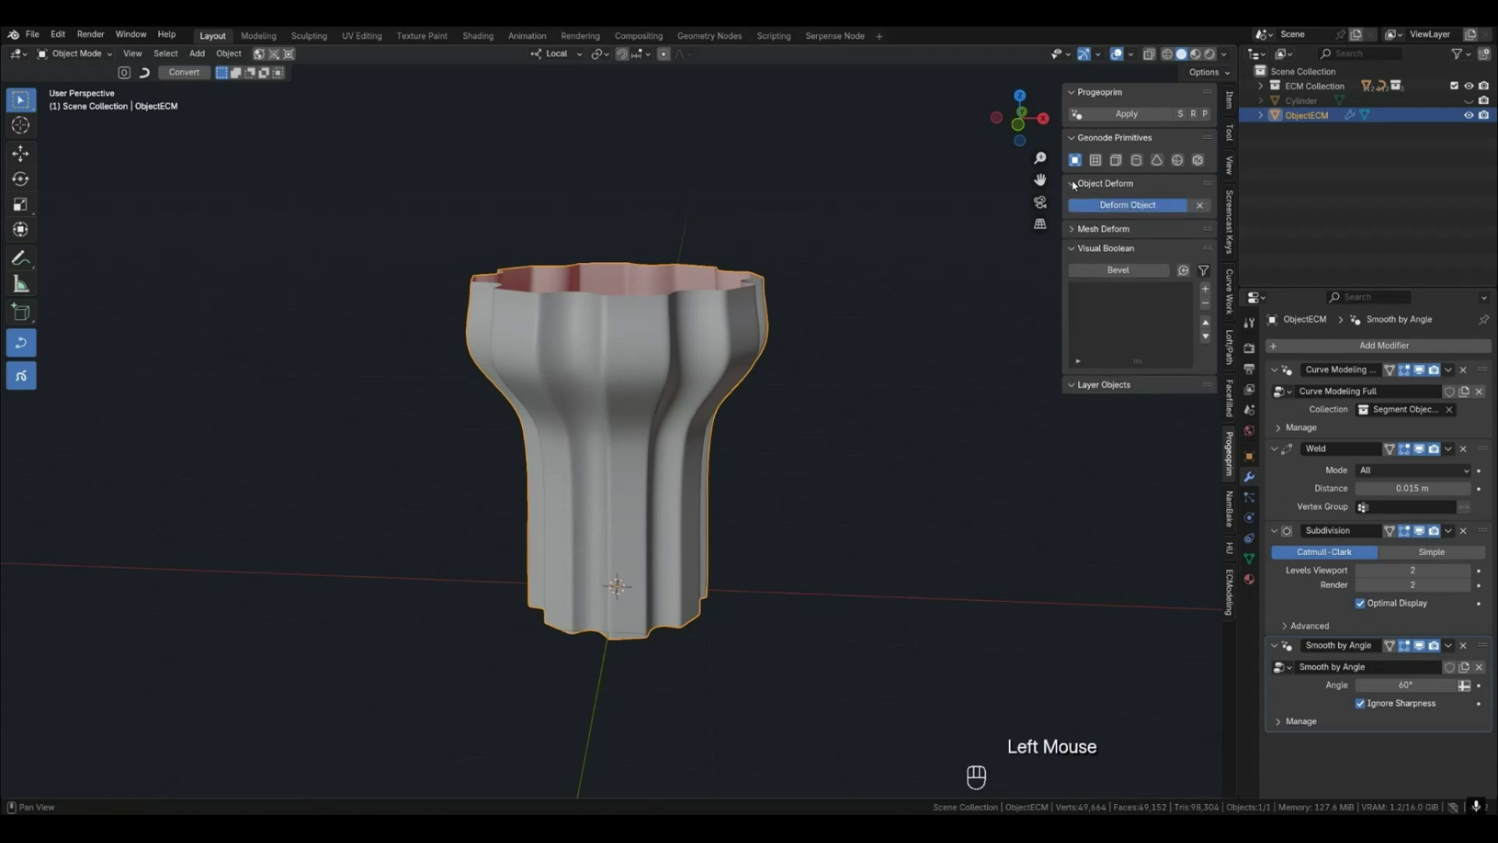
pyautogui.click(1126, 206)
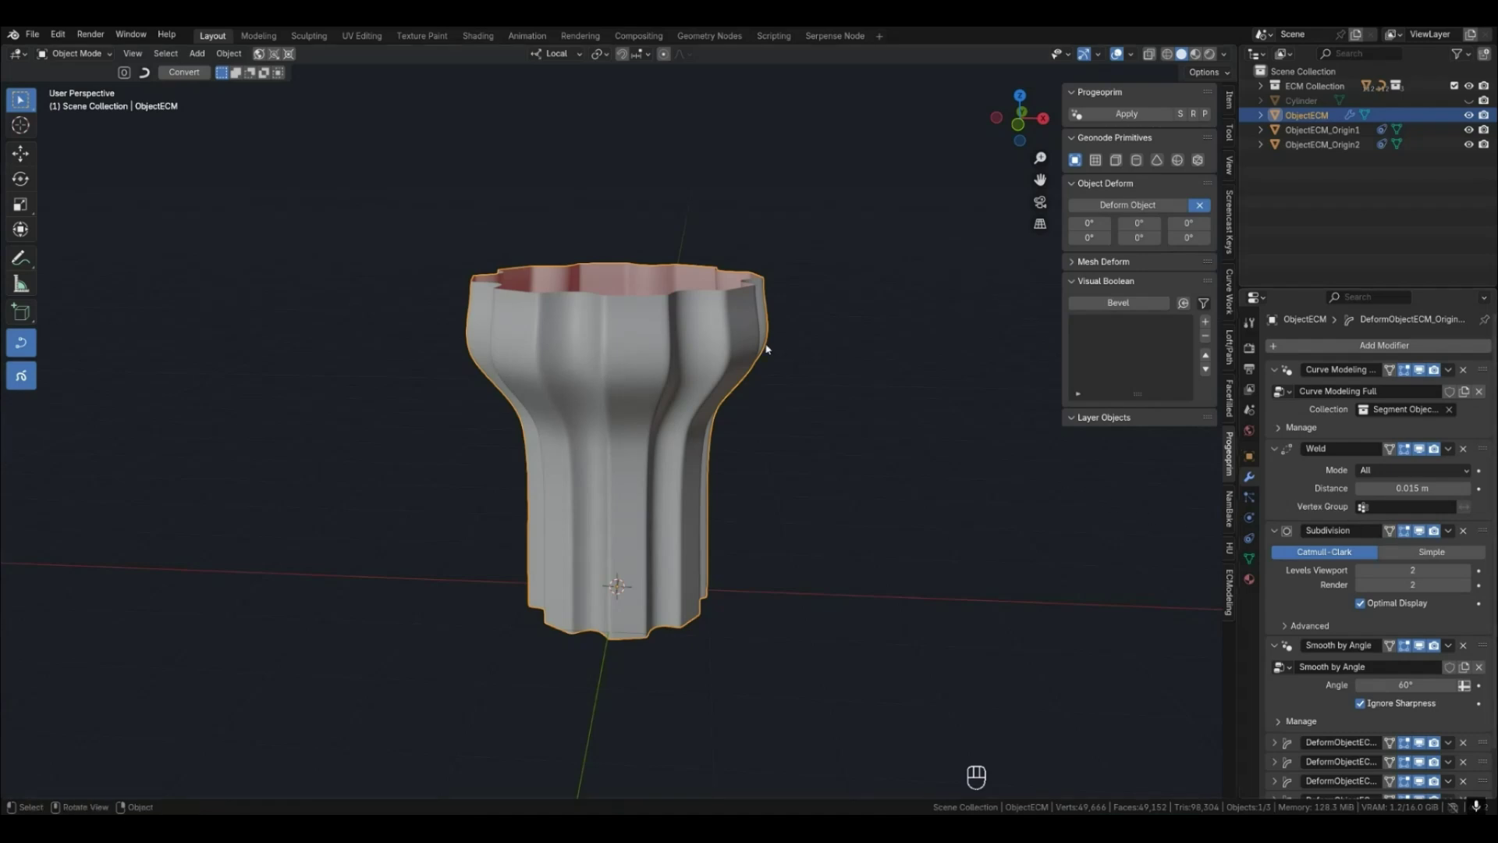
# Try the first and second upper-row Deform Object angles, and reset both to 0°.
pyautogui.moveTo(1088, 223)
pyautogui.mouseDown()
pyautogui.moveTo(1041, 223)
pyautogui.moveTo(1085, 223)
pyautogui.mouseUp()
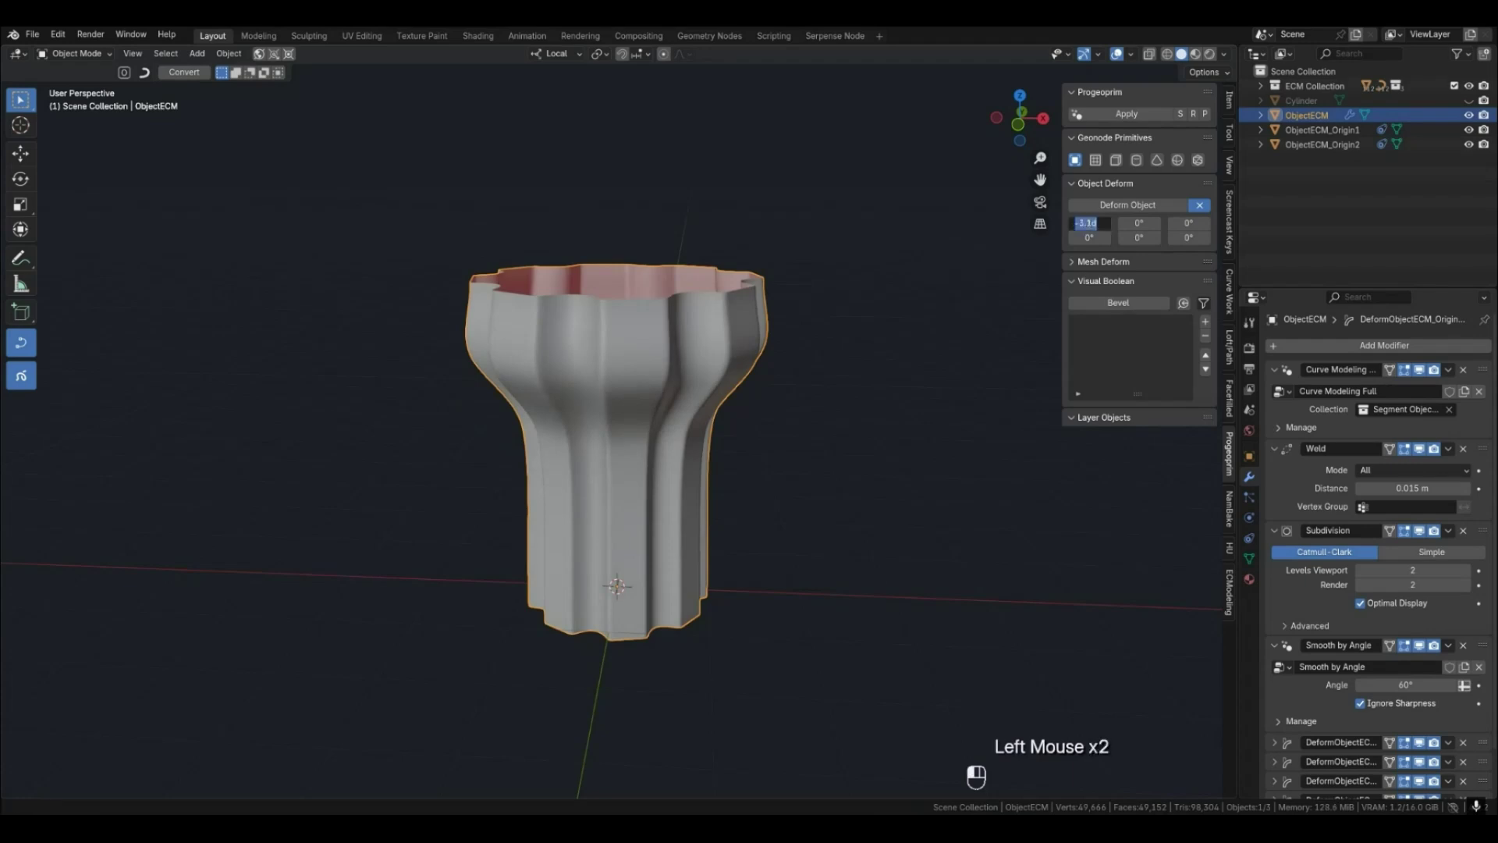
pyautogui.write('0')
pyautogui.press('Return')
pyautogui.moveTo(1139, 223); pyautogui.dragTo(1187, 237)
pyautogui.click(1146, 223)
pyautogui.write('0')
pyautogui.press('Return')
# Bend the model by setting the second lower-row Deform Object angle to about 93.3°, and view it from the front.
pyautogui.moveTo(877, 466); pyautogui.dragTo(879, 432, button='middle')
pyautogui.moveTo(1139, 238)
pyautogui.mouseDown()
pyautogui.moveTo(1092, 237)
pyautogui.moveTo(1150, 238)
pyautogui.mouseUp()
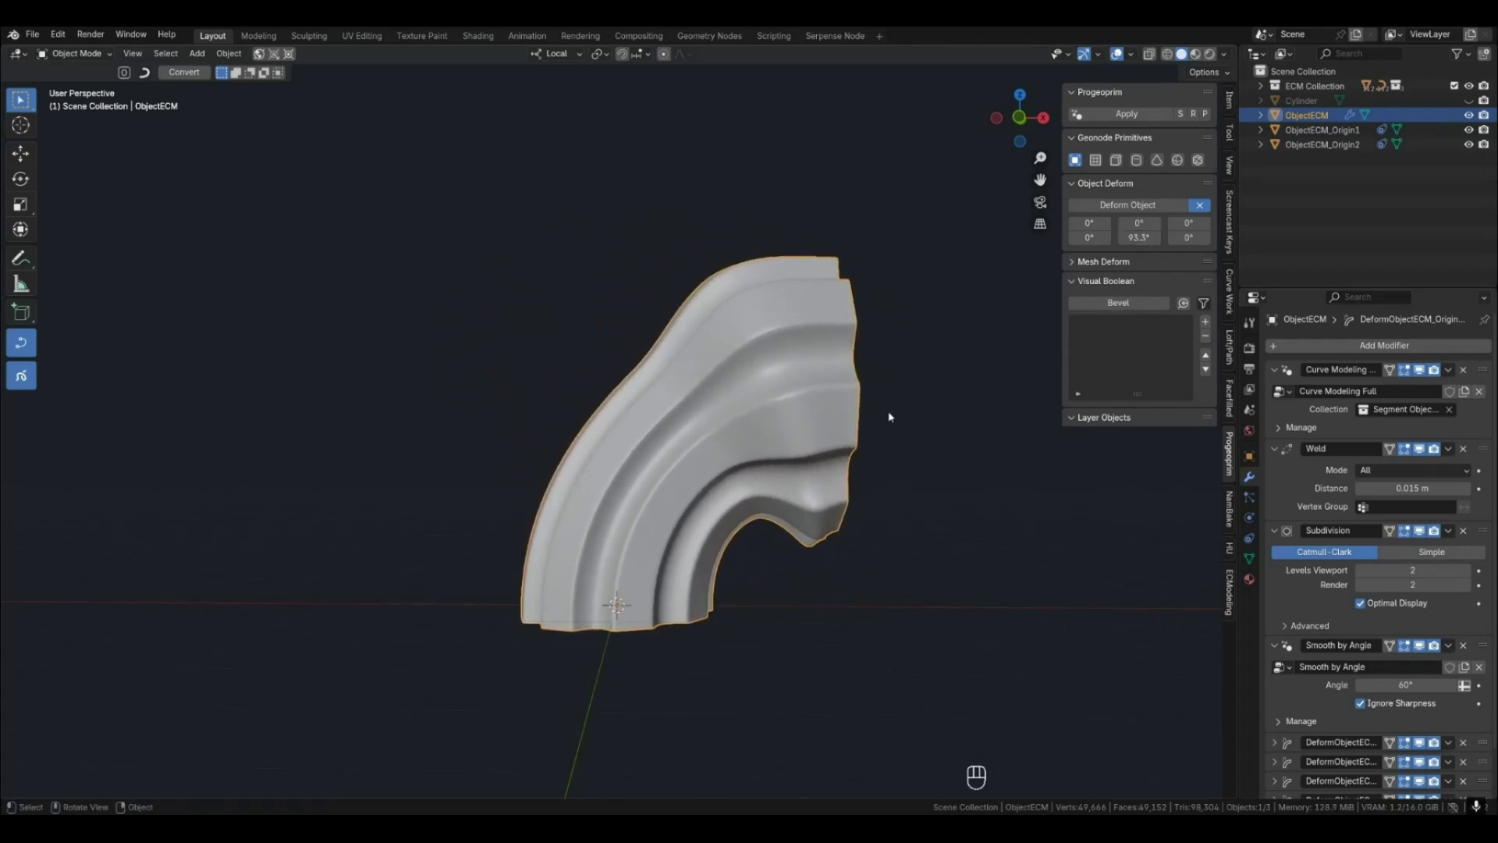
pyautogui.press('KP_1')
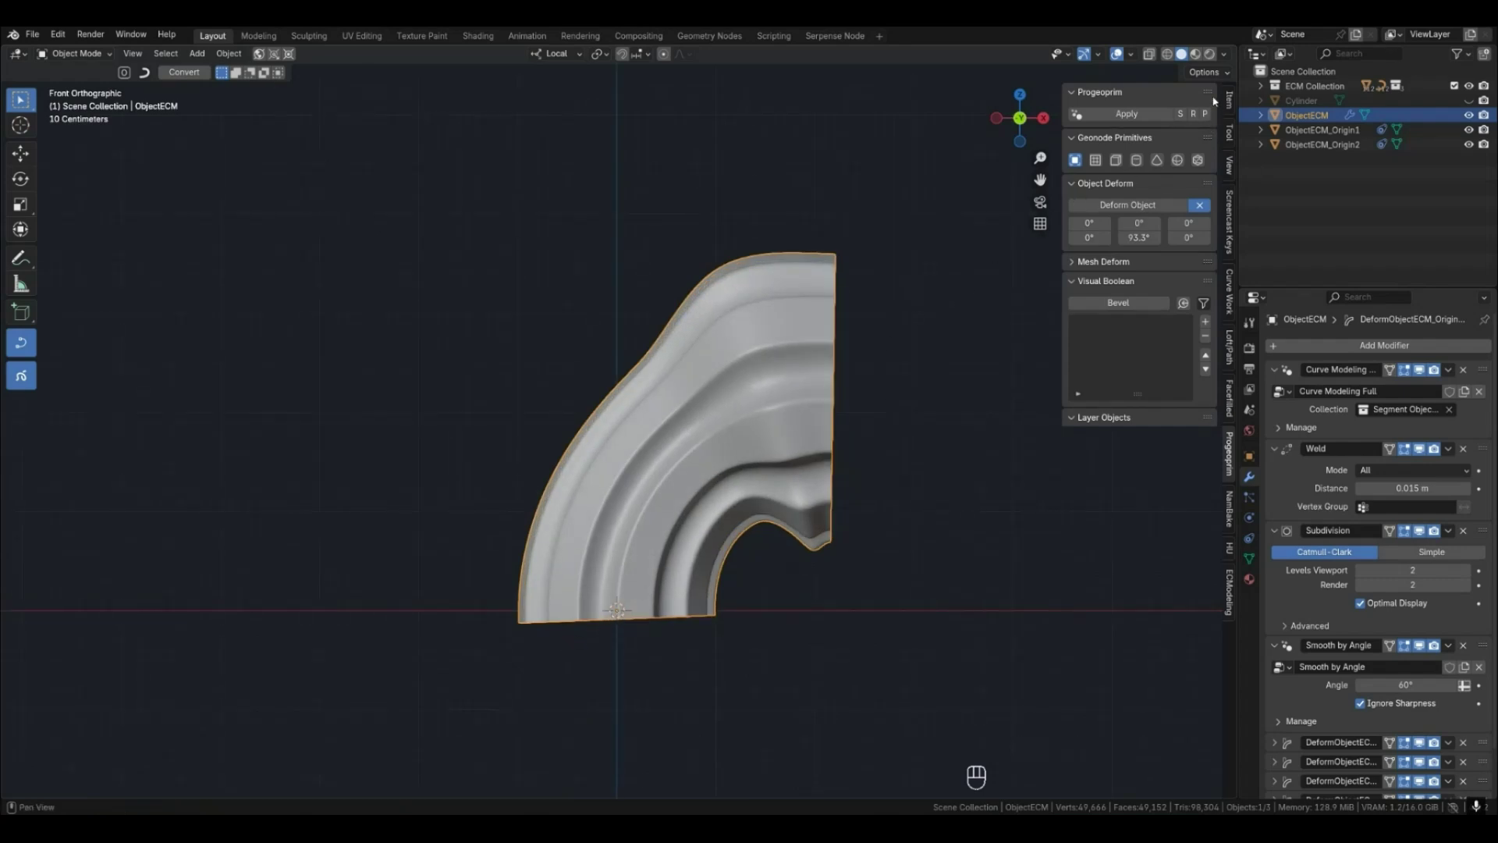
# With Affect Only Origins enabled, move the model's origin about 0.089 m down along local Z, and disable the option.
pyautogui.click(1205, 72)
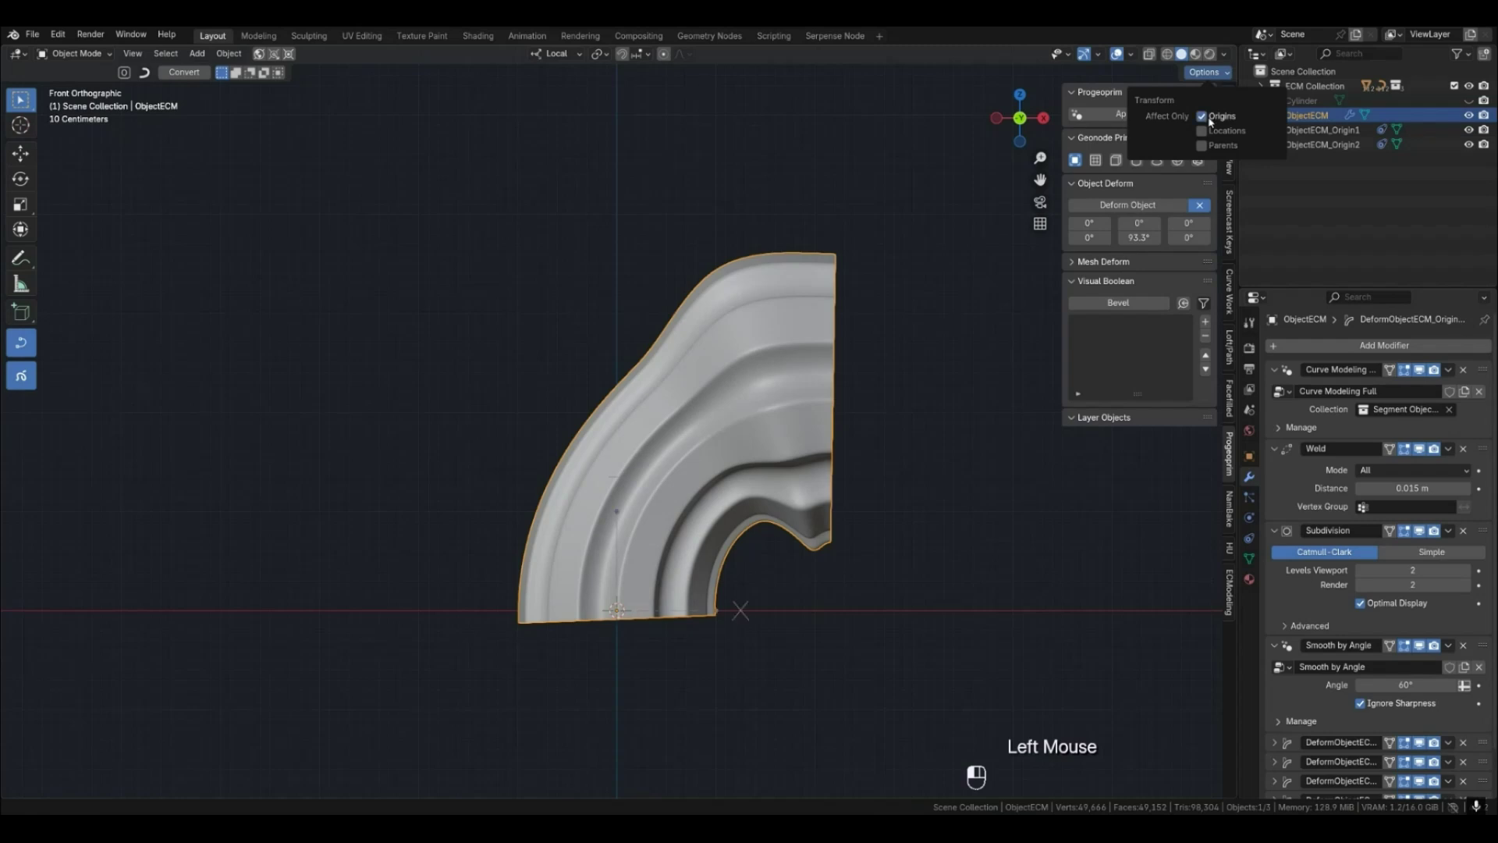
pyautogui.moveTo(629, 608); pyautogui.dragTo(629, 609)
pyautogui.click(22, 377)
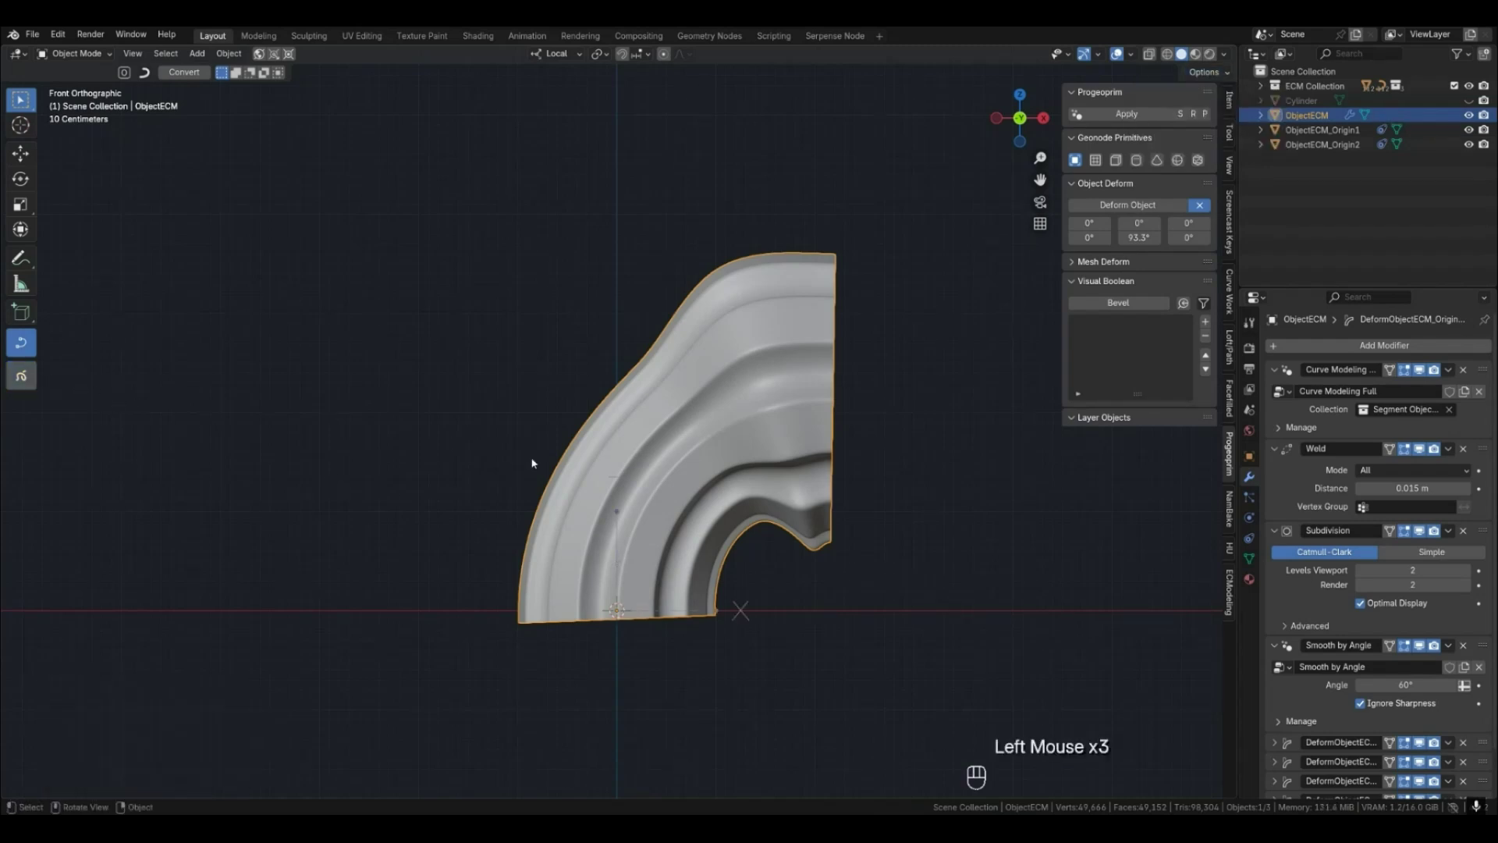
pyautogui.press('g')
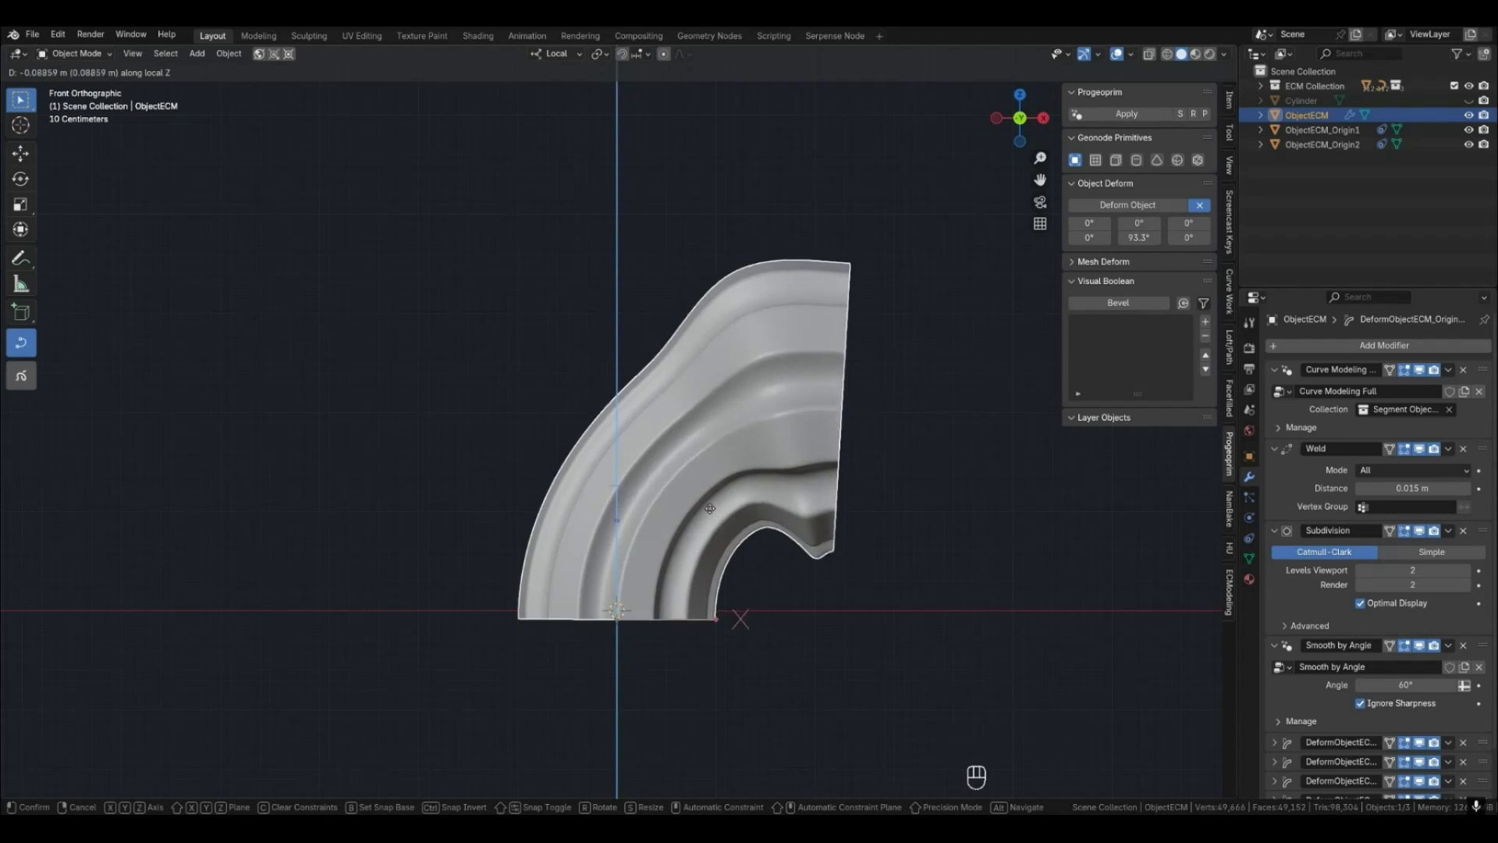
pyautogui.click(710, 509)
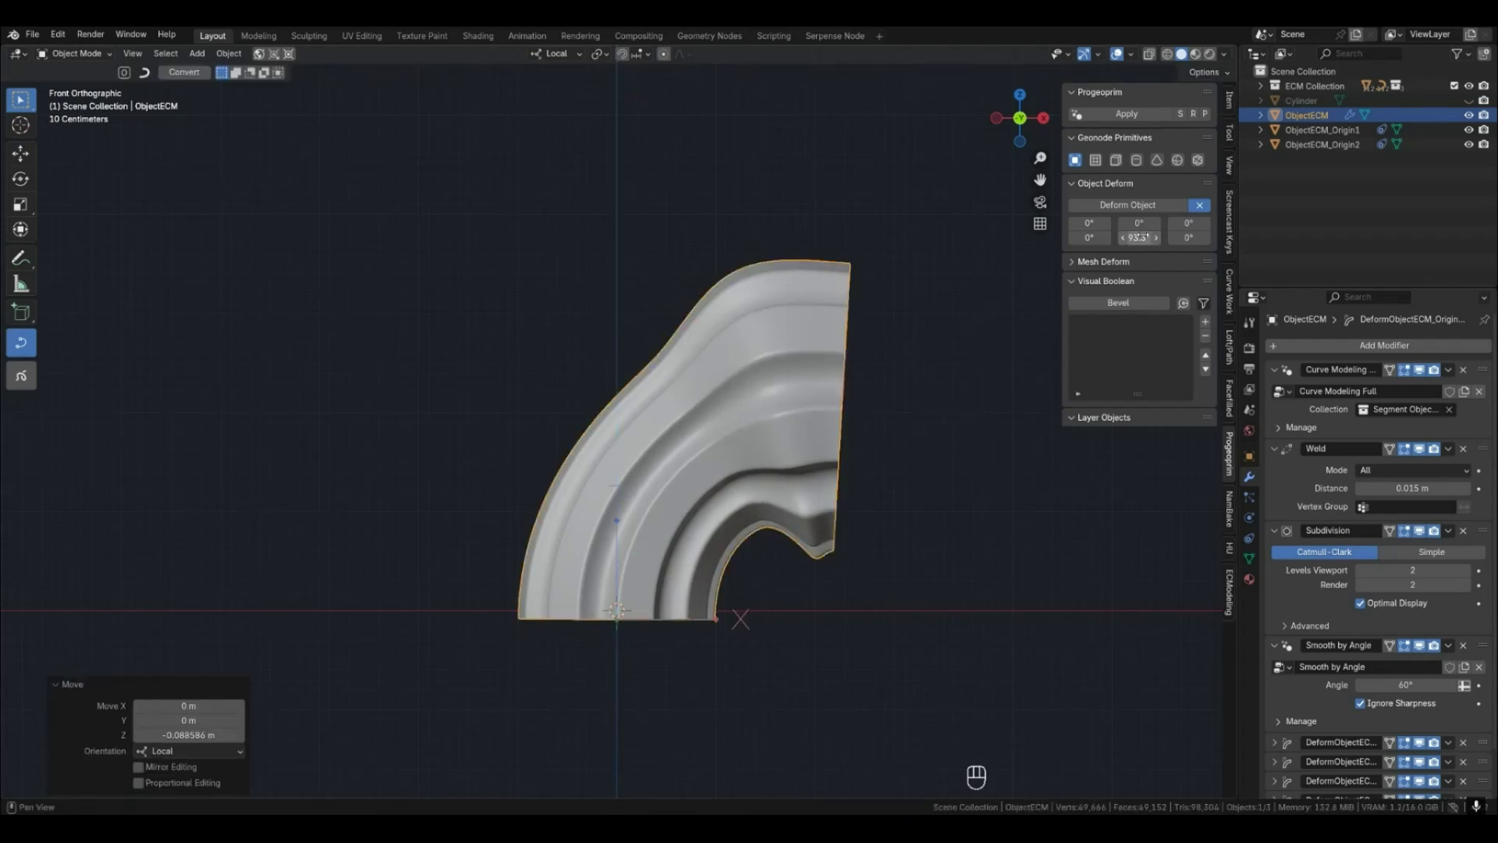
pyautogui.click(1205, 72)
pyautogui.click(1203, 116)
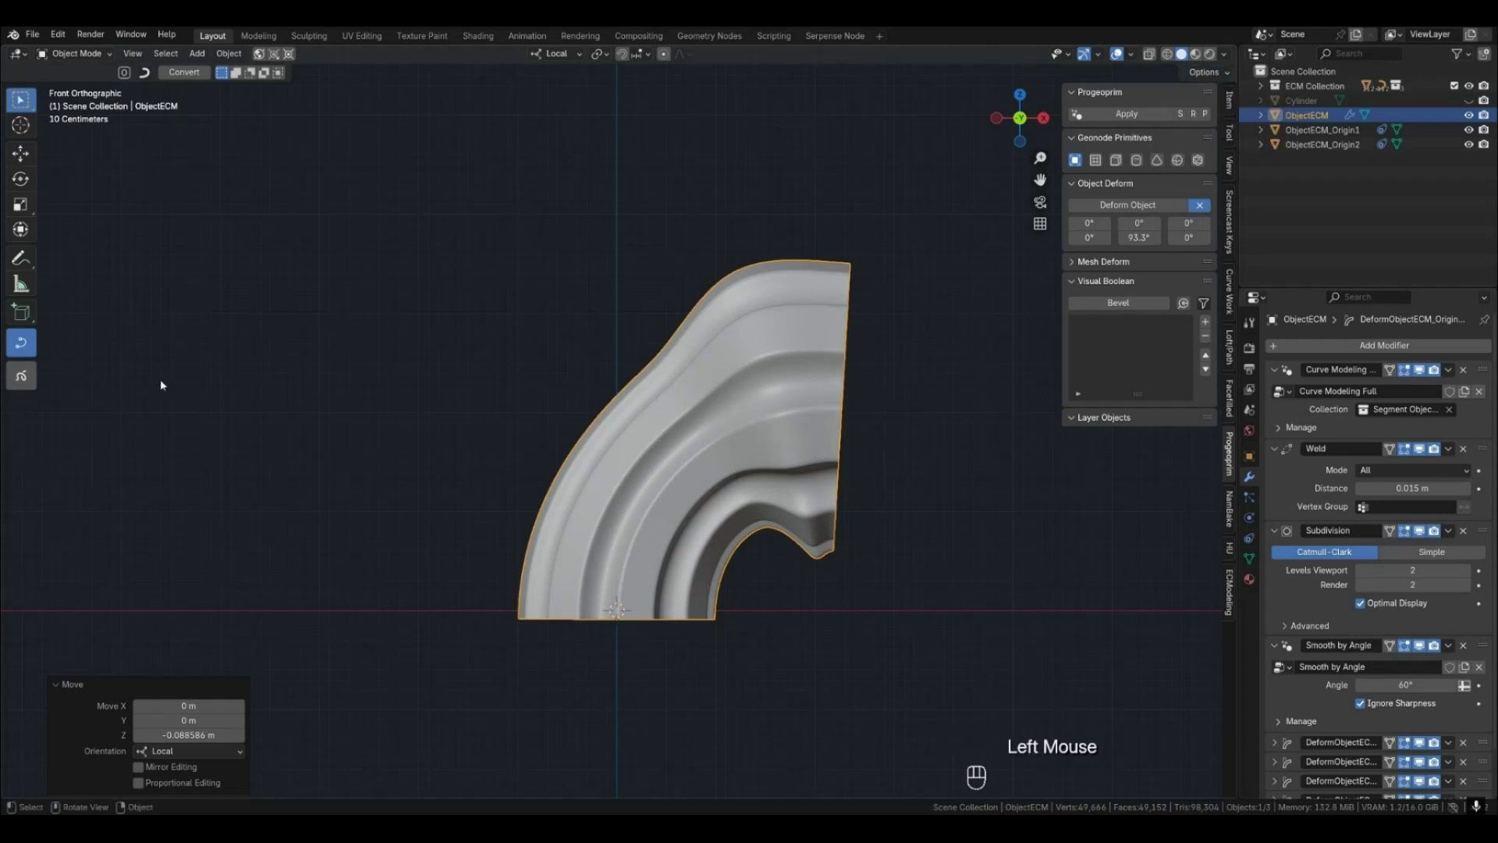
pyautogui.click(34, 383)
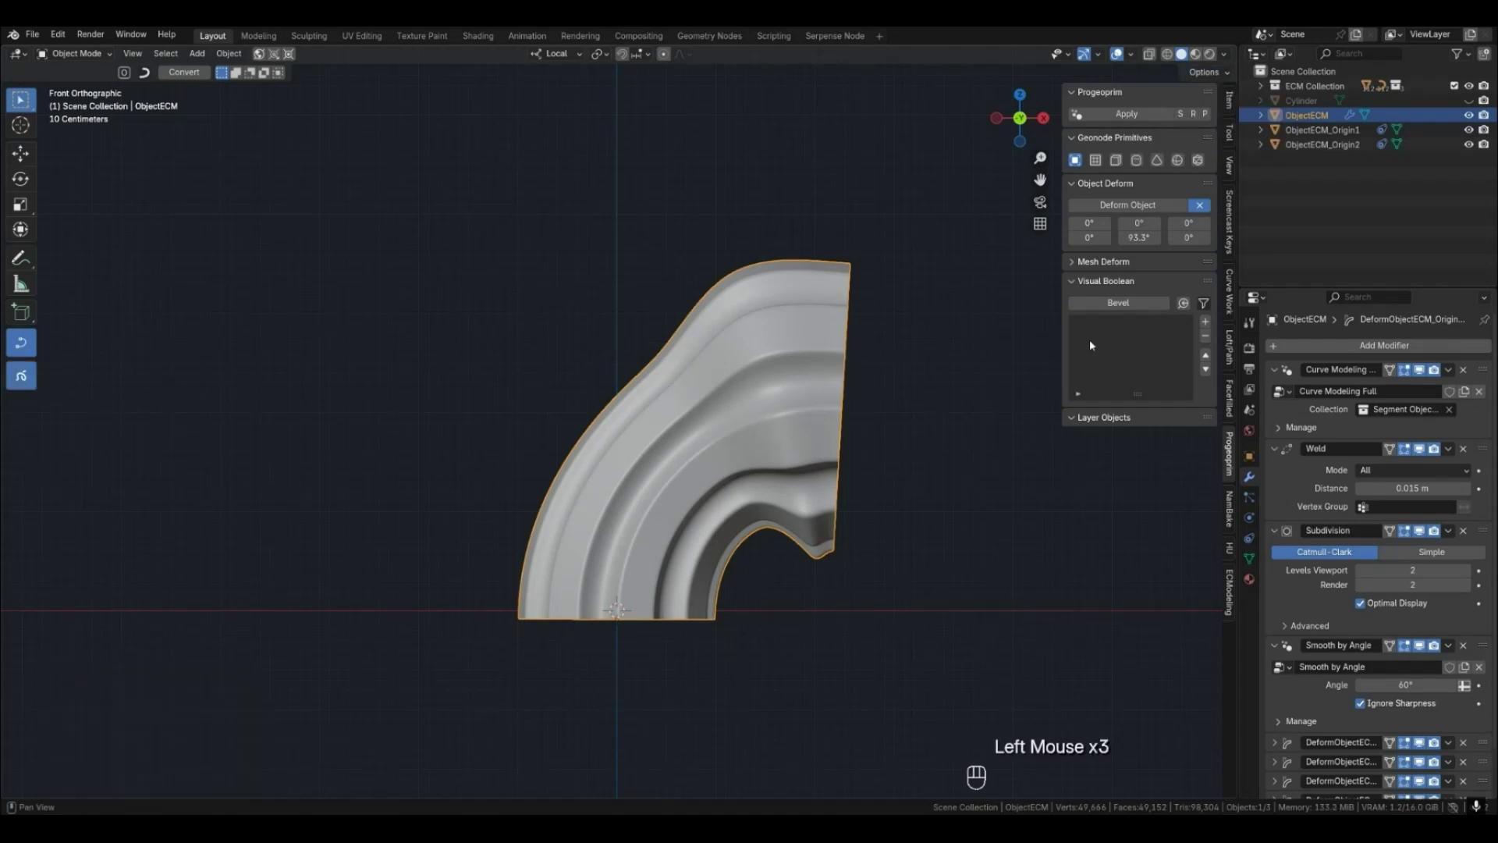
# Set the second lower-row Deform Object angle to about 91.8°, and compare the bent model with its undeformed curves.
pyautogui.moveTo(1139, 238)
pyautogui.mouseDown()
pyautogui.moveTo(1100, 237)
pyautogui.moveTo(1162, 237)
pyautogui.mouseUp()
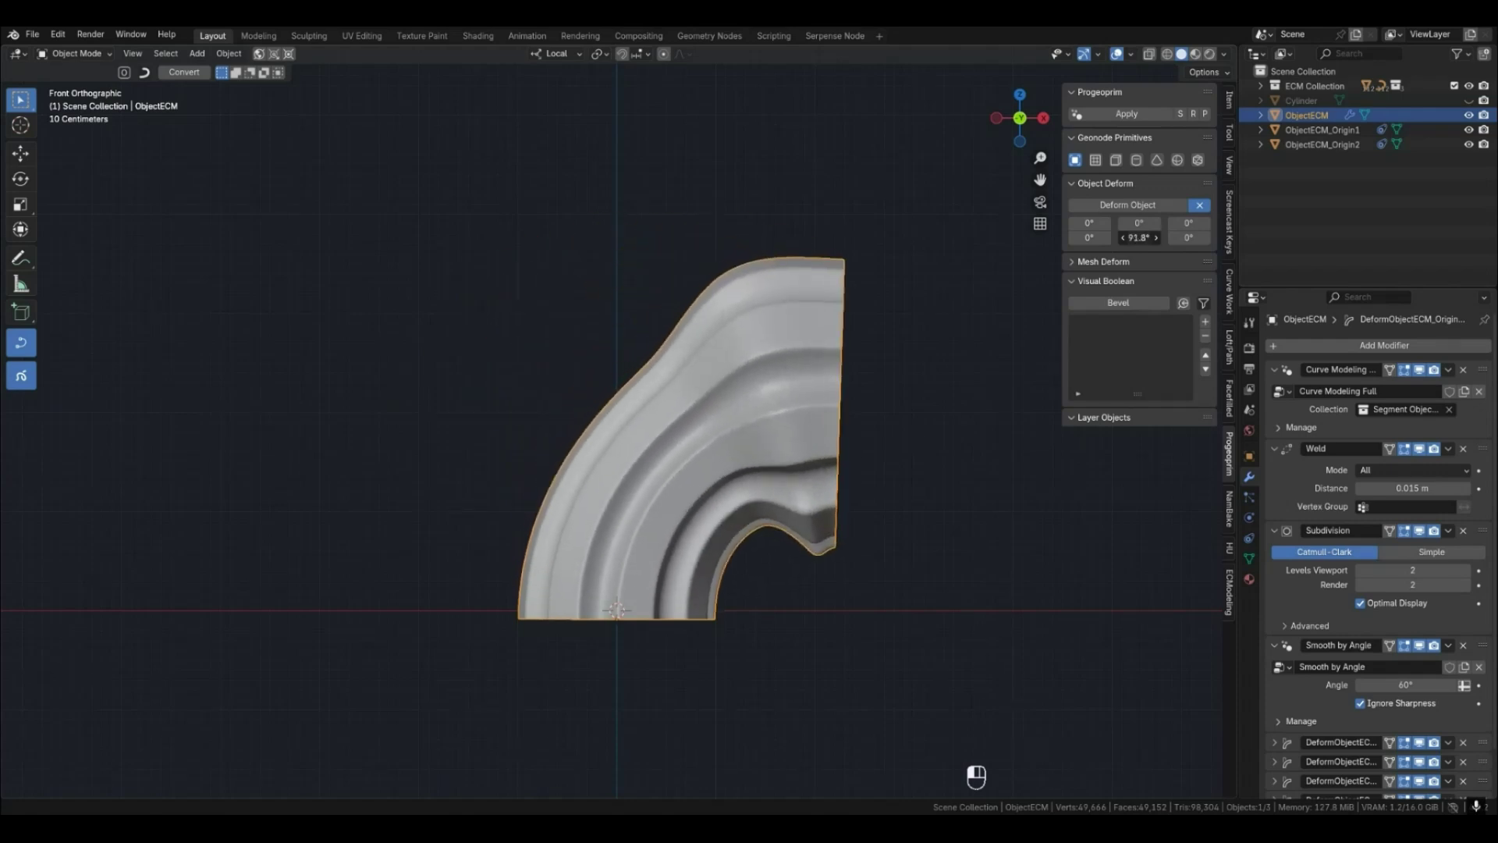
pyautogui.moveTo(878, 276); pyautogui.dragTo(879, 351, button='middle')
pyautogui.scroll(-2, 788, 327)
pyautogui.scroll(2, 792, 507)
pyautogui.moveTo(739, 462)
pyautogui.mouseDown(button='middle')
pyautogui.moveTo(753, 473)
pyautogui.moveTo(726, 465)
pyautogui.mouseUp(button='middle')
pyautogui.scroll(1, 725, 463)
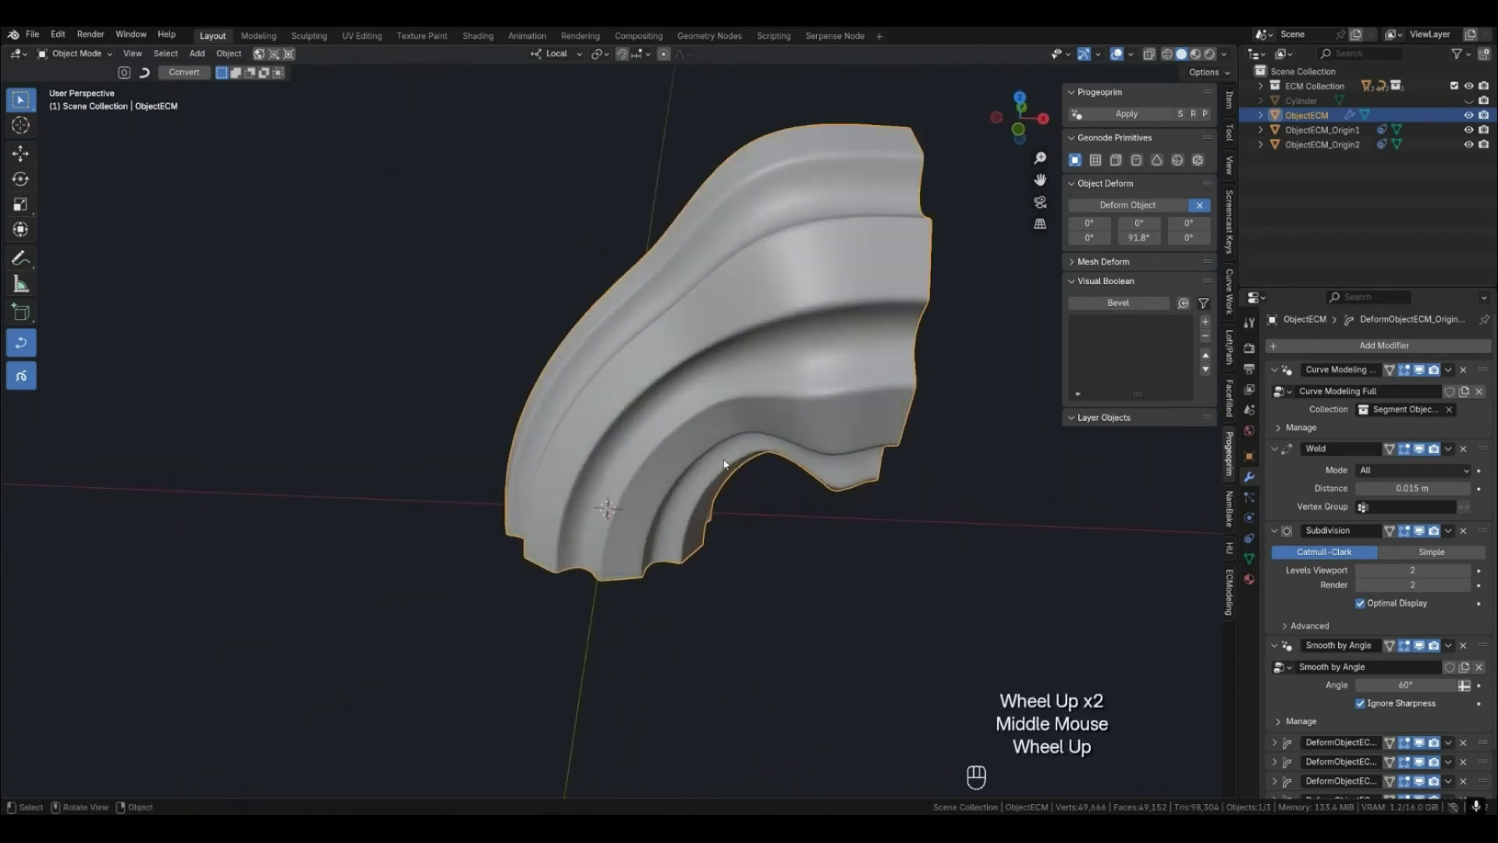
pyautogui.click(803, 508)
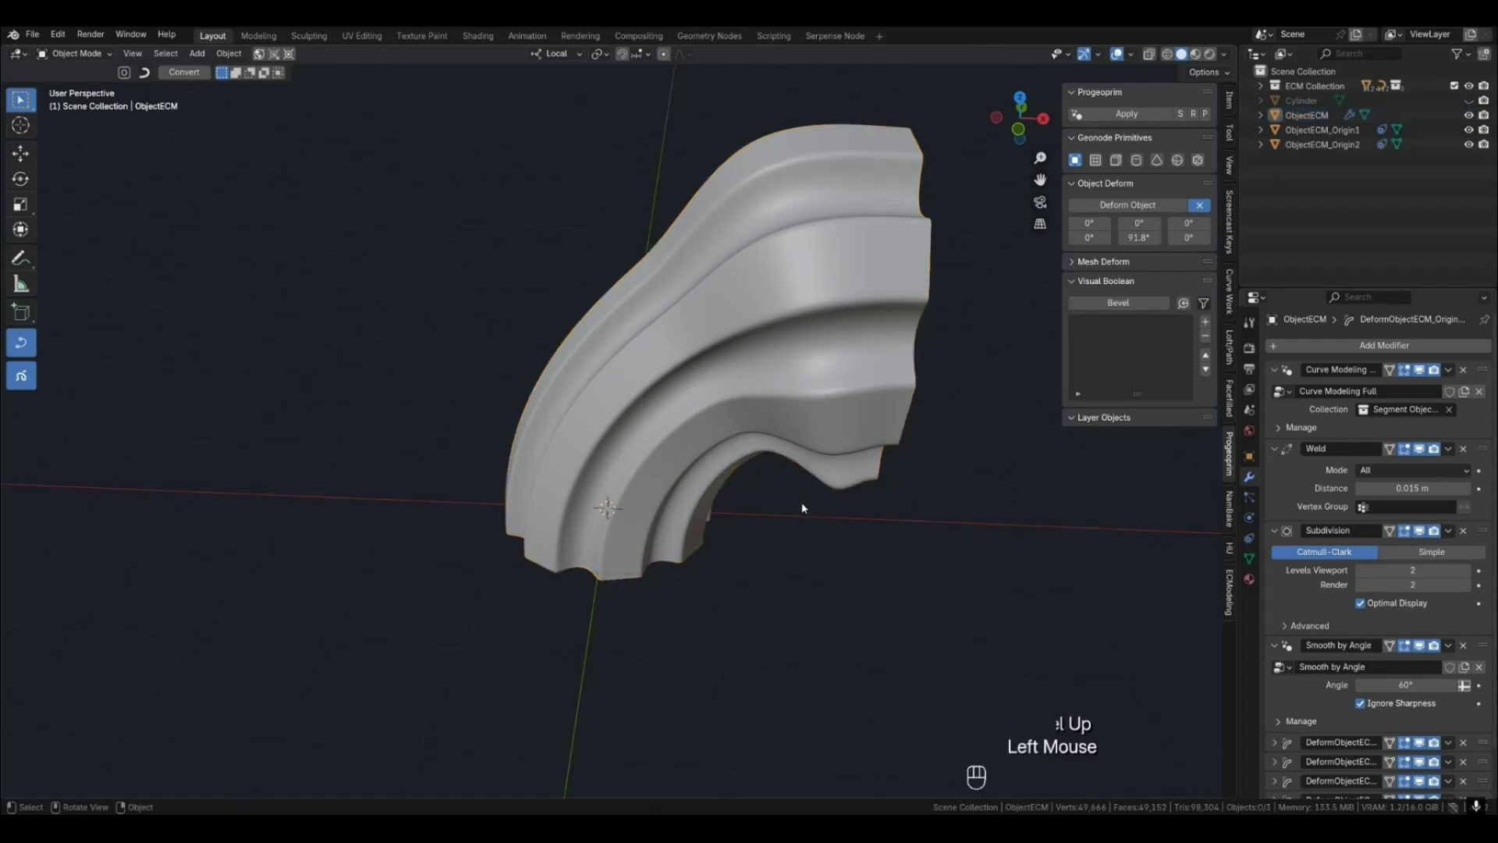
pyautogui.click(706, 423)
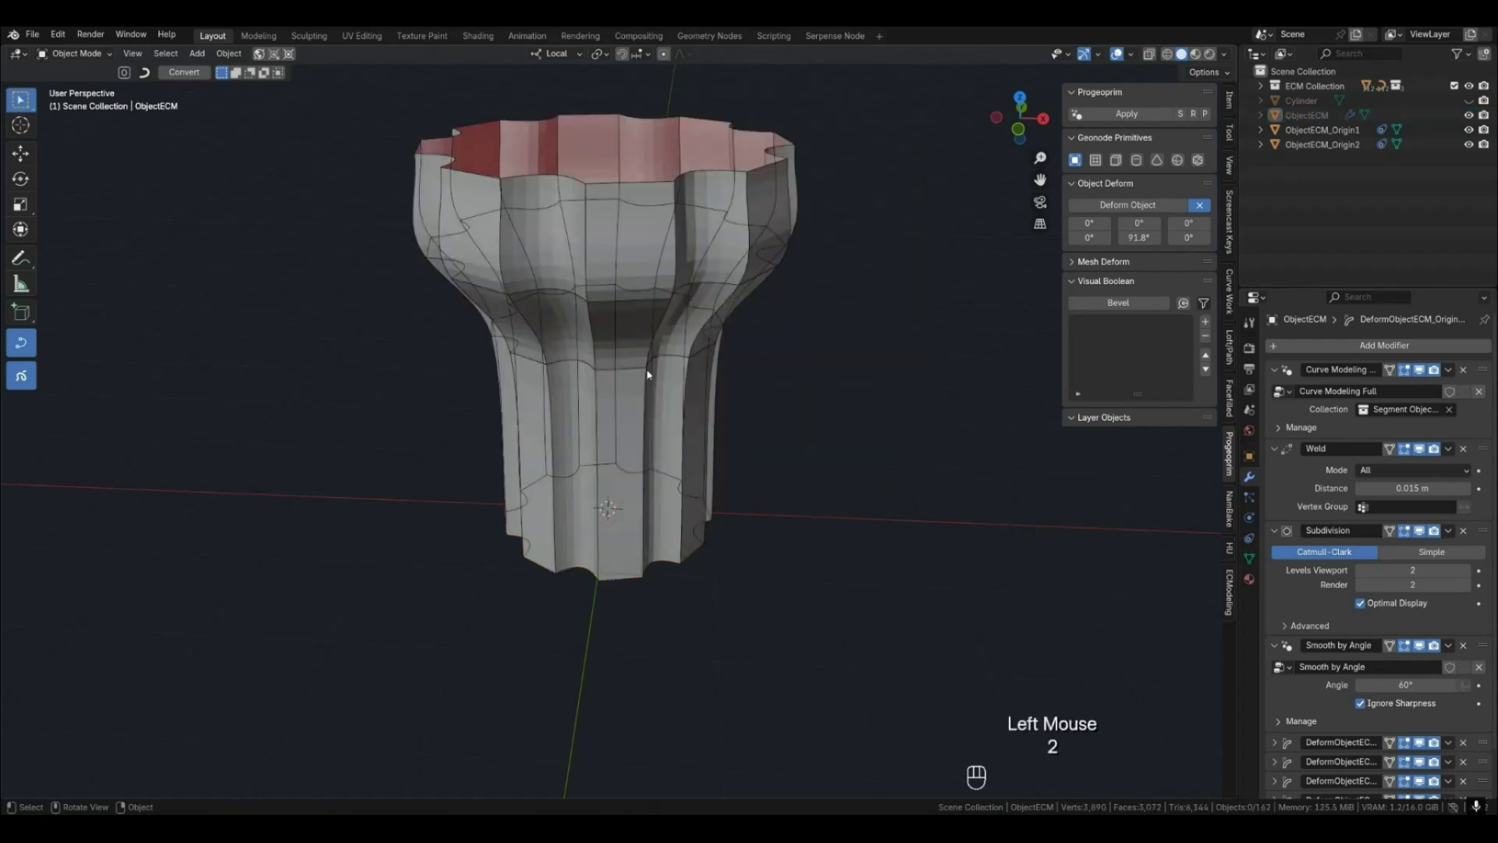
pyautogui.press('4')
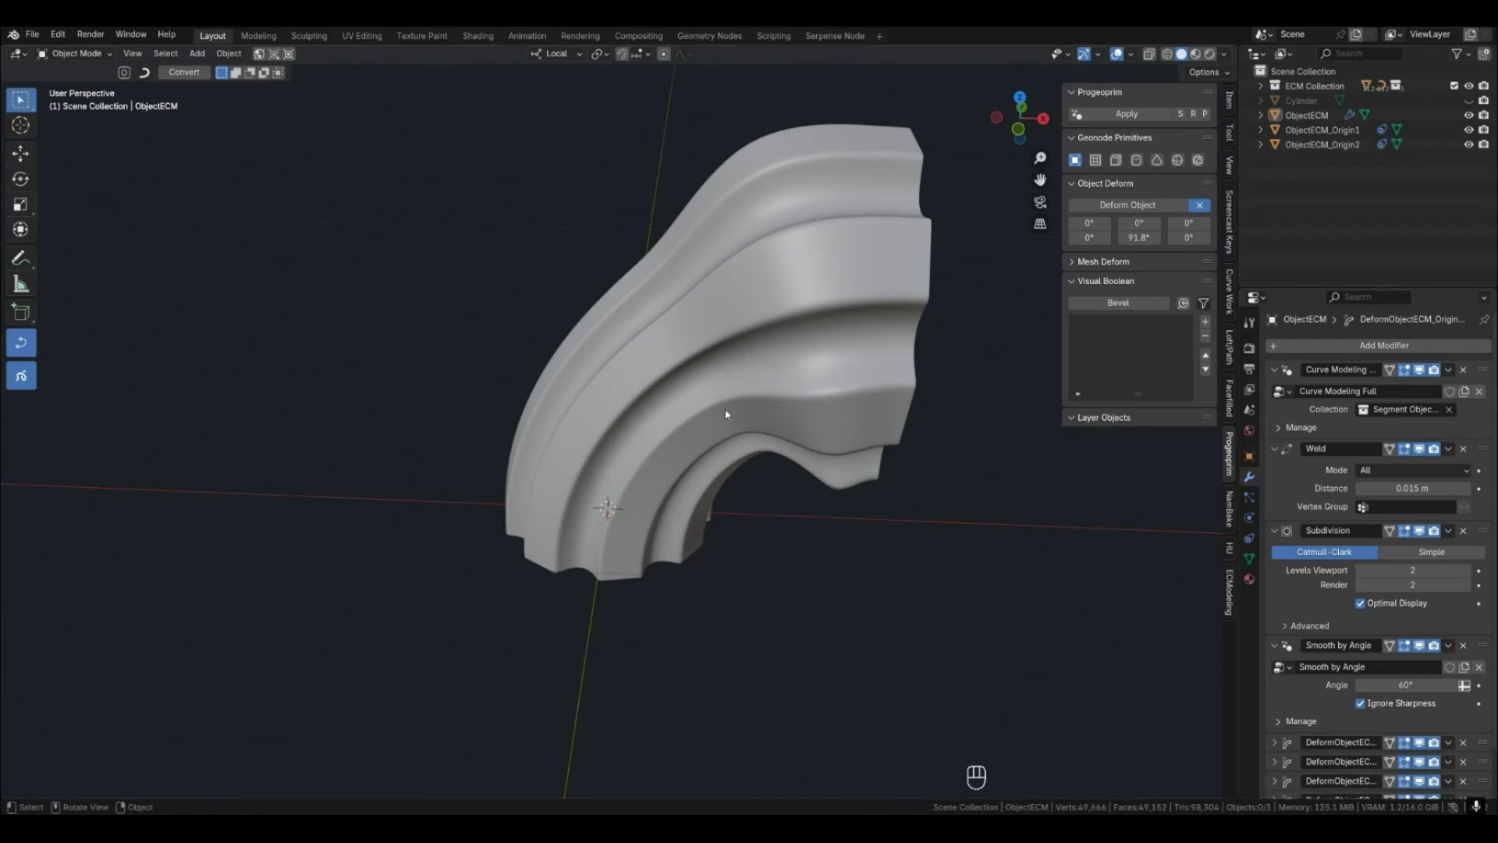
# Round one flat vertical strip by moving the middle points of its four stacked horizontal curves outward in the top view.
pyautogui.press('2')
pyautogui.moveTo(658, 453); pyautogui.dragTo(625, 608, button='middle')
pyautogui.scroll(2, 617, 593)
pyautogui.click(613, 568)
pyautogui.keyDown('shift'); pyautogui.click(622, 335); pyautogui.keyUp('shift')
pyautogui.keyDown('shift'); pyautogui.click(624, 270); pyautogui.keyUp('shift')
pyautogui.keyDown('shift'); pyautogui.click(726, 336); pyautogui.keyUp('shift')
pyautogui.scroll(-1, 727, 334)
pyautogui.moveTo(727, 333); pyautogui.dragTo(729, 414, button='middle')
pyautogui.press('KP_7')
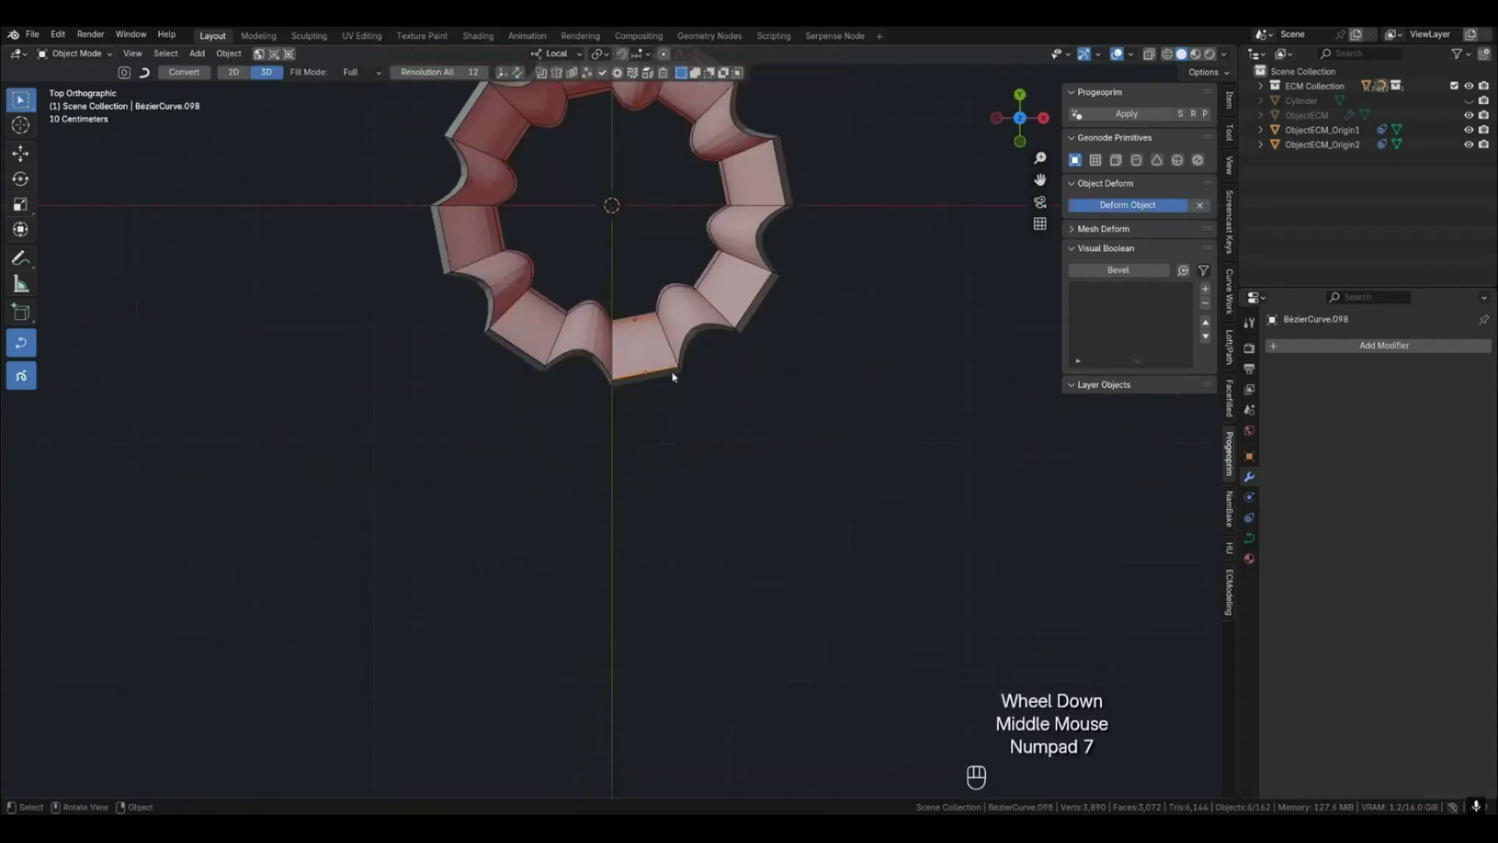
pyautogui.hotkey('alt', 'c')
pyautogui.press('g')
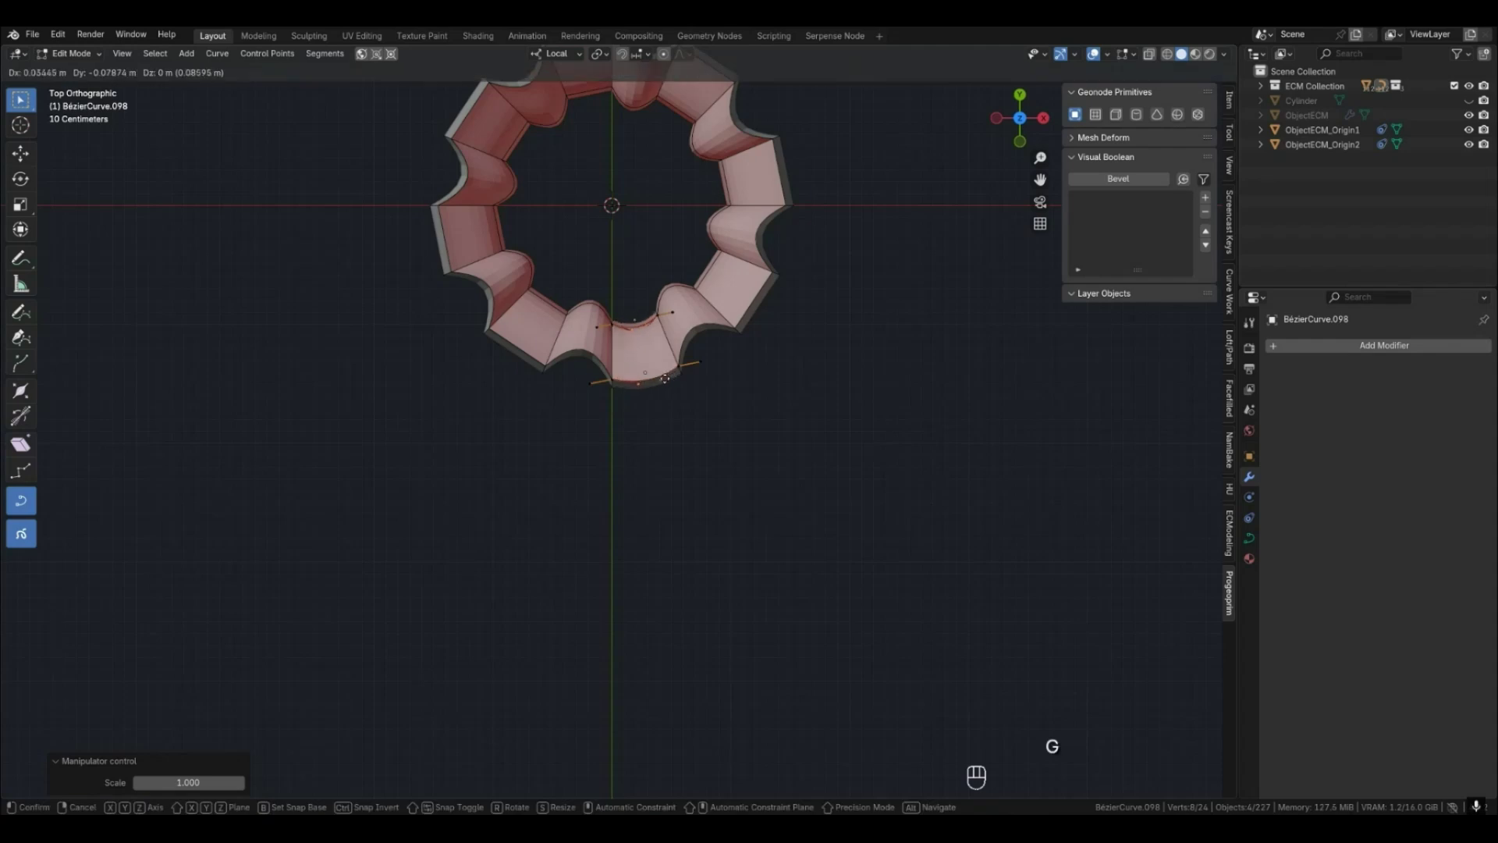
pyautogui.click(659, 390)
pyautogui.moveTo(659, 390); pyautogui.dragTo(751, 311, button='middle')
pyautogui.press('Tab')
pyautogui.click(762, 434)
pyautogui.moveTo(762, 435); pyautogui.dragTo(742, 435, button='middle')
pyautogui.scroll(2, 735, 435)
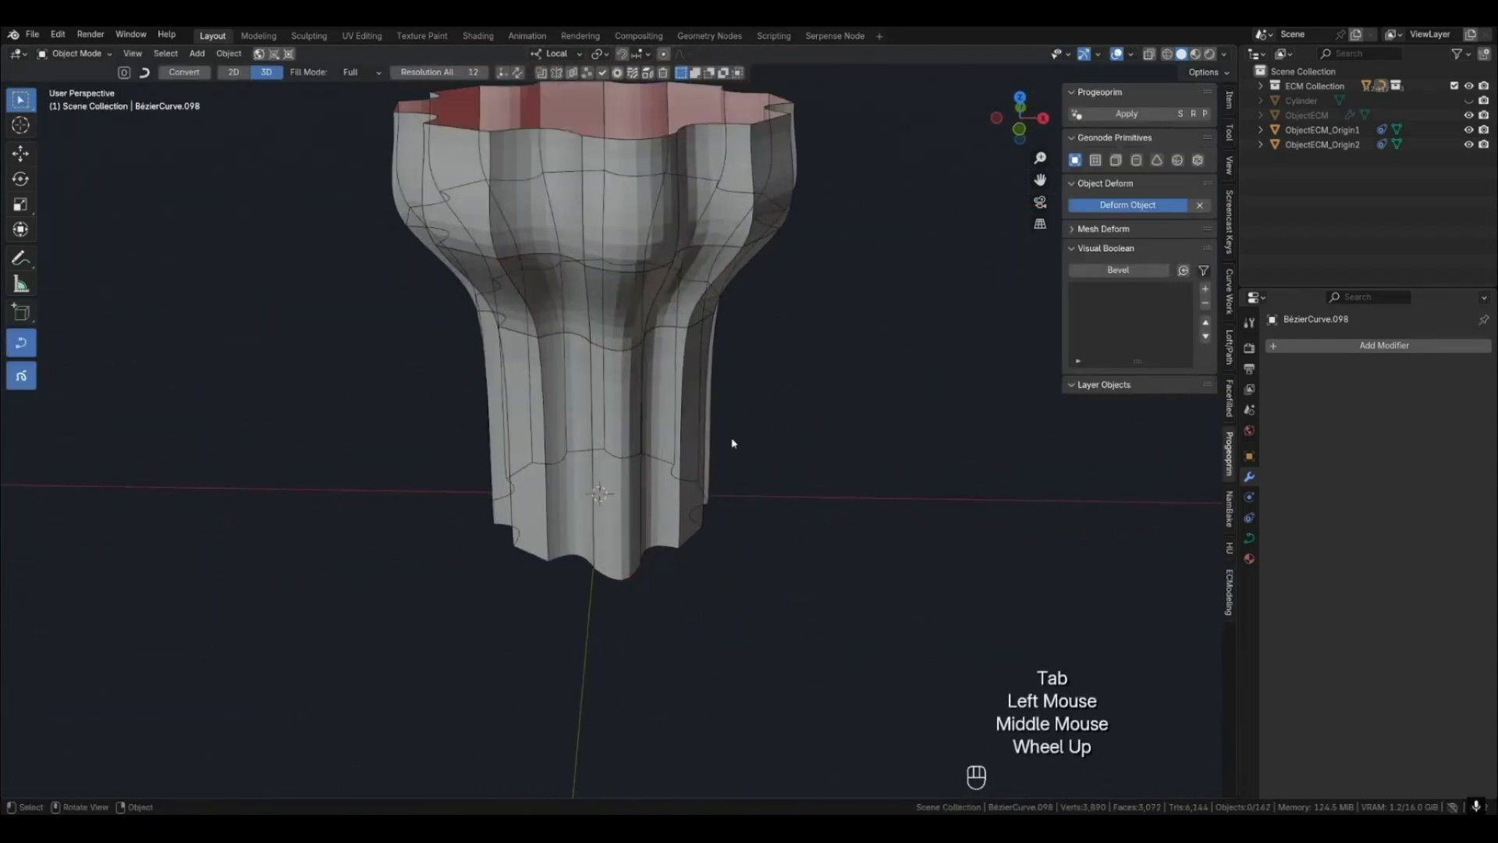
# Examine the rounded strip in Model, Curve and Segment modes, and inspect one neck segment.
pyautogui.press('KP_4')
pyautogui.moveTo(768, 437); pyautogui.dragTo(671, 419, button='middle')
pyautogui.moveTo(659, 631); pyautogui.dragTo(588, 624, button='middle')
pyautogui.moveTo(794, 381); pyautogui.dragTo(623, 409, button='middle')
pyautogui.press('2')
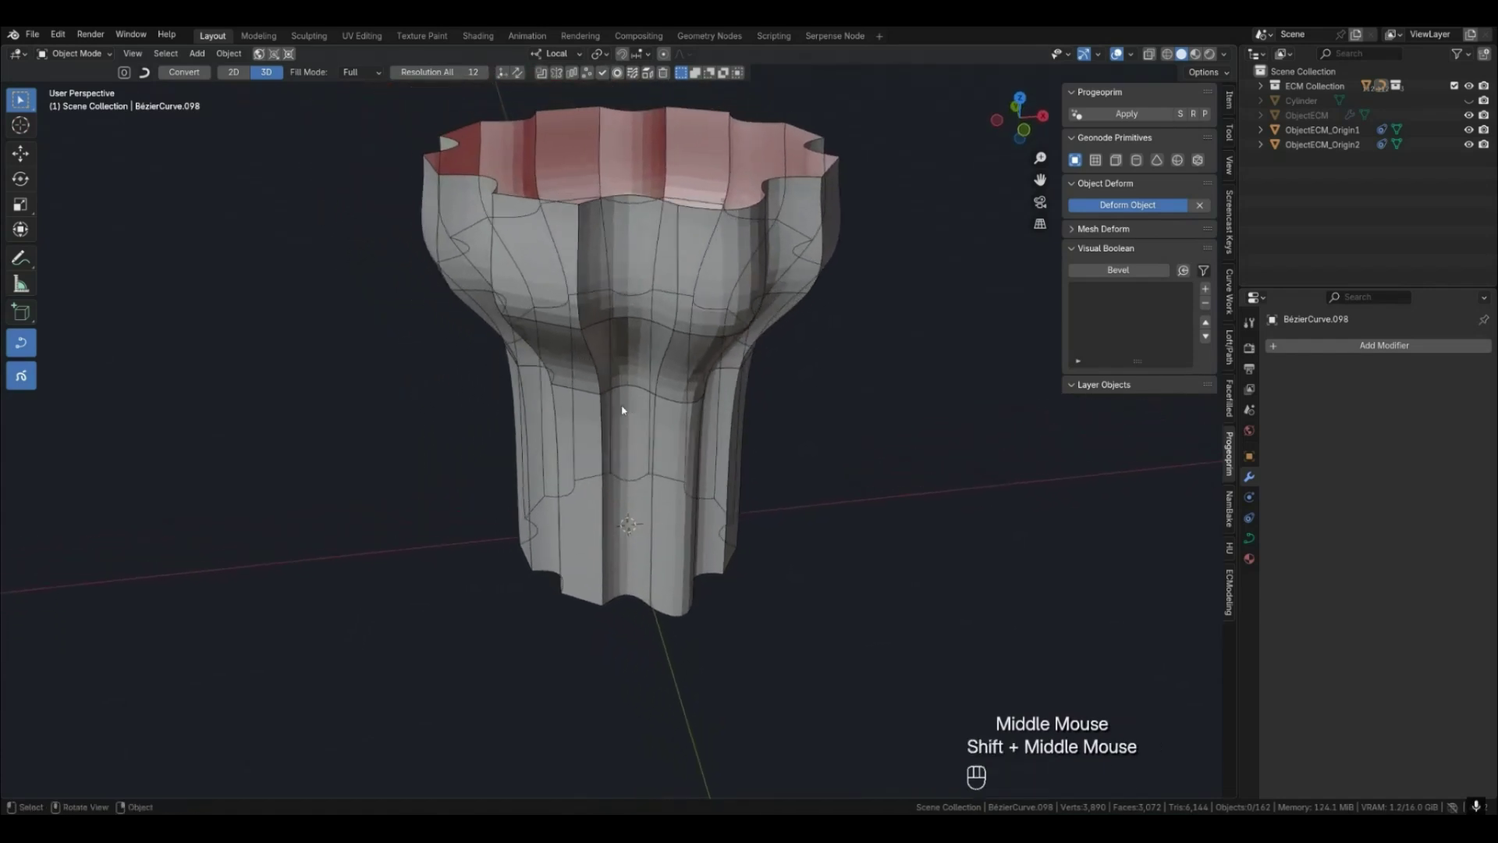
pyautogui.press('4')
pyautogui.press('3')
pyautogui.click(577, 368)
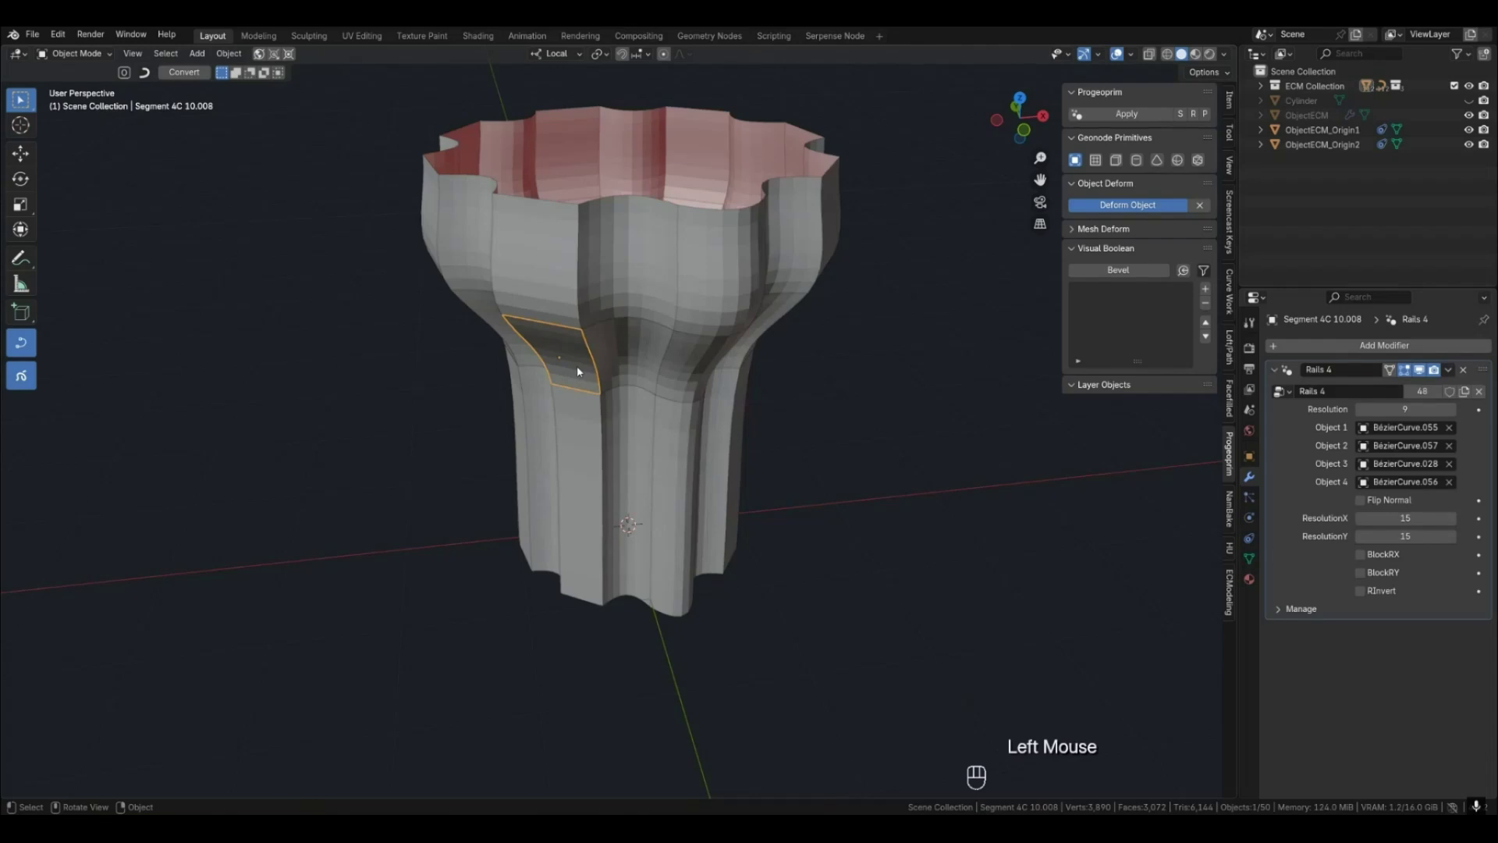
pyautogui.click(774, 468)
pyautogui.moveTo(775, 468); pyautogui.dragTo(709, 503, button='middle')
# Display the model in Model mode and set its second lower-row Deform Object angle to about 49.5°.
pyautogui.press('4')
pyautogui.scroll(-1, 772, 474)
pyautogui.click(847, 366)
pyautogui.moveTo(1139, 237); pyautogui.dragTo(1088, 237)
pyautogui.click(888, 517)
pyautogui.moveTo(888, 518); pyautogui.dragTo(807, 480, button='middle')
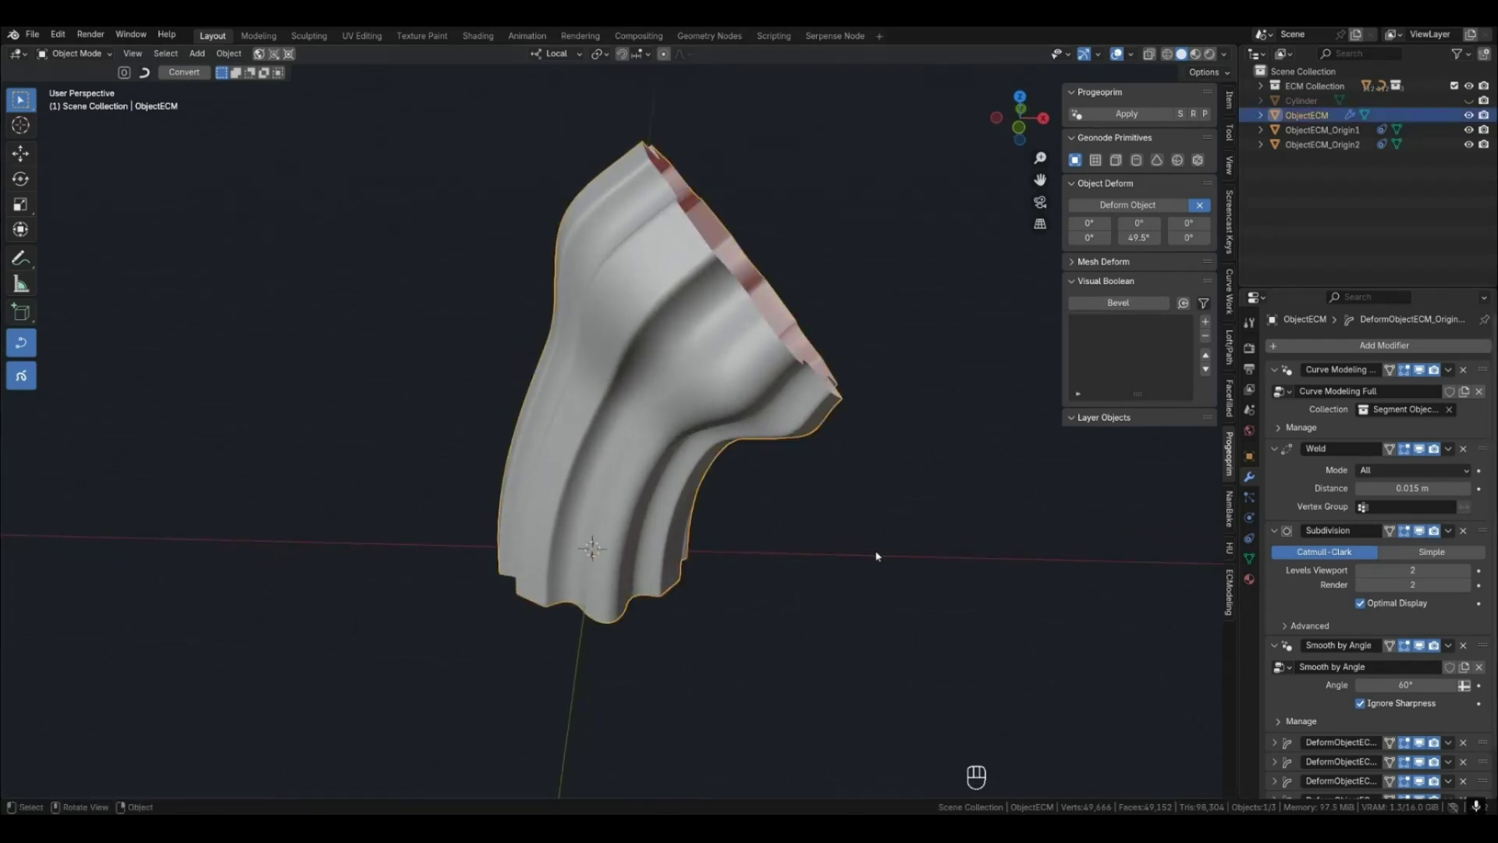
# Delete four flat segments spaced around the neck to leave four openings.
pyautogui.press('2')
pyautogui.moveTo(876, 555); pyautogui.dragTo(726, 502, button='middle')
pyautogui.click(528, 408)
pyautogui.press('3')
pyautogui.click(529, 408)
pyautogui.moveTo(535, 421); pyautogui.dragTo(581, 457, button='middle')
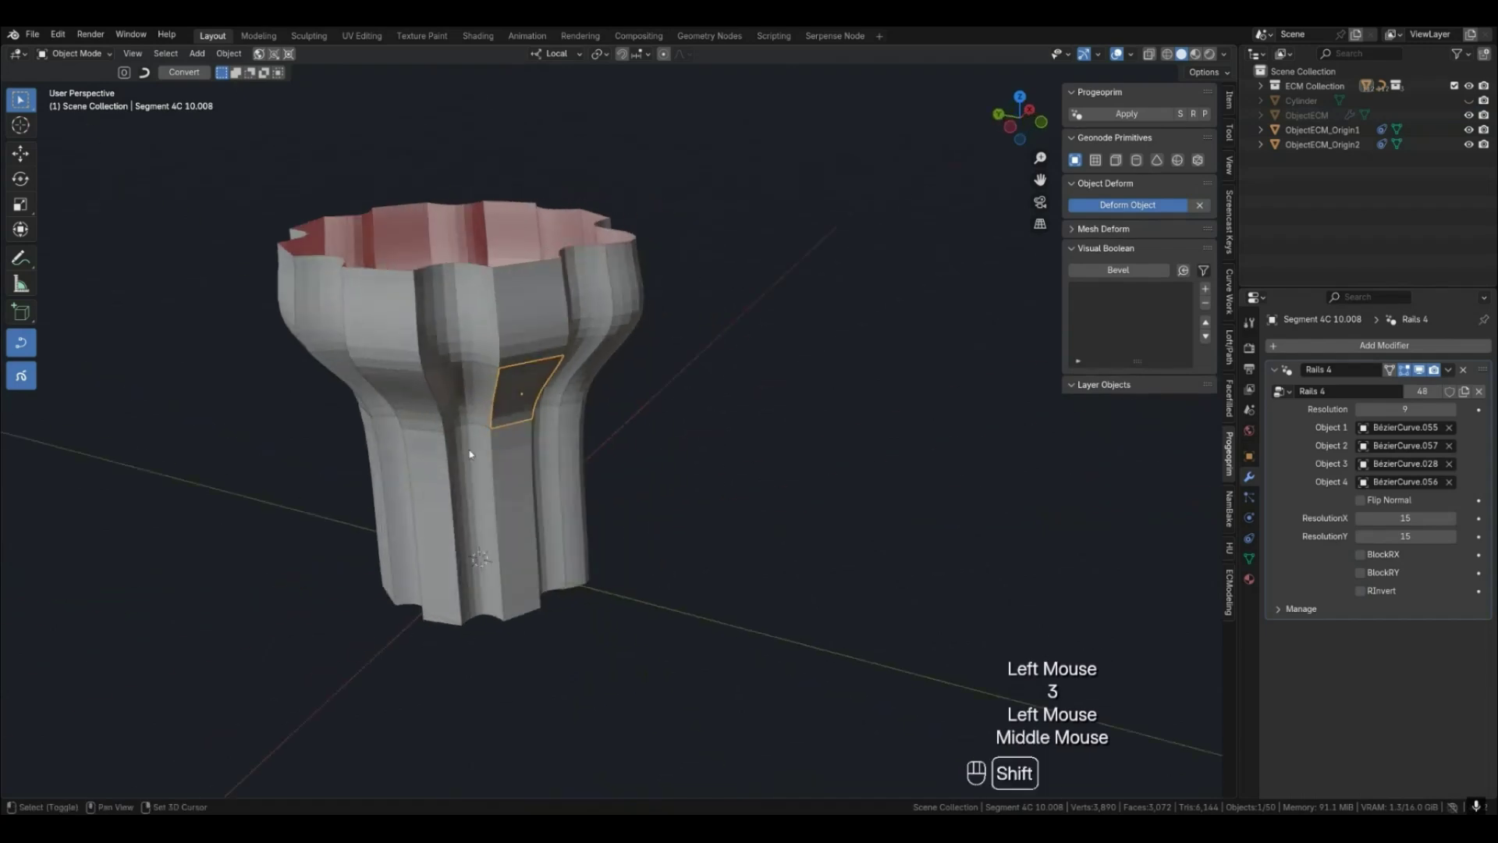
pyautogui.keyDown('shift'); pyautogui.moveTo(547, 457); pyautogui.dragTo(702, 472, button='middle'); pyautogui.keyUp('shift')
pyautogui.keyDown('shift'); pyautogui.click(647, 480); pyautogui.keyUp('shift')
pyautogui.moveTo(530, 496); pyautogui.dragTo(605, 519, button='middle')
pyautogui.keyDown('shift'); pyautogui.click(542, 532); pyautogui.keyUp('shift')
pyautogui.moveTo(515, 569); pyautogui.dragTo(664, 563, button='middle')
pyautogui.keyDown('shift'); pyautogui.click(686, 564); pyautogui.keyUp('shift')
pyautogui.scroll(-2, 733, 581)
pyautogui.press('x')
# Extrude the upper and lower boundary curves of all four neck openings outward into pairs of flaps.
pyautogui.press('2')
pyautogui.click(651, 528)
pyautogui.keyDown('shift'); pyautogui.click(689, 467); pyautogui.keyUp('shift')
pyautogui.moveTo(624, 507); pyautogui.dragTo(679, 519, button='middle')
pyautogui.keyDown('shift'); pyautogui.click(457, 561); pyautogui.keyUp('shift')
pyautogui.keyDown('shift'); pyautogui.click(422, 509); pyautogui.keyUp('shift')
pyautogui.keyDown('shift'); pyautogui.moveTo(421, 563); pyautogui.dragTo(715, 594, button='middle'); pyautogui.keyUp('shift')
pyautogui.keyDown('shift'); pyautogui.click(583, 618); pyautogui.keyUp('shift')
pyautogui.keyDown('shift'); pyautogui.click(533, 554); pyautogui.keyUp('shift')
pyautogui.moveTo(529, 595); pyautogui.dragTo(573, 647, button='middle')
pyautogui.keyDown('shift'); pyautogui.click(600, 476); pyautogui.keyUp('shift')
pyautogui.keyDown('shift'); pyautogui.click(550, 376); pyautogui.keyUp('shift')
pyautogui.keyDown('shift'); pyautogui.moveTo(757, 534); pyautogui.dragTo(683, 516, button='middle'); pyautogui.keyUp('shift')
pyautogui.scroll(-1, 653, 448)
pyautogui.press('e')
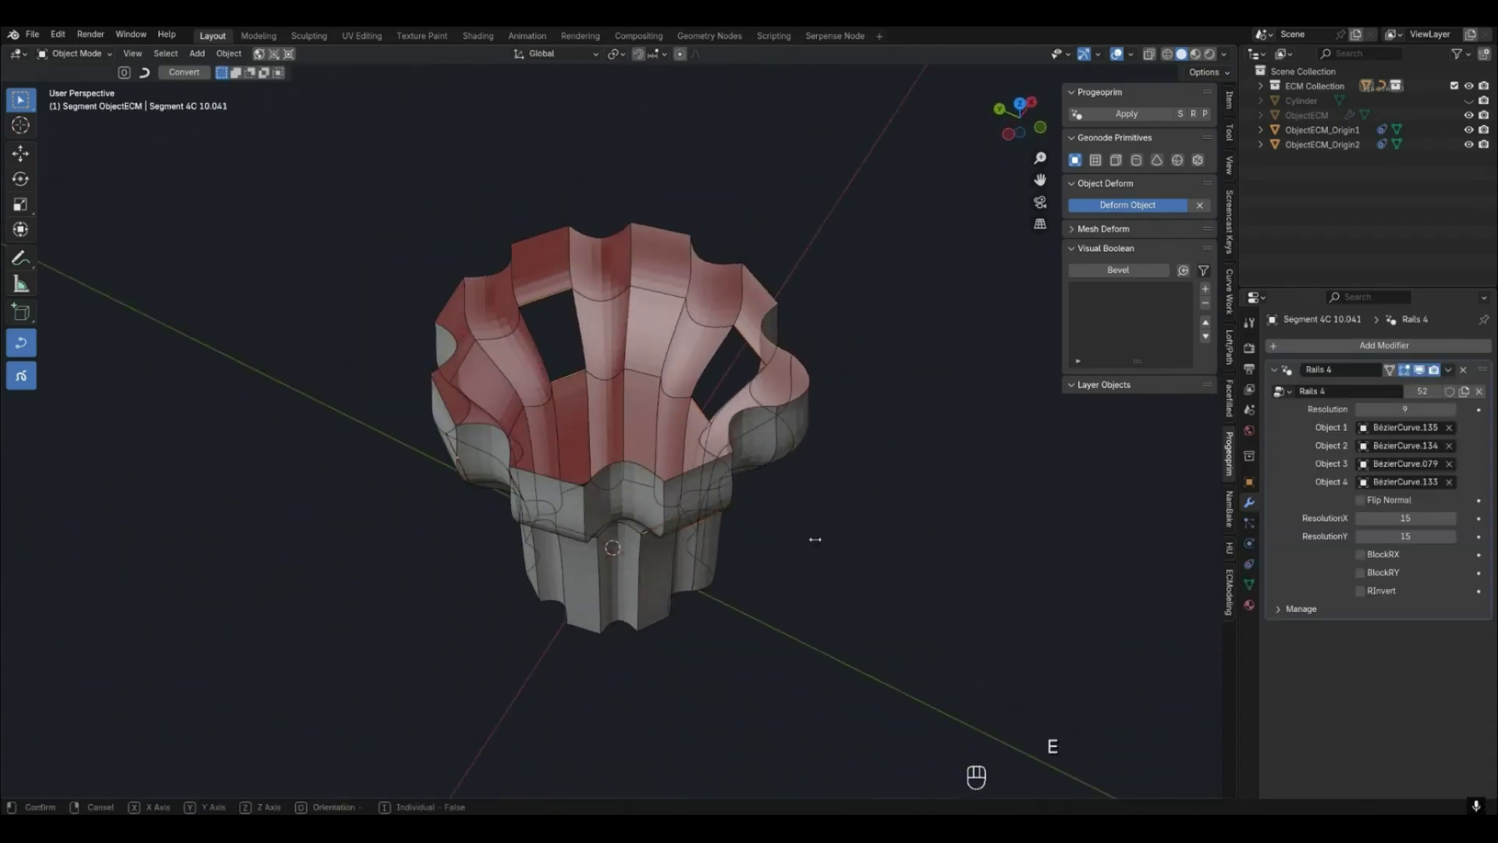
pyautogui.click(797, 481)
# Fill the sides and outer ends between the upper and lower flaps, starting with the first two neck openings.
pyautogui.moveTo(799, 492); pyautogui.dragTo(575, 563, button='middle')
pyautogui.press('f')
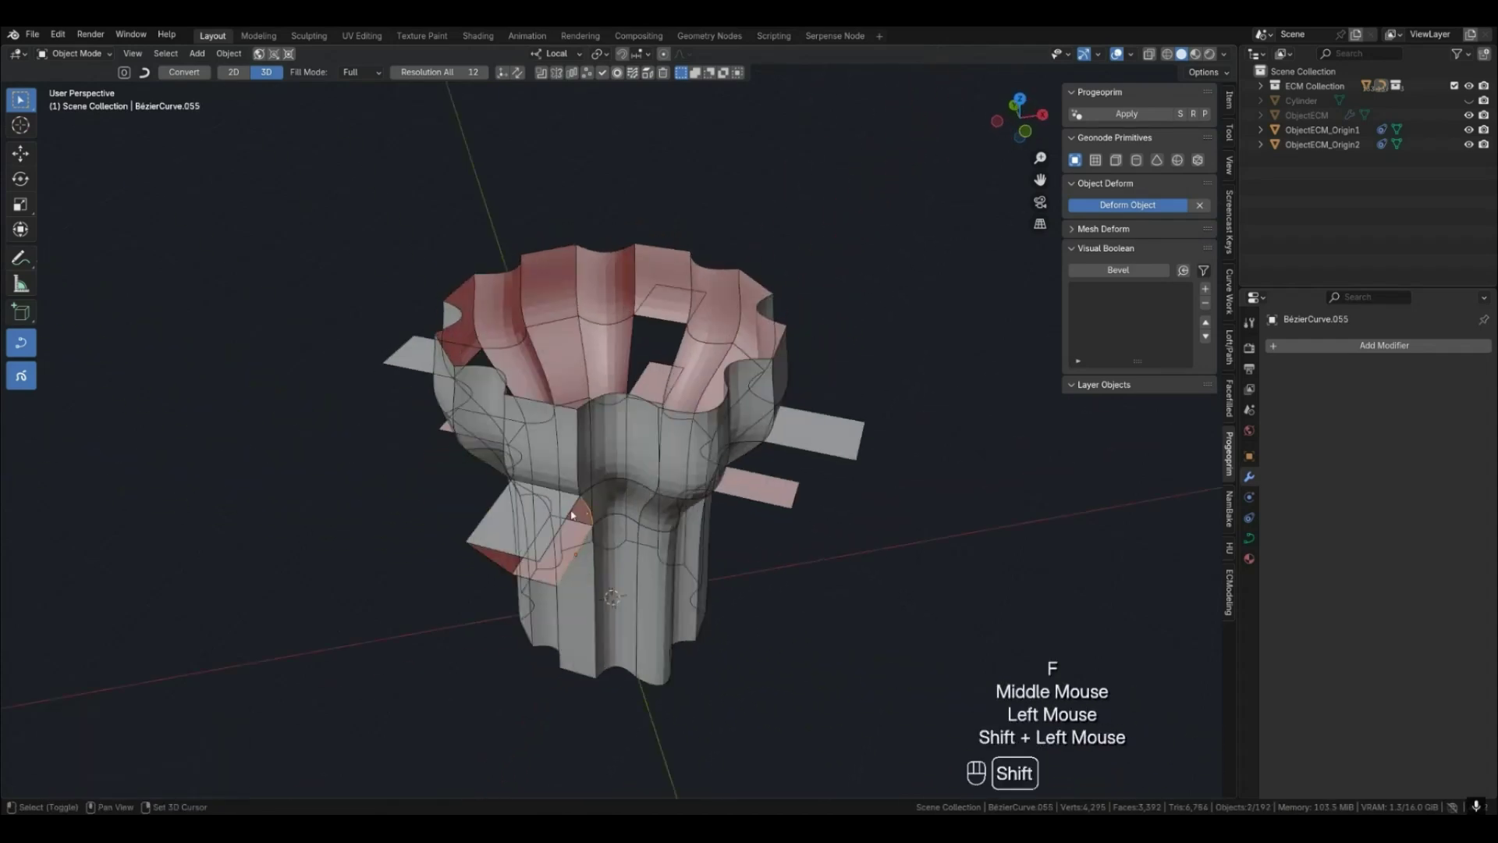
pyautogui.press('f')
pyautogui.click(761, 503)
pyautogui.keyDown('shift'); pyautogui.click(791, 448); pyautogui.keyUp('shift')
pyautogui.keyDown('shift'); pyautogui.click(742, 462); pyautogui.keyUp('shift')
pyautogui.press('f')
pyautogui.moveTo(866, 515); pyautogui.dragTo(617, 558, button='middle')
pyautogui.click(599, 515)
pyautogui.click(759, 496)
pyautogui.keyDown('shift'); pyautogui.click(739, 462); pyautogui.keyUp('shift')
pyautogui.keyDown('shift'); pyautogui.click(789, 442); pyautogui.keyUp('shift')
pyautogui.press('f')
pyautogui.click(578, 548)
pyautogui.keyDown('shift'); pyautogui.click(588, 518); pyautogui.keyUp('shift')
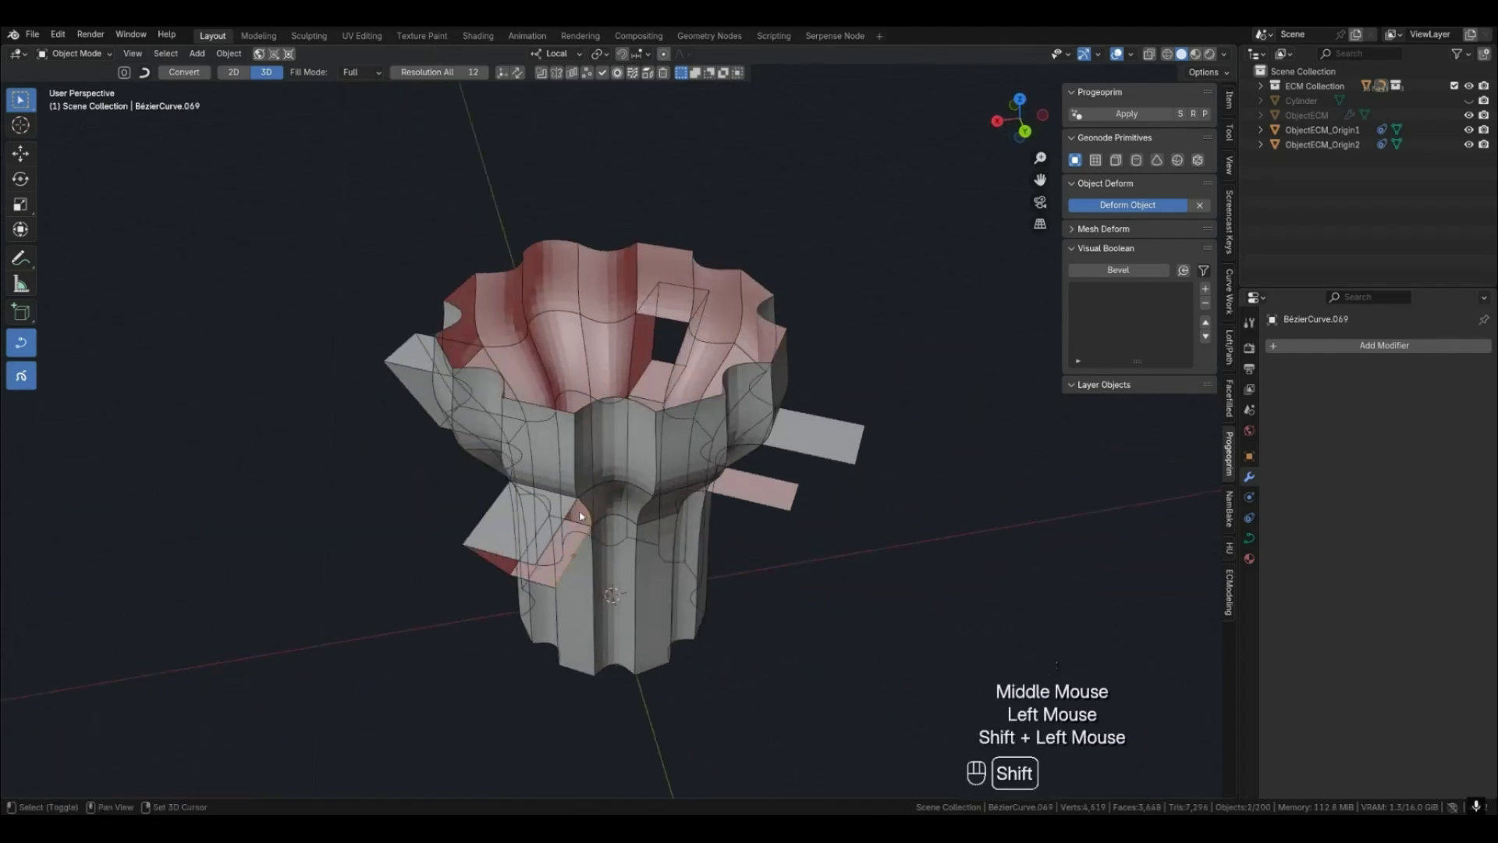
pyautogui.press('f')
# Complete the side and outer end fills between the flaps at the remaining neck openings.
pyautogui.moveTo(904, 544); pyautogui.dragTo(537, 575, button='middle')
pyautogui.press('f')
pyautogui.click(537, 575)
pyautogui.press('f')
pyautogui.moveTo(847, 564); pyautogui.dragTo(725, 569, button='middle')
pyautogui.click(693, 551)
pyautogui.keyDown('shift'); pyautogui.click(716, 563); pyautogui.keyUp('shift')
pyautogui.keyDown('shift'); pyautogui.click(755, 537); pyautogui.keyUp('shift')
pyautogui.keyDown('shift'); pyautogui.click(736, 519); pyautogui.keyUp('shift')
pyautogui.press('f')
pyautogui.moveTo(914, 568); pyautogui.dragTo(812, 575, button='middle')
pyautogui.press('f')
pyautogui.click(721, 561)
pyautogui.keyDown('shift'); pyautogui.click(754, 539); pyautogui.keyUp('shift')
pyautogui.press('f')
# Select the outer end segments of the four arms in Segment mode and move them upward together.
pyautogui.press('3')
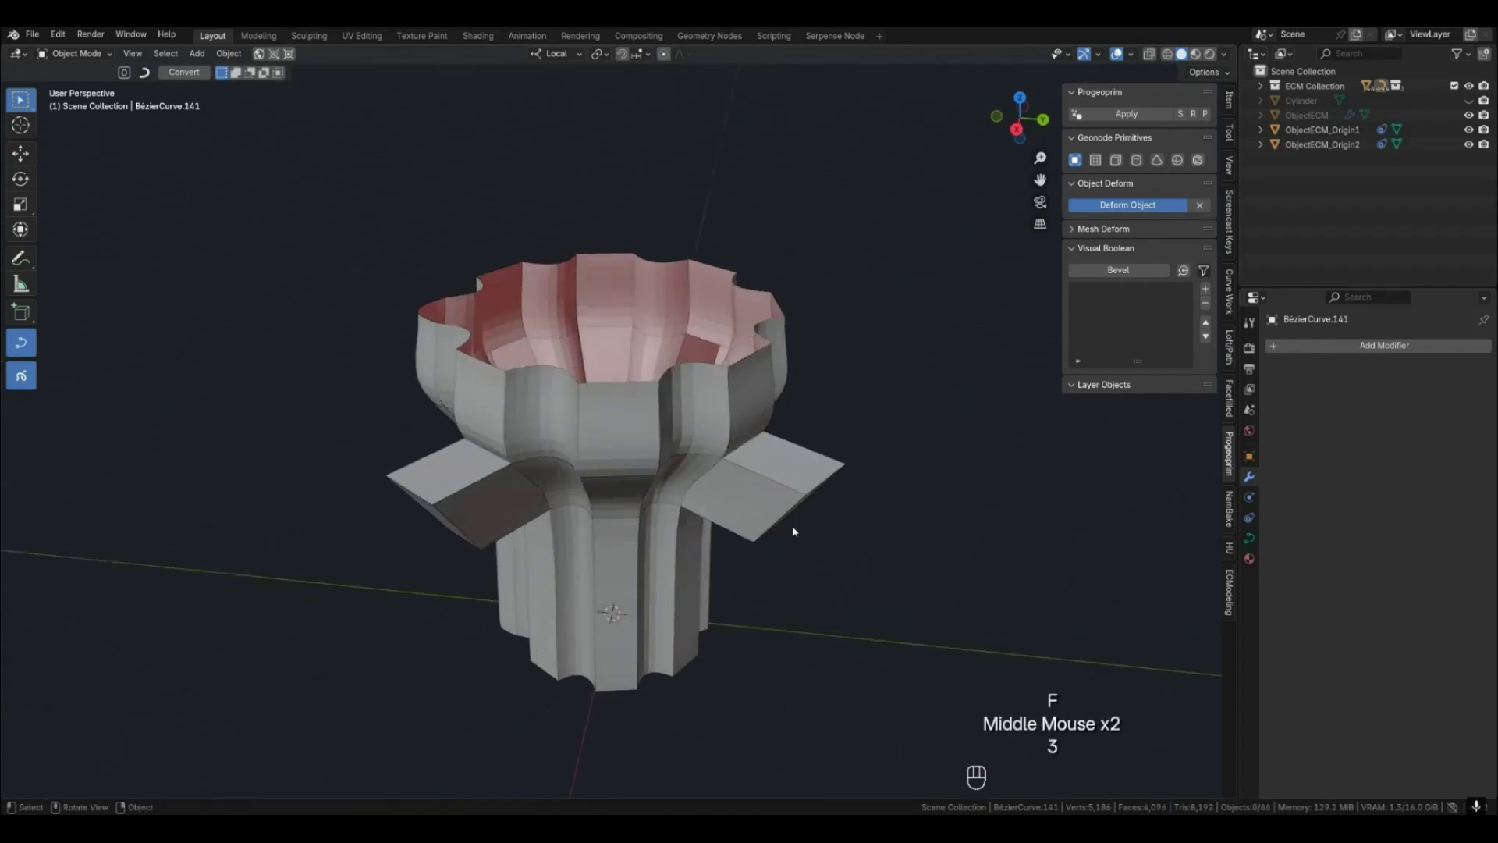
pyautogui.click(791, 529)
pyautogui.moveTo(645, 575); pyautogui.dragTo(706, 581, button='middle')
pyautogui.keyDown('shift'); pyautogui.click(550, 609); pyautogui.keyUp('shift')
pyautogui.scroll(-1, 849, 599)
pyautogui.moveTo(849, 600); pyautogui.dragTo(698, 598, button='middle')
pyautogui.keyDown('shift'); pyautogui.moveTo(1069, 634); pyautogui.dragTo(675, 627, button='middle'); pyautogui.keyUp('shift')
pyautogui.keyDown('shift'); pyautogui.click(744, 625); pyautogui.keyUp('shift')
pyautogui.keyDown('shift'); pyautogui.click(726, 702); pyautogui.keyUp('shift')
pyautogui.keyDown('shift'); pyautogui.moveTo(650, 724); pyautogui.dragTo(768, 626, button='middle'); pyautogui.keyUp('shift')
pyautogui.scroll(-1, 733, 644)
pyautogui.keyDown('shift'); pyautogui.moveTo(865, 646); pyautogui.dragTo(851, 566, button='middle'); pyautogui.keyUp('shift')
pyautogui.hotkey('shift', 'g')
pyautogui.click(936, 513)
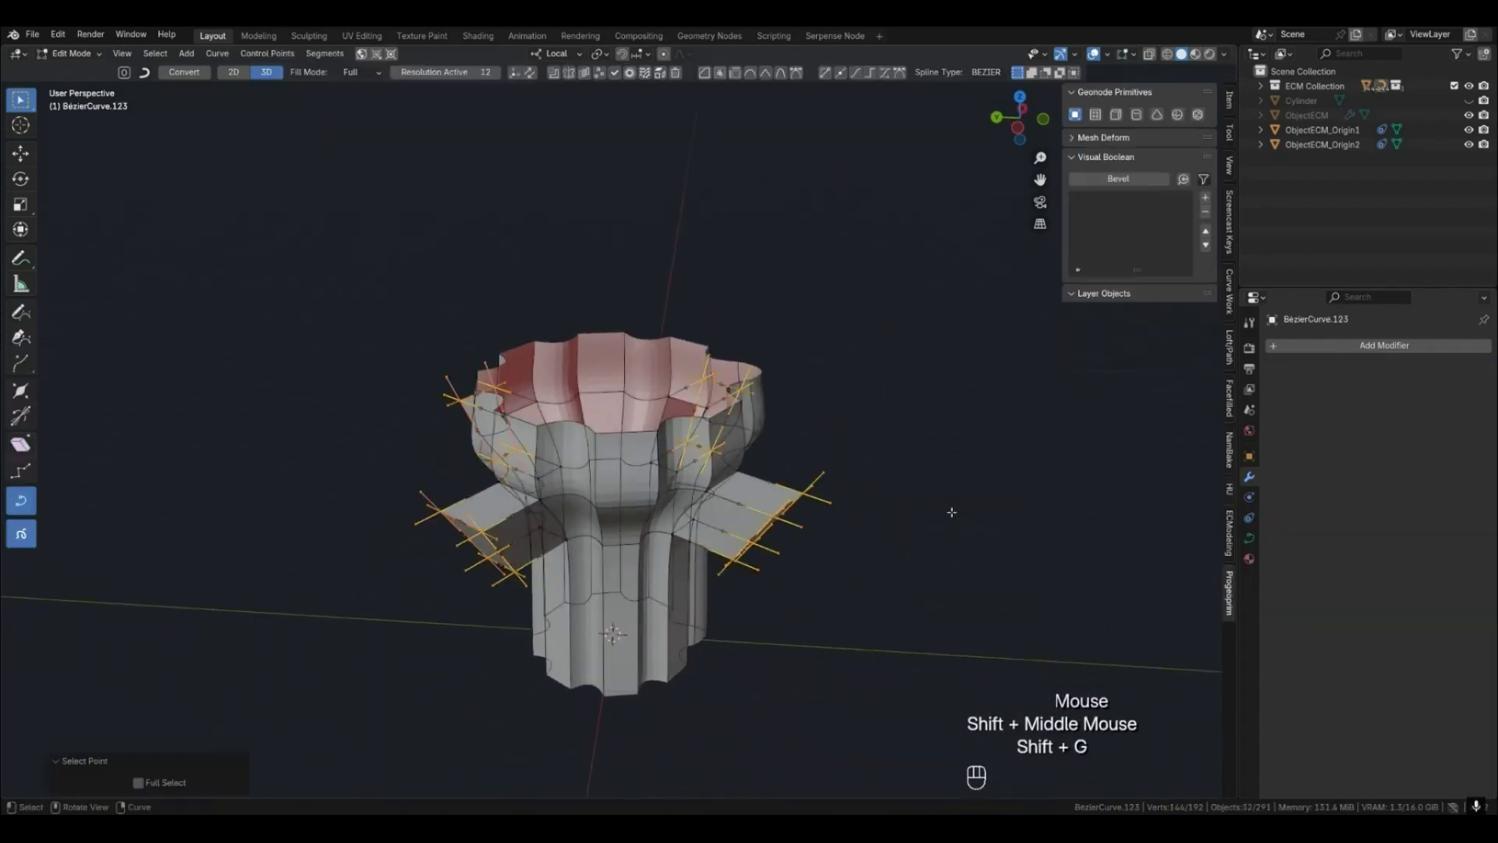
pyautogui.press('g')
pyautogui.click(775, 544)
pyautogui.moveTo(776, 544); pyautogui.dragTo(756, 568, button='middle')
pyautogui.press('Tab')
pyautogui.click(807, 572)
pyautogui.click(714, 545)
# Smooth the segments across the curves where the arms' upper sides join the neck, using ECModeling's Segment smoothing in Averaged mode.
pyautogui.scroll(-4, 782, 659)
pyautogui.moveTo(782, 660); pyautogui.dragTo(586, 589, button='middle')
pyautogui.press('2')
pyautogui.scroll(2, 611, 527)
pyautogui.moveTo(631, 540)
pyautogui.mouseDown(button='middle')
pyautogui.moveTo(601, 516)
pyautogui.moveTo(618, 522)
pyautogui.mouseUp(button='middle')
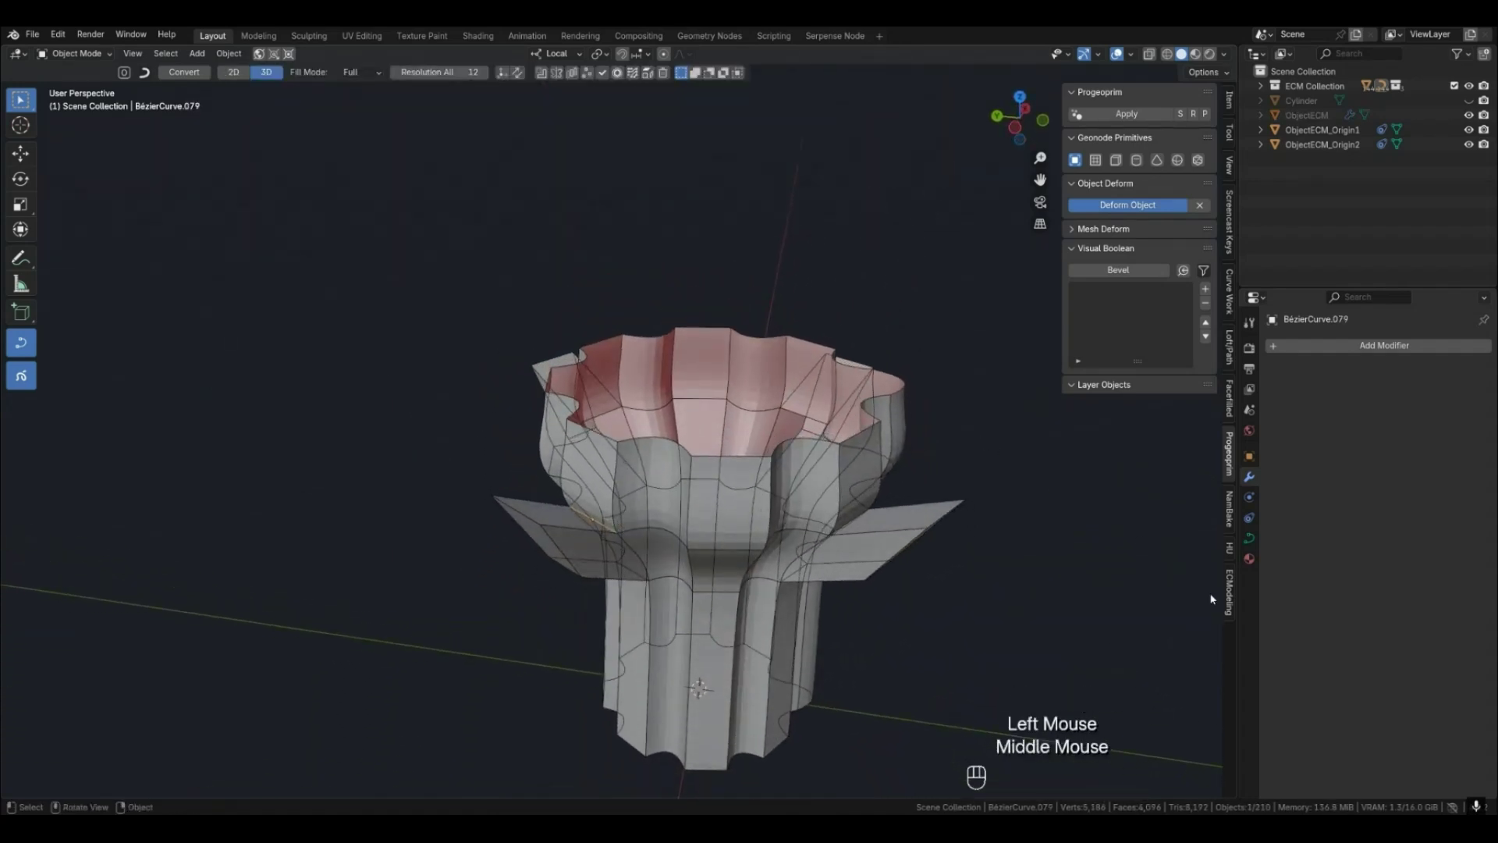
pyautogui.click(1229, 597)
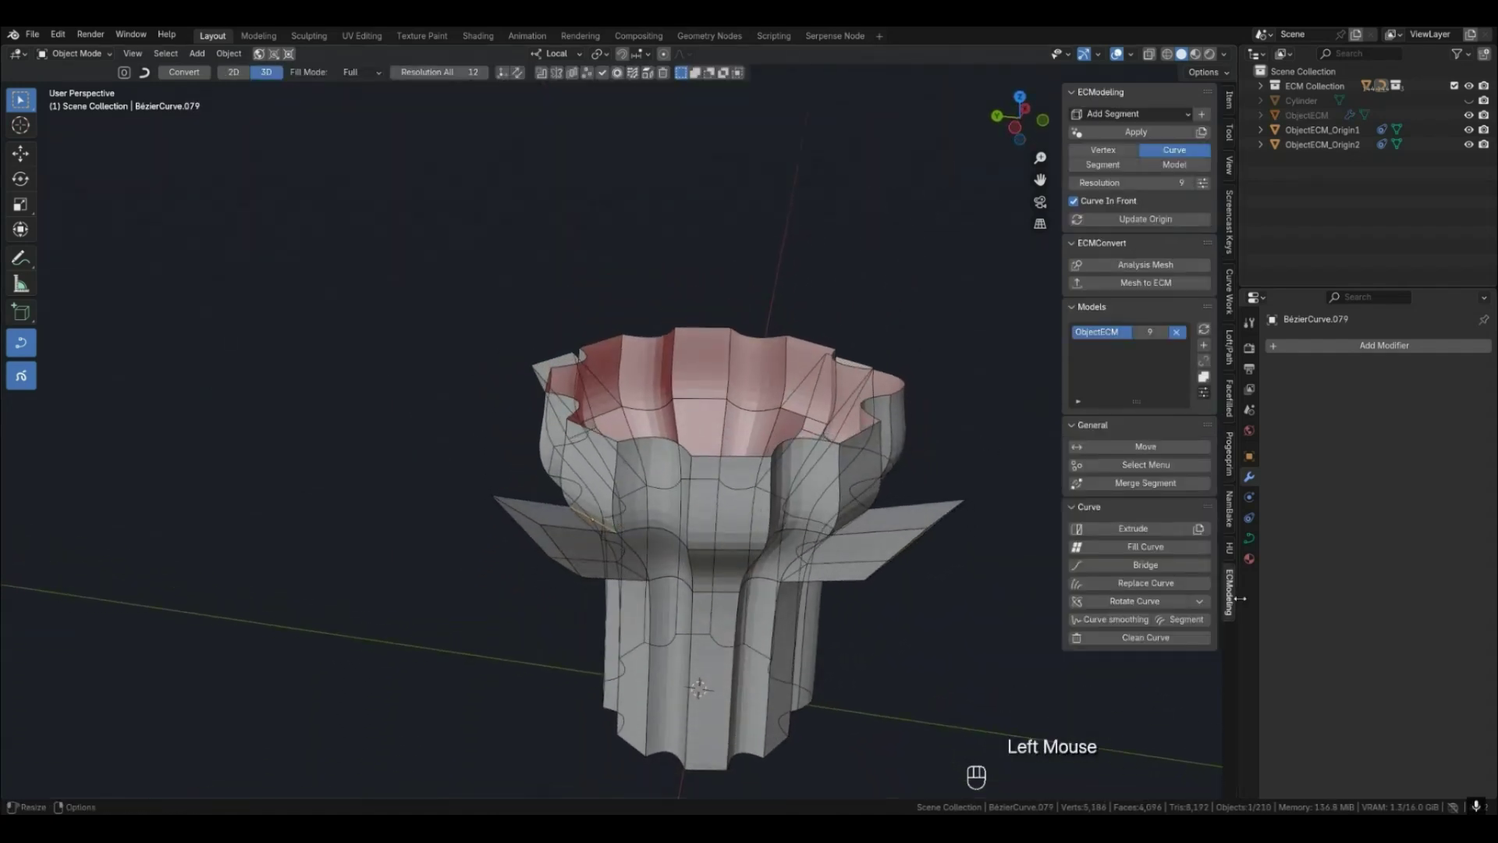
pyautogui.press('4')
pyautogui.moveTo(684, 580); pyautogui.dragTo(814, 320, button='middle')
pyautogui.press('2')
pyautogui.moveTo(586, 339); pyautogui.dragTo(915, 416, button='middle')
pyautogui.click(1174, 620)
pyautogui.moveTo(773, 499); pyautogui.dragTo(782, 478, button='middle')
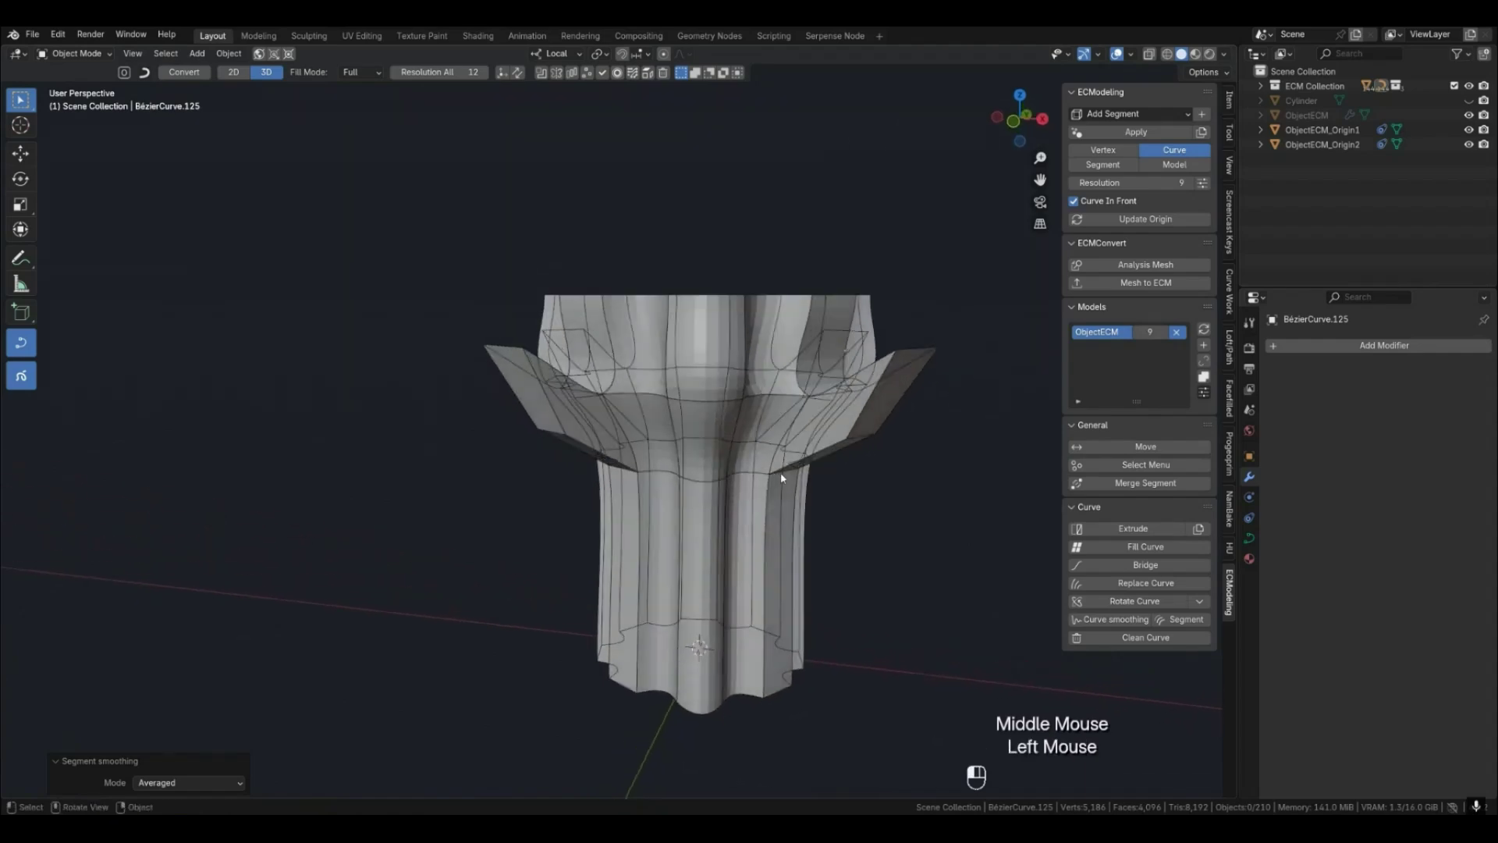
# Apply Segment smoothing to the curves where the arms' undersides meet the neck, and check the result in Model mode.
pyautogui.moveTo(619, 501); pyautogui.dragTo(768, 525, button='middle')
pyautogui.keyDown('shift'); pyautogui.click(612, 493); pyautogui.keyUp('shift')
pyautogui.moveTo(592, 513); pyautogui.dragTo(967, 570, button='middle')
pyautogui.click(1185, 625)
pyautogui.moveTo(912, 612); pyautogui.dragTo(796, 581, button='middle')
pyautogui.press('4')
pyautogui.moveTo(780, 546); pyautogui.dragTo(742, 530, button='middle')
pyautogui.scroll(-2, 676, 552)
# Select eight alternate curves around the top rim and extrude them upward along the Z axis.
pyautogui.press('2')
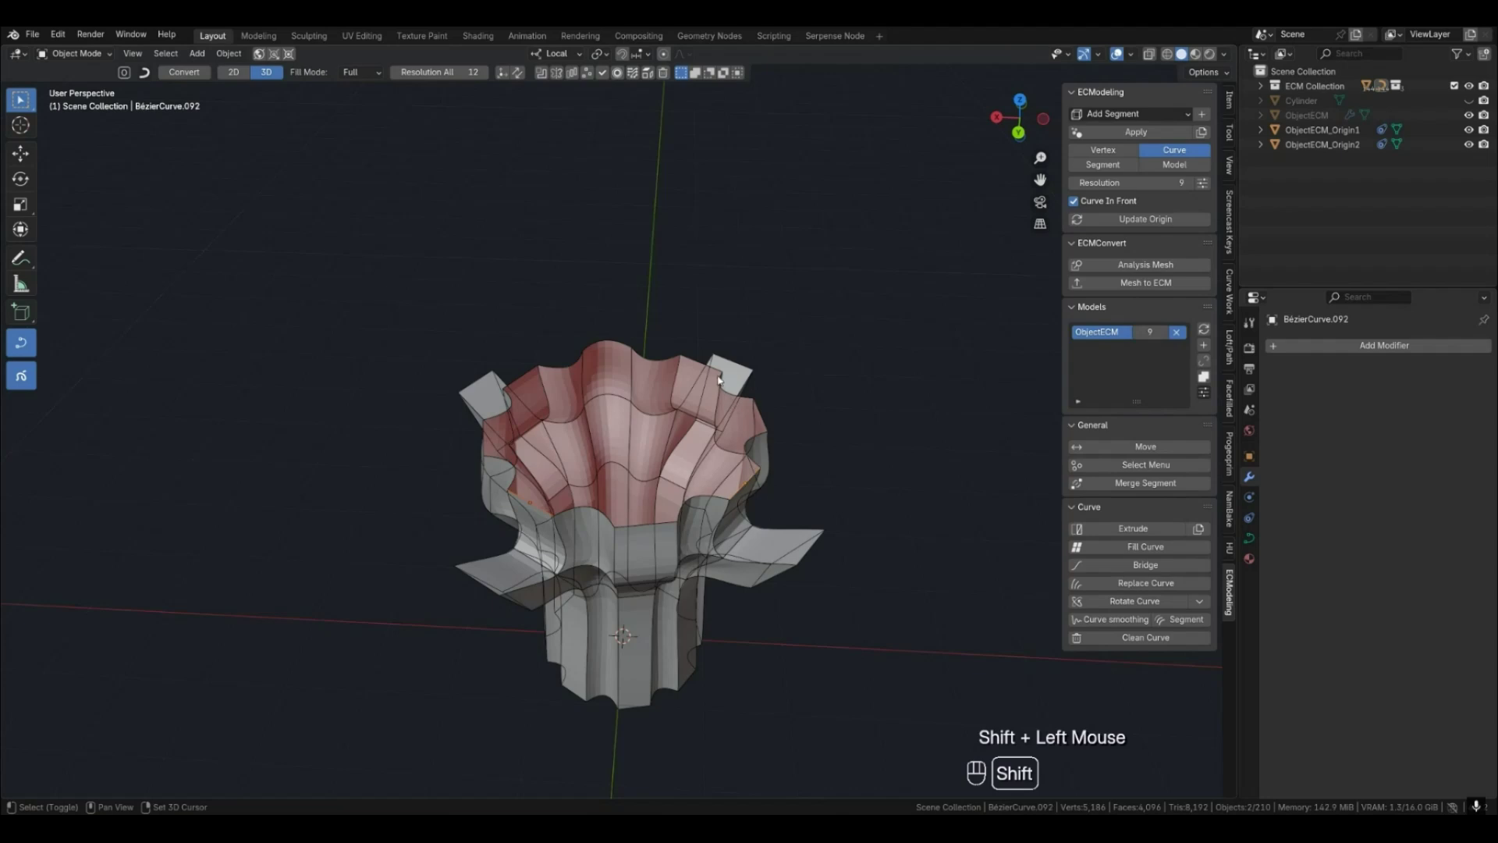
pyautogui.moveTo(578, 430); pyautogui.dragTo(512, 432, button='middle')
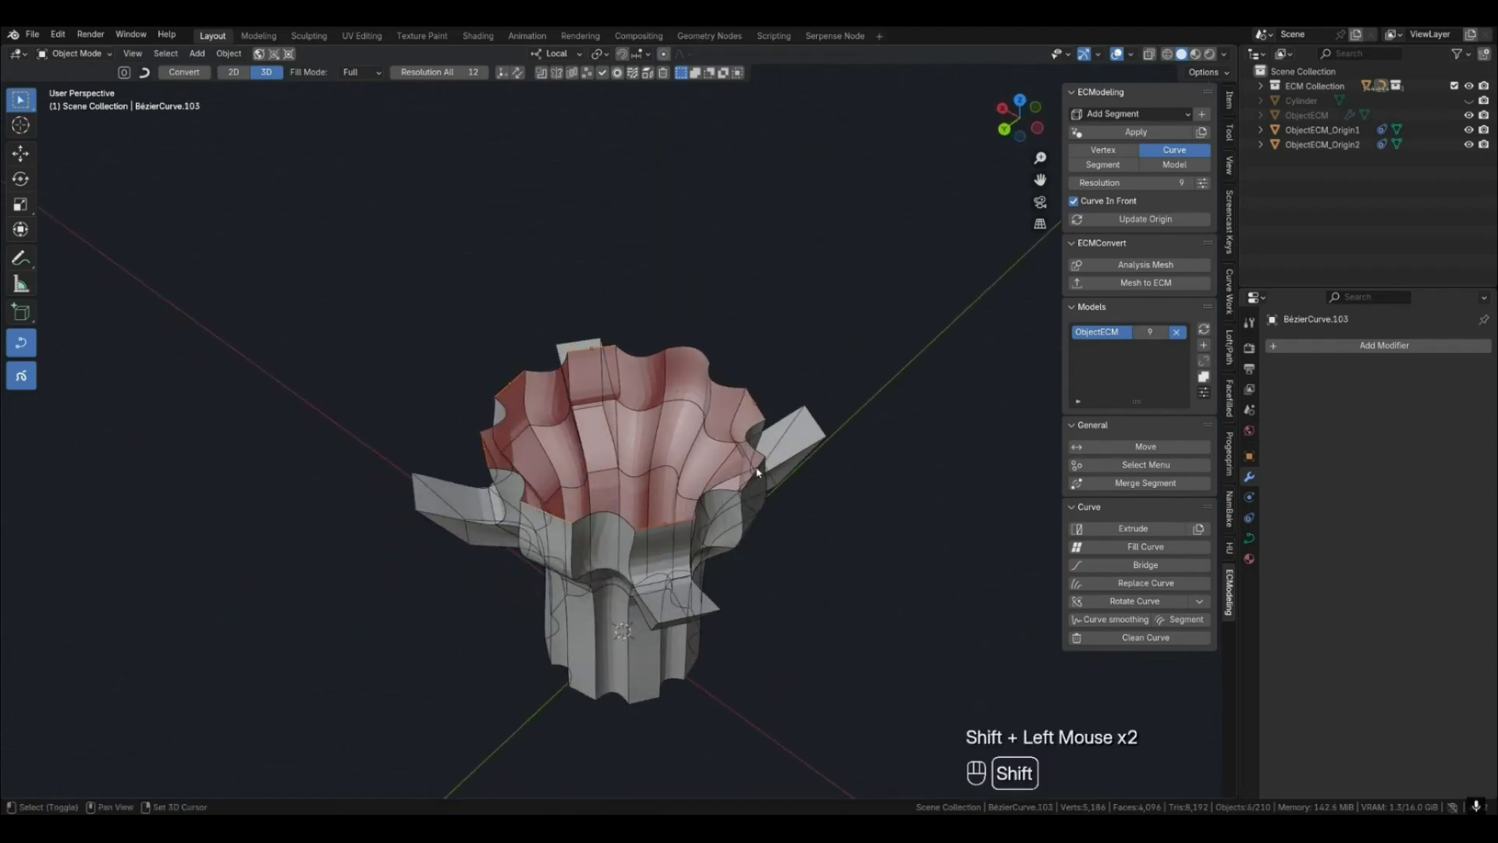
pyautogui.moveTo(757, 460); pyautogui.dragTo(872, 513, button='middle')
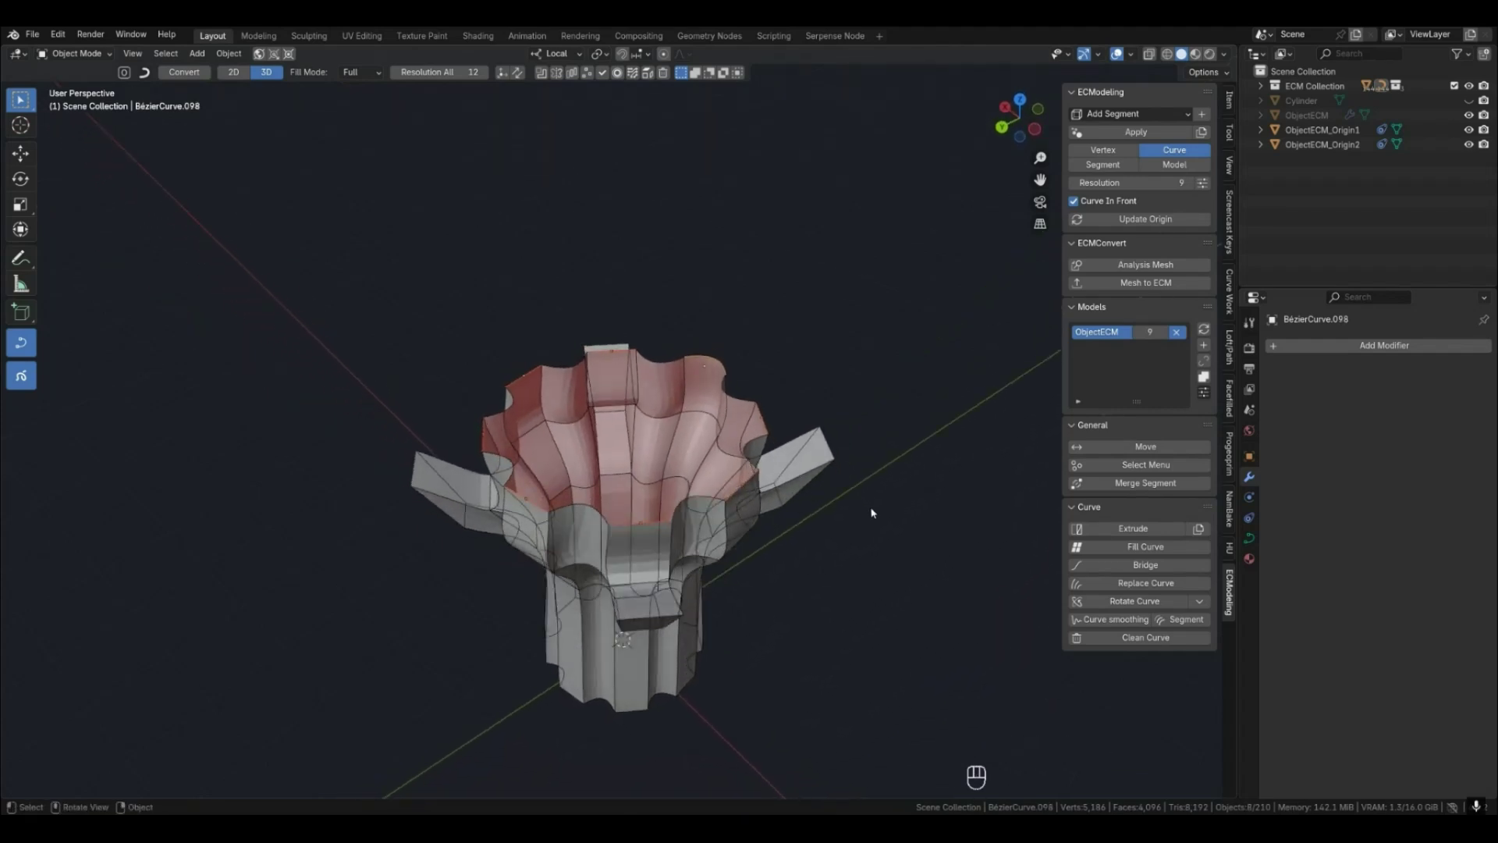
pyautogui.press('e')
pyautogui.press('z')
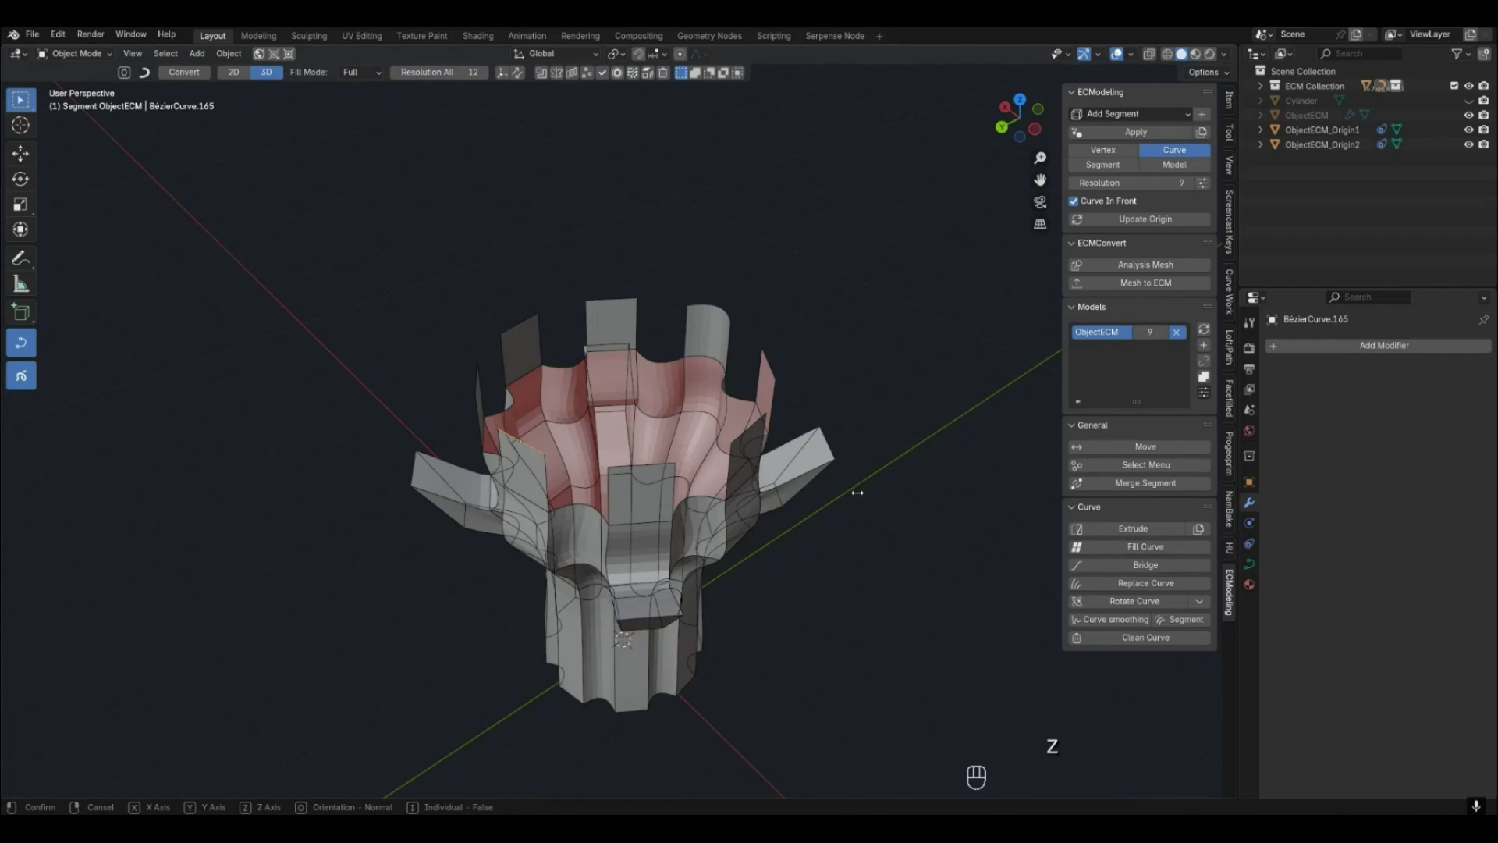
pyautogui.click(858, 501)
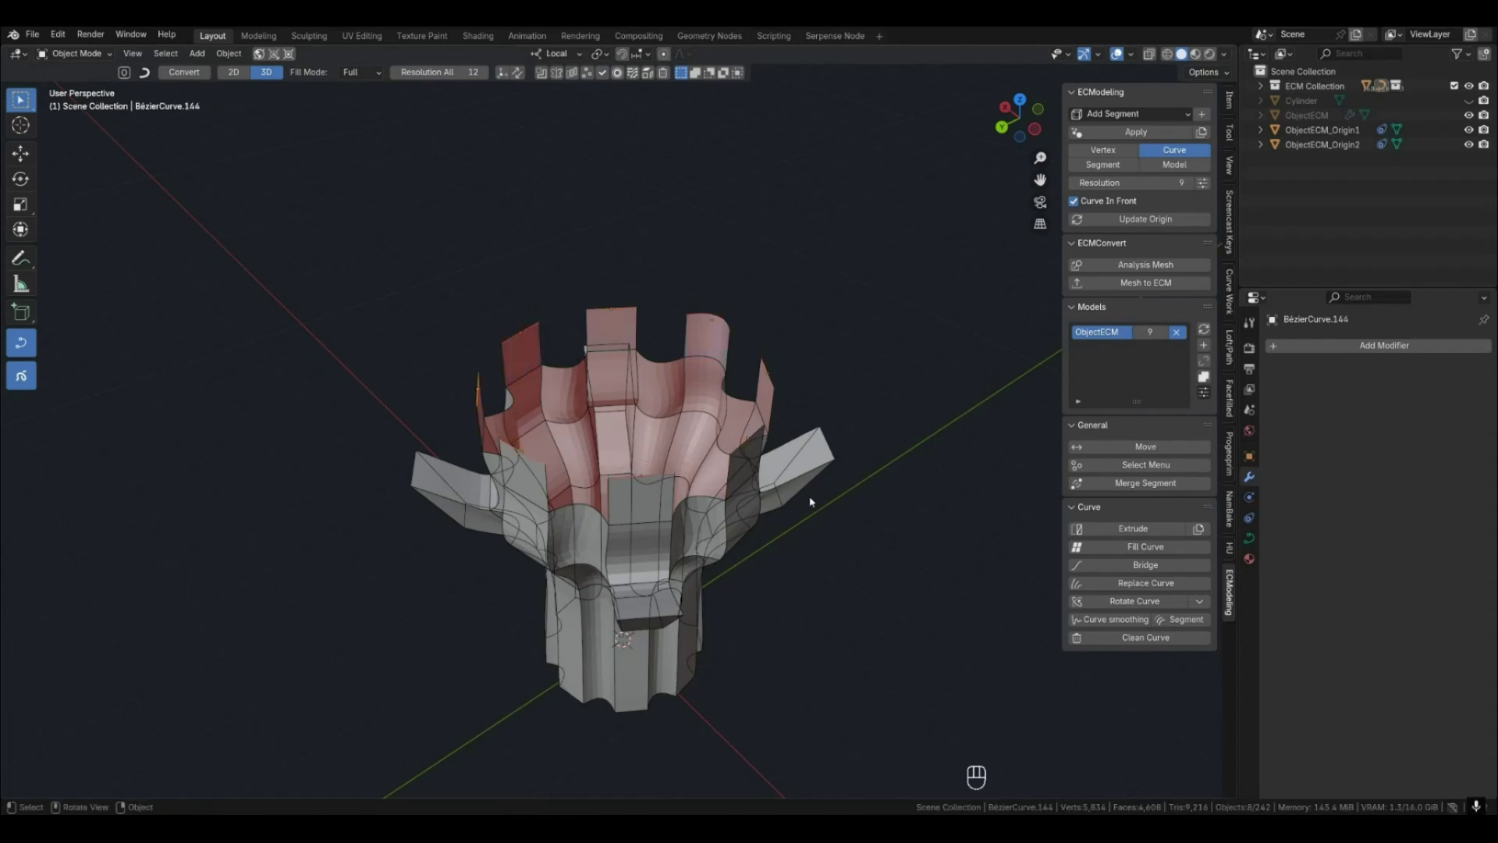
# Scale the top points of the eight extruded rim tabs inward towards the centre to about 0.17.
pyautogui.click(829, 500)
pyautogui.moveTo(829, 500); pyautogui.dragTo(757, 509, button='middle')
pyautogui.press('s')
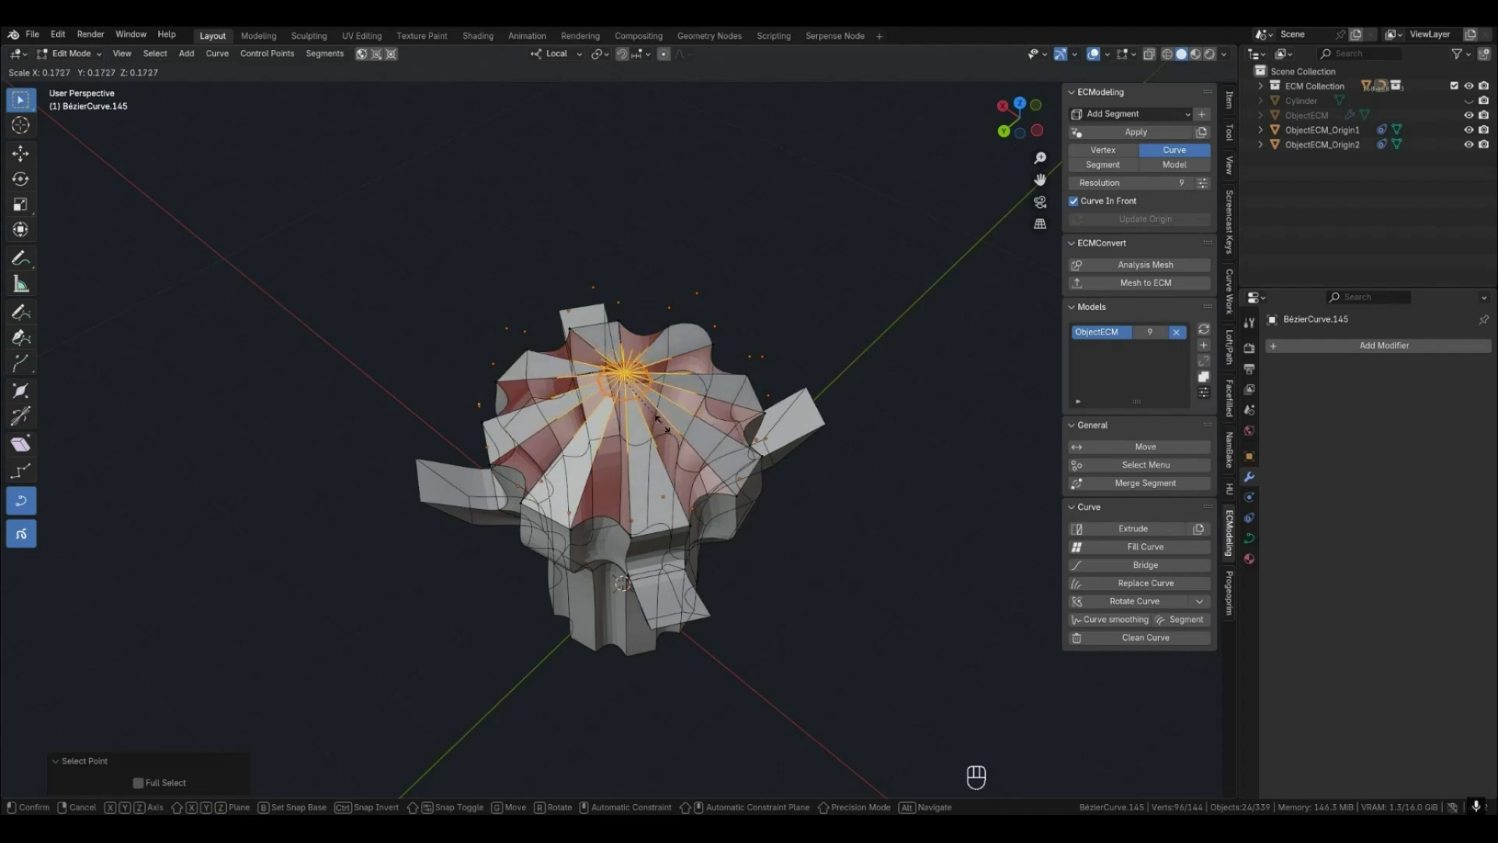
pyautogui.click(659, 421)
pyautogui.moveTo(779, 555); pyautogui.dragTo(835, 592, button='middle')
pyautogui.click(827, 593)
pyautogui.press('Tab')
# Select the rim curves left between the tabs and extrude them upward along the Z axis.
pyautogui.click(749, 578)
pyautogui.middleClick(717, 563)
pyautogui.moveTo(716, 563); pyautogui.dragTo(693, 570, button='middle')
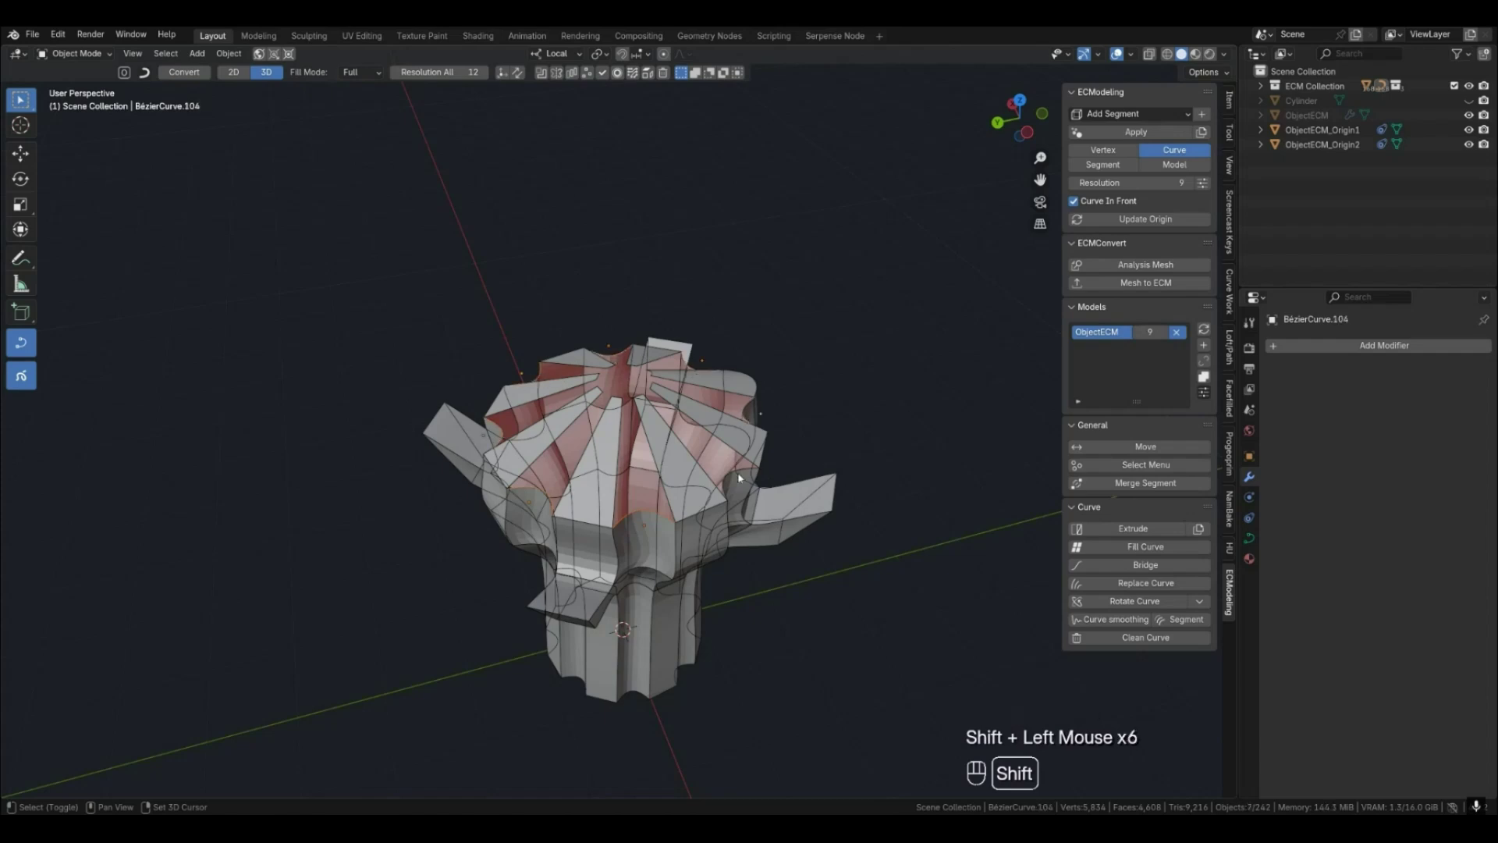
pyautogui.moveTo(766, 510); pyautogui.dragTo(781, 514, button='middle')
pyautogui.keyDown('shift'); pyautogui.moveTo(807, 587); pyautogui.dragTo(753, 595, button='middle'); pyautogui.keyUp('shift')
pyautogui.scroll(1, 792, 611)
pyautogui.scroll(-1, 791, 610)
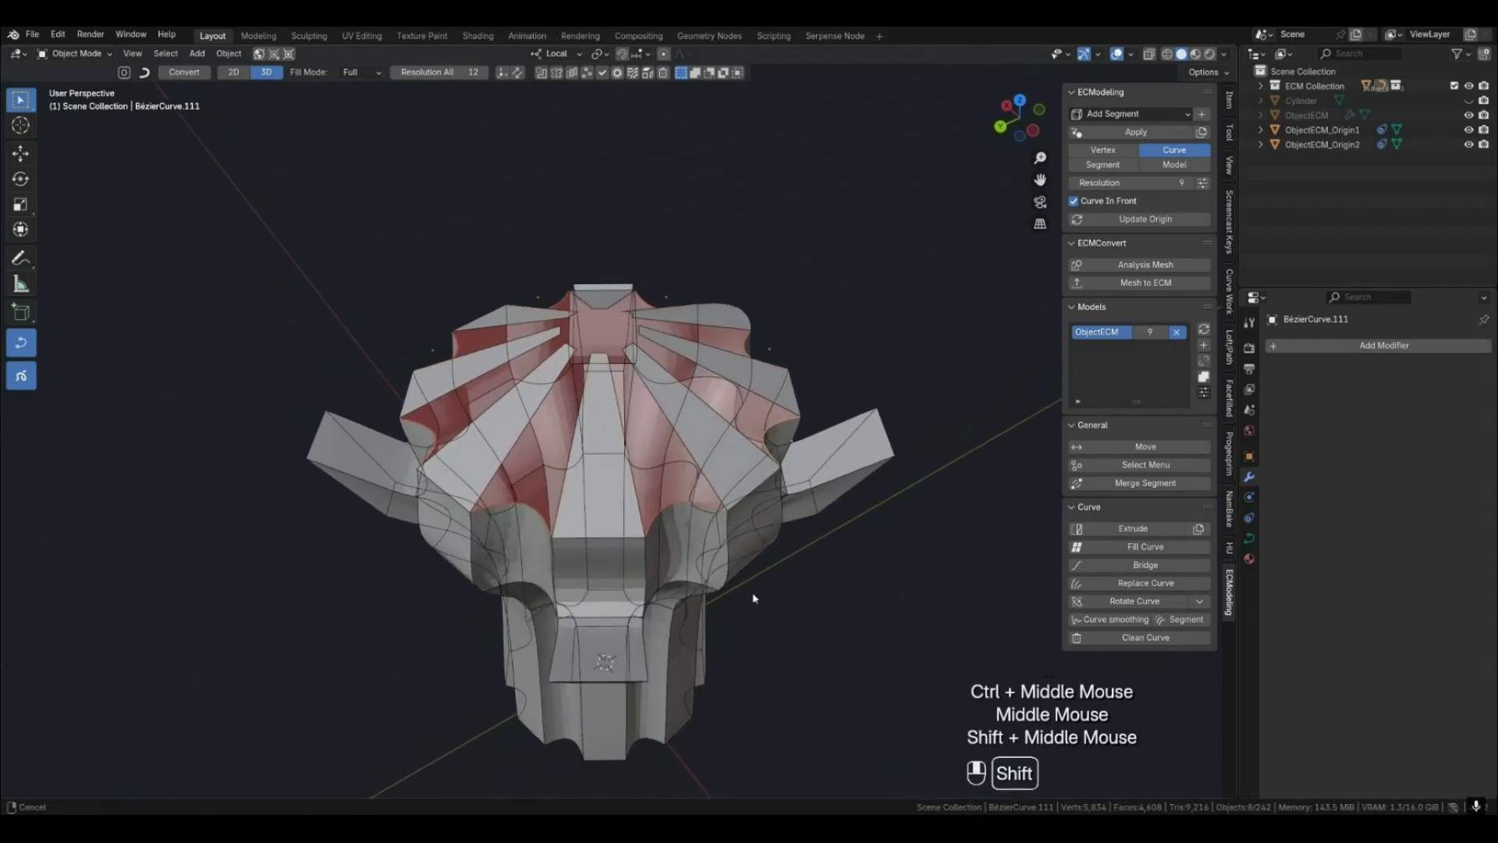
pyautogui.press('z')
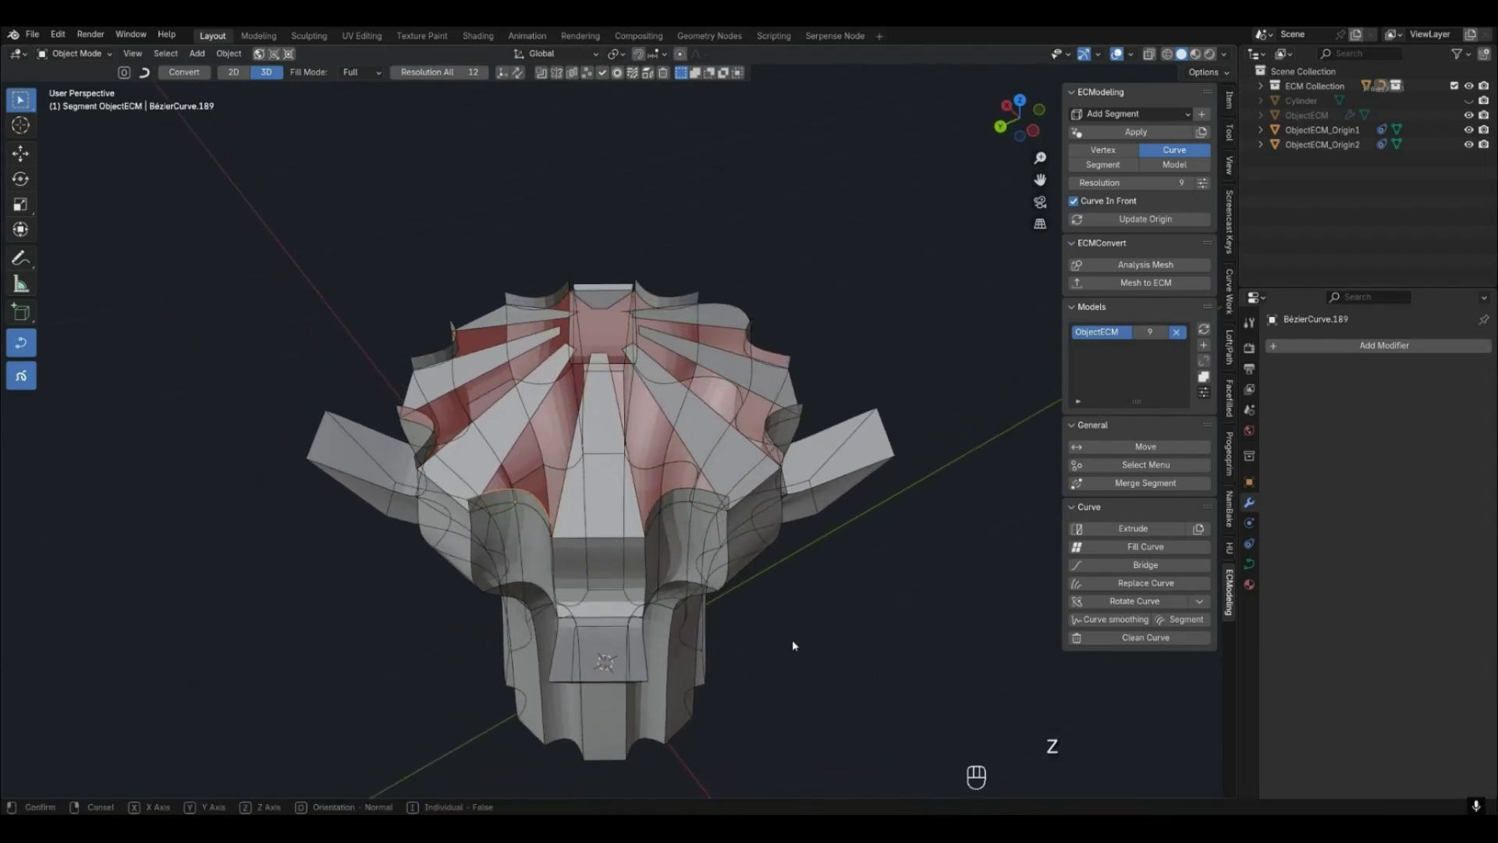
pyautogui.click(792, 640)
# Select the points of the newly extruded curves and scale them inward to 0.403, then again to about 0.45 in top view.
pyautogui.hotkey('shift', 'g')
pyautogui.click(820, 639)
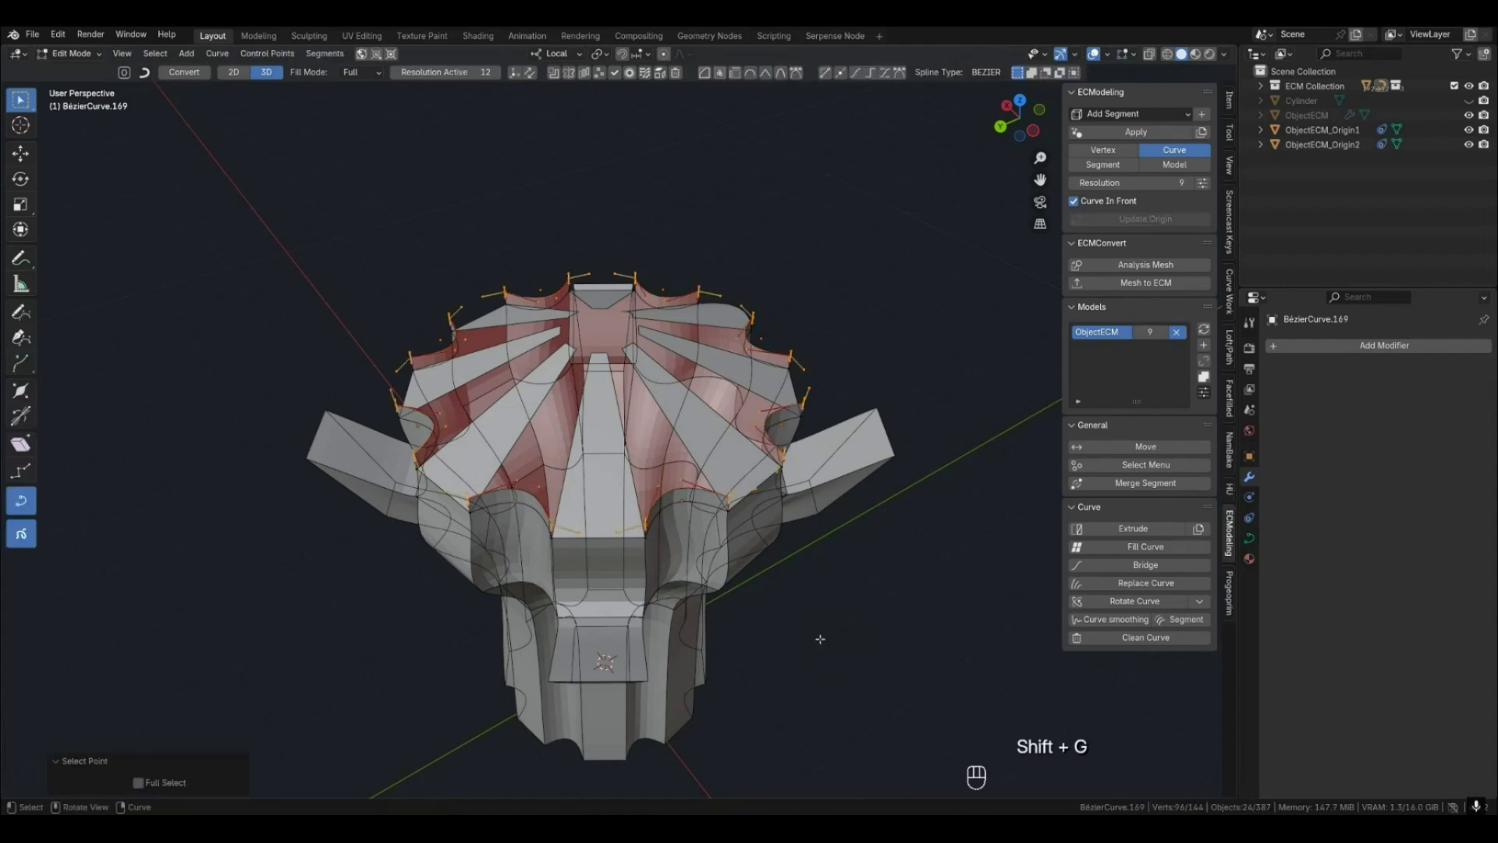
pyautogui.press('s')
pyautogui.click(710, 509)
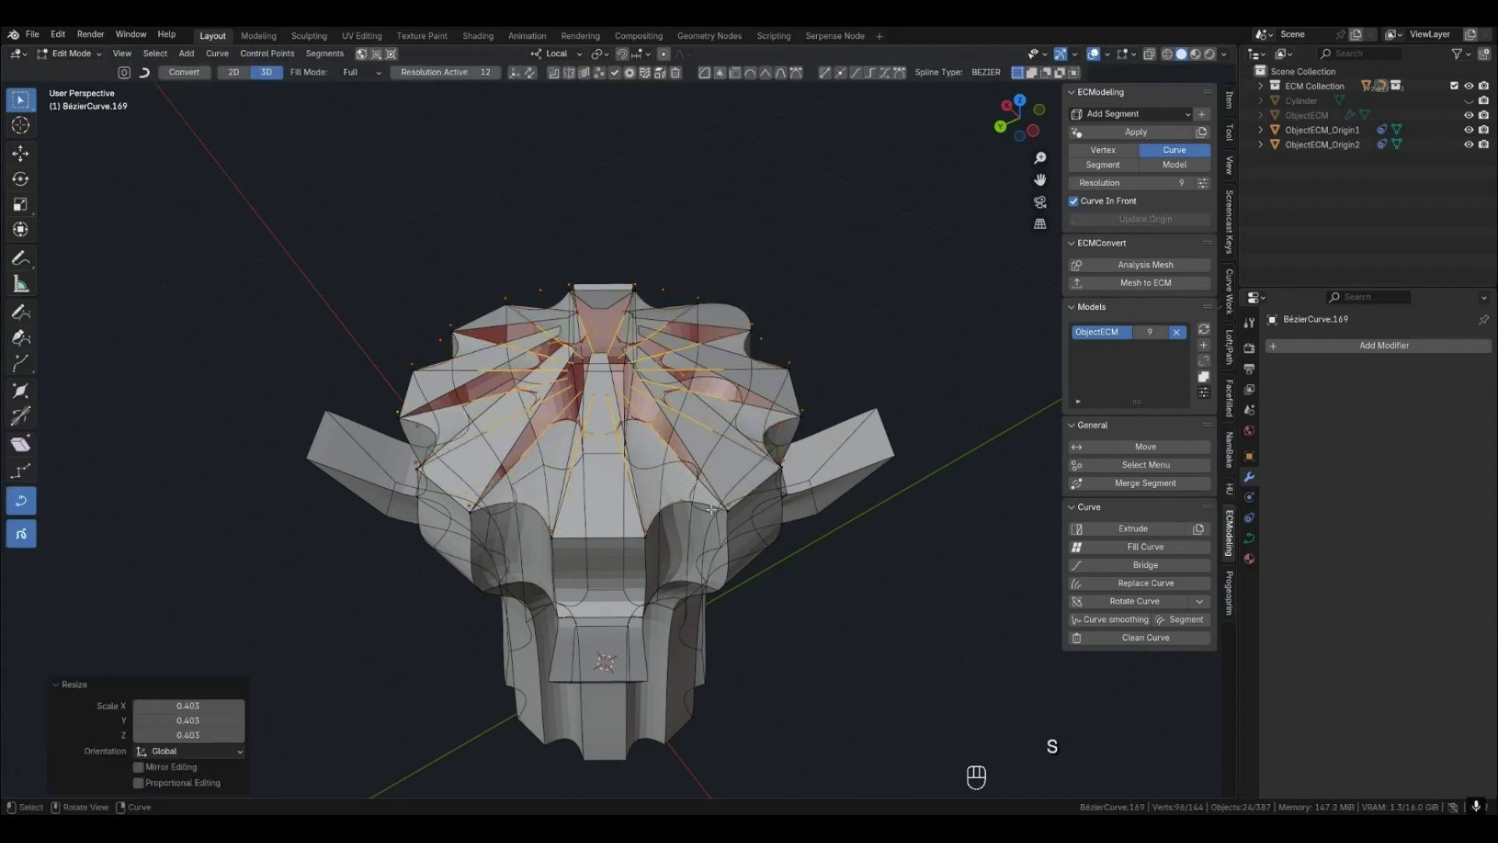
pyautogui.press('KP_7')
pyautogui.scroll(4, 711, 508)
pyautogui.press('s')
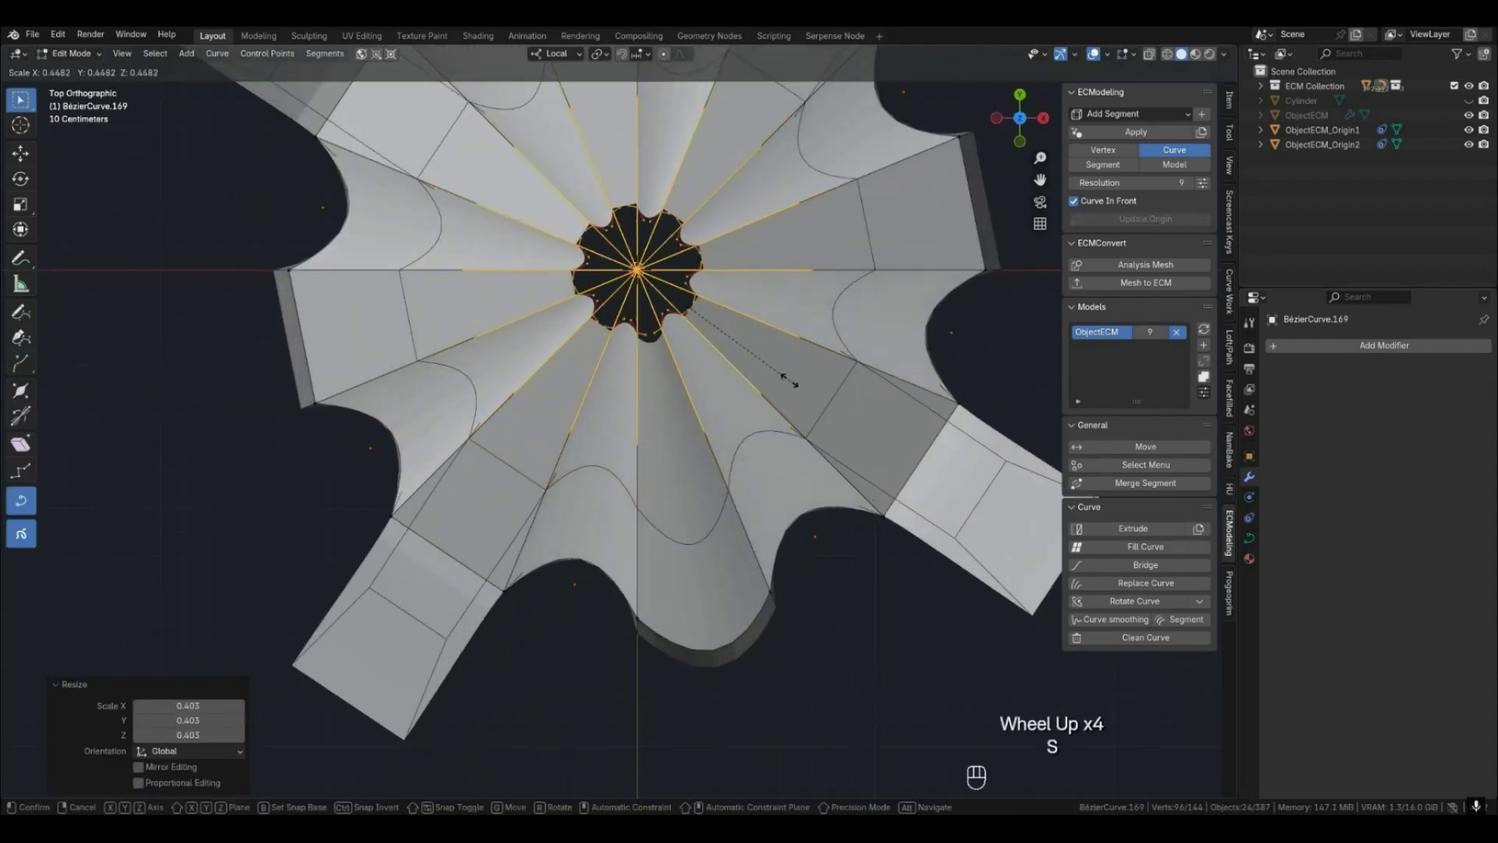
pyautogui.click(788, 380)
# Set the handle type of the scaled curve points to Vector and return to Object Mode.
pyautogui.moveTo(788, 380); pyautogui.dragTo(768, 335, button='middle')
pyautogui.scroll(-5, 769, 336)
pyautogui.keyDown('shift'); pyautogui.moveTo(769, 335); pyautogui.dragTo(769, 445, button='middle'); pyautogui.keyUp('shift')
pyautogui.keyDown('ctrl'); pyautogui.moveTo(768, 445); pyautogui.dragTo(753, 507, button='middle'); pyautogui.keyUp('ctrl')
pyautogui.moveTo(741, 562); pyautogui.dragTo(691, 507, button='middle')
pyautogui.scroll(-1, 737, 476)
pyautogui.scroll(1, 737, 476)
pyautogui.press('v')
pyautogui.click(692, 515)
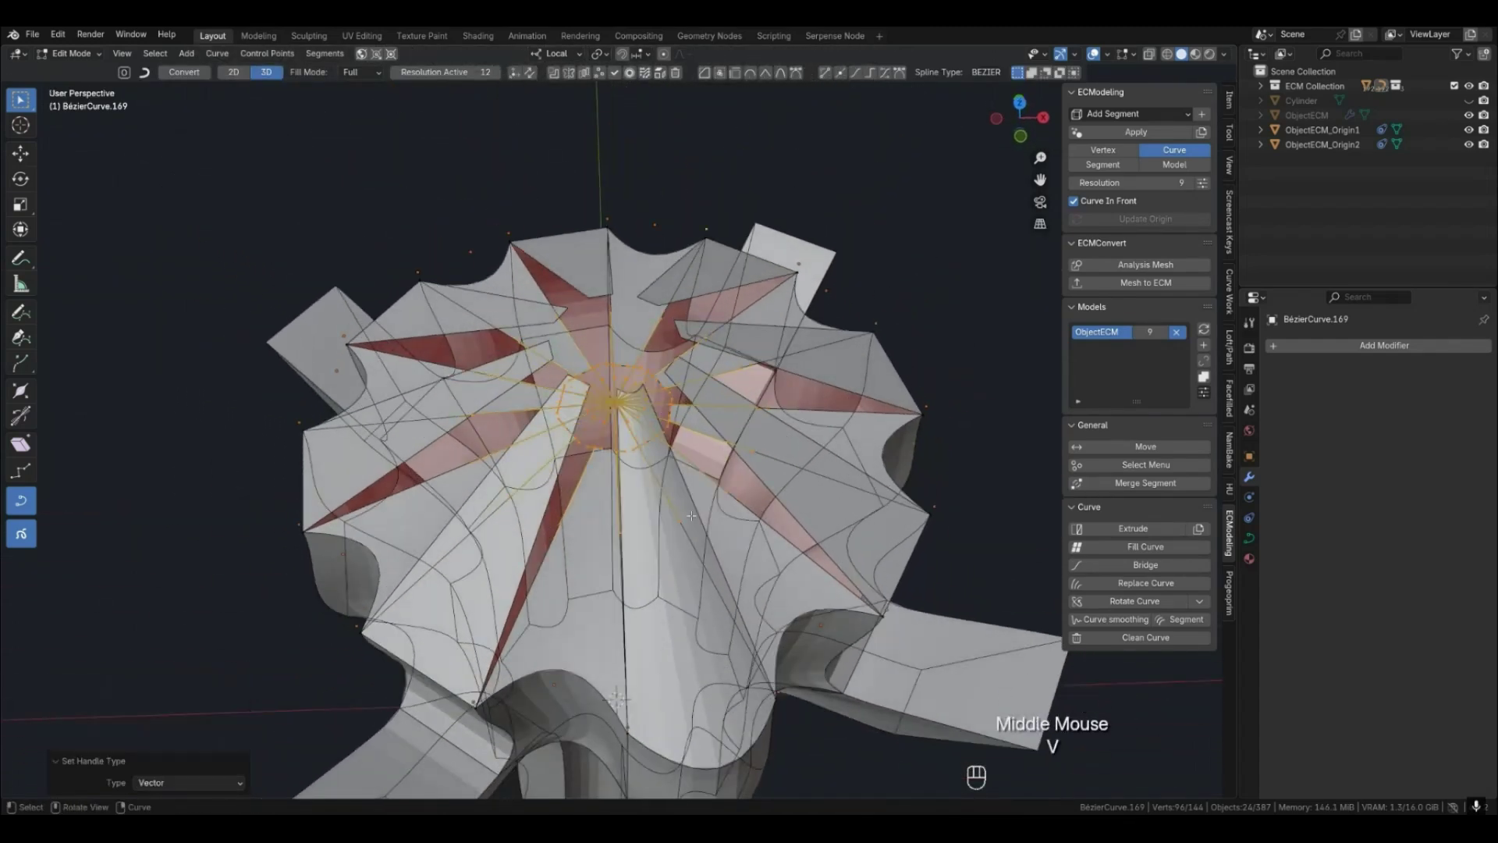
pyautogui.press('Tab')
# Fill the first narrow gaps between neighbouring top panels by applying Fill Curve to their facing edge curves.
pyautogui.scroll(-2, 770, 507)
pyautogui.moveTo(770, 507); pyautogui.dragTo(756, 556, button='middle')
pyautogui.press('f')
pyautogui.click(661, 554)
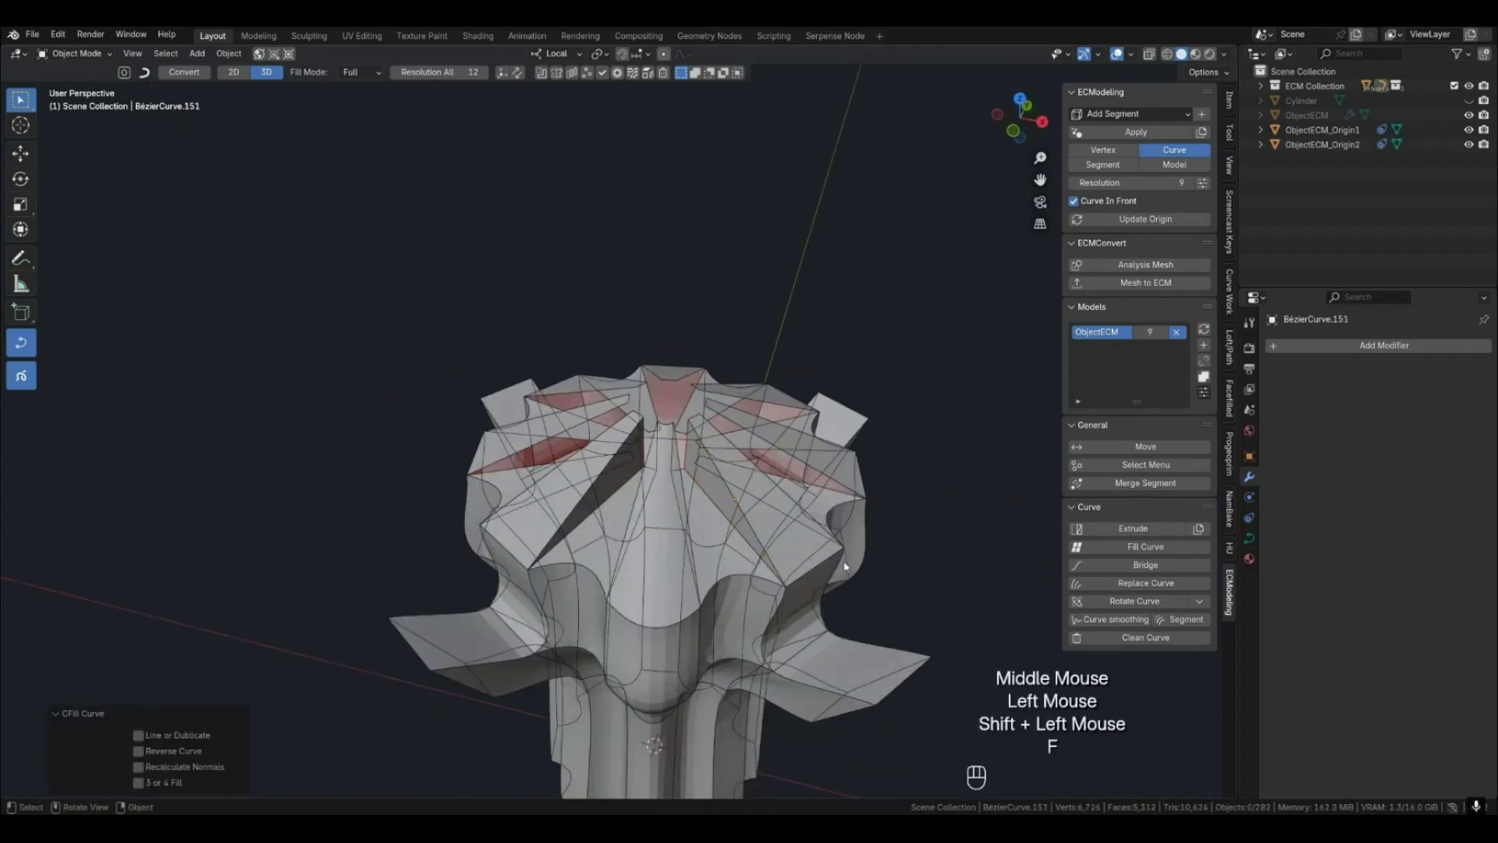
pyautogui.moveTo(850, 565); pyautogui.dragTo(694, 572, button='middle')
pyautogui.press('f')
pyautogui.moveTo(720, 622); pyautogui.dragTo(795, 606, button='middle')
pyautogui.click(813, 595)
pyautogui.keyDown('shift'); pyautogui.moveTo(882, 588); pyautogui.dragTo(819, 593, button='middle'); pyautogui.keyUp('shift')
pyautogui.moveTo(819, 593); pyautogui.dragTo(714, 600, button='middle')
pyautogui.keyDown('shift'); pyautogui.moveTo(714, 599); pyautogui.dragTo(576, 613, button='middle'); pyautogui.keyUp('shift')
pyautogui.click(515, 616)
pyautogui.keyDown('shift'); pyautogui.click(500, 616); pyautogui.keyUp('shift')
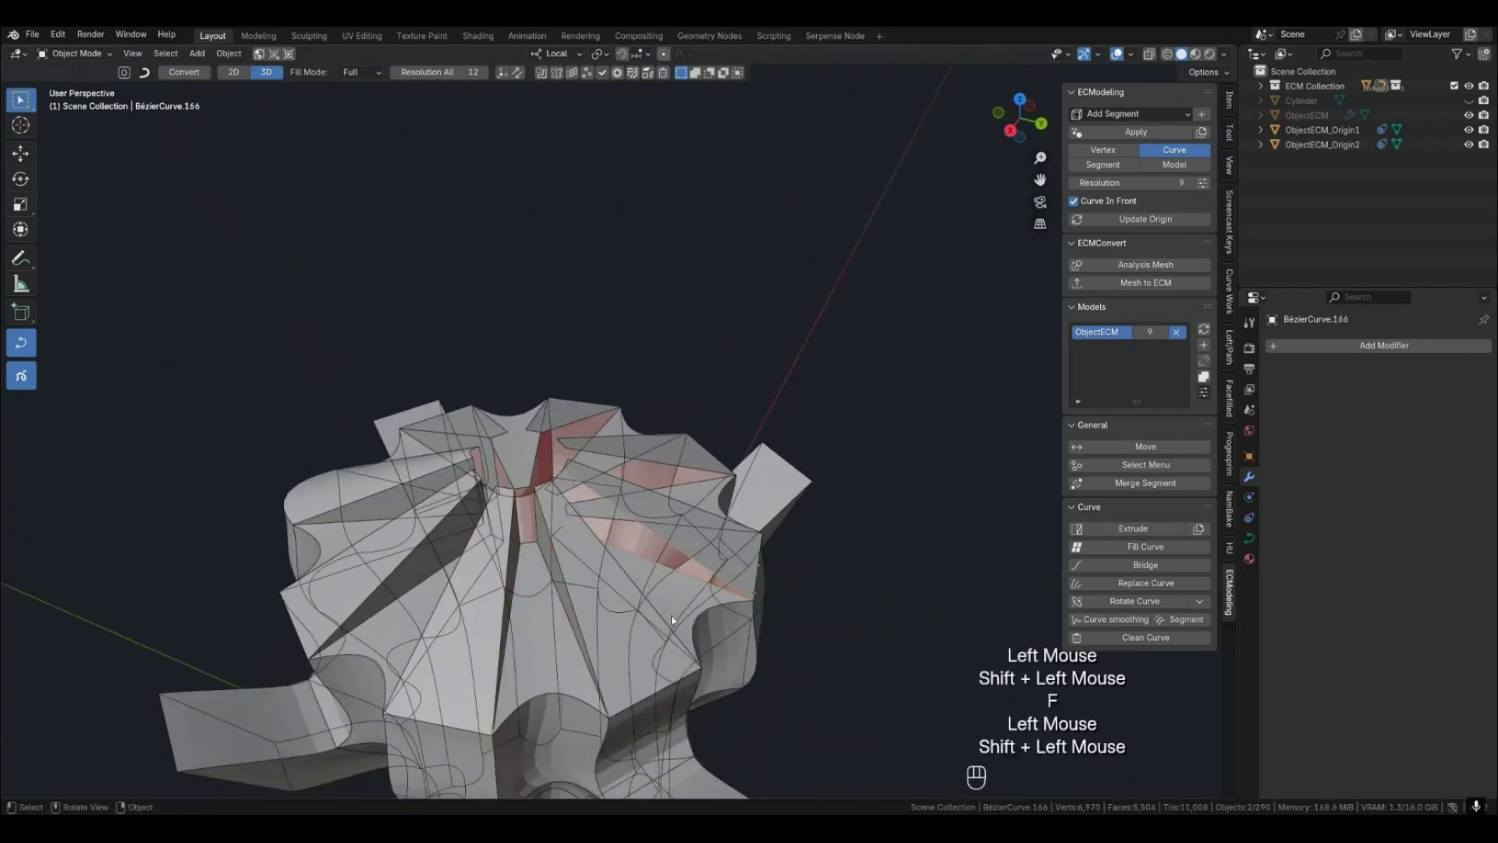
pyautogui.press('f')
# Fill the remaining radial gaps between the top panels with Fill Curve and check the result in Model mode.
pyautogui.moveTo(678, 614); pyautogui.dragTo(402, 624, button='middle')
pyautogui.press('f')
pyautogui.moveTo(570, 573); pyautogui.dragTo(650, 575, button='middle')
pyautogui.click(595, 548)
pyautogui.click(650, 574)
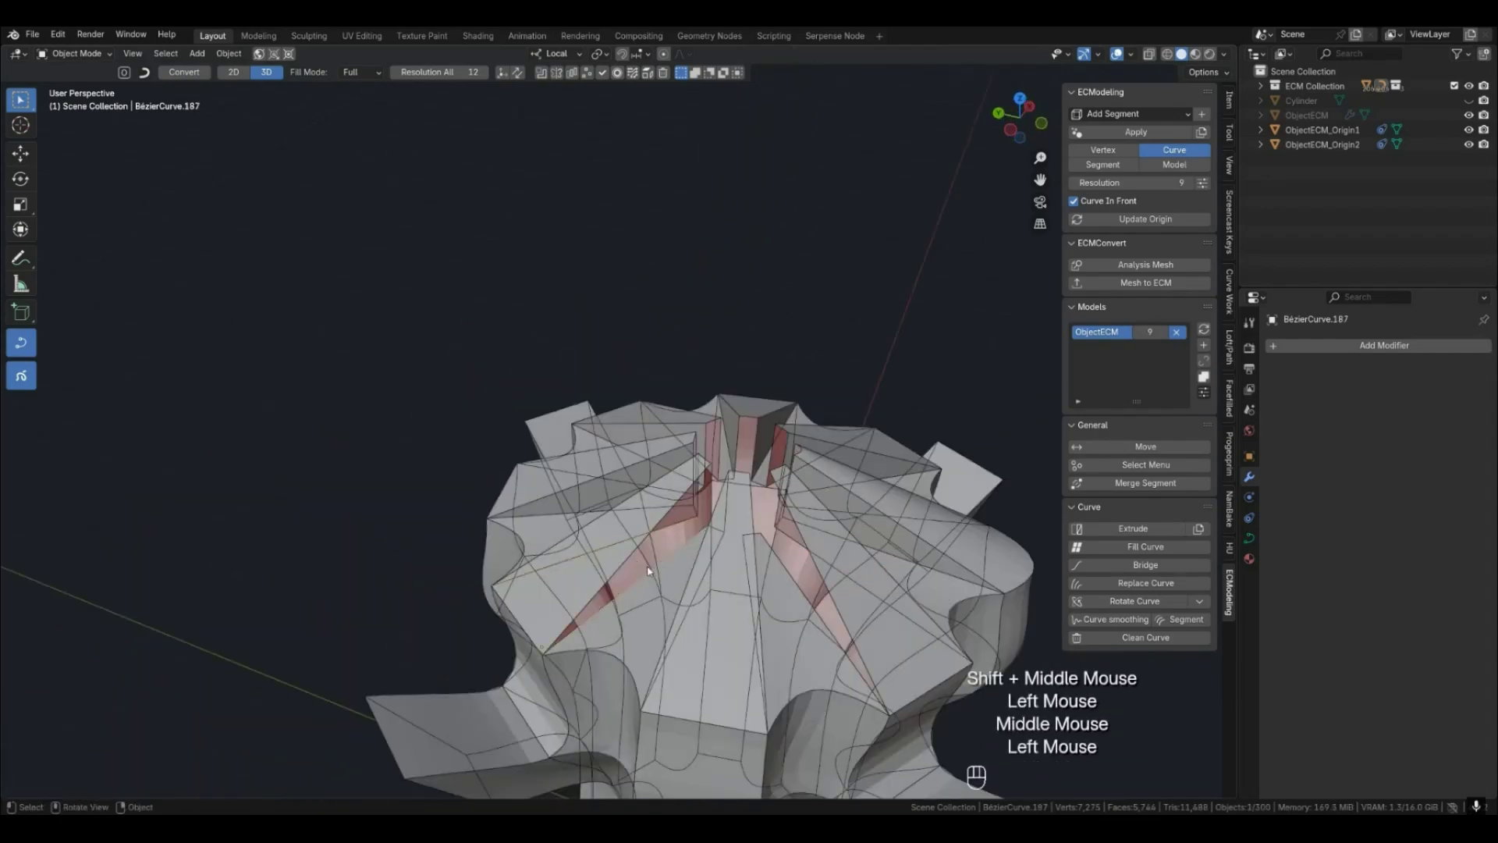
pyautogui.press('f')
pyautogui.click(808, 603)
pyautogui.moveTo(809, 603); pyautogui.dragTo(536, 533, button='middle')
pyautogui.press('f')
pyautogui.press('4')
pyautogui.scroll(-3, 687, 578)
# In Curve mode, close the small vertical notches around the central opening one after another with Fill Curve.
pyautogui.press('2')
pyautogui.scroll(2, 536, 533)
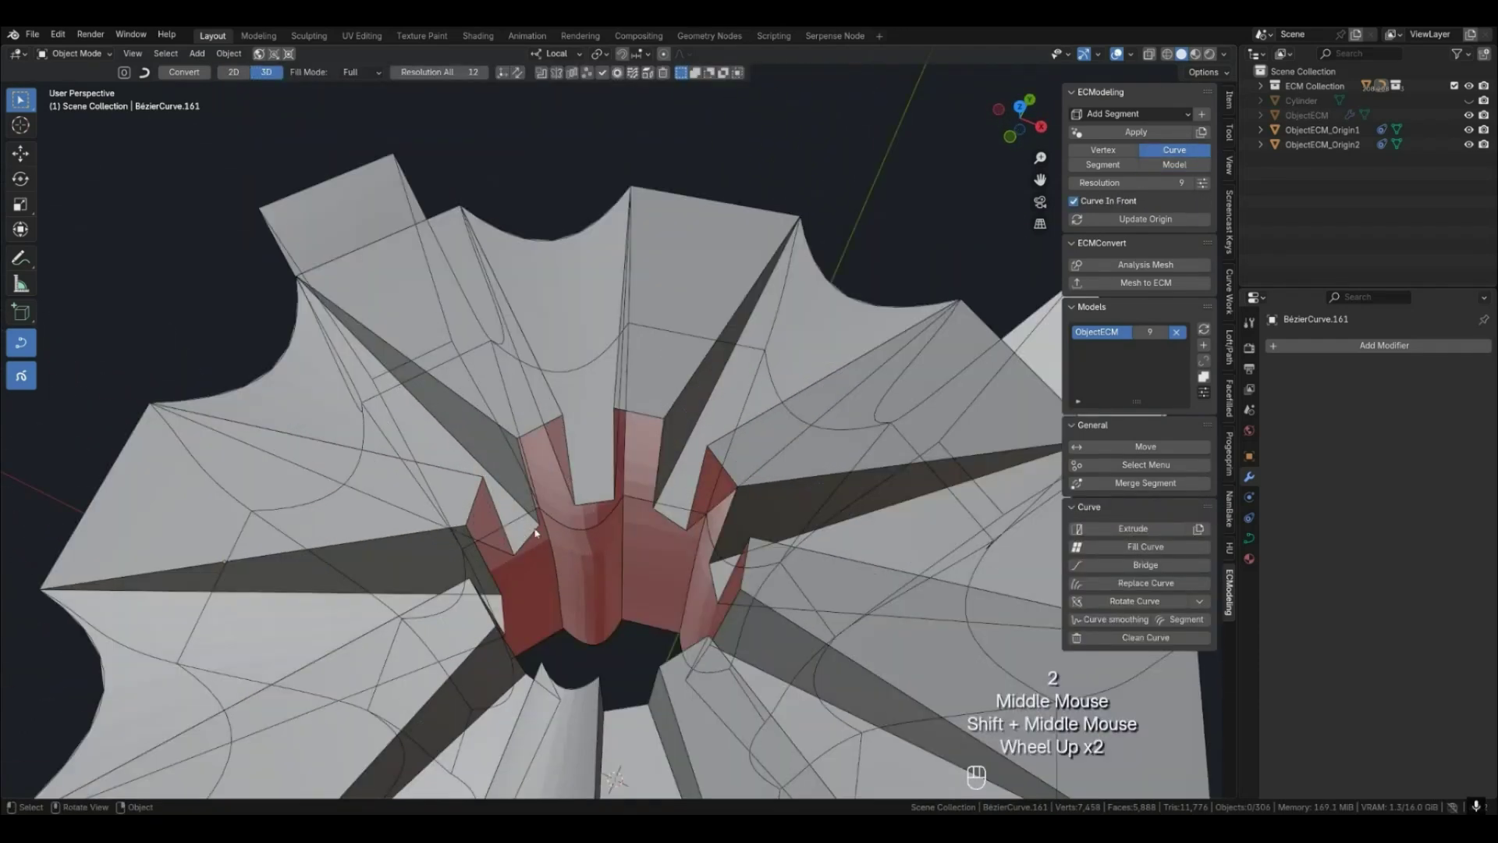
pyautogui.press('f')
pyautogui.click(538, 433)
pyautogui.press('f')
pyautogui.click(639, 414)
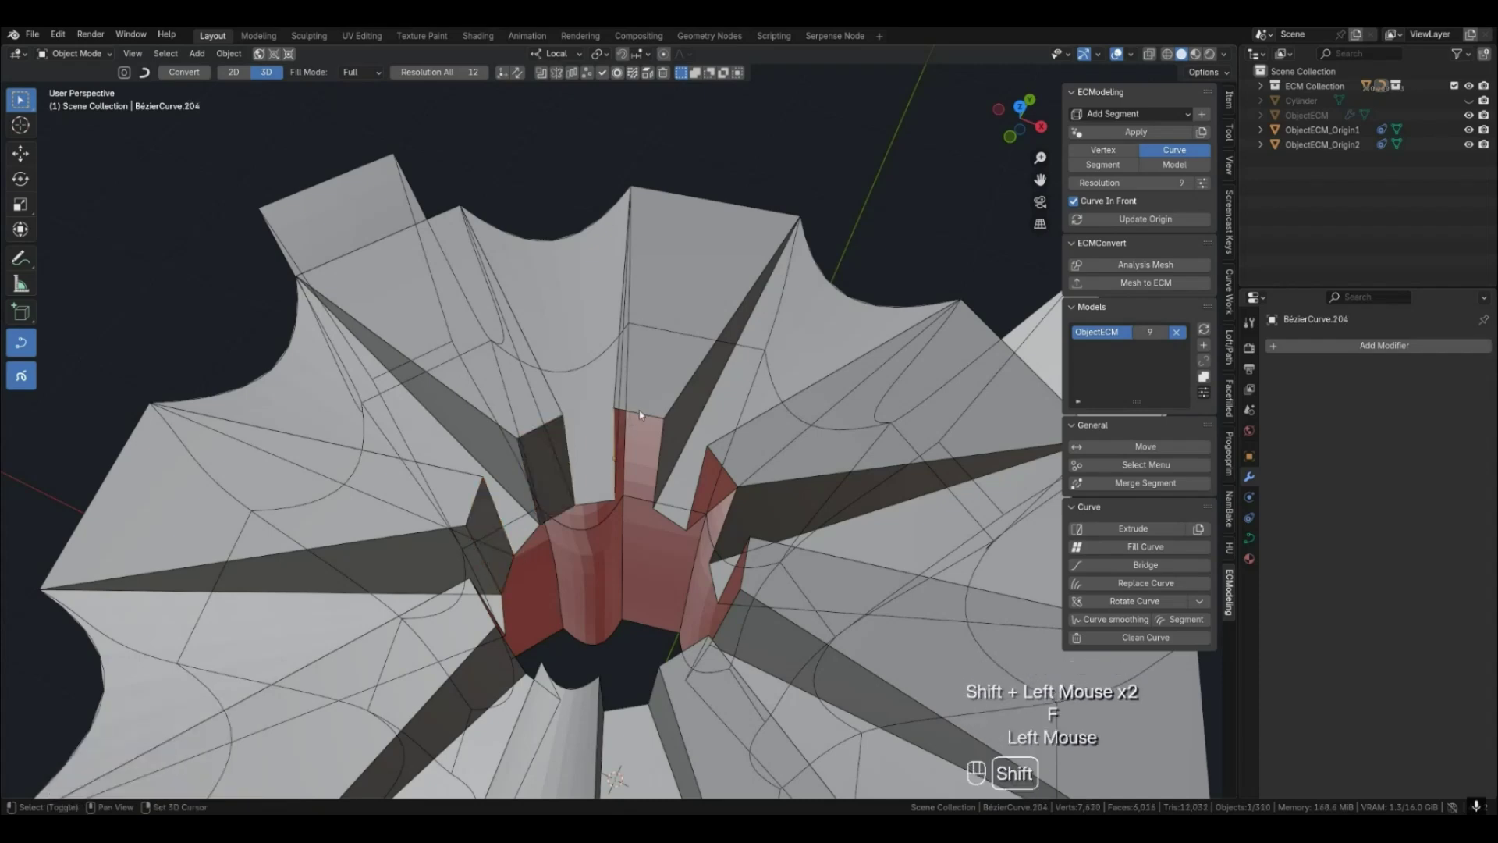
pyautogui.press('f')
pyautogui.moveTo(706, 585); pyautogui.dragTo(691, 437, button='middle')
pyautogui.click(638, 381)
pyautogui.press('f')
pyautogui.click(597, 345)
pyautogui.moveTo(597, 345); pyautogui.dragTo(715, 451, button='middle')
pyautogui.keyDown('shift'); pyautogui.click(496, 406); pyautogui.keyUp('shift')
pyautogui.press('f')
# Set all handles of the selected curve at the notch to Vector in Edit Mode.
pyautogui.click(714, 451)
pyautogui.press('Tab')
pyautogui.press('a')
pyautogui.press('v')
pyautogui.press('Tab')
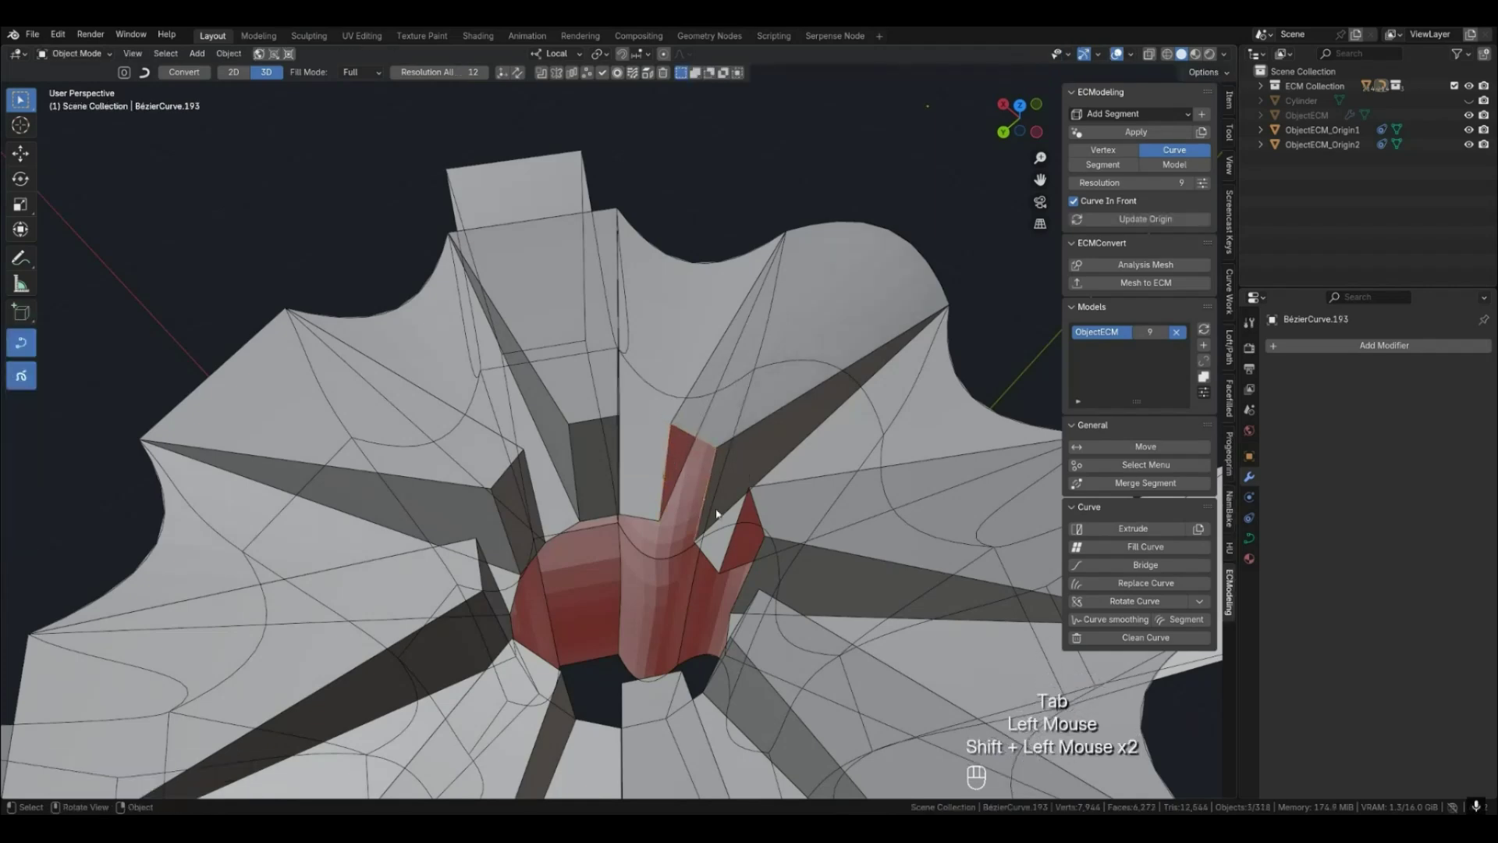
# Fill the last two open notches beside the central opening with Fill Curve.
pyautogui.press('f')
pyautogui.click(758, 520)
pyautogui.press('f')
pyautogui.moveTo(751, 602); pyautogui.dragTo(509, 531, button='middle')
# Select all curves around the central opening, pick their points with Select Point, and scale them inward.
pyautogui.click(471, 557)
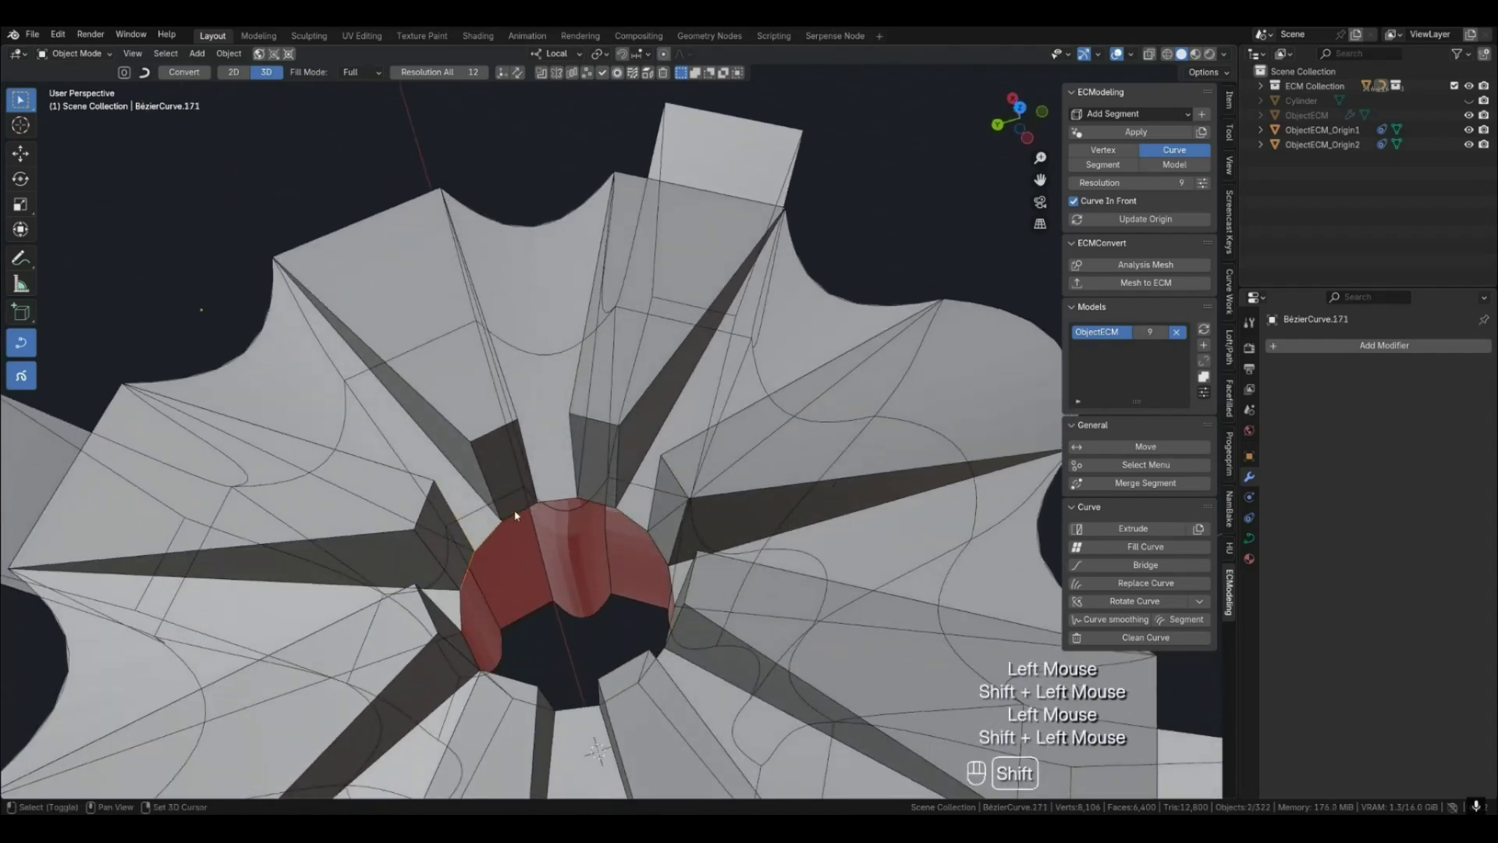
pyautogui.moveTo(633, 520); pyautogui.dragTo(666, 519, button='middle')
pyautogui.keyDown('shift'); pyautogui.click(665, 466); pyautogui.keyUp('shift')
pyautogui.keyDown('shift'); pyautogui.click(713, 507); pyautogui.keyUp('shift')
pyautogui.keyDown('shift'); pyautogui.click(747, 523); pyautogui.keyUp('shift')
pyautogui.keyDown('shift'); pyautogui.click(726, 595); pyautogui.keyUp('shift')
pyautogui.keyDown('shift'); pyautogui.click(681, 625); pyautogui.keyUp('shift')
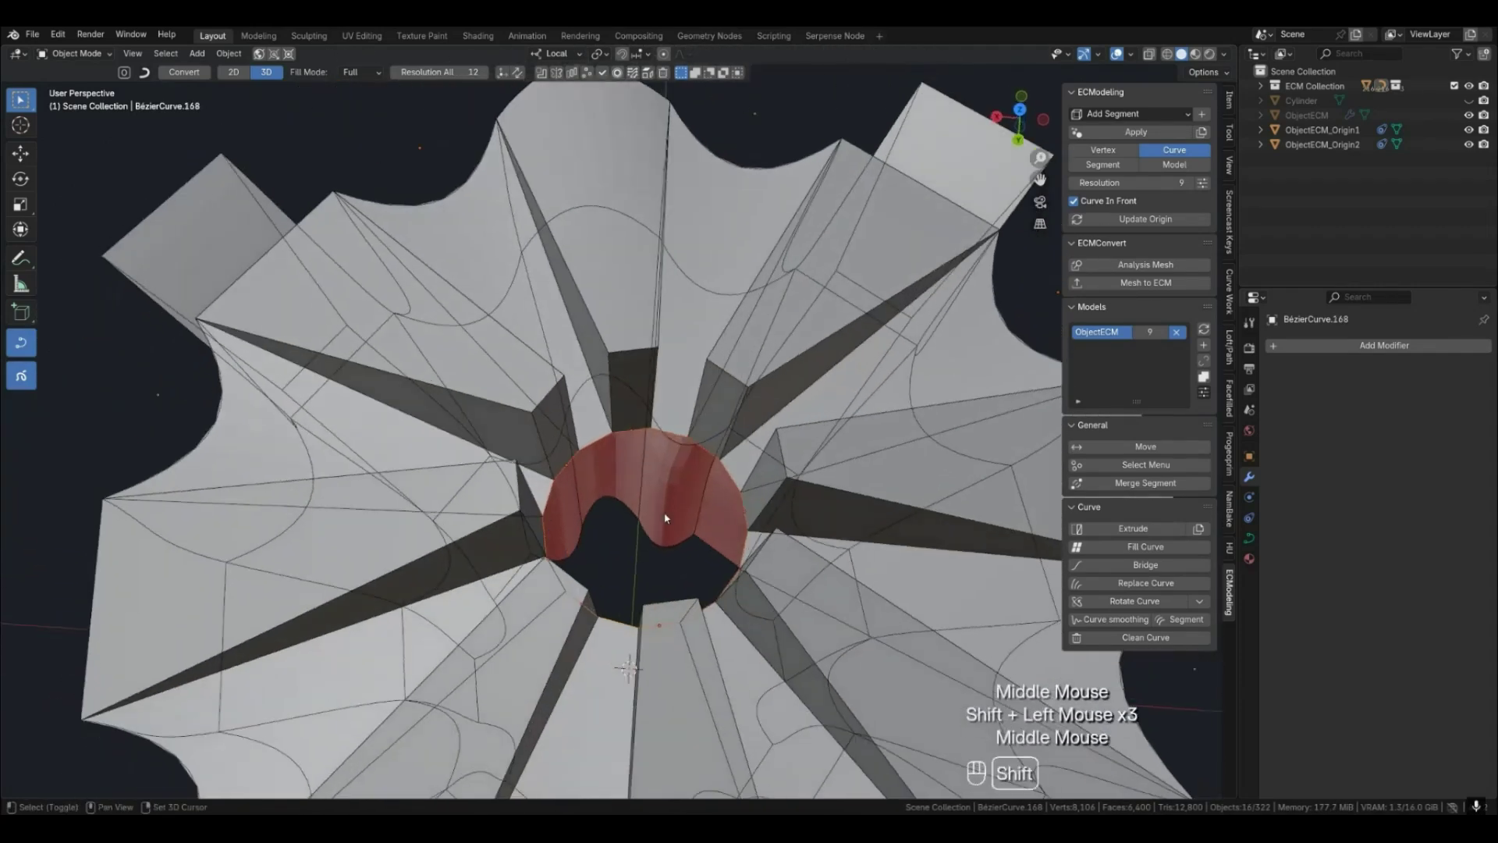
pyautogui.click(696, 515)
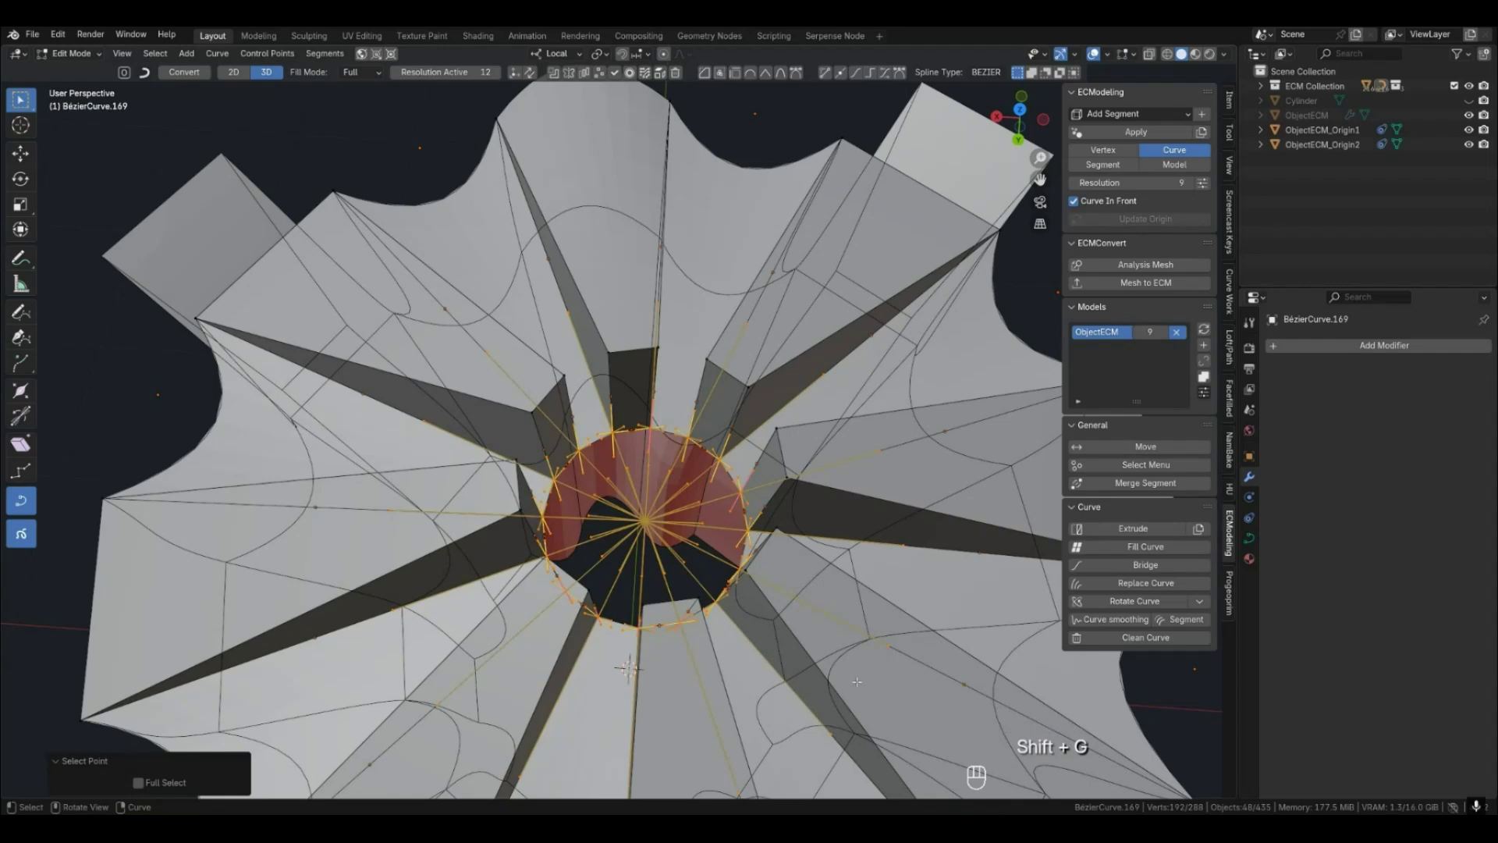
pyautogui.press('s')
pyautogui.moveTo(624, 546); pyautogui.dragTo(634, 503, button='middle')
# Select the small notch segments around the central opening in Segment mode and set their curve points' handles to Vector.
pyautogui.press('Tab')
pyautogui.press('3')
pyautogui.click(633, 500)
pyautogui.keyDown('shift'); pyautogui.doubleClick(662, 414); pyautogui.keyUp('shift')
pyautogui.moveTo(763, 520); pyautogui.dragTo(452, 511, button='middle')
pyautogui.keyDown('shift'); pyautogui.click(468, 515); pyautogui.keyUp('shift')
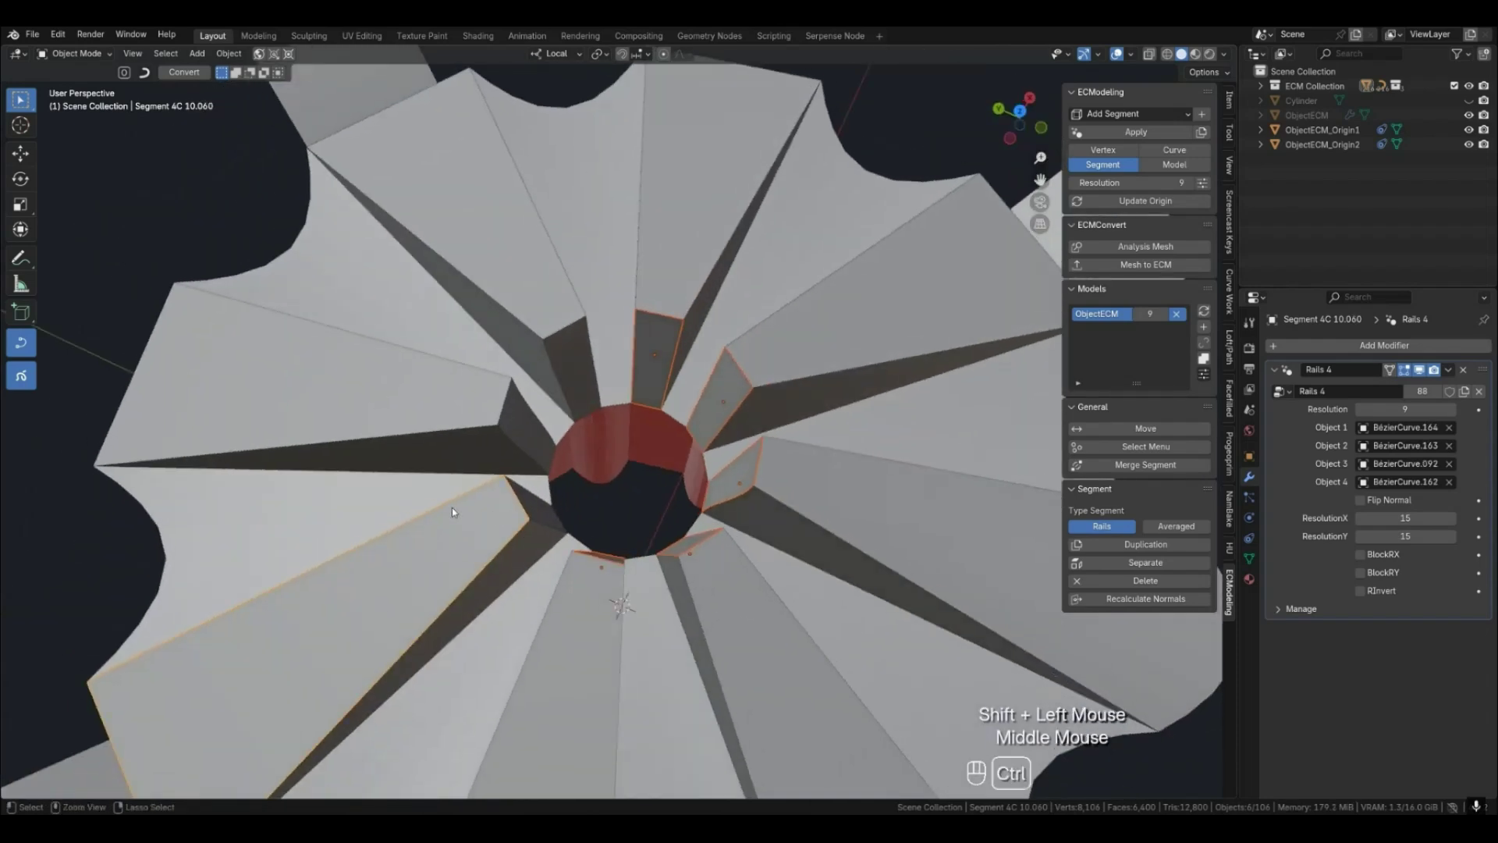
pyautogui.moveTo(590, 400); pyautogui.dragTo(665, 429, button='middle')
pyautogui.keyDown('shift'); pyautogui.click(665, 431); pyautogui.keyUp('shift')
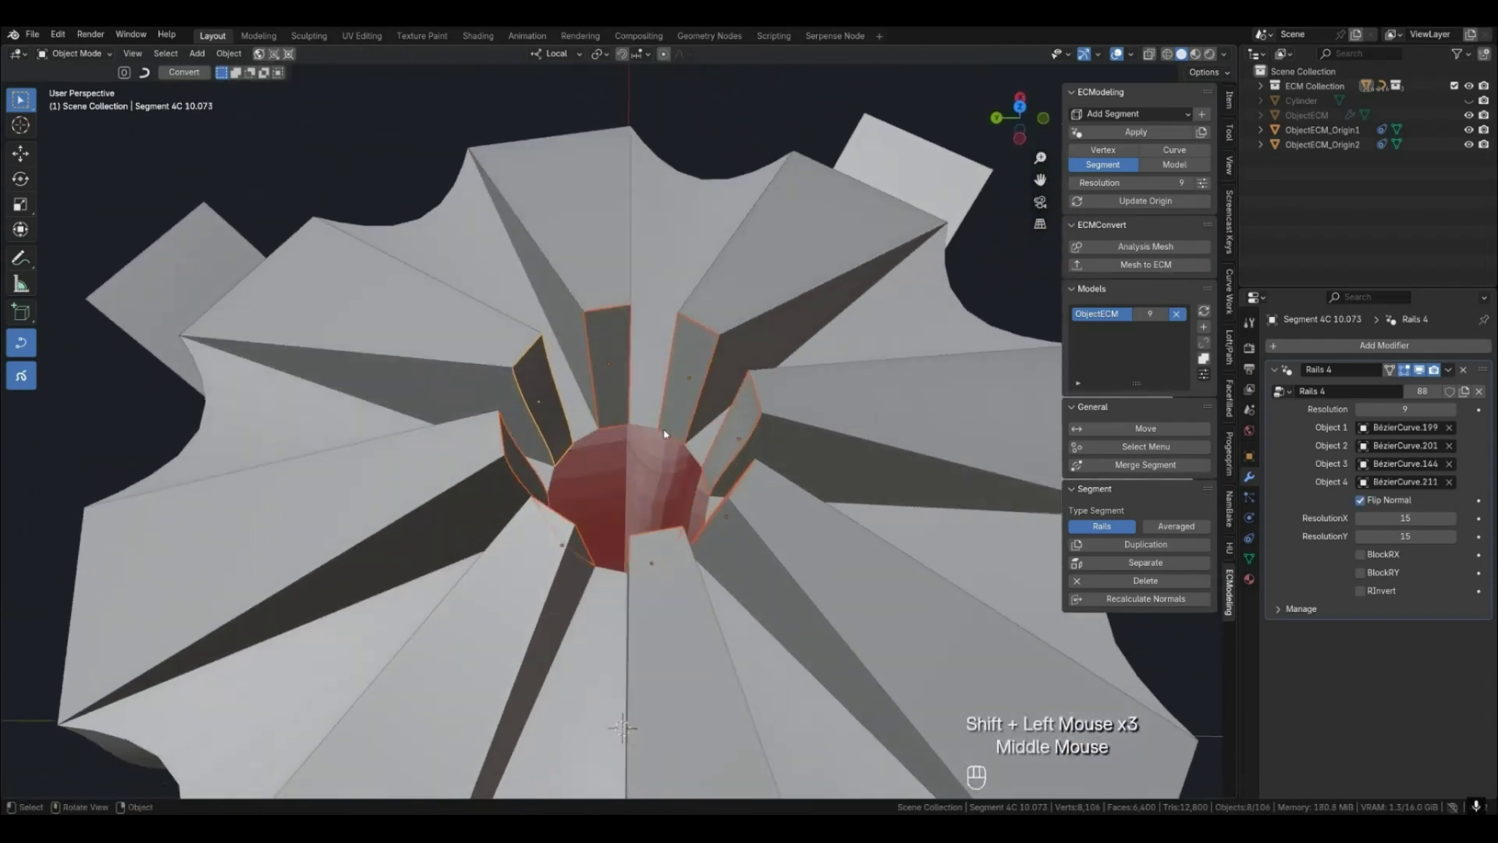
pyautogui.press('g')
pyautogui.hotkey('shift', 'g')
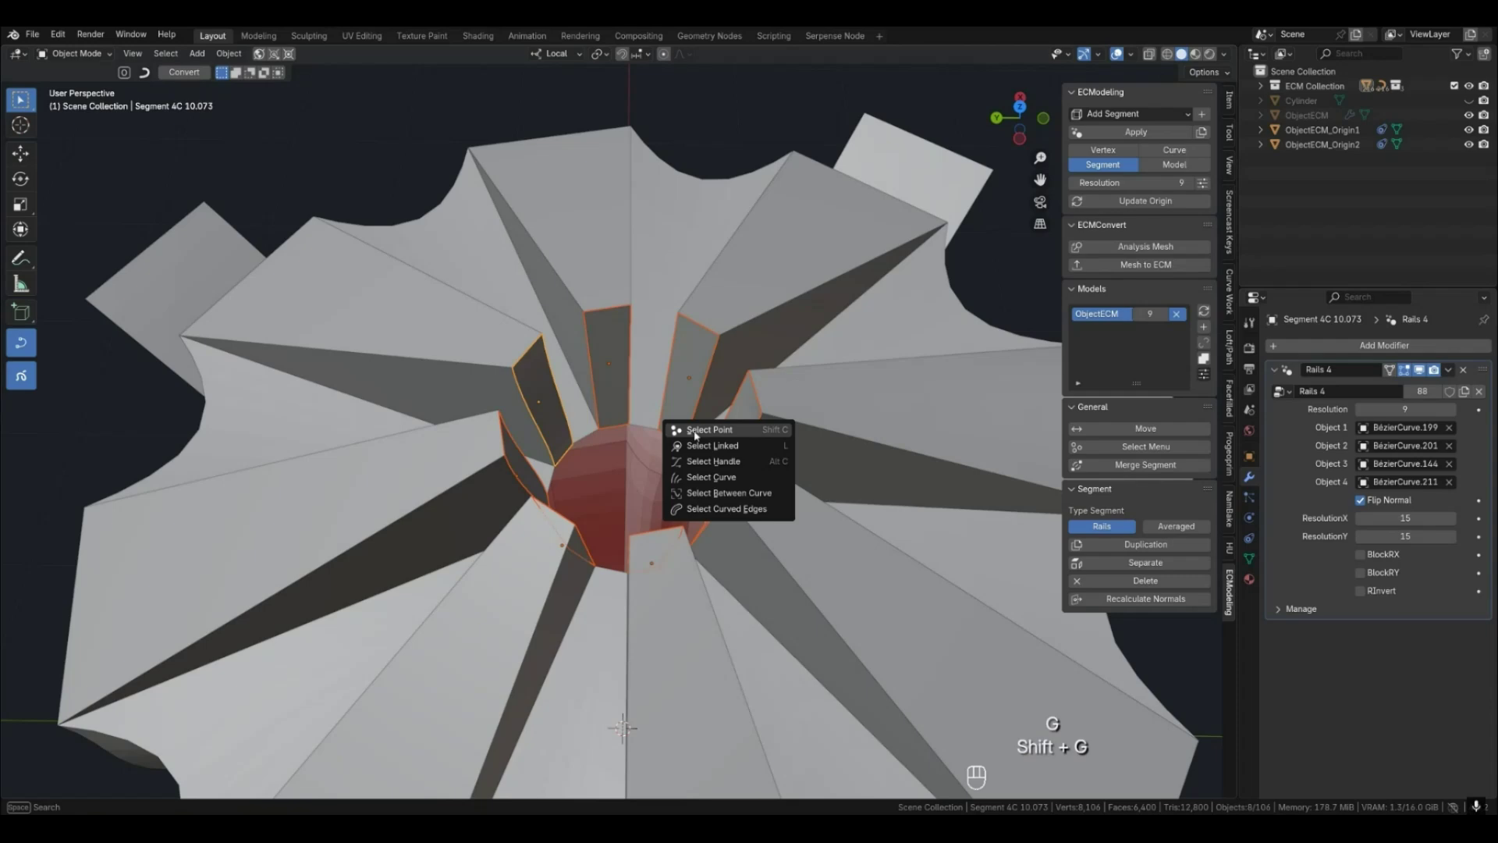
pyautogui.click(693, 429)
pyautogui.press('v')
pyautogui.click(685, 460)
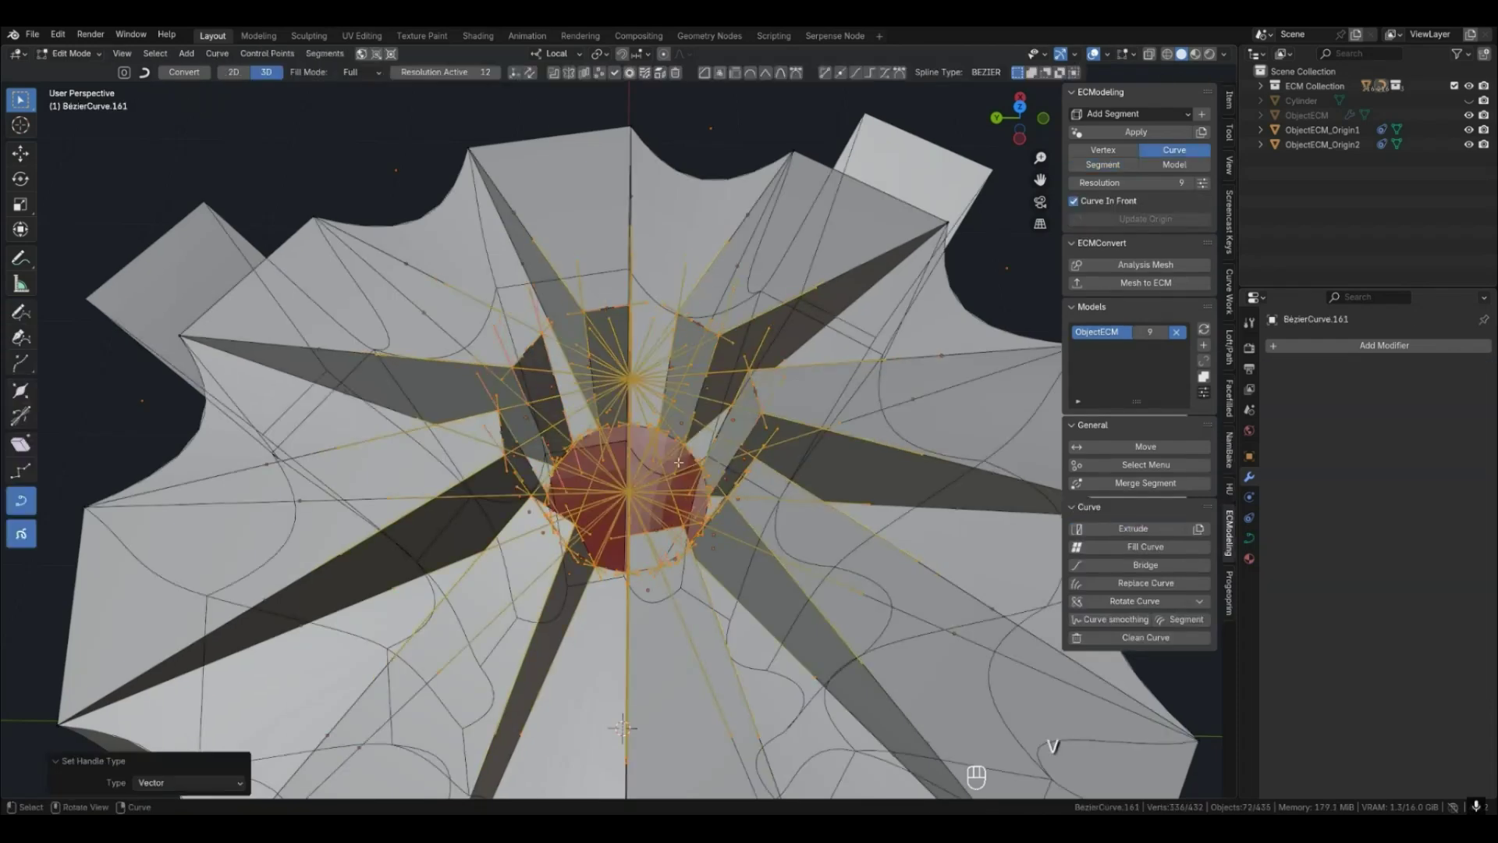
pyautogui.press('Tab')
# Select three outer rim curves of the top panels, apply Segment smoothing, and check the result in Model mode.
pyautogui.scroll(-3, 685, 460)
pyautogui.click(906, 341)
pyautogui.moveTo(905, 340); pyautogui.dragTo(607, 597, button='middle')
pyautogui.press('4')
pyautogui.scroll(-2, 656, 468)
pyautogui.press('2')
pyautogui.click(580, 591)
pyautogui.keyDown('shift'); pyautogui.click(736, 599); pyautogui.keyUp('shift')
pyautogui.moveTo(736, 599); pyautogui.dragTo(749, 628, button='middle')
pyautogui.keyDown('shift'); pyautogui.click(823, 581); pyautogui.keyUp('shift')
pyautogui.keyDown('shift'); pyautogui.moveTo(821, 582); pyautogui.dragTo(726, 562, button='middle'); pyautogui.keyUp('shift')
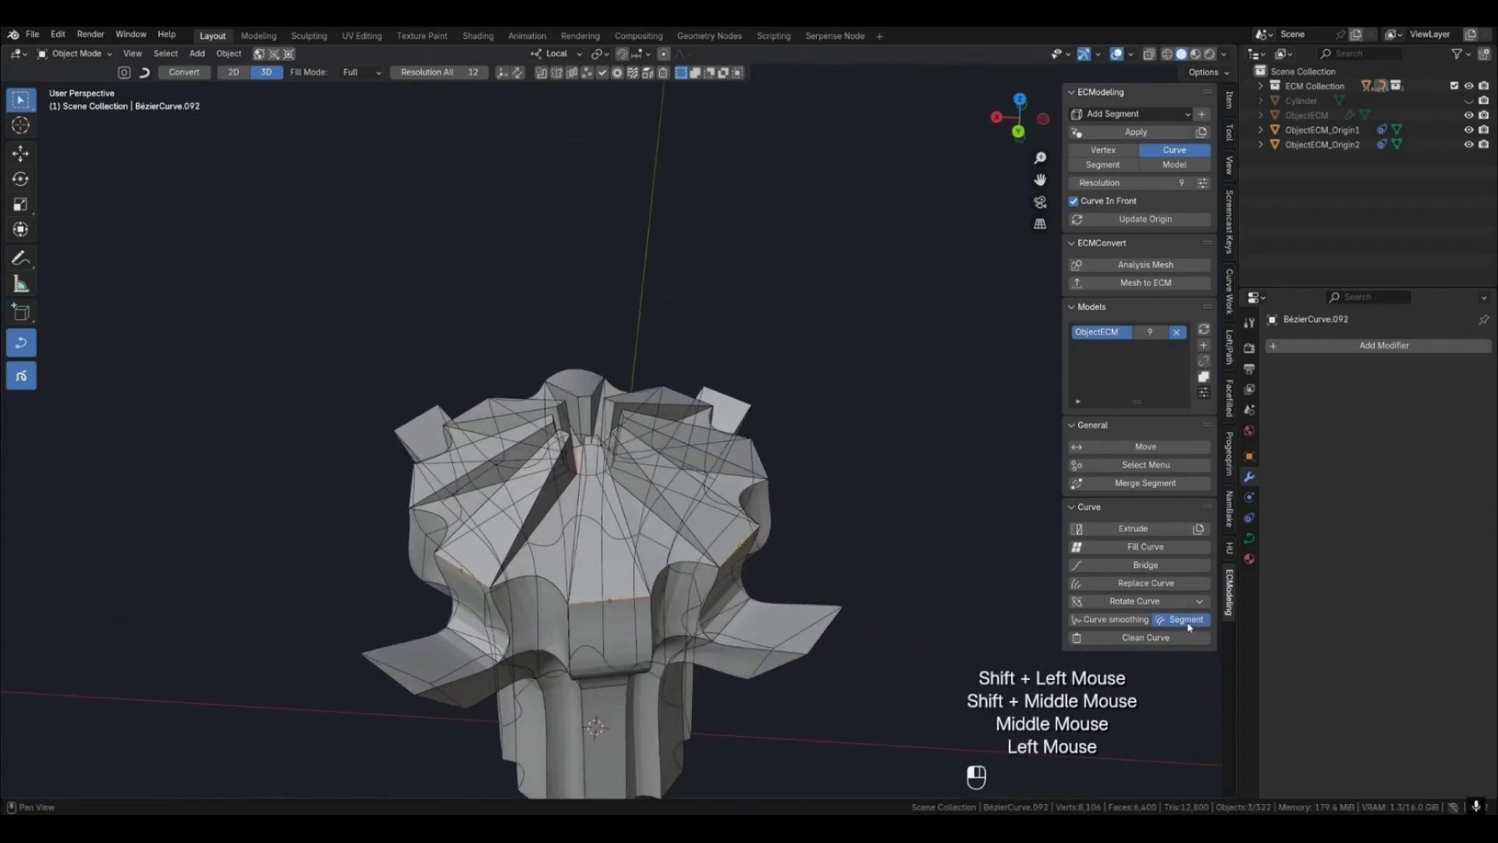
pyautogui.press('4')
pyautogui.moveTo(823, 609); pyautogui.dragTo(730, 595, button='middle')
# Smooth the segments across further outer rim curves on the other side and view the shape in Model mode.
pyautogui.press('2')
pyautogui.keyDown('shift'); pyautogui.moveTo(729, 594); pyautogui.dragTo(476, 653, button='middle'); pyautogui.keyUp('shift')
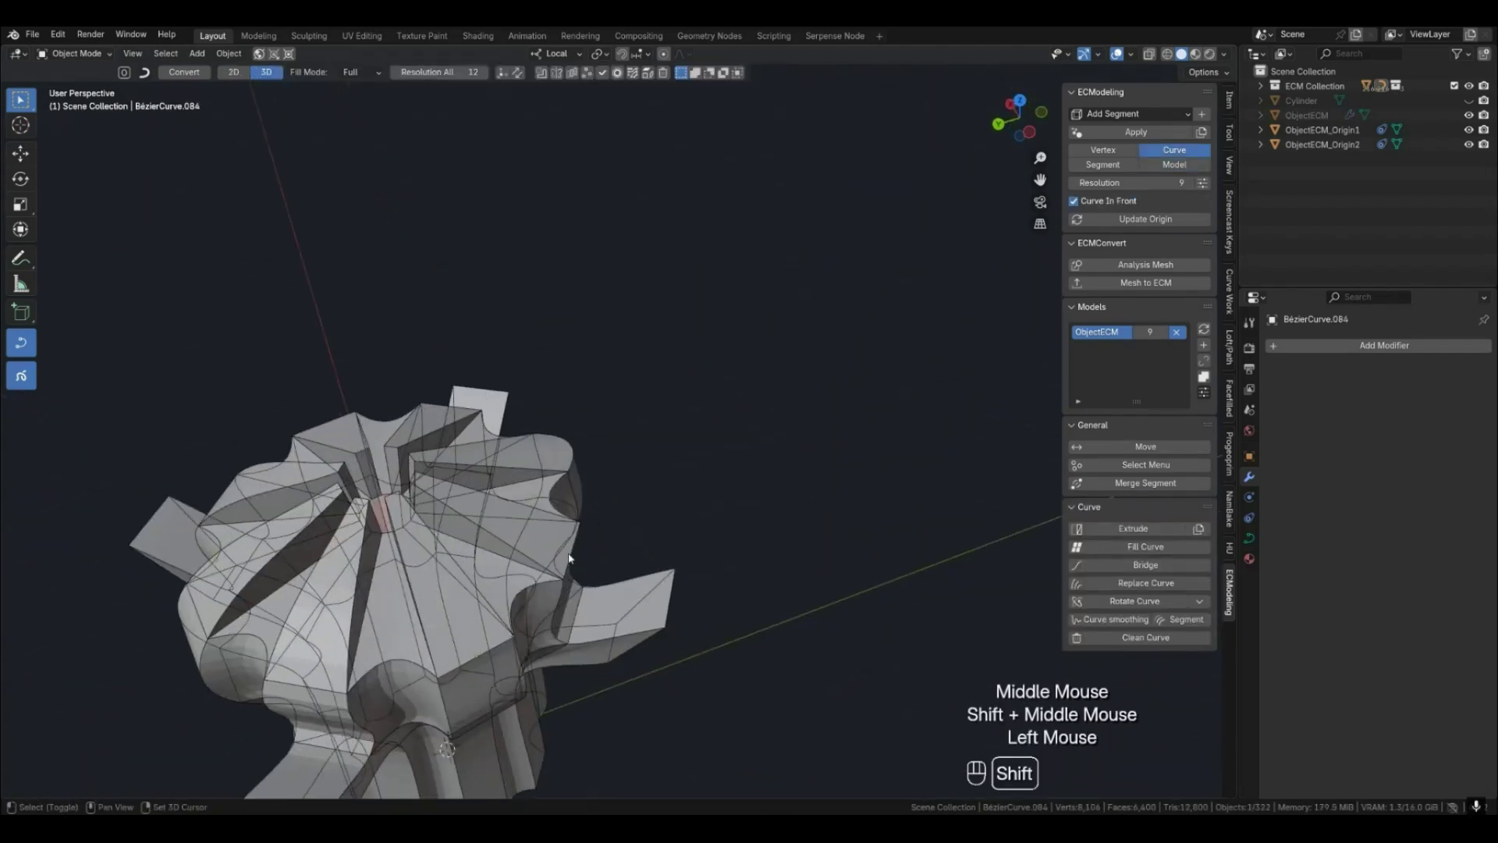
pyautogui.keyDown('shift'); pyautogui.moveTo(401, 551); pyautogui.dragTo(499, 547, button='middle'); pyautogui.keyUp('shift')
pyautogui.moveTo(500, 547); pyautogui.dragTo(539, 392, button='middle')
pyautogui.press('4')
# Select the eight curves at the inner ends of the top panels and apply Segment smoothing.
pyautogui.scroll(-4, 434, 585)
pyautogui.scroll(3, 608, 570)
pyautogui.scroll(2, 596, 586)
pyautogui.scroll(1, 596, 587)
pyautogui.press('2')
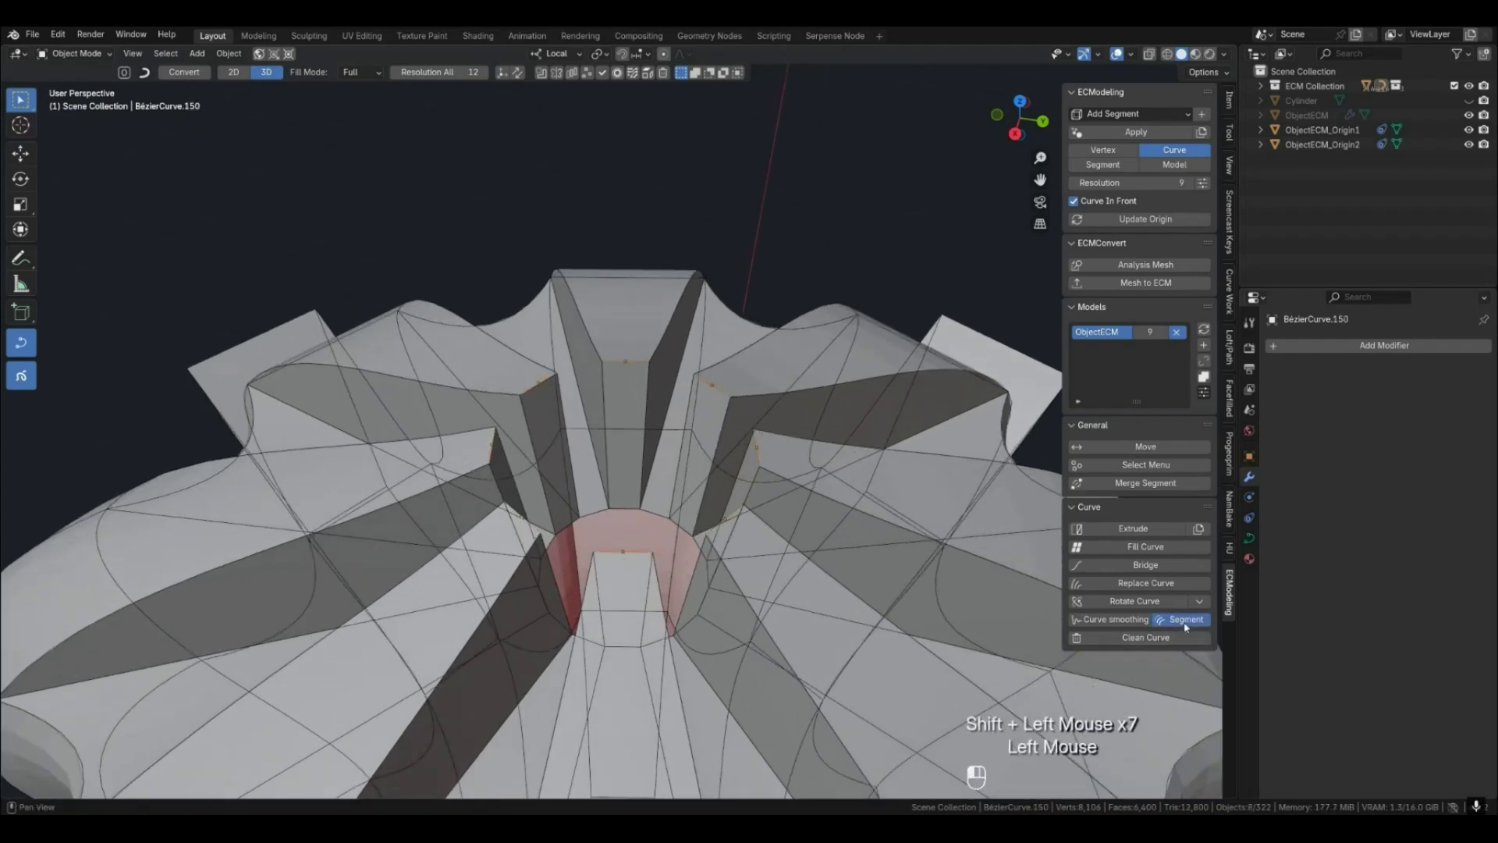
# Select eight curves around the body's upper rim and lower edge, apply Segment smoothing, and check the result in Model mode.
pyautogui.scroll(-4, 727, 617)
pyautogui.keyDown('shift'); pyautogui.moveTo(727, 618); pyautogui.dragTo(692, 564, button='middle'); pyautogui.keyUp('shift')
pyautogui.click(549, 587)
pyautogui.moveTo(847, 601); pyautogui.dragTo(811, 615, button='middle')
pyautogui.keyDown('shift'); pyautogui.click(811, 615); pyautogui.keyUp('shift')
pyautogui.scroll(-3, 835, 629)
pyautogui.moveTo(928, 629); pyautogui.dragTo(882, 634, button='middle')
pyautogui.keyDown('shift'); pyautogui.moveTo(882, 634); pyautogui.dragTo(563, 581, button='middle'); pyautogui.keyUp('shift')
pyautogui.keyDown('shift'); pyautogui.click(678, 610); pyautogui.keyUp('shift')
pyautogui.moveTo(726, 612); pyautogui.dragTo(671, 623, button='middle')
pyautogui.keyDown('shift'); pyautogui.click(672, 667); pyautogui.keyUp('shift')
pyautogui.moveTo(790, 663); pyautogui.dragTo(697, 672, button='middle')
pyautogui.keyDown('shift'); pyautogui.click(699, 737); pyautogui.keyUp('shift')
pyautogui.keyDown('shift'); pyautogui.moveTo(699, 737); pyautogui.dragTo(573, 600, button='middle'); pyautogui.keyUp('shift')
pyautogui.moveTo(768, 677); pyautogui.dragTo(589, 628, button='middle')
pyautogui.keyDown('shift'); pyautogui.click(575, 601); pyautogui.keyUp('shift')
pyautogui.moveTo(702, 649); pyautogui.dragTo(511, 661, button='middle')
pyautogui.keyDown('shift'); pyautogui.click(623, 646); pyautogui.keyUp('shift')
pyautogui.keyDown('shift'); pyautogui.click(541, 629); pyautogui.keyUp('shift')
pyautogui.keyDown('shift'); pyautogui.moveTo(511, 662); pyautogui.dragTo(1196, 622, button='middle'); pyautogui.keyUp('shift')
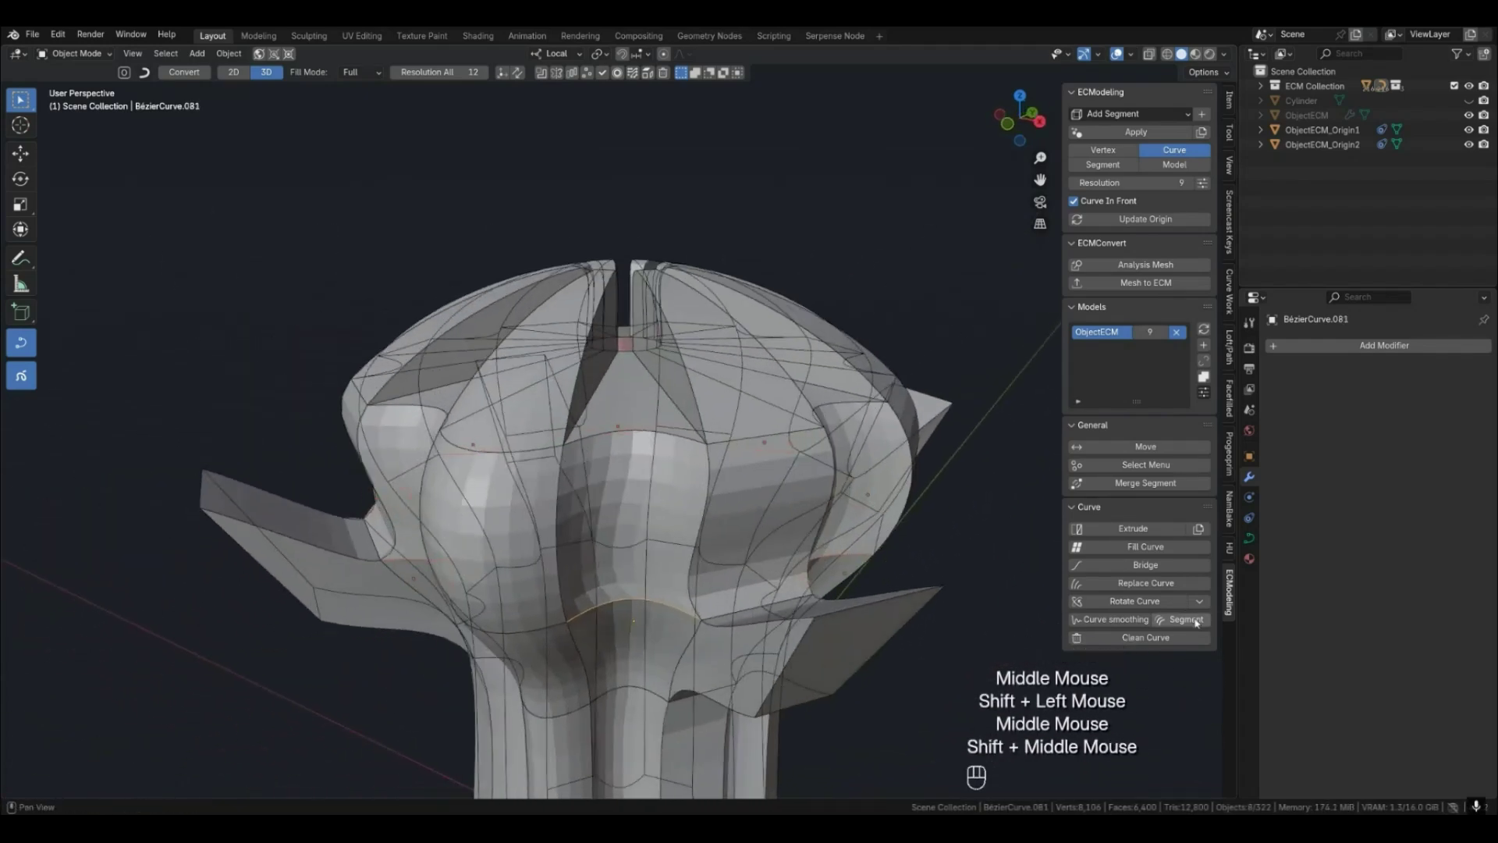
pyautogui.scroll(-3, 765, 608)
pyautogui.click(803, 600)
pyautogui.press('4')
pyautogui.moveTo(803, 597); pyautogui.dragTo(693, 571, button='middle')
pyautogui.click(755, 624)
# Select the four curves on the arms' undersides in Curve mode and apply Segment smoothing to them.
pyautogui.press('2')
pyautogui.click(678, 568)
pyautogui.keyDown('shift'); pyautogui.click(473, 559); pyautogui.keyUp('shift')
pyautogui.moveTo(474, 558); pyautogui.dragTo(532, 596, button='middle')
pyautogui.keyDown('shift'); pyautogui.click(294, 568); pyautogui.keyUp('shift')
pyautogui.moveTo(294, 567); pyautogui.dragTo(633, 588, button='middle')
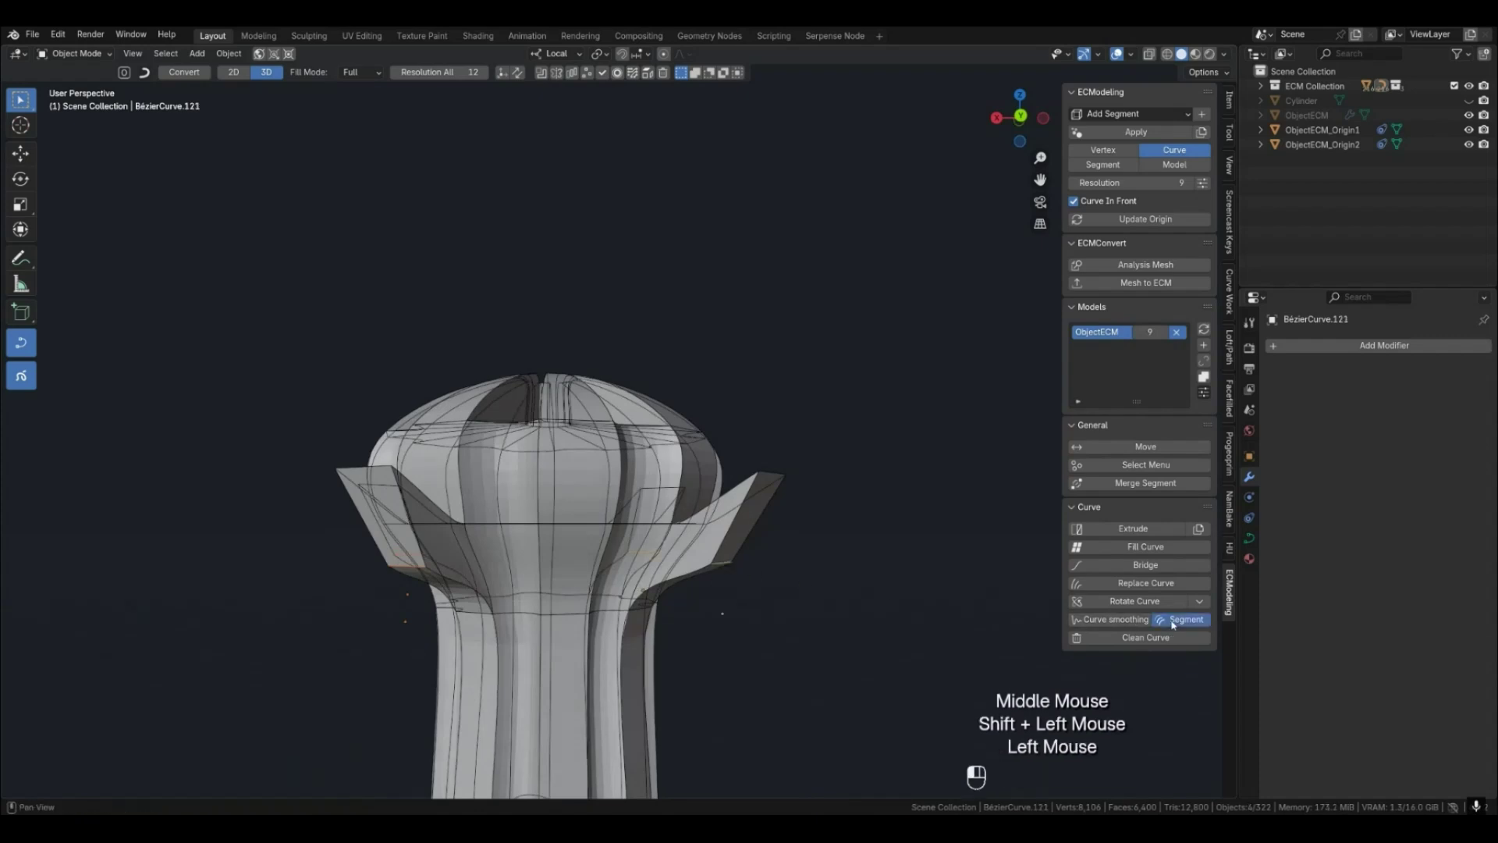
# Check the arms in Model mode and try Segment smoothing on curves at the arms' outer ends.
pyautogui.moveTo(859, 612); pyautogui.dragTo(1018, 608, button='middle')
pyautogui.press('4')
pyautogui.press('2')
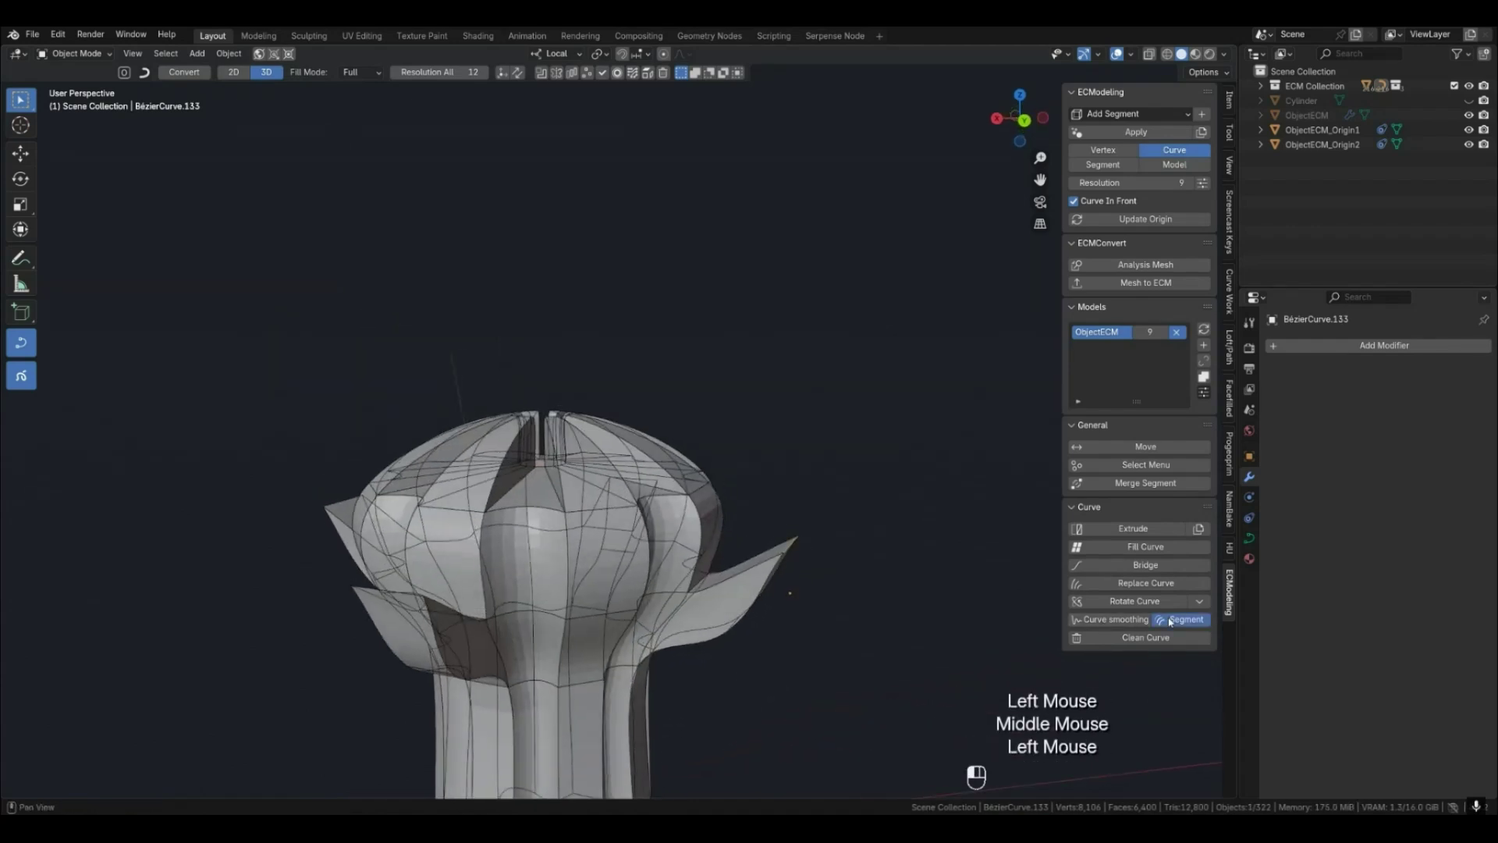
pyautogui.press('4')
pyautogui.moveTo(822, 632); pyautogui.dragTo(626, 629, button='middle')
pyautogui.press('2')
pyautogui.moveTo(393, 575); pyautogui.dragTo(451, 596, button='middle')
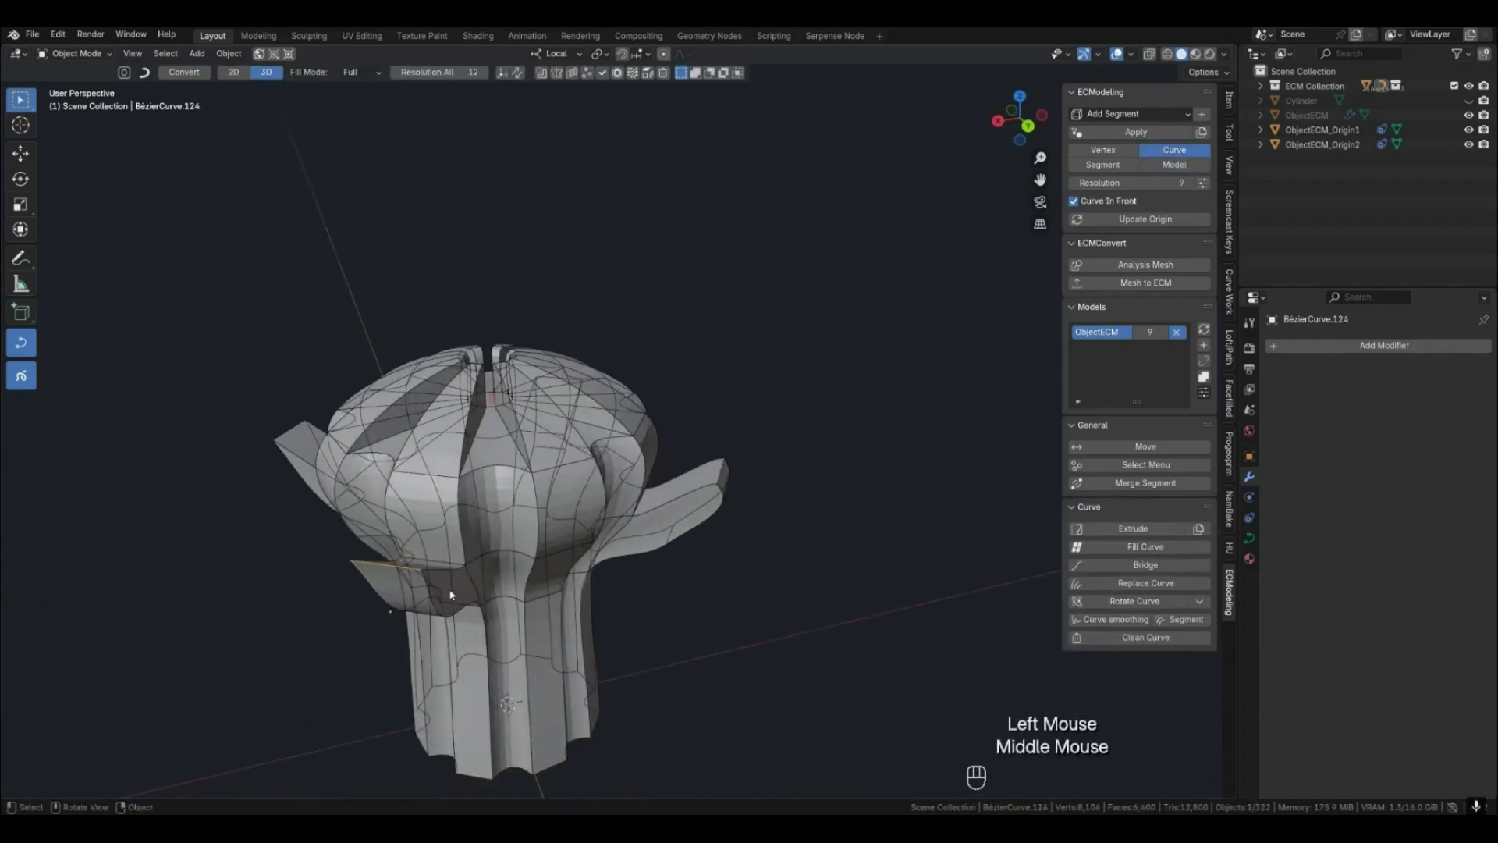
# Undo the last arm smoothing operations and review the whole shape in Model mode.
pyautogui.hotkey('ctrl', 'z')
pyautogui.hotkey('ctrl', 'z')
pyautogui.hotkey('ctrl', 'z')
pyautogui.click(685, 612)
pyautogui.press('4')
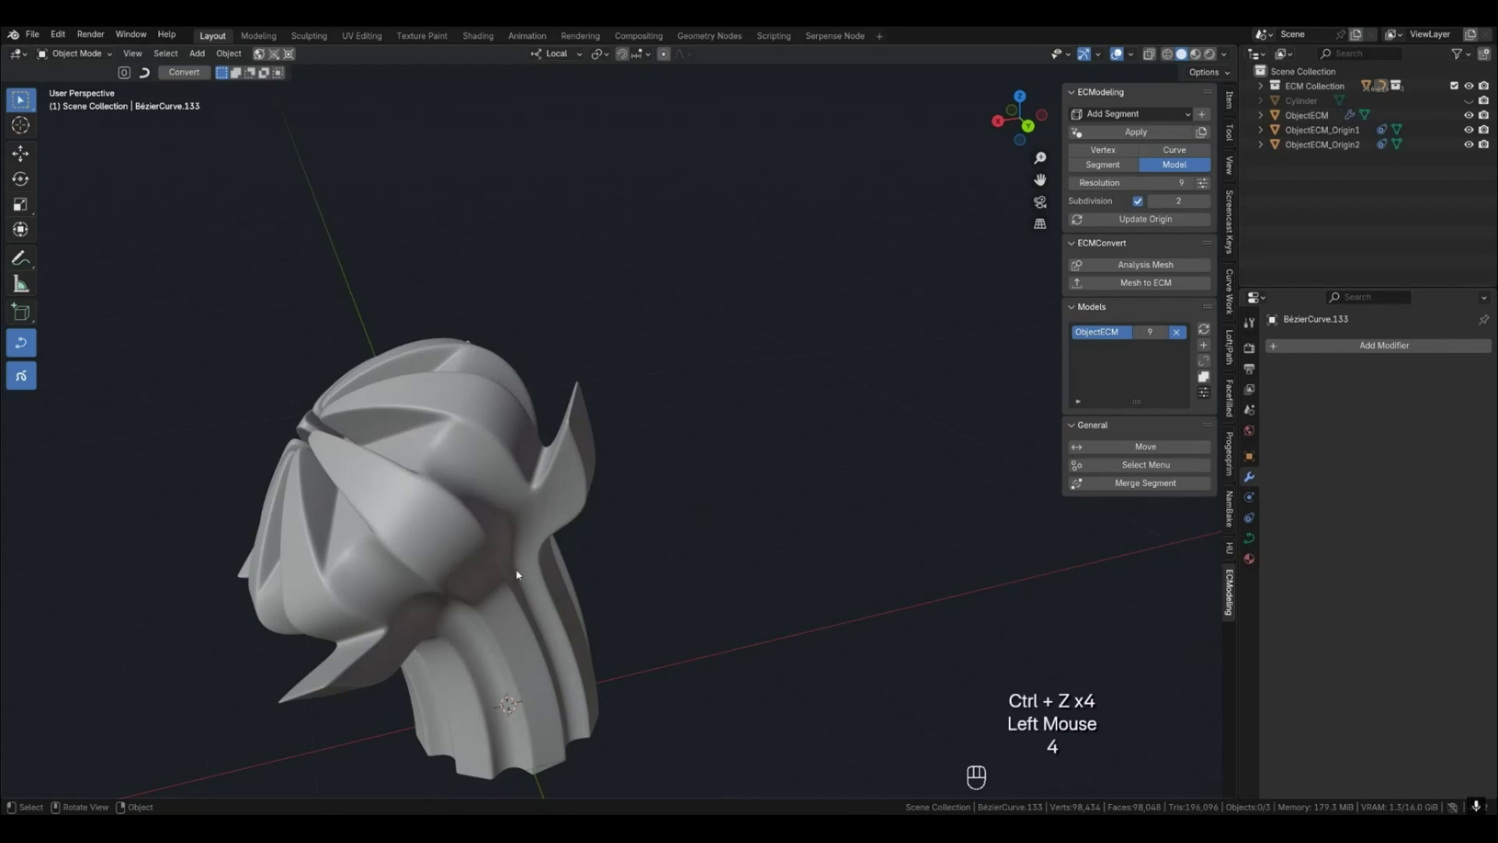
pyautogui.scroll(-1, 546, 616)
pyautogui.keyDown('shift'); pyautogui.moveTo(547, 616); pyautogui.dragTo(462, 622, button='middle'); pyautogui.keyUp('shift')
pyautogui.keyDown('shift'); pyautogui.moveTo(462, 622); pyautogui.dragTo(745, 542); pyautogui.keyUp('shift')
pyautogui.click(648, 609)
pyautogui.moveTo(644, 611)
pyautogui.mouseDown(button='middle')
pyautogui.moveTo(719, 598)
pyautogui.moveTo(671, 613)
pyautogui.mouseUp(button='middle')
pyautogui.moveTo(671, 612)
pyautogui.keyDown('shift'); pyautogui.mouseDown(button='middle')
pyautogui.moveTo(647, 628)
pyautogui.moveTo(656, 638)
pyautogui.mouseUp(button='middle'); pyautogui.keyUp('shift')
pyautogui.keyDown('shift'); pyautogui.moveTo(586, 633); pyautogui.dragTo(716, 603, button='middle'); pyautogui.keyUp('shift')
pyautogui.scroll(-1, 656, 624)
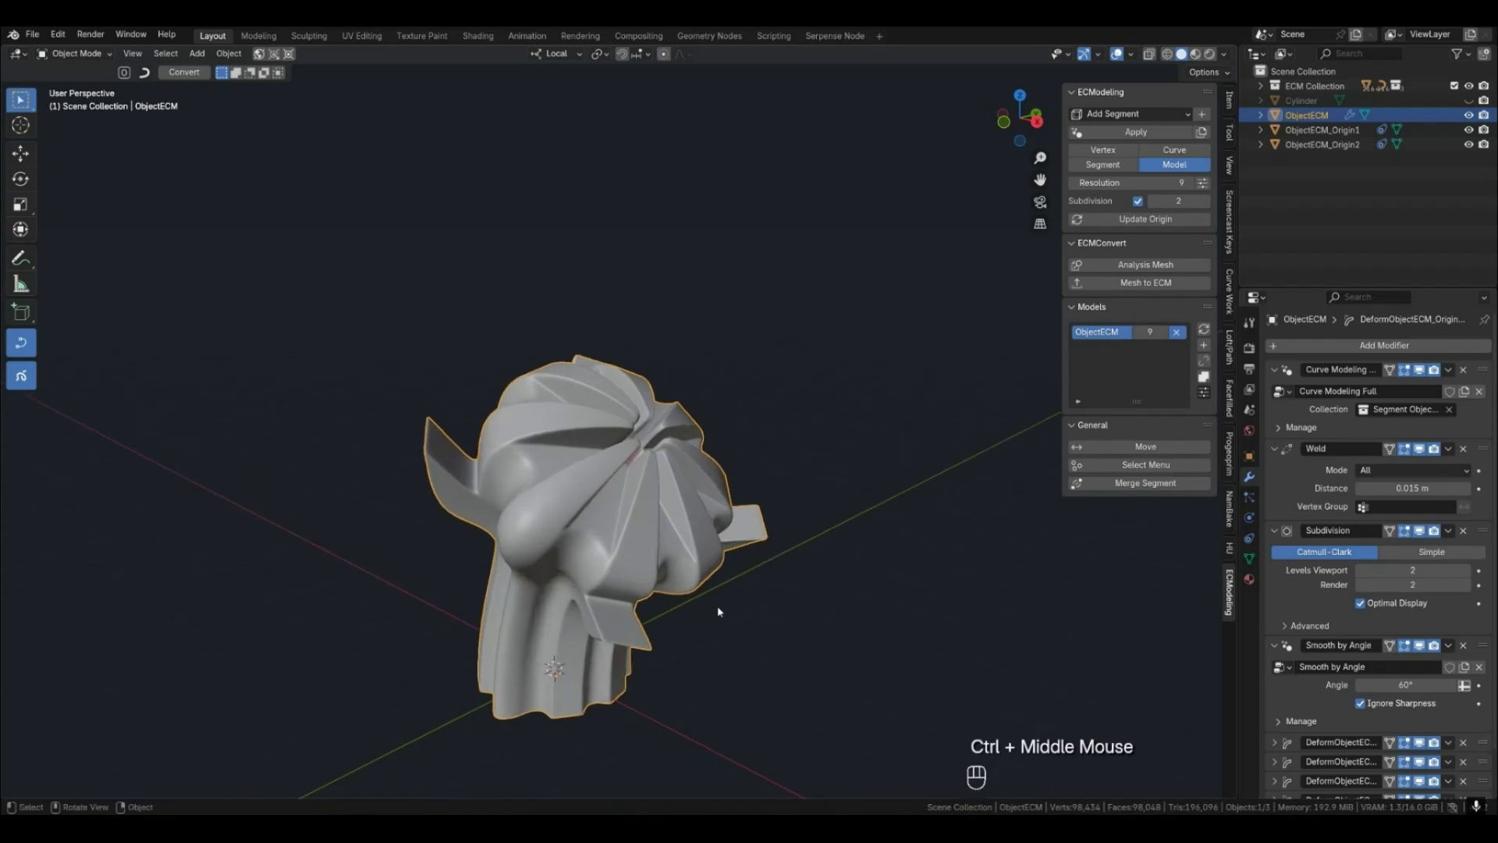
# Display the wireframe on the ECM model and lower its resolution to 7.
pyautogui.click(786, 652)
pyautogui.moveTo(785, 652)
pyautogui.mouseDown(button='middle')
pyautogui.moveTo(742, 669)
pyautogui.moveTo(793, 638)
pyautogui.mouseUp(button='middle')
pyautogui.click(785, 635)
pyautogui.press('q')
pyautogui.click(774, 577)
pyautogui.moveTo(774, 578); pyautogui.dragTo(729, 378, button='middle')
pyautogui.click(1075, 183)
pyautogui.click(1075, 183)
pyautogui.scroll(-3, 703, 502)
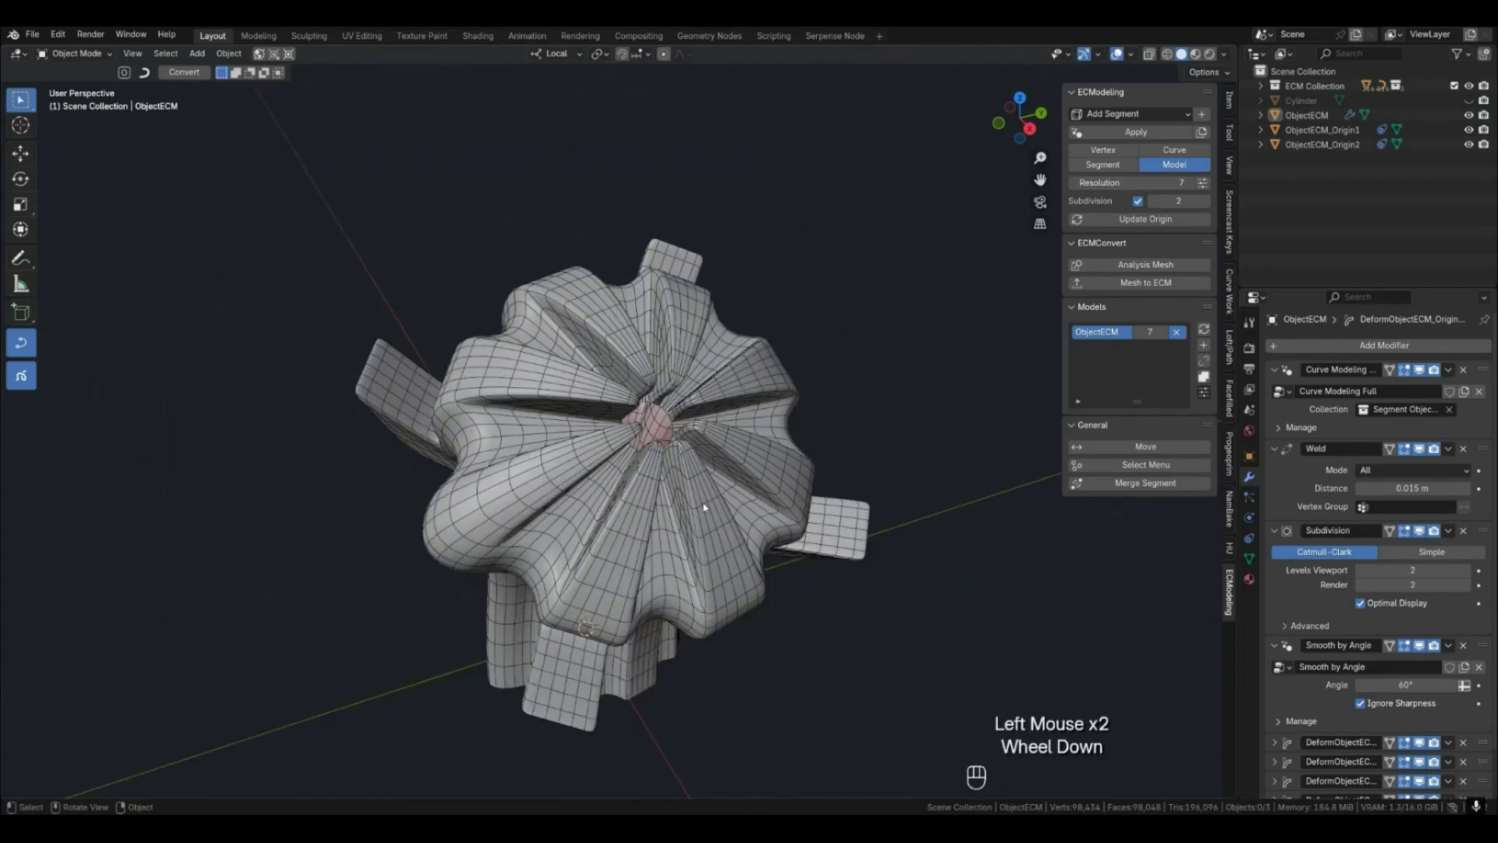
# Toggle the wireframe display and examine the mesh around the dome's central opening.
pyautogui.click(702, 503)
pyautogui.press('q')
pyautogui.click(702, 503)
pyautogui.click(829, 468)
pyautogui.click(750, 476)
pyautogui.press('q')
pyautogui.click(750, 475)
pyautogui.keyDown('ctrl'); pyautogui.moveTo(699, 479); pyautogui.dragTo(609, 484, button='middle'); pyautogui.keyUp('ctrl')
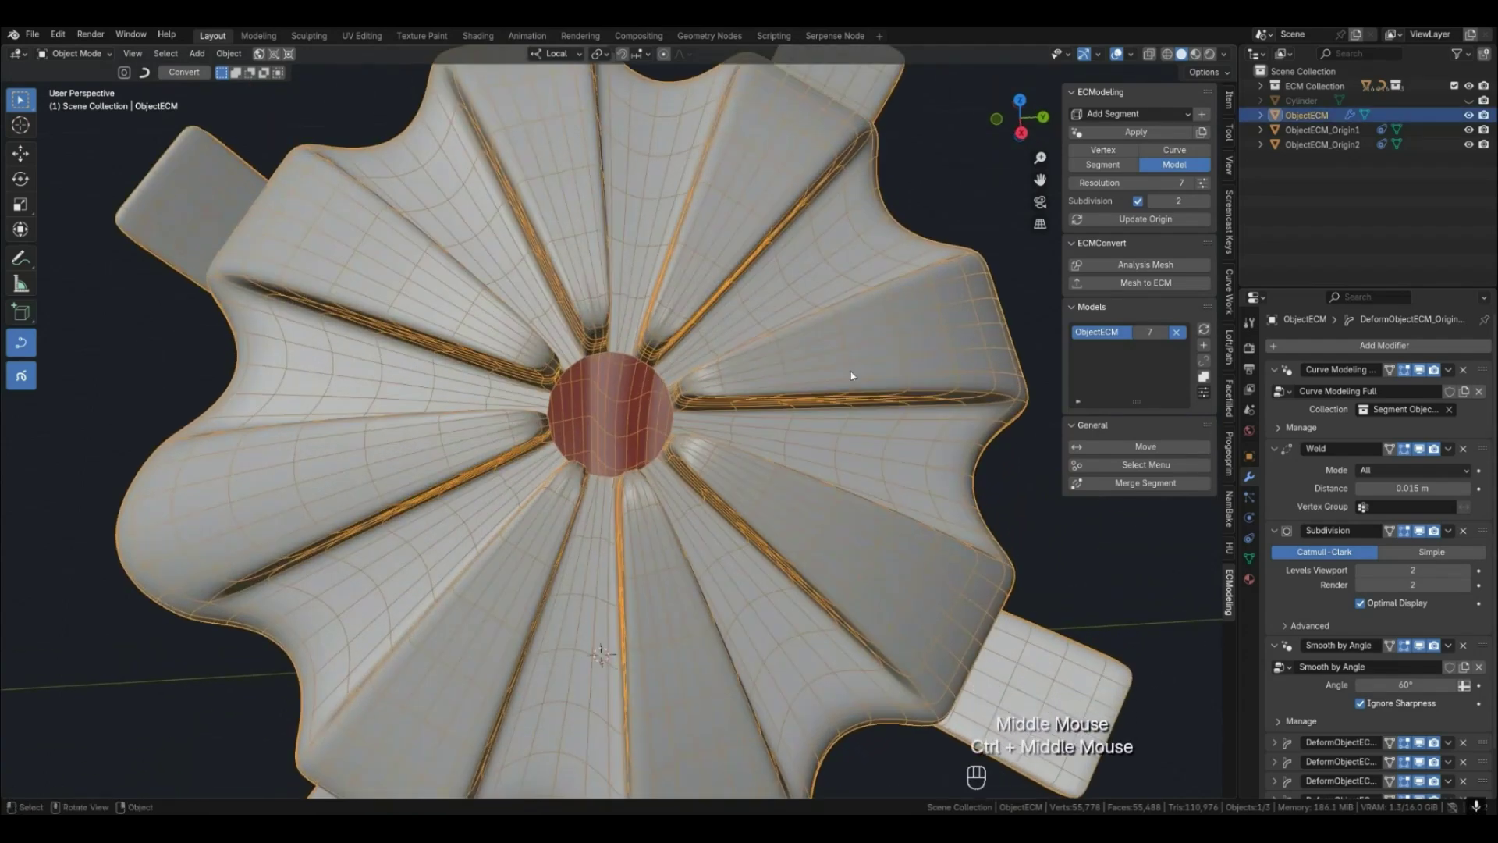
# Try a model resolution of 6, inspect the dome, and restore the resolution to 7.
pyautogui.click(1074, 182)
pyautogui.press('q')
pyautogui.click(624, 355)
pyautogui.moveTo(630, 365); pyautogui.dragTo(669, 351, button='middle')
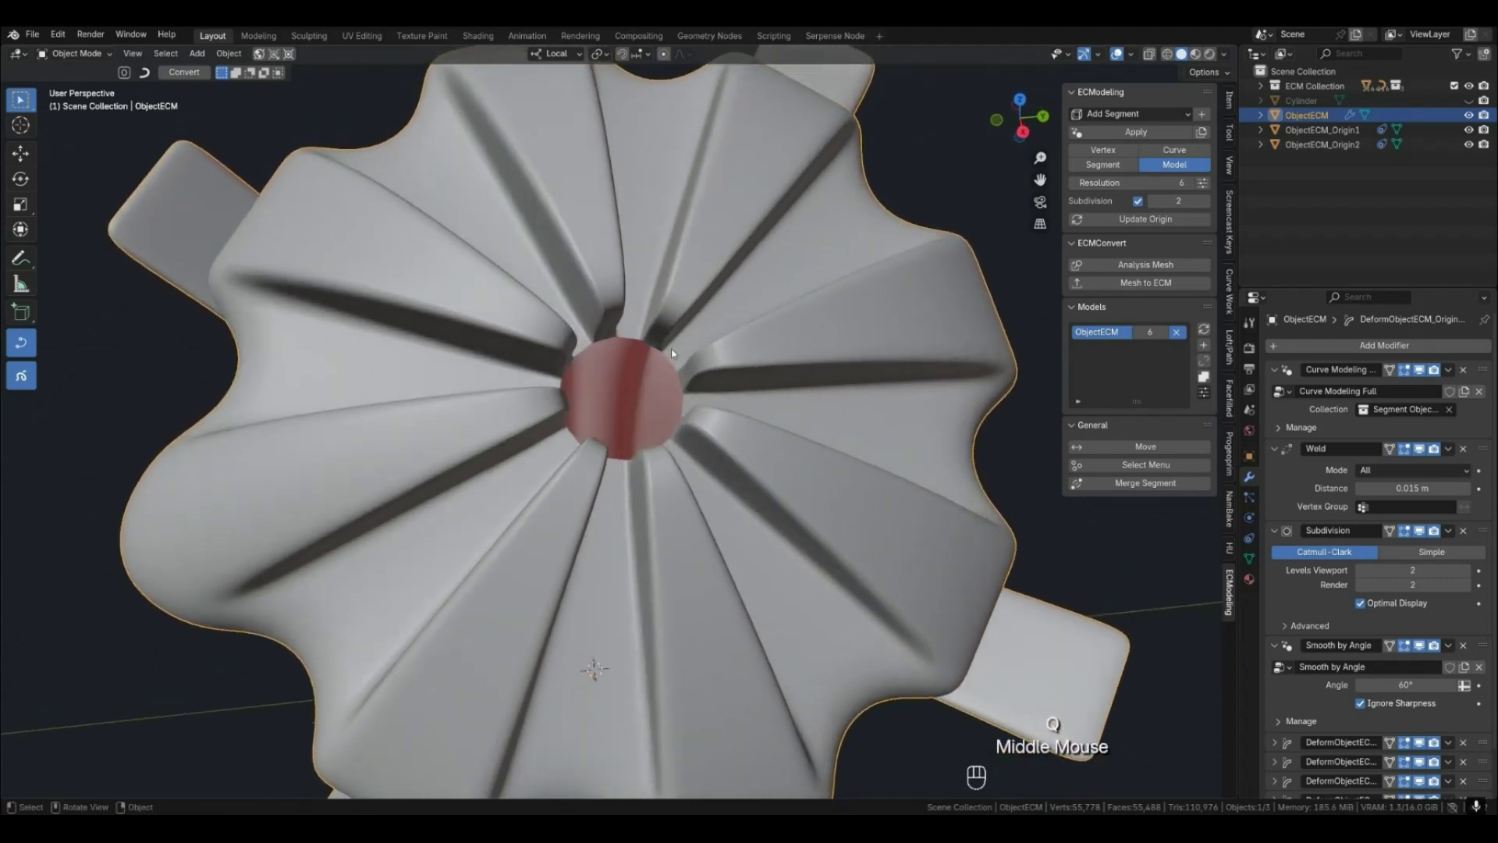
pyautogui.click(1187, 187)
pyautogui.click(780, 498)
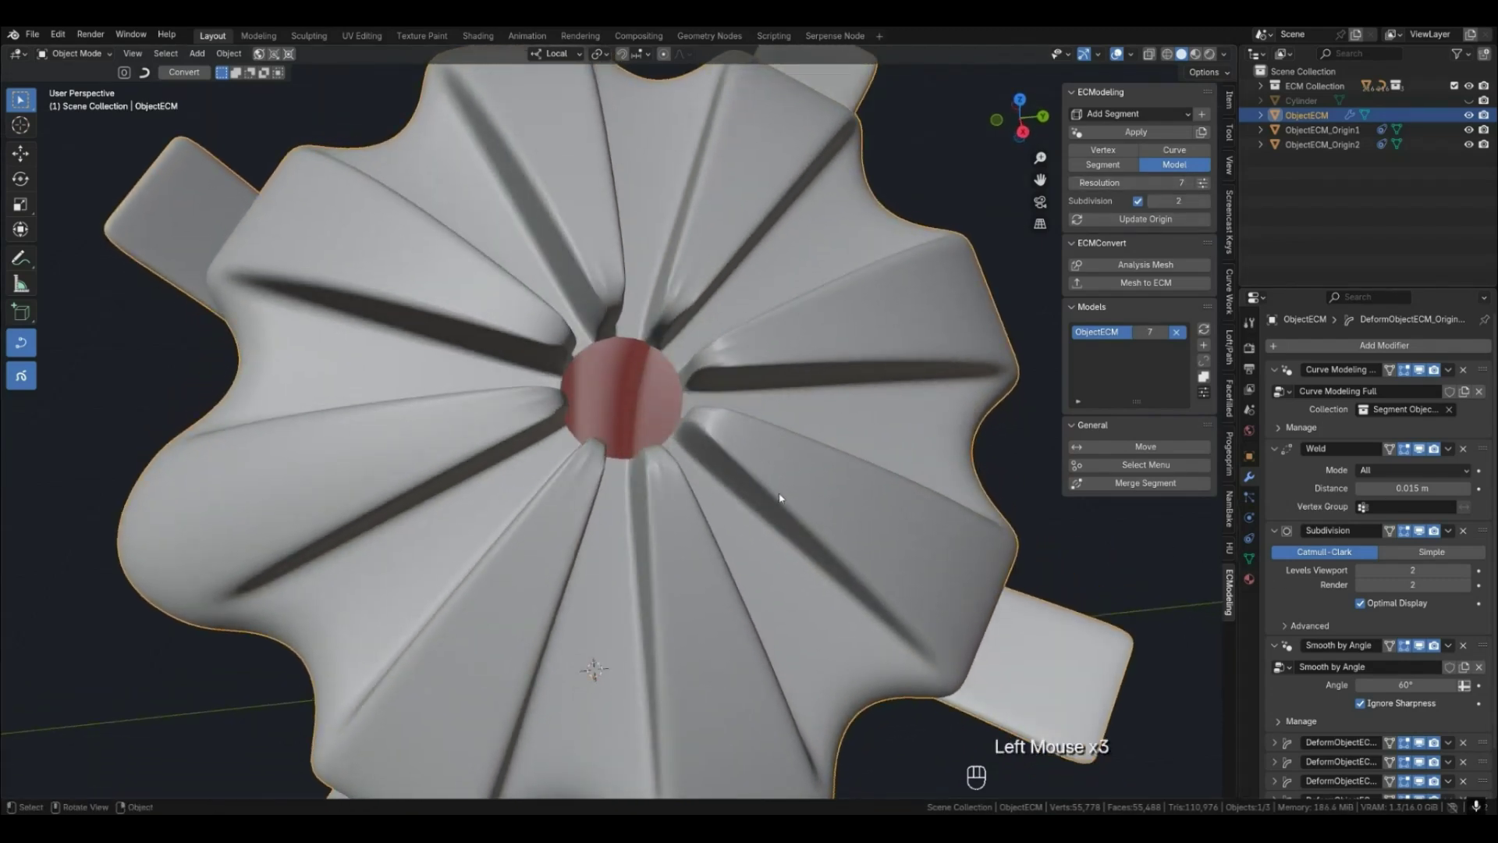
# Set the Weld modifier's distance to 0.012 m and check the model with the wireframe shown and hidden.
pyautogui.keyDown('shift'); pyautogui.moveTo(1407, 489); pyautogui.dragTo(1411, 490); pyautogui.keyUp('shift')
pyautogui.press('q')
pyautogui.click(917, 448)
pyautogui.press('q')
pyautogui.click(918, 447)
pyautogui.click(1036, 507)
pyautogui.scroll(-4, 783, 460)
pyautogui.press('q')
pyautogui.click(763, 479)
pyautogui.press('q')
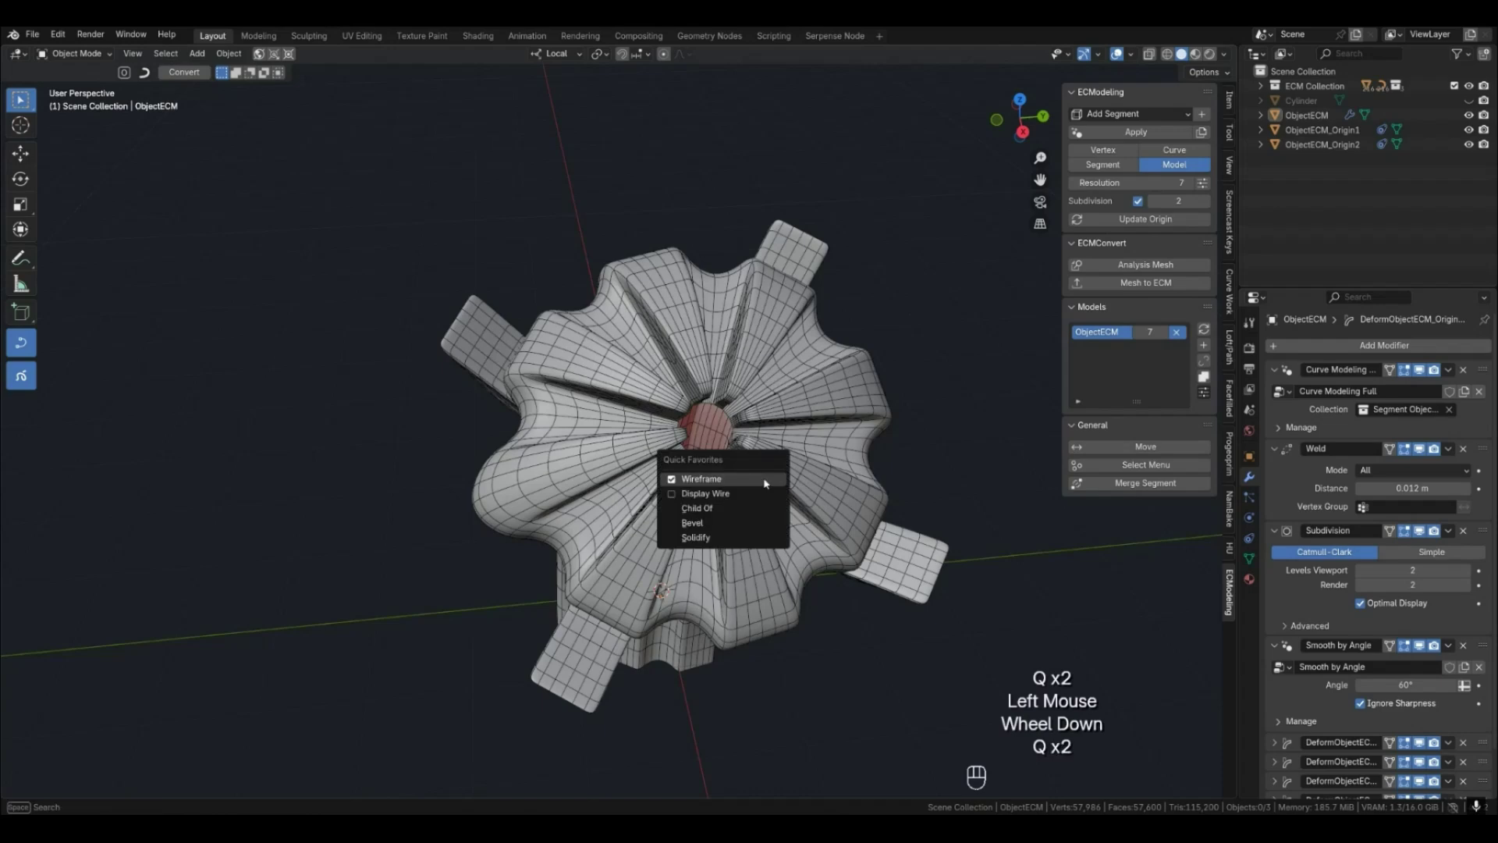
pyautogui.click(763, 479)
# Create an applied mesh duplicate of the ECM model and move it beside the original.
pyautogui.moveTo(833, 450); pyautogui.dragTo(702, 476, button='middle')
pyautogui.scroll(-3, 772, 484)
pyautogui.click(666, 474)
pyautogui.click(1136, 132)
pyautogui.press('g')
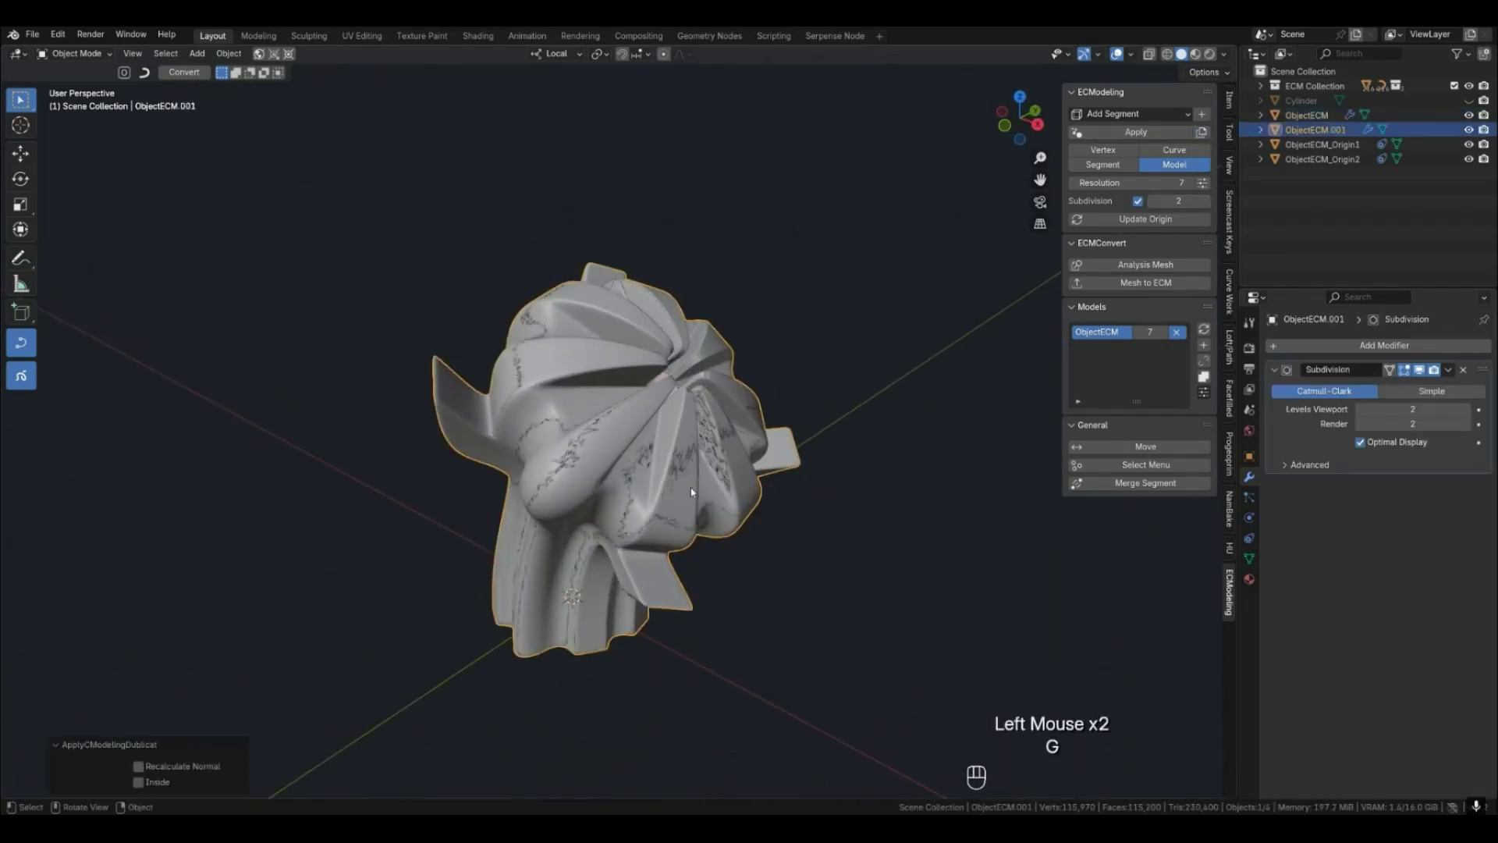
pyautogui.click(273, 437)
pyautogui.keyDown('shift'); pyautogui.moveTo(273, 441); pyautogui.dragTo(508, 507, button='middle'); pyautogui.keyUp('shift')
pyautogui.press('g')
pyautogui.click(490, 494)
# Look at the duplicate in Edit Mode and examine the round opening at the top of its dome.
pyautogui.press('Tab')
pyautogui.click(702, 585)
pyautogui.moveTo(678, 586)
pyautogui.mouseDown(button='middle')
pyautogui.moveTo(615, 586)
pyautogui.moveTo(645, 476)
pyautogui.moveTo(608, 422)
pyautogui.moveTo(642, 415)
pyautogui.mouseUp(button='middle')
pyautogui.press('Tab')
pyautogui.scroll(1, 607, 421)
pyautogui.click(644, 444)
pyautogui.press('2')
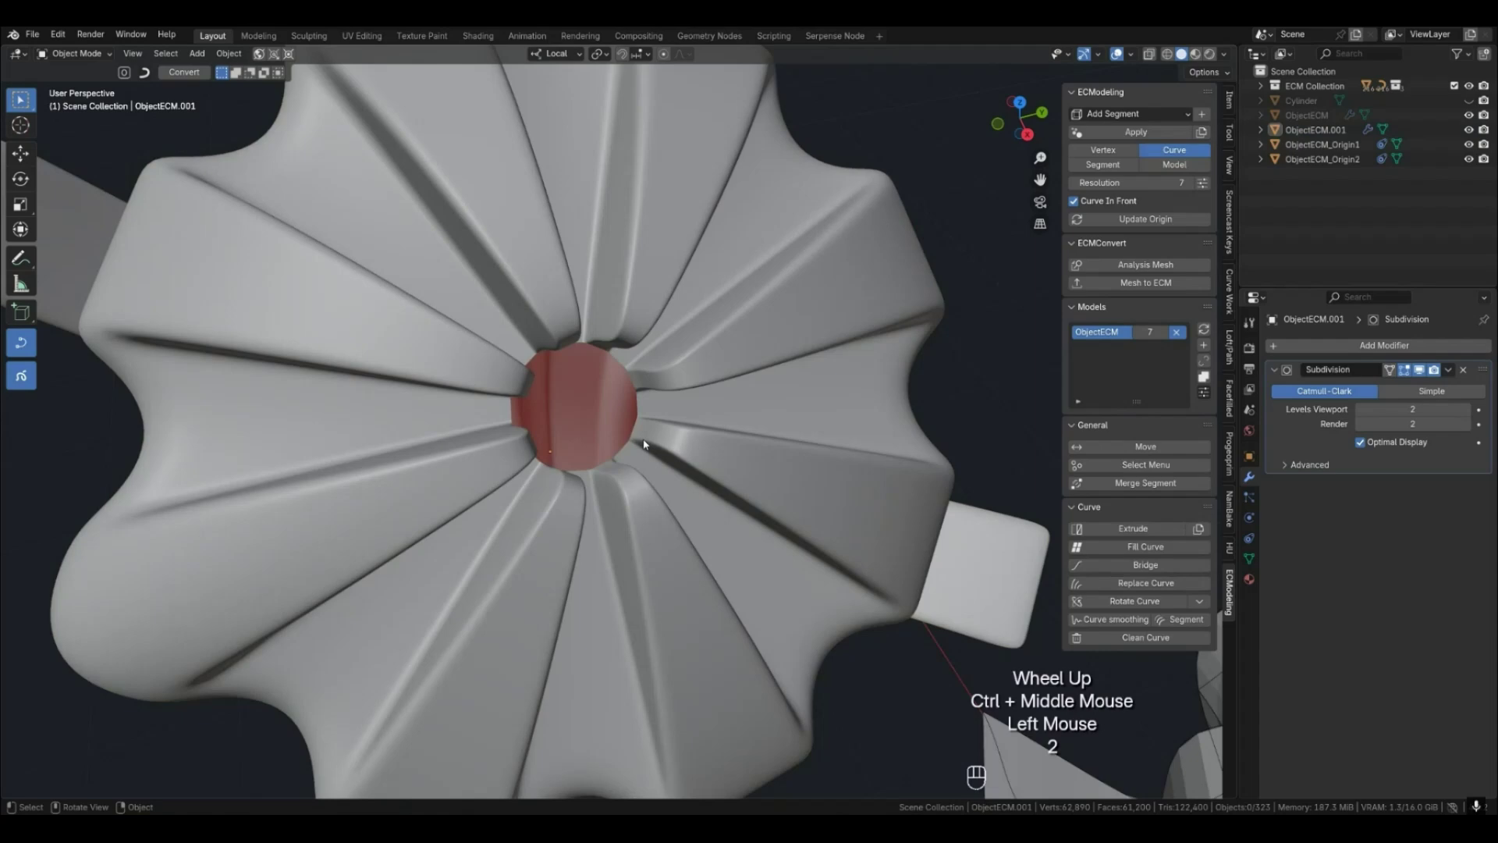
pyautogui.press('4')
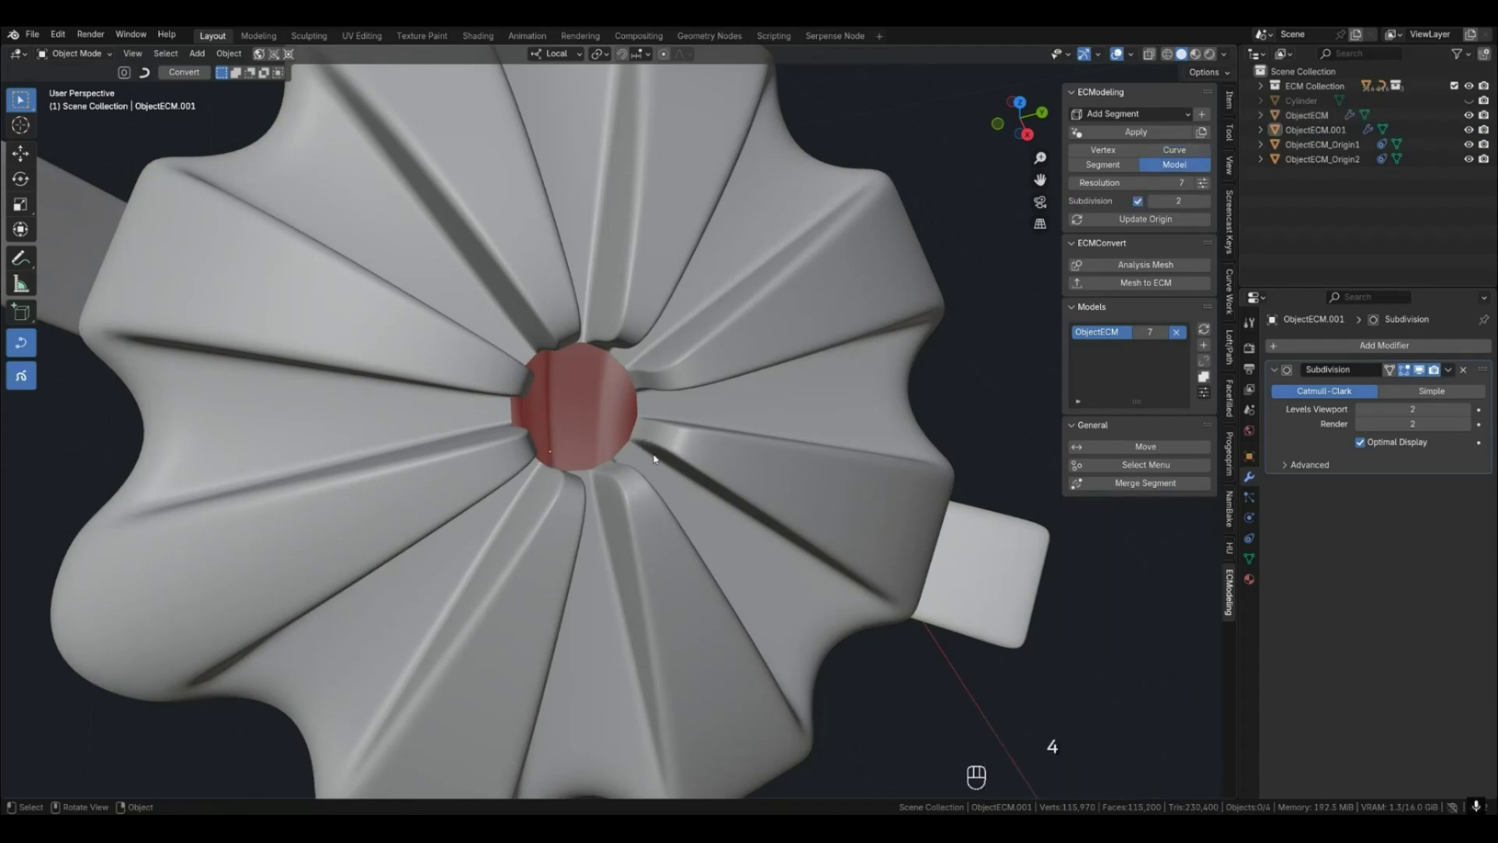
pyautogui.scroll(-4, 654, 459)
pyautogui.scroll(1, 657, 456)
pyautogui.click(657, 455)
pyautogui.middleClick(657, 456)
# Select the edge loop around the duplicate's top opening in Edit Mode and close it with Grid Fill.
pyautogui.press('Tab')
pyautogui.press('2')
pyautogui.scroll(1, 638, 404)
pyautogui.scroll(-1, 637, 404)
pyautogui.keyDown('ctrl'); pyautogui.moveTo(637, 404); pyautogui.dragTo(719, 414, button='middle'); pyautogui.keyUp('ctrl')
pyautogui.keyDown('alt'); pyautogui.keyDown('shift'); pyautogui.click(720, 414); pyautogui.keyUp('shift'); pyautogui.keyUp('alt')
pyautogui.press('f')
pyautogui.hotkey('ctrl', 'z')
pyautogui.click(362, 53)
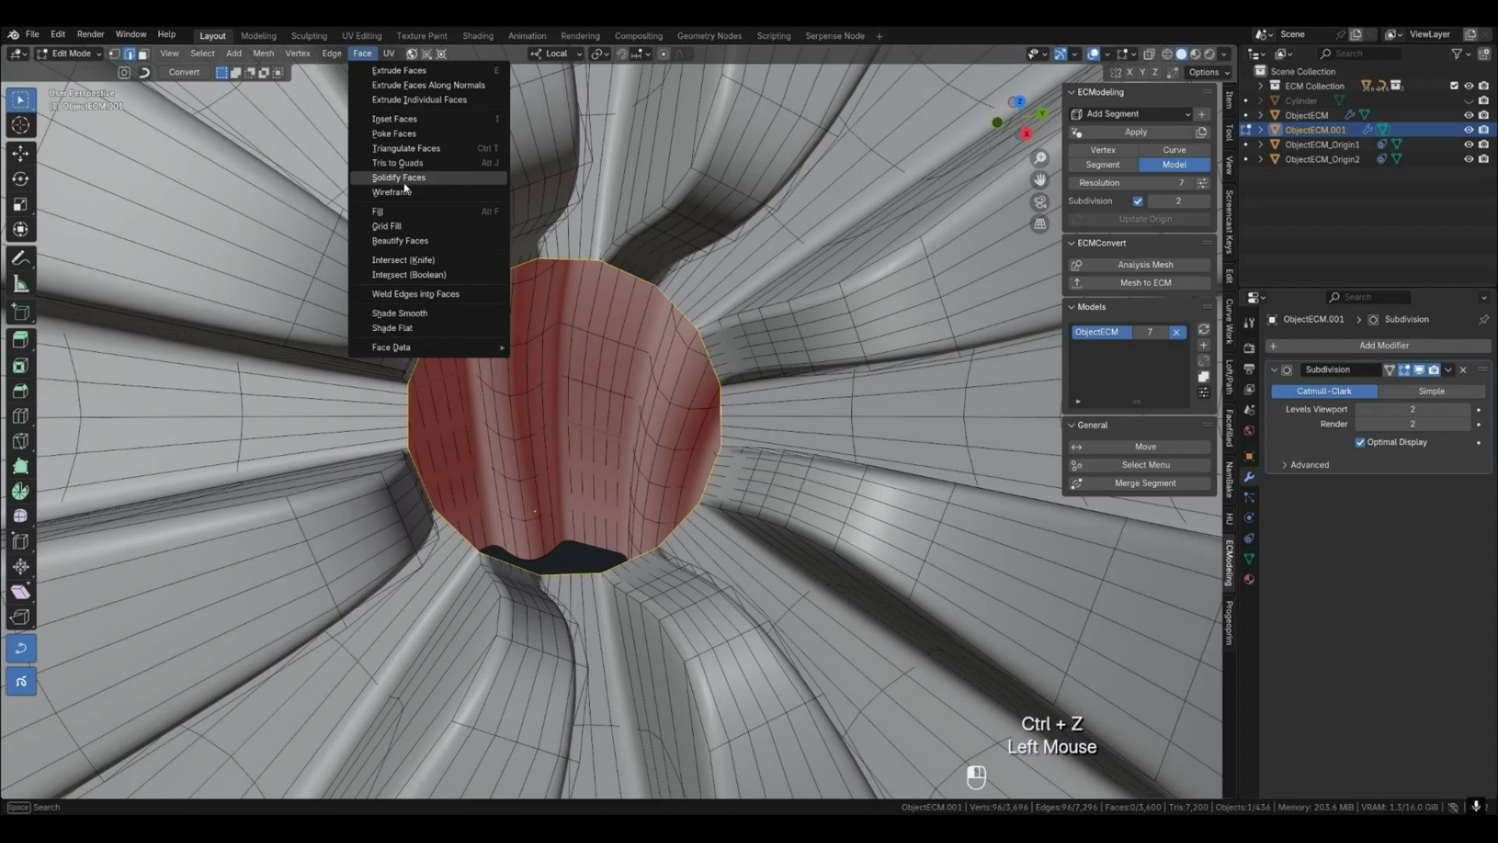
pyautogui.click(397, 225)
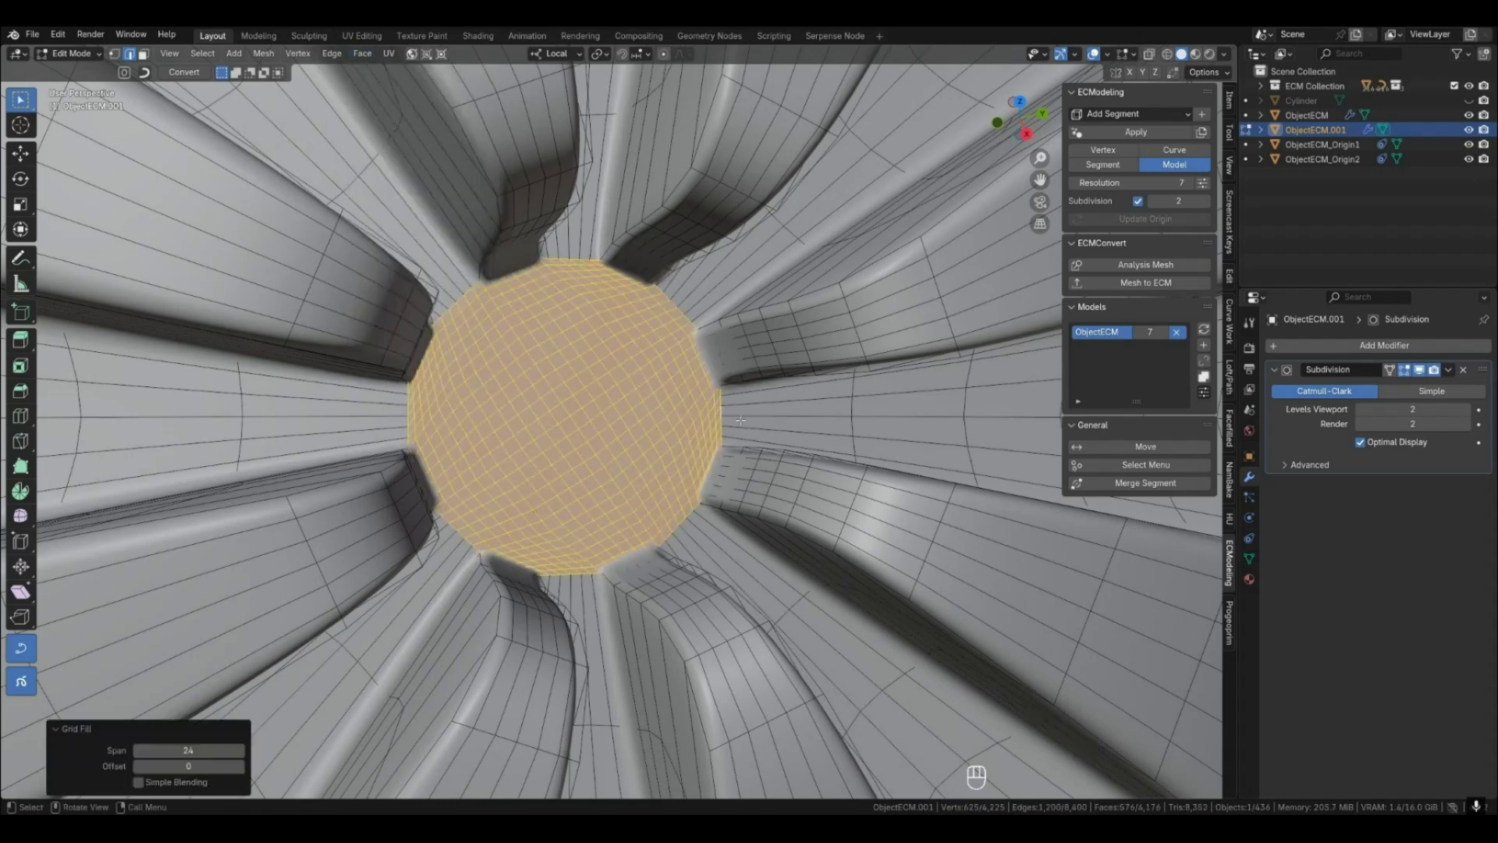
pyautogui.click(740, 420)
# Leave Edit Mode and examine the capped dome of the duplicate beside the original model.
pyautogui.press('Tab')
pyautogui.scroll(-3, 702, 414)
pyautogui.moveTo(702, 414); pyautogui.dragTo(560, 439, button='middle')
pyautogui.scroll(-3, 778, 456)
pyautogui.moveTo(546, 434); pyautogui.dragTo(524, 473, button='middle')
pyautogui.click(534, 537)
pyautogui.keyDown('shift'); pyautogui.moveTo(565, 555); pyautogui.dragTo(500, 511, button='middle'); pyautogui.keyUp('shift')
# Switch the original model to Curve mode, apply Segment smoothing to the body's rim curves one by one, and check the result in Model mode.
pyautogui.scroll(2, 659, 527)
pyautogui.click(642, 493)
pyautogui.press('2')
pyautogui.moveTo(642, 493); pyautogui.dragTo(523, 429, button='middle')
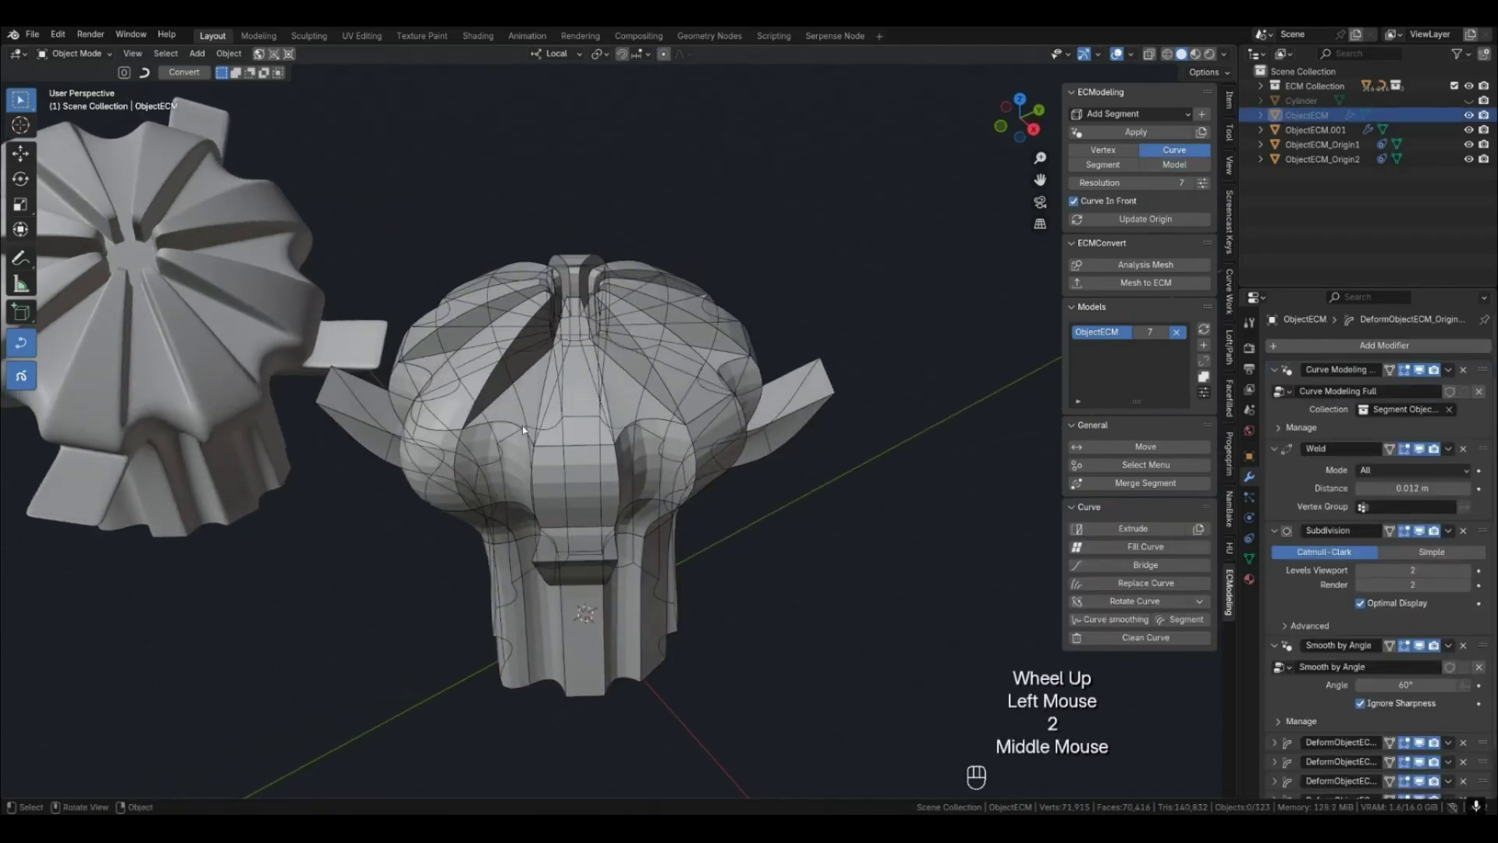
pyautogui.click(809, 465)
pyautogui.click(1168, 618)
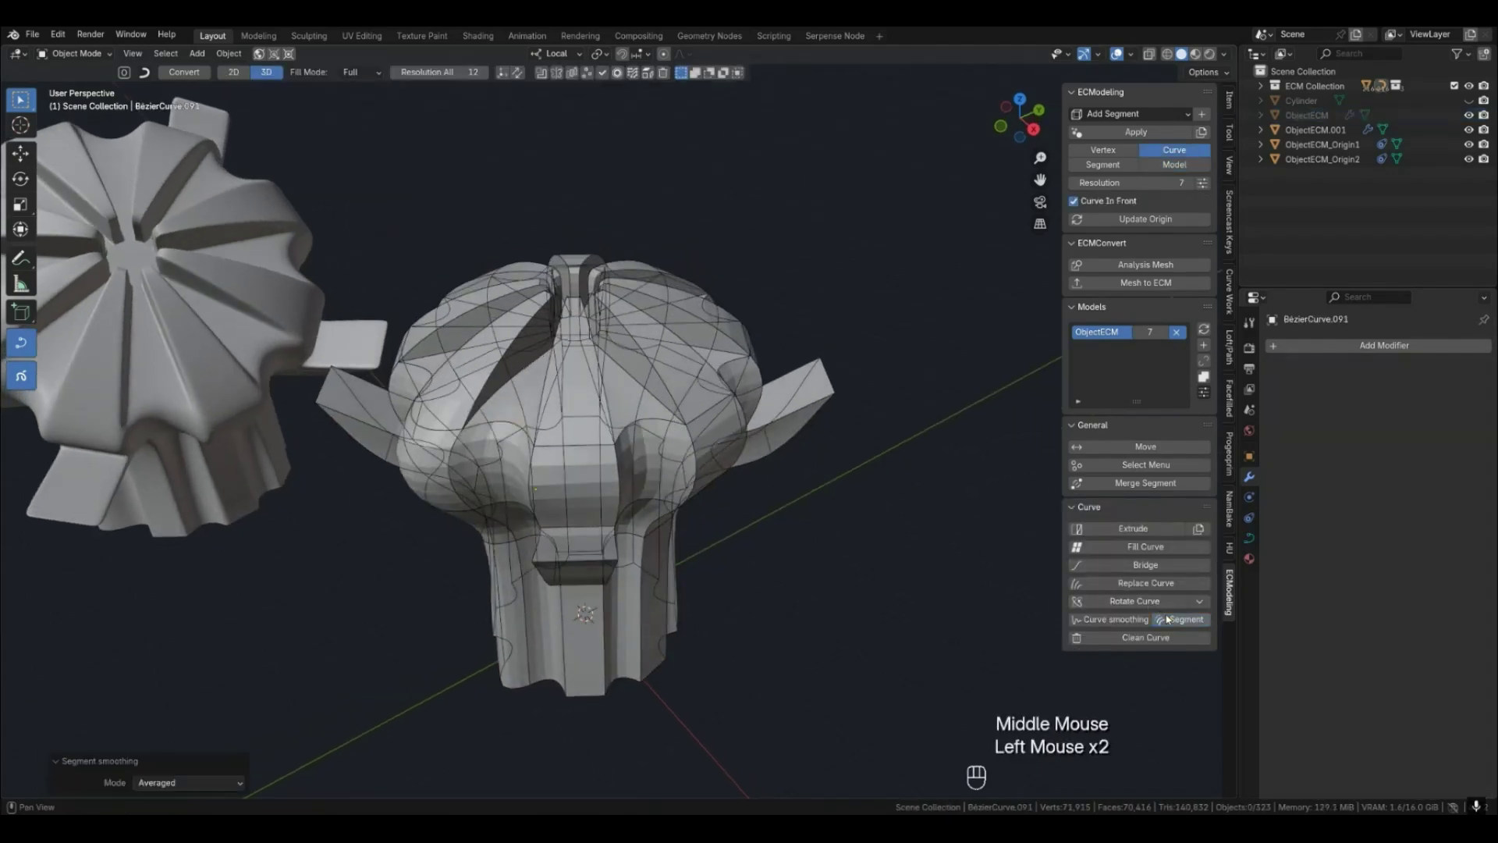
pyautogui.click(630, 425)
pyautogui.click(1176, 620)
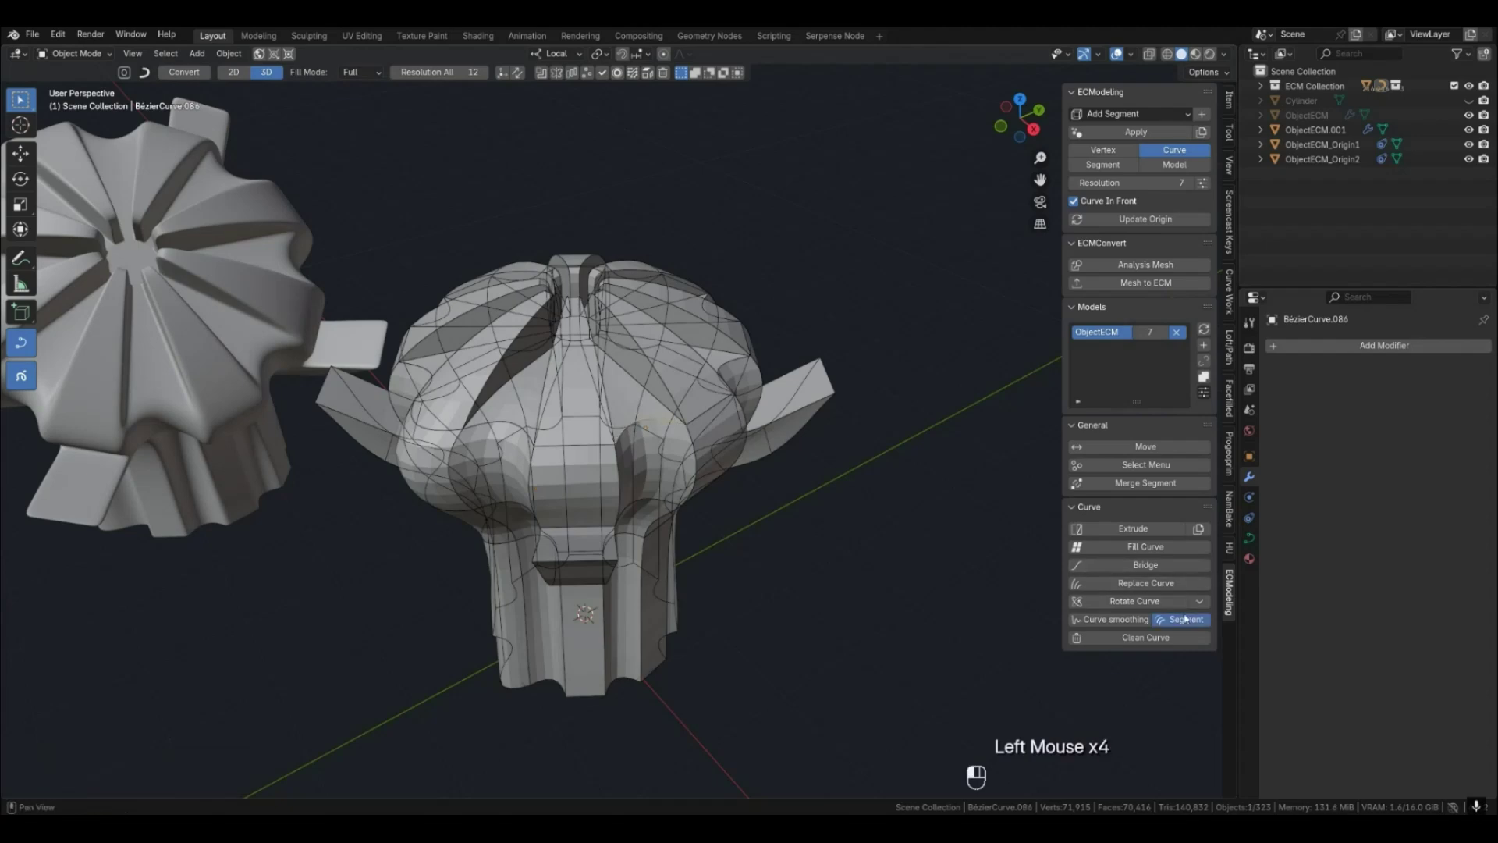
pyautogui.moveTo(803, 514); pyautogui.dragTo(527, 443, button='middle')
pyautogui.press('4')
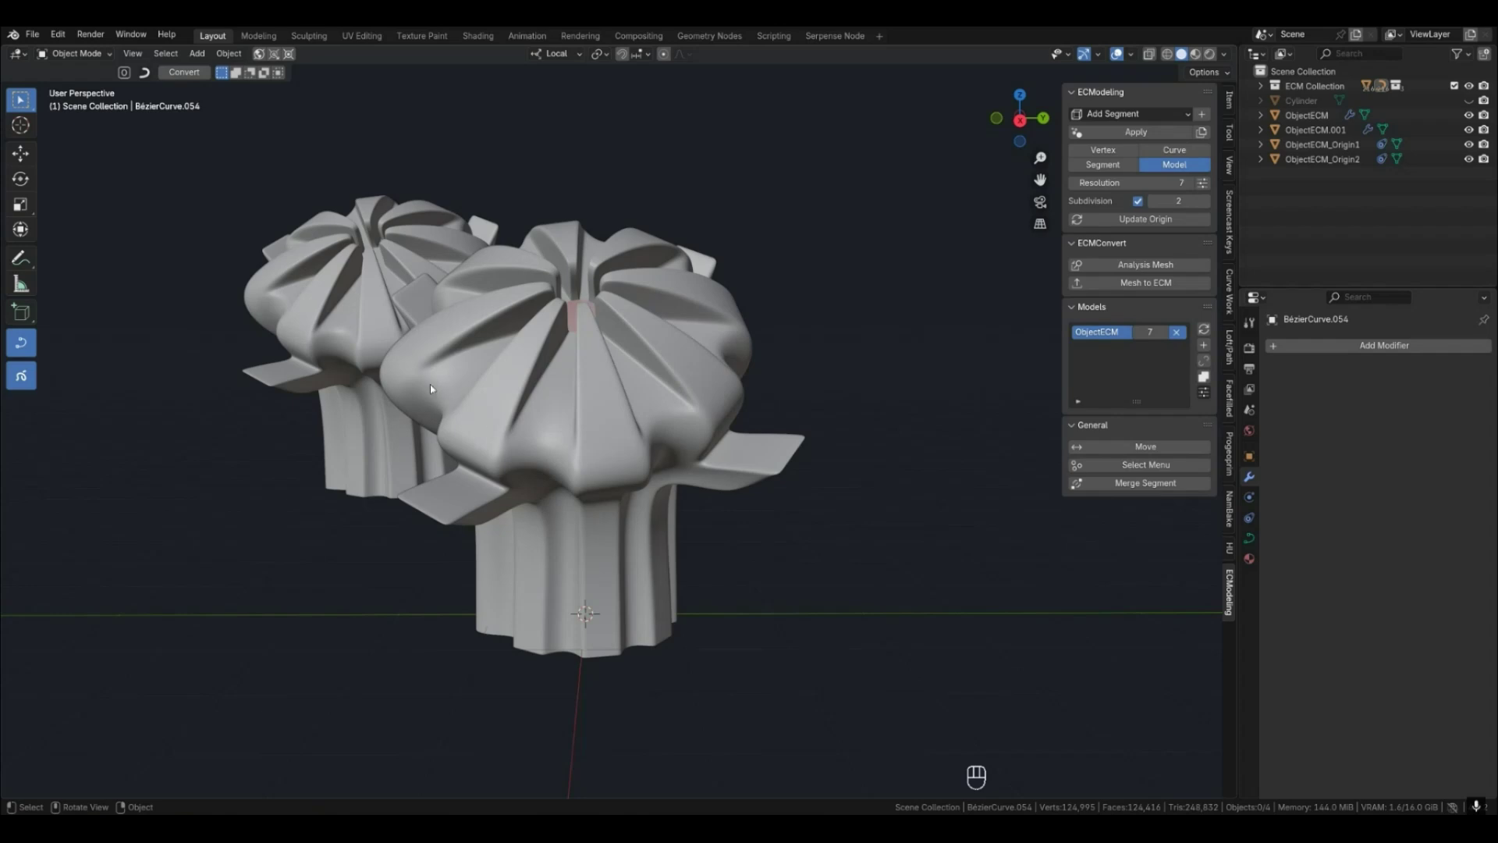
pyautogui.moveTo(655, 429); pyautogui.dragTo(871, 538, button='middle')
pyautogui.moveTo(790, 603); pyautogui.dragTo(805, 607, button='middle')
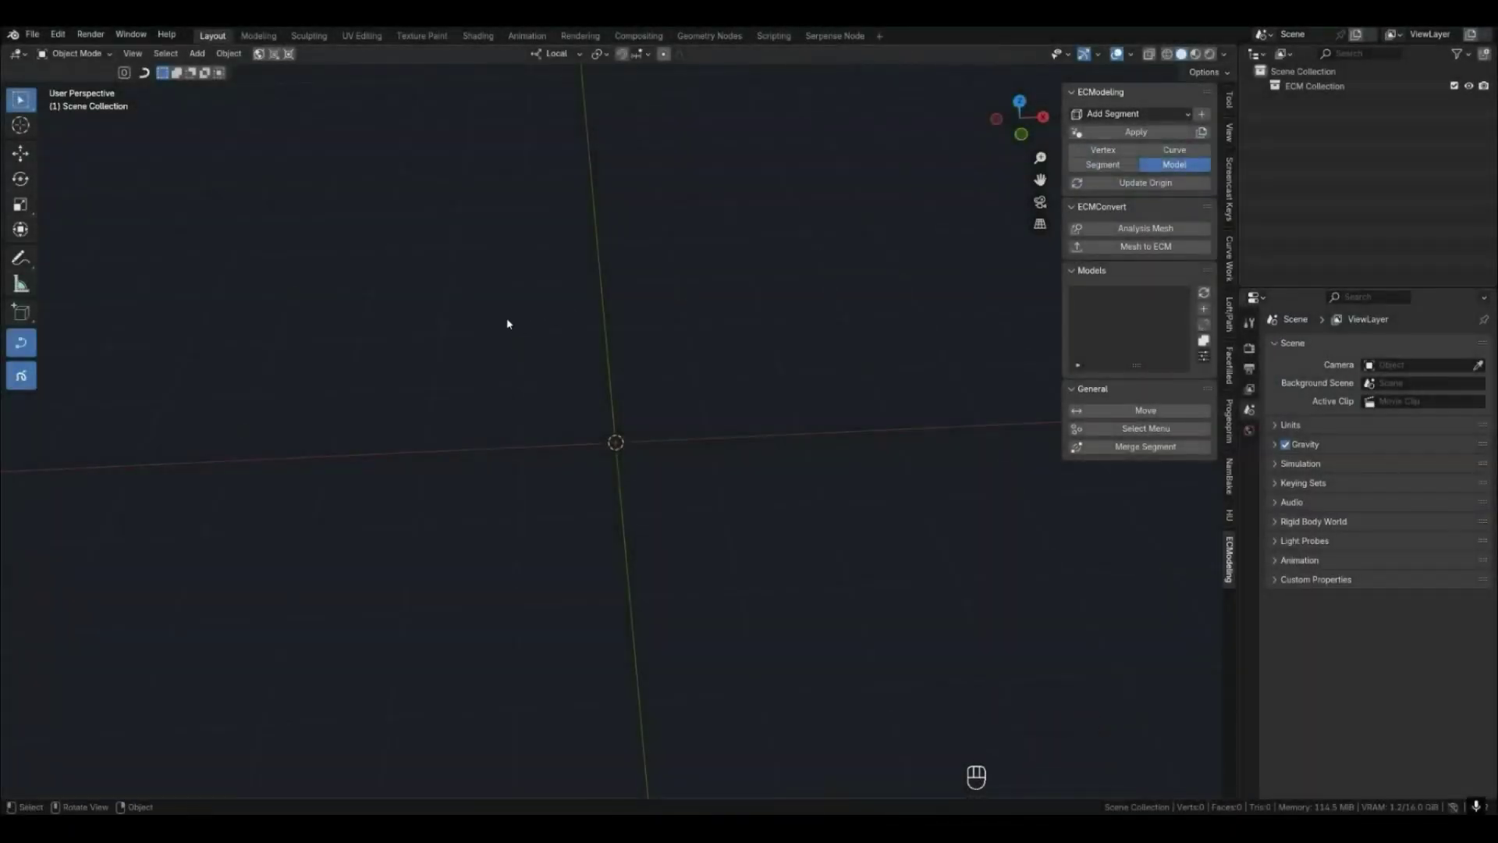
# Create a new ECM model in the empty scene and add a Plane segment to it.
pyautogui.click(1205, 310)
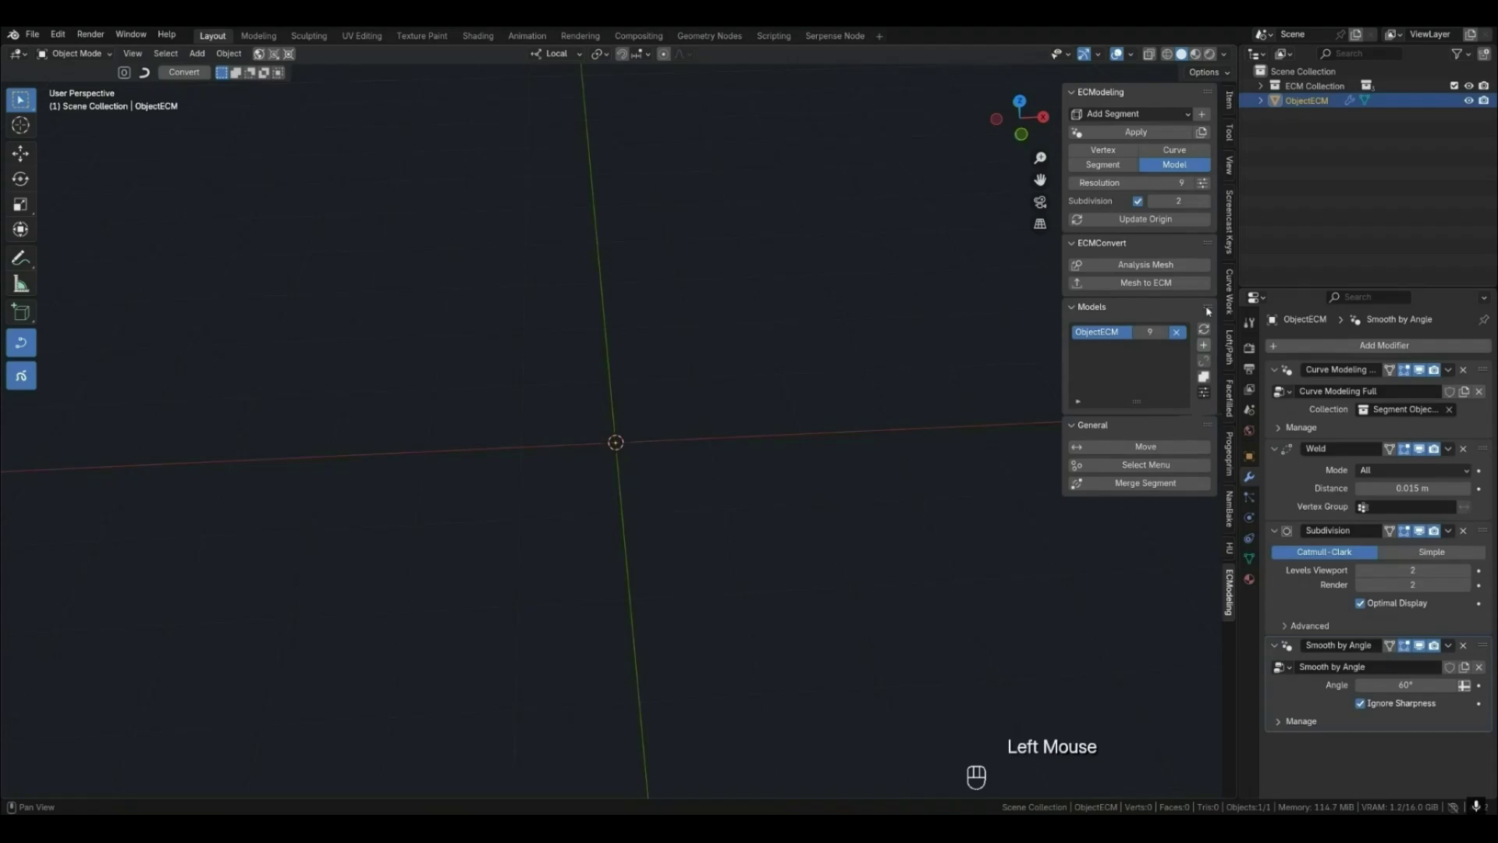
pyautogui.click(1121, 117)
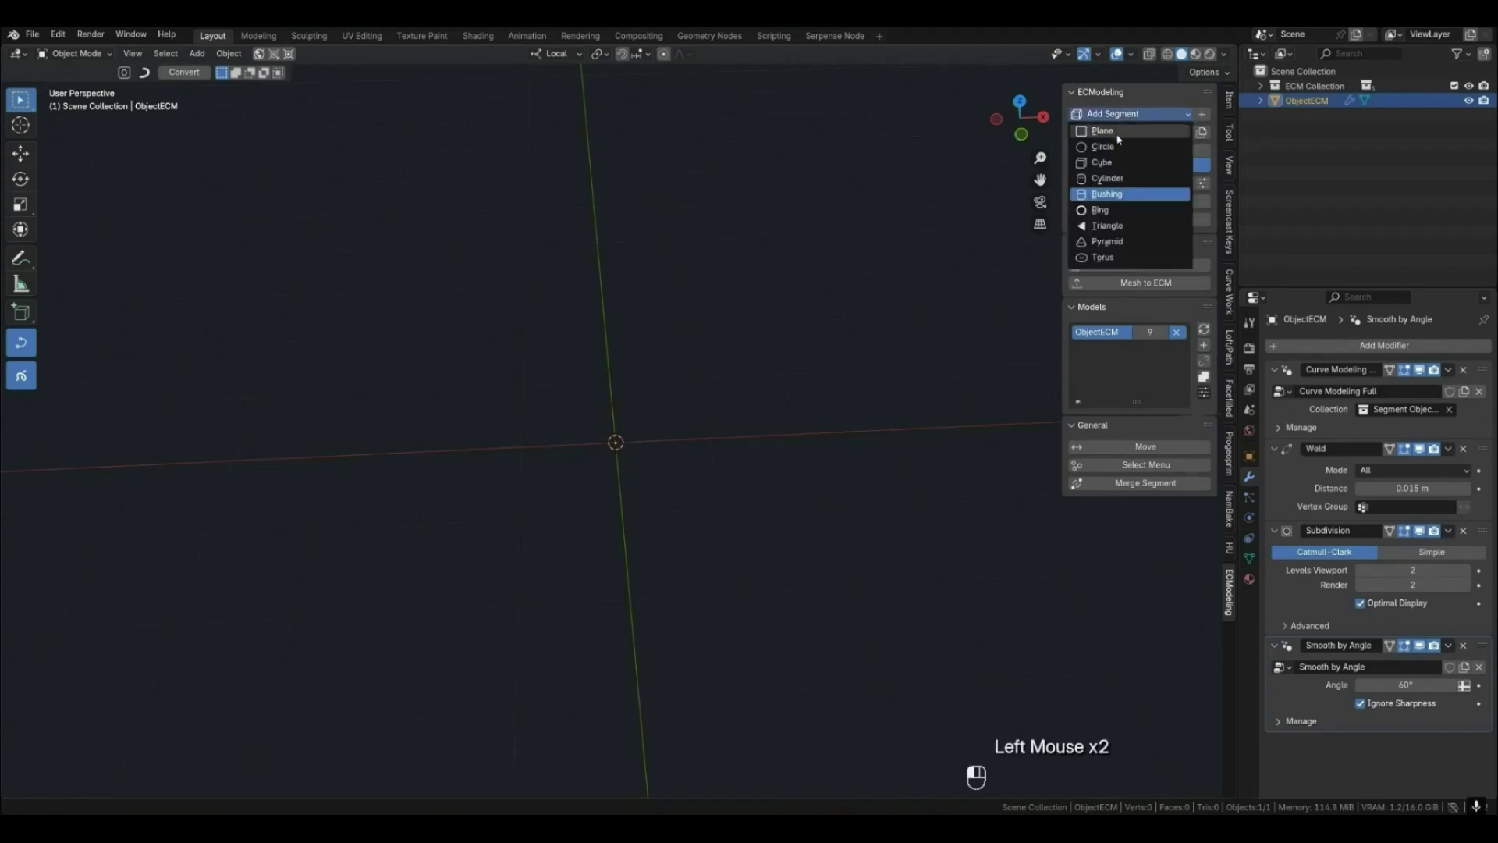
pyautogui.click(1116, 134)
pyautogui.press('q')
pyautogui.click(715, 461)
pyautogui.moveTo(811, 534); pyautogui.dragTo(827, 570, button='middle')
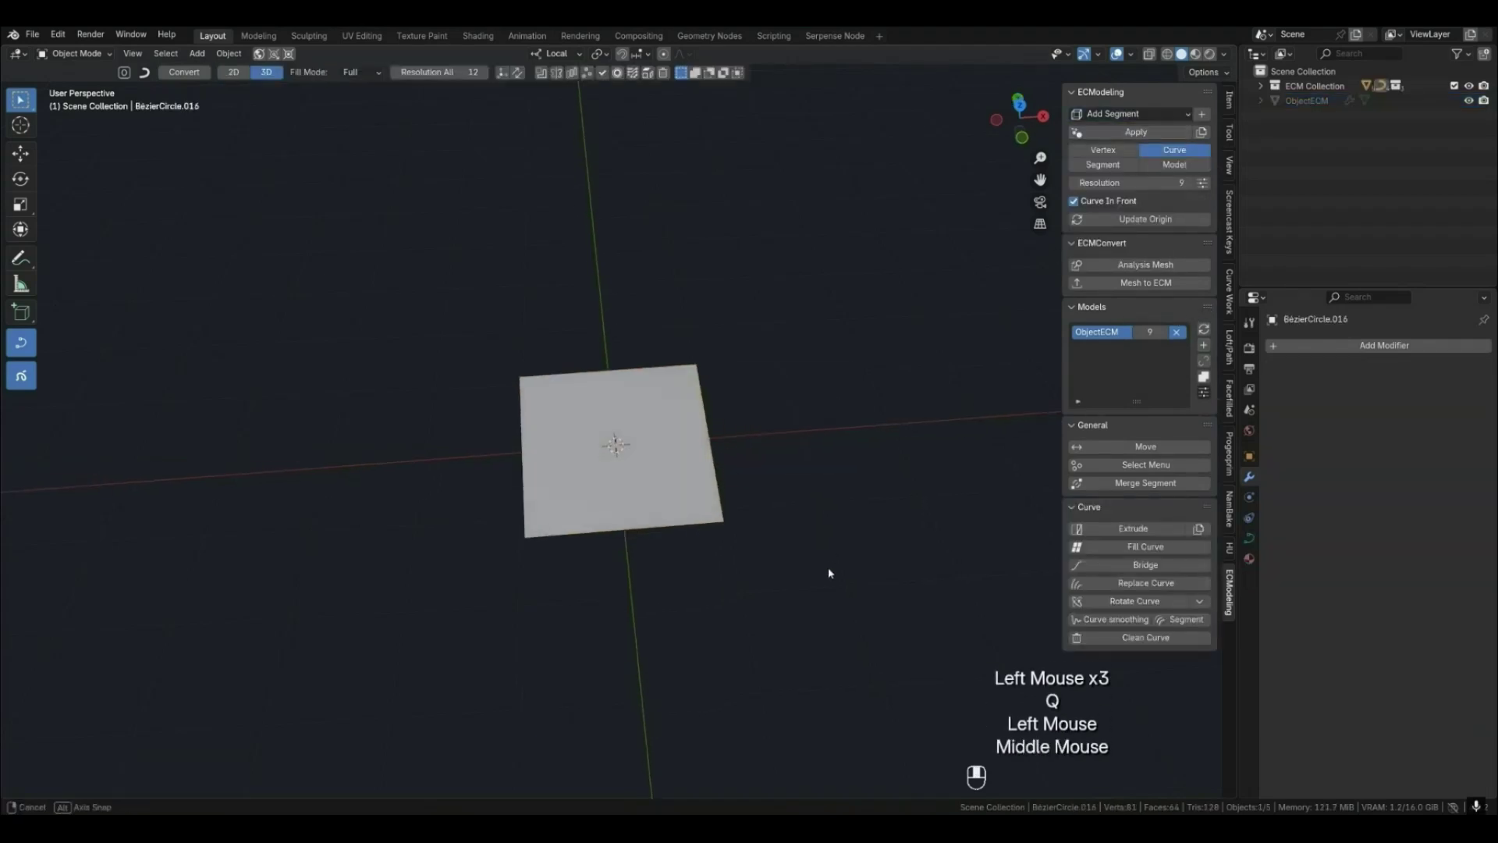
# Extrude the plane's side curve along X three times to form a strip of four segments.
pyautogui.keyDown('shift'); pyautogui.moveTo(758, 487); pyautogui.dragTo(658, 516, button='middle'); pyautogui.keyUp('shift')
pyautogui.press('e')
pyautogui.press('x')
pyautogui.click(854, 509)
pyautogui.keyDown('shift'); pyautogui.moveTo(838, 559); pyautogui.dragTo(710, 558, button='middle'); pyautogui.keyUp('shift')
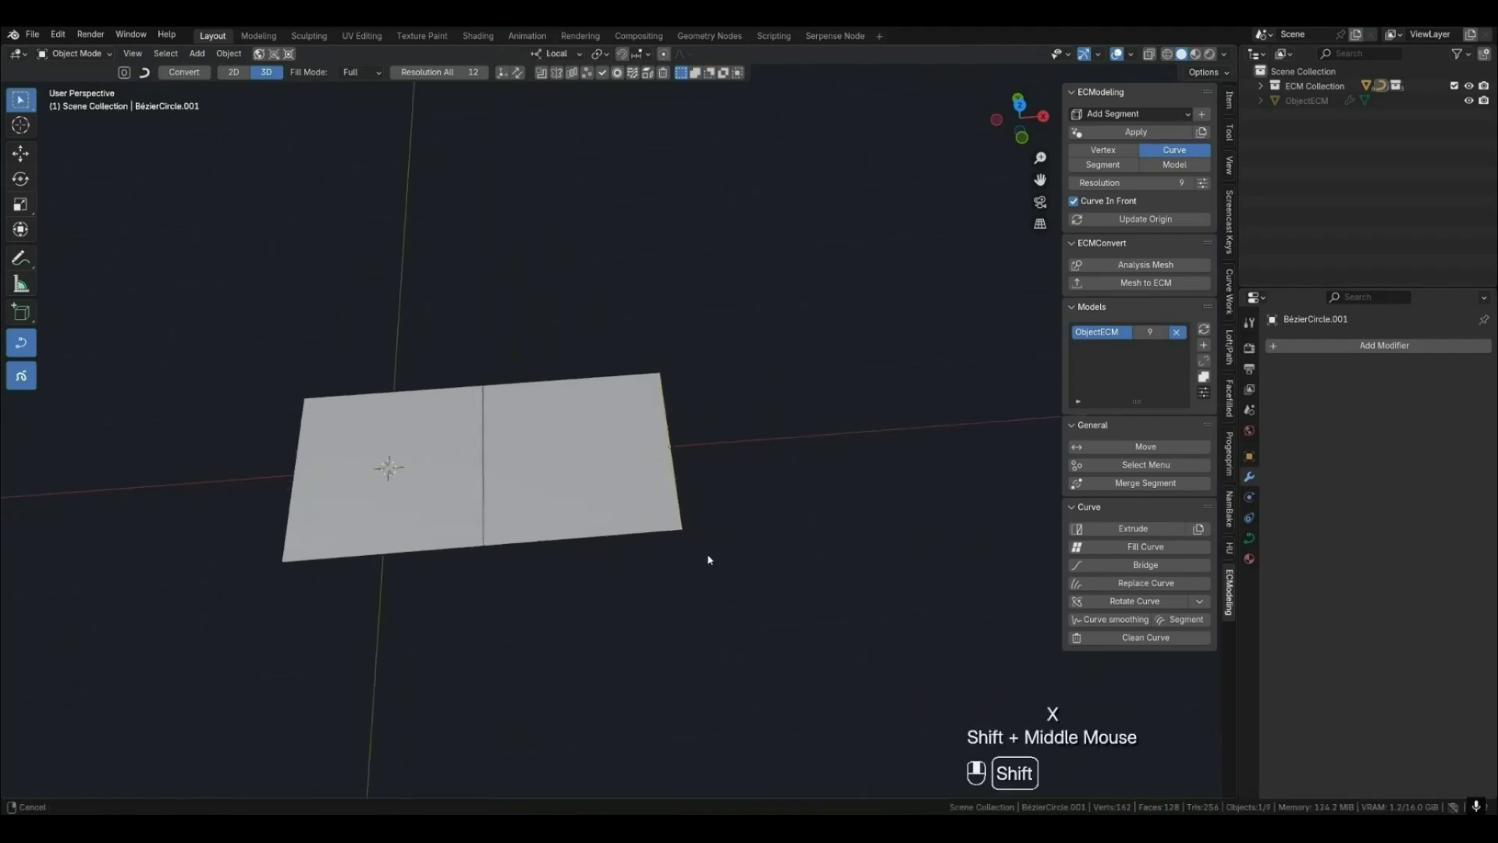
pyautogui.press('e')
pyautogui.press('x')
pyautogui.click(945, 525)
pyautogui.press('e')
pyautogui.press('x')
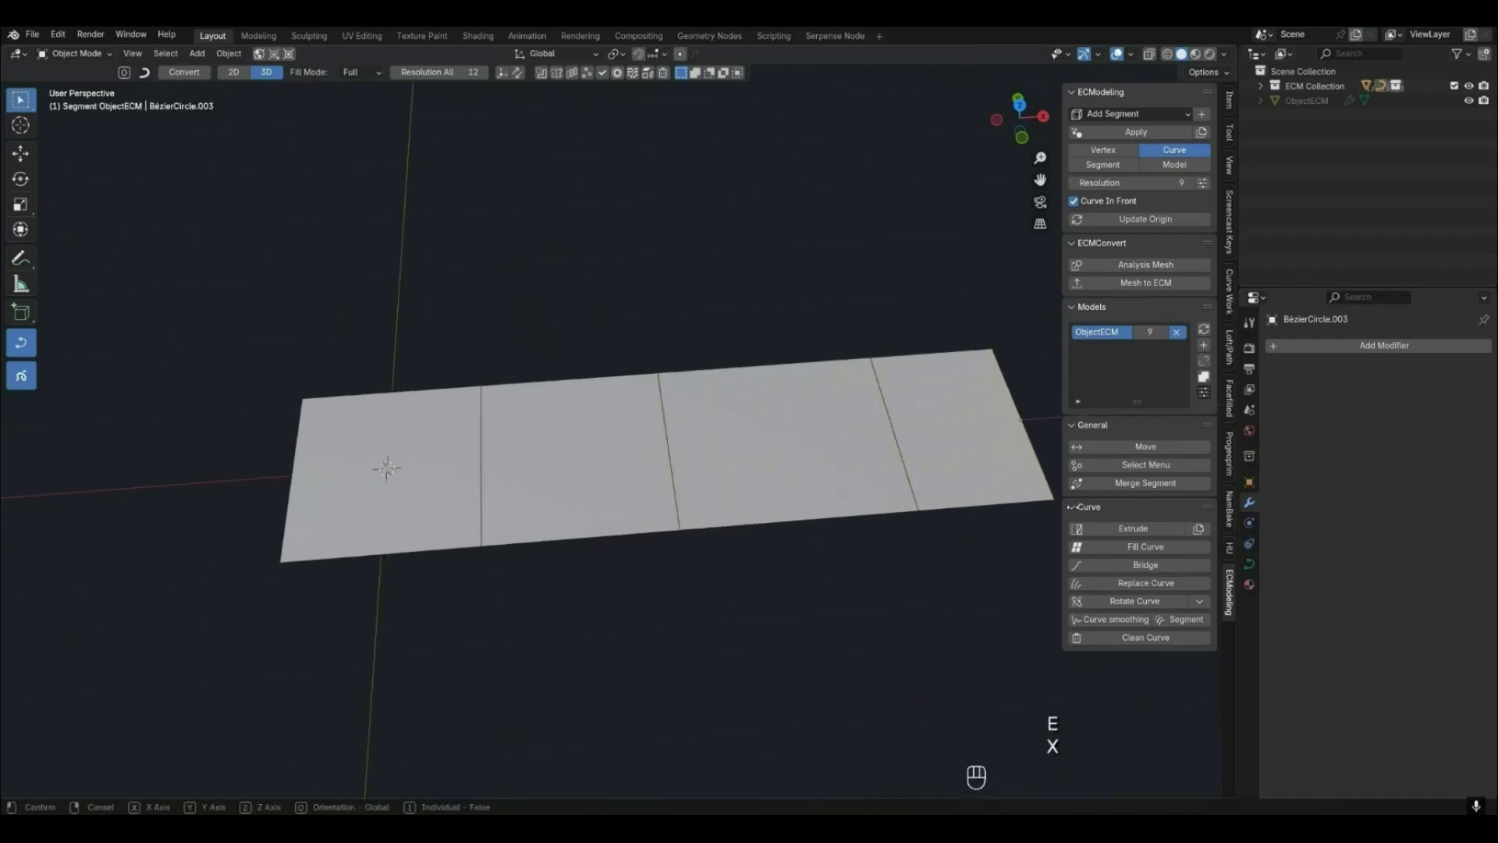
pyautogui.click(956, 553)
pyautogui.moveTo(956, 553); pyautogui.dragTo(859, 555, button='middle')
pyautogui.scroll(-1, 859, 555)
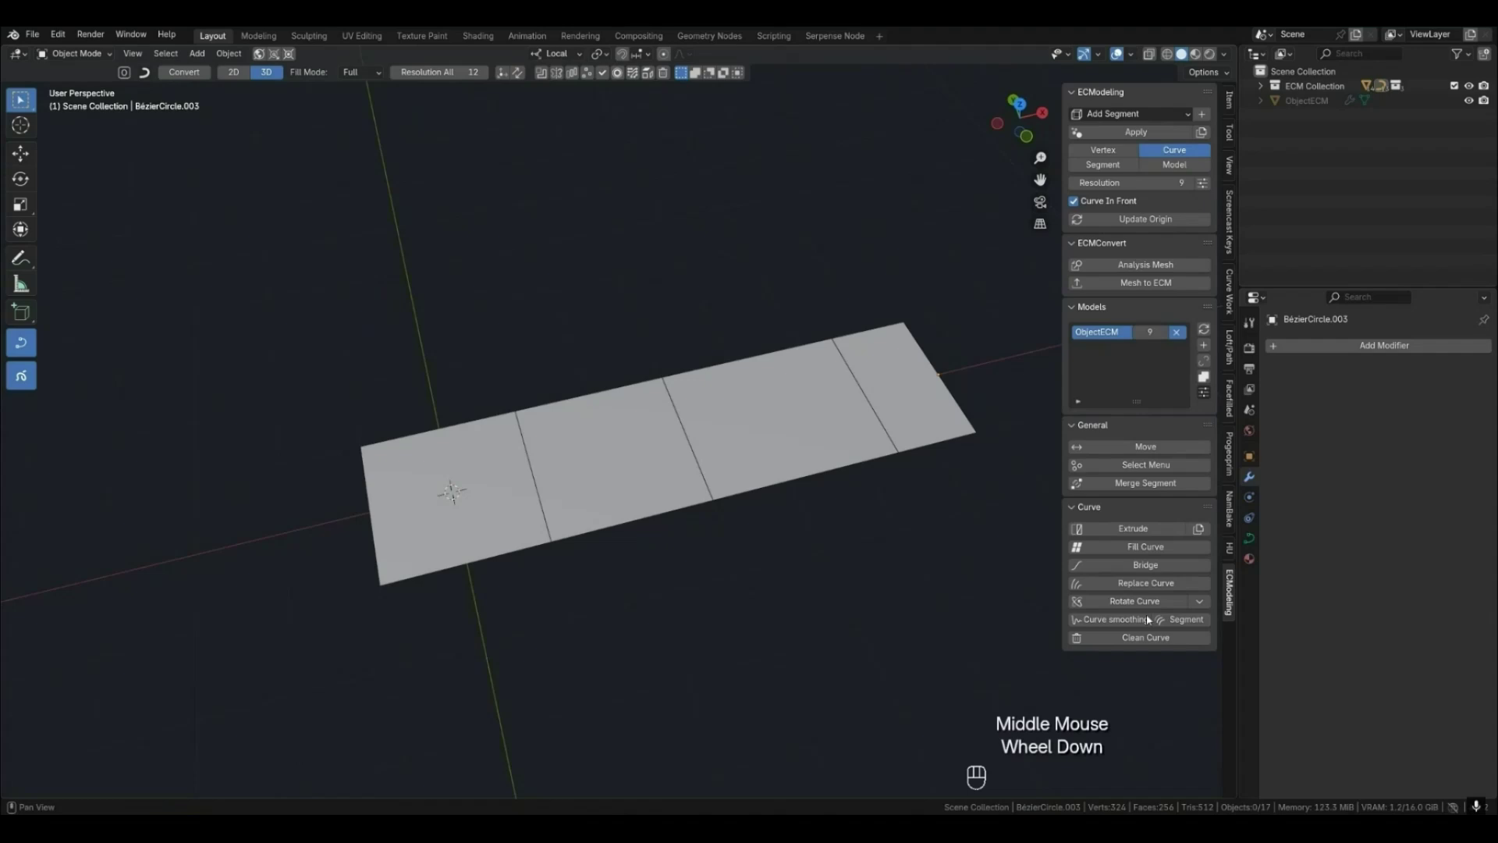
# Select the four curves along one long side of the strip and extrude them along Y into a second row.
pyautogui.click(466, 423)
pyautogui.keyDown('shift'); pyautogui.click(552, 404); pyautogui.keyUp('shift')
pyautogui.keyDown('shift'); pyautogui.click(718, 365); pyautogui.keyUp('shift')
pyautogui.keyDown('shift'); pyautogui.click(856, 334); pyautogui.keyUp('shift')
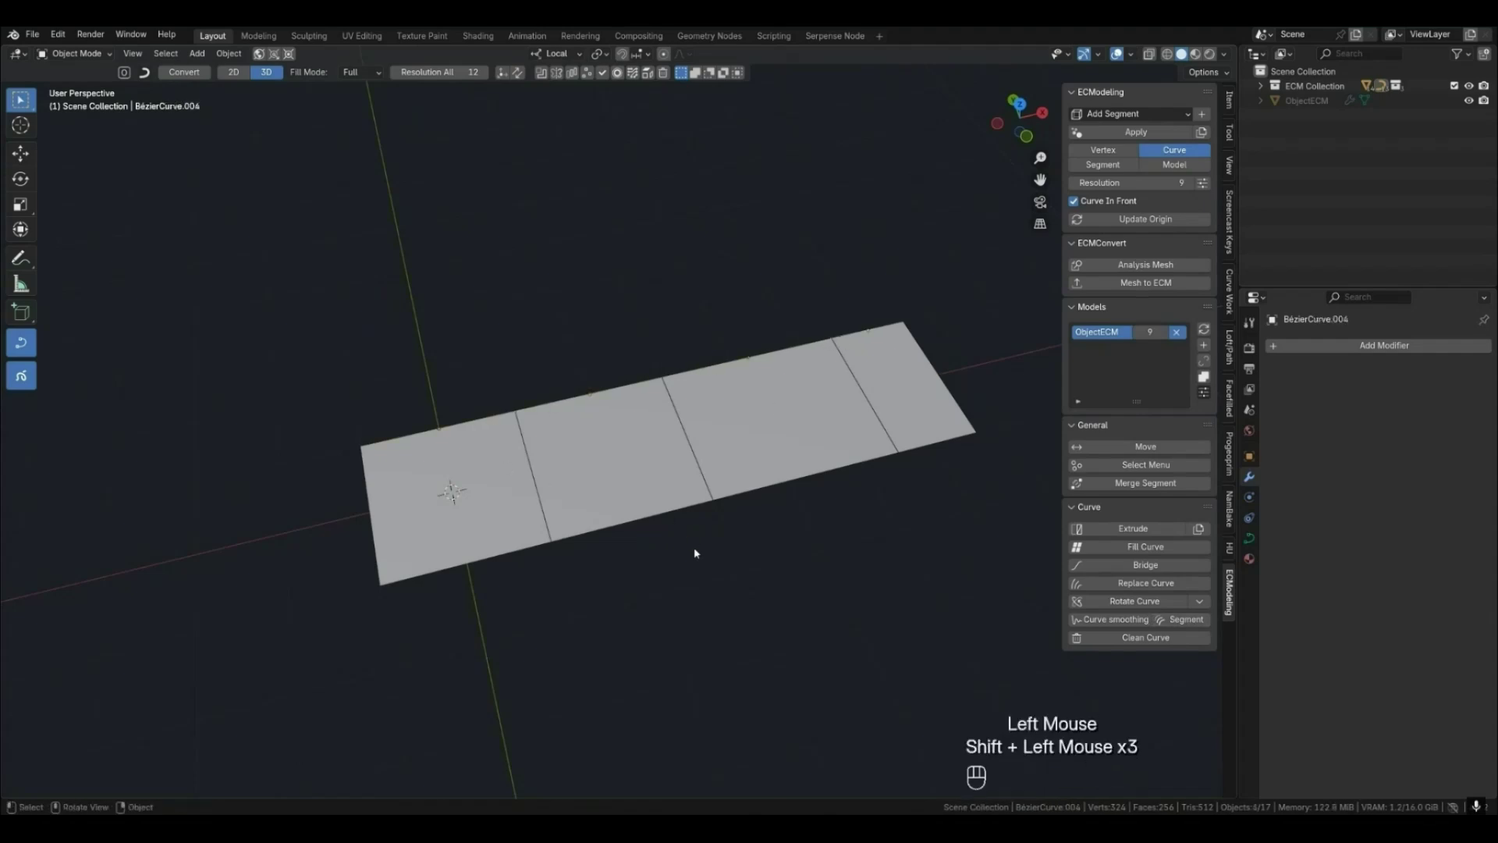
pyautogui.press('e')
pyautogui.press('x')
pyautogui.press('y')
pyautogui.click(623, 425)
pyautogui.moveTo(556, 339); pyautogui.dragTo(581, 322, button='middle')
# Select the points of the second row's outer curves and move them about 1.36 m along Z and about -0.65 m along local Y.
pyautogui.hotkey('shift', 'g')
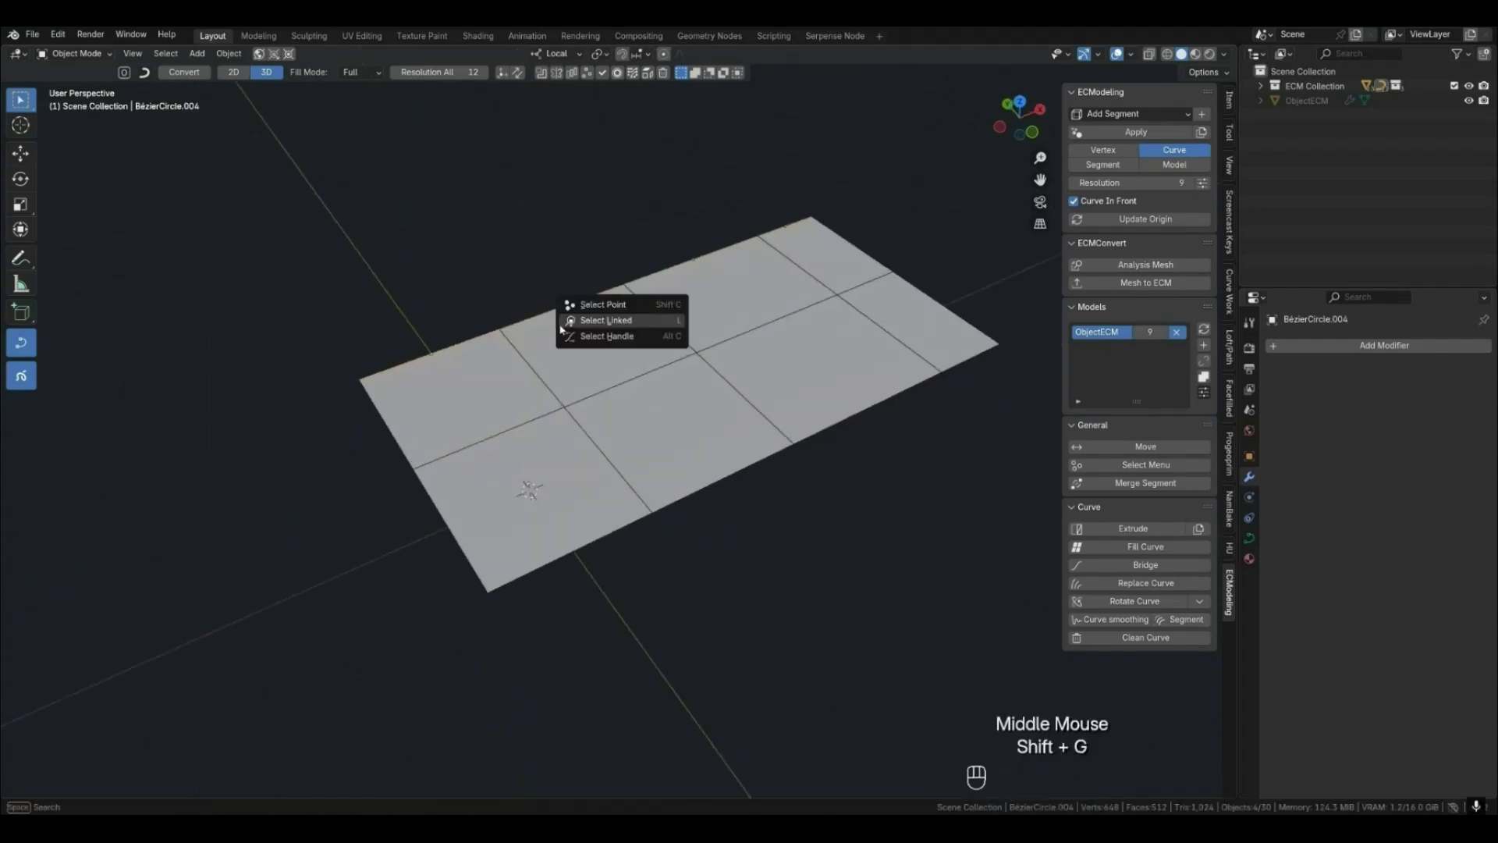
pyautogui.click(586, 305)
pyautogui.press('g')
pyautogui.press('z')
pyautogui.click(591, 262)
pyautogui.press('g')
pyautogui.press('y')
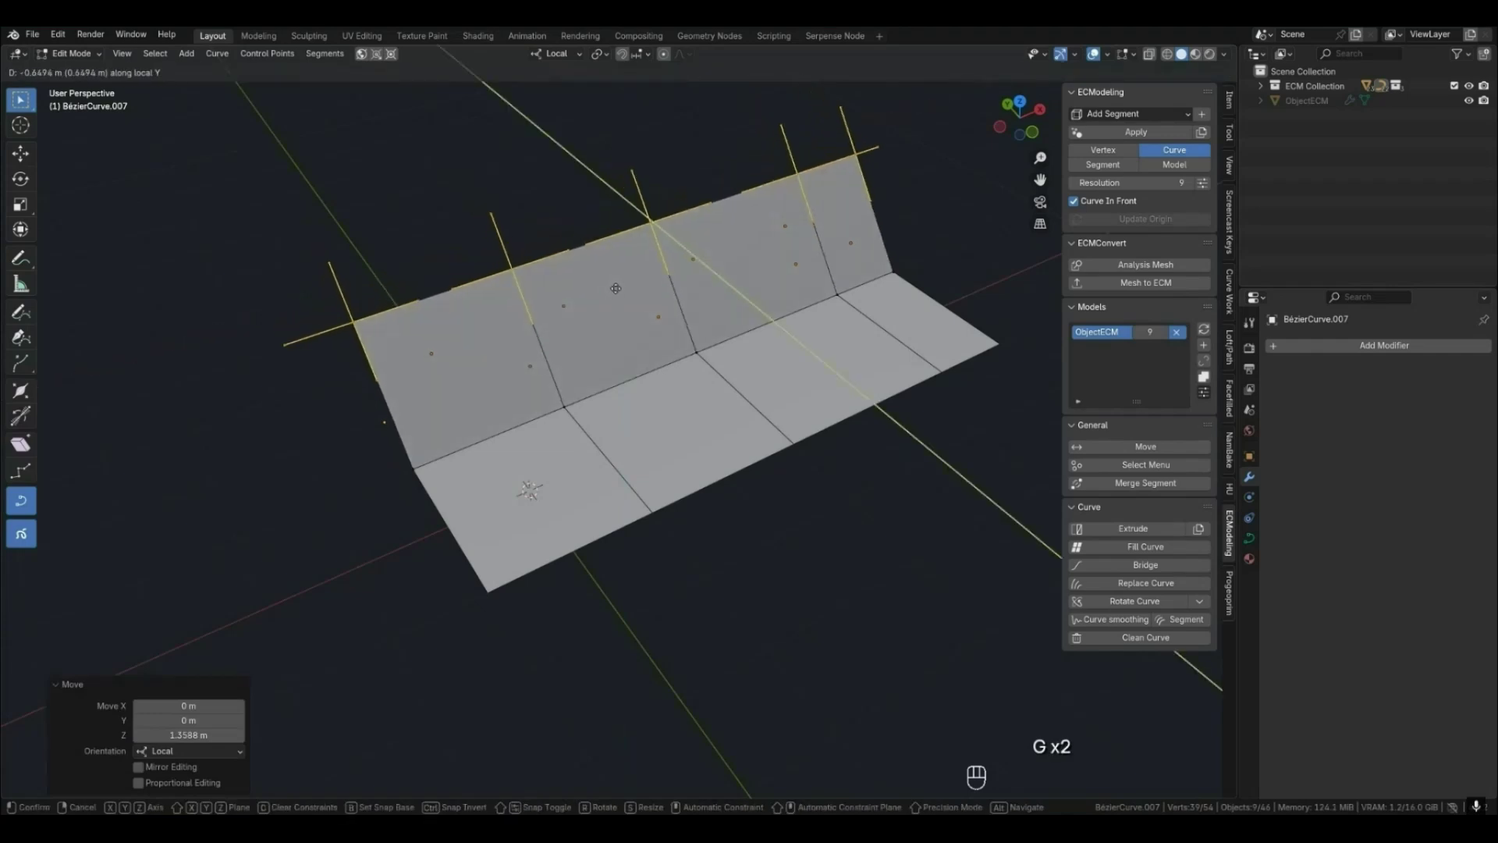
pyautogui.click(615, 291)
pyautogui.press('Tab')
# Preview the bent panel in Model mode with the wireframe toggled, and return to Curve mode.
pyautogui.click(727, 536)
pyautogui.press('4')
pyautogui.moveTo(729, 534); pyautogui.dragTo(652, 583, button='middle')
pyautogui.click(673, 431)
pyautogui.press('q')
pyautogui.press('q')
pyautogui.click(733, 548)
pyautogui.press('2')
pyautogui.click(671, 545)
# Select the curve points at the second and fourth vertices of the panel's front edge and move them inward along local Y.
pyautogui.press('Tab')
pyautogui.click(723, 526)
pyautogui.press('1')
pyautogui.click(629, 581)
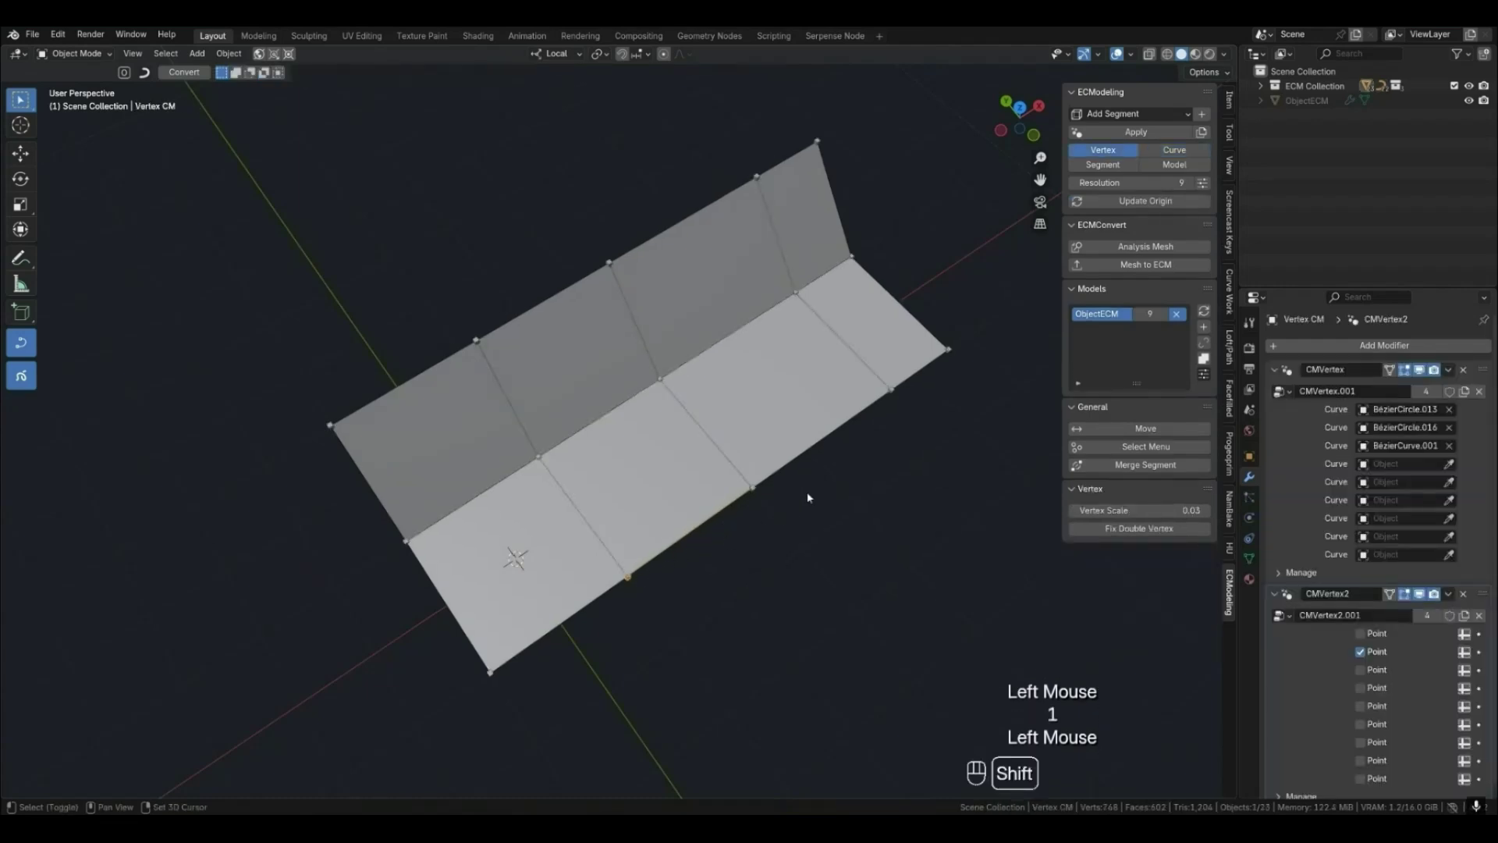
pyautogui.keyDown('shift'); pyautogui.click(894, 397); pyautogui.keyUp('shift')
pyautogui.hotkey('shift', 'g')
pyautogui.click(905, 447)
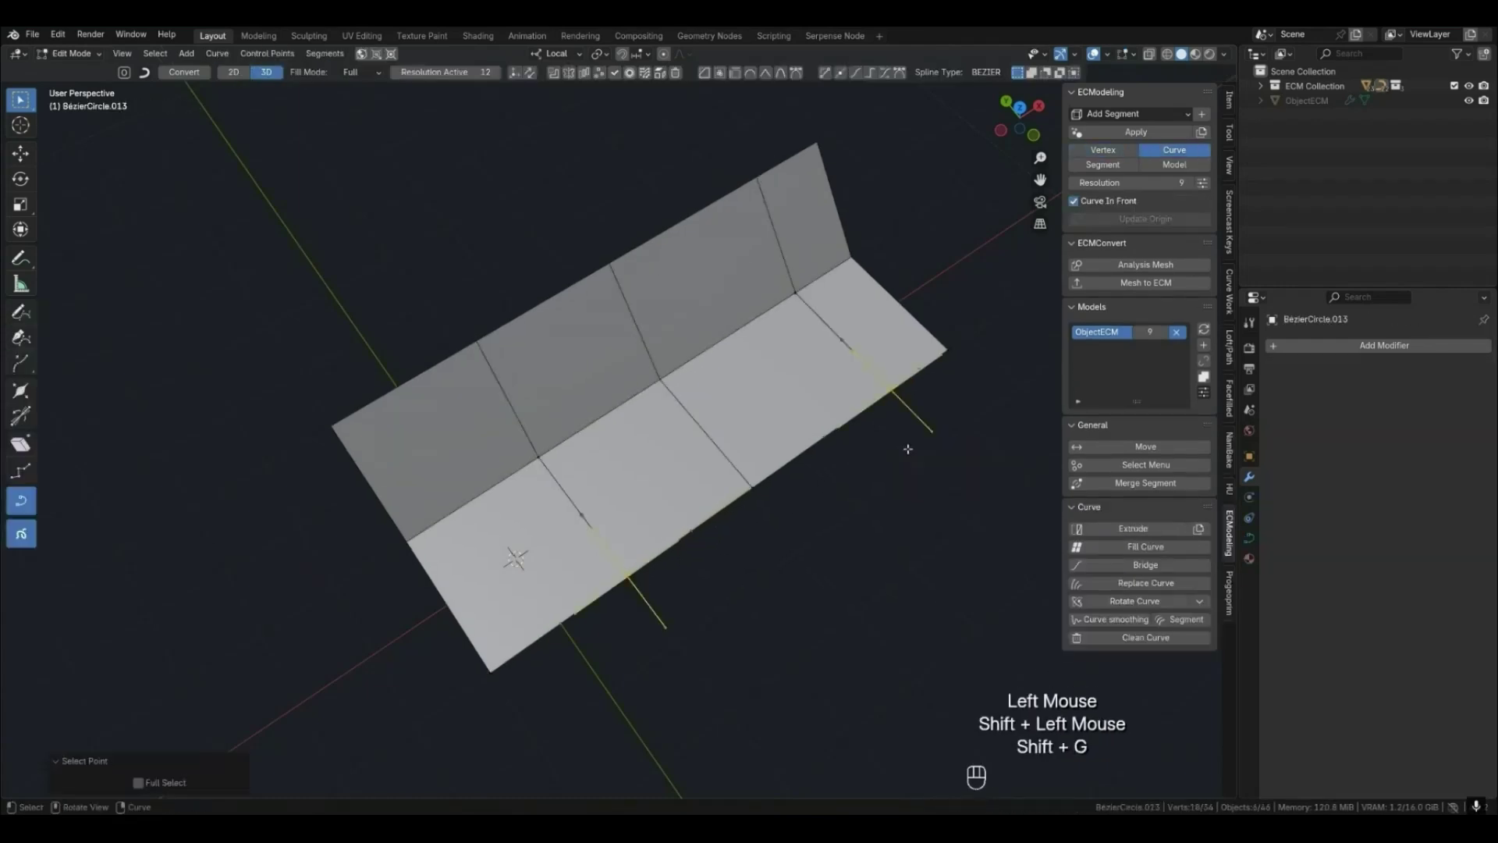
pyautogui.press('g')
pyautogui.press('y')
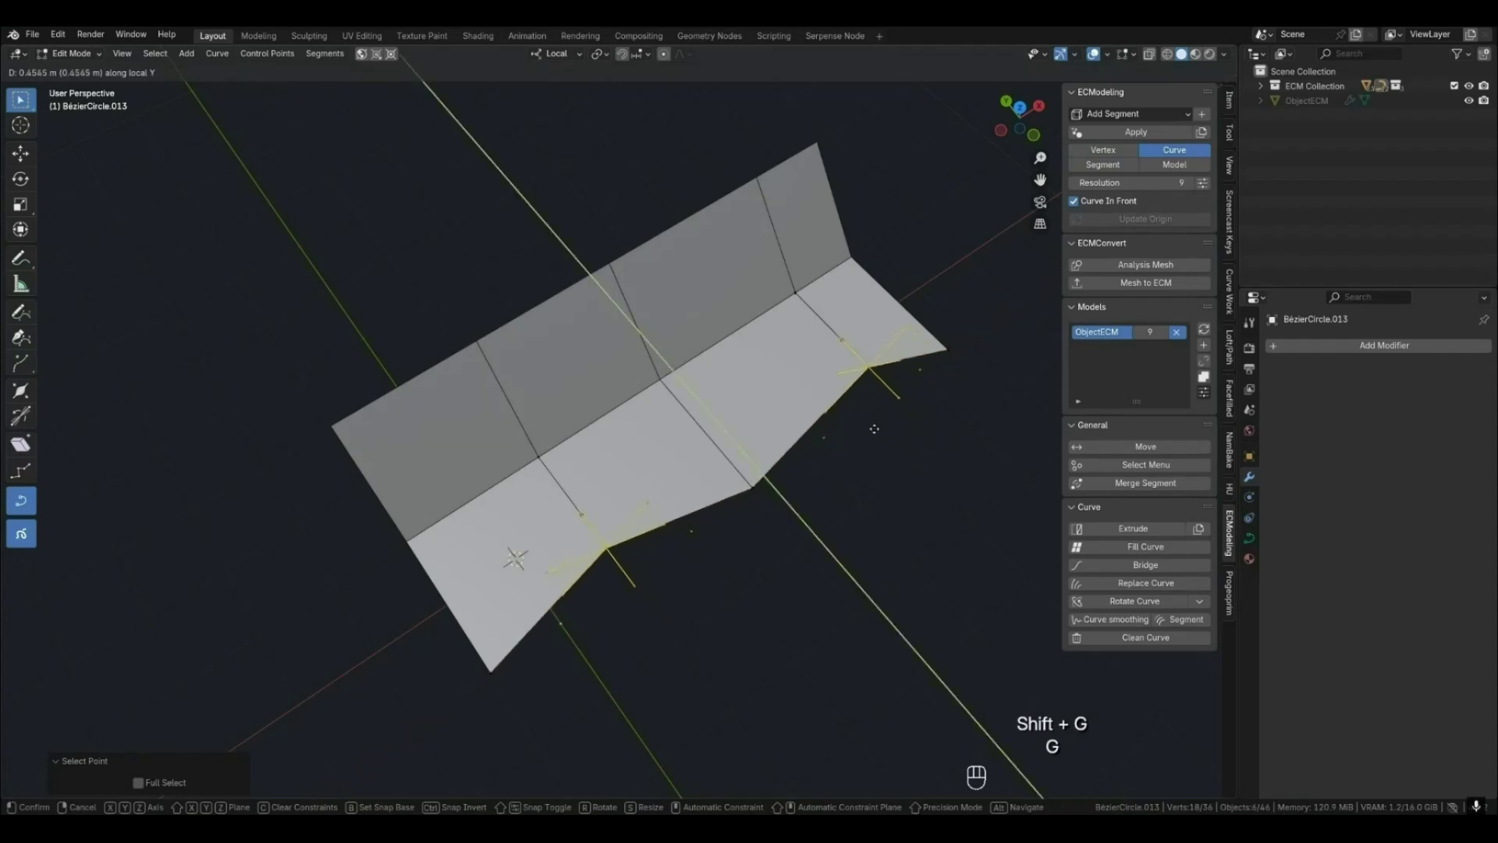
pyautogui.click(857, 416)
pyautogui.press('Tab')
pyautogui.click(841, 504)
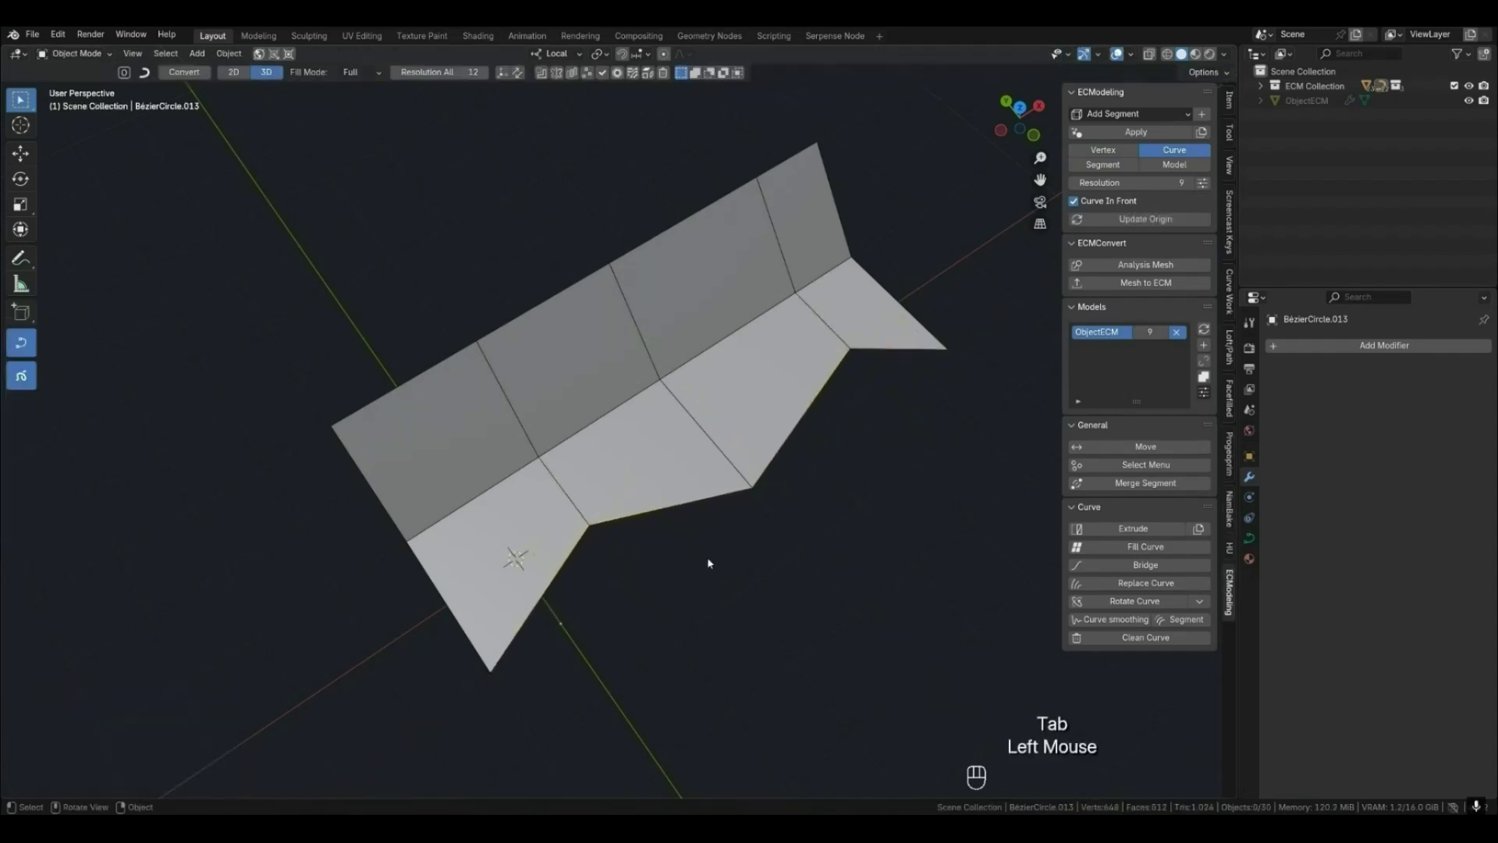
# Sketch a freehand annotation of a smooth wave along the jagged front edge, undo it and return to the selection tool.
pyautogui.moveTo(709, 558); pyautogui.dragTo(709, 546, button='middle')
pyautogui.click(23, 259)
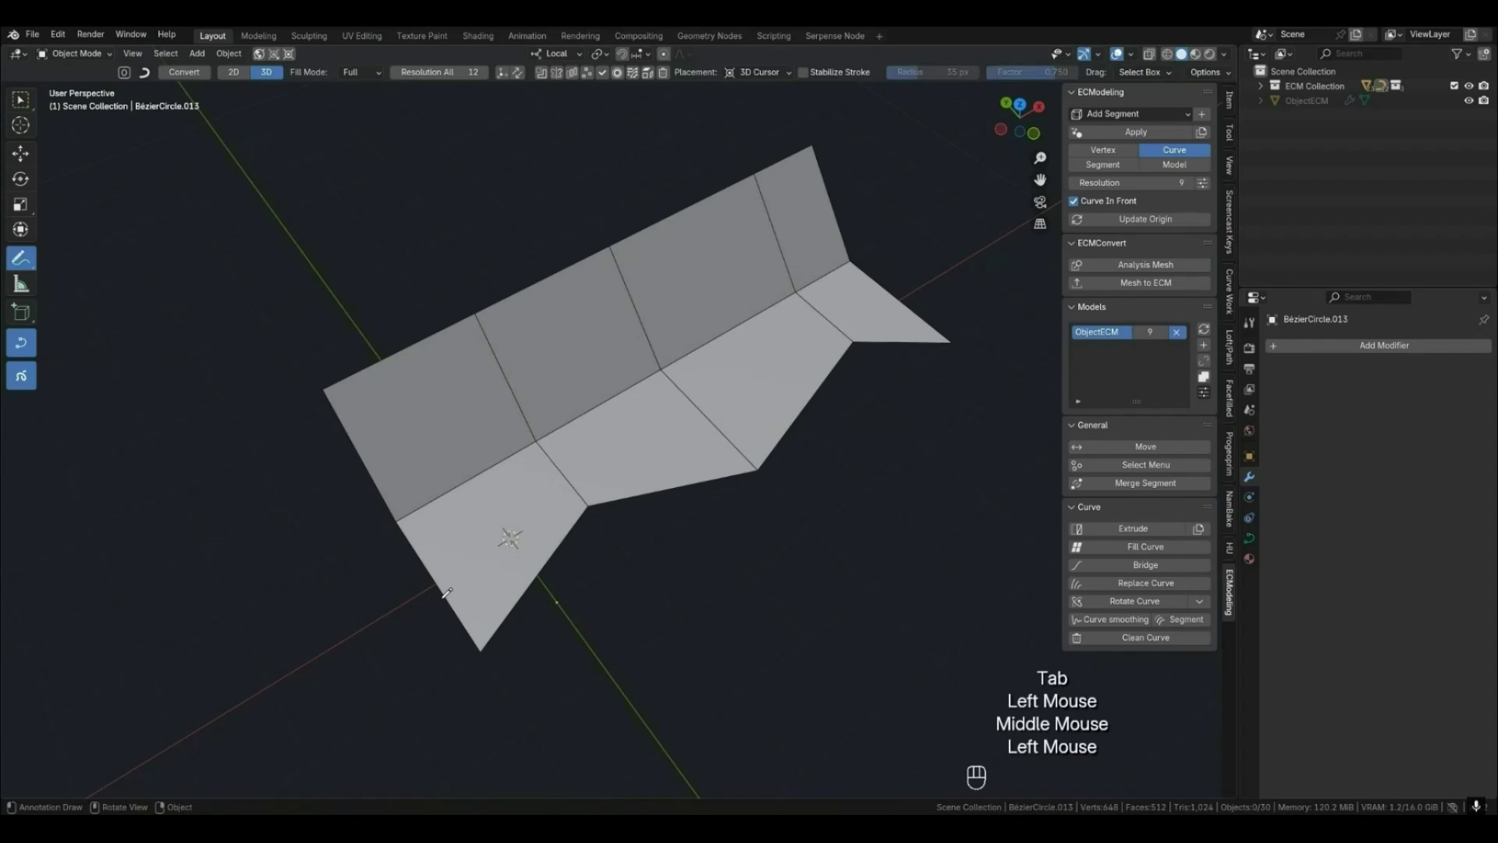
pyautogui.click(482, 645)
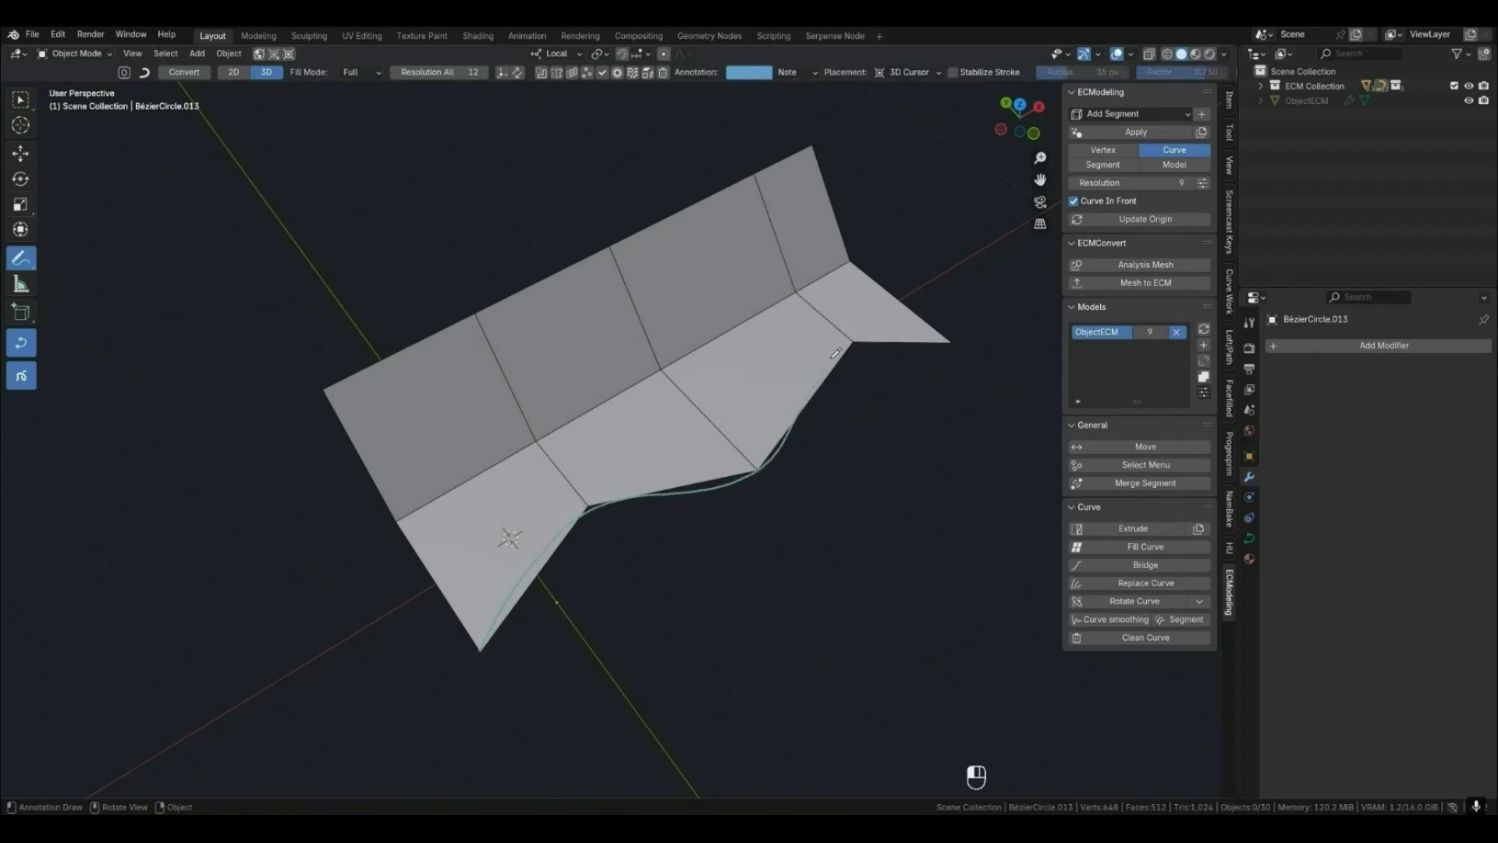
pyautogui.hotkey('ctrl', 'z')
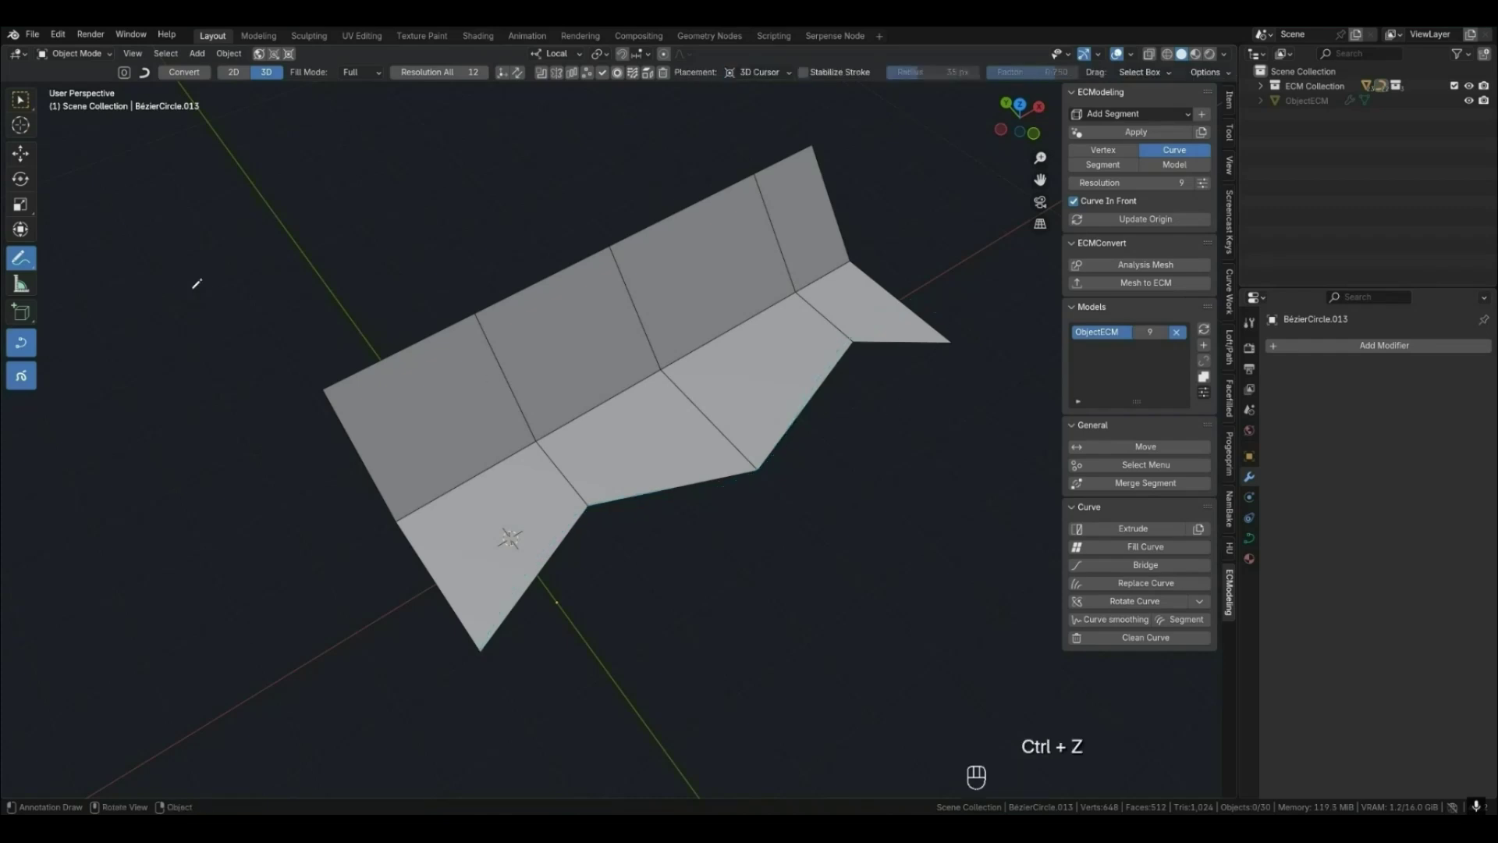
pyautogui.click(21, 257)
pyautogui.click(20, 99)
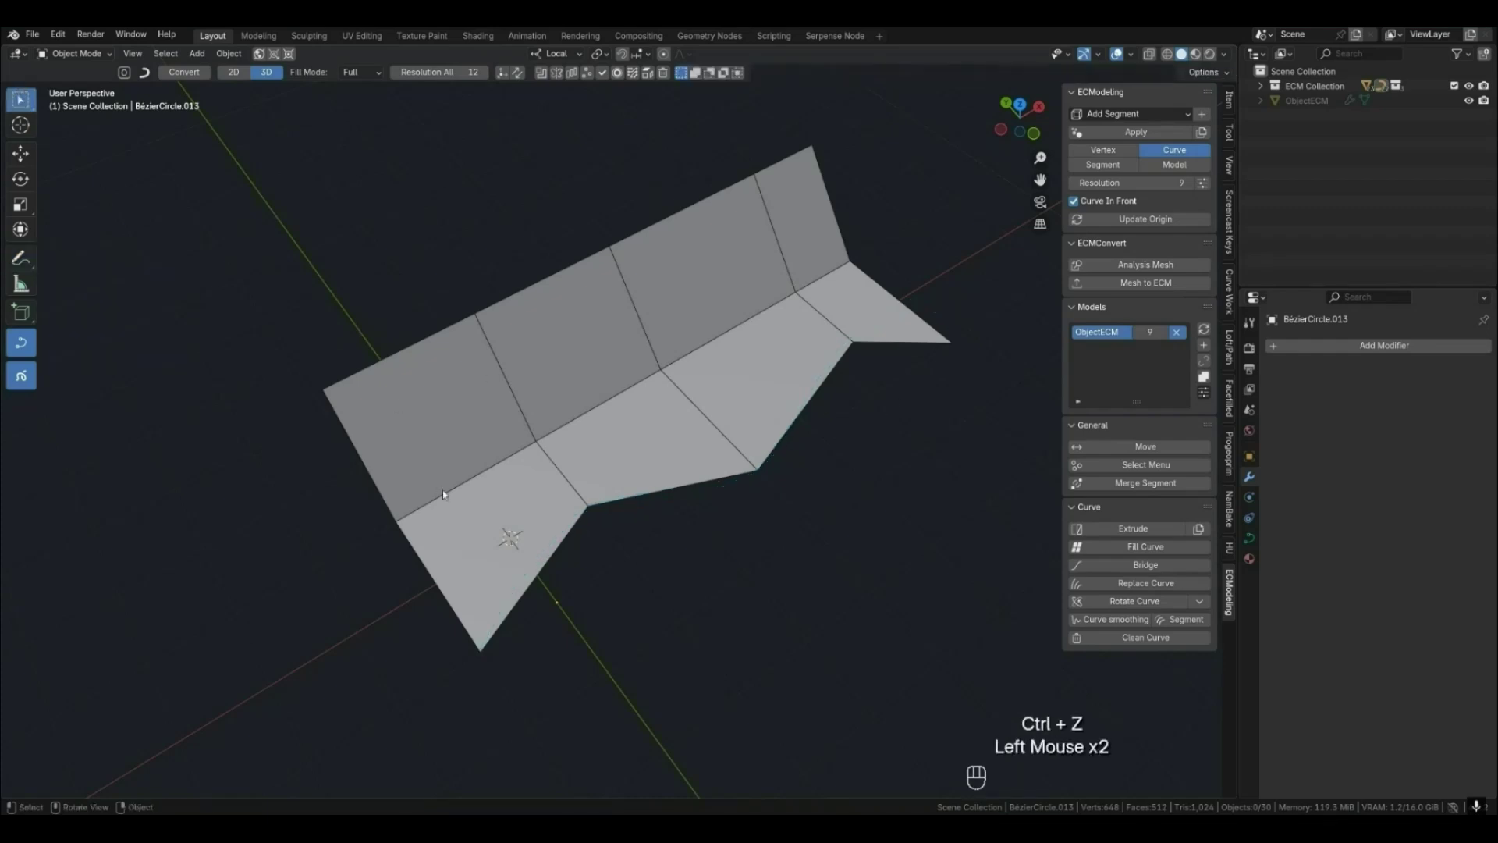
# Apply Curve smoothing to the four curves of the jagged front edge and preview the panel in Model mode.
pyautogui.click(633, 516)
pyautogui.keyDown('shift'); pyautogui.click(672, 494); pyautogui.keyUp('shift')
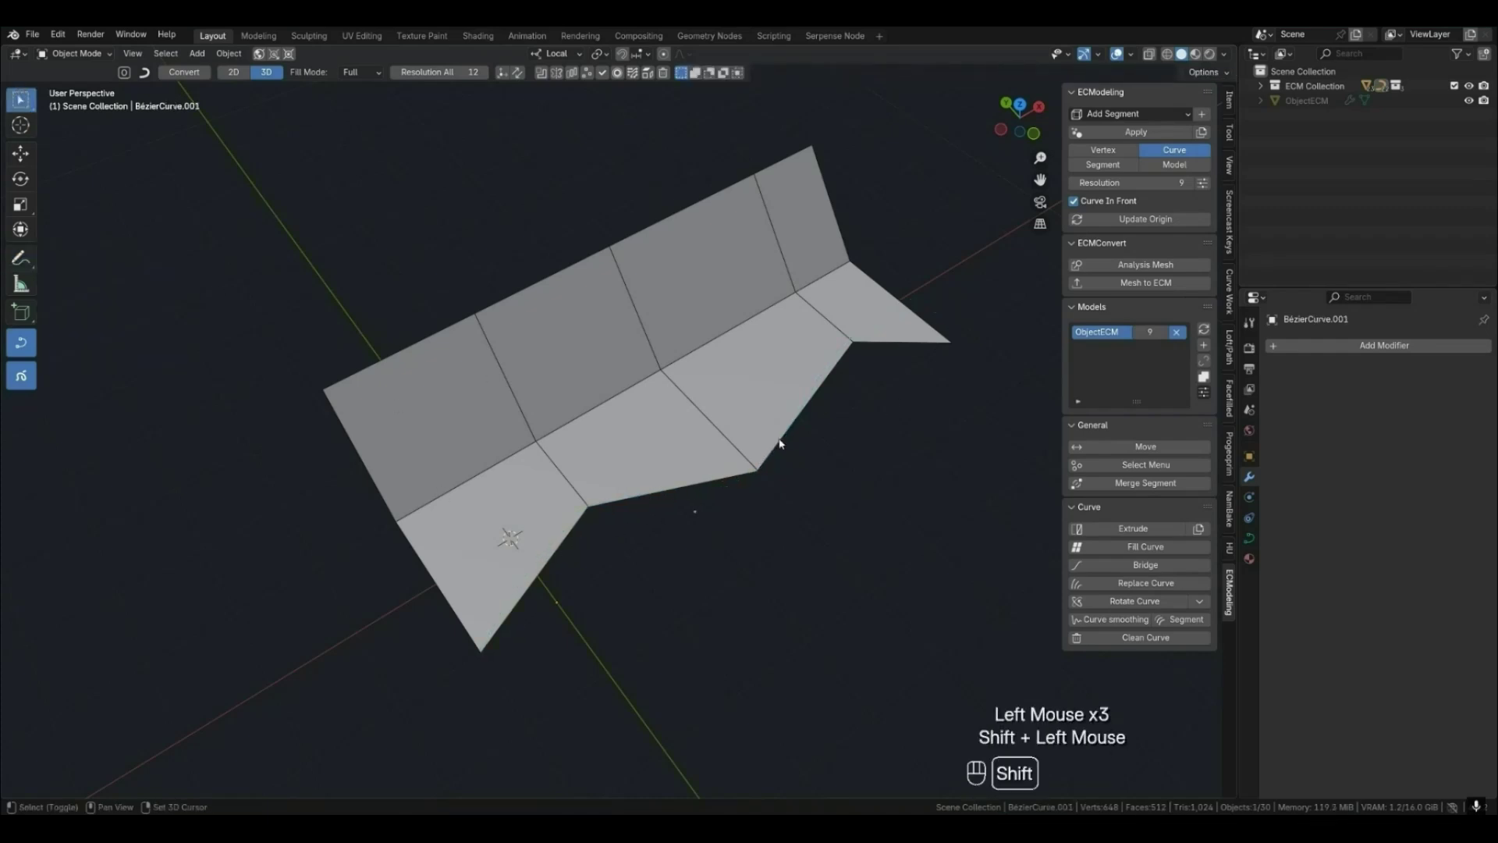
pyautogui.keyDown('shift'); pyautogui.click(875, 348); pyautogui.keyUp('shift')
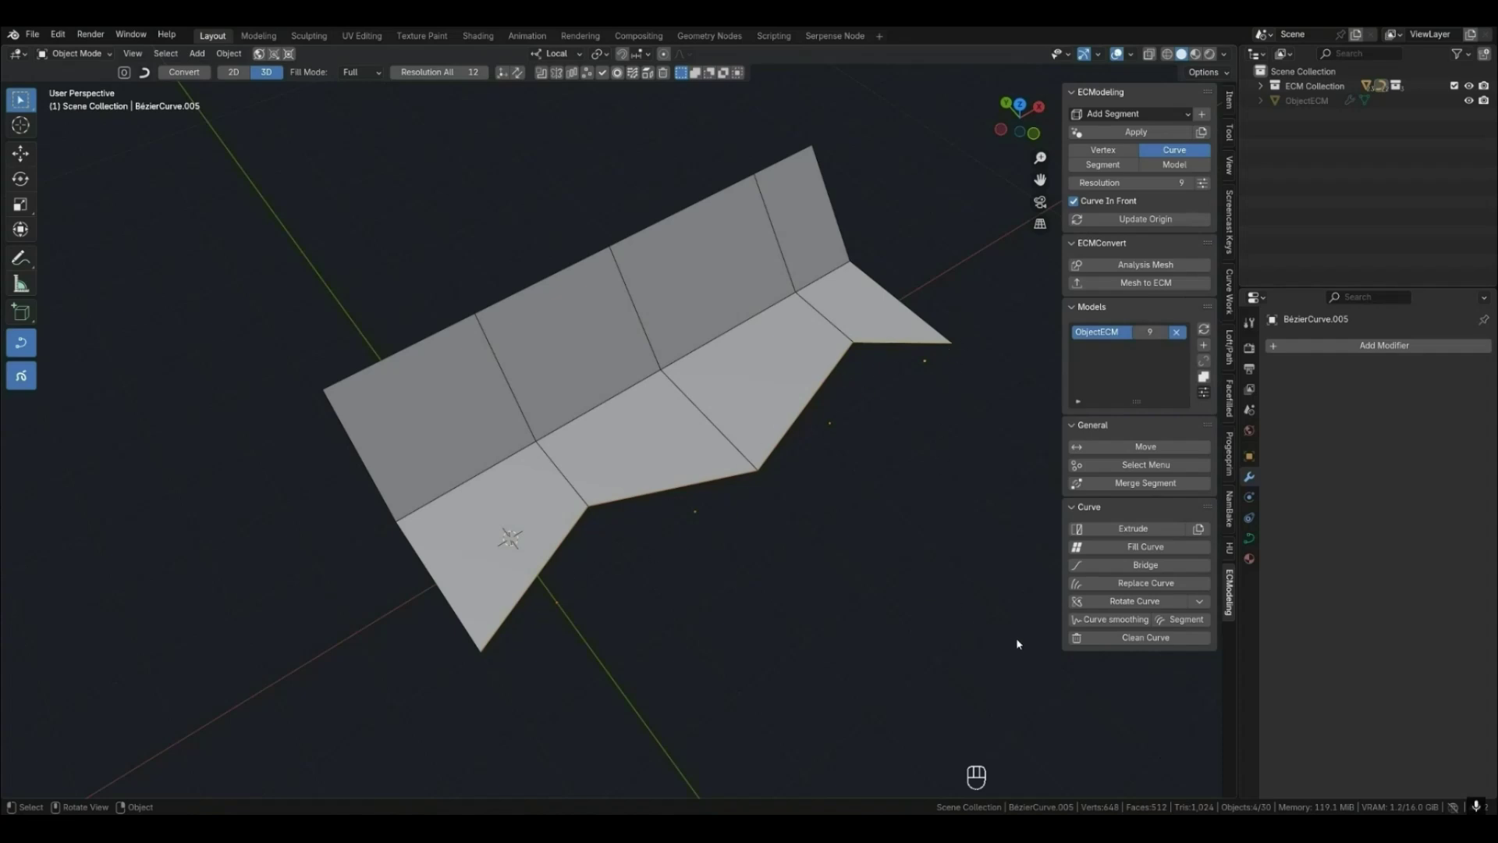
pyautogui.click(1110, 621)
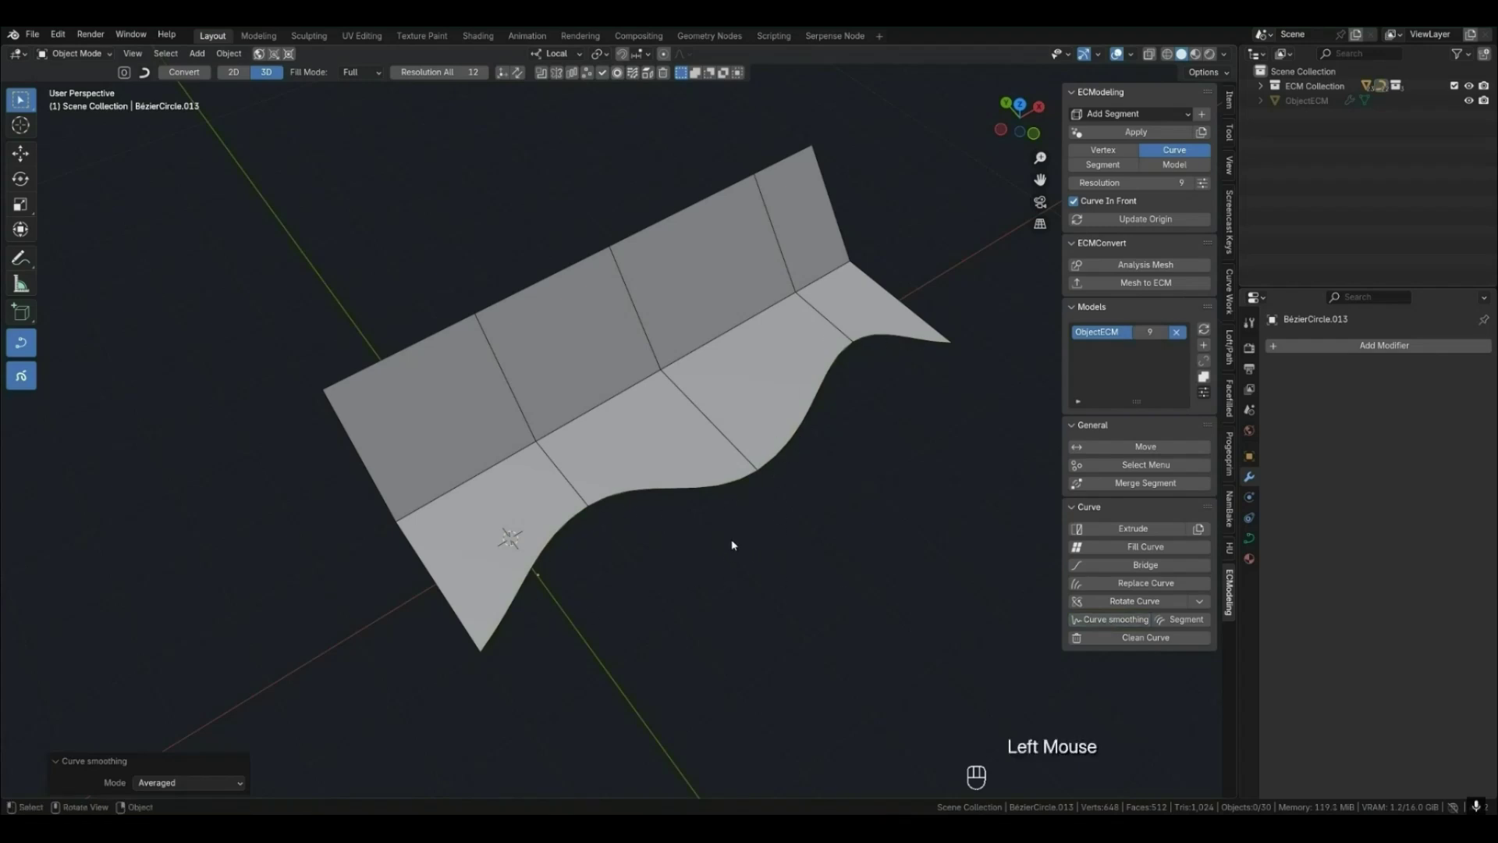
pyautogui.press('4')
pyautogui.moveTo(675, 537)
pyautogui.mouseDown(button='middle')
pyautogui.moveTo(691, 471)
pyautogui.moveTo(656, 515)
pyautogui.mouseUp(button='middle')
pyautogui.press('2')
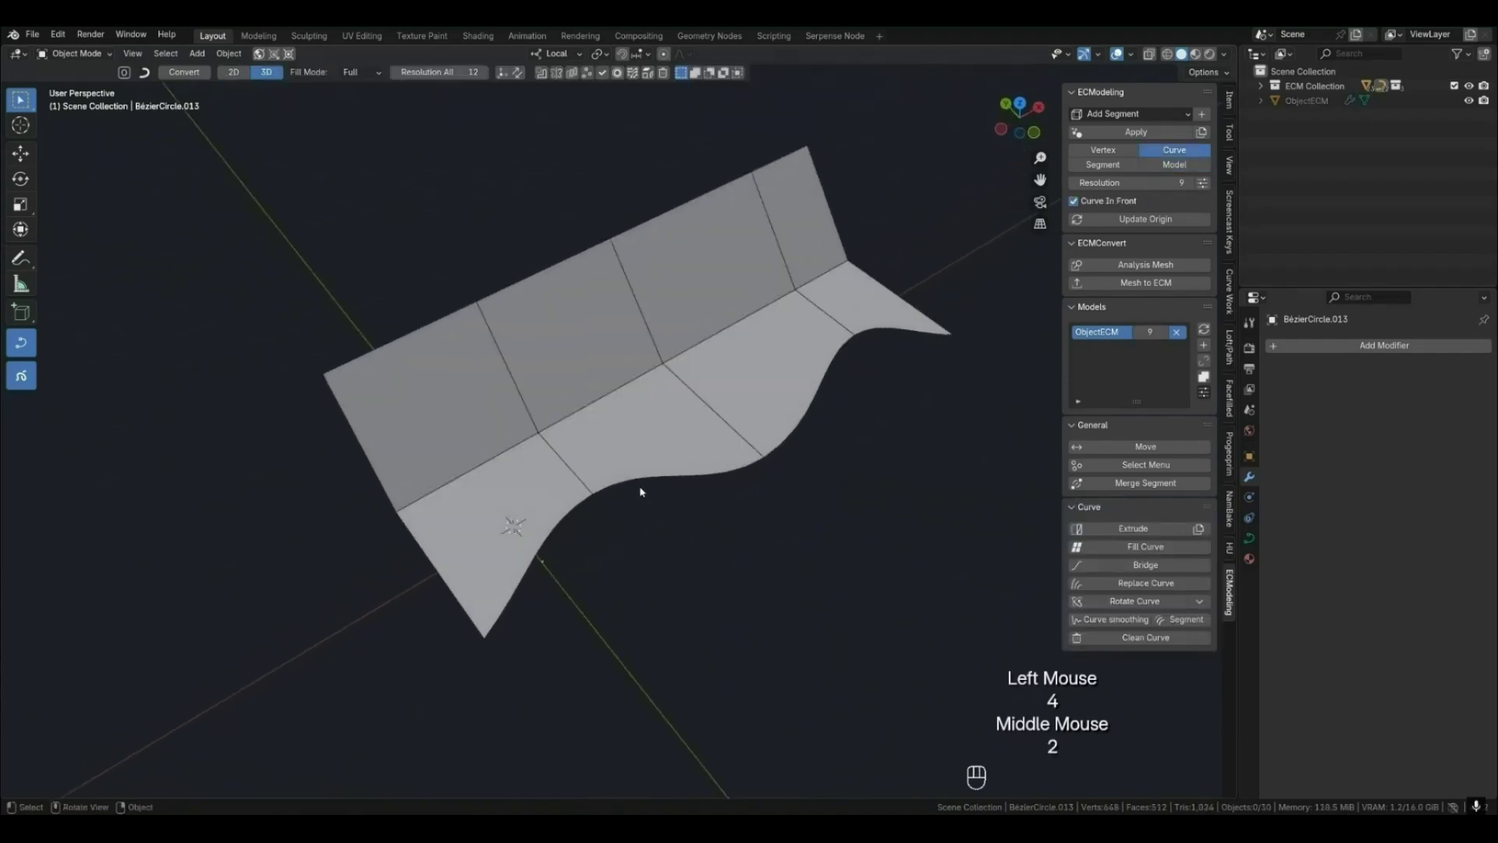
# Apply Segment smoothing to the four curves along the panel's bend and try its other mode options.
pyautogui.moveTo(624, 427); pyautogui.dragTo(638, 410, button='middle')
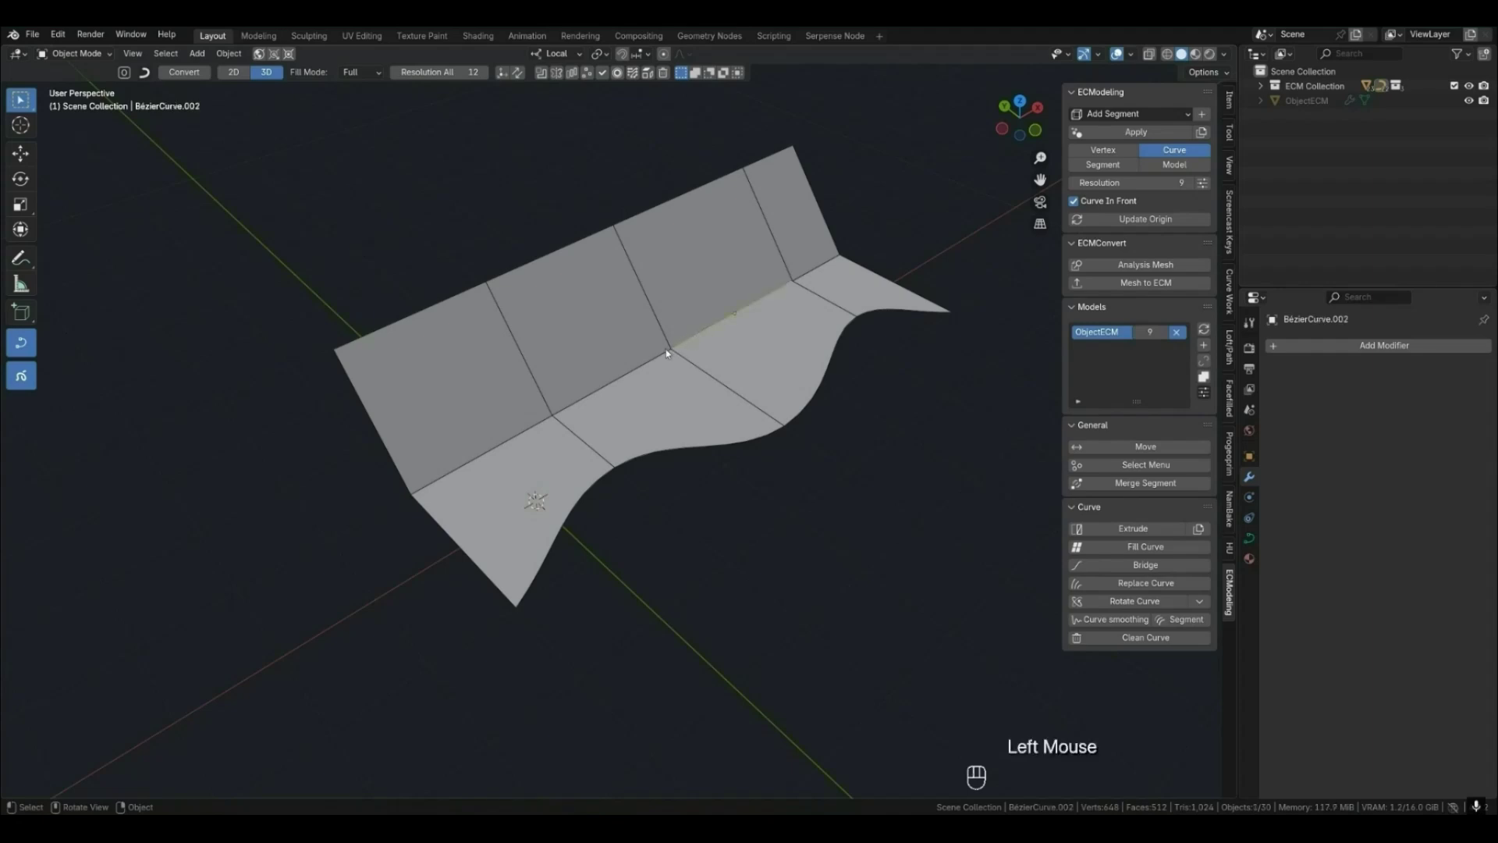
pyautogui.keyDown('shift'); pyautogui.click(624, 373); pyautogui.keyUp('shift')
pyautogui.keyDown('shift'); pyautogui.click(513, 443); pyautogui.keyUp('shift')
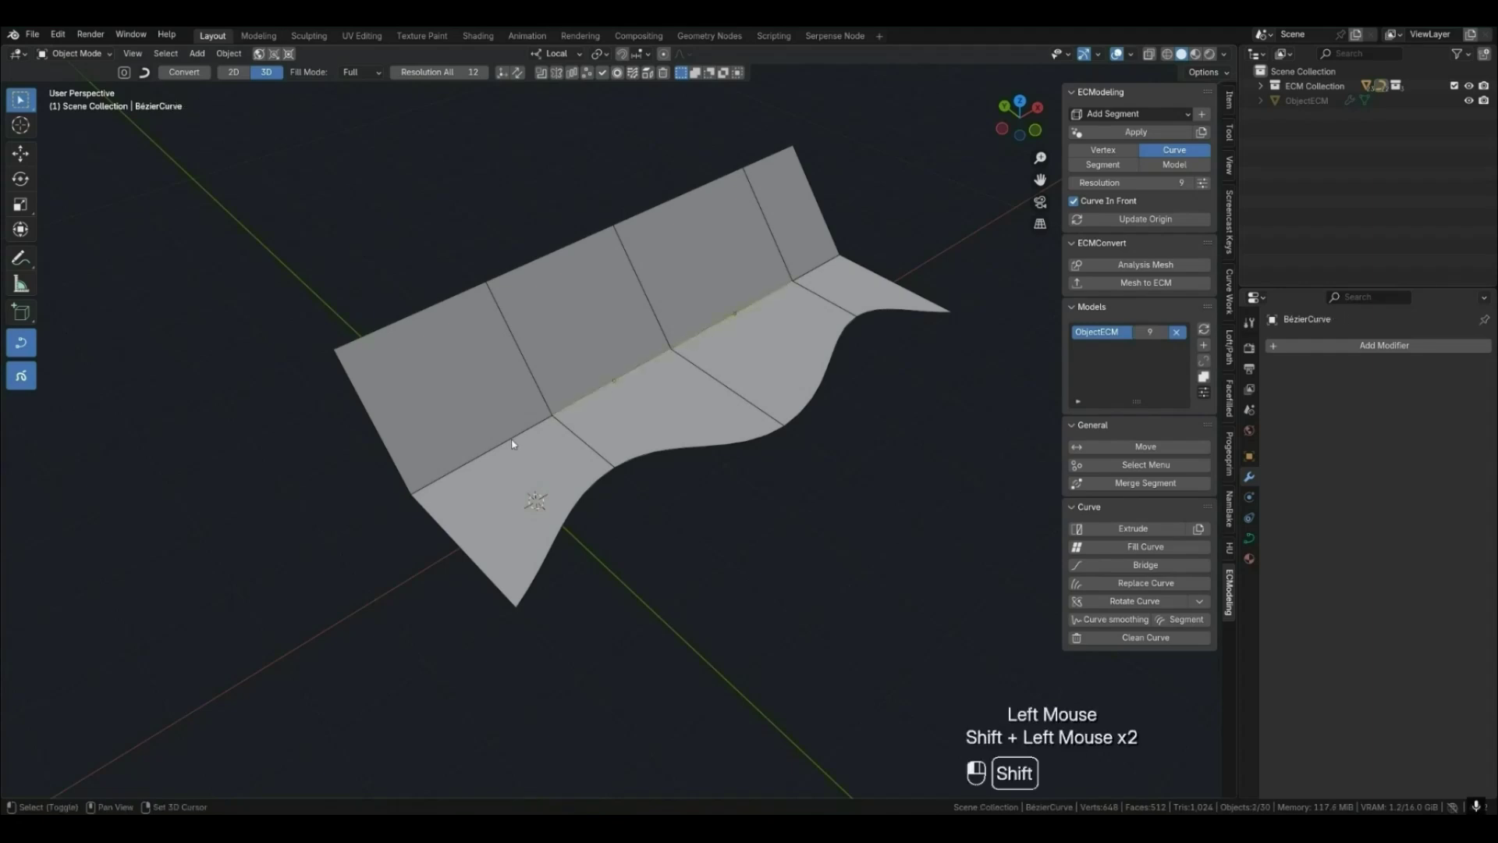
pyautogui.keyDown('shift'); pyautogui.click(797, 281); pyautogui.keyUp('shift')
pyautogui.click(1186, 620)
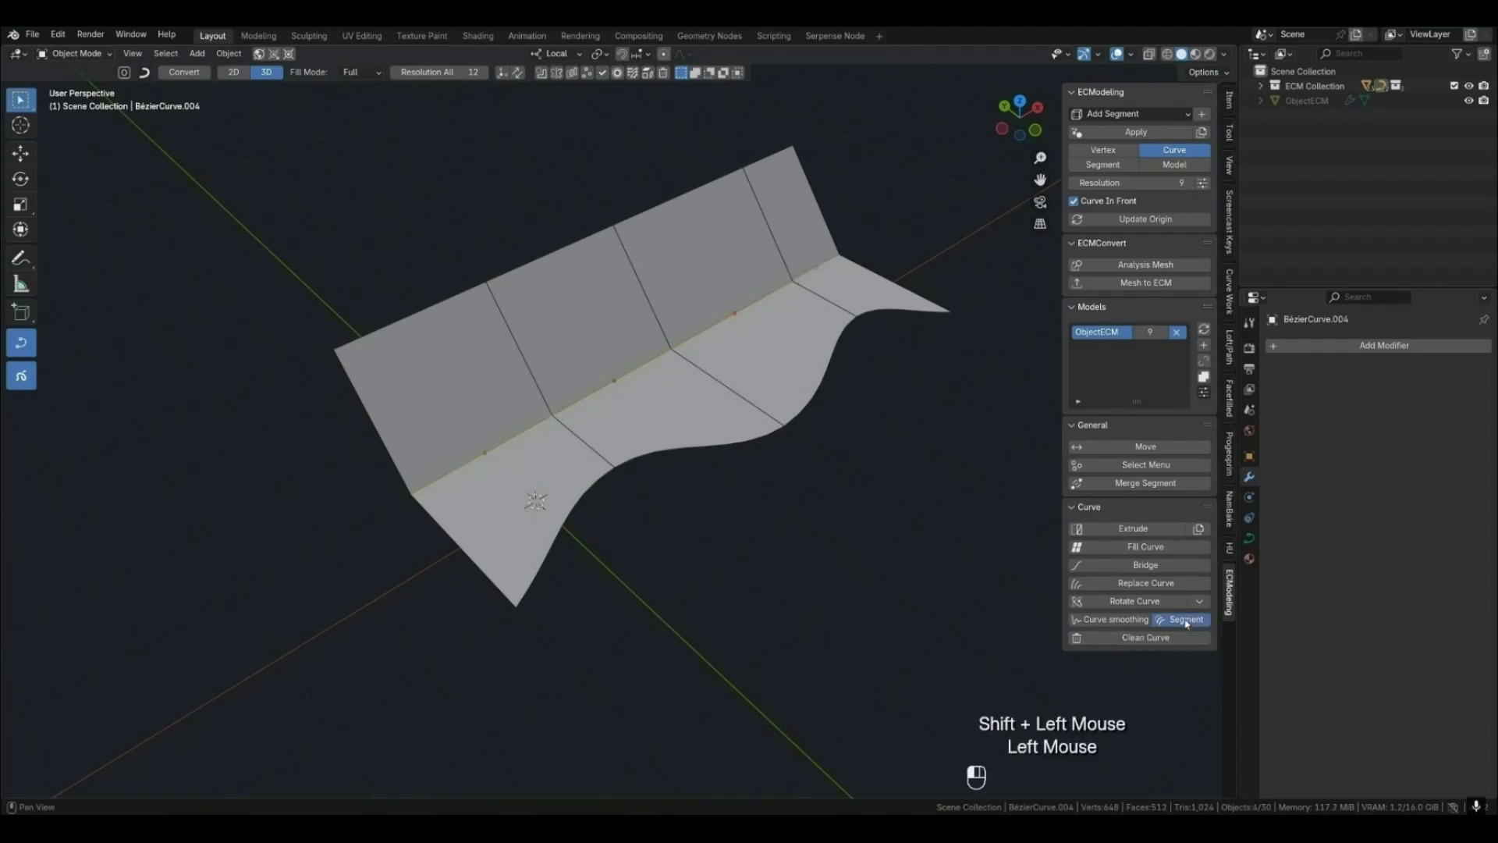
pyautogui.click(191, 782)
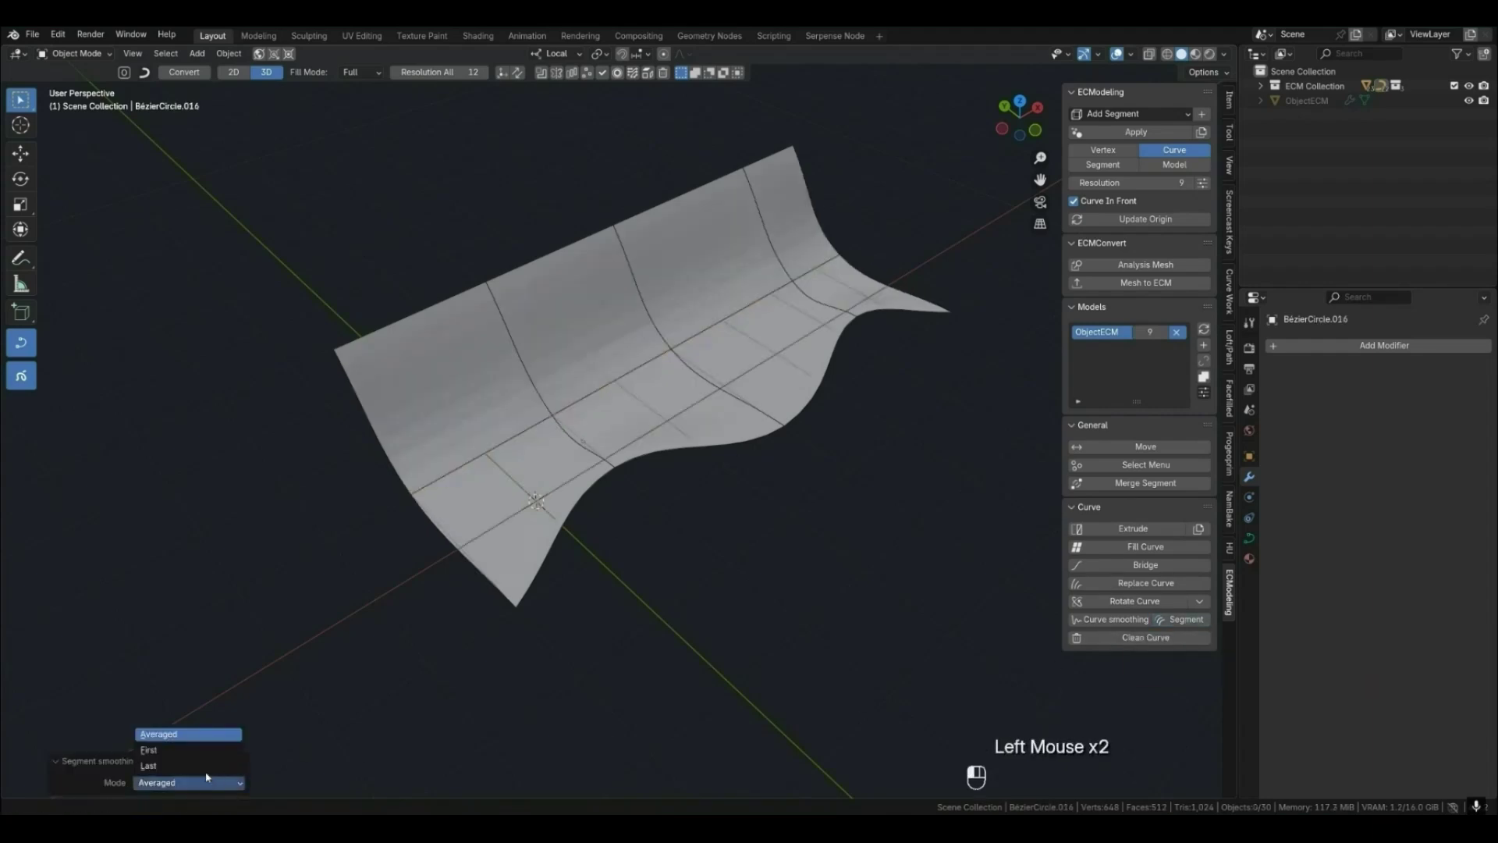
pyautogui.click(200, 756)
pyautogui.click(204, 781)
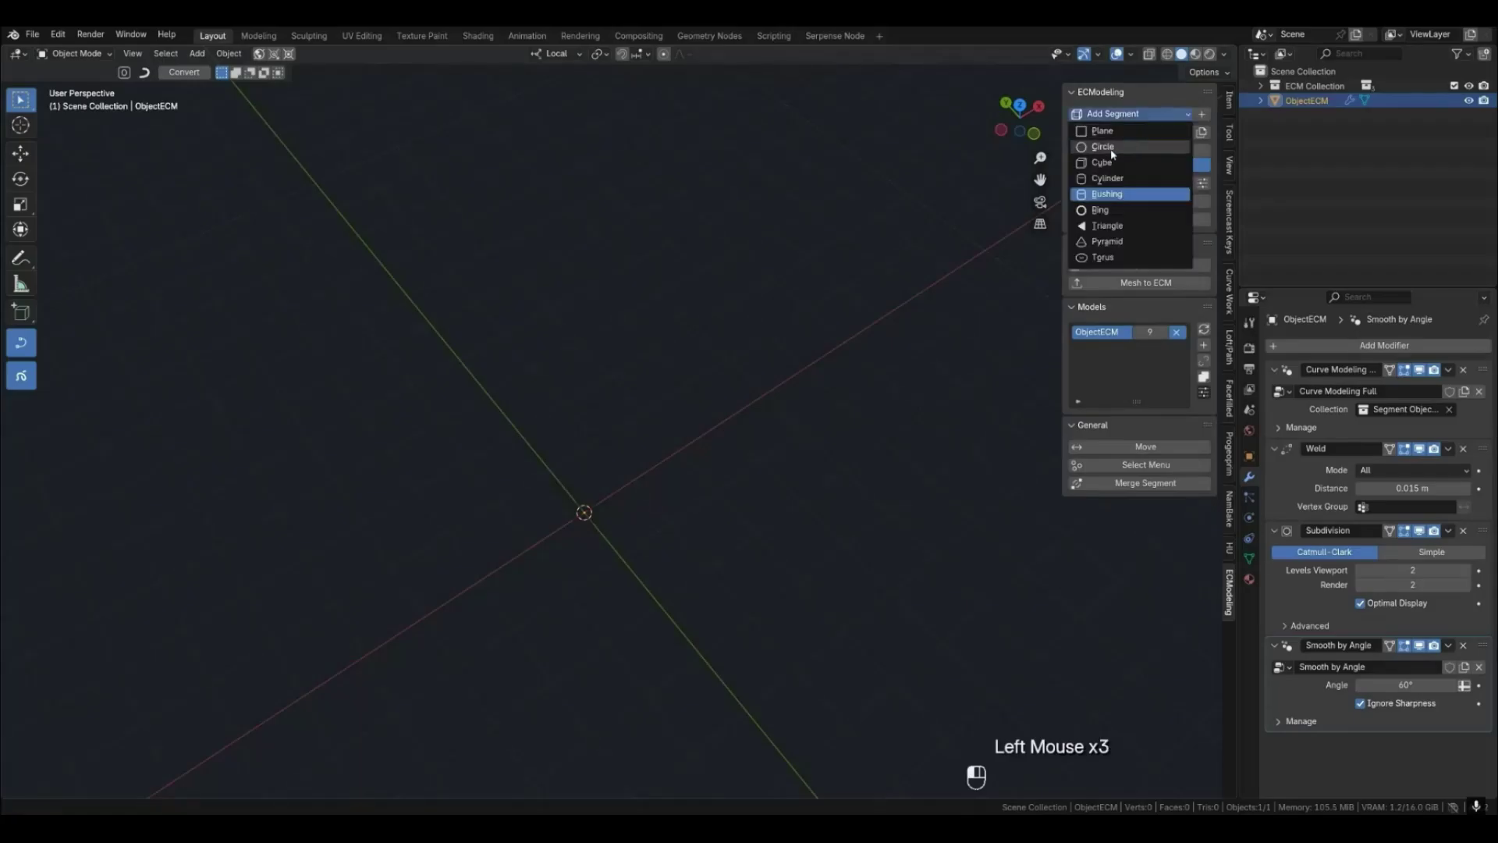
# Add a Cube segment to the emptied scene, preview it in Model mode and return to Curve mode.
pyautogui.click(1096, 165)
pyautogui.scroll(2, 687, 546)
pyautogui.moveTo(671, 546); pyautogui.dragTo(639, 575, button='middle')
pyautogui.scroll(2, 790, 462)
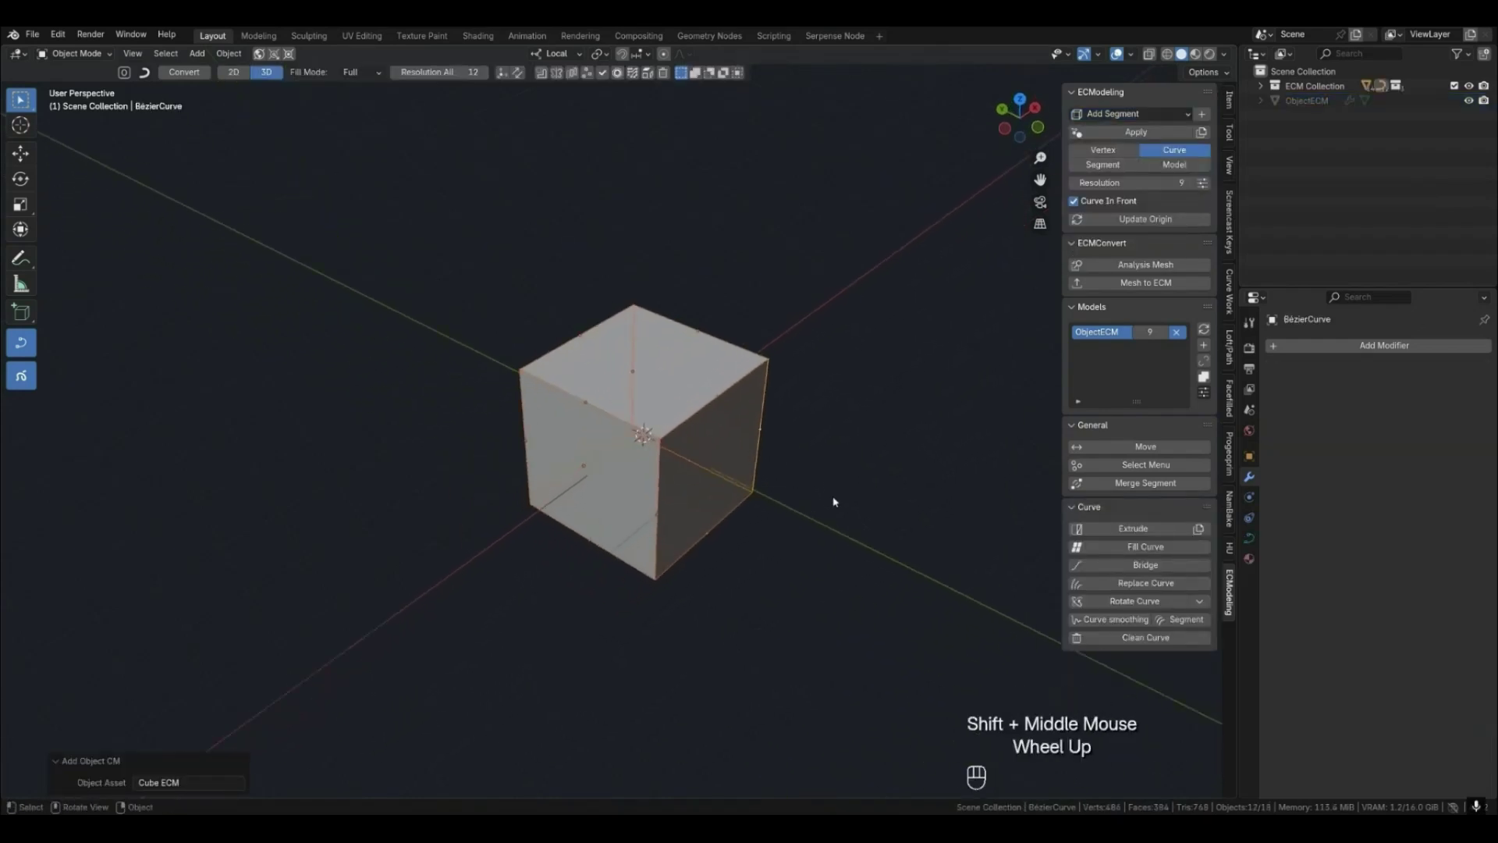
pyautogui.click(765, 495)
pyautogui.press('4')
pyautogui.click(659, 448)
pyautogui.press('2')
# Apply Segment smoothing to one upper edge curve of the cube.
pyautogui.click(658, 448)
pyautogui.moveTo(658, 448); pyautogui.dragTo(606, 449, button='middle')
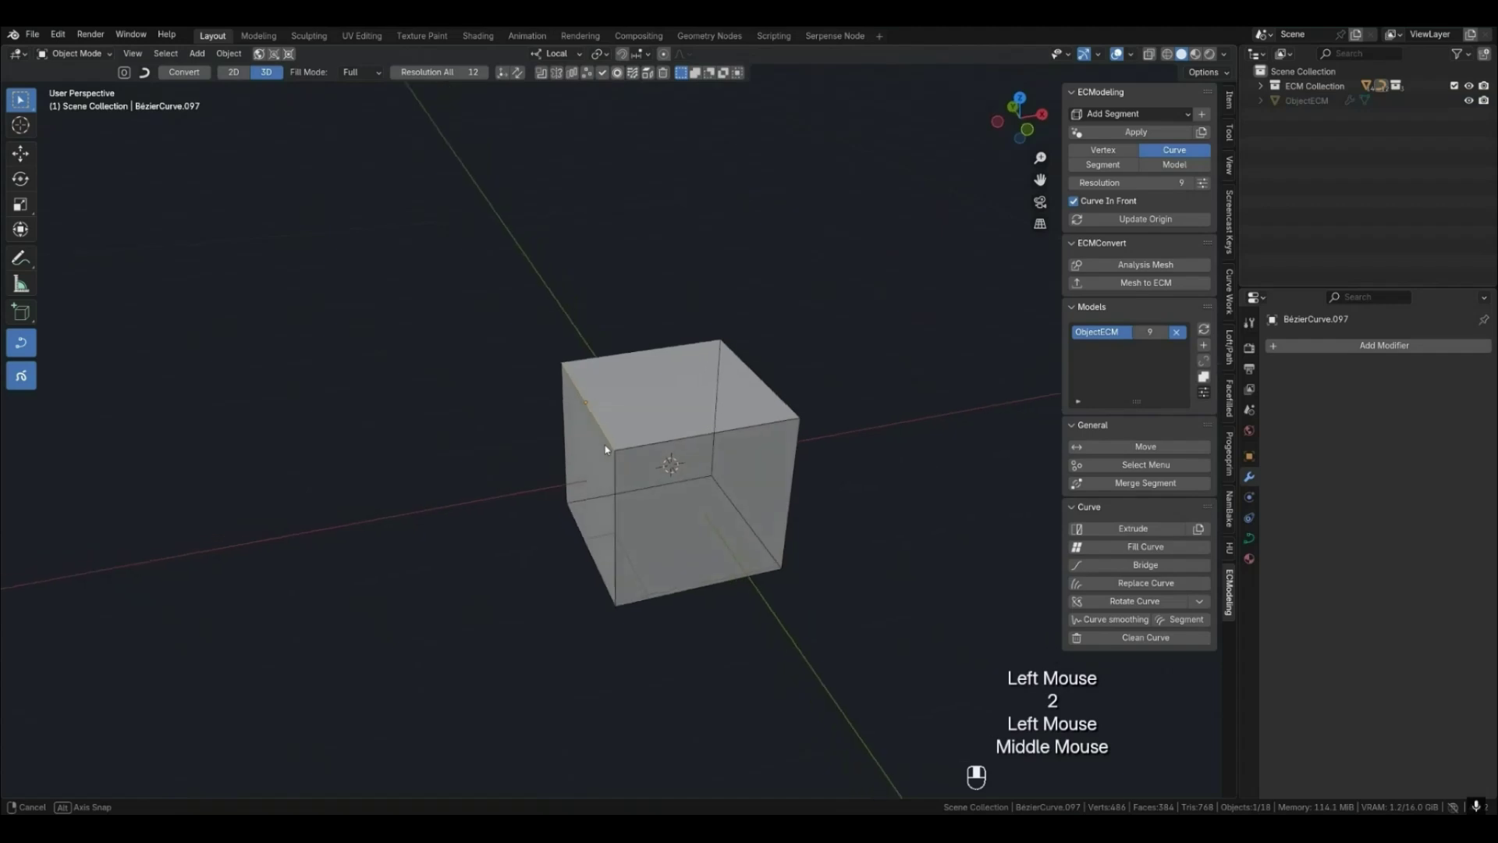
pyautogui.click(1169, 621)
# Apply Segment smoothing to the cube's other three edges parallel to the rounded one and preview the shape in Model mode.
pyautogui.moveTo(544, 384); pyautogui.dragTo(675, 437, button='middle')
pyautogui.click(753, 378)
pyautogui.keyDown('shift'); pyautogui.click(733, 506); pyautogui.keyUp('shift')
pyautogui.keyDown('shift'); pyautogui.click(642, 566); pyautogui.keyUp('shift')
pyautogui.click(1180, 621)
pyautogui.moveTo(687, 484); pyautogui.dragTo(820, 572, button='middle')
pyautogui.press('2')
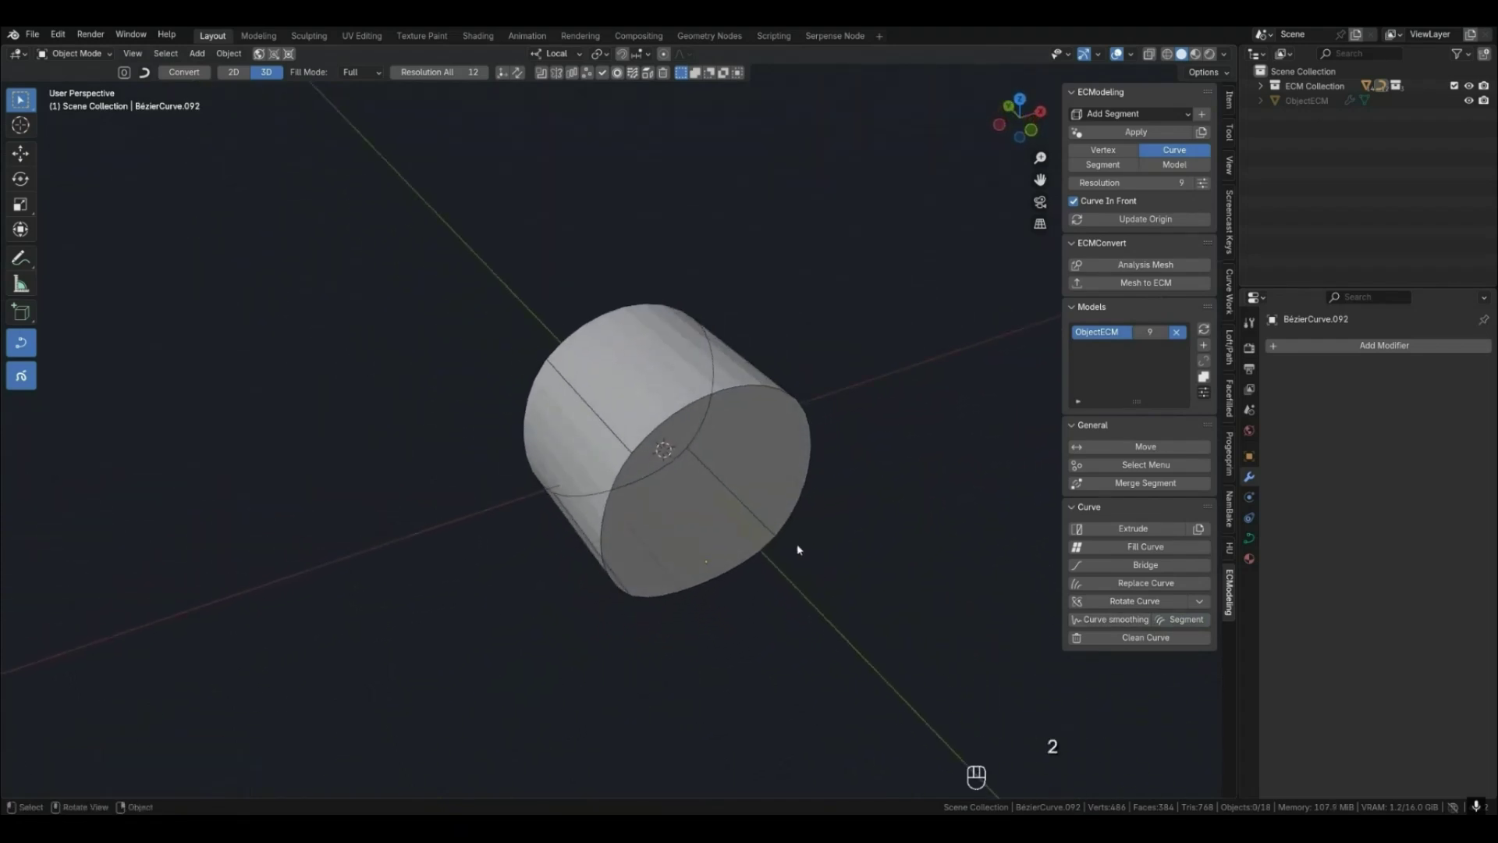
pyautogui.press('4')
# Undo the segment smoothing operations back to the plain cube.
pyautogui.hotkey('ctrl', 'z')
pyautogui.hotkey('ctrl', 'z')
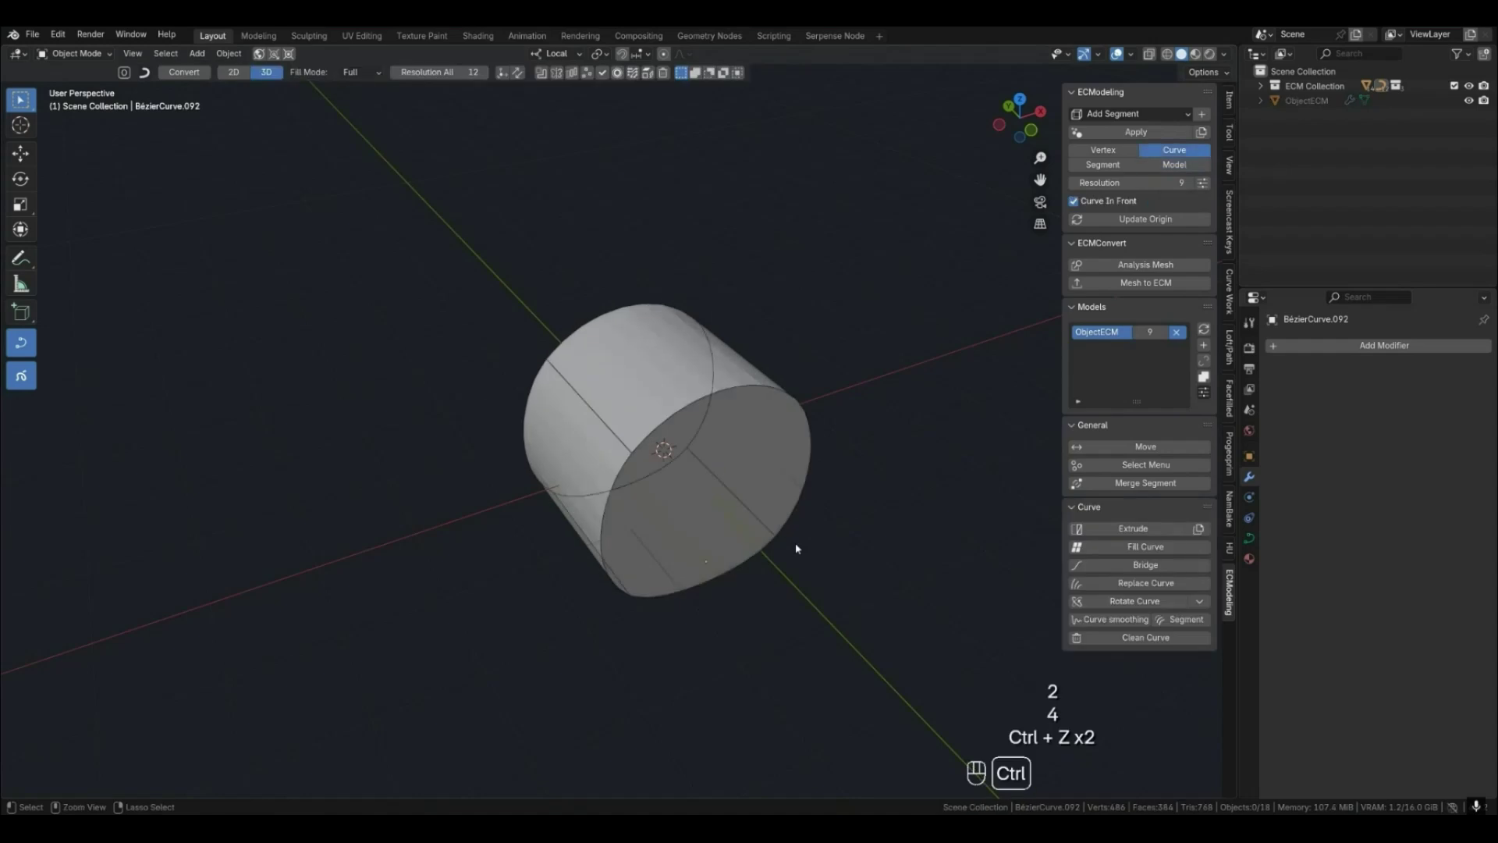
pyautogui.hotkey('ctrl', 'z')
pyautogui.hotkey('ctrl', 'z')
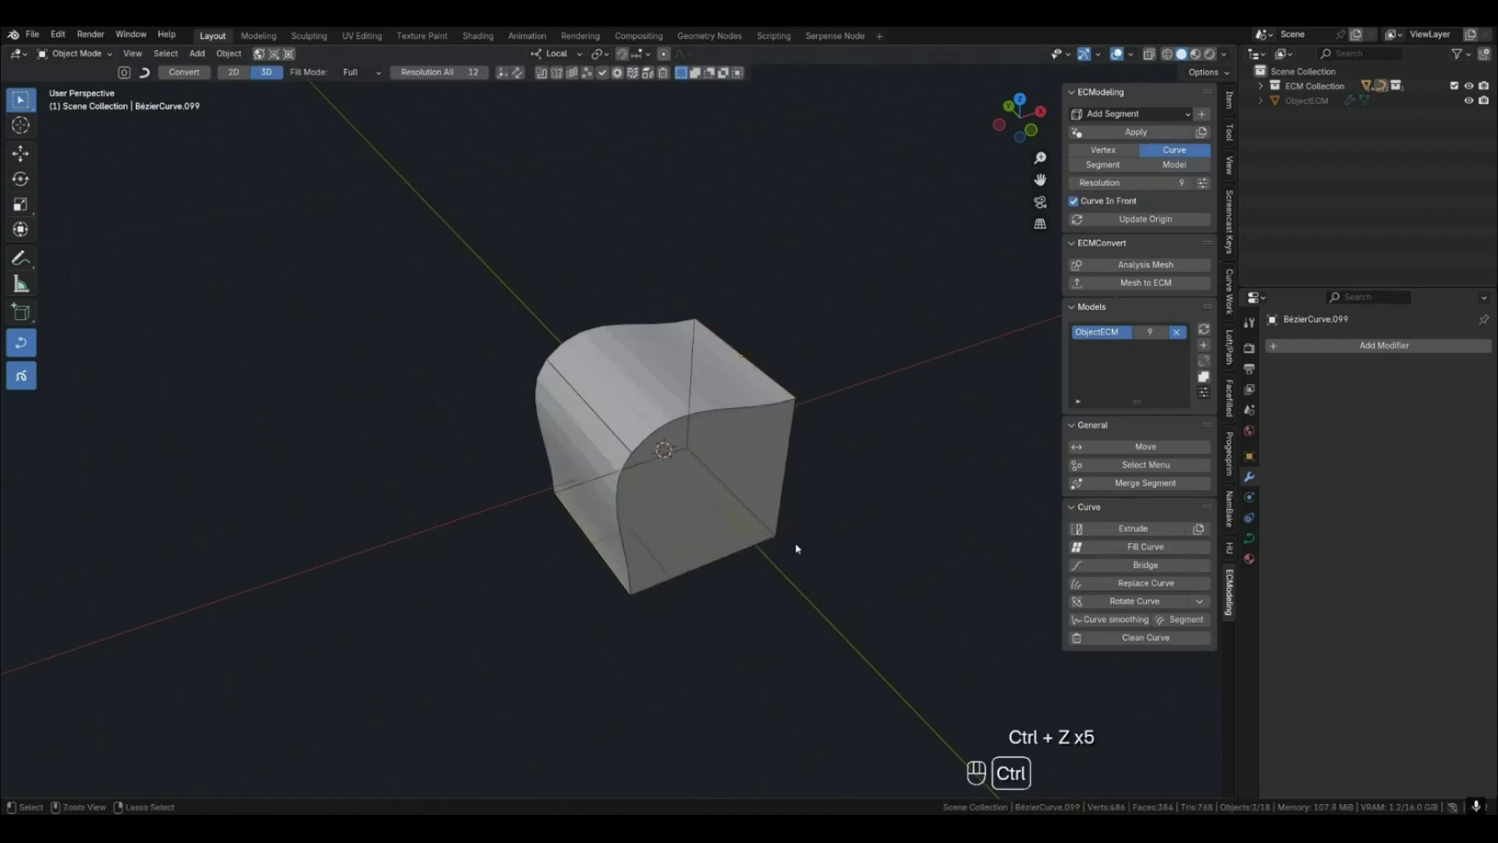
pyautogui.hotkey('ctrl', 'z')
# Select three consecutive curves around the cube's top face and apply Curve smoothing to them.
pyautogui.click(655, 458)
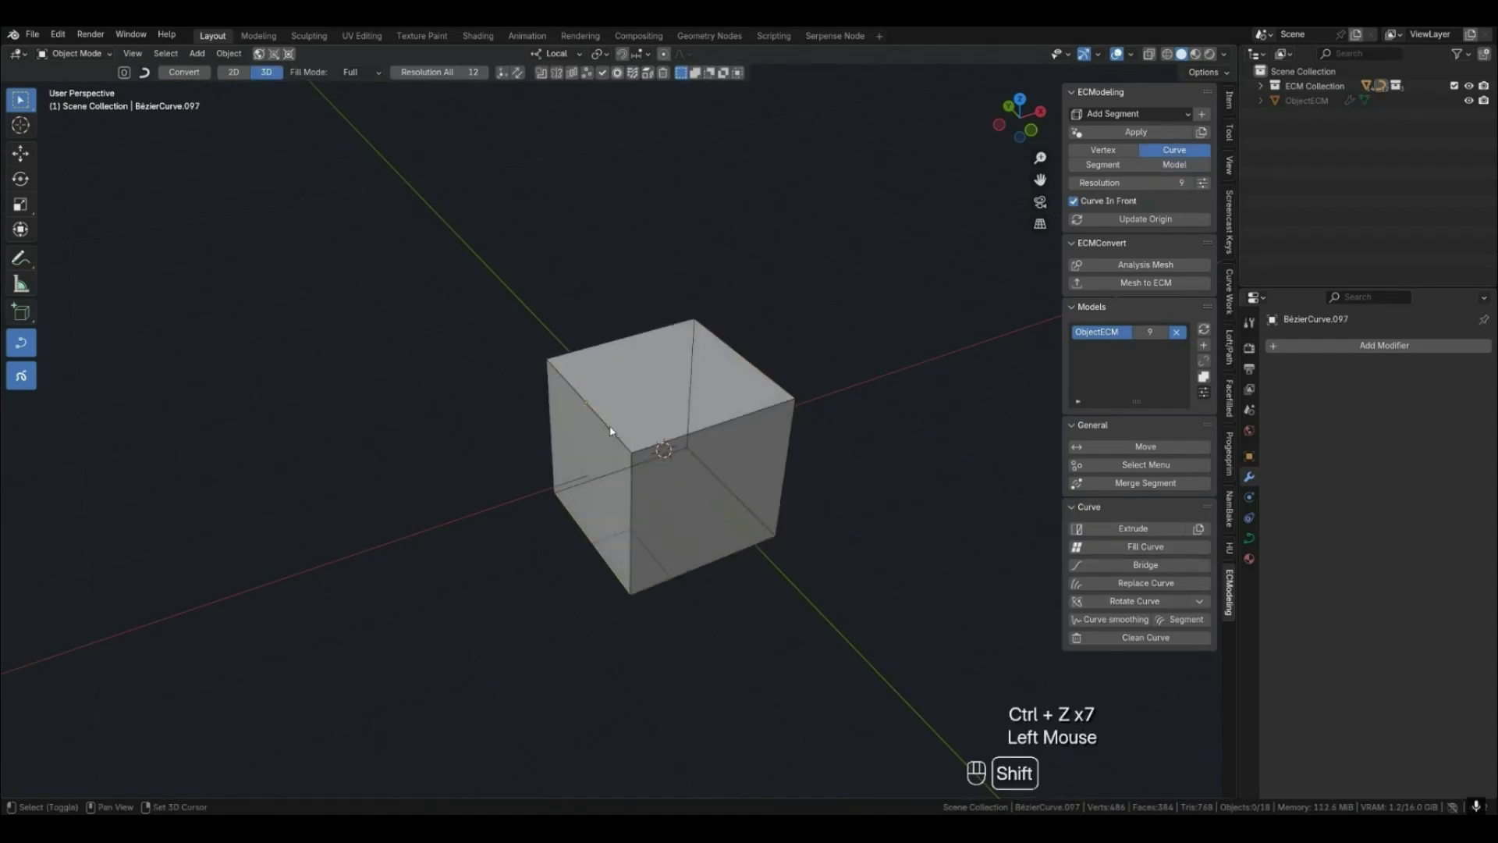
pyautogui.keyDown('shift'); pyautogui.click(662, 443); pyautogui.keyUp('shift')
pyautogui.keyDown('shift'); pyautogui.click(662, 443); pyautogui.keyUp('shift')
pyautogui.keyDown('shift'); pyautogui.click(756, 367); pyautogui.keyUp('shift')
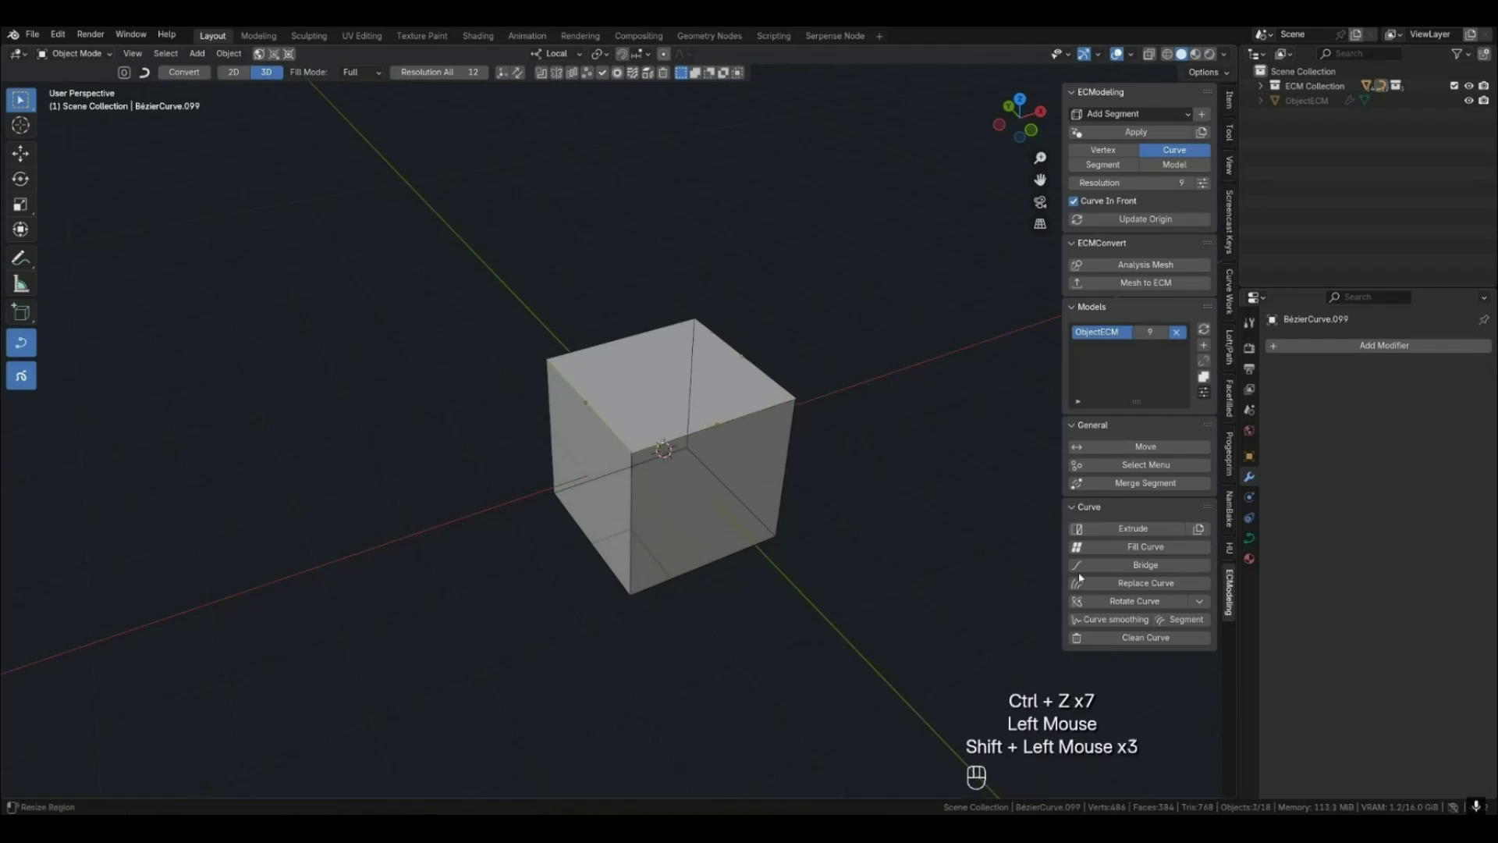
pyautogui.click(1116, 620)
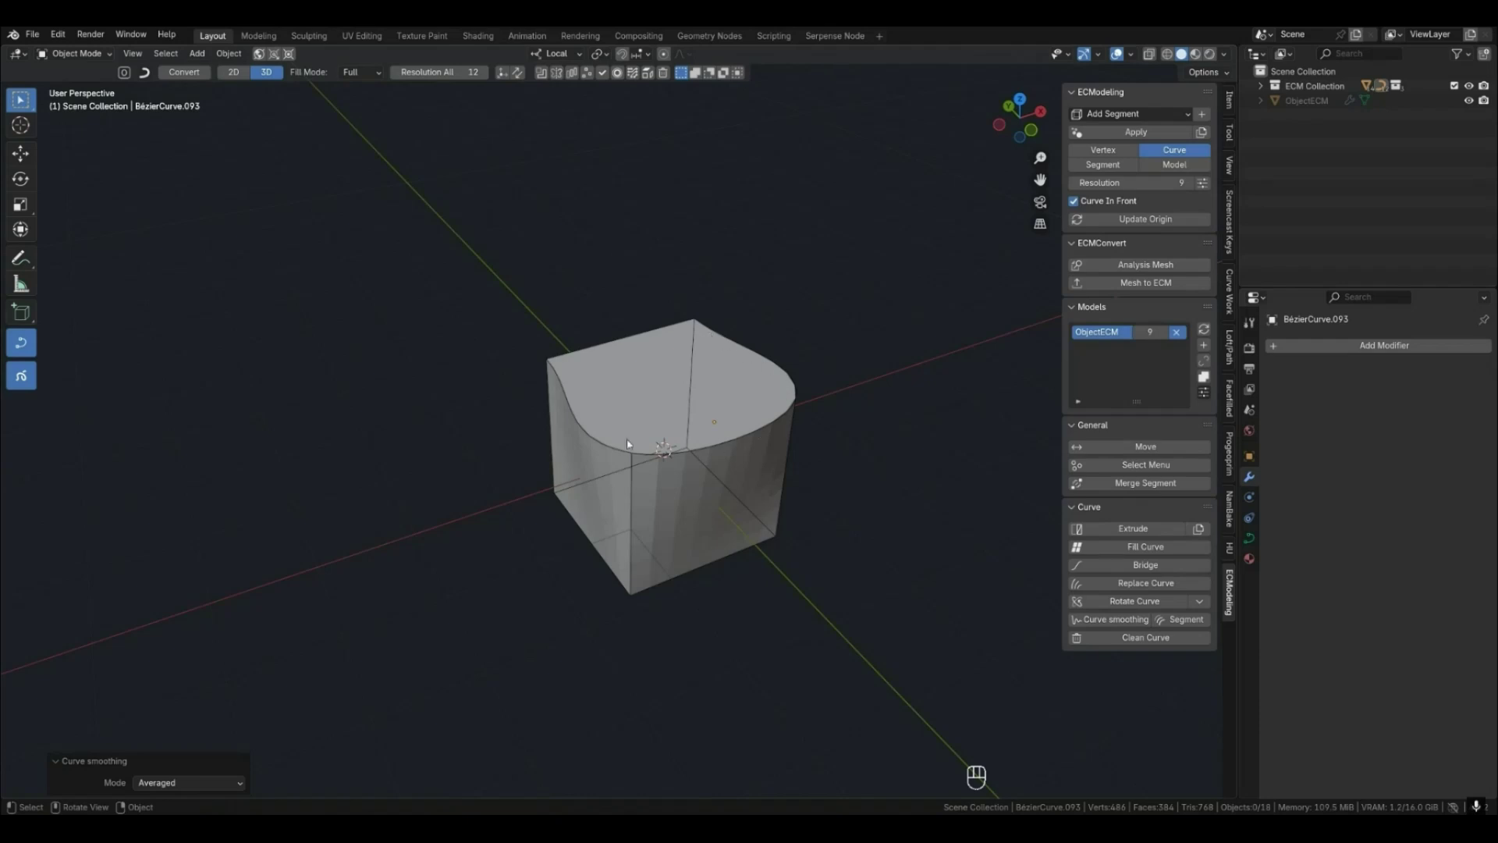
# Apply Curve smoothing to the top face's remaining straight curve together with its two neighbours and preview the model.
pyautogui.moveTo(702, 476); pyautogui.dragTo(714, 511, button='middle')
pyautogui.click(616, 310)
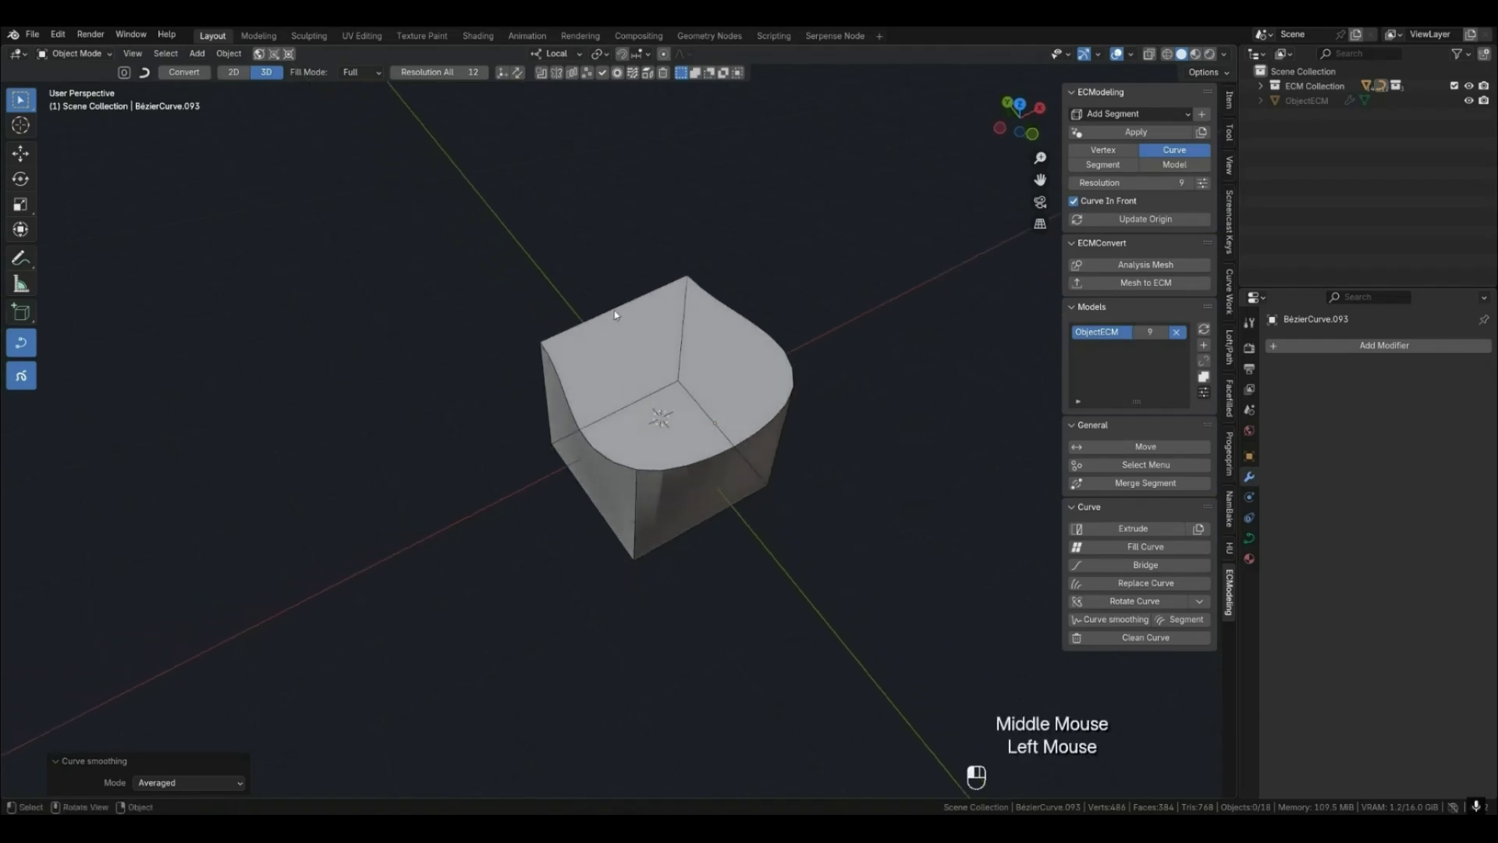
pyautogui.click(1093, 619)
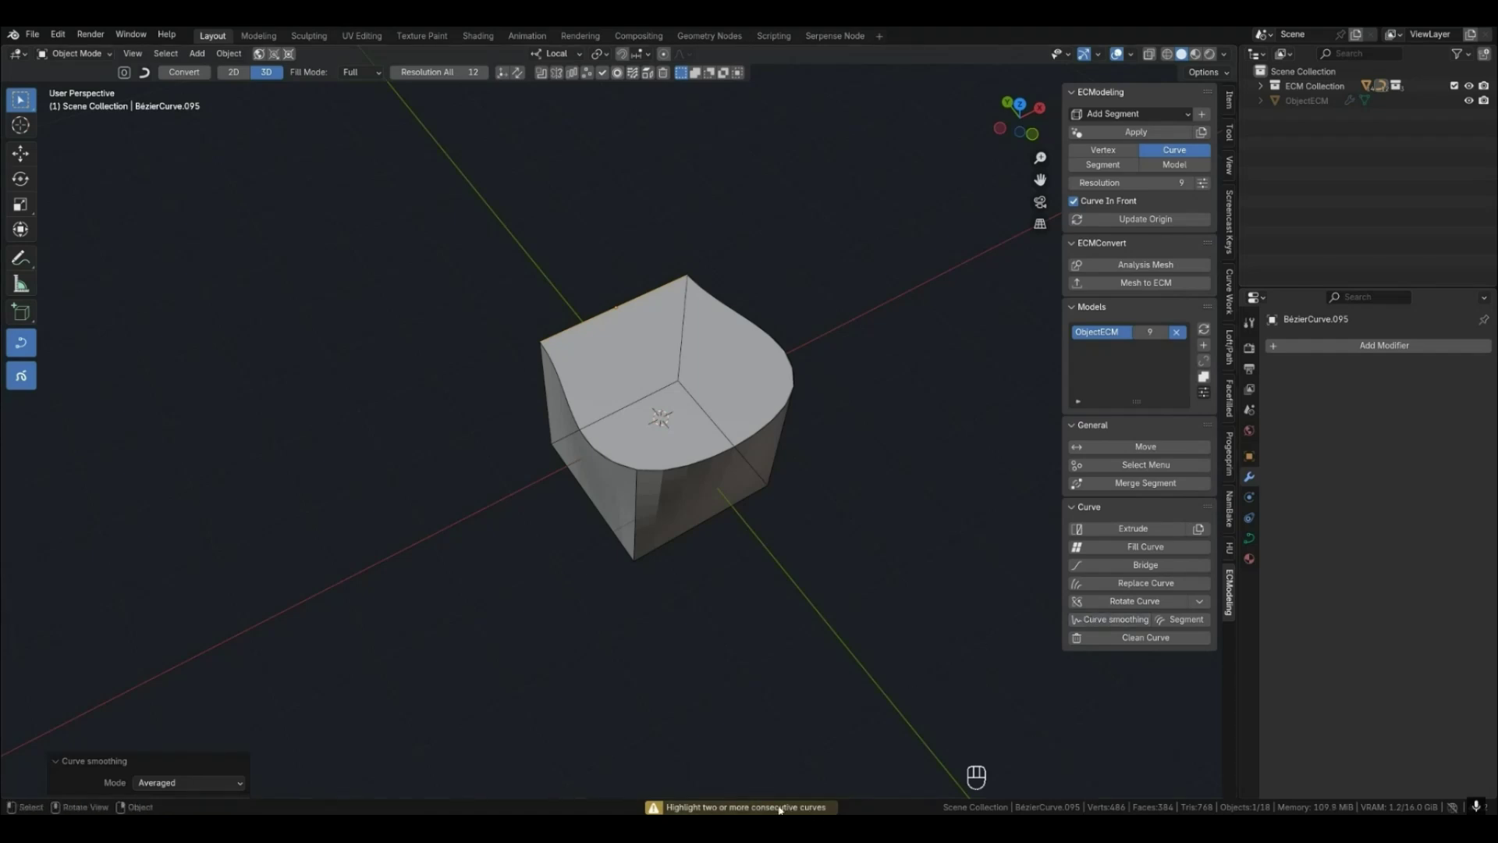
pyautogui.keyDown('shift'); pyautogui.click(564, 379); pyautogui.keyUp('shift')
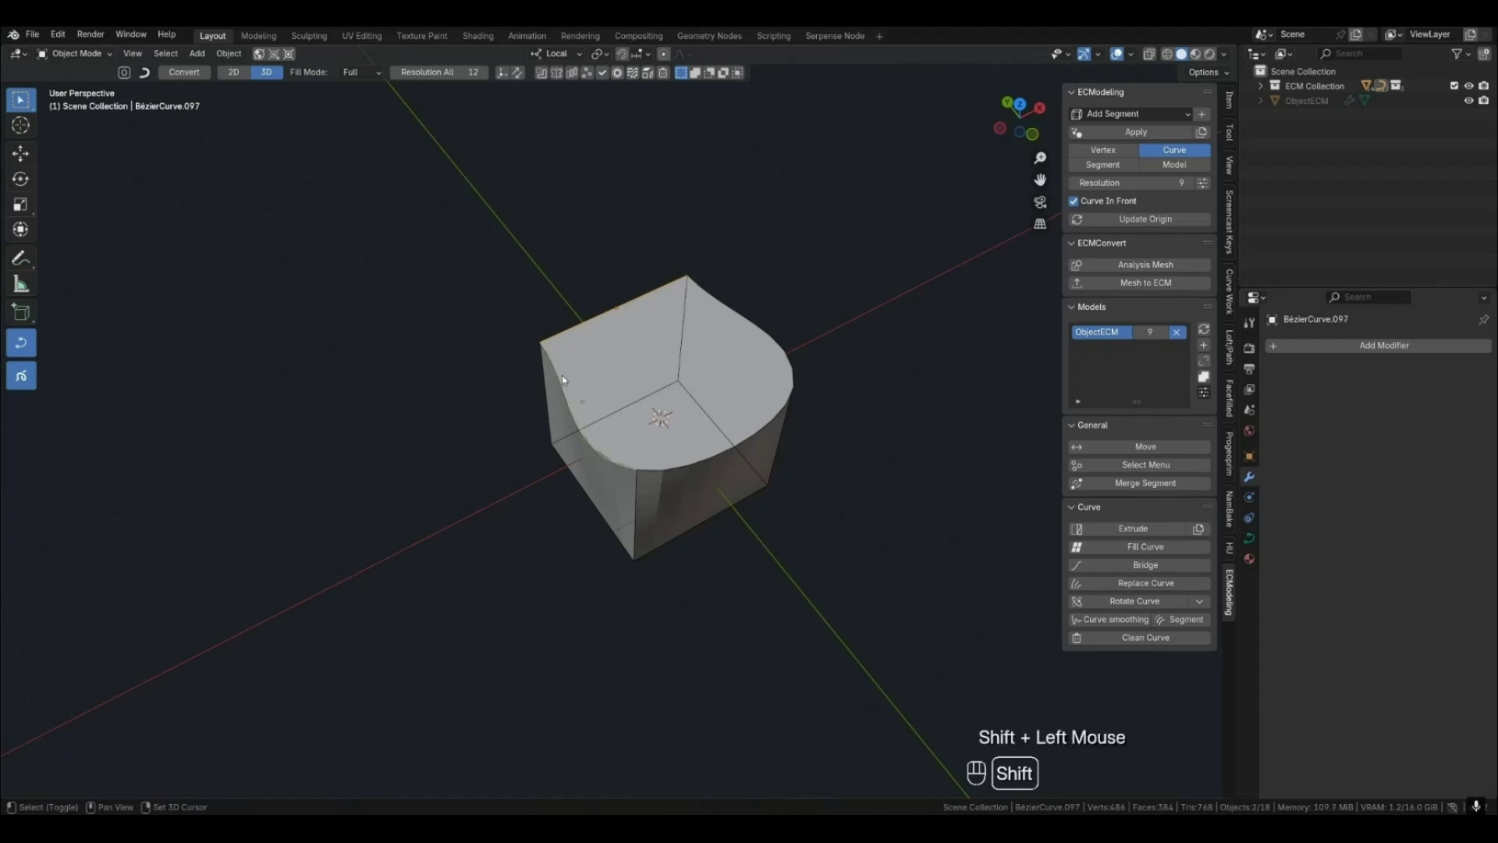
pyautogui.keyDown('shift'); pyautogui.click(752, 323); pyautogui.keyUp('shift')
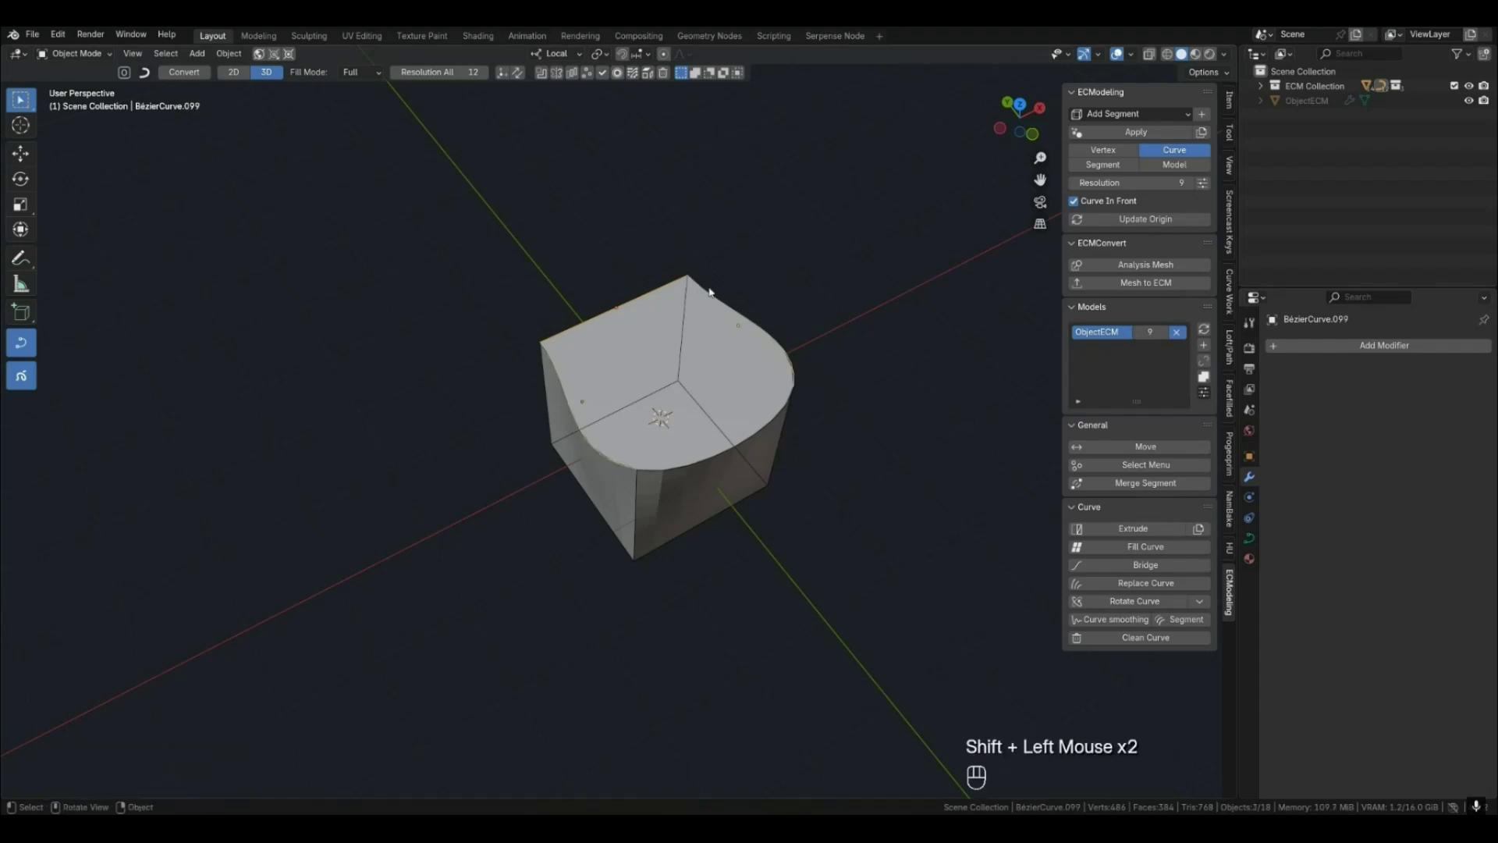
pyautogui.click(1090, 623)
pyautogui.moveTo(646, 437); pyautogui.dragTo(695, 479, button='middle')
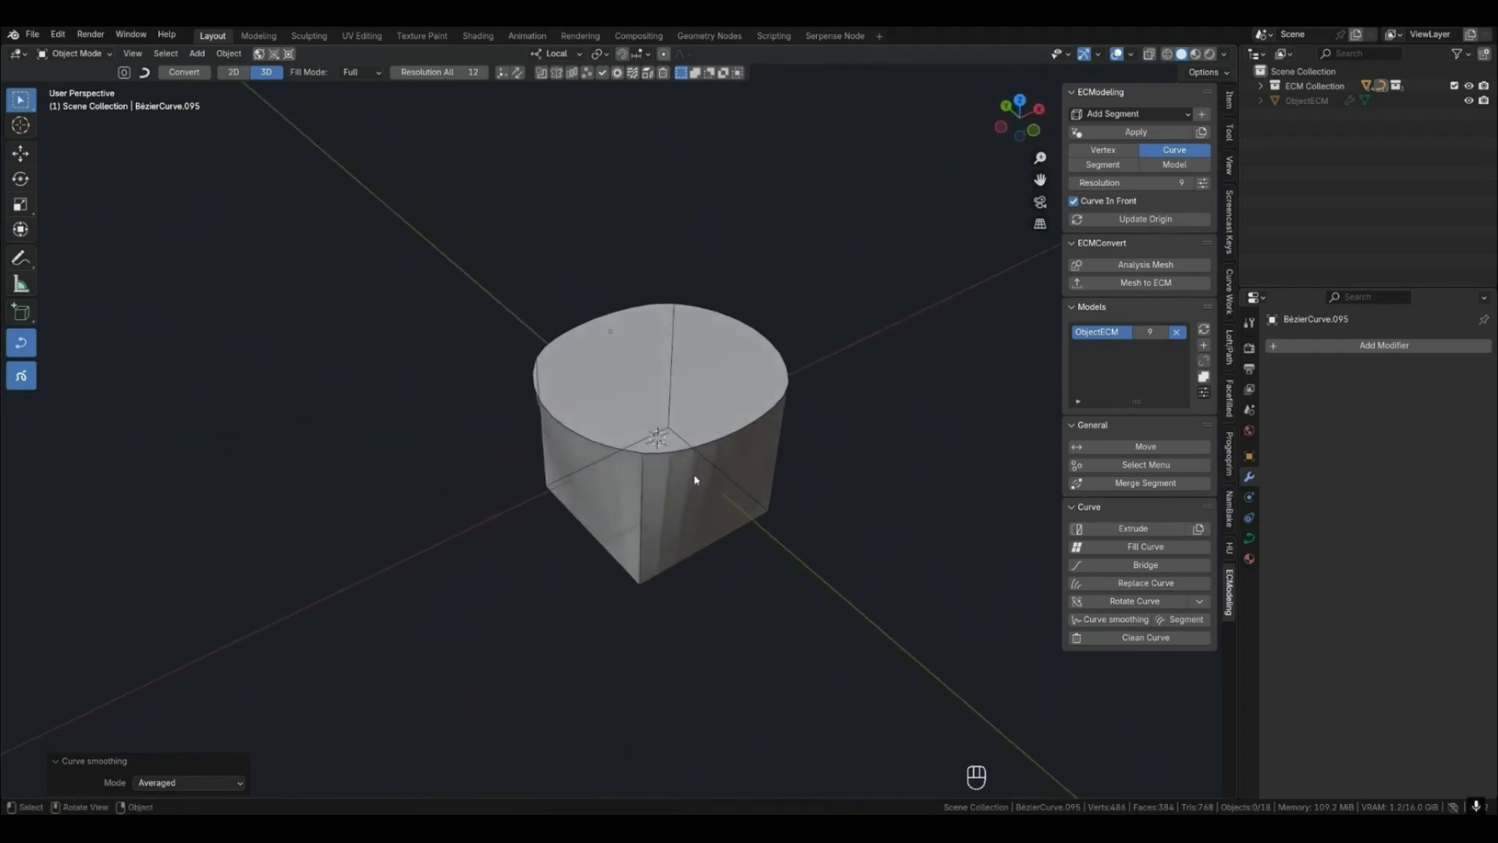
pyautogui.press('4')
pyautogui.press('2')
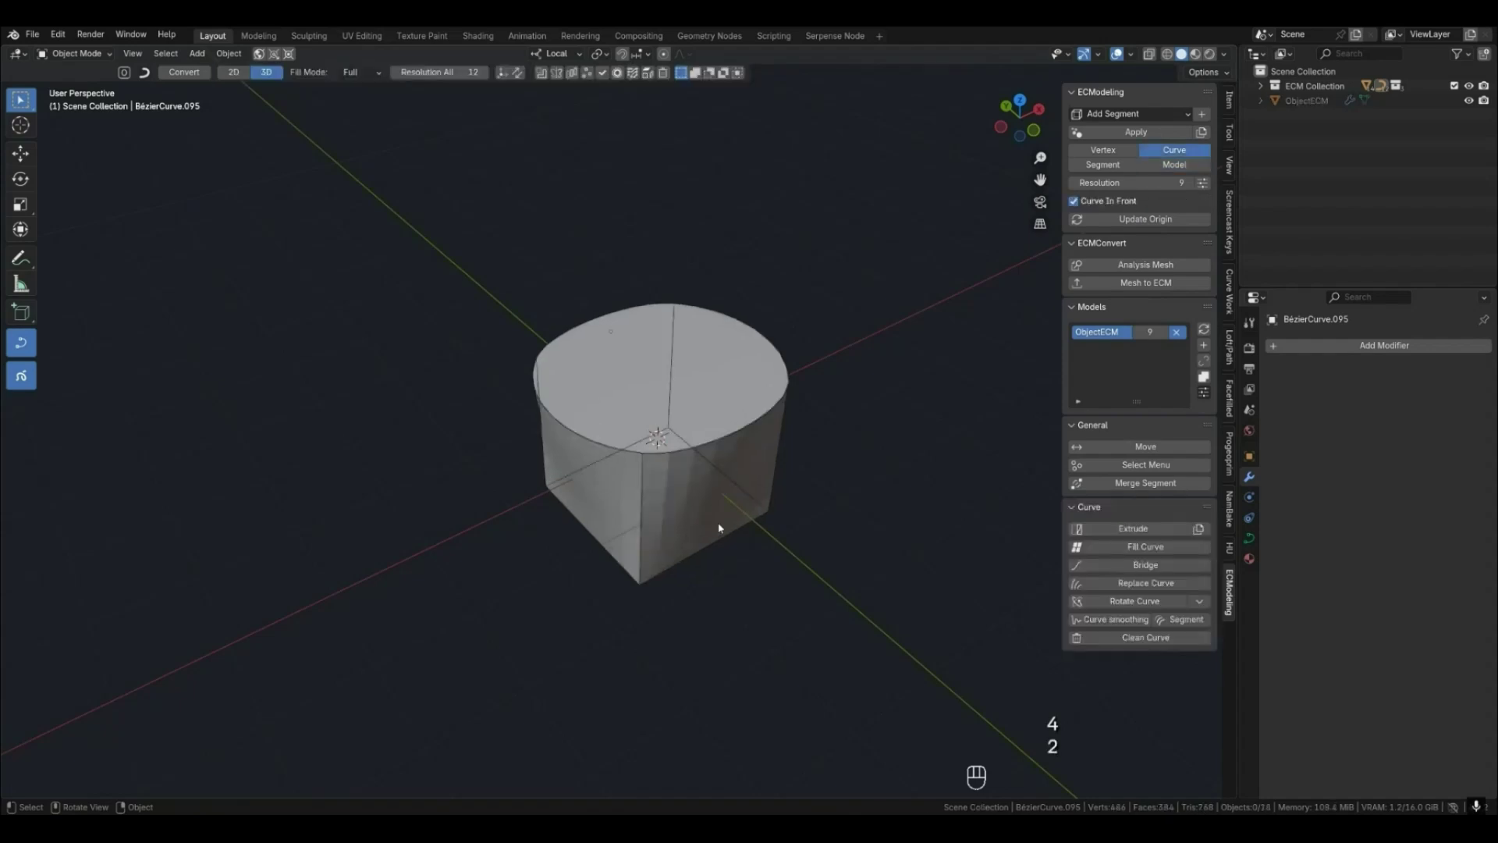
# Select three consecutive curves of the rounded top rim plus the vertical edge curve that branches off them.
pyautogui.click(727, 442)
pyautogui.keyDown('shift'); pyautogui.click(597, 435); pyautogui.keyUp('shift')
pyautogui.keyDown('shift'); pyautogui.click(628, 446); pyautogui.keyUp('shift')
pyautogui.keyDown('shift'); pyautogui.click(682, 447); pyautogui.keyUp('shift')
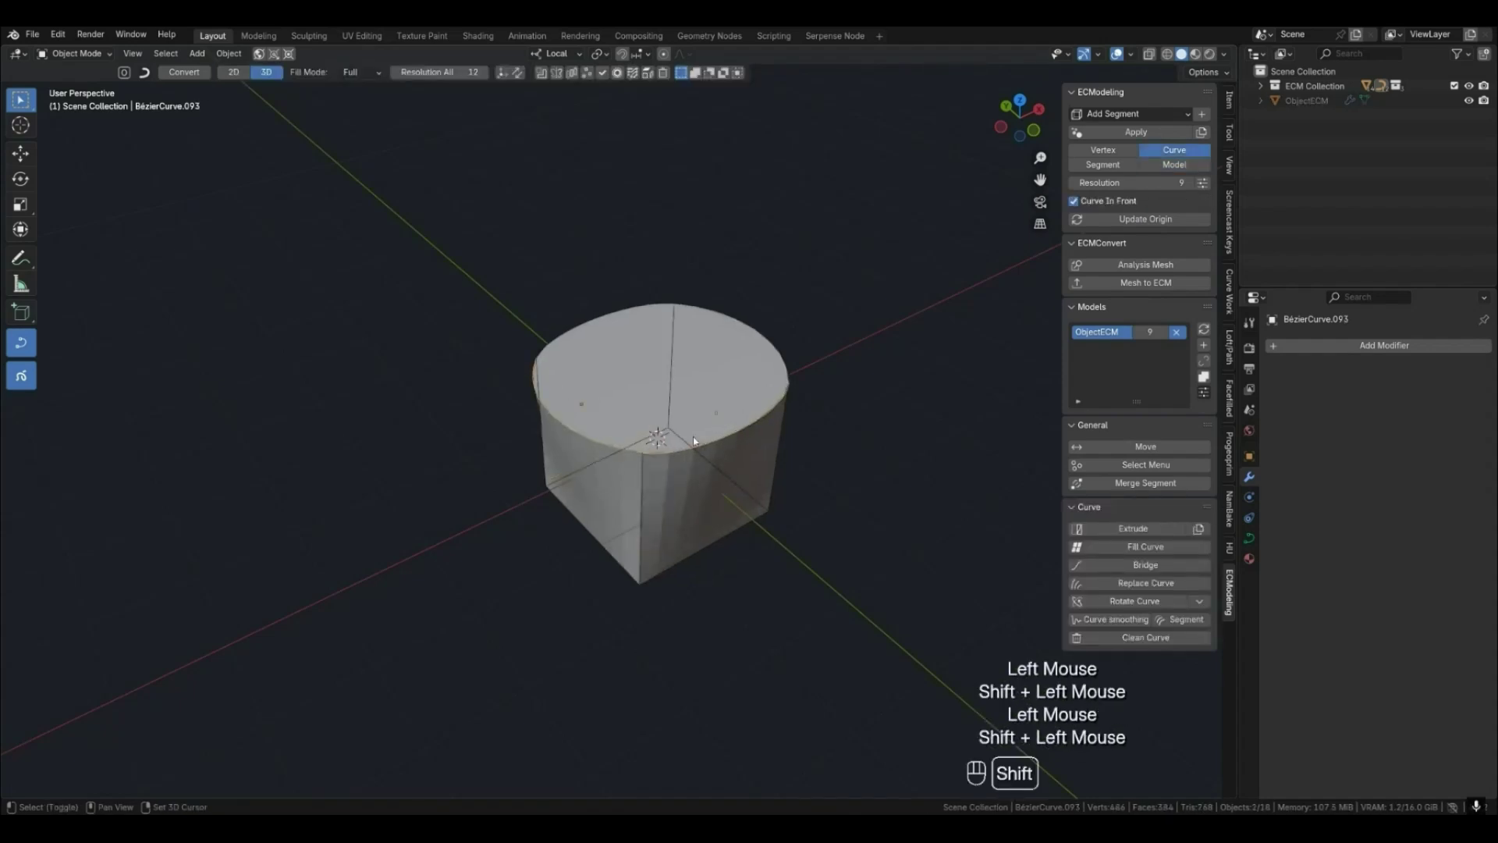
pyautogui.keyDown('shift'); pyautogui.click(779, 381); pyautogui.keyUp('shift')
pyautogui.keyDown('shift'); pyautogui.click(643, 500); pyautogui.keyUp('shift')
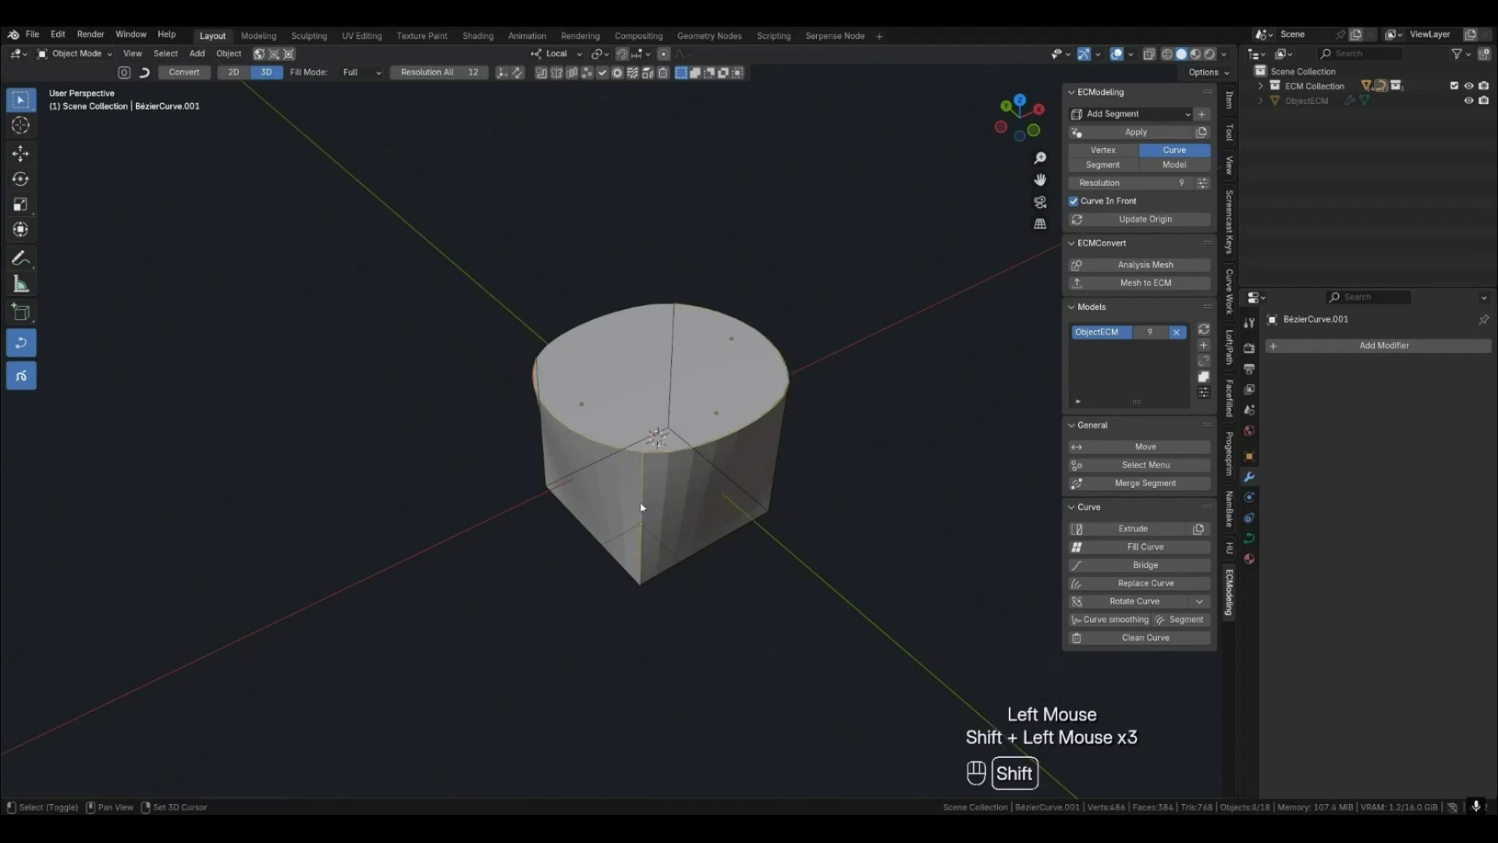
# Sketch annotation strokes along the selected curves, undo them, return to the selection tool and clear the selection.
pyautogui.click(21, 258)
pyautogui.click(629, 439)
pyautogui.click(660, 469)
pyautogui.hotkey('ctrl', 'z')
pyautogui.hotkey('ctrl', 'z')
pyautogui.hotkey('ctrl', 'z')
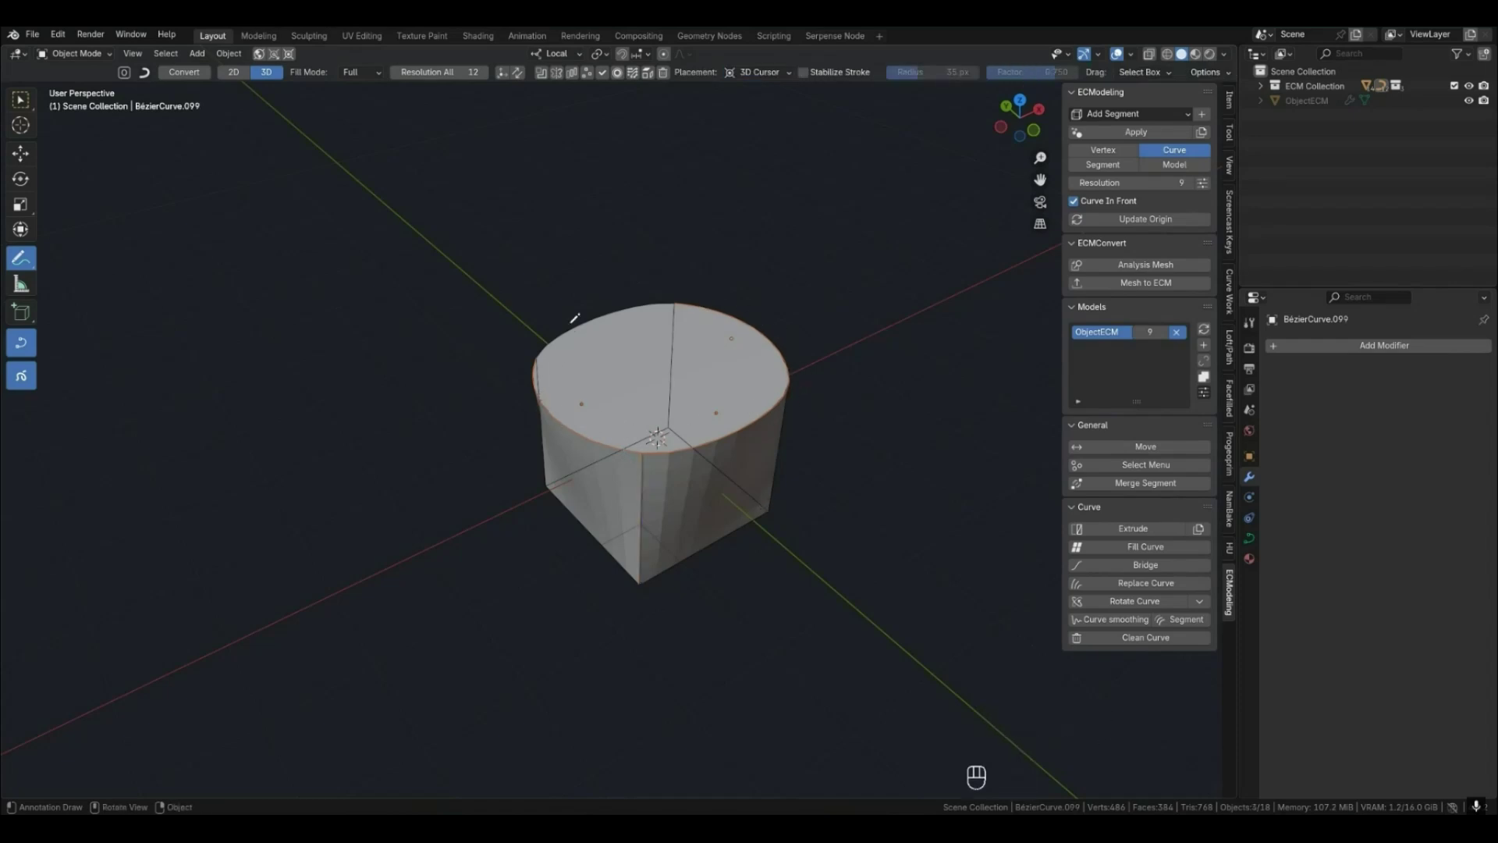
pyautogui.click(21, 260)
pyautogui.click(20, 99)
pyautogui.click(936, 530)
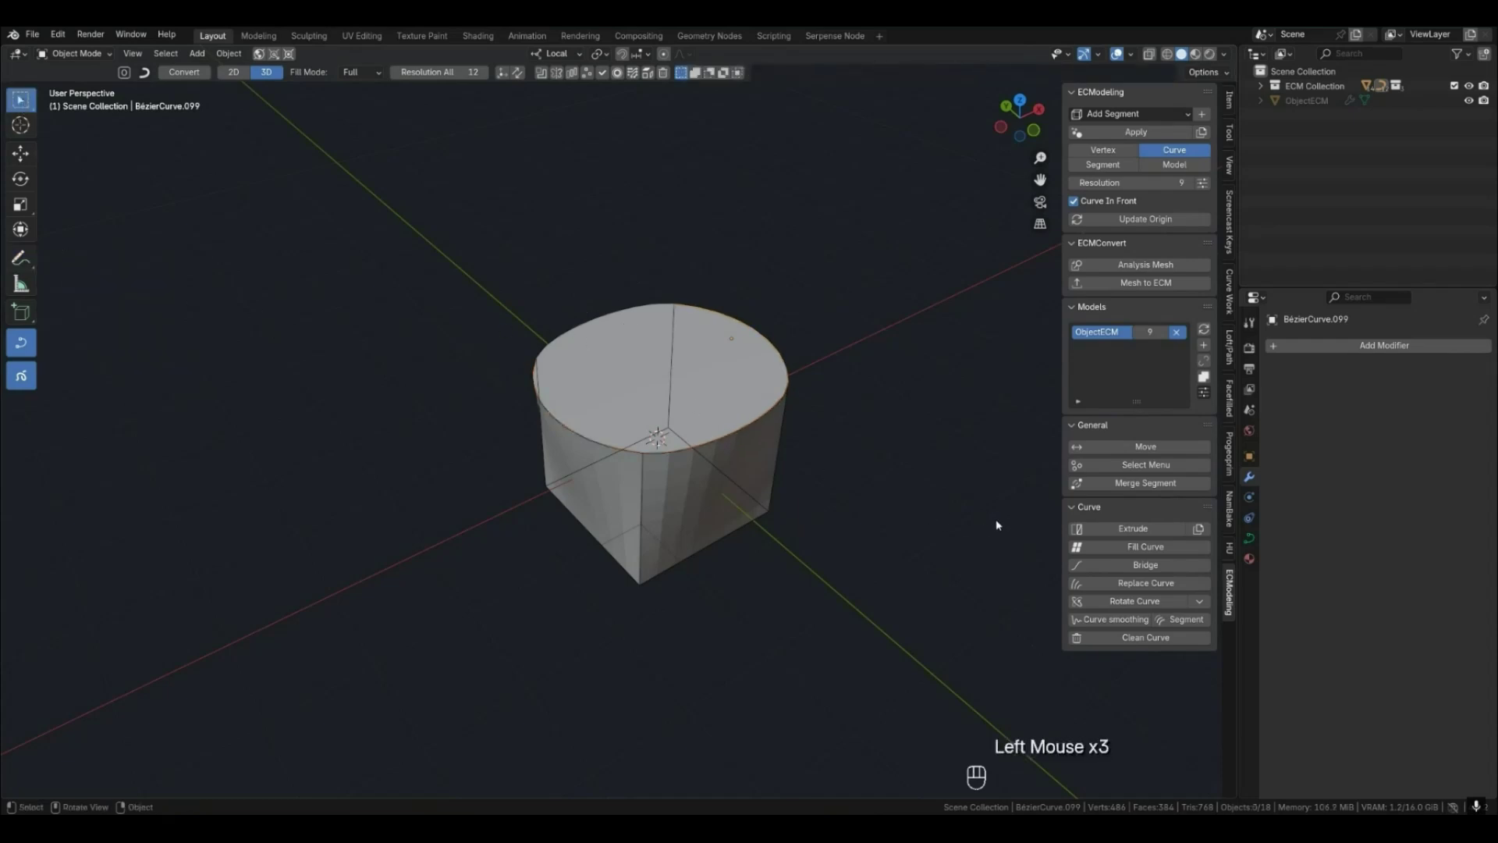
pyautogui.scroll(-1, 835, 529)
pyautogui.scroll(1, 836, 528)
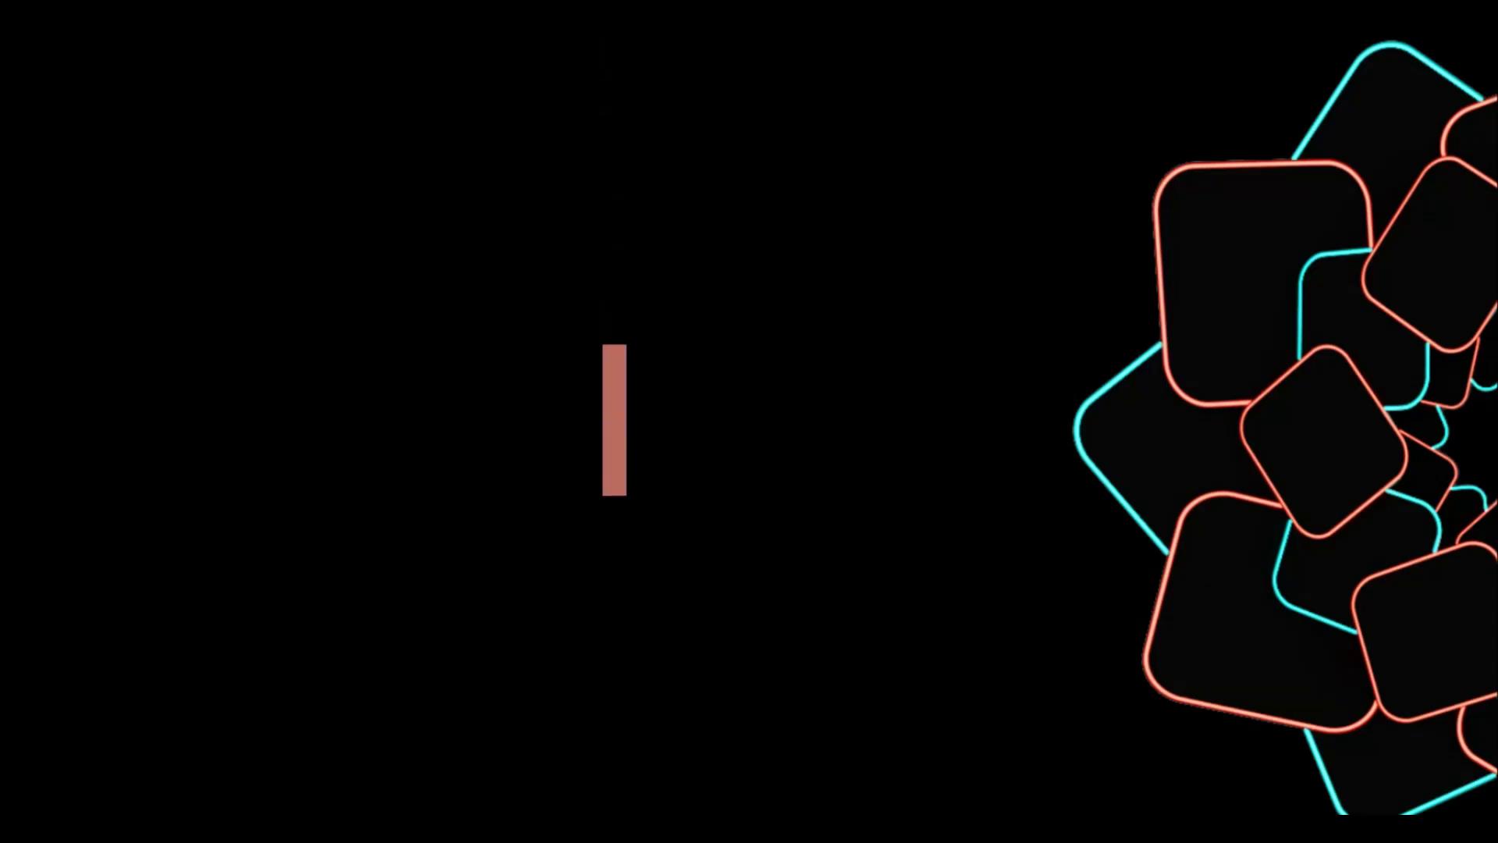